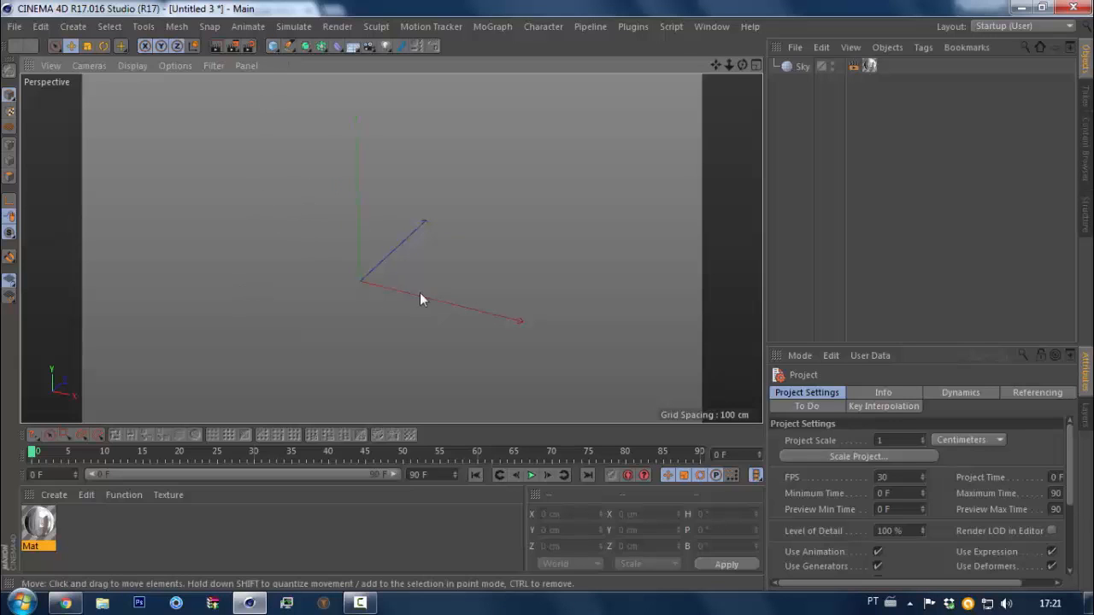
# Add a cylinder primitive to the scene and set its orientation to -Z
pyautogui.click(272, 45)
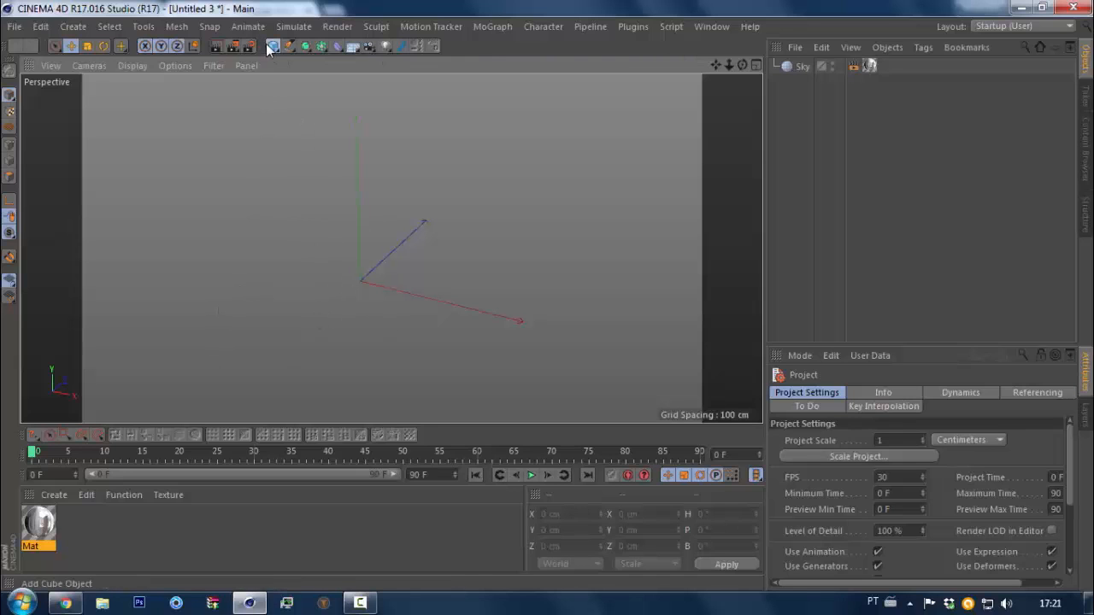
pyautogui.click(555, 72)
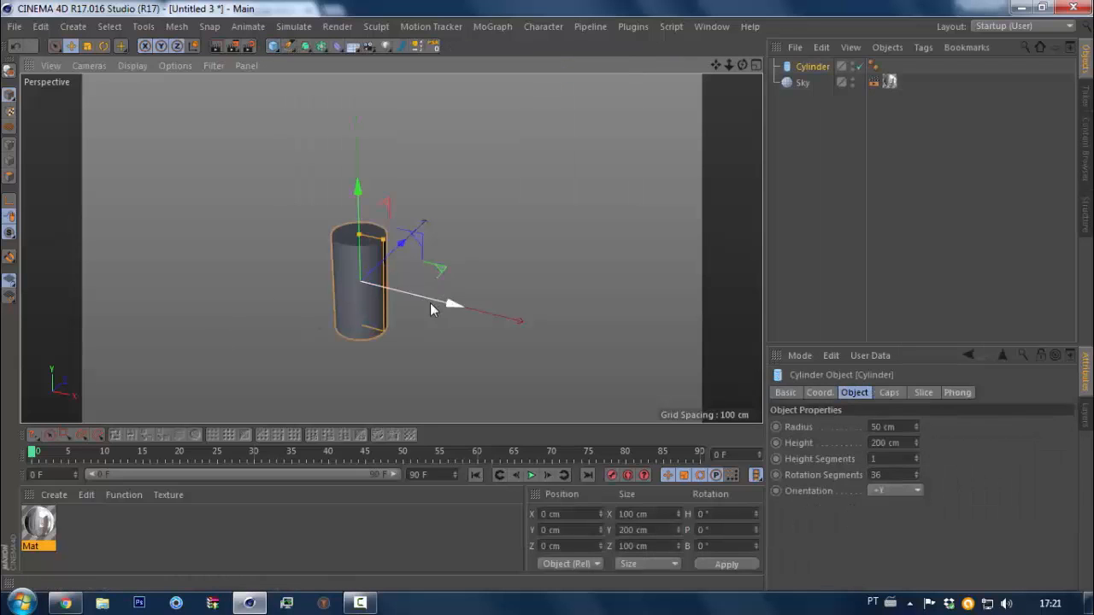
pyautogui.click(894, 490)
pyautogui.click(889, 488)
pyautogui.keyDown('alt'); pyautogui.moveTo(367, 282); pyautogui.dragTo(331, 270); pyautogui.keyUp('alt')
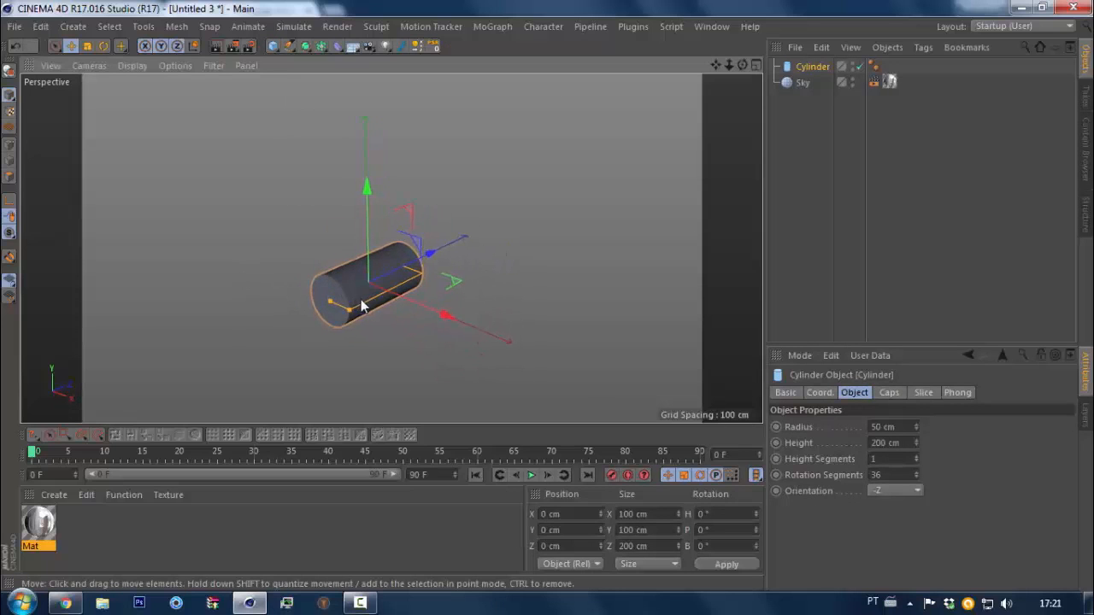
pyautogui.keyDown('alt'); pyautogui.moveTo(368, 291); pyautogui.dragTo(418, 263, button='right'); pyautogui.keyUp('alt')
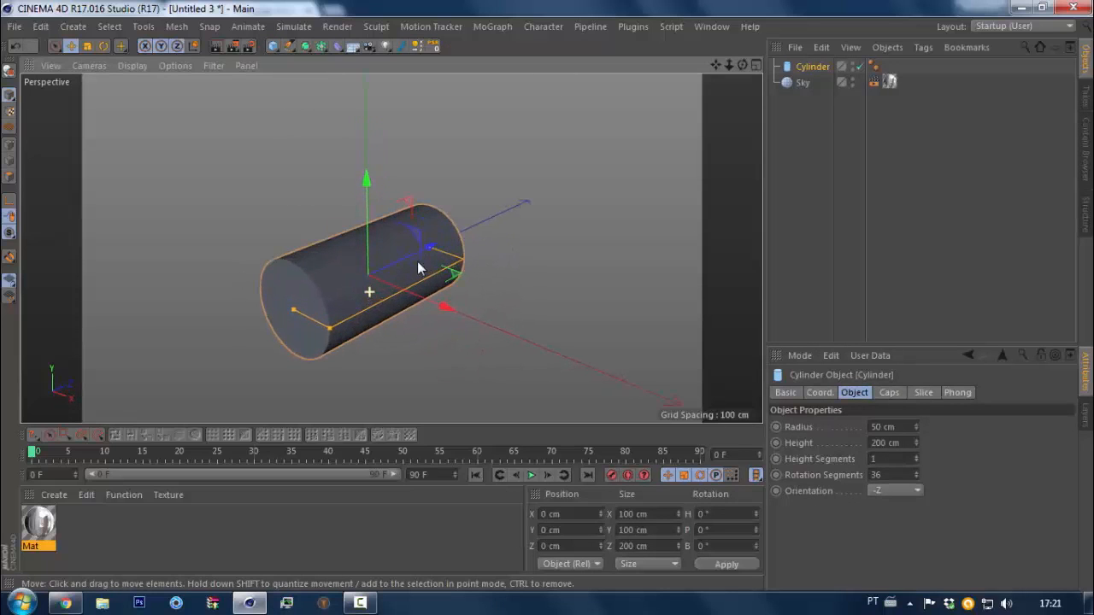
# Set the cylinder's height to 30 cm
pyautogui.click(904, 442)
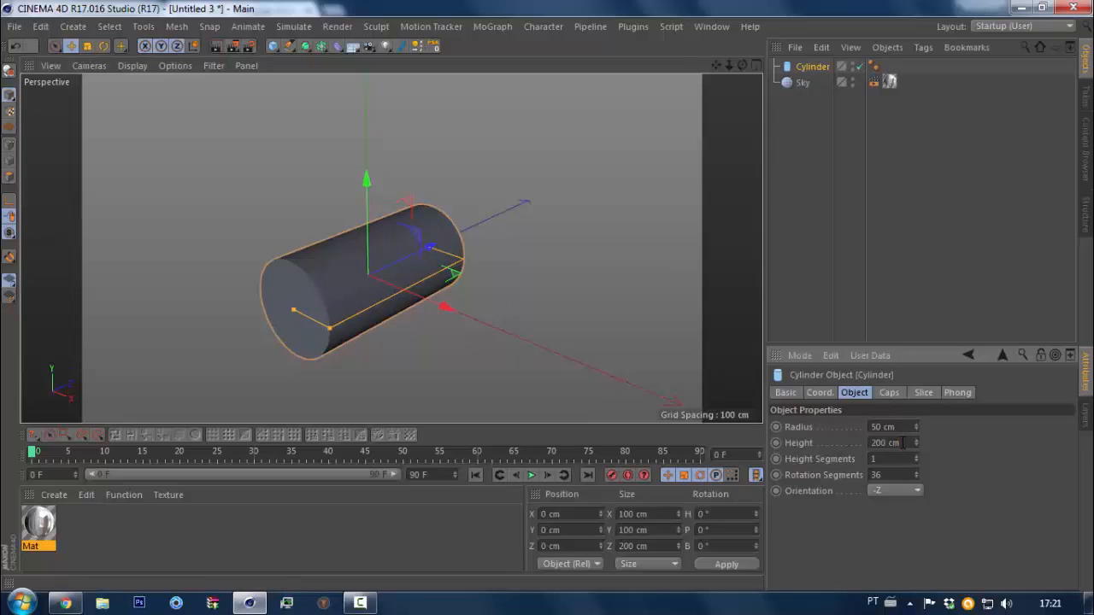
pyautogui.moveTo(905, 440); pyautogui.dragTo(751, 444)
pyautogui.write('30')
pyautogui.press('Return')
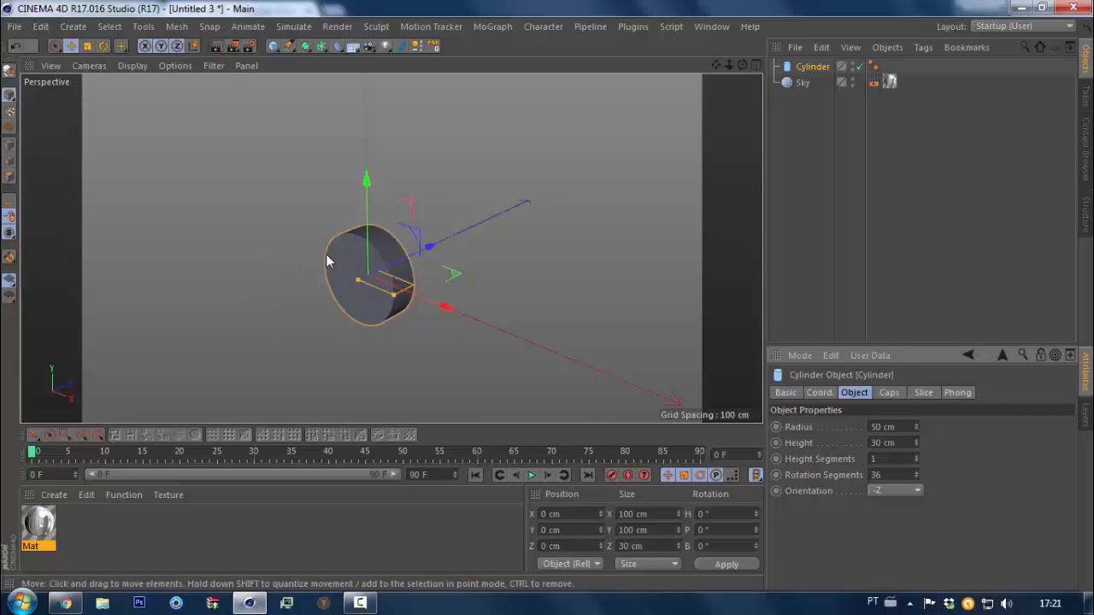
# Switch the perspective view's shading to Gouraud with polygon edge lines
pyautogui.scroll(5, 415, 215)
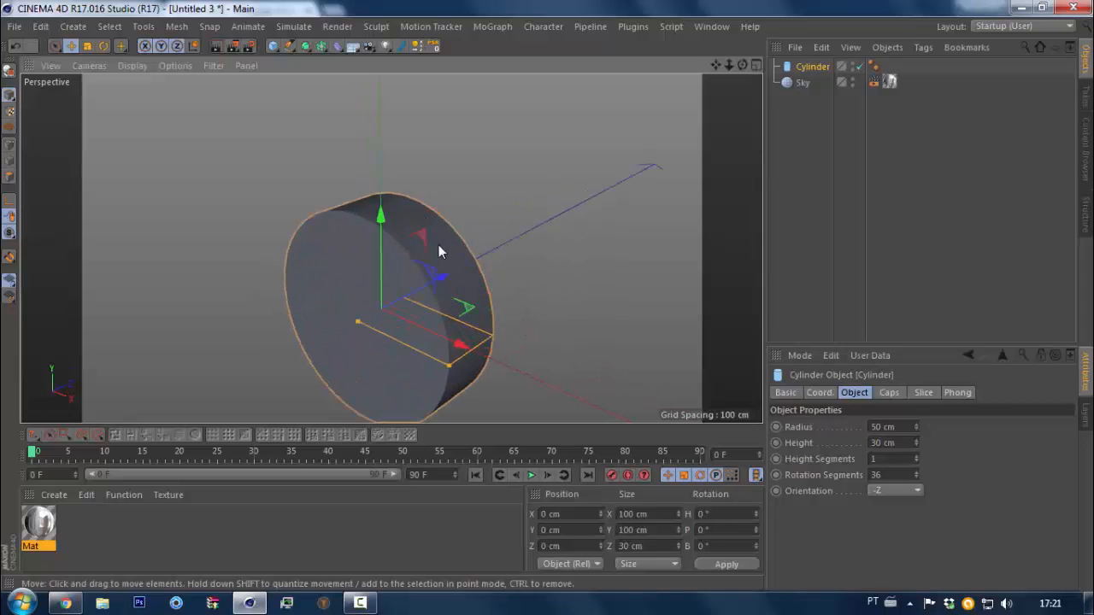
pyautogui.keyDown('alt'); pyautogui.moveTo(360, 285); pyautogui.dragTo(442, 277); pyautogui.keyUp('alt')
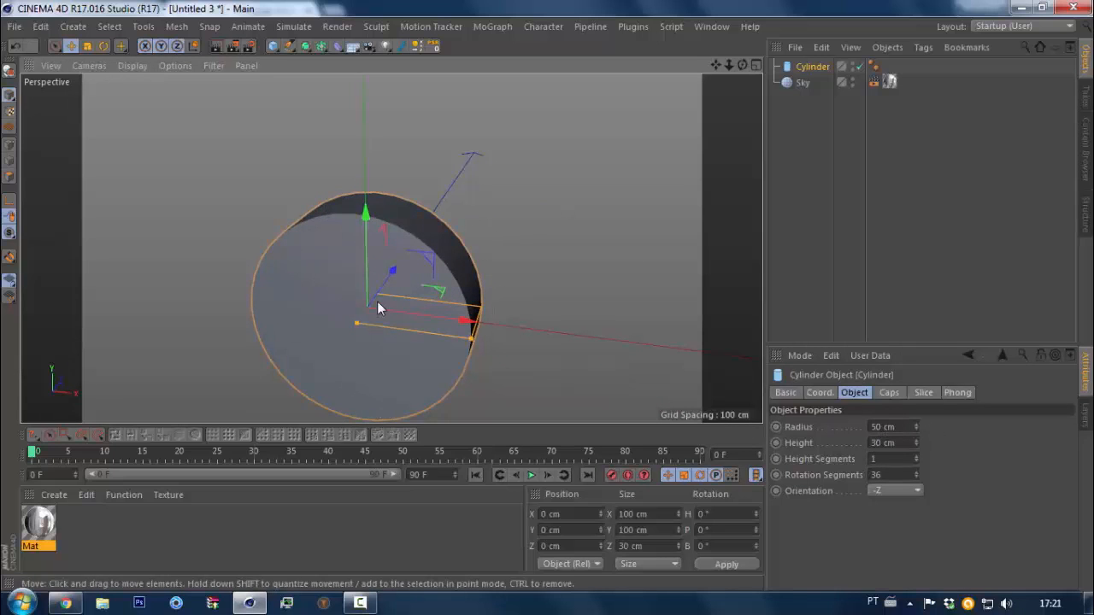
pyautogui.scroll(-2, 402, 272)
pyautogui.keyDown('alt'); pyautogui.moveTo(409, 267); pyautogui.dragTo(371, 297); pyautogui.keyUp('alt')
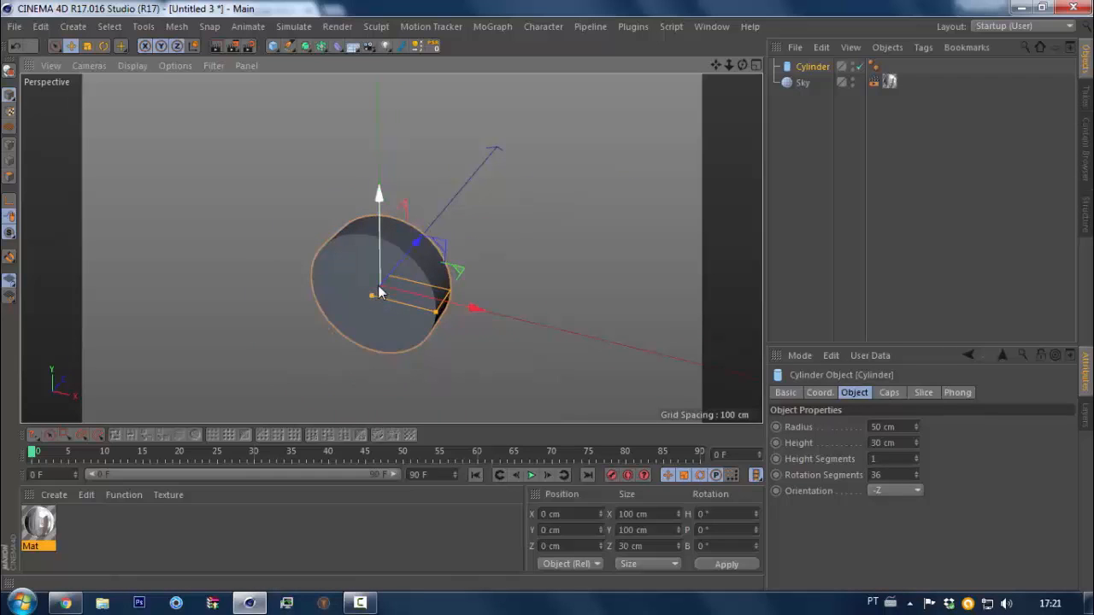
pyautogui.press('n')
pyautogui.press('b')
pyautogui.keyDown('alt'); pyautogui.moveTo(380, 307); pyautogui.dragTo(406, 310); pyautogui.keyUp('alt')
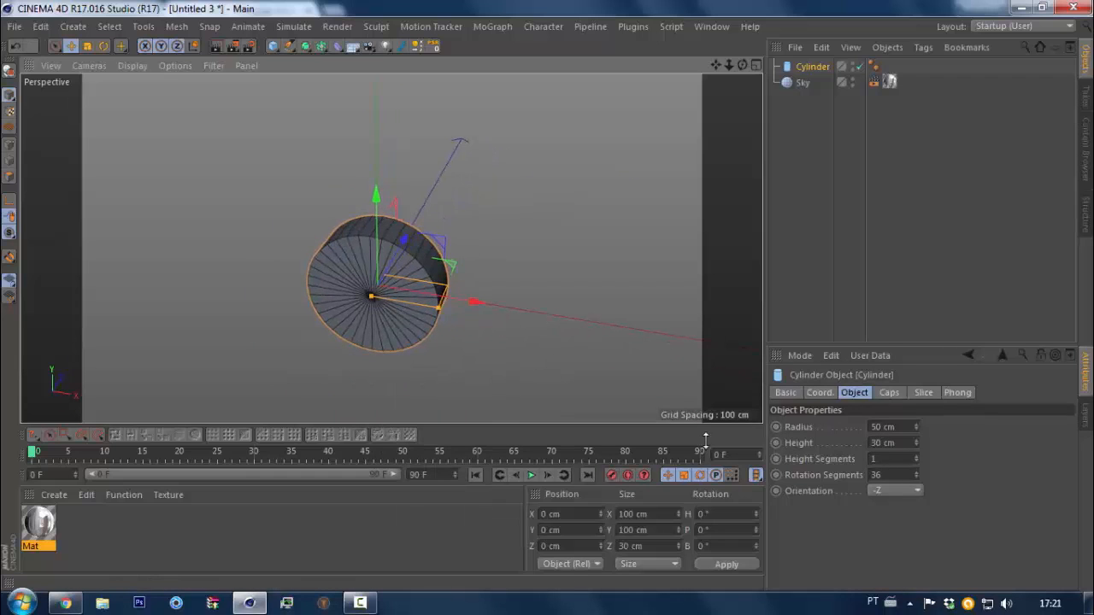
# Set the cylinder's rotation segments to 20, check the outline from the front, and raise the count to 22
pyautogui.moveTo(885, 475); pyautogui.dragTo(819, 475)
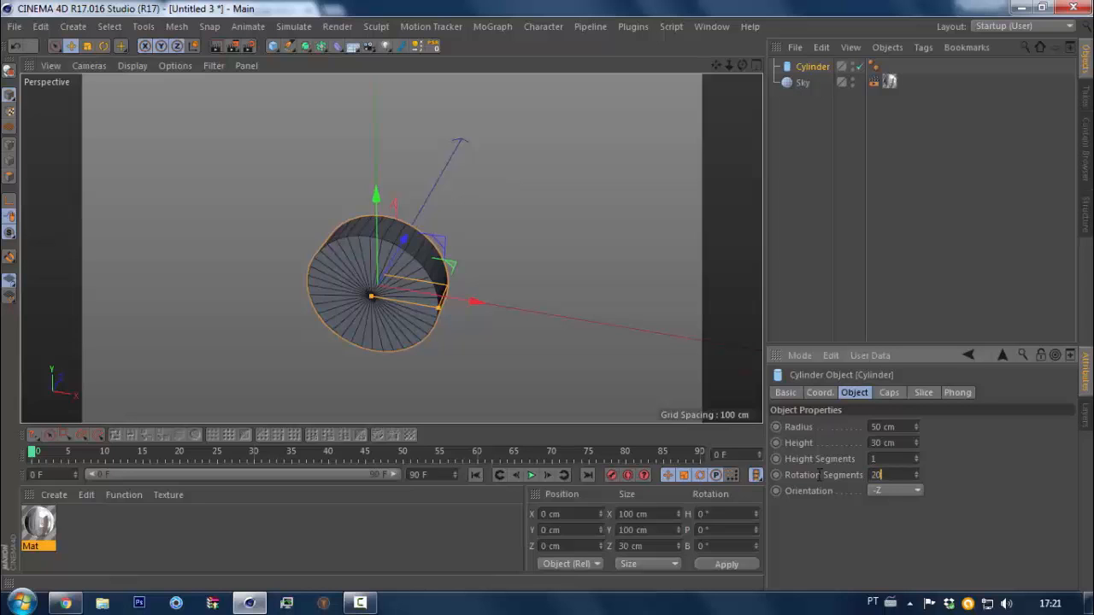
pyautogui.press('Return')
pyautogui.middleClick(413, 273)
pyautogui.middleClick(448, 353)
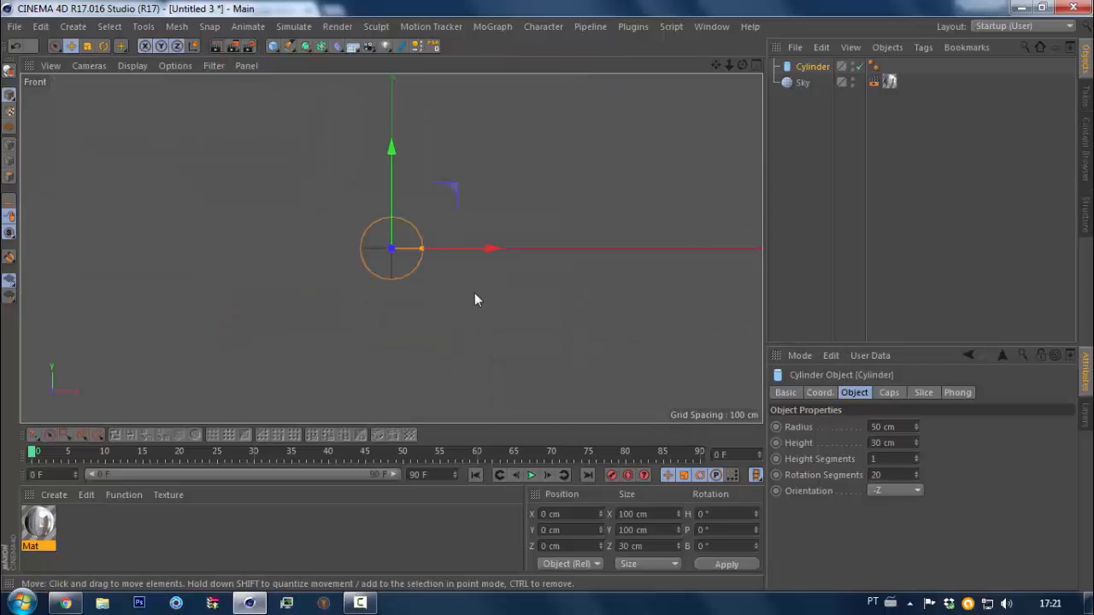
pyautogui.scroll(10, 394, 209)
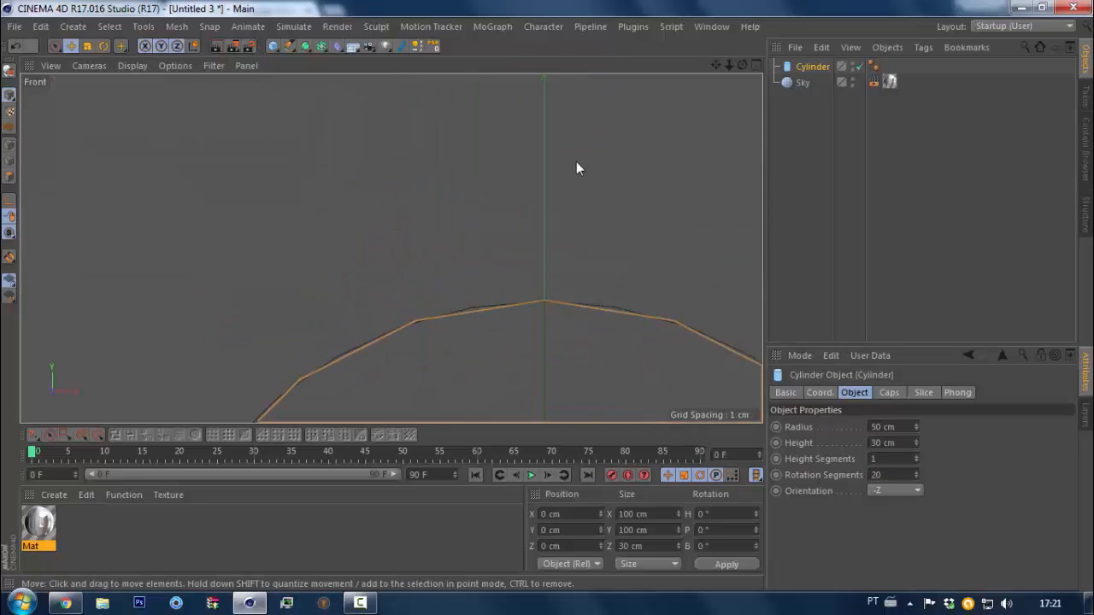
pyautogui.click(915, 472)
pyautogui.click(916, 472)
pyautogui.scroll(-3, 342, 227)
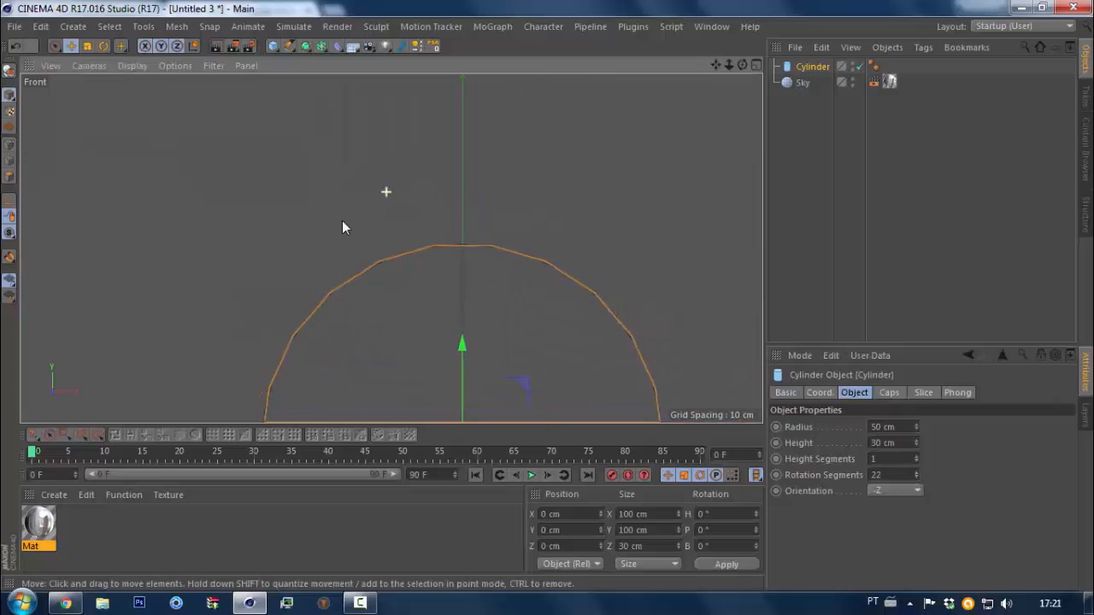
pyautogui.middleClick(339, 231)
pyautogui.middleClick(267, 180)
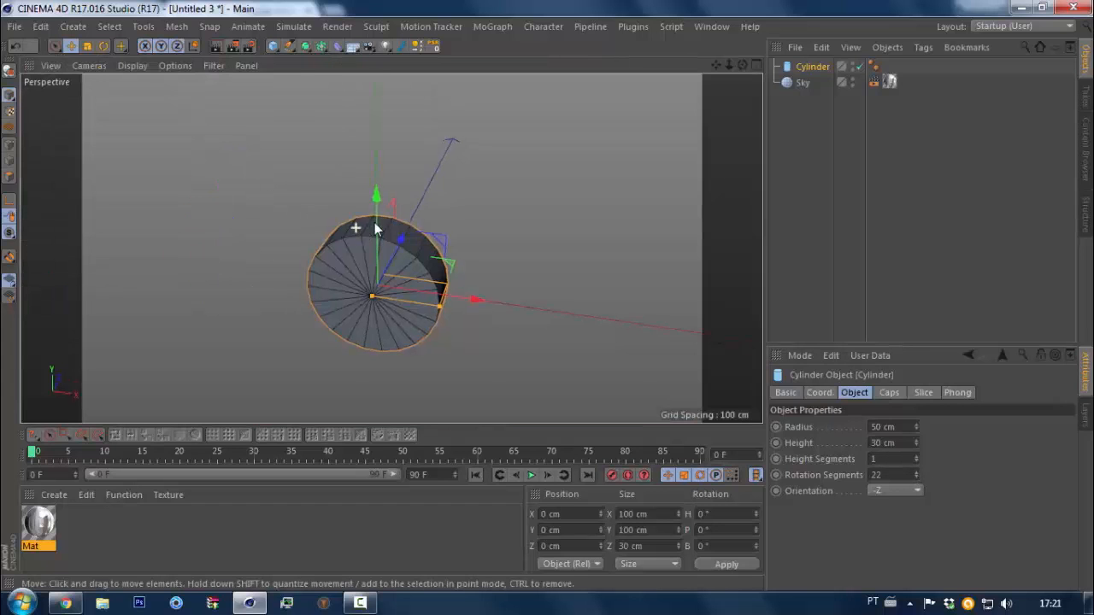
# Add a plane primitive and scale it down uniformly to about 67.6 cm per side
pyautogui.scroll(5, 431, 200)
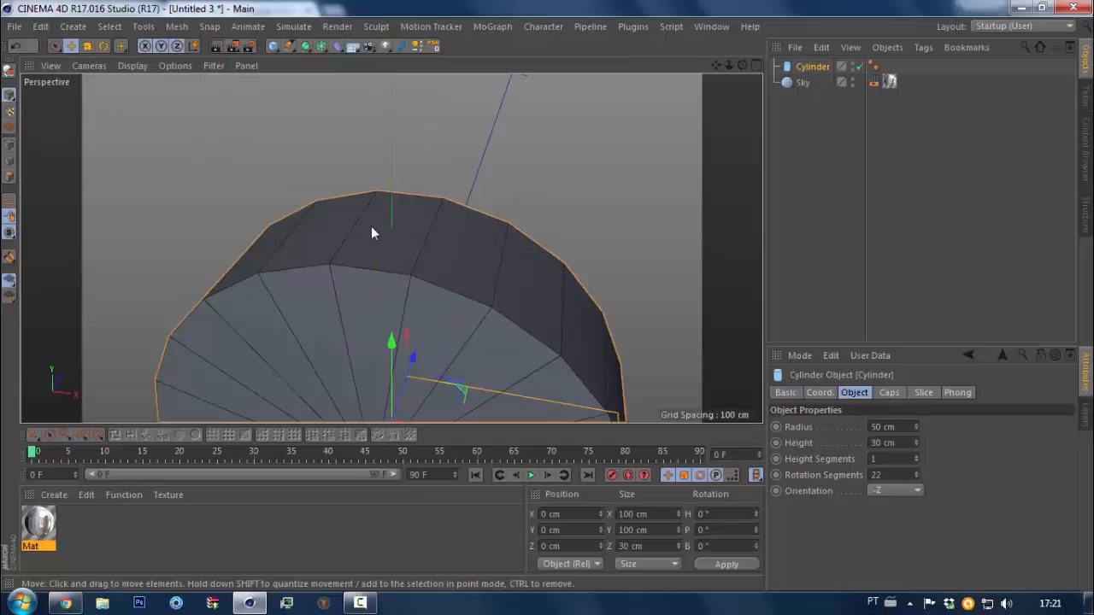
pyautogui.keyDown('alt'); pyautogui.moveTo(375, 232); pyautogui.dragTo(275, 273); pyautogui.keyUp('alt')
pyautogui.scroll(-5, 369, 248)
pyautogui.keyDown('alt'); pyautogui.moveTo(354, 260); pyautogui.dragTo(423, 245); pyautogui.keyUp('alt')
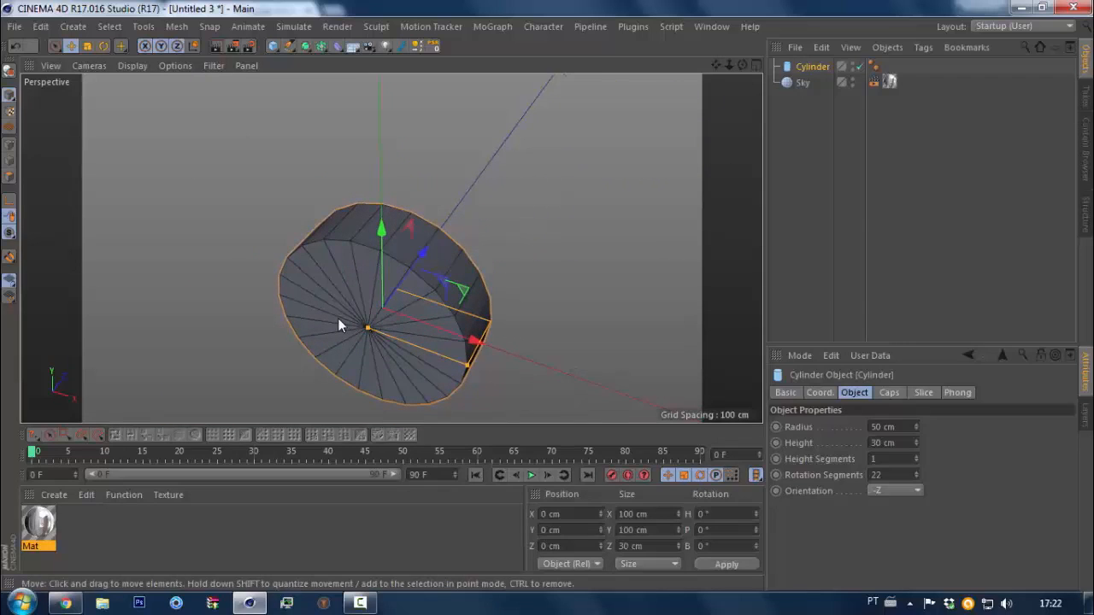
pyautogui.keyDown('alt'); pyautogui.moveTo(329, 290); pyautogui.dragTo(374, 284); pyautogui.keyUp('alt')
pyautogui.click(273, 45)
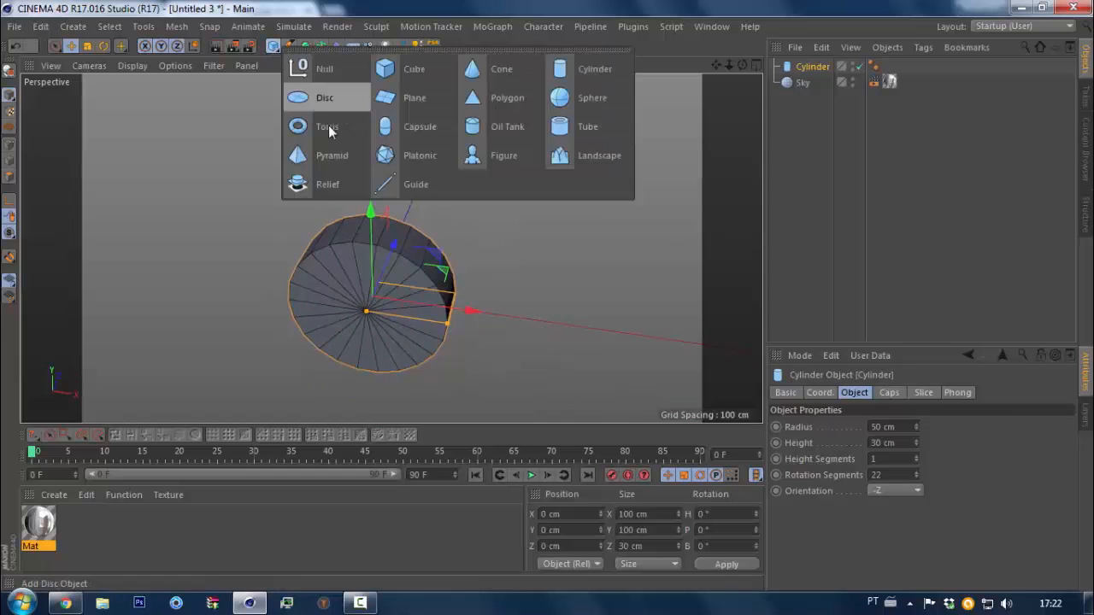
pyautogui.click(417, 98)
pyautogui.press('t')
pyautogui.moveTo(513, 133); pyautogui.dragTo(100, 298)
pyautogui.keyDown('alt'); pyautogui.moveTo(363, 317); pyautogui.dragTo(317, 254, button='middle'); pyautogui.keyUp('alt')
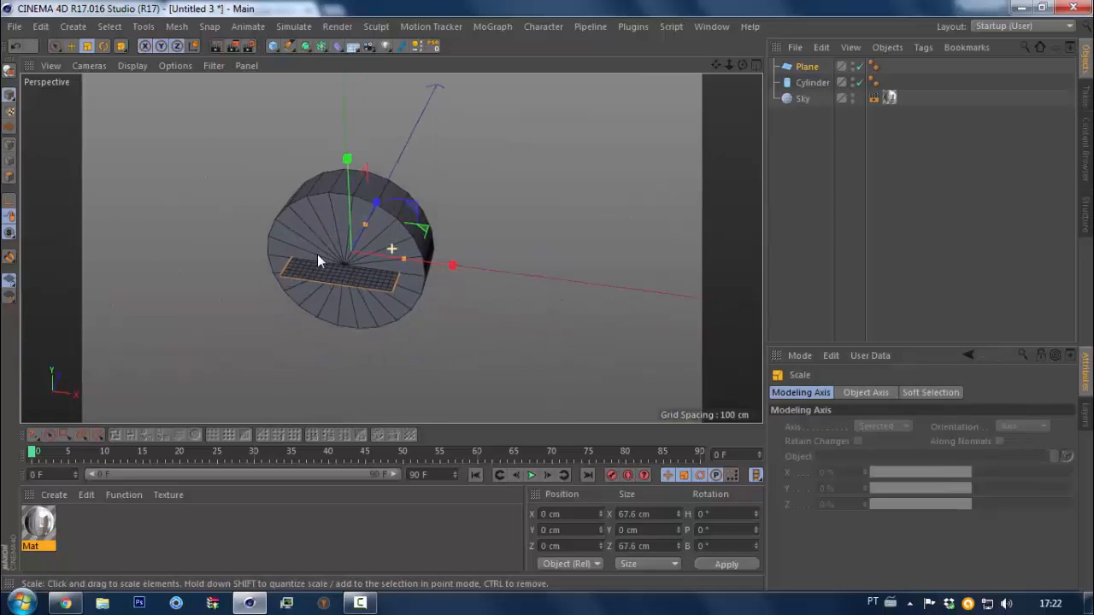
pyautogui.keyDown('alt'); pyautogui.moveTo(319, 261); pyautogui.dragTo(288, 318); pyautogui.keyUp('alt')
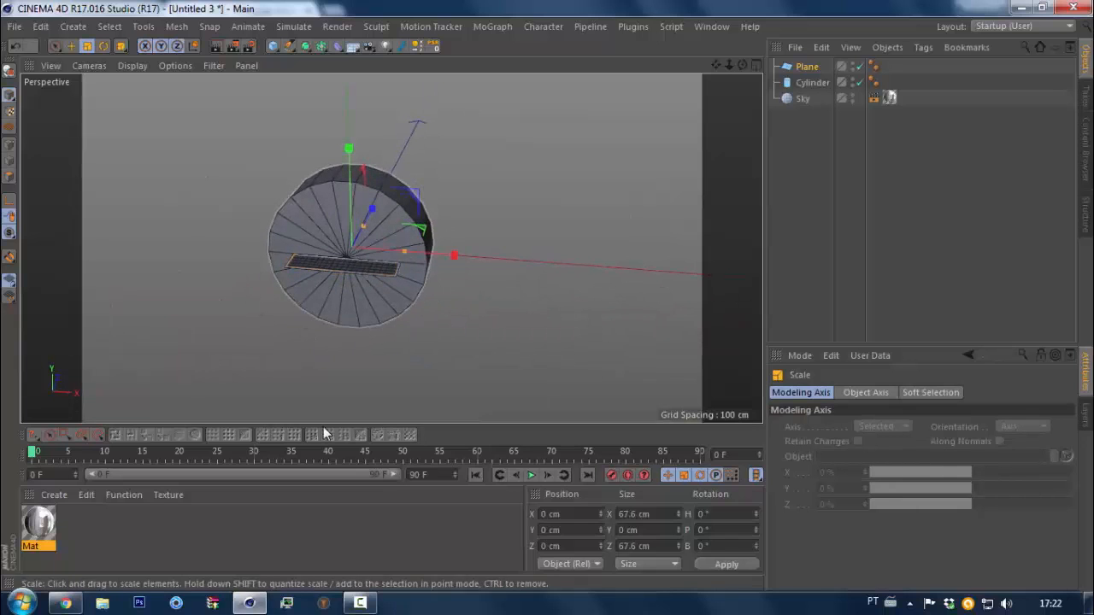
# Raise the plane to the top of the cylinder by setting its Y position to 50 cm
pyautogui.click(812, 82)
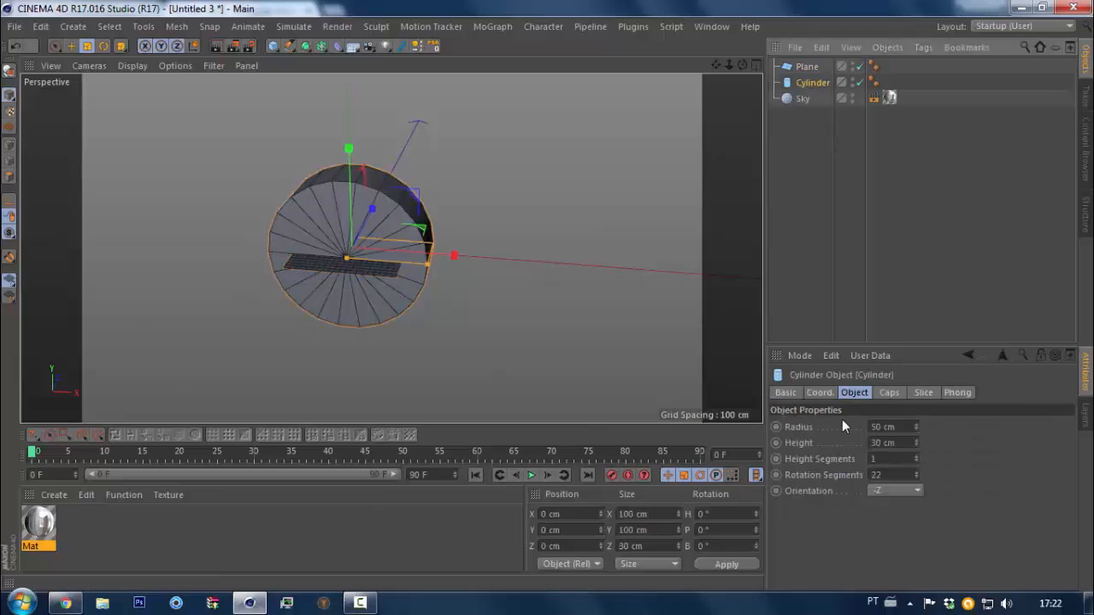
pyautogui.click(807, 67)
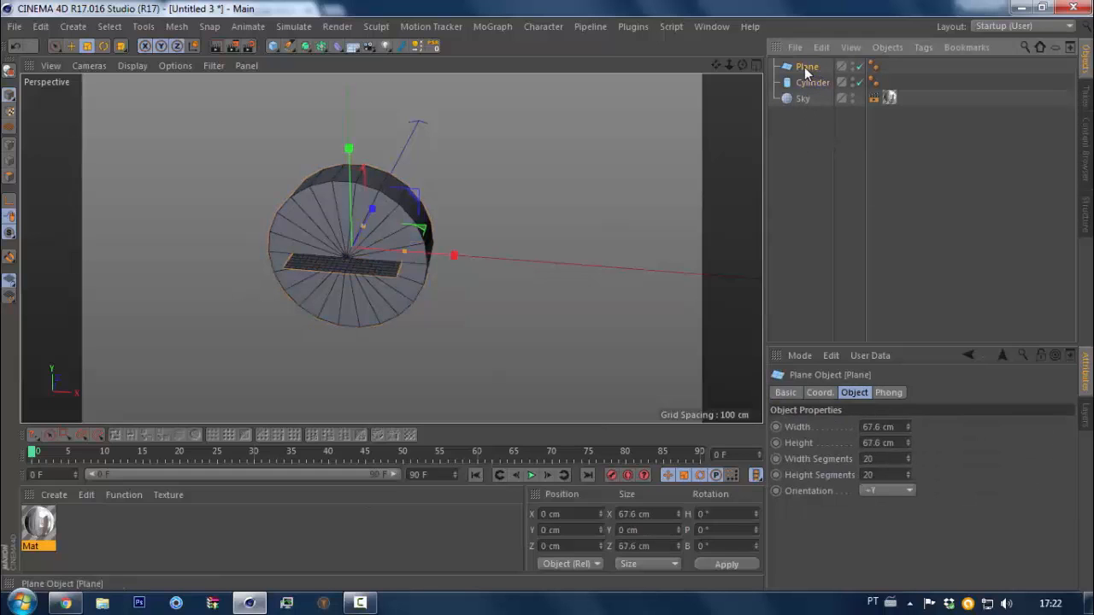
pyautogui.click(551, 530)
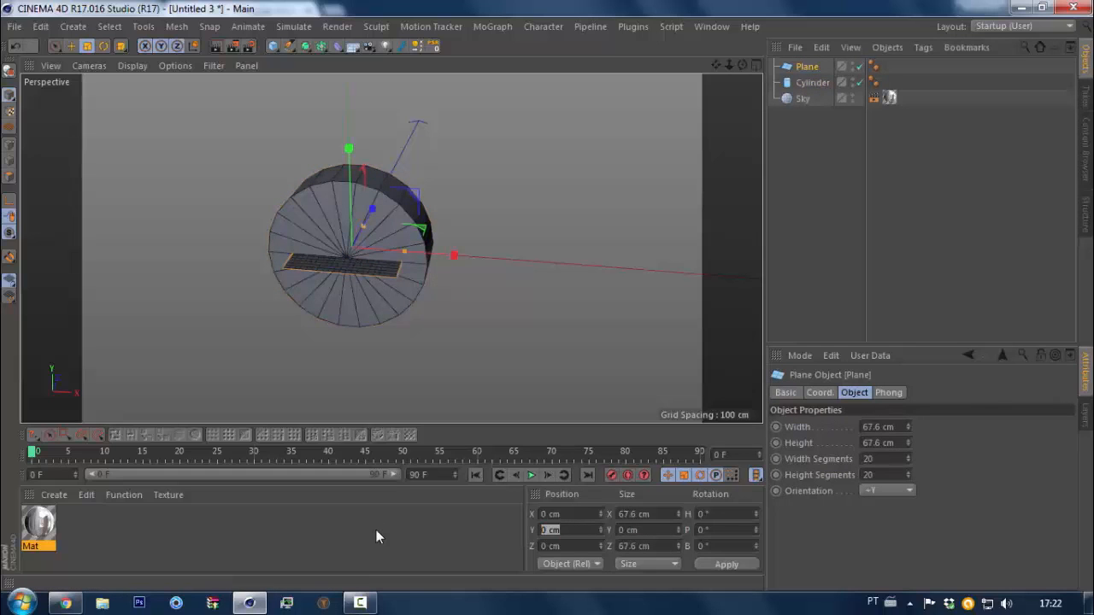
pyautogui.write('50')
pyautogui.press('Return')
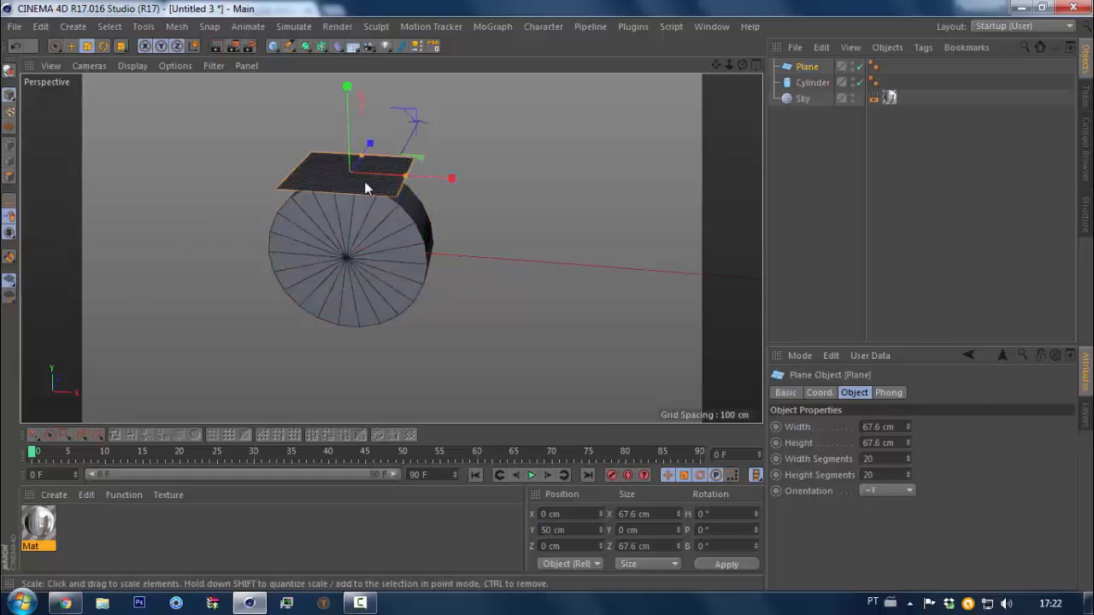
pyautogui.keyDown('alt'); pyautogui.moveTo(435, 139); pyautogui.dragTo(272, 240); pyautogui.keyUp('alt')
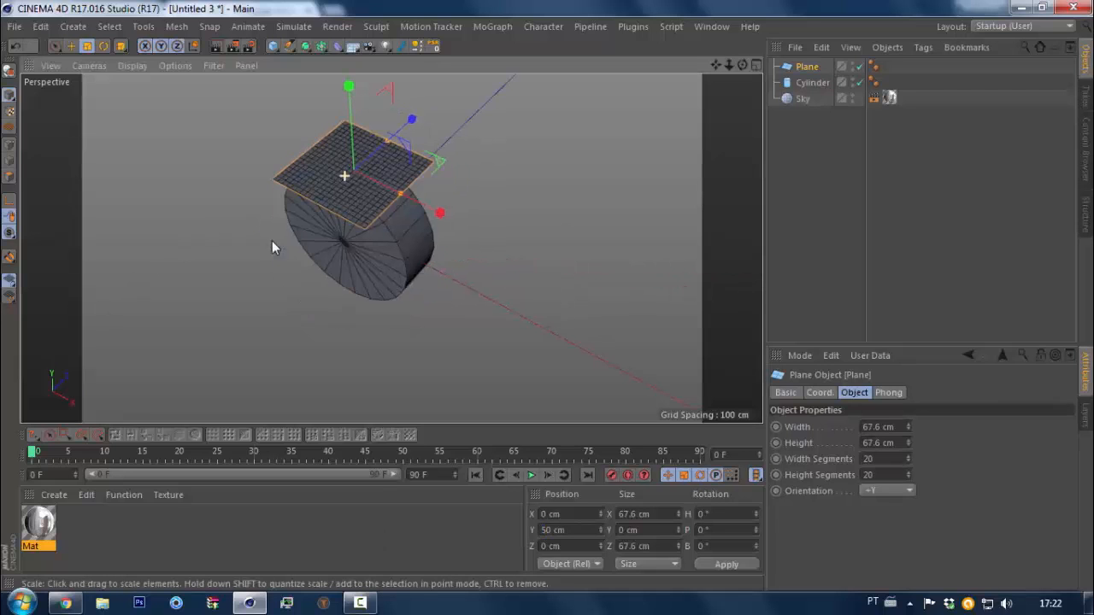
# Shrink the plane along its depth and set its height to 30 cm to match the cylinder's thickness
pyautogui.scroll(5, 396, 147)
pyautogui.moveTo(429, 108); pyautogui.dragTo(410, 129)
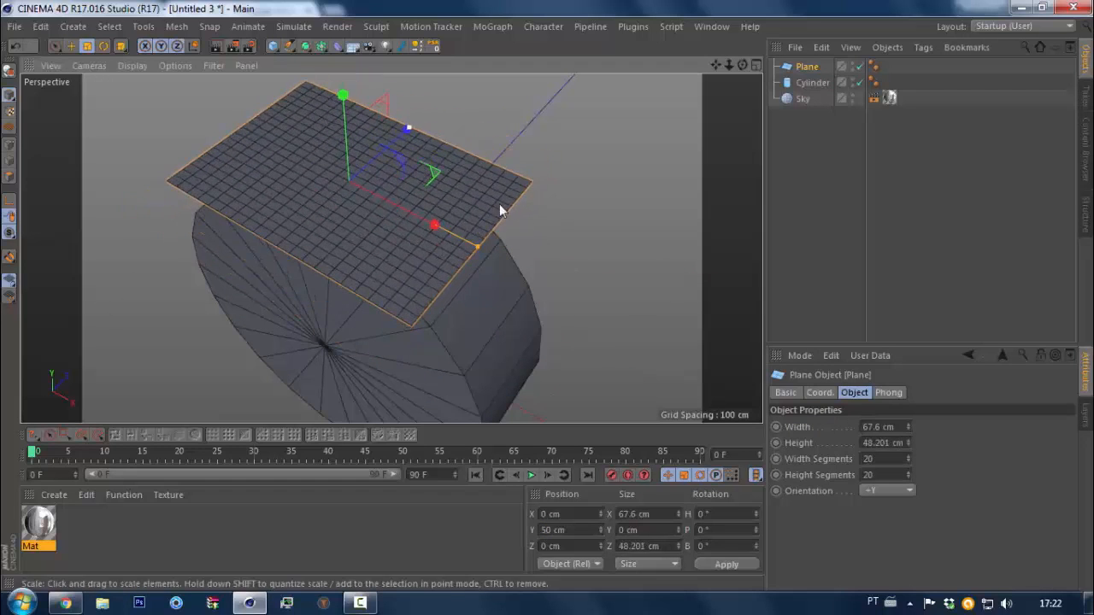
pyautogui.doubleClick(874, 442)
pyautogui.write('30')
pyautogui.press('Return')
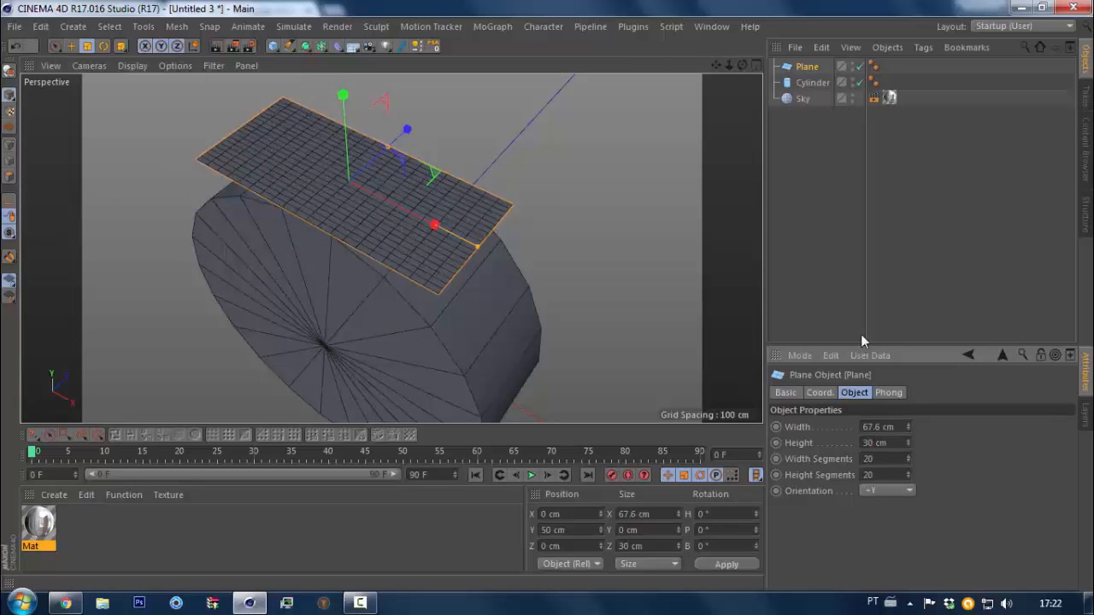
# Narrow the plane along X to about 17.5 cm so it roughly fits one rim face of the cylinder
pyautogui.middleClick(624, 190)
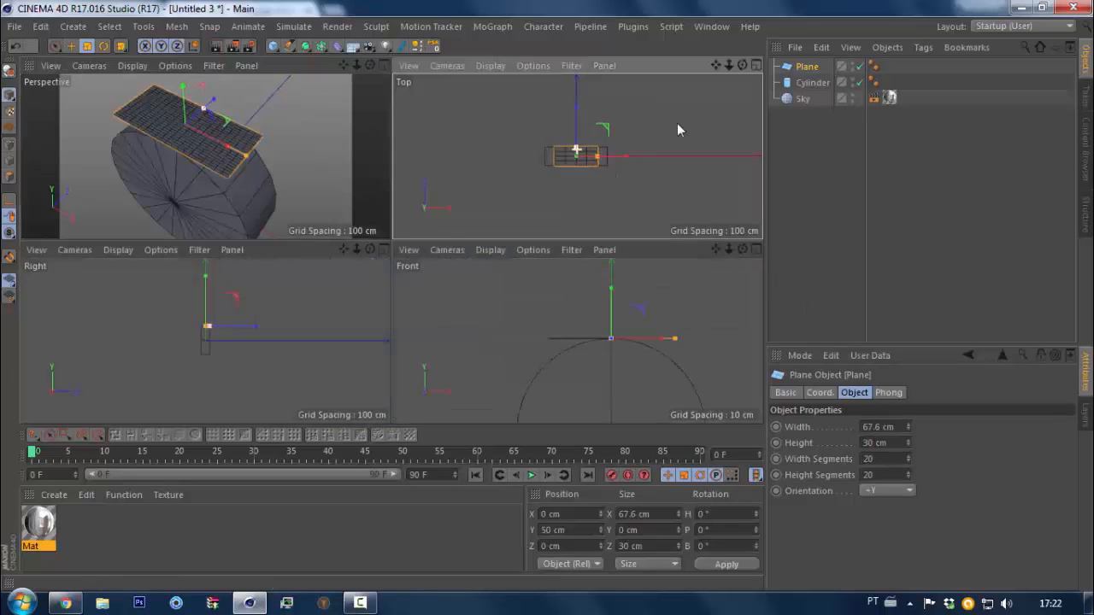
pyautogui.scroll(8, 531, 196)
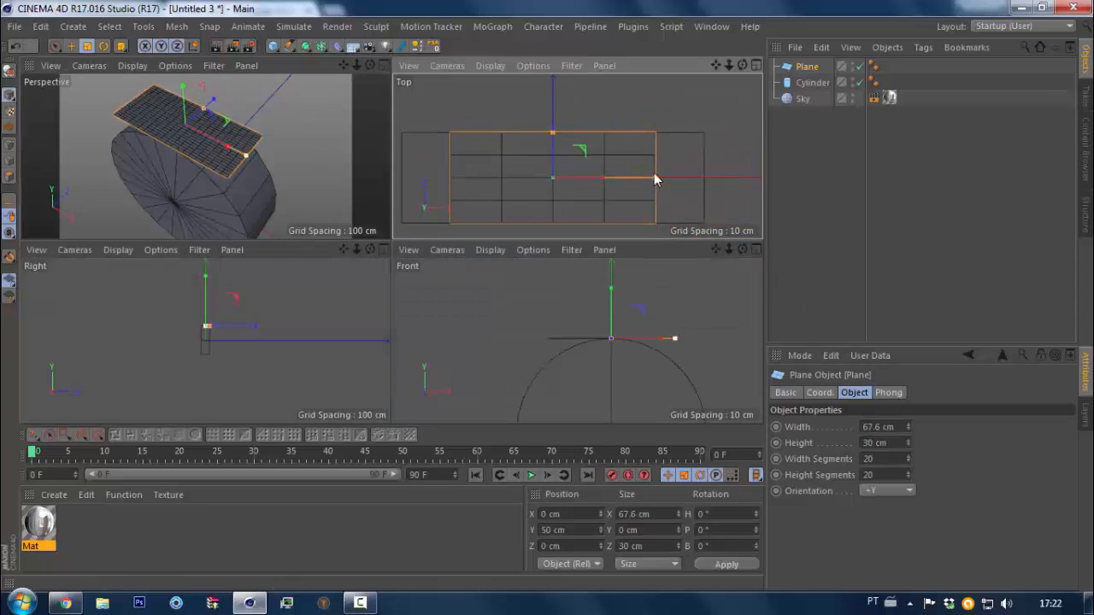
pyautogui.moveTo(654, 177); pyautogui.dragTo(582, 177)
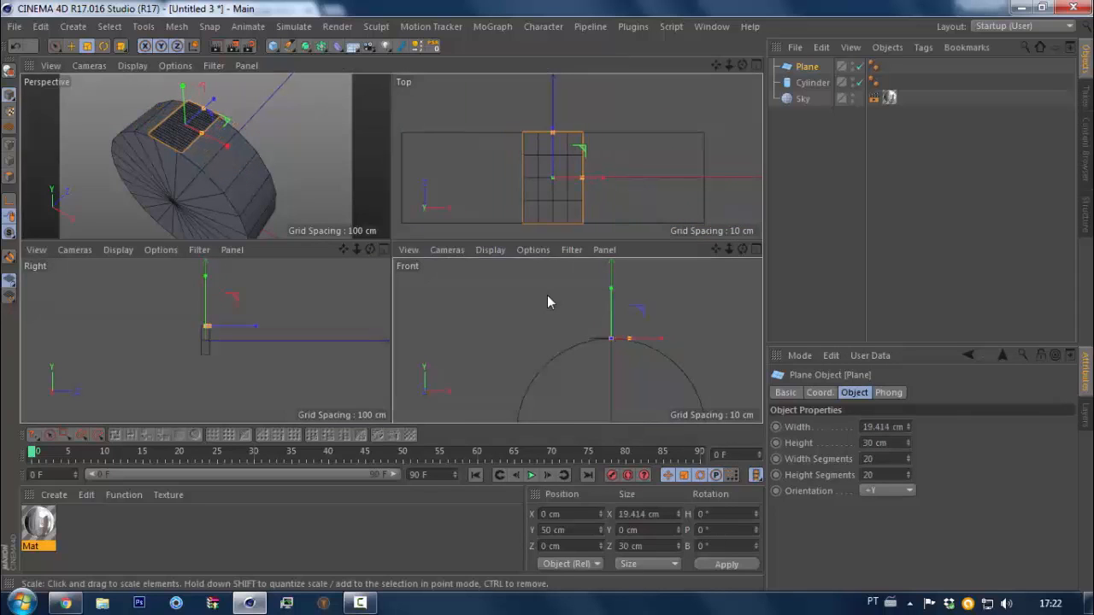
pyautogui.middleClick(547, 303)
pyautogui.scroll(8, 453, 256)
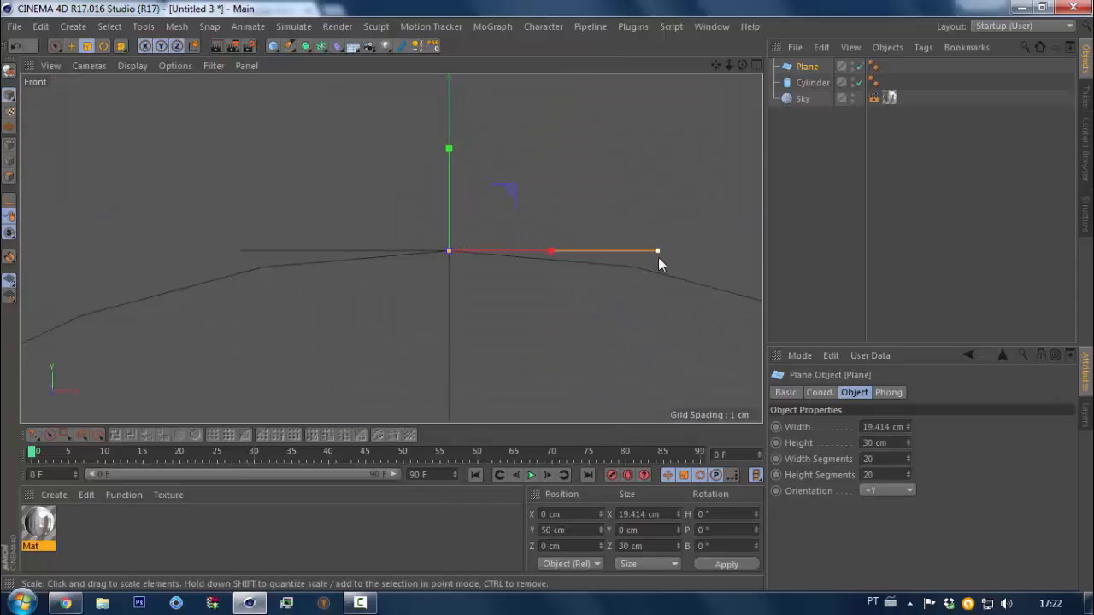
pyautogui.moveTo(658, 258); pyautogui.dragTo(637, 252)
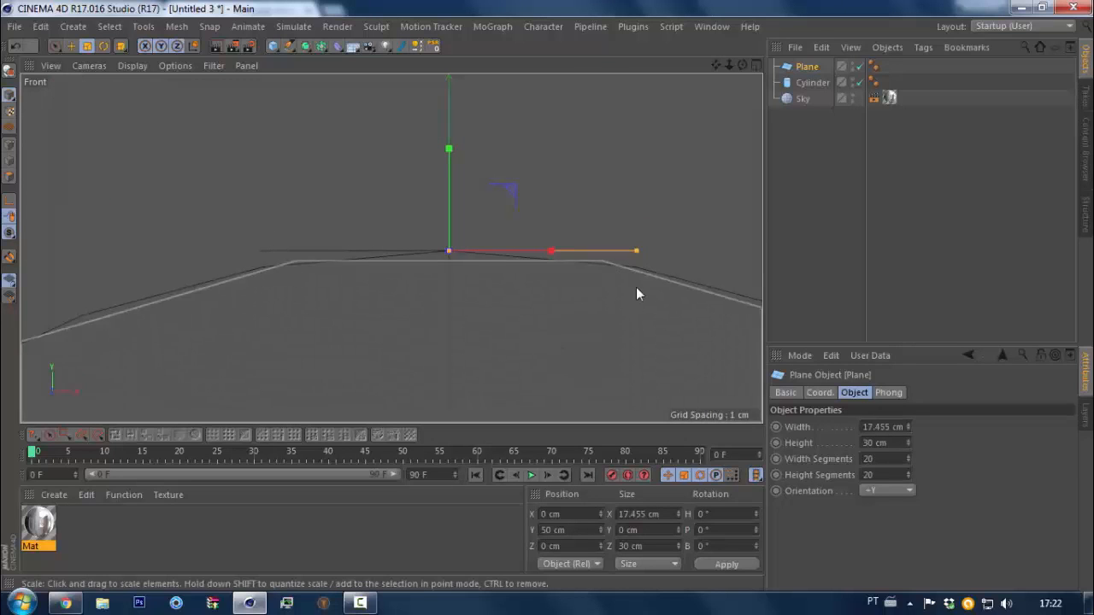
# Set the plane's width segments to 1
pyautogui.middleClick(574, 314)
pyautogui.middleClick(228, 156)
pyautogui.keyDown('alt'); pyautogui.moveTo(310, 245); pyautogui.dragTo(401, 197); pyautogui.keyUp('alt')
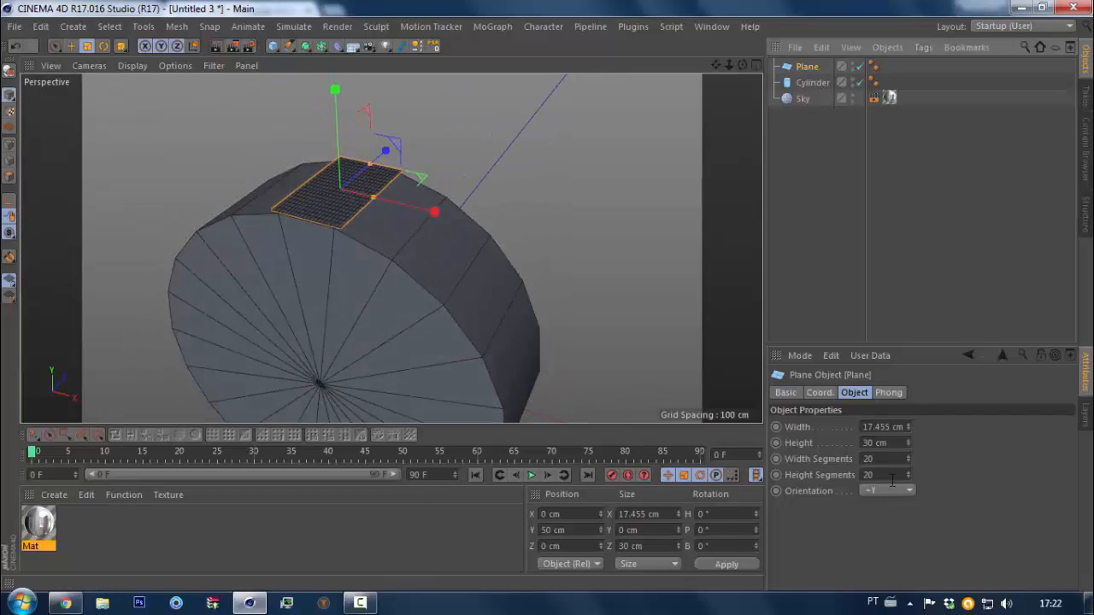
pyautogui.write('1')
pyautogui.press('Return')
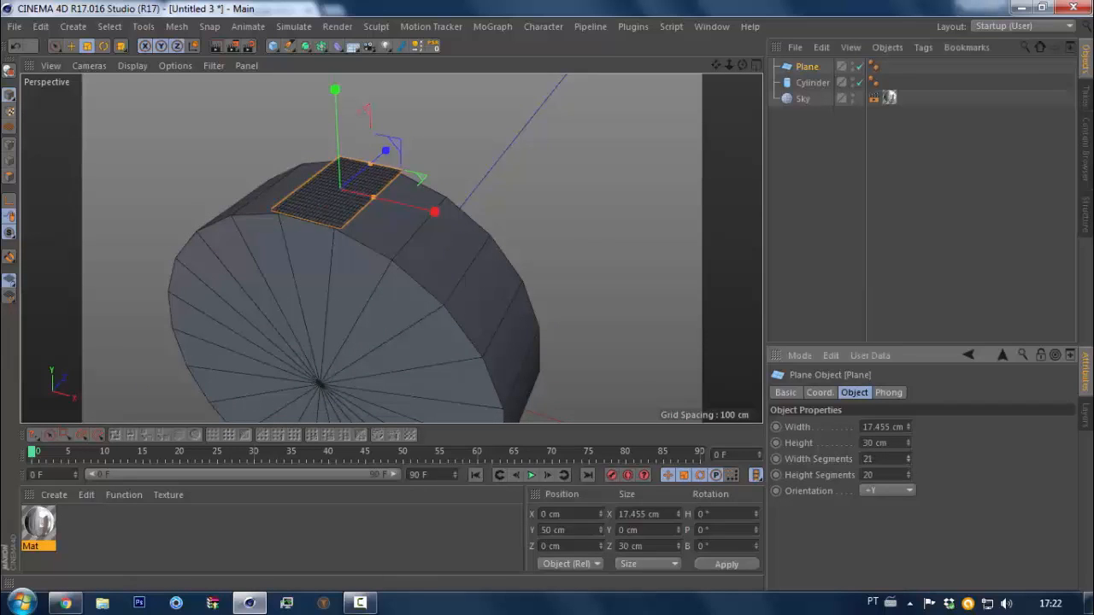
pyautogui.keyDown('alt'); pyautogui.moveTo(362, 220); pyautogui.dragTo(351, 301); pyautogui.keyUp('alt')
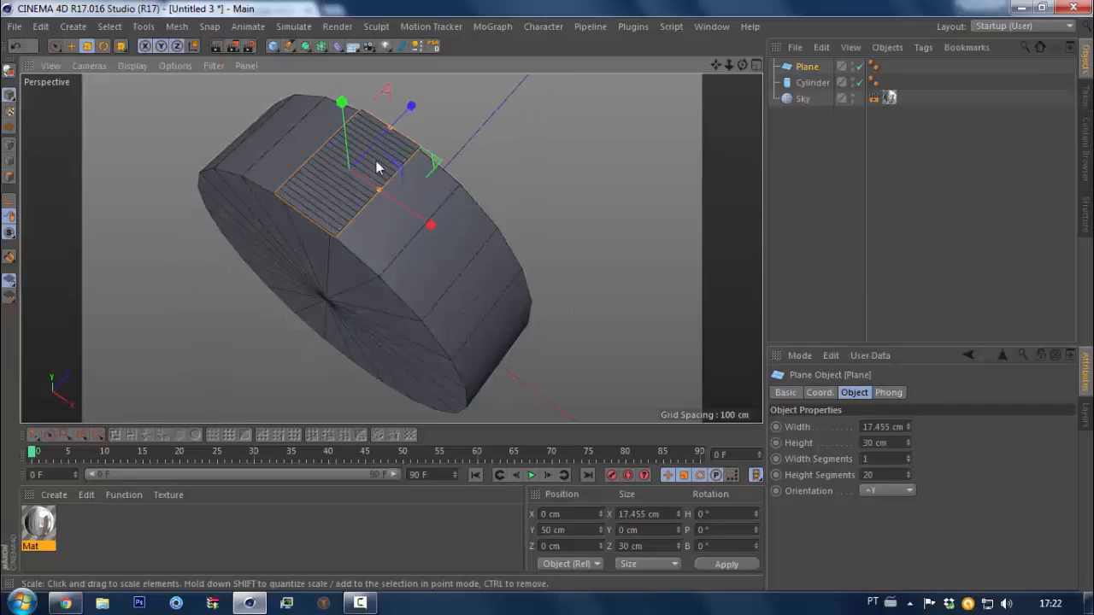
# Set the plane to 2 width segments and 4 height segments, and convert it to an editable polygon object
pyautogui.scroll(3, 376, 166)
pyautogui.click(908, 455)
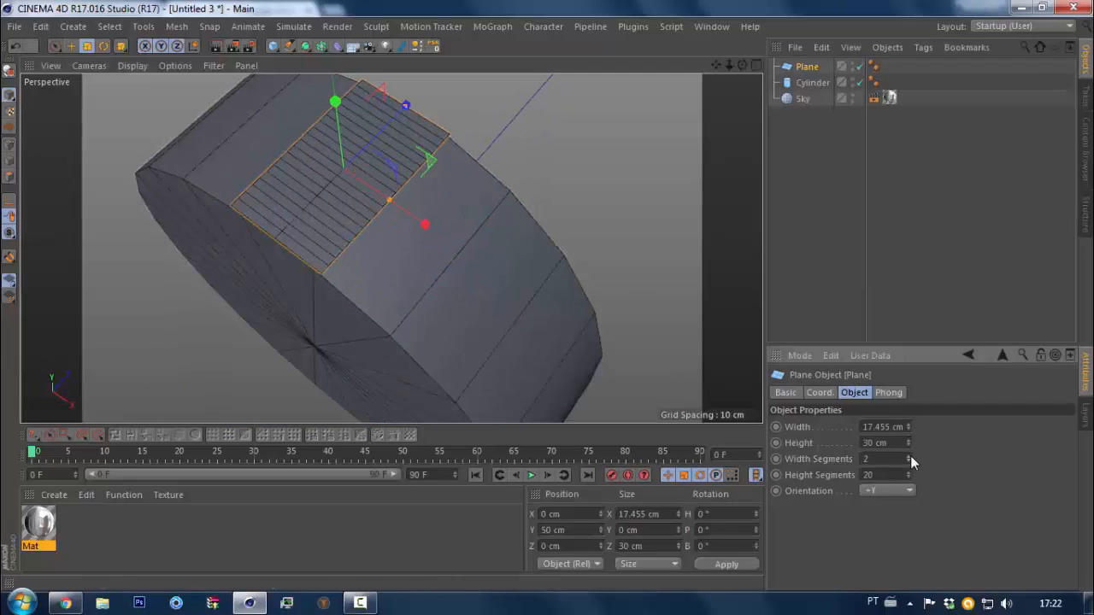
pyautogui.moveTo(907, 477); pyautogui.dragTo(907, 500)
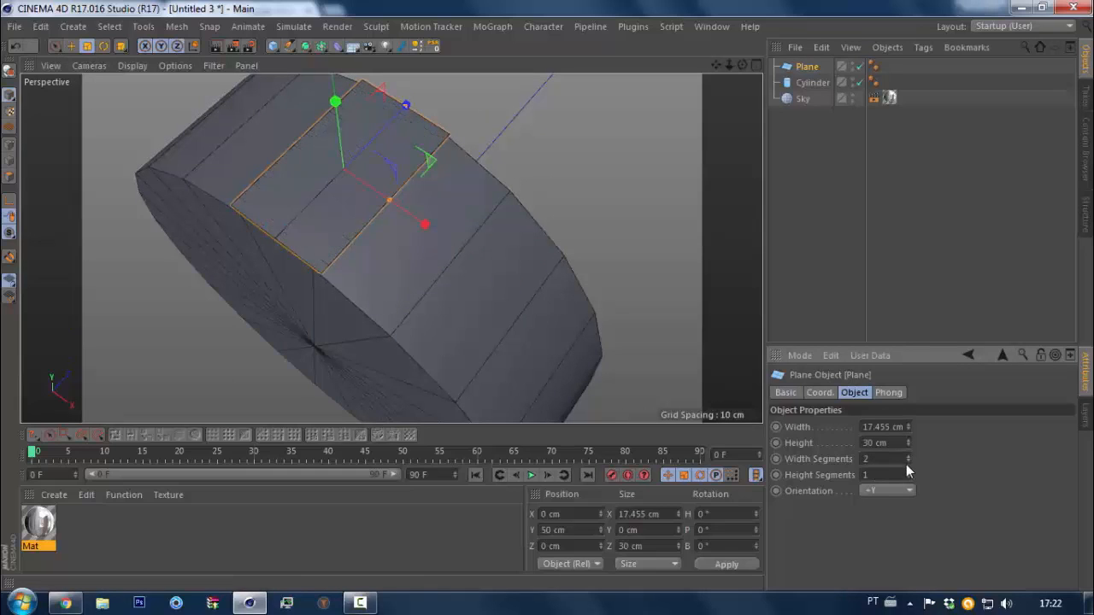
pyautogui.click(908, 472)
pyautogui.click(908, 472)
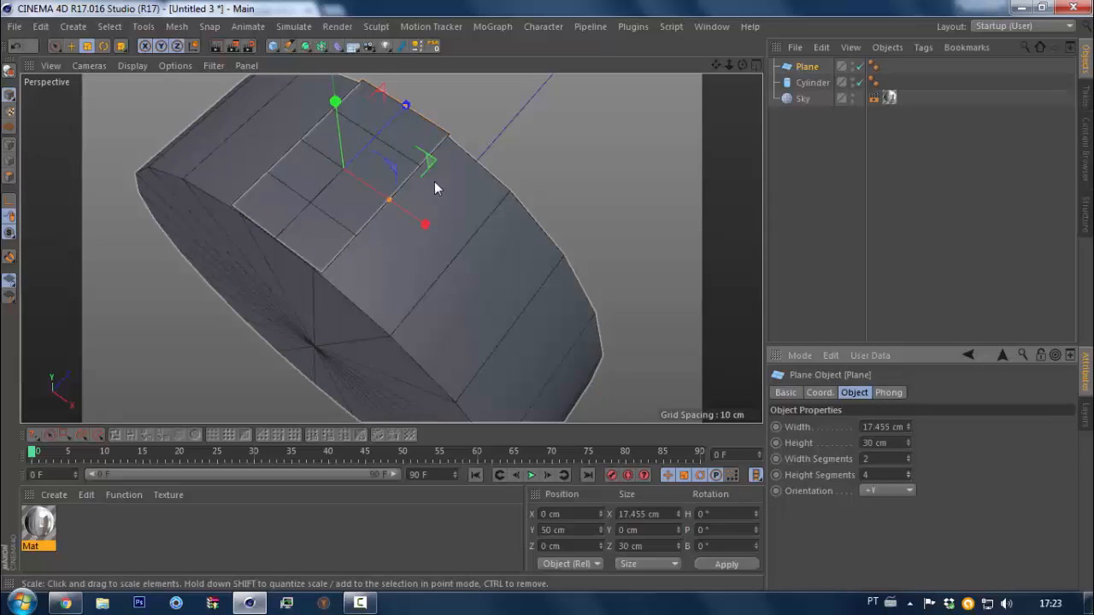
pyautogui.keyDown('alt'); pyautogui.moveTo(761, 96); pyautogui.dragTo(430, 188); pyautogui.keyUp('alt')
pyautogui.press('c')
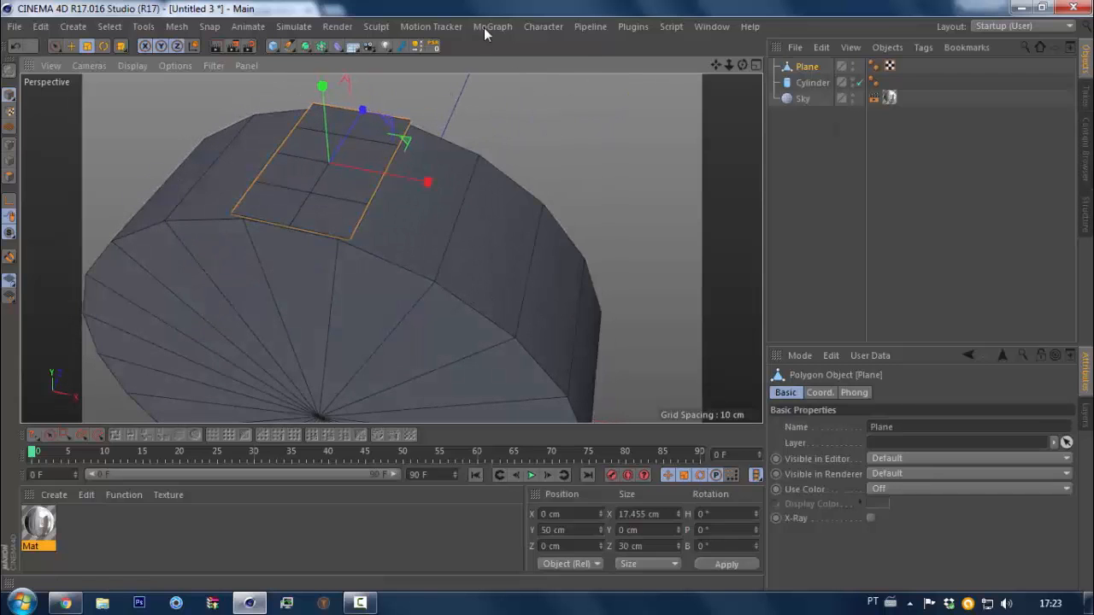
pyautogui.click(483, 26)
pyautogui.keyDown('alt'); pyautogui.click(503, 144); pyautogui.keyUp('alt')
pyautogui.keyDown('alt'); pyautogui.moveTo(396, 200); pyautogui.dragTo(301, 286, button='right'); pyautogui.keyUp('alt')
pyautogui.keyDown('alt'); pyautogui.moveTo(384, 211); pyautogui.dragTo(346, 272); pyautogui.keyUp('alt')
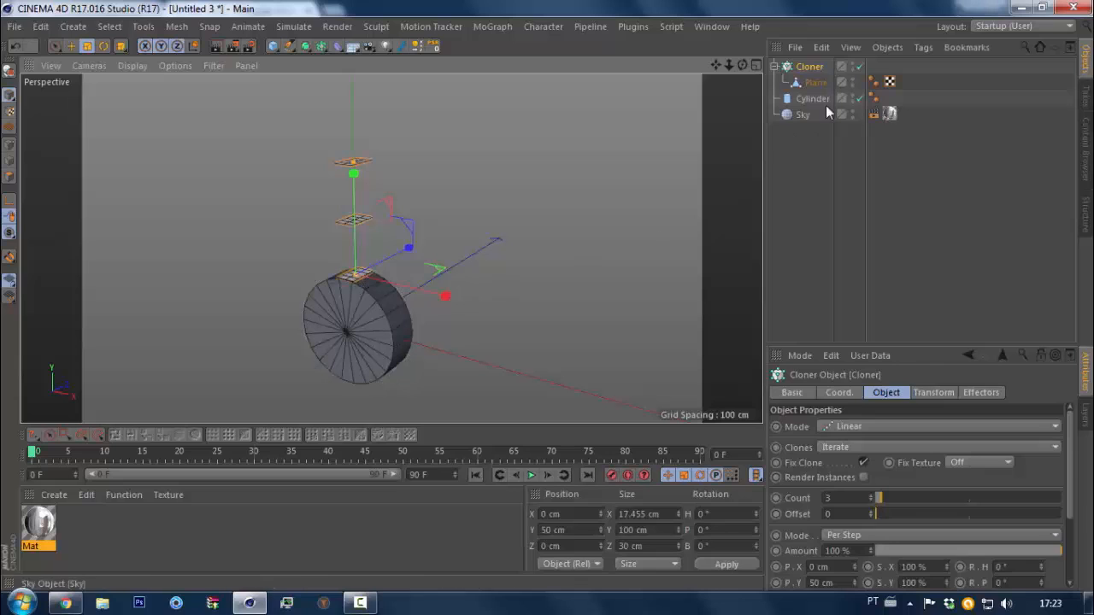
pyautogui.hotkey('ctrl', 'z')
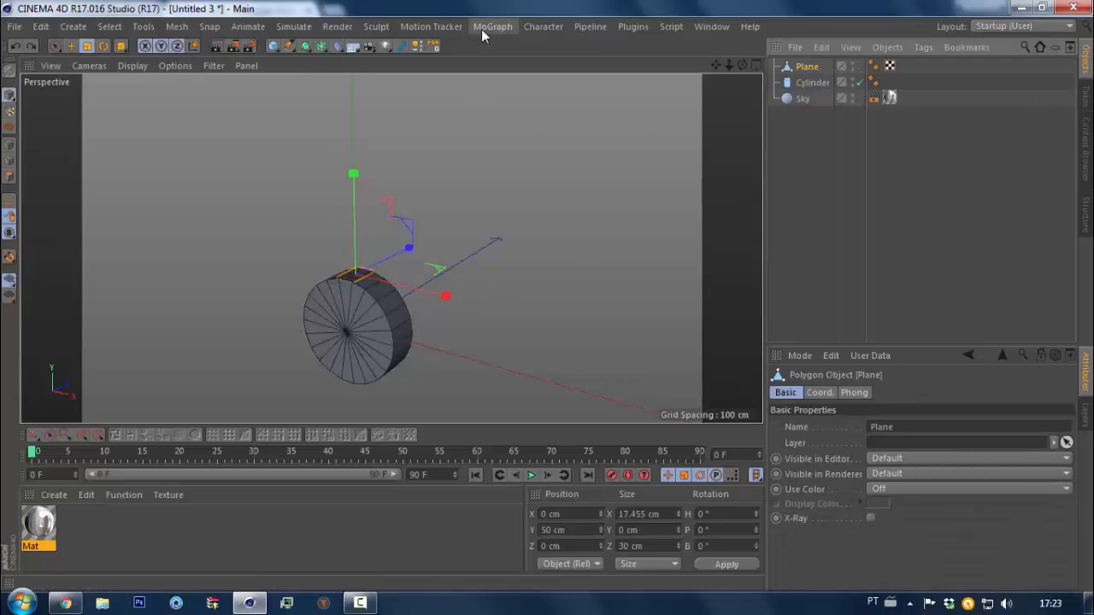
pyautogui.click(481, 124)
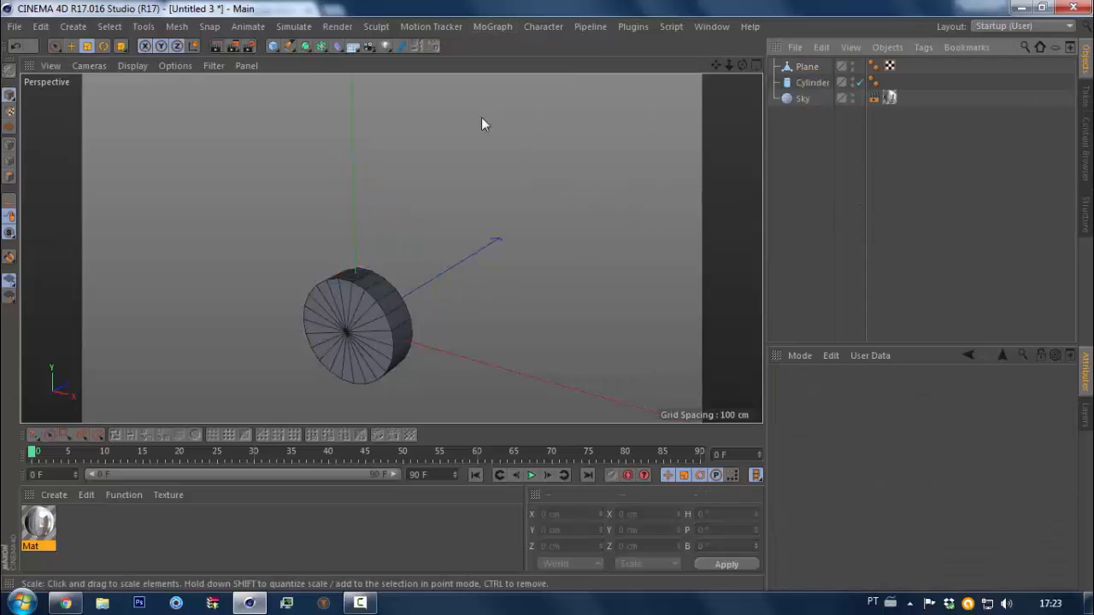
pyautogui.click(505, 27)
pyautogui.click(515, 147)
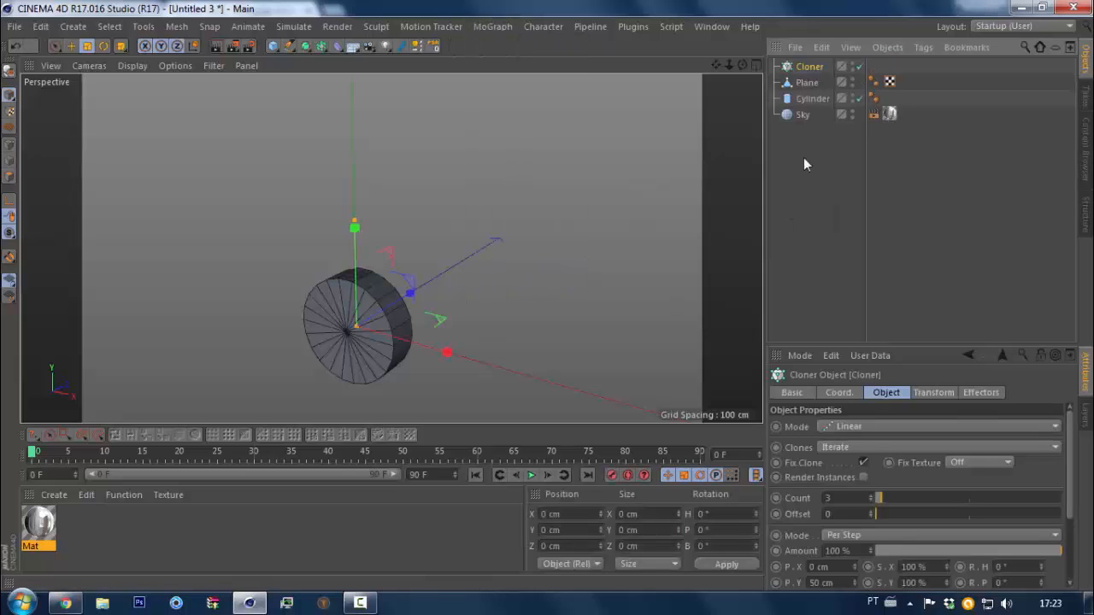
pyautogui.keyDown('alt'); pyautogui.moveTo(466, 382); pyautogui.dragTo(367, 328); pyautogui.keyUp('alt')
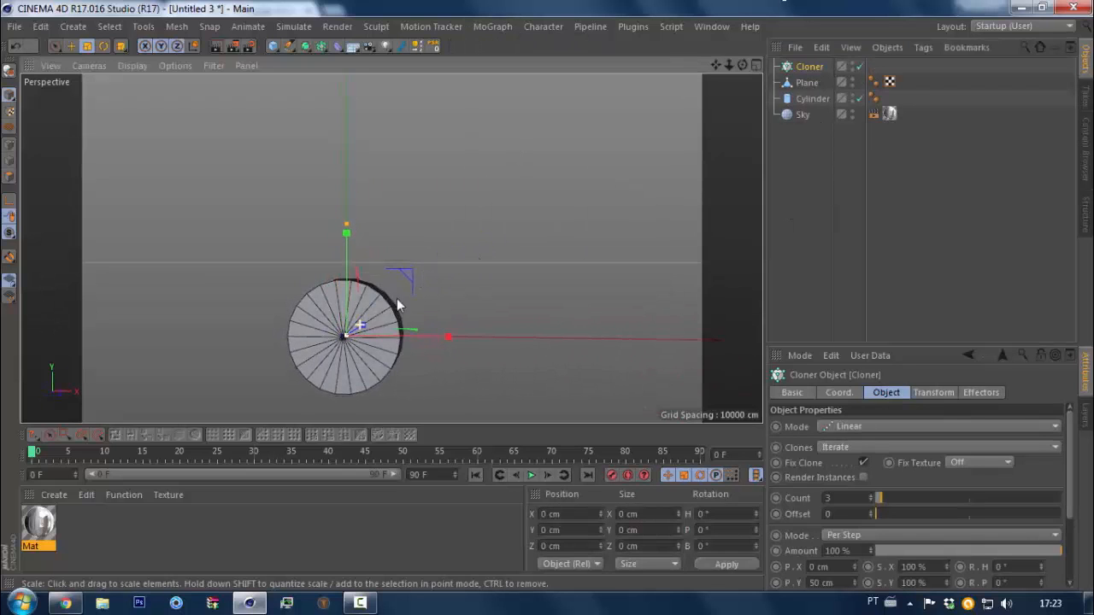
pyautogui.middleClick(378, 349)
pyautogui.scroll(-10, 542, 318)
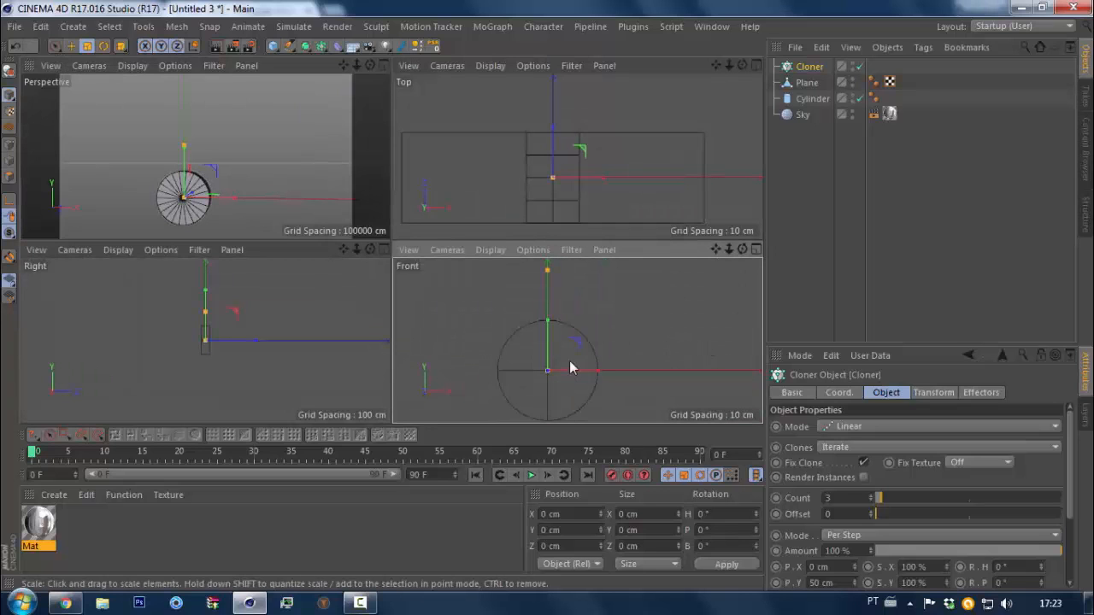
pyautogui.press('Delete')
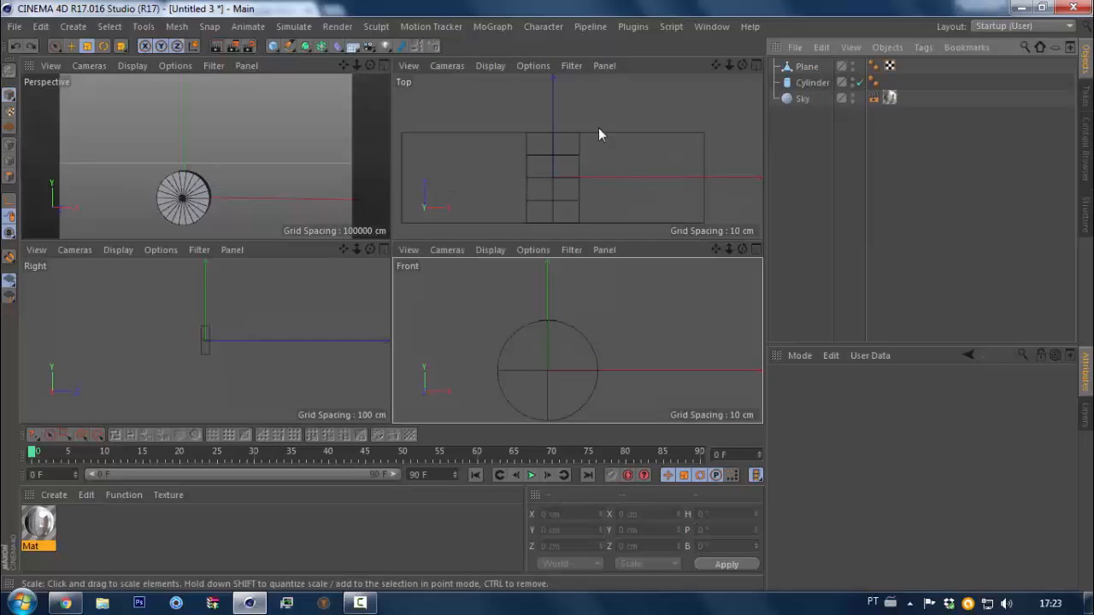
# Add a MoGraph Cloner as the parent of the plane
pyautogui.click(805, 67)
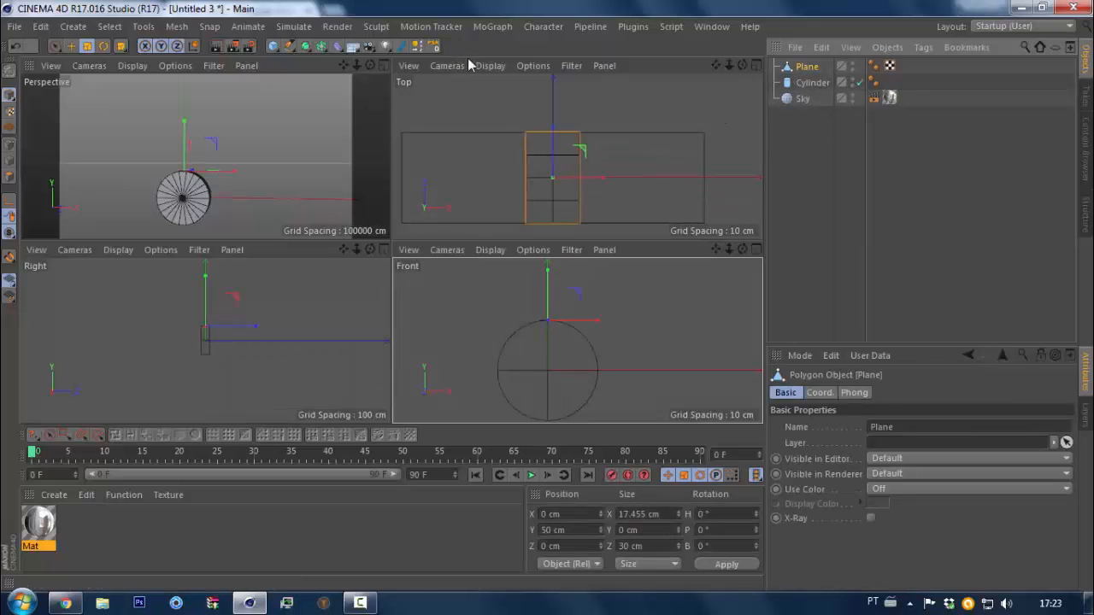
pyautogui.click(492, 27)
pyautogui.keyDown('alt'); pyautogui.click(506, 159); pyautogui.keyUp('alt')
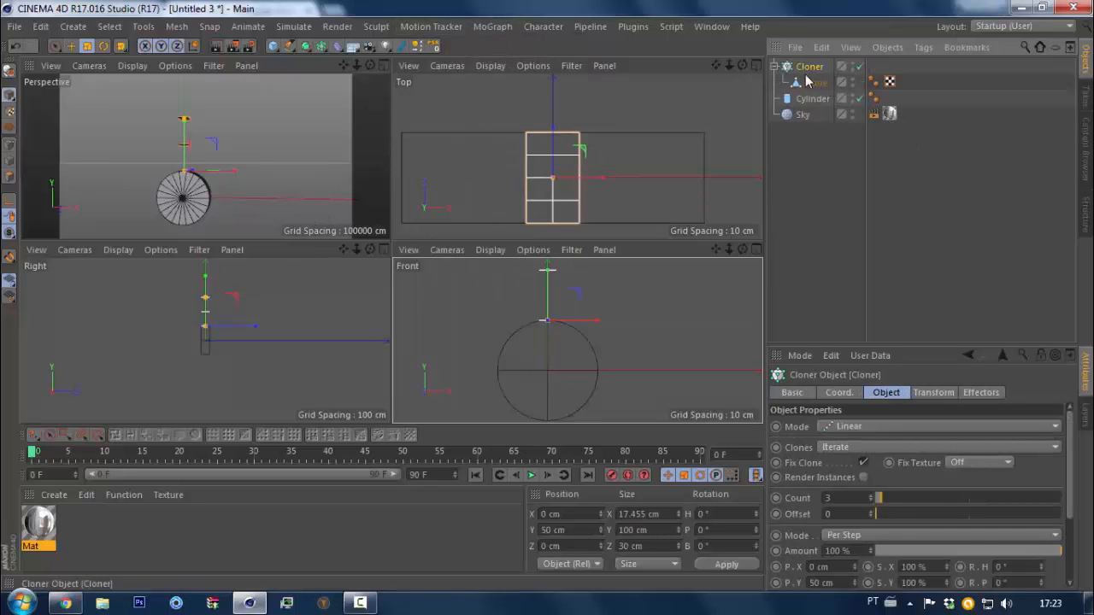
pyautogui.middleClick(235, 150)
pyautogui.keyDown('alt'); pyautogui.moveTo(390, 246); pyautogui.dragTo(311, 295); pyautogui.keyUp('alt')
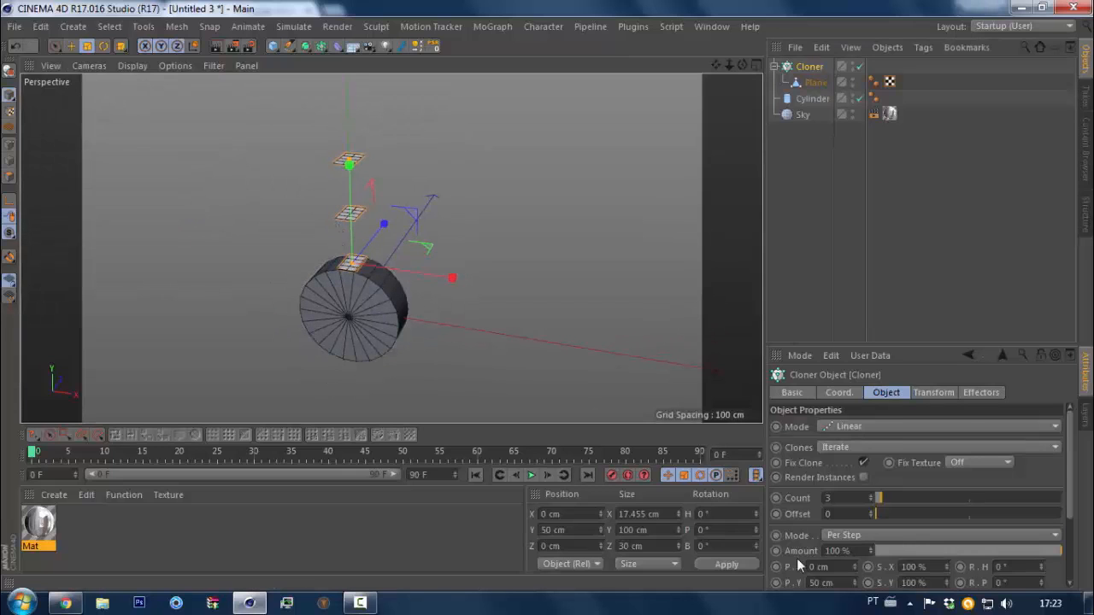
# Set the Cloner's Y position step to 0 cm and spread the clones 77 cm apart along X
pyautogui.scroll(-3, 802, 550)
pyautogui.doubleClick(822, 486)
pyautogui.write('0')
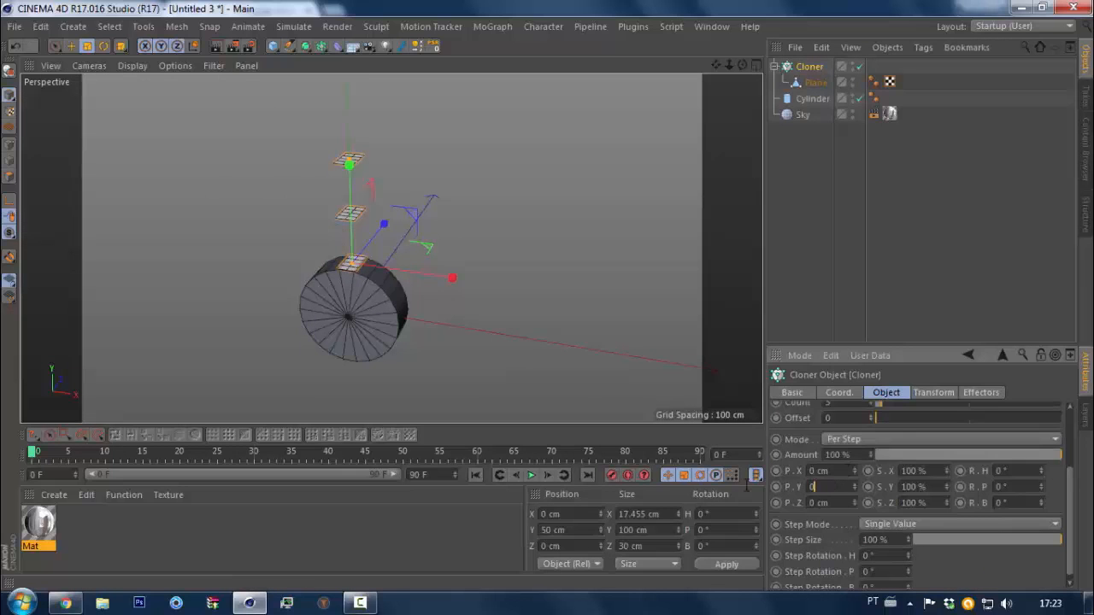
pyautogui.press('Return')
pyautogui.moveTo(853, 471); pyautogui.dragTo(880, 471)
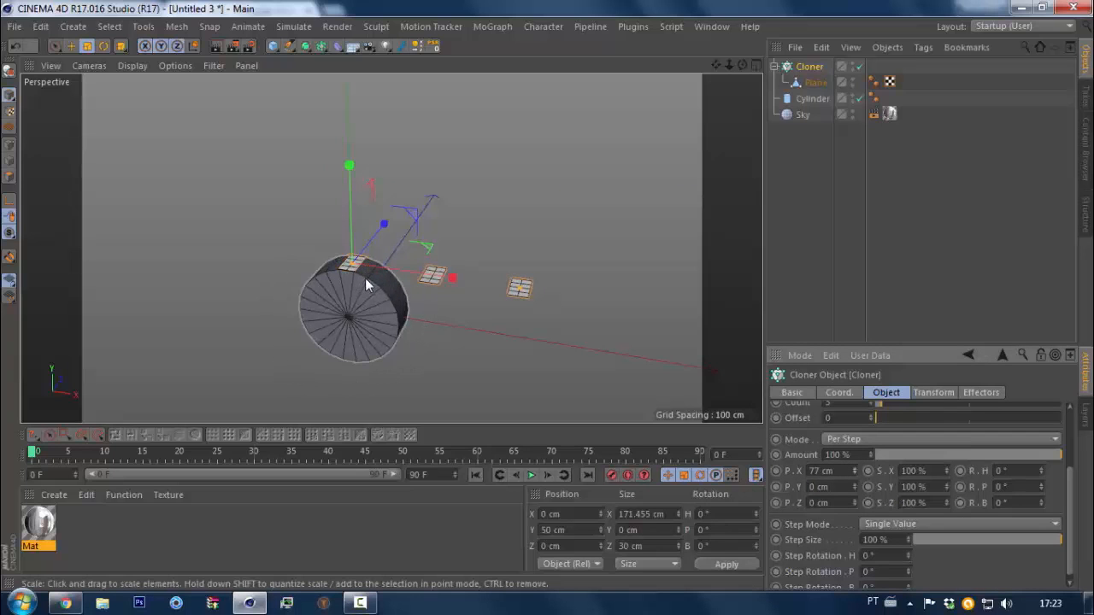
# Copy the plane's X size of 17.455 cm into the Cloner's X position step so the clones sit edge to edge
pyautogui.scroll(5, 398, 252)
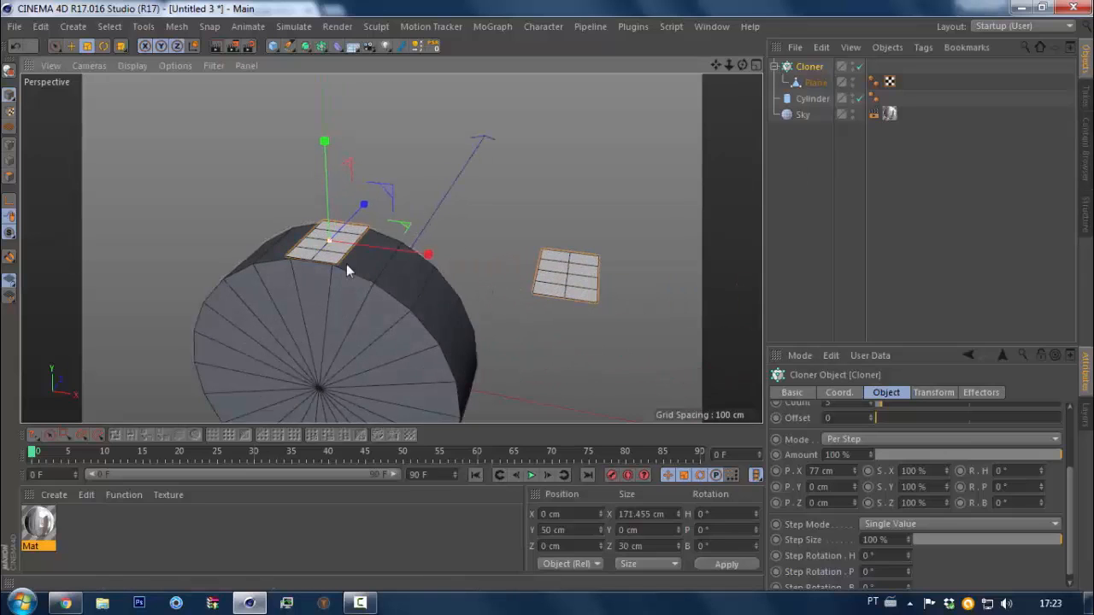
pyautogui.scroll(5, 336, 260)
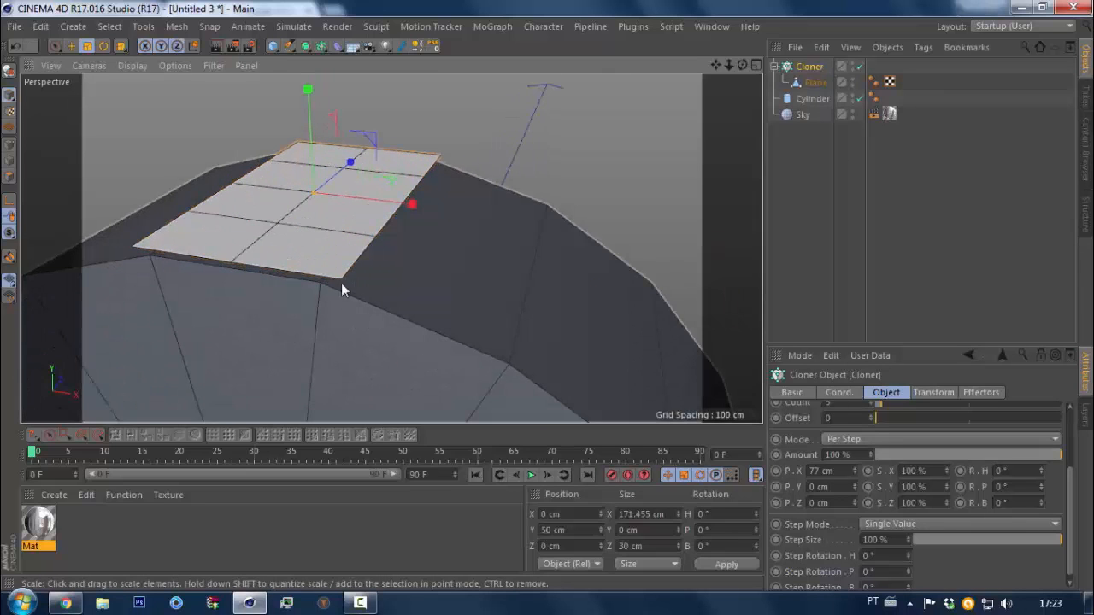
pyautogui.click(812, 85)
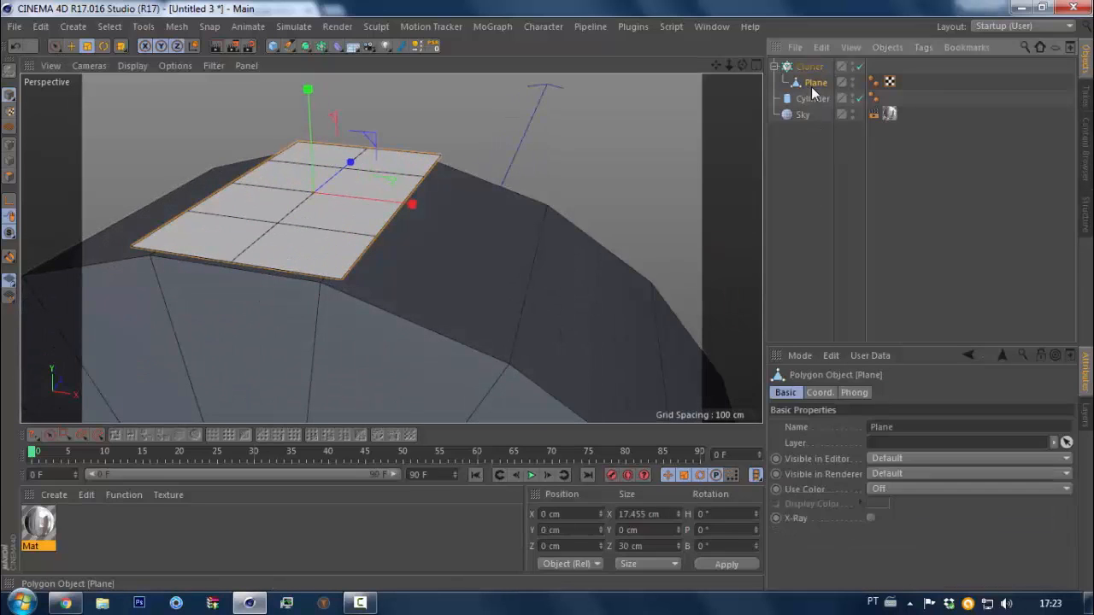
pyautogui.click(666, 513)
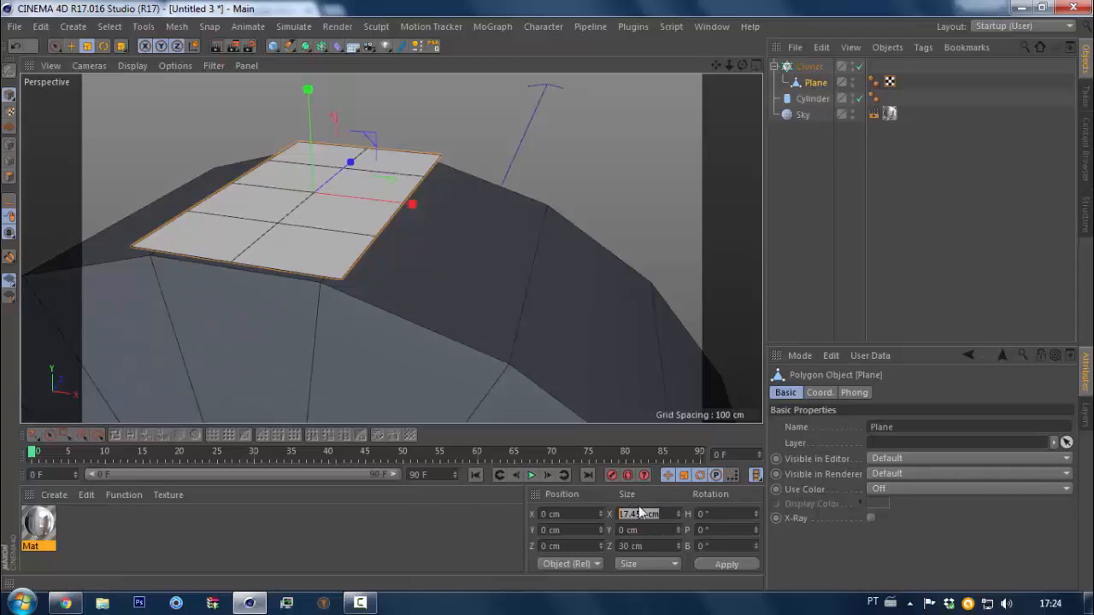
pyautogui.click(809, 66)
pyautogui.scroll(-3, 805, 529)
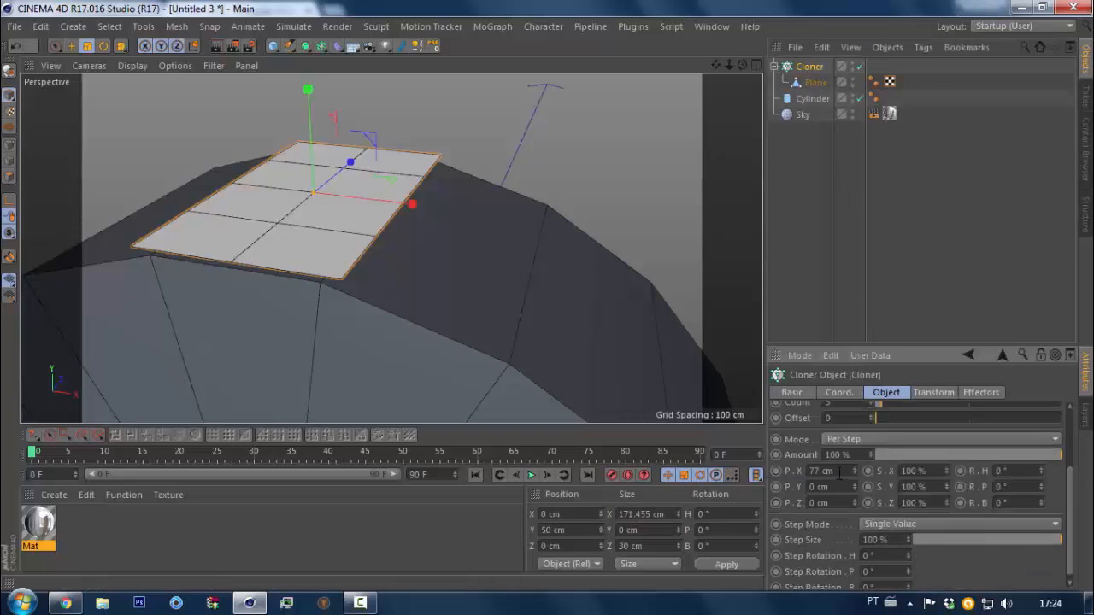
pyautogui.click(825, 471)
pyautogui.write('171.455 cm')
pyautogui.click(933, 287)
pyautogui.moveTo(363, 228)
pyautogui.keyDown('alt'); pyautogui.mouseDown(button='right')
pyautogui.moveTo(325, 252)
pyautogui.moveTo(363, 227)
pyautogui.mouseUp(button='right'); pyautogui.keyUp('alt')
pyautogui.keyDown('alt'); pyautogui.moveTo(364, 227); pyautogui.dragTo(338, 284); pyautogui.keyUp('alt')
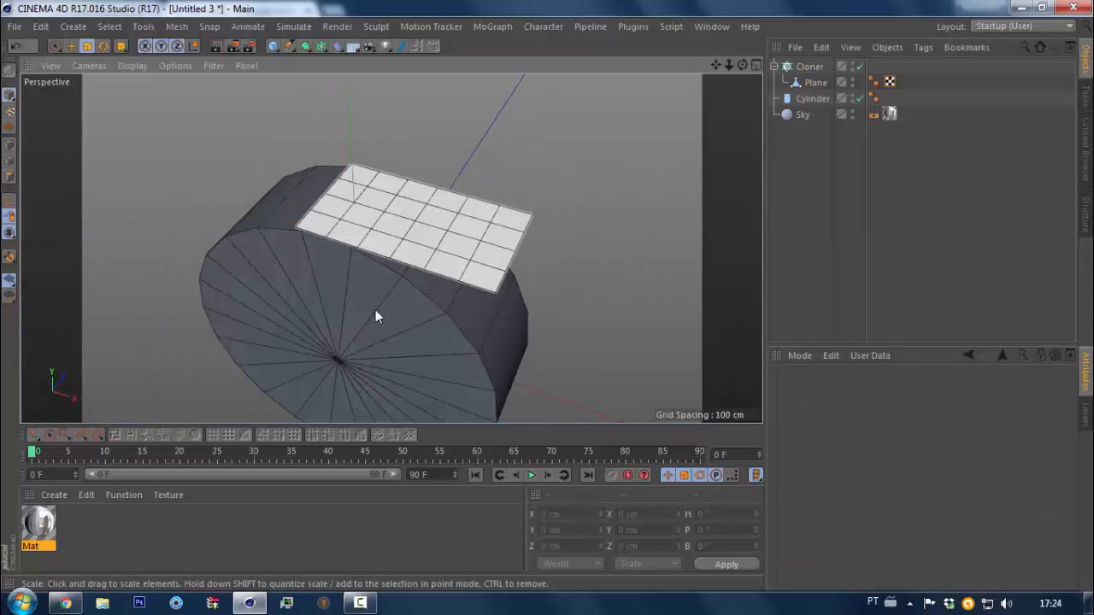
pyautogui.moveTo(370, 224)
pyautogui.keyDown('alt'); pyautogui.mouseDown(button='right')
pyautogui.moveTo(422, 220)
pyautogui.moveTo(378, 244)
pyautogui.mouseUp(button='right'); pyautogui.keyUp('alt')
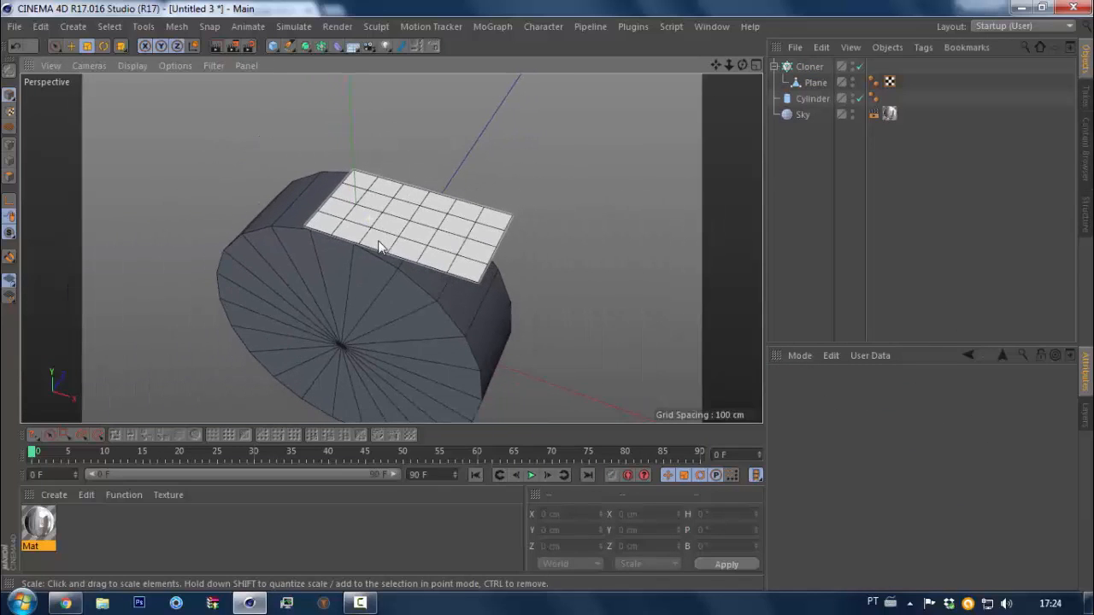
# Increase the Cloner's count to 10 to form a longer strip
pyautogui.click(803, 67)
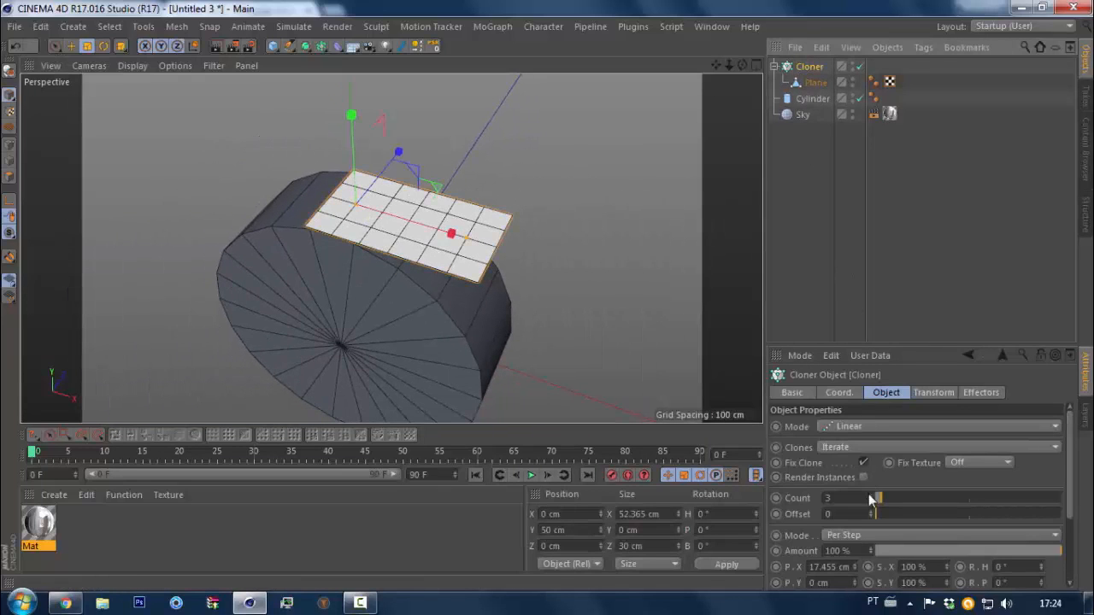
pyautogui.moveTo(872, 500); pyautogui.dragTo(890, 499)
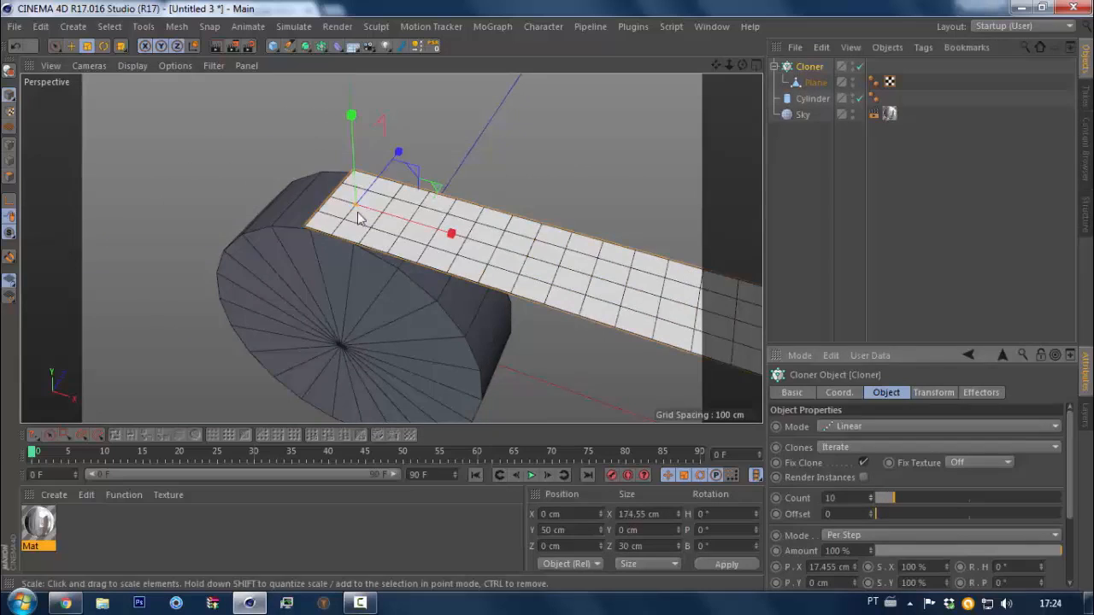
pyautogui.keyDown('alt'); pyautogui.moveTo(359, 218); pyautogui.dragTo(287, 239, button='right'); pyautogui.keyUp('alt')
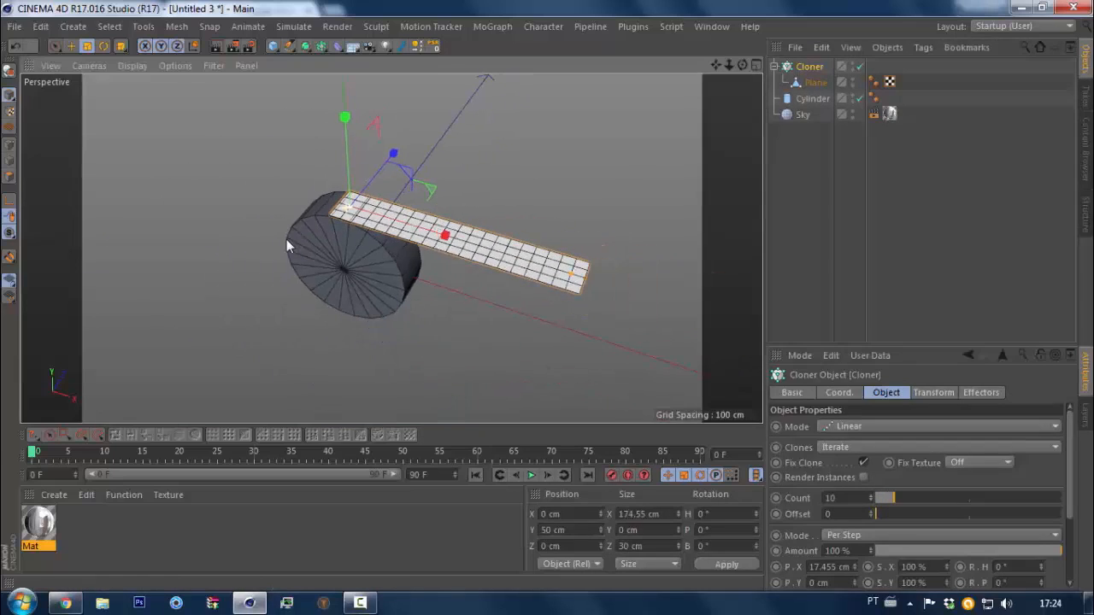
# Group the Cloner under a Null object
pyautogui.click(775, 67)
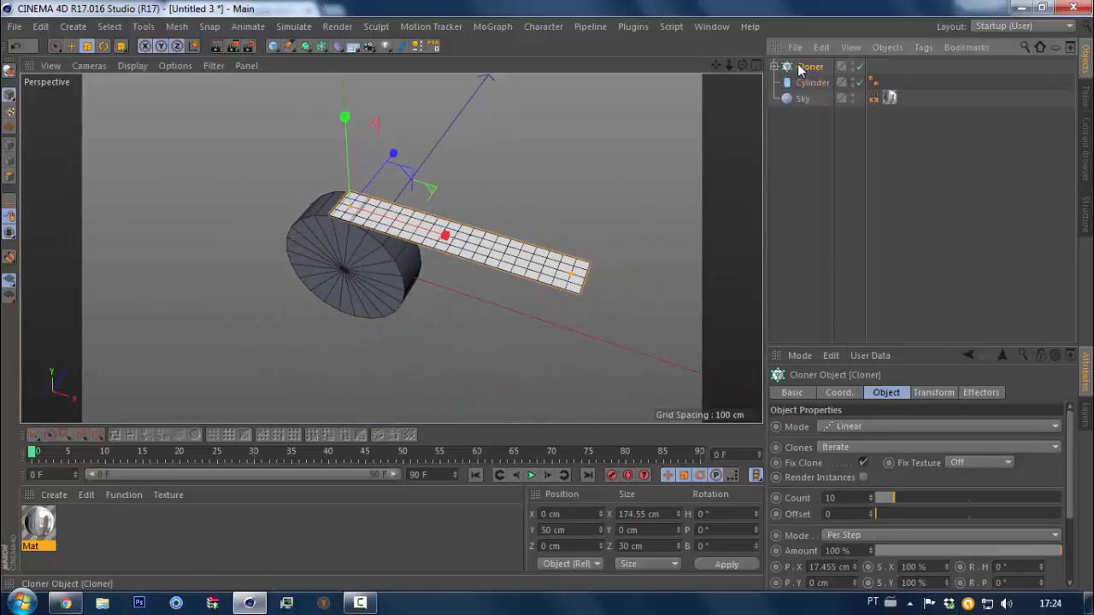
pyautogui.hotkey('alt', 'g')
pyautogui.click(774, 66)
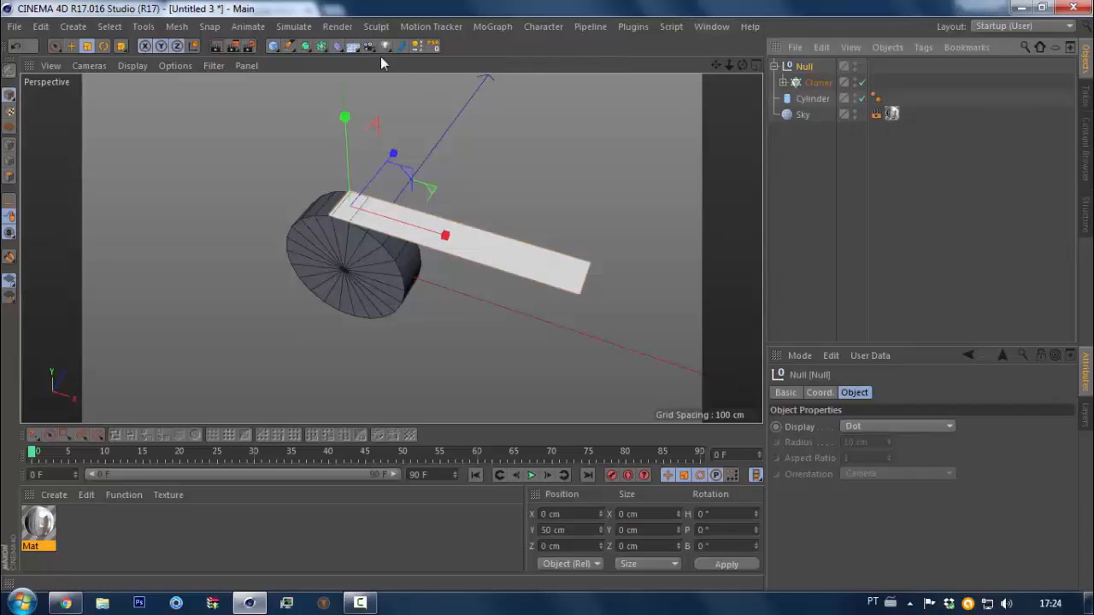
pyautogui.click(338, 53)
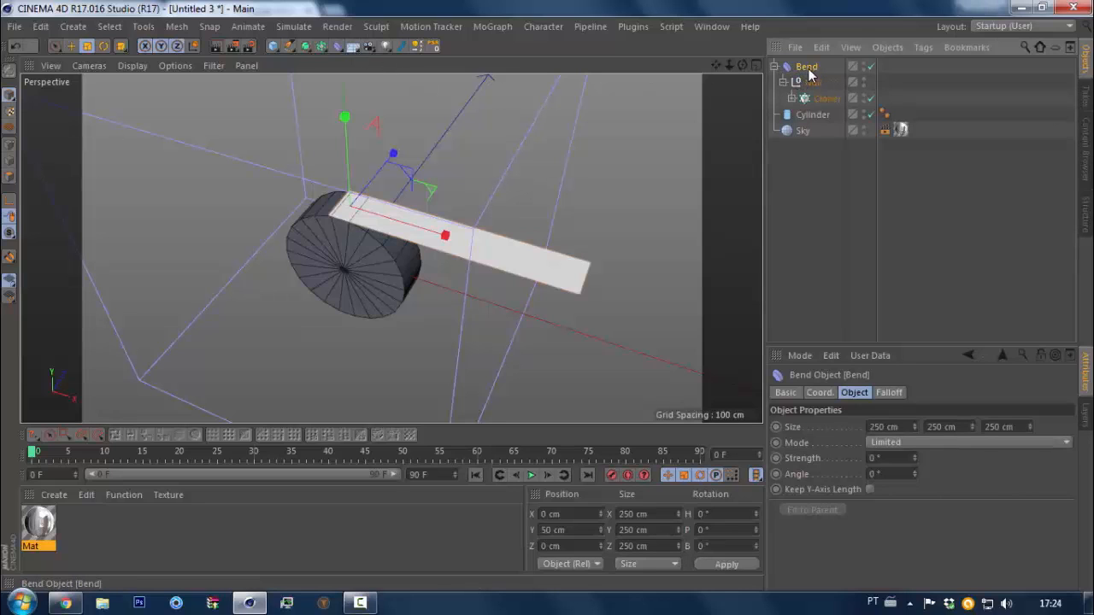
pyautogui.hotkey('ctrl', 'z')
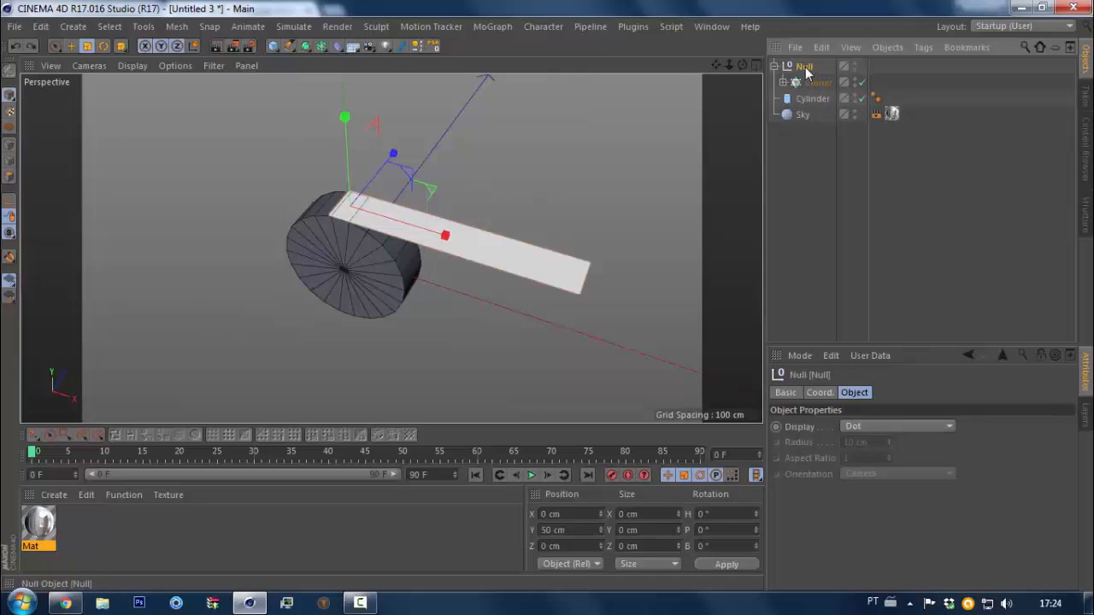
pyautogui.keyDown('alt'); pyautogui.click(339, 45); pyautogui.keyUp('alt')
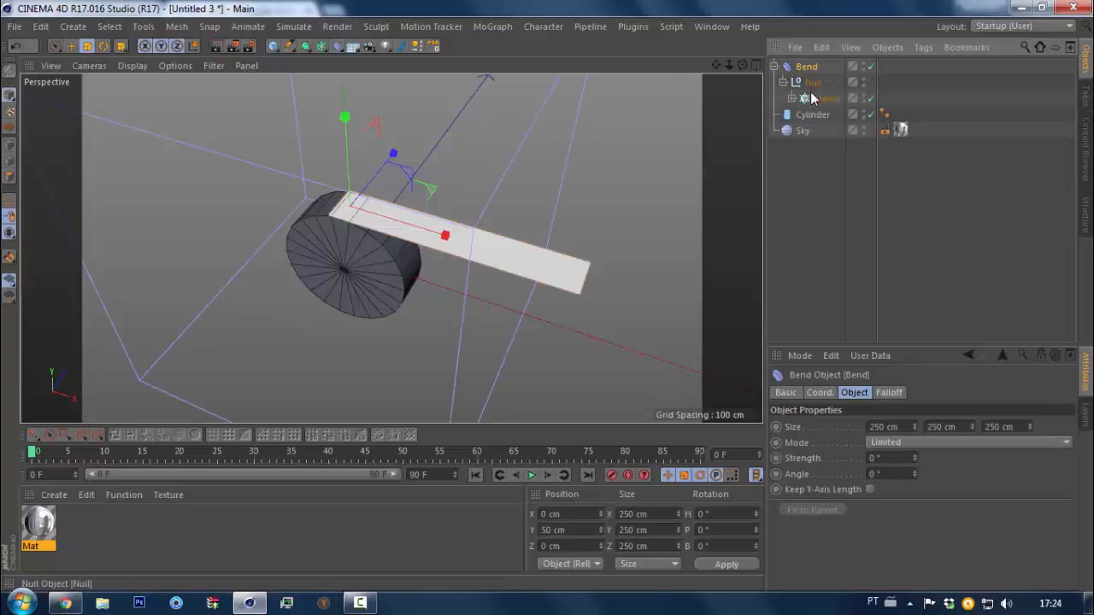
pyautogui.hotkey('ctrl', 'z')
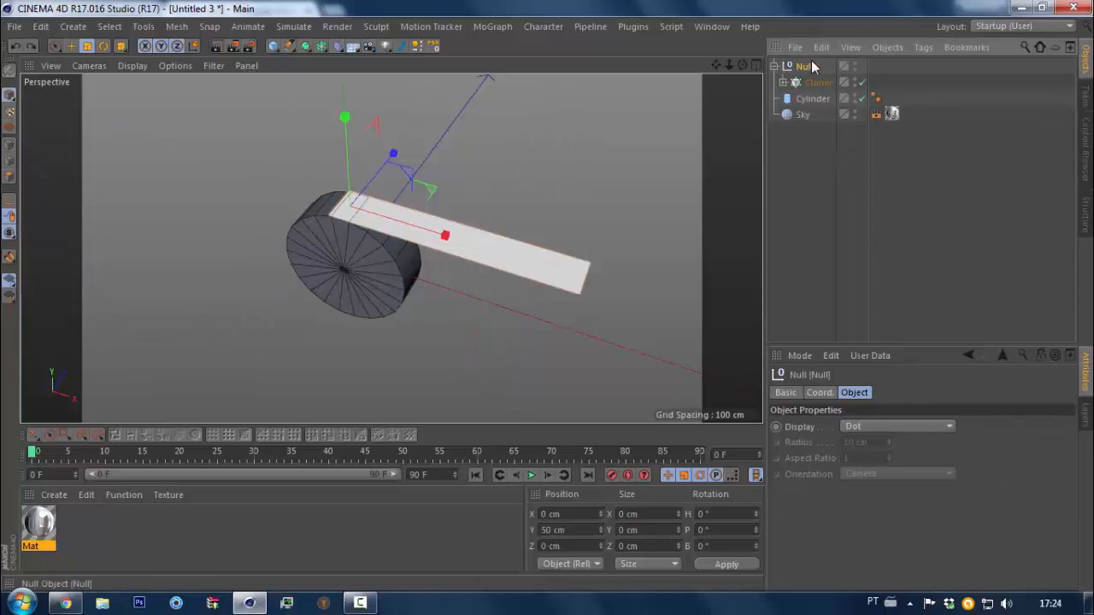
# Add a Bend deformer inside the Null alongside the Cloner and set its strength to 55°
pyautogui.keyDown('shift'); pyautogui.click(334, 48); pyautogui.keyUp('shift')
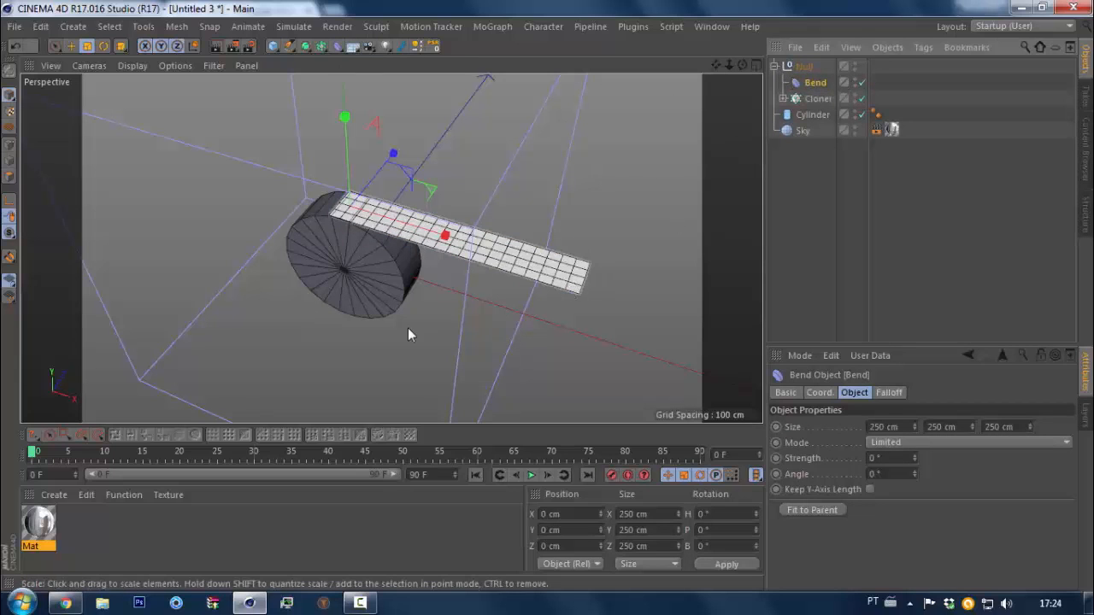
pyautogui.scroll(-5, 350, 234)
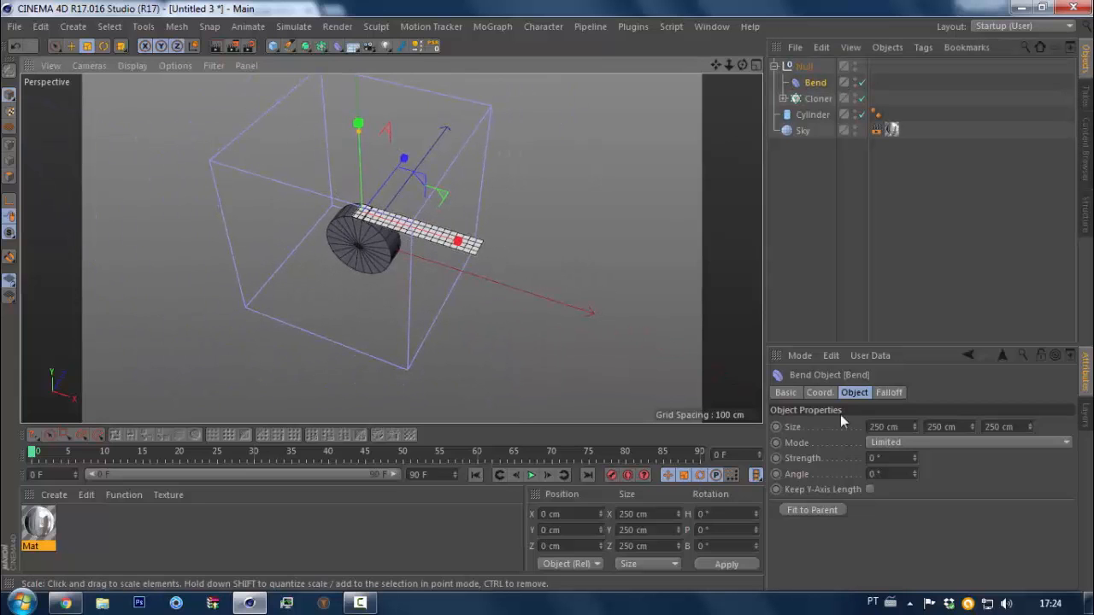
pyautogui.moveTo(913, 459); pyautogui.dragTo(914, 419)
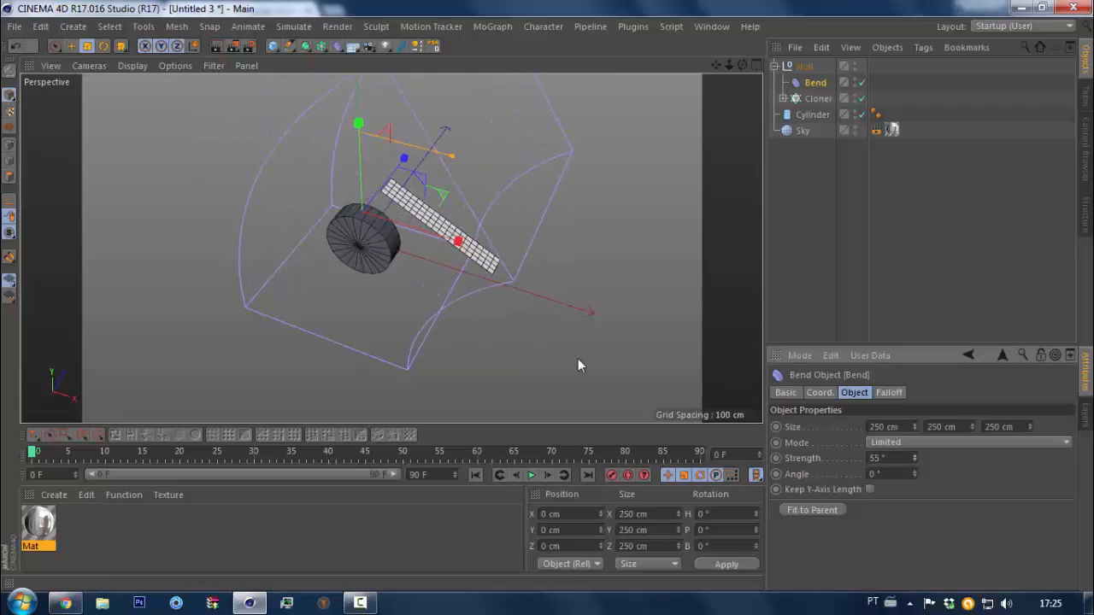
# Rotate the Bend deformer 90° in bank so it curves the cloned strip along its length
pyautogui.press('r')
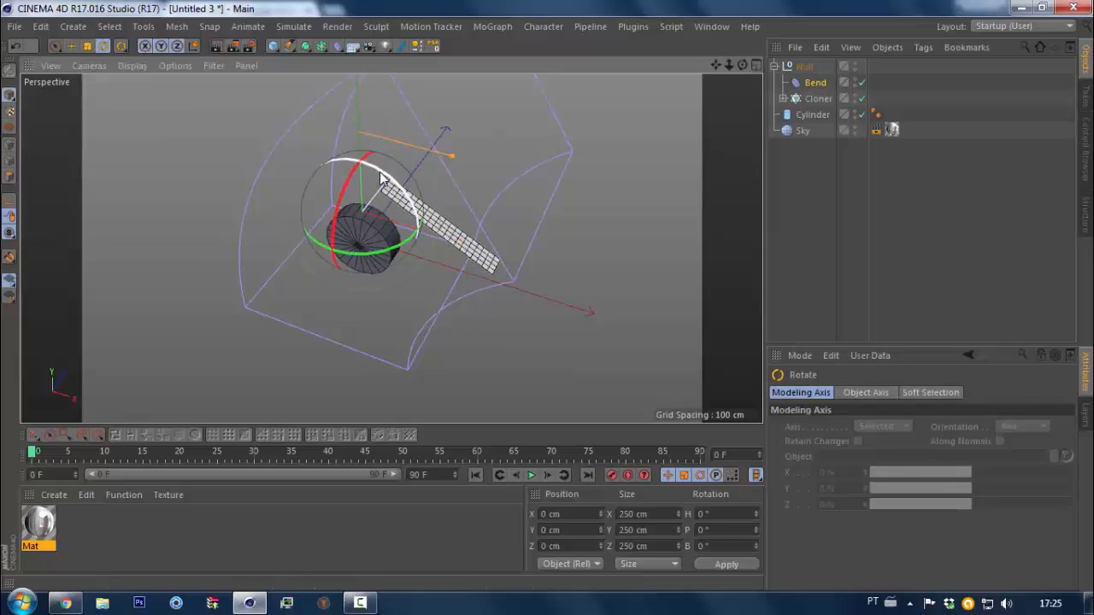
pyautogui.moveTo(409, 176); pyautogui.dragTo(419, 207)
pyautogui.click(814, 82)
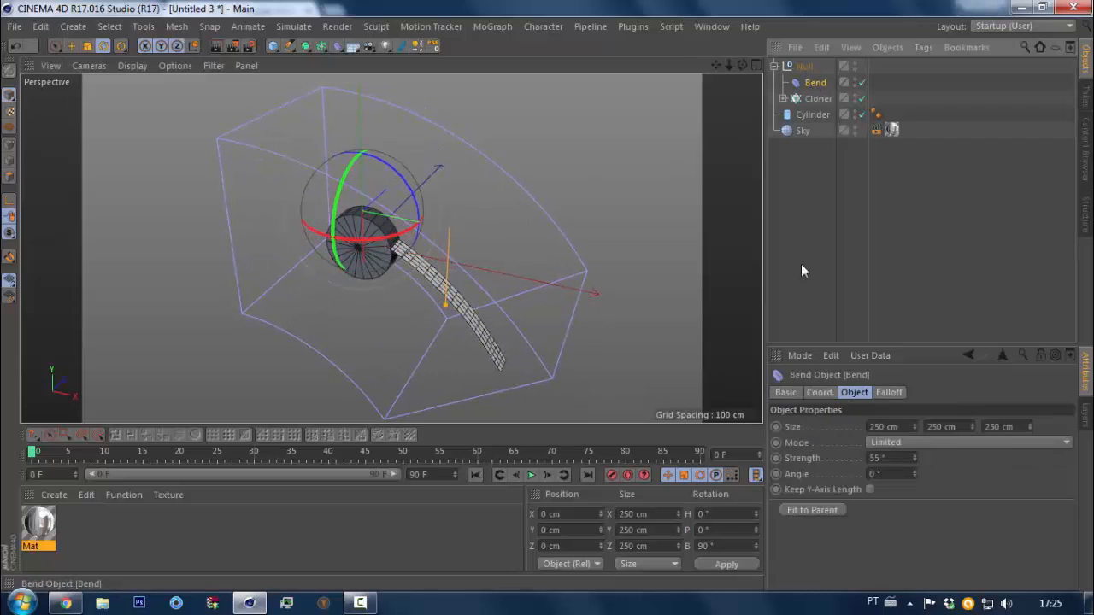
# Set the Bend deformer's Z size to 30 cm and its X size to 2 cm
pyautogui.click(1013, 427)
pyautogui.write('30')
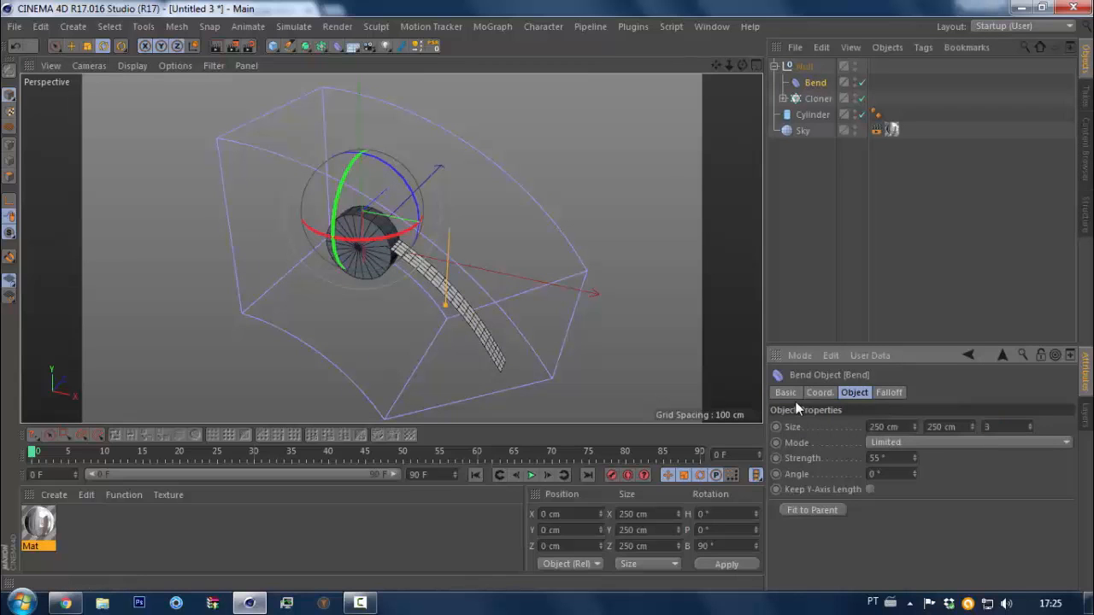
pyautogui.press('Return')
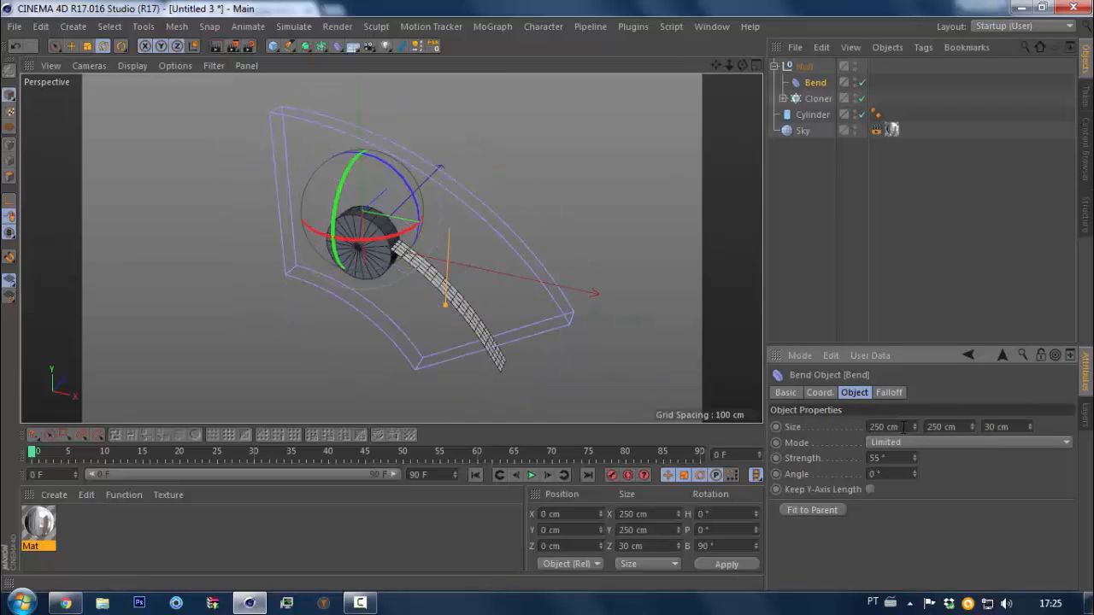
pyautogui.click(885, 426)
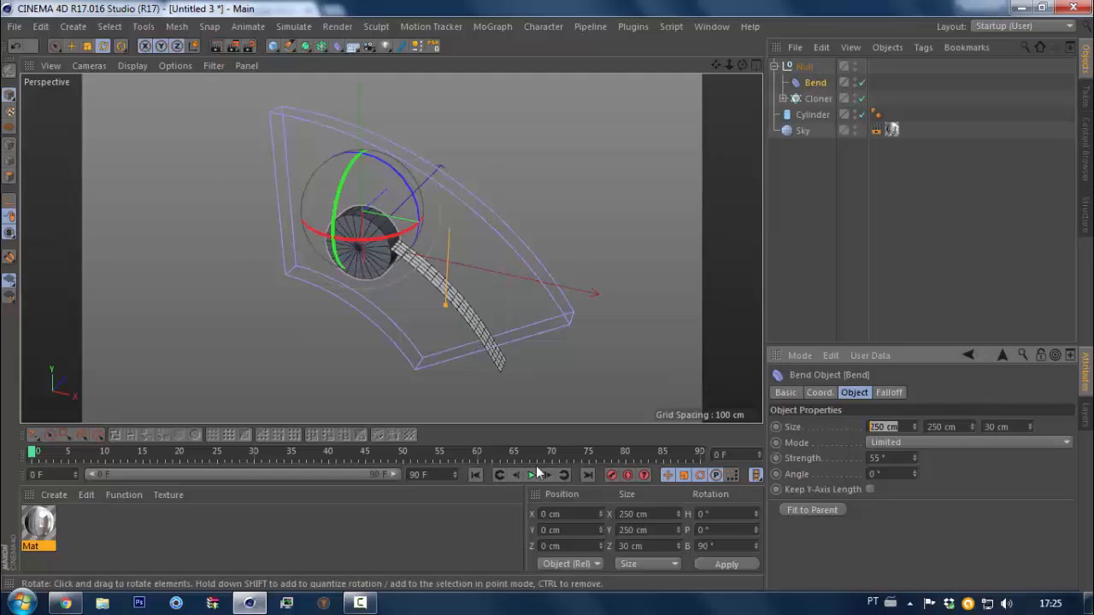
pyautogui.write('2')
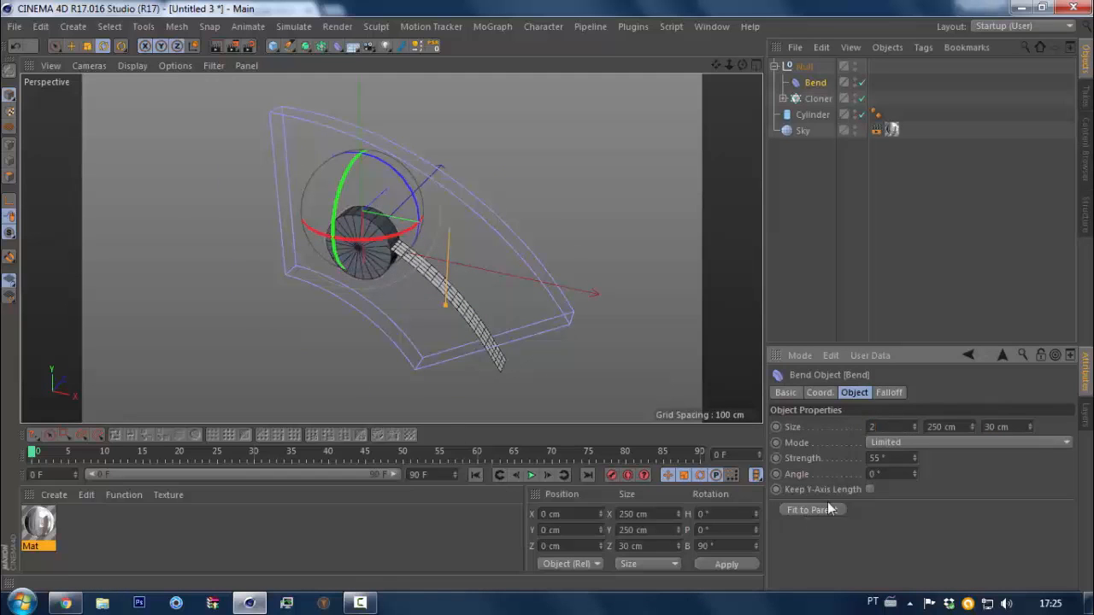
pyautogui.press('Return')
# Move the Bend deformer out of the Null to the top level of the object hierarchy and expand the Cloner's contents
pyautogui.middleClick(376, 256)
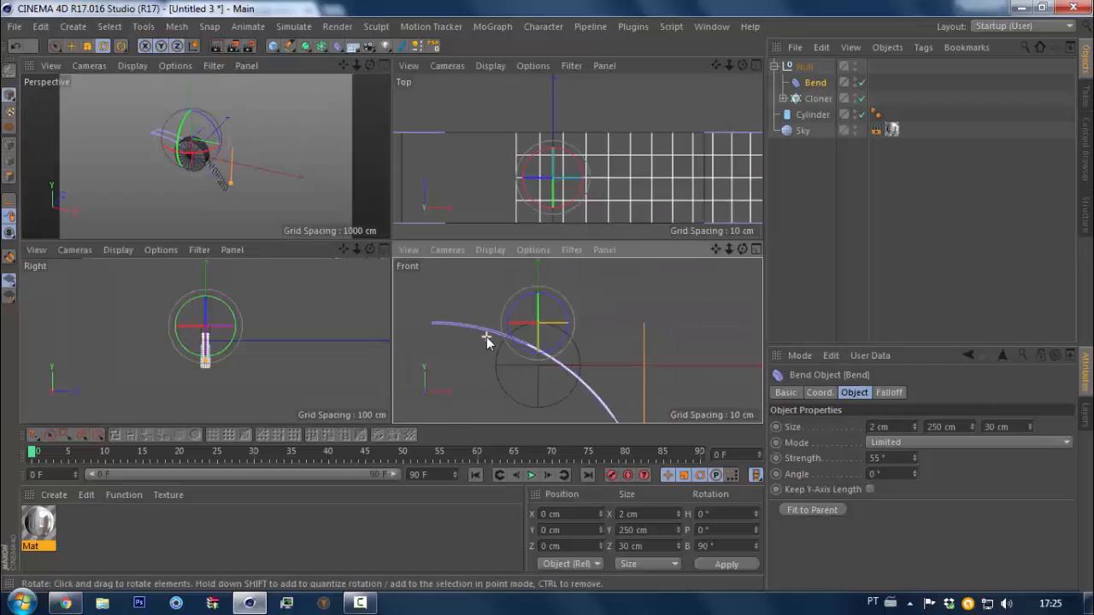
pyautogui.scroll(-1, 517, 321)
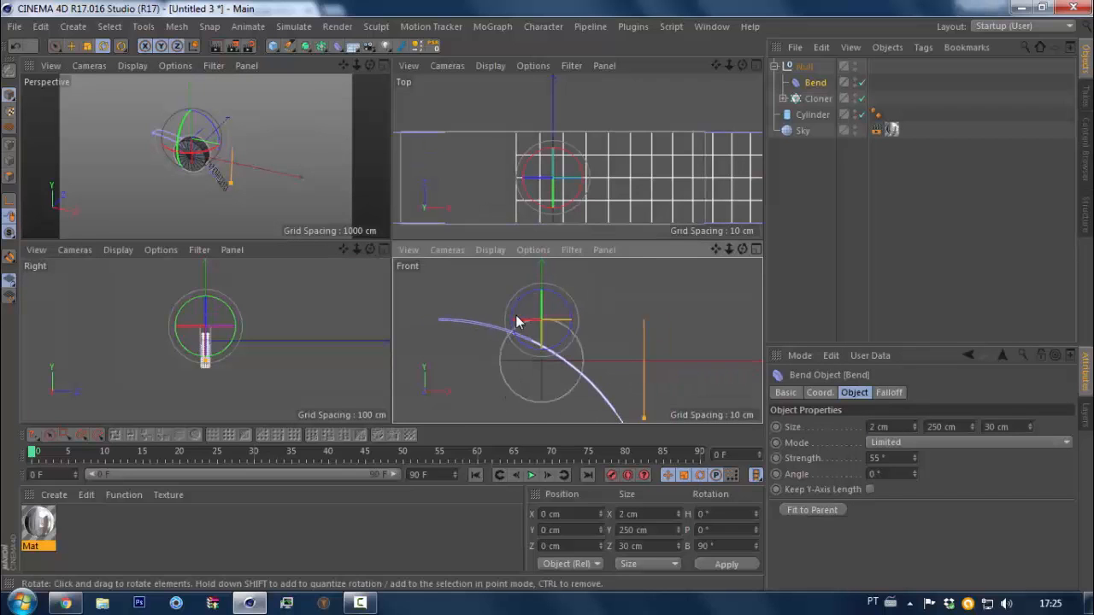
pyautogui.scroll(1, 517, 321)
pyautogui.scroll(-1, 517, 320)
pyautogui.scroll(1, 517, 320)
pyautogui.middleClick(557, 314)
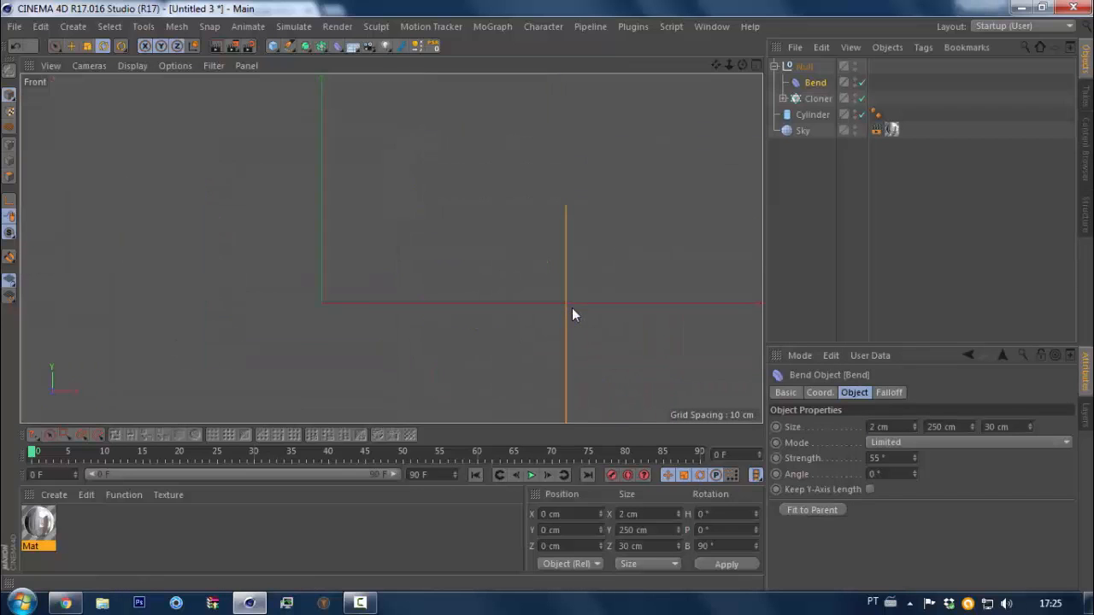
pyautogui.scroll(-1, 464, 213)
pyautogui.scroll(1, 409, 215)
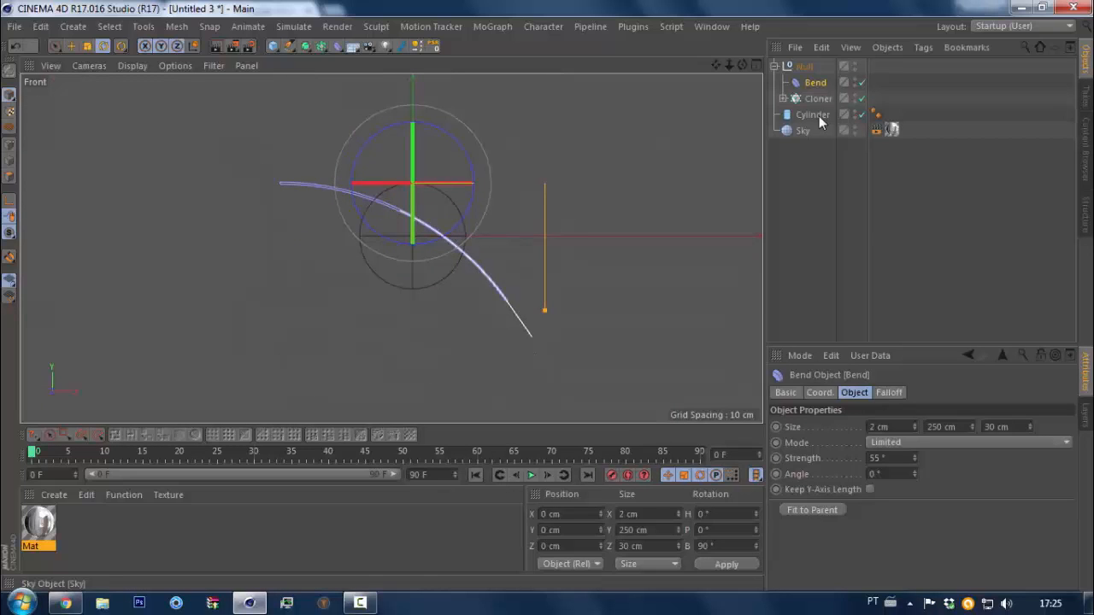
pyautogui.moveTo(823, 85); pyautogui.dragTo(805, 64)
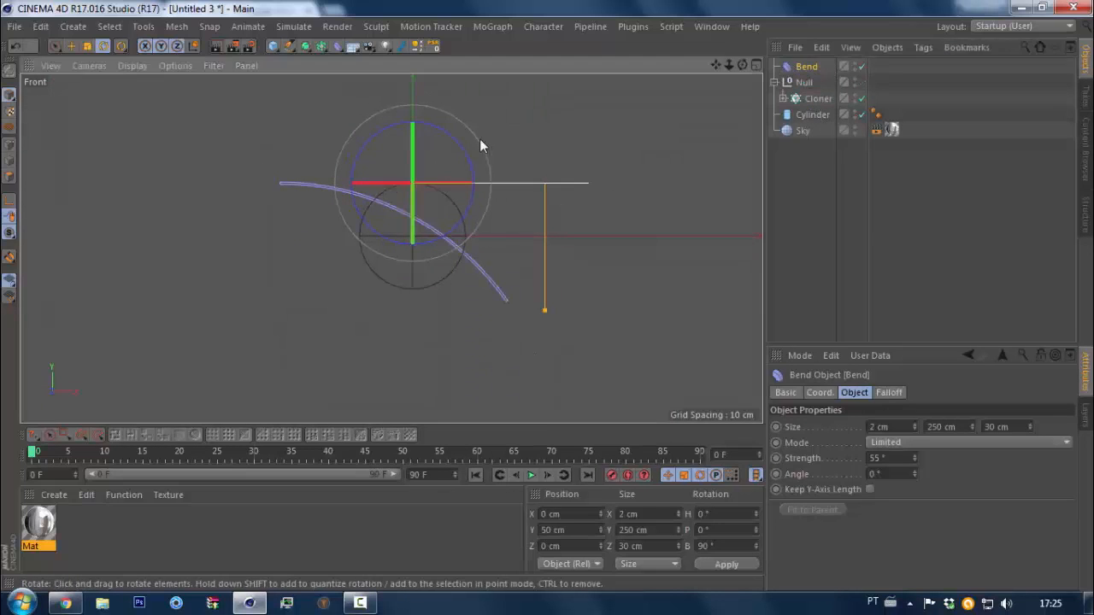
pyautogui.scroll(2, 475, 141)
pyautogui.click(783, 98)
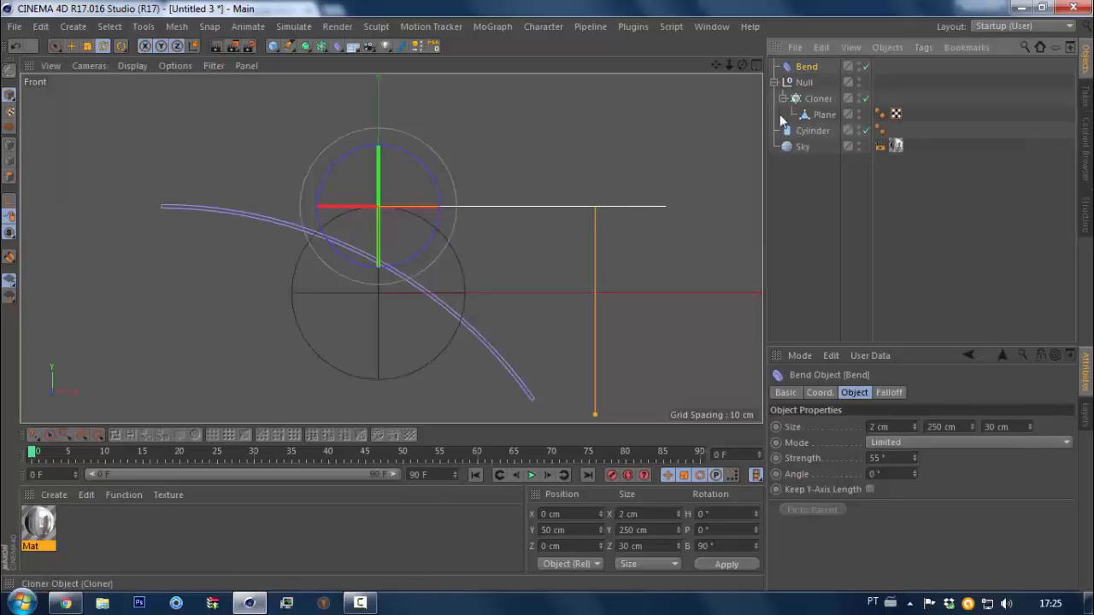
# Set the Bend deformer's strength to 0°
pyautogui.scroll(-2, 262, 167)
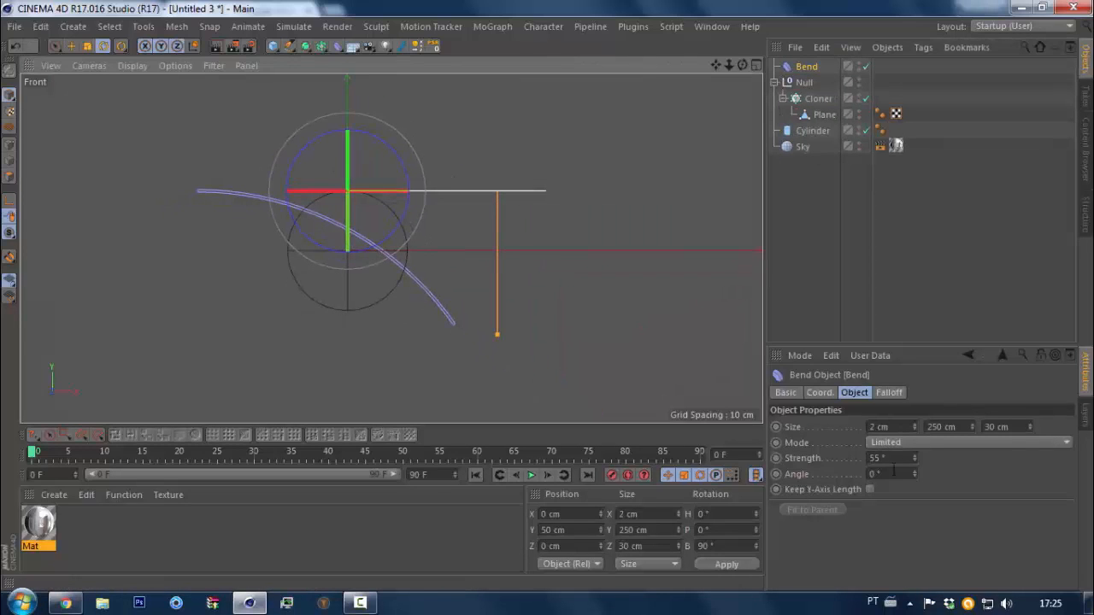
pyautogui.doubleClick(899, 462)
pyautogui.write('0')
pyautogui.press('Return')
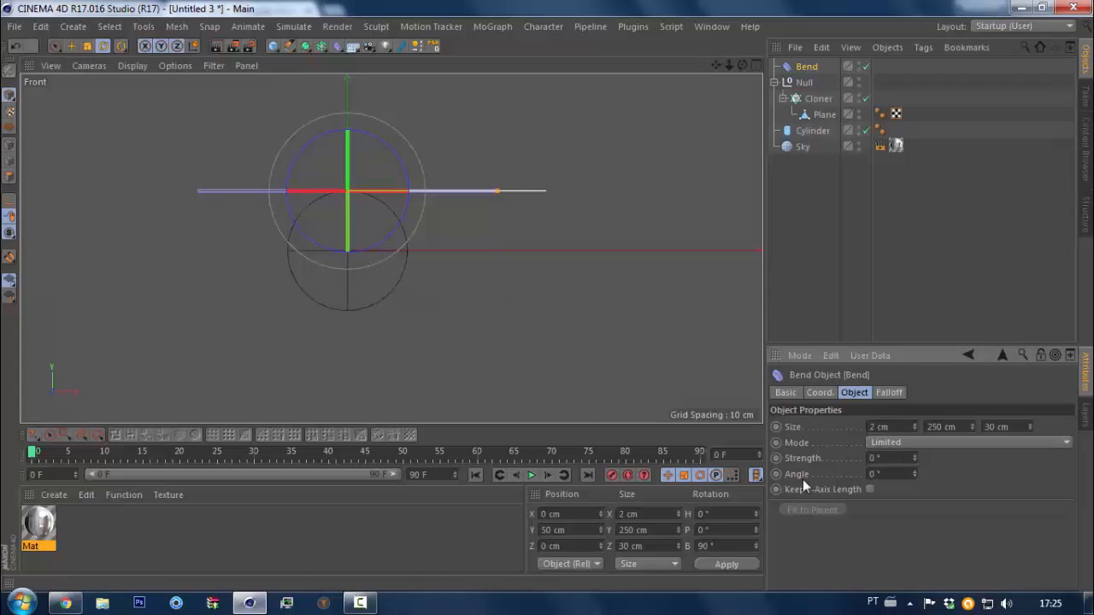
# Disable the Cloner and the Cylinder so that only the plane and the Bend cage remain in the viewports
pyautogui.scroll(3, 320, 163)
pyautogui.scroll(-2, 375, 211)
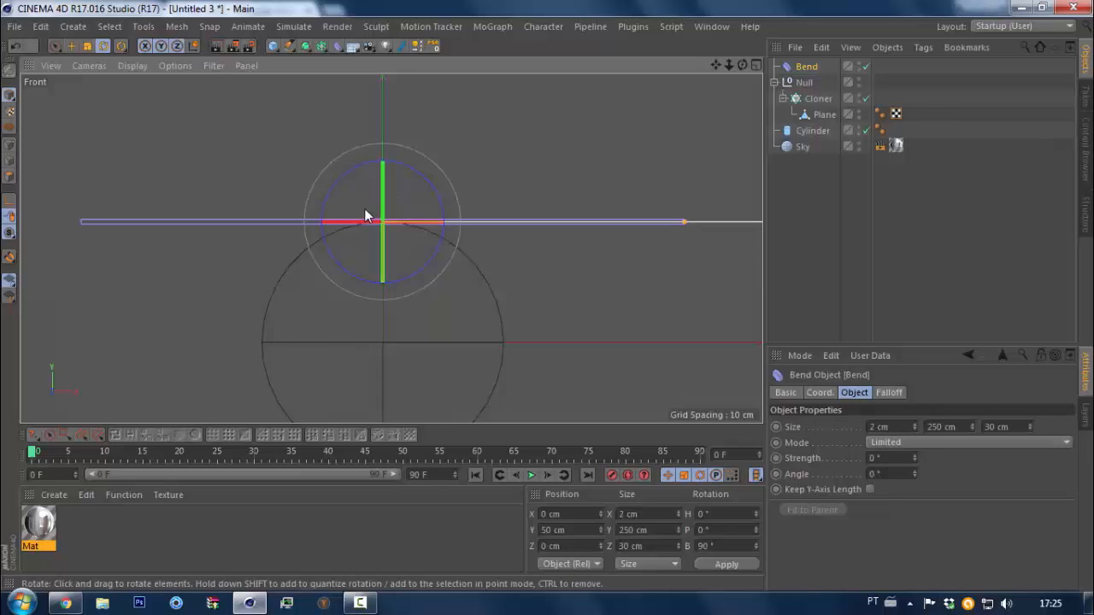
pyautogui.middleClick(367, 214)
pyautogui.keyDown('alt'); pyautogui.moveTo(191, 135); pyautogui.dragTo(231, 97, button='right'); pyautogui.keyUp('alt')
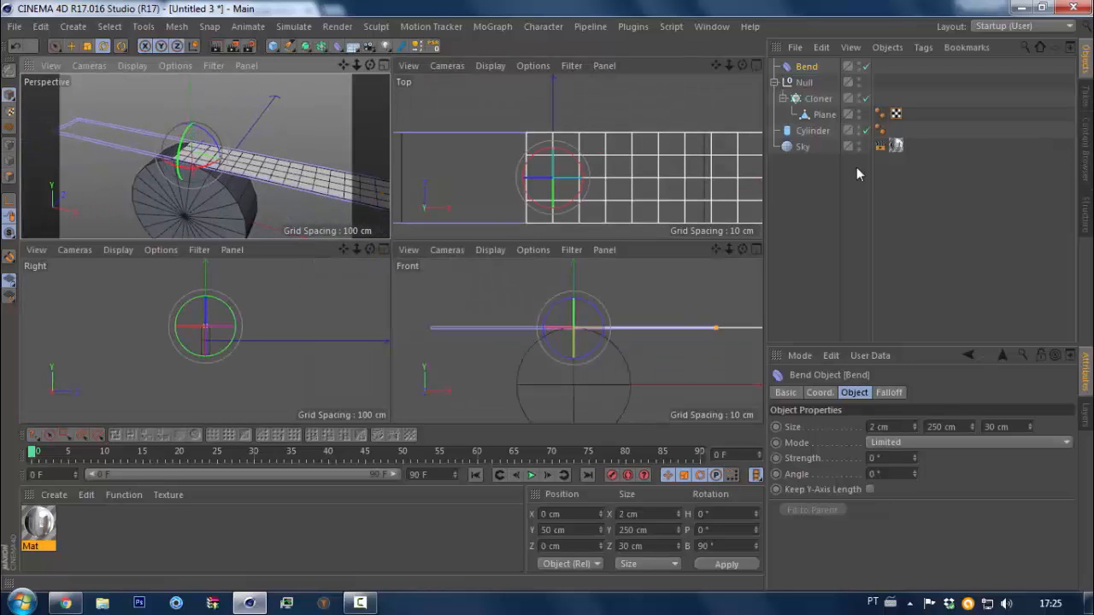
pyautogui.click(866, 98)
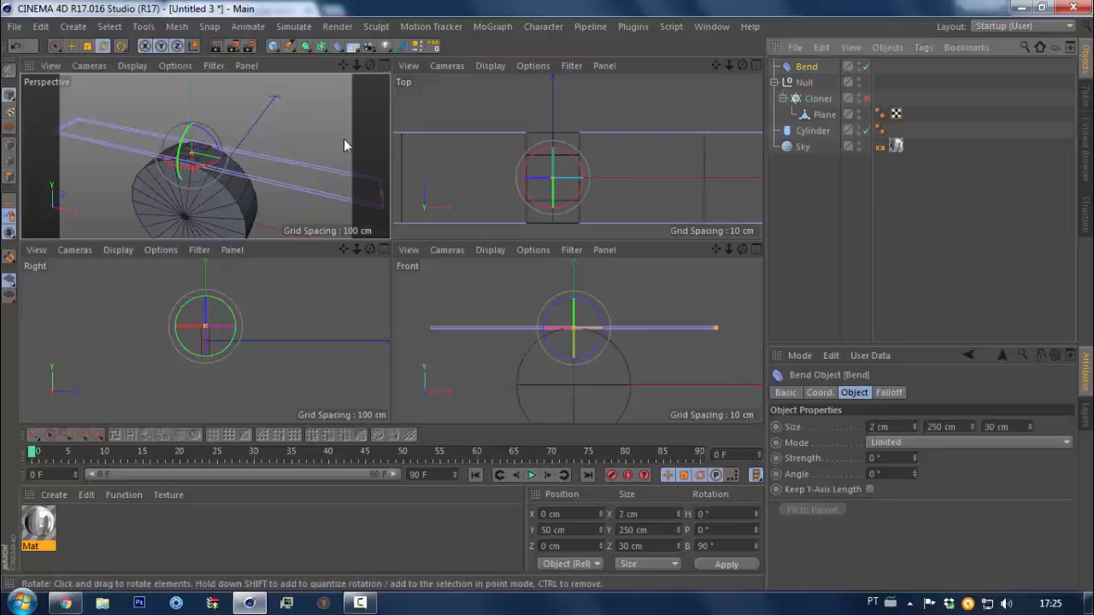
pyautogui.click(867, 130)
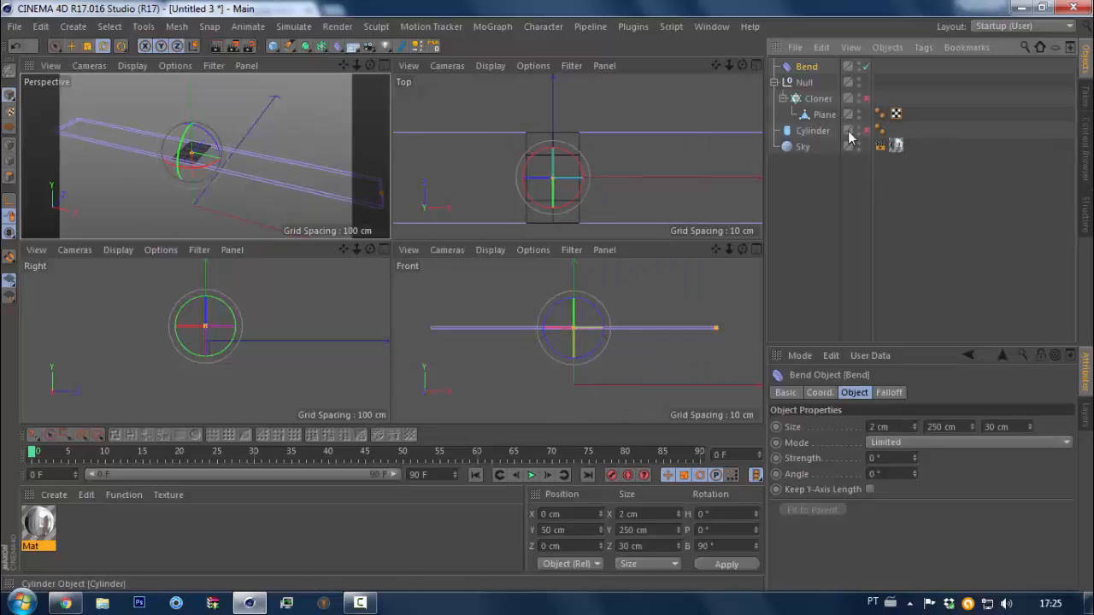
pyautogui.keyDown('alt'); pyautogui.moveTo(188, 153); pyautogui.dragTo(220, 137); pyautogui.keyUp('alt')
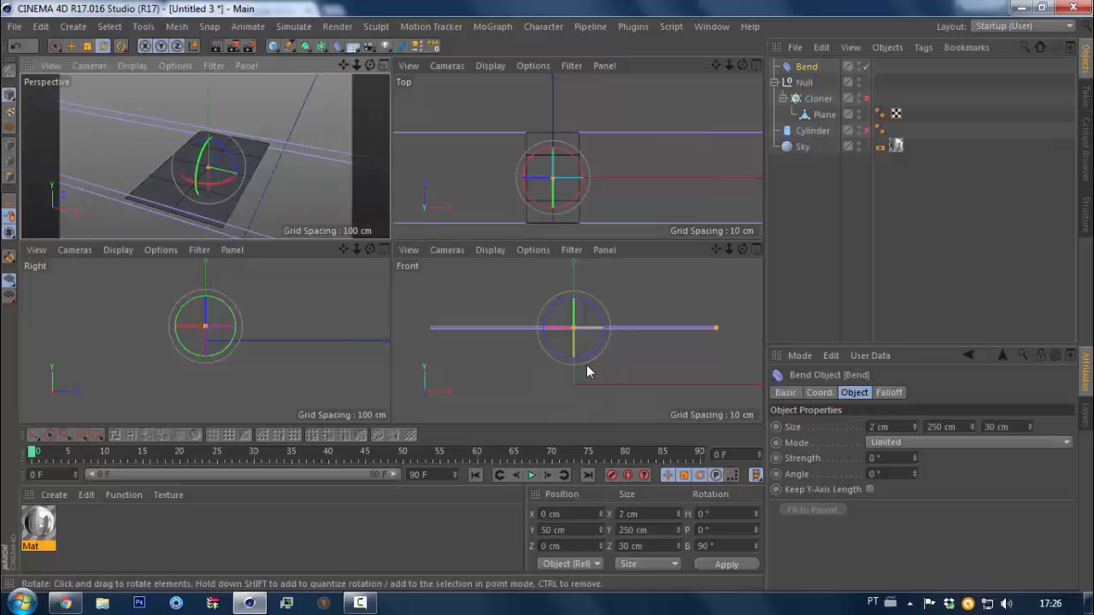
# Set the Bend deformer's strength to 360° to curl its cage into a full circle
pyautogui.moveTo(913, 455)
pyautogui.mouseDown()
pyautogui.moveTo(940, 432)
pyautogui.moveTo(907, 459)
pyautogui.mouseUp()
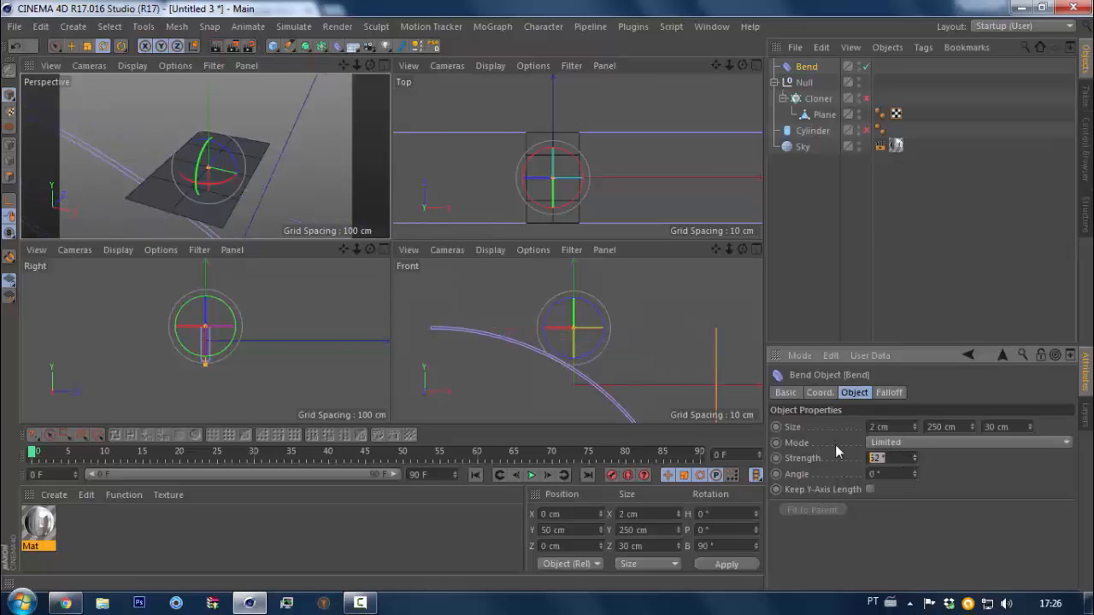
pyautogui.write('360')
pyautogui.press('Return')
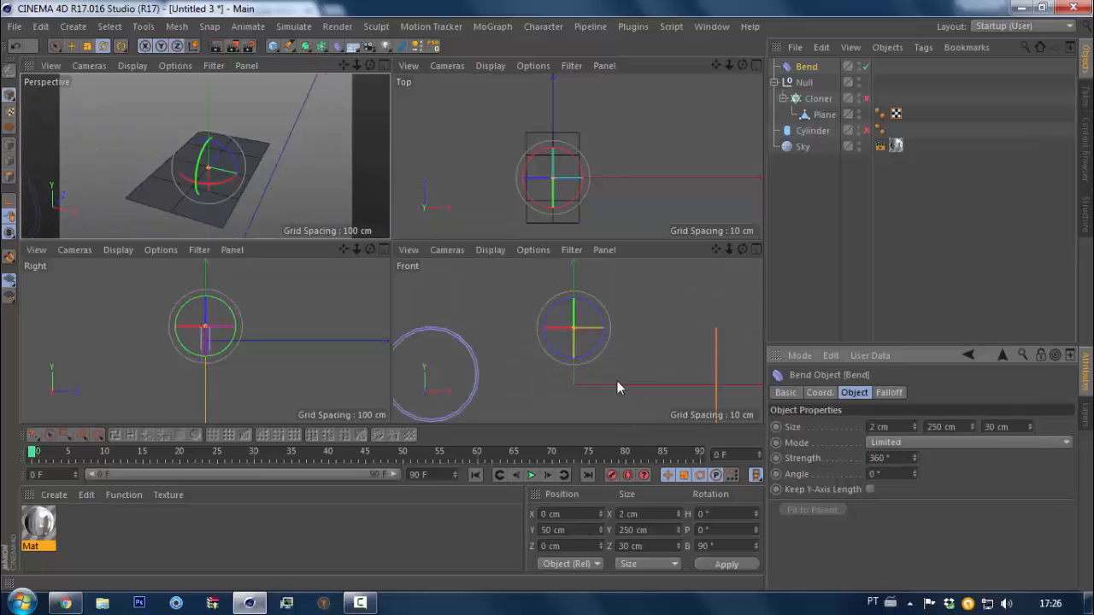
pyautogui.scroll(-2, 586, 350)
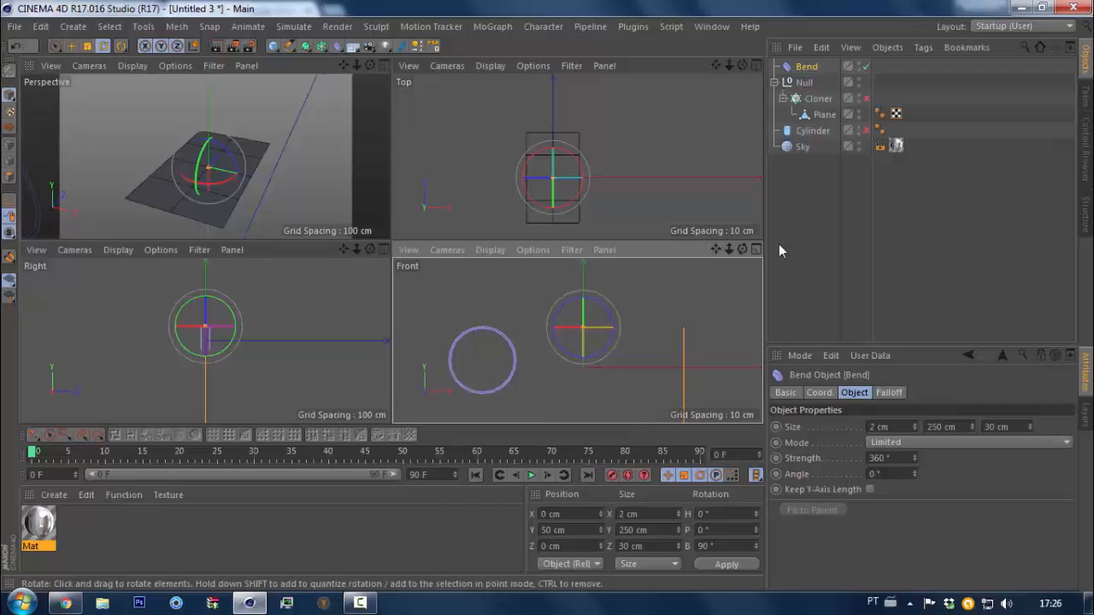
# Enable the Cylinder briefly to compare its diameter with the curled Bend cage, and disable it again
pyautogui.click(866, 130)
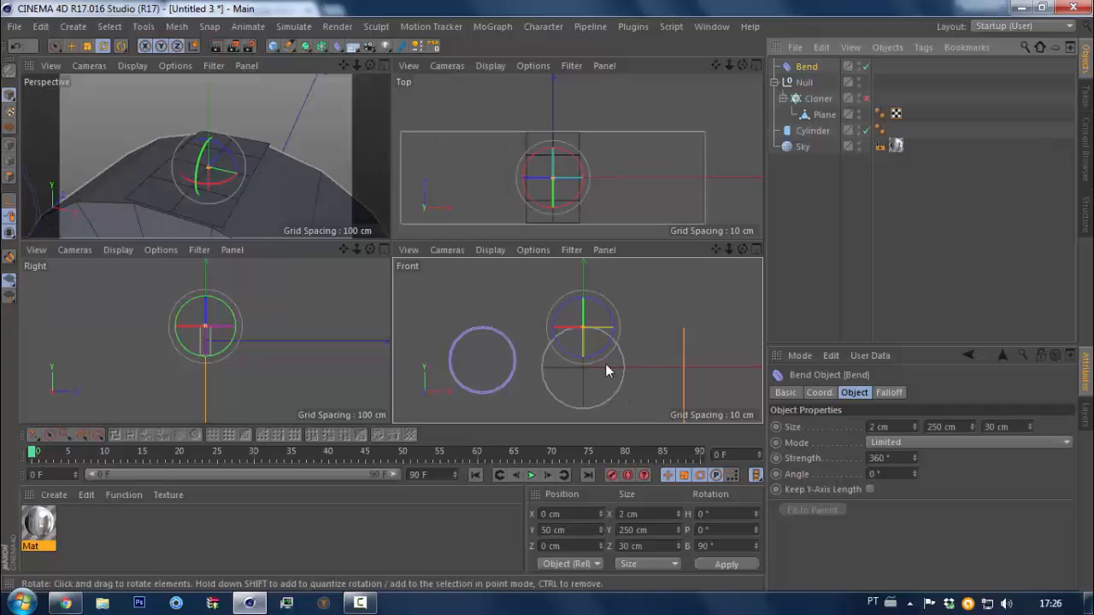
pyautogui.click(865, 130)
pyautogui.scroll(-3, 307, 133)
pyautogui.scroll(3, 307, 132)
pyautogui.scroll(-1, 564, 313)
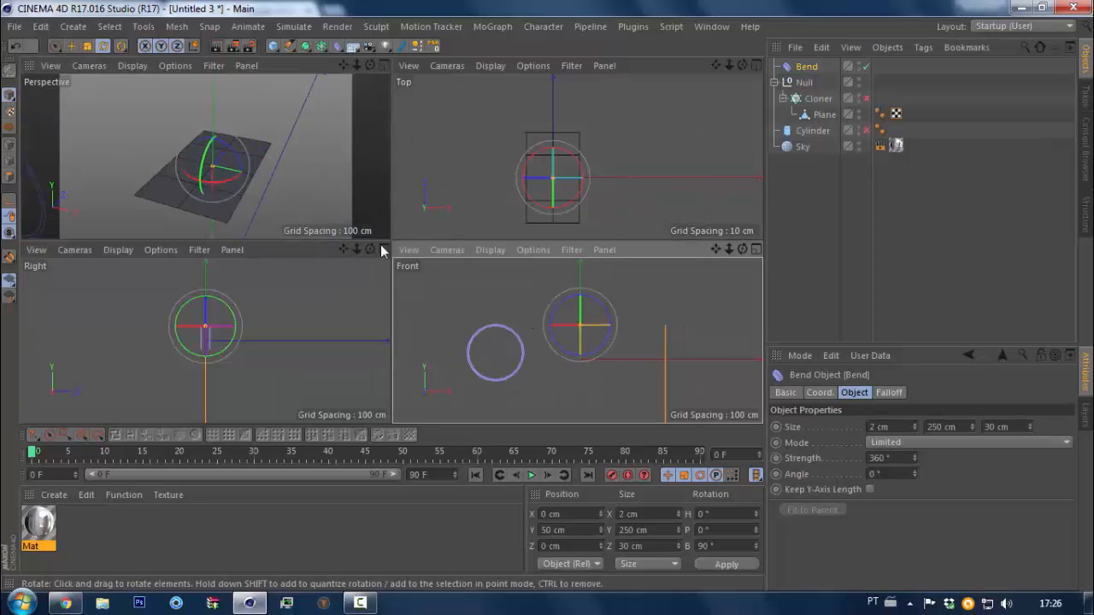
# Reduce the Bend deformer's strength to 12° in the enlarged perspective view
pyautogui.middleClick(169, 150)
pyautogui.keyDown('alt'); pyautogui.moveTo(169, 156); pyautogui.dragTo(788, 467); pyautogui.keyUp('alt')
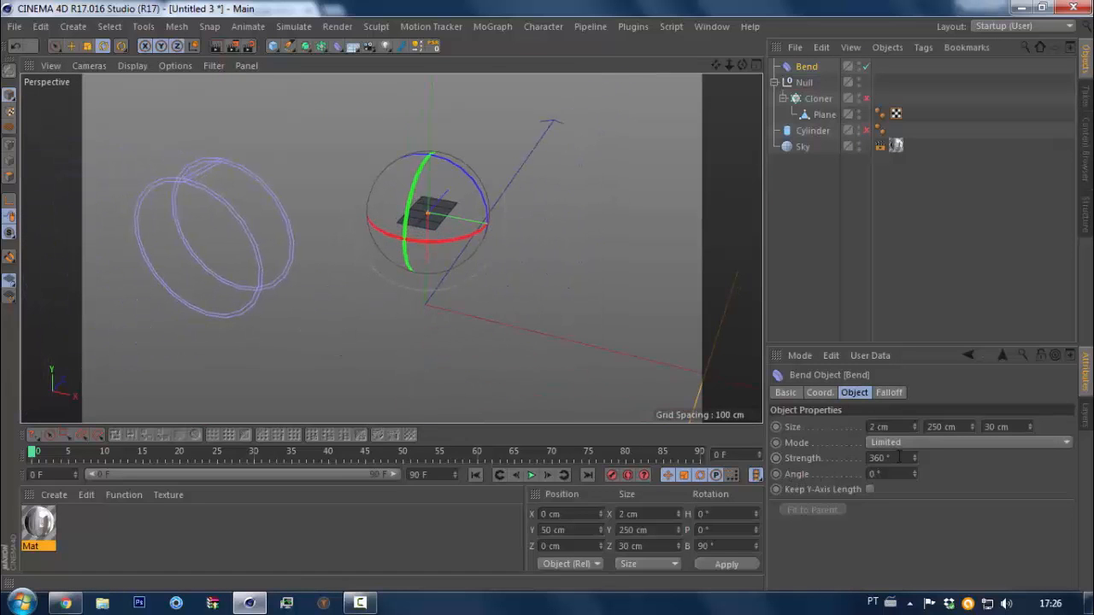
pyautogui.moveTo(914, 461); pyautogui.dragTo(837, 460)
pyautogui.keyDown('alt'); pyautogui.moveTo(488, 237); pyautogui.dragTo(400, 246); pyautogui.keyUp('alt')
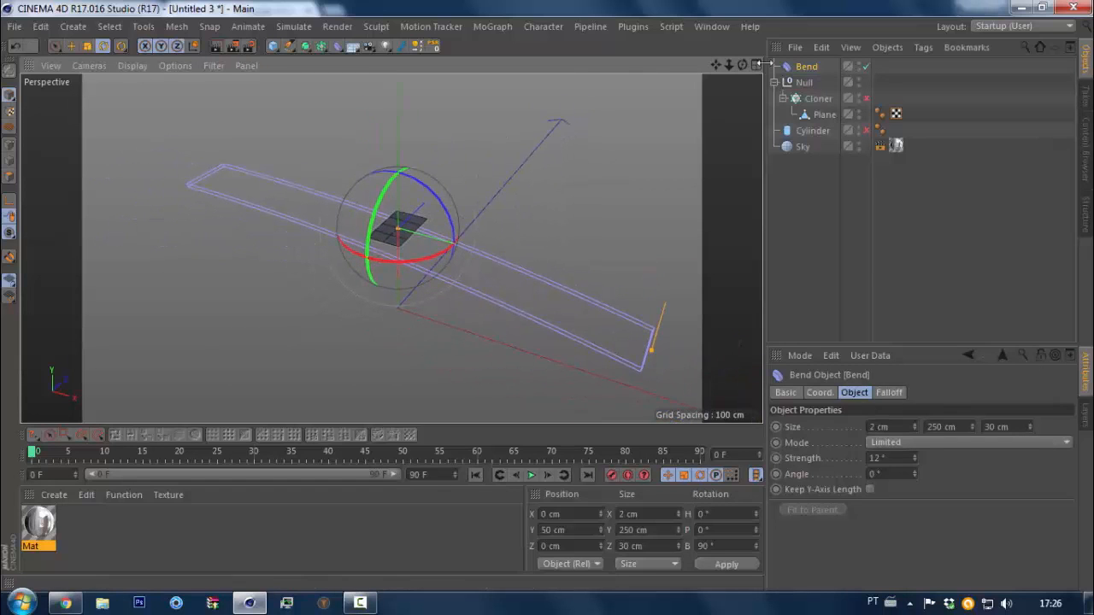
# Check the Cylinder's dimensions and increase the Bend deformer's Y size to 270 cm
pyautogui.click(811, 131)
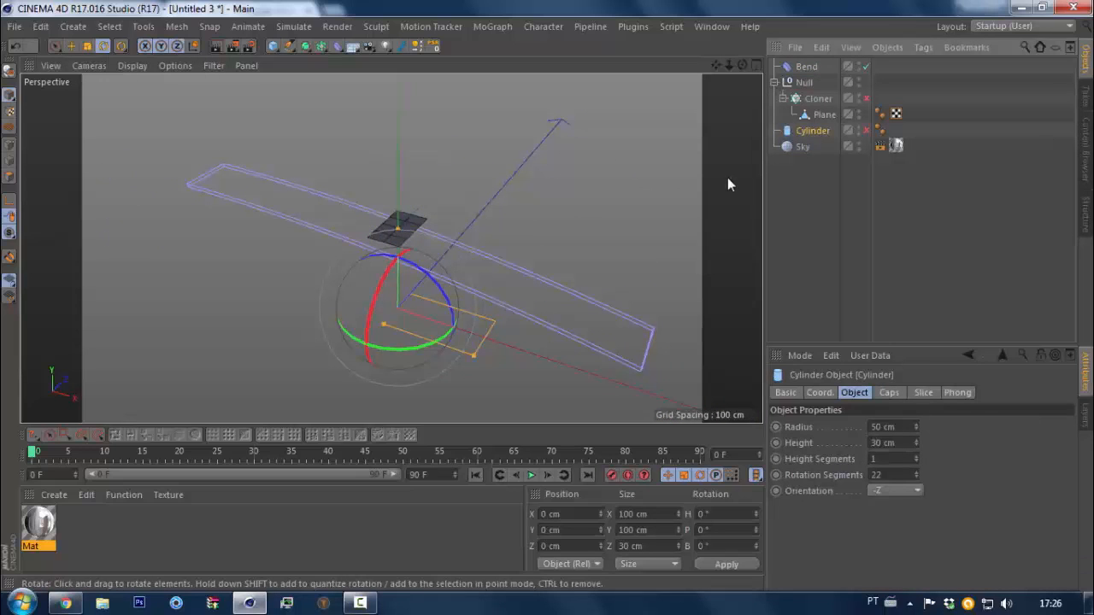
pyautogui.click(803, 68)
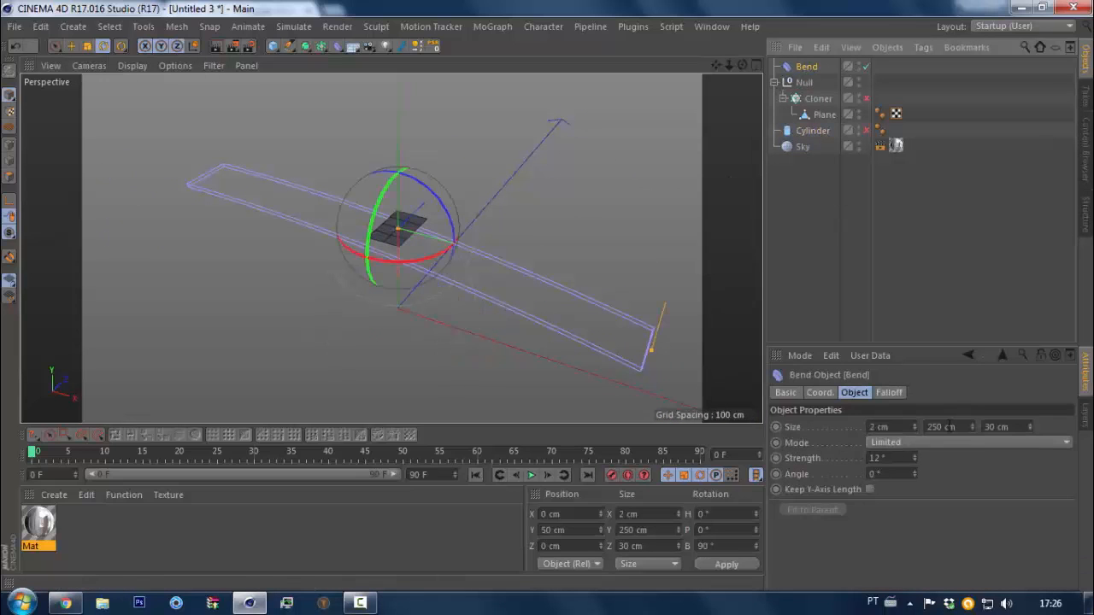
pyautogui.moveTo(973, 429)
pyautogui.mouseDown()
pyautogui.moveTo(974, 445)
pyautogui.moveTo(973, 408)
pyautogui.moveTo(974, 424)
pyautogui.mouseUp()
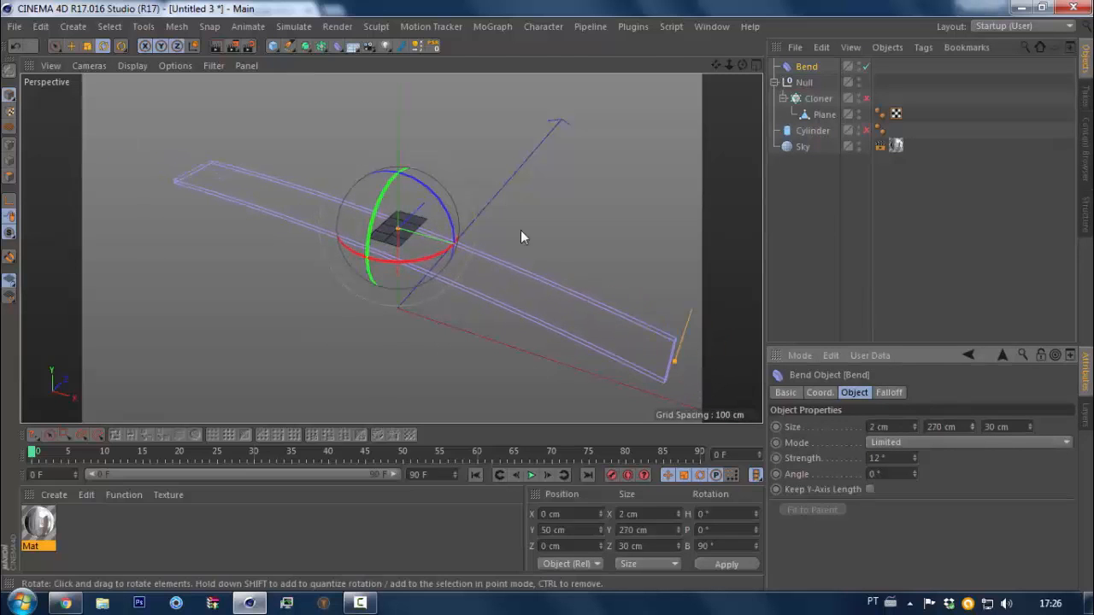
# Set the Bend strength to 360° with all four views shown, and try another Y size before undoing that size change
pyautogui.middleClick(521, 229)
pyautogui.moveTo(904, 462); pyautogui.dragTo(805, 446)
pyautogui.write('360')
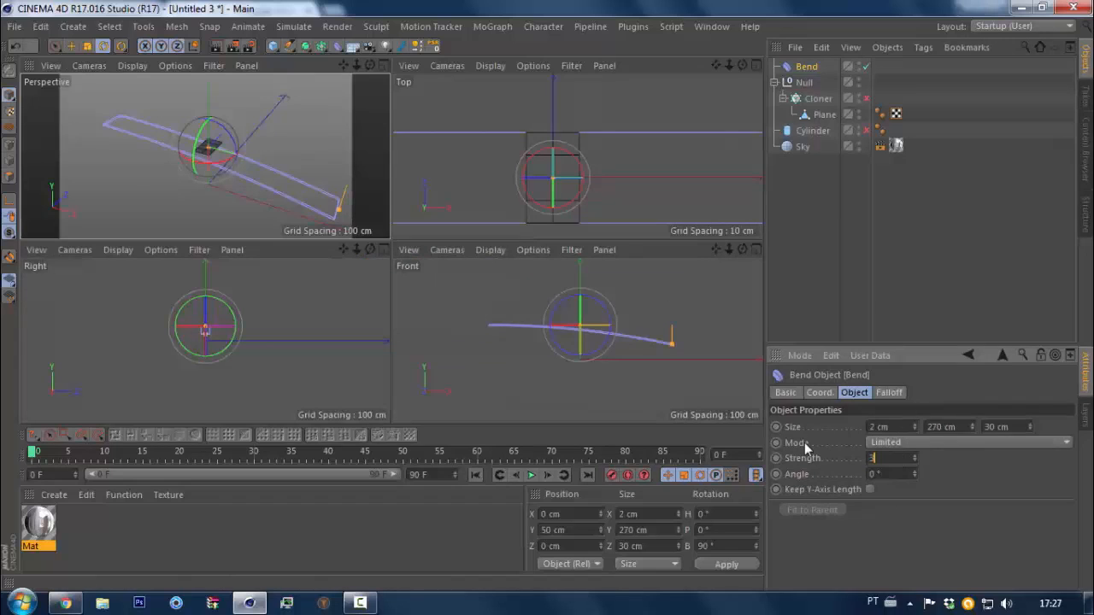
pyautogui.press('Return')
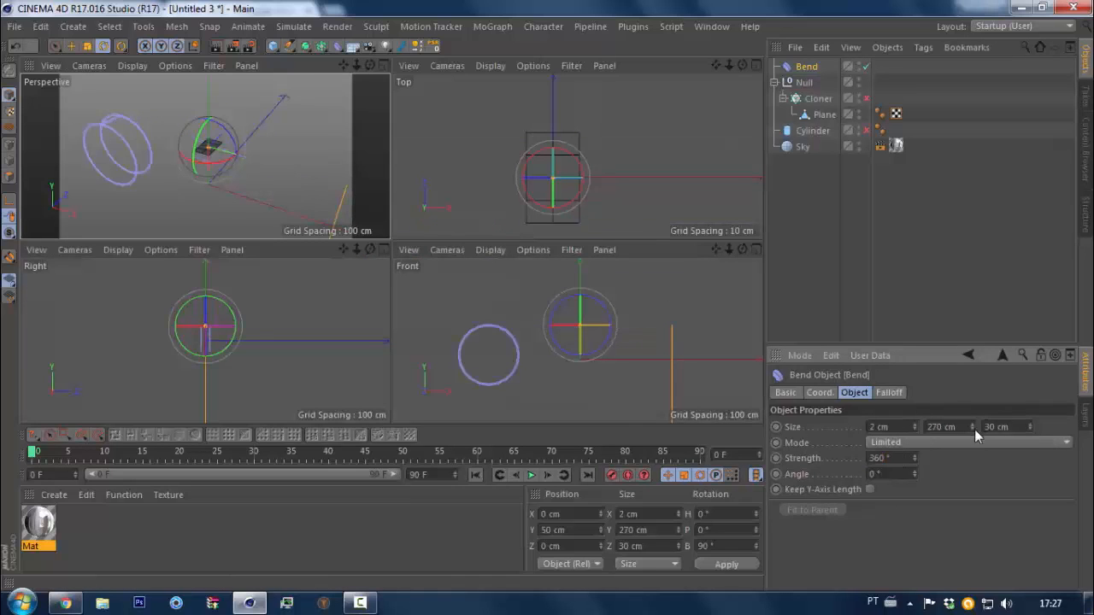
pyautogui.moveTo(971, 429); pyautogui.dragTo(971, 376)
pyautogui.hotkey('ctrl', 'z')
# Check the Cylinder's radius and set the Bend deformer's Y size to 100 times pi, 314.159 cm
pyautogui.click(806, 131)
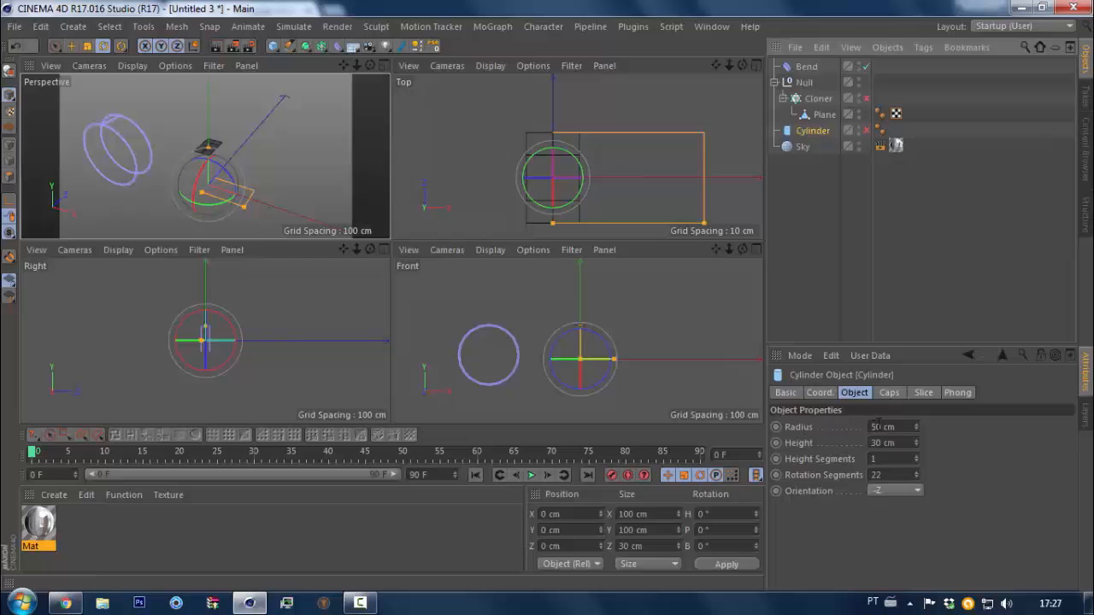
pyautogui.moveTo(899, 426); pyautogui.dragTo(617, 418)
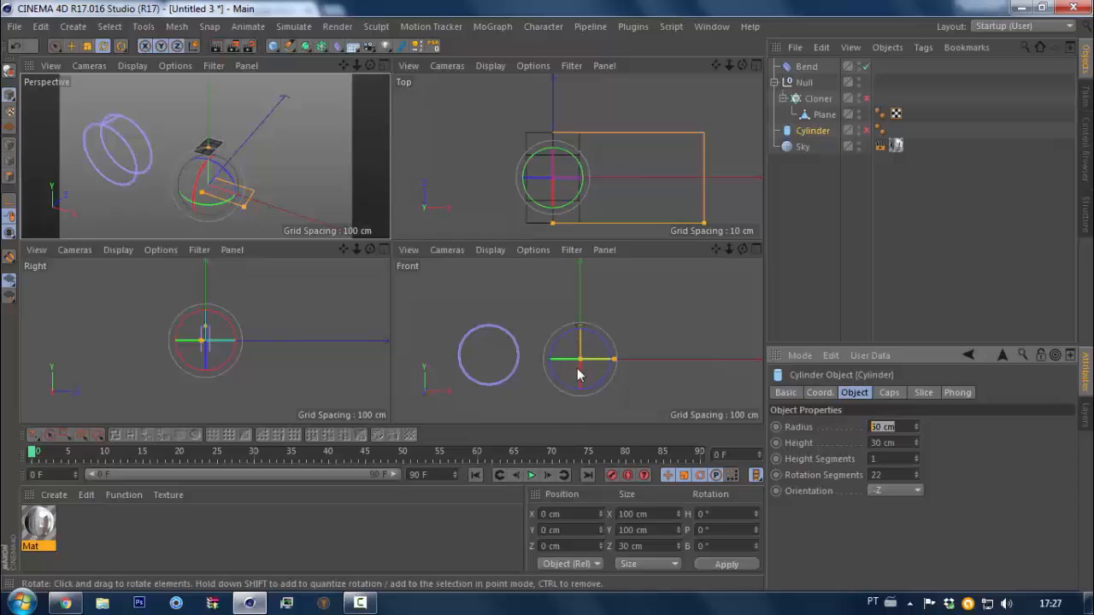
pyautogui.click(805, 66)
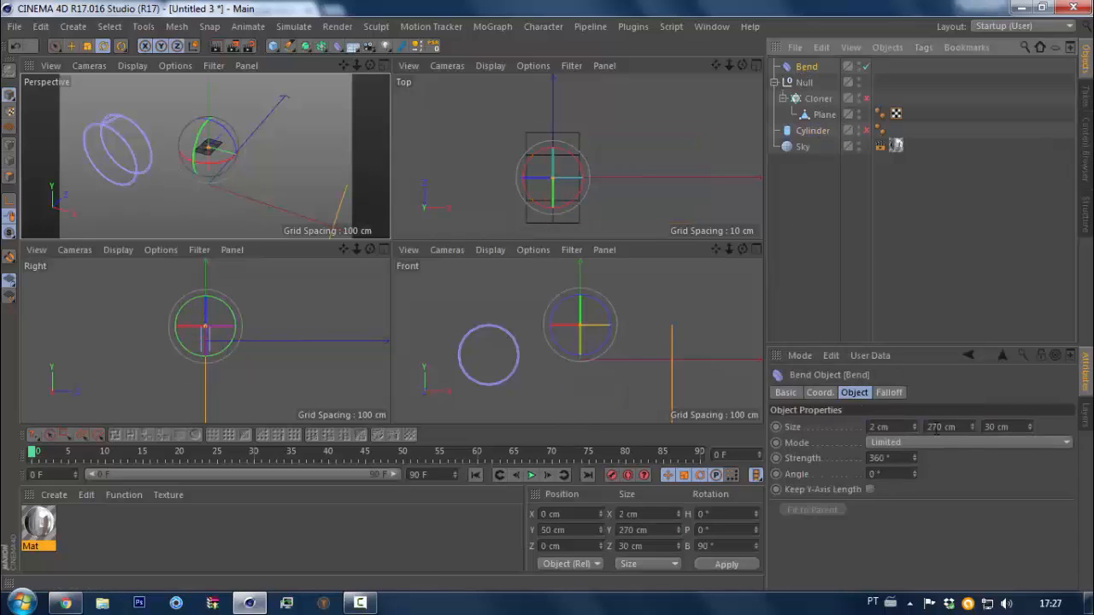
pyautogui.click(959, 427)
pyautogui.write('100*3,14')
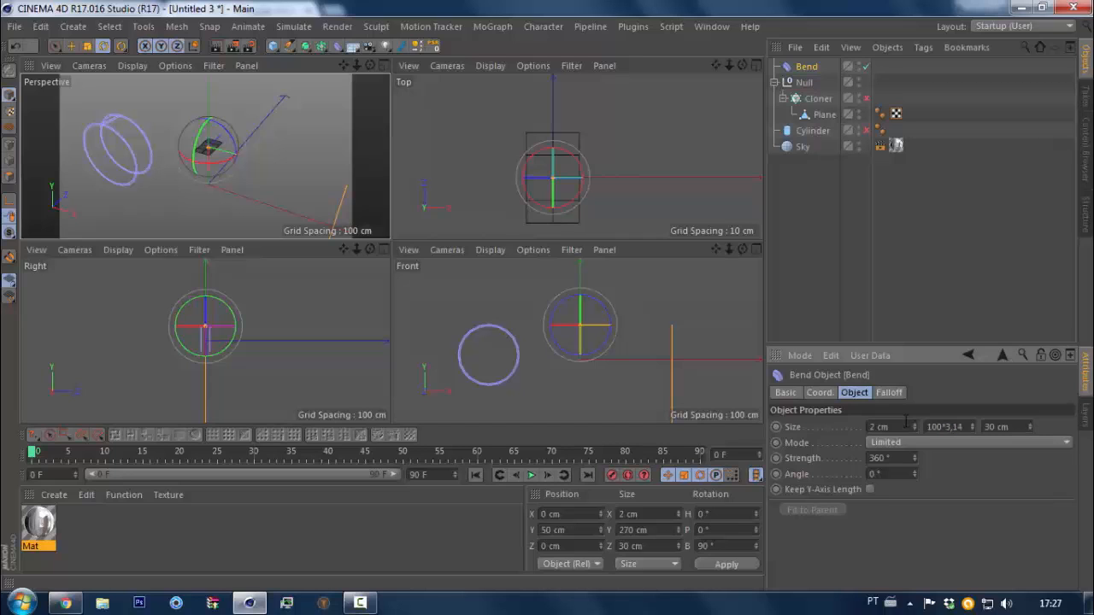
pyautogui.press('Return')
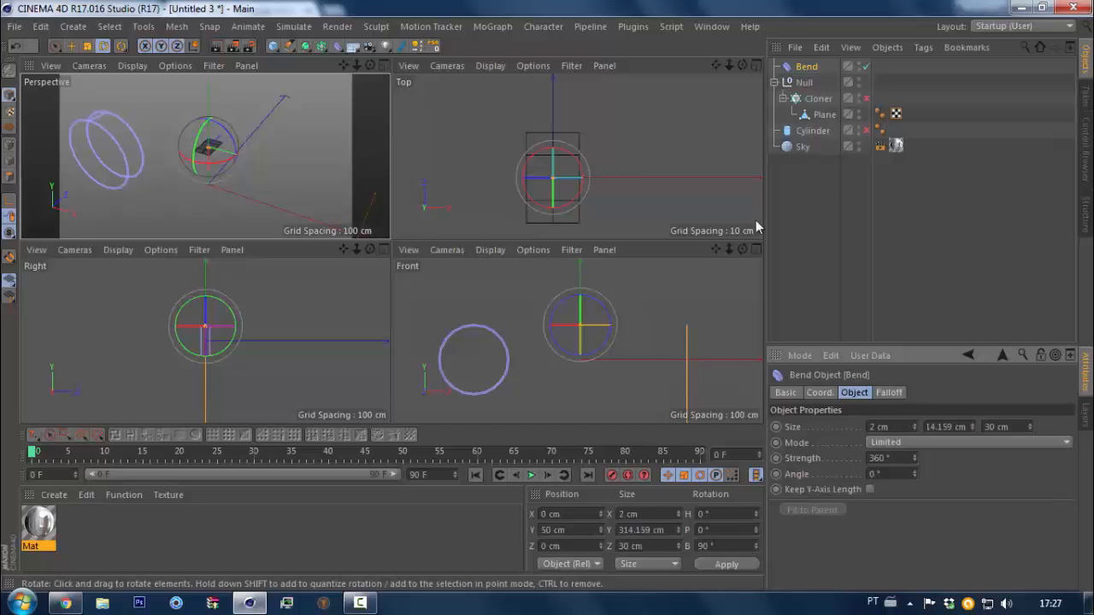
# Enable the Cylinder and move the Bend deformer along X to about 157 cm in the front view, over the Cylinder
pyautogui.click(866, 130)
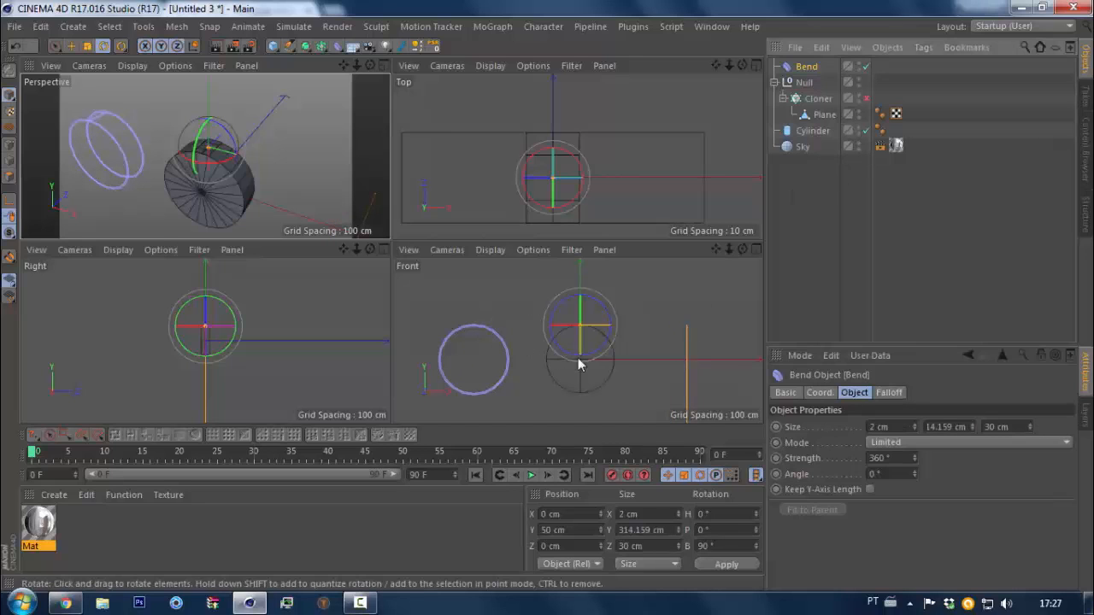
pyautogui.press('e')
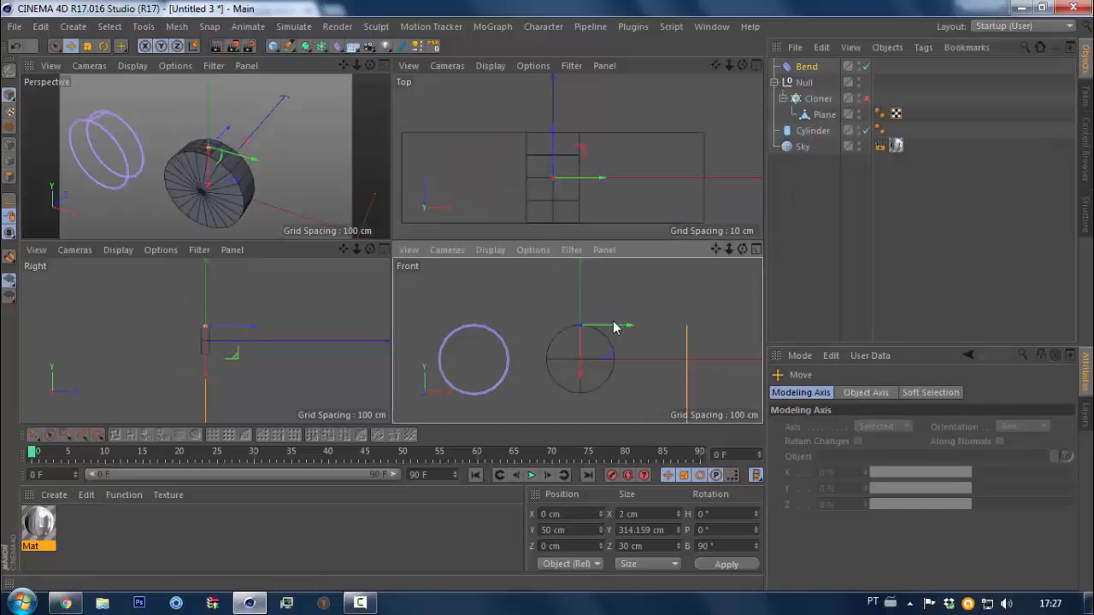
pyautogui.moveTo(614, 328); pyautogui.dragTo(721, 333)
pyautogui.middleClick(629, 350)
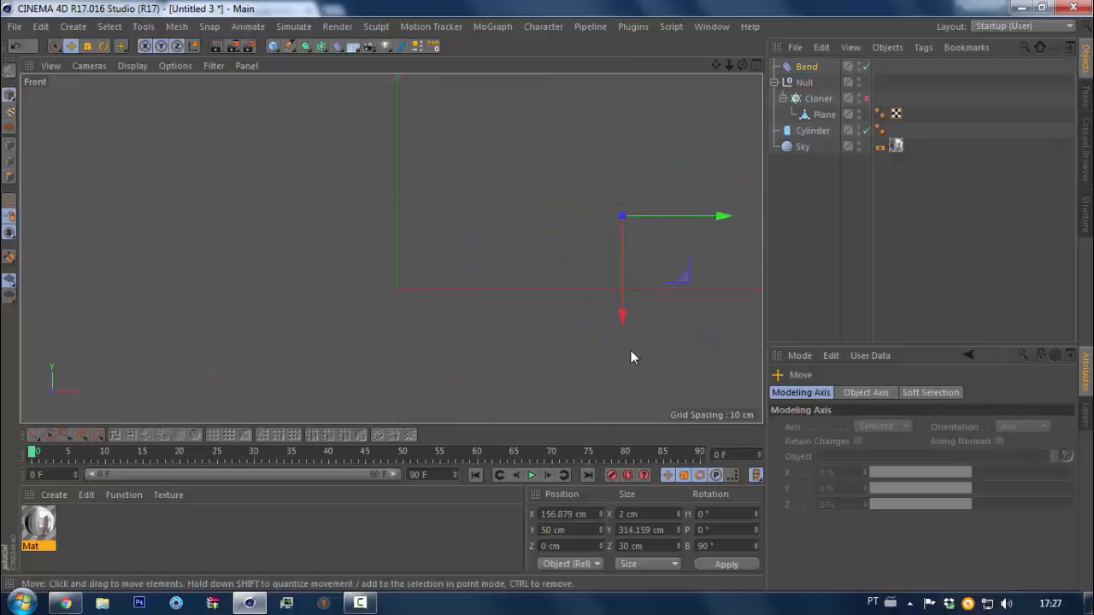
pyautogui.scroll(5, 369, 277)
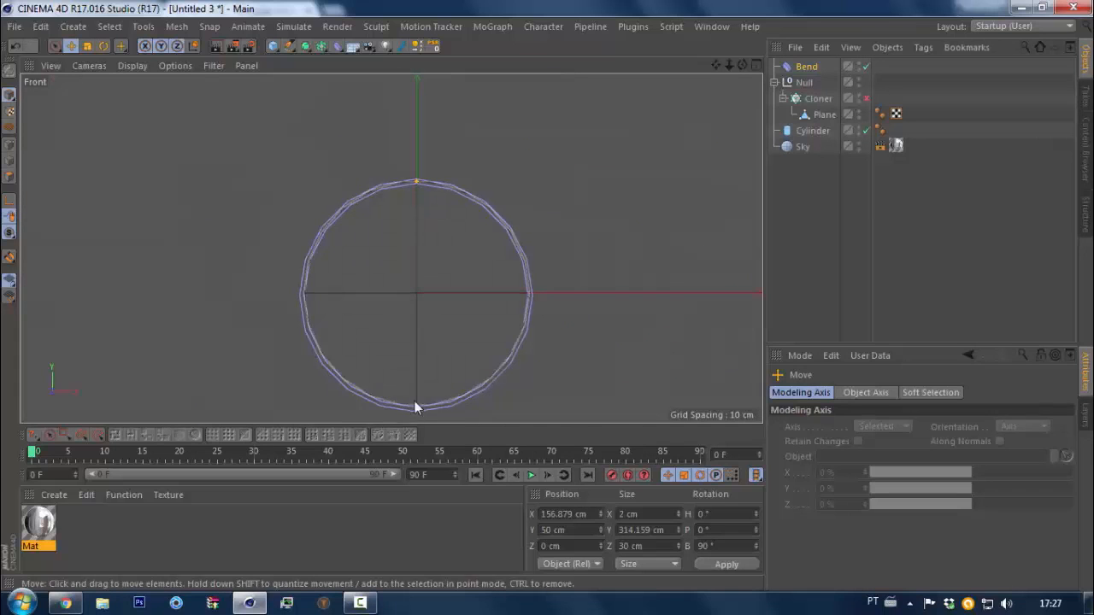
# Enable Keep Y-Axis Length on the Bend deformer and compare its cage with the Cylinder's upper edge
pyautogui.click(804, 67)
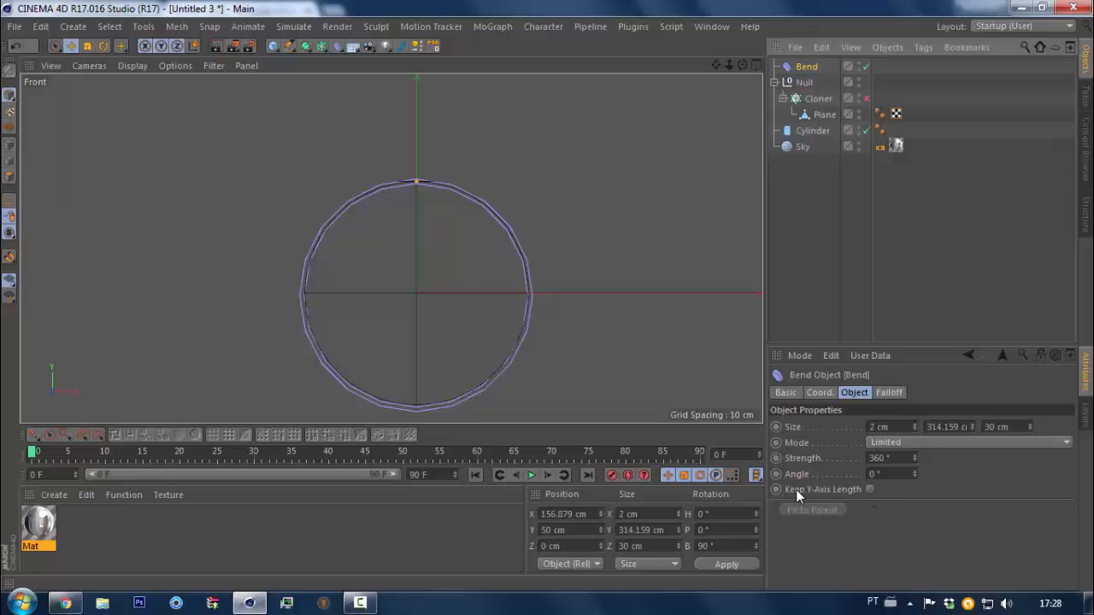
pyautogui.click(870, 490)
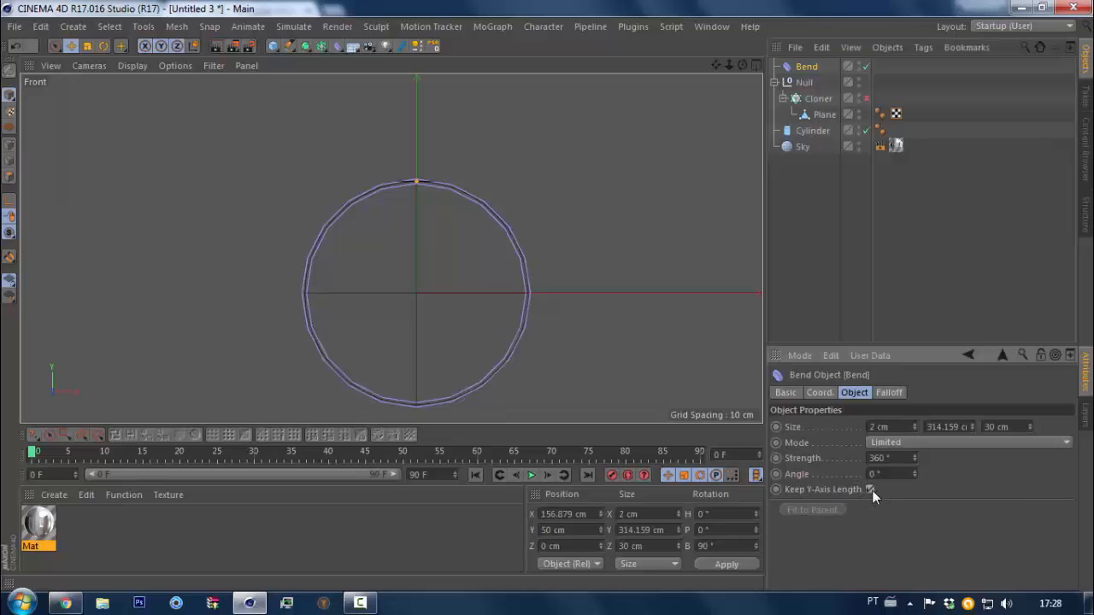
pyautogui.keyDown('alt'); pyautogui.moveTo(414, 407); pyautogui.dragTo(365, 402, button='right'); pyautogui.keyUp('alt')
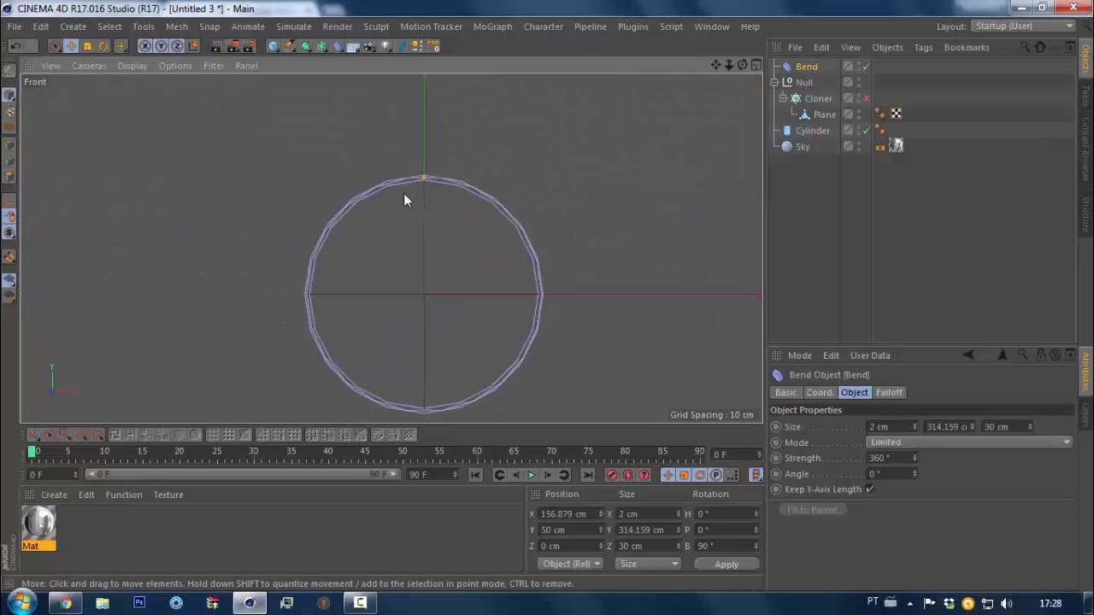
pyautogui.keyDown('alt'); pyautogui.moveTo(441, 176); pyautogui.dragTo(528, 141, button='right'); pyautogui.keyUp('alt')
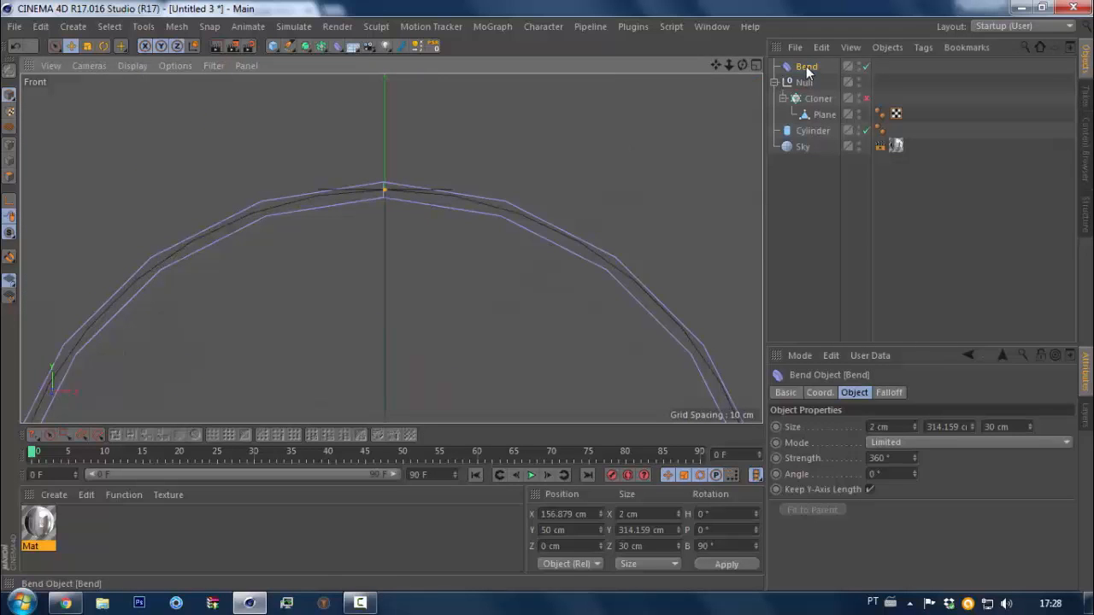
# Try moving the Bend deformer back along X to about 88 cm in the front view
pyautogui.press('e')
pyautogui.scroll(-6, 359, 227)
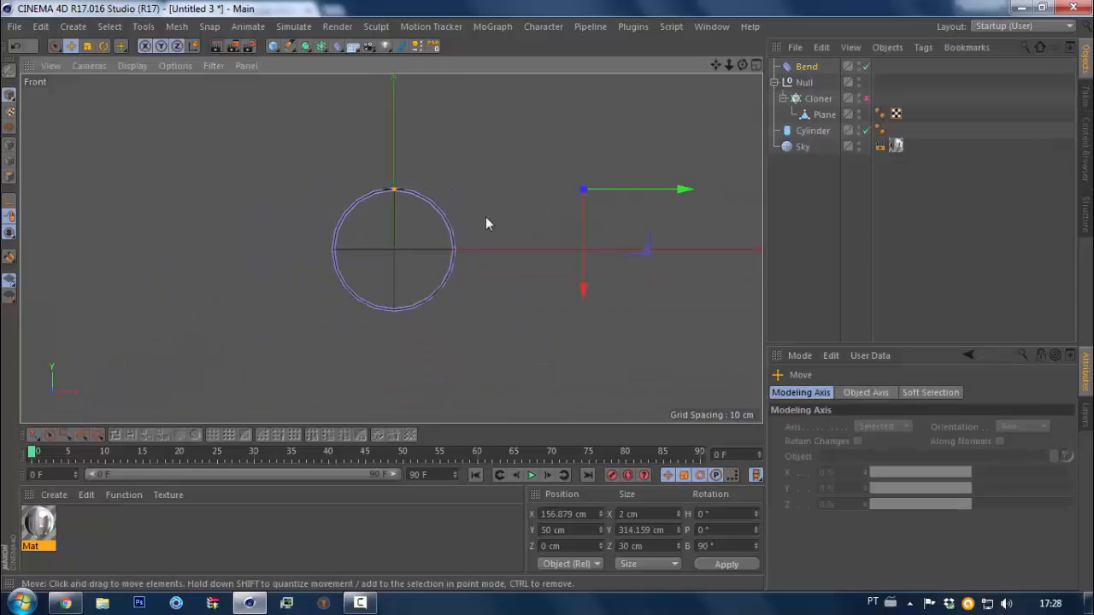
pyautogui.keyDown('alt'); pyautogui.moveTo(405, 190); pyautogui.dragTo(708, 201, button='right'); pyautogui.keyUp('alt')
pyautogui.moveTo(750, 191); pyautogui.dragTo(651, 193)
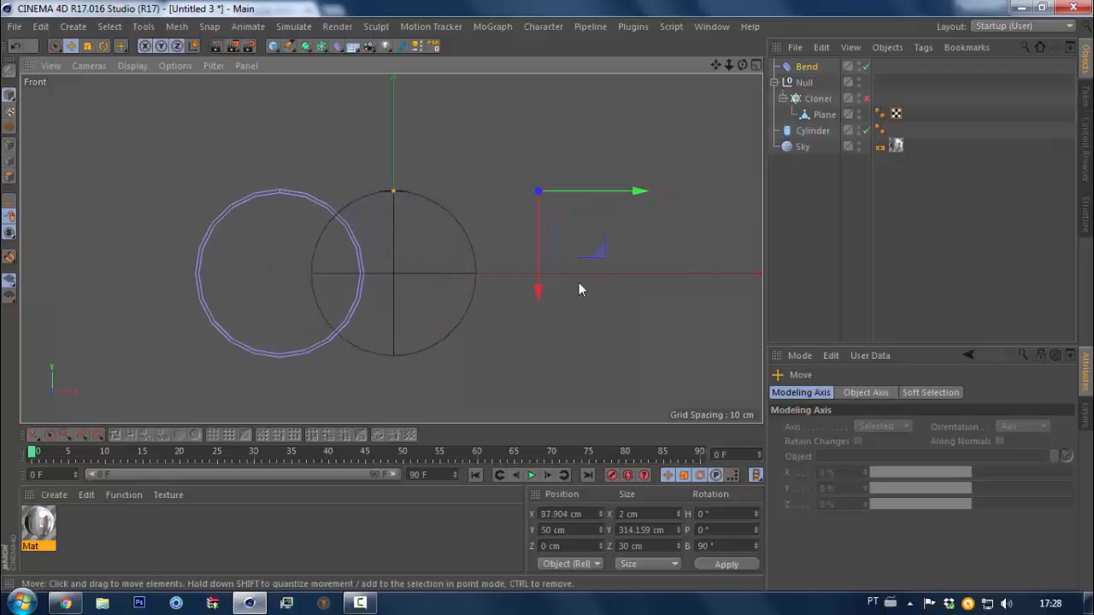
# Set the Bend deformer's X position to half its Y size by entering 314.159 cm/2
pyautogui.click(806, 66)
pyautogui.middleClick(752, 86)
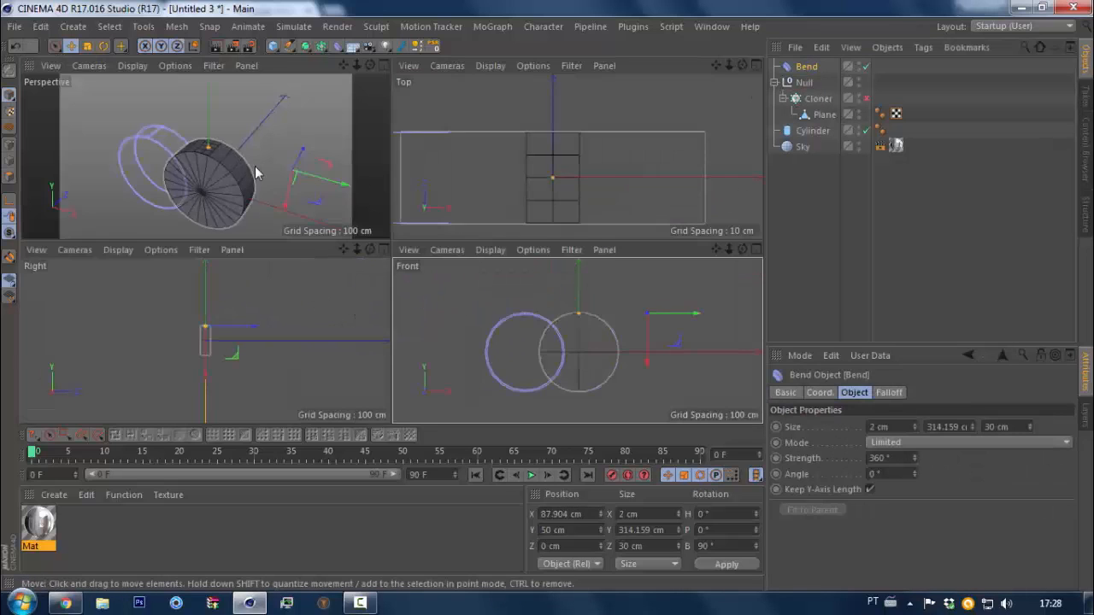
pyautogui.middleClick(255, 166)
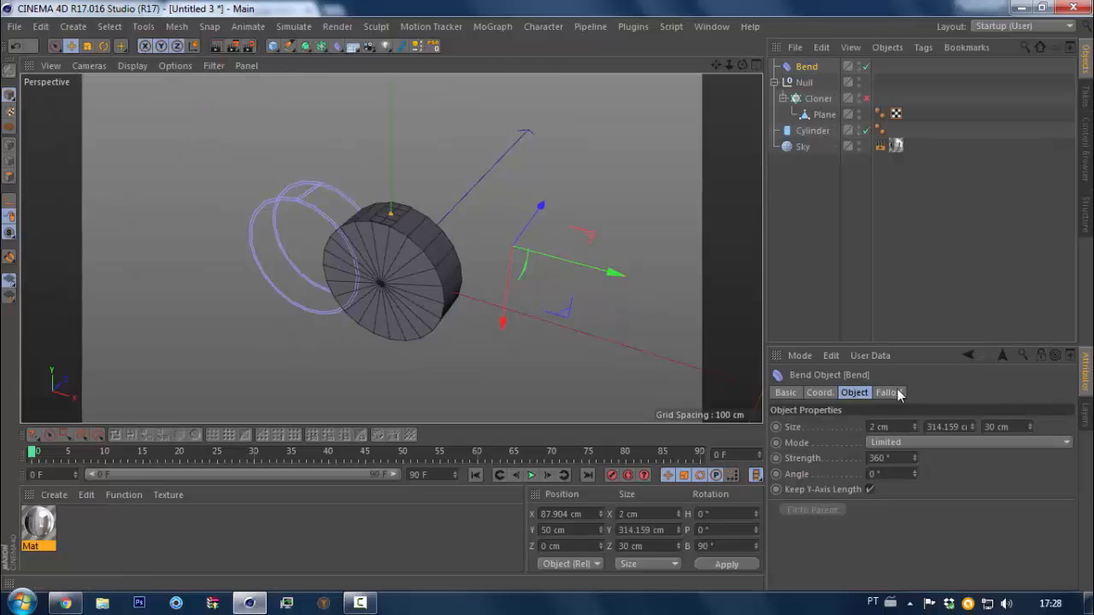
pyautogui.click(944, 427)
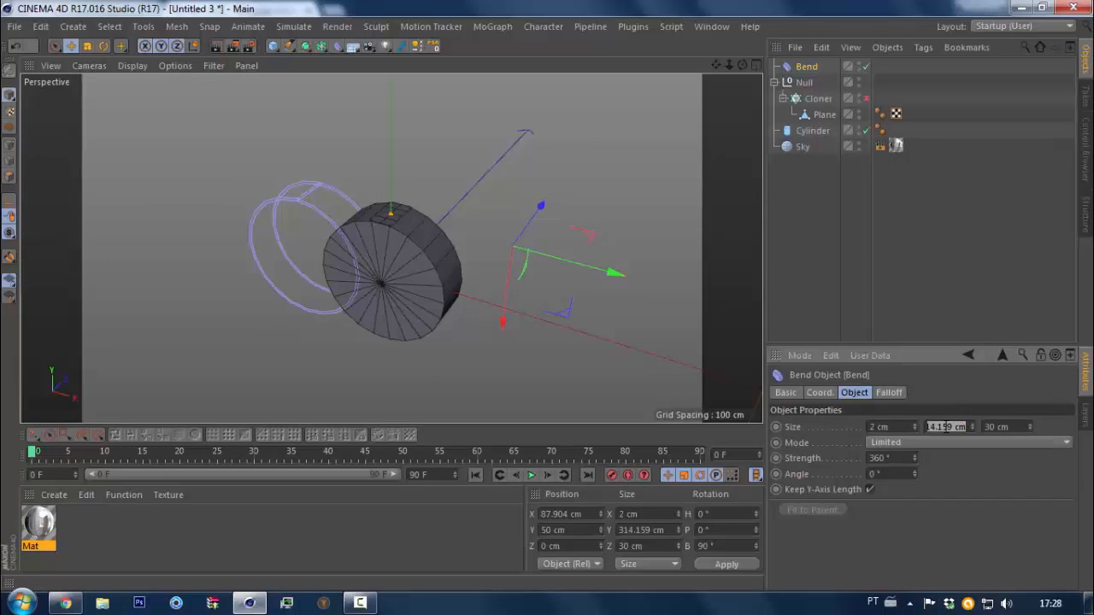
pyautogui.click(572, 514)
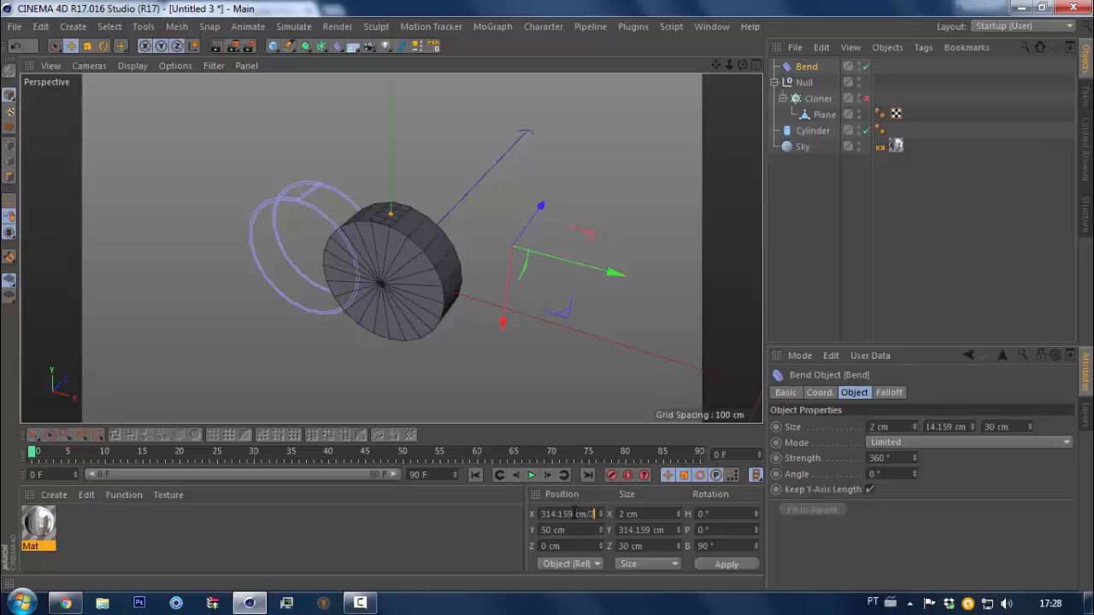
pyautogui.press('Return')
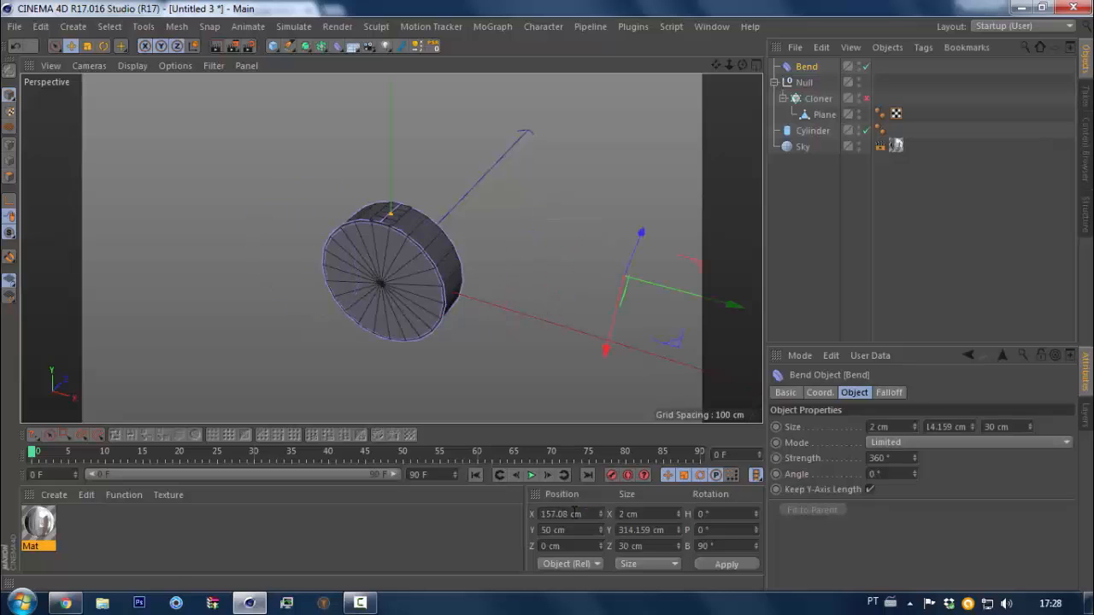
# Examine how closely the Bend cage follows the Cylinder's outline in the enlarged front view
pyautogui.middleClick(334, 298)
pyautogui.middleClick(454, 337)
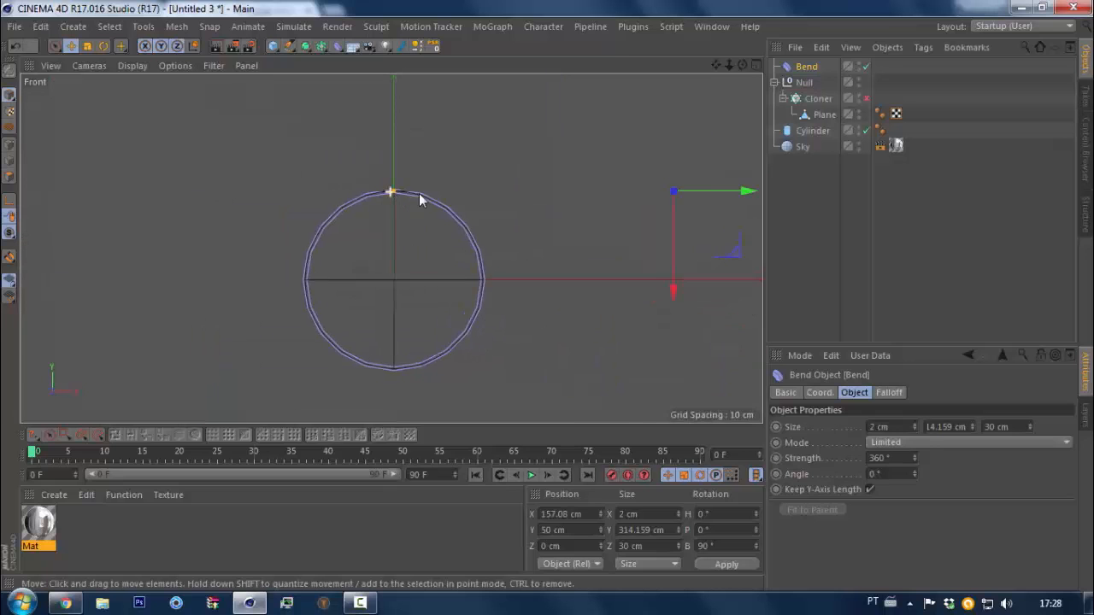
pyautogui.scroll(10, 422, 196)
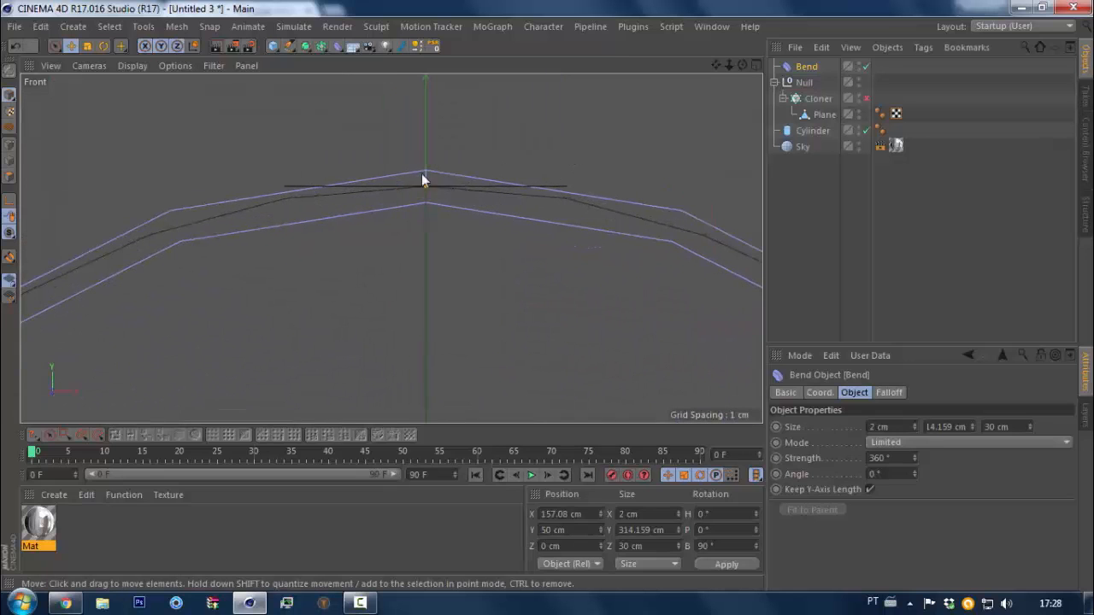
pyautogui.keyDown('alt'); pyautogui.moveTo(422, 173); pyautogui.dragTo(616, 263, button='middle'); pyautogui.keyUp('alt')
pyautogui.scroll(-10, 497, 222)
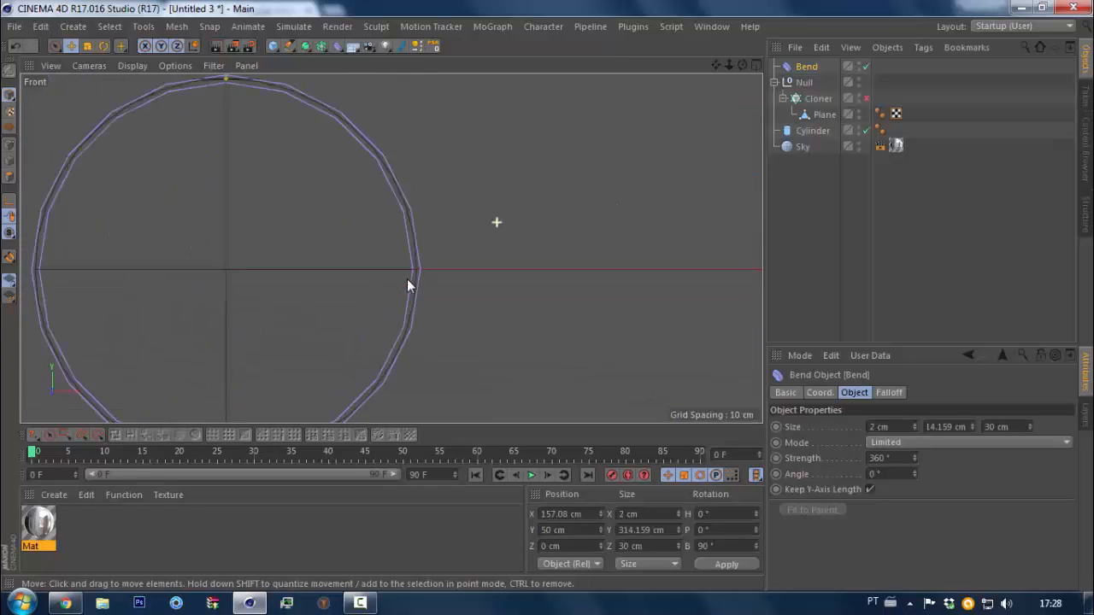
pyautogui.scroll(-5, 389, 312)
pyautogui.moveTo(310, 381)
pyautogui.keyDown('alt'); pyautogui.mouseDown(button='right')
pyautogui.moveTo(462, 310)
pyautogui.moveTo(279, 340)
pyautogui.mouseUp(button='right'); pyautogui.keyUp('alt')
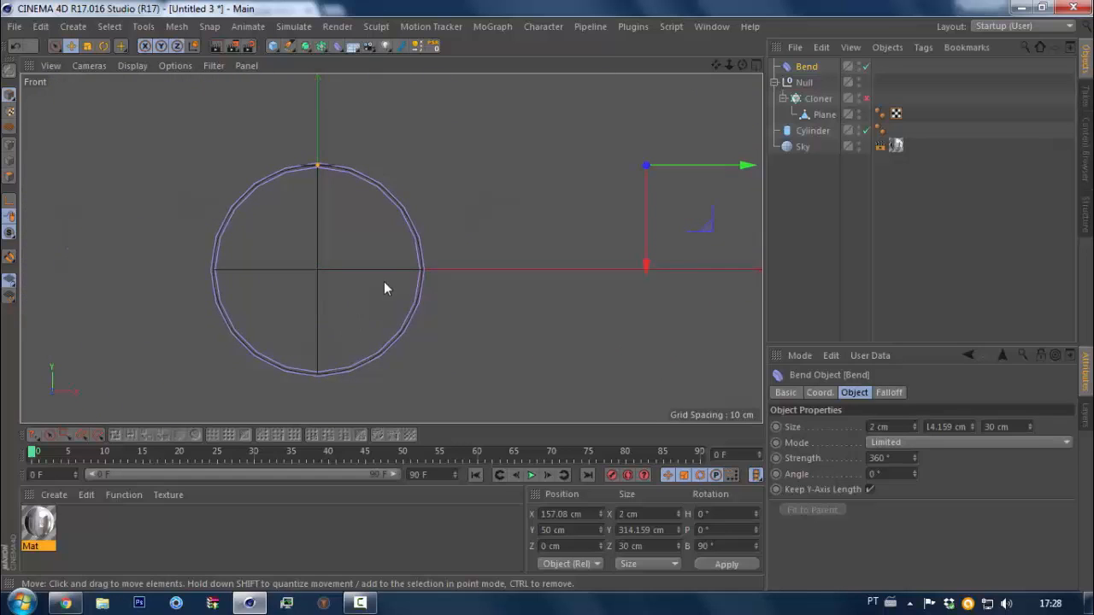
# Delete the Cylinder from the scene in the enlarged perspective view
pyautogui.middleClick(385, 278)
pyautogui.middleClick(286, 208)
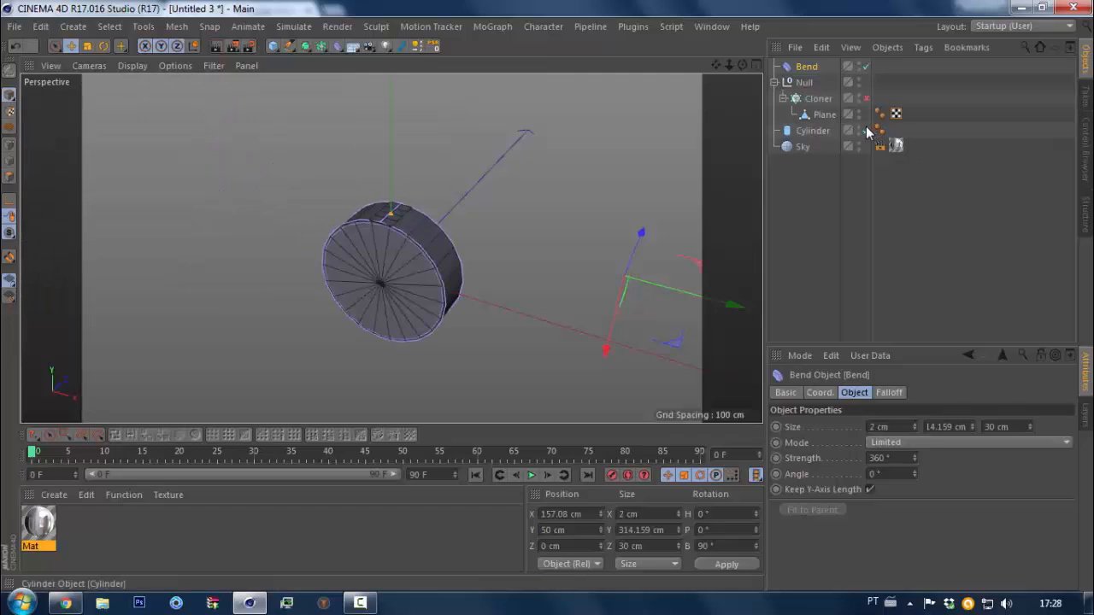
pyautogui.click(809, 134)
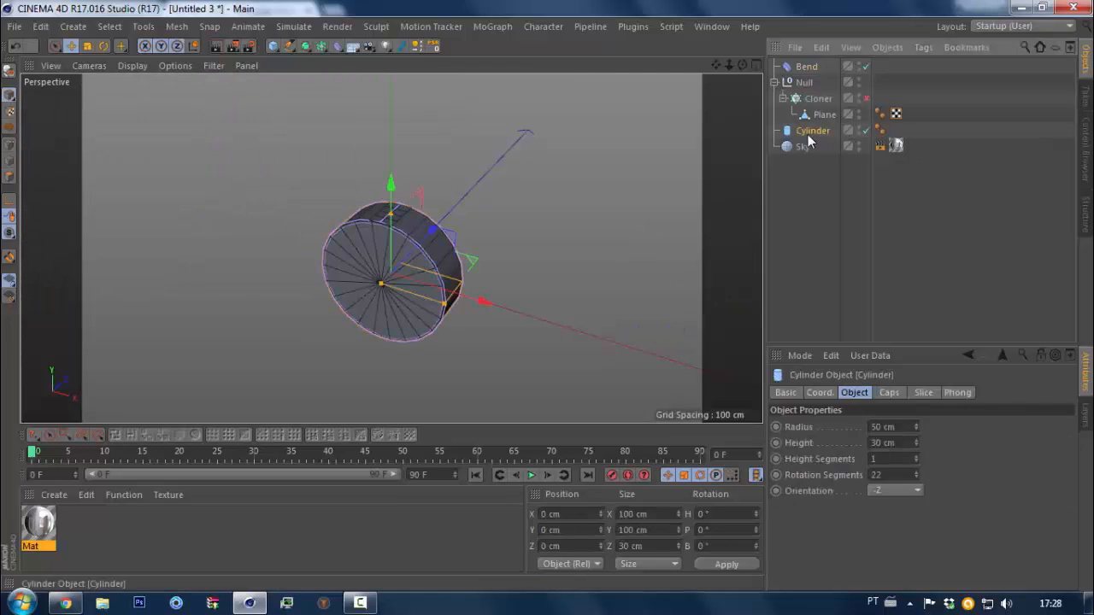
pyautogui.press('Delete')
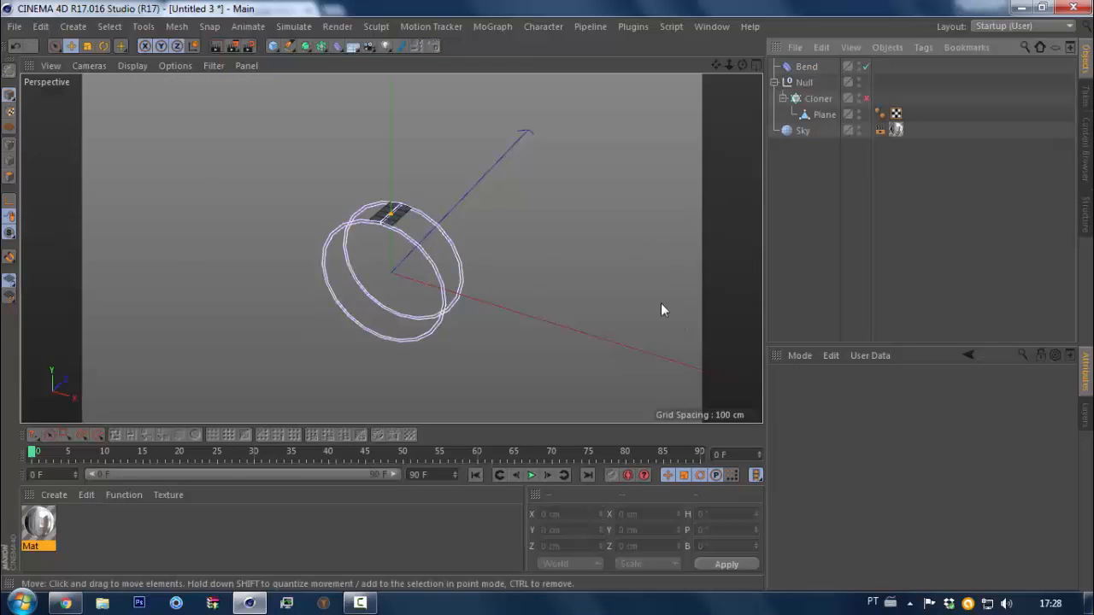
# Enable the Cloner and make the Bend deformer a child of the Null, above the Cloner
pyautogui.moveTo(393, 212)
pyautogui.keyDown('alt'); pyautogui.mouseDown(button='right')
pyautogui.moveTo(453, 172)
pyautogui.moveTo(443, 177)
pyautogui.mouseUp(button='right'); pyautogui.keyUp('alt')
pyautogui.click(865, 99)
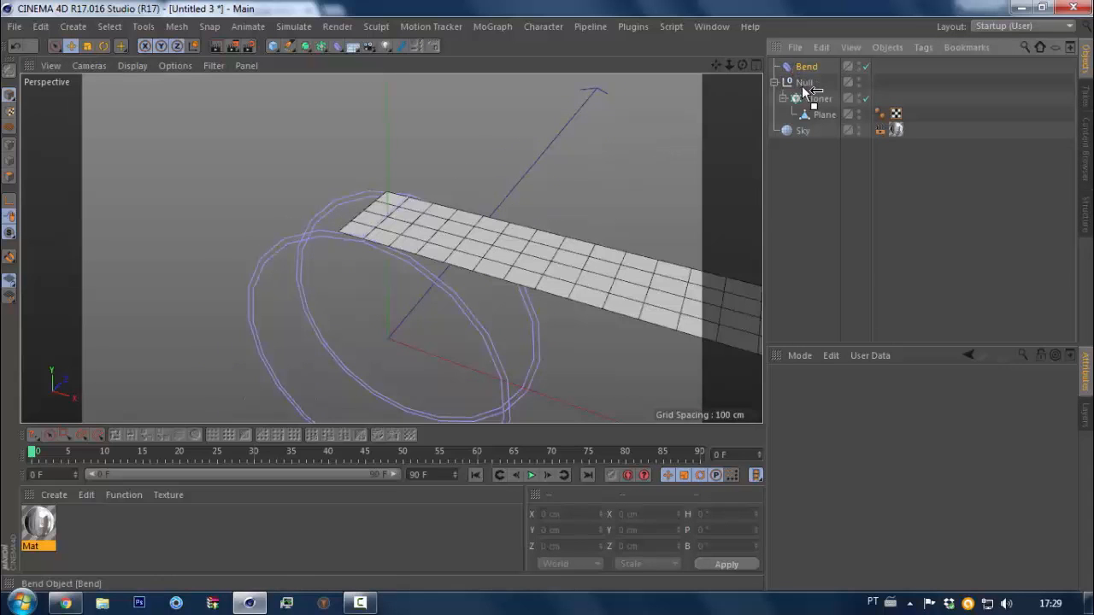
pyautogui.moveTo(807, 89); pyautogui.dragTo(807, 86)
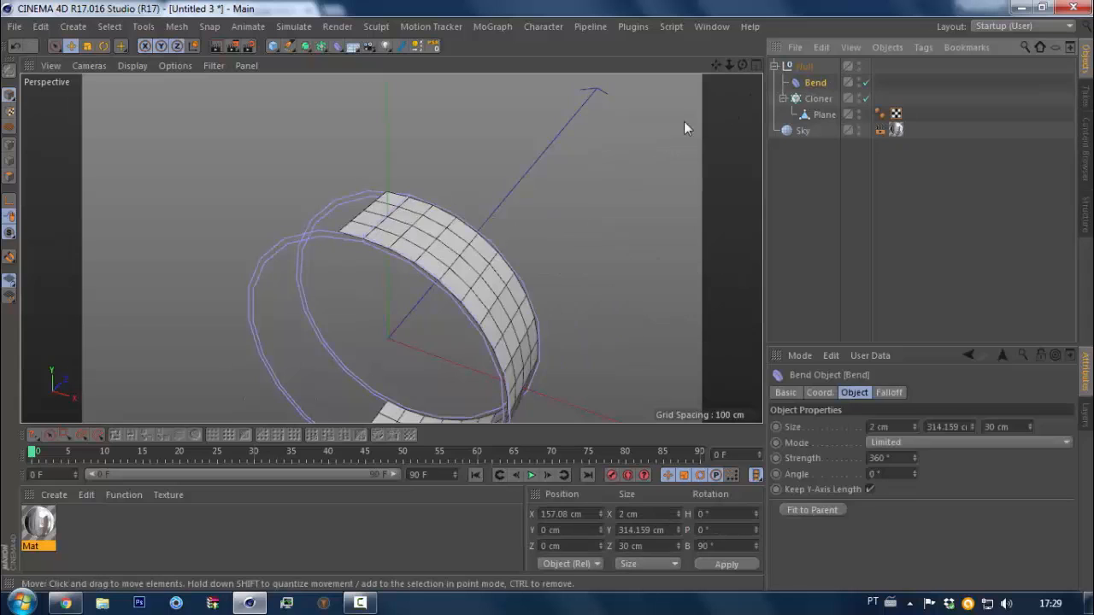
# Set the Cloner's count to 18 and inspect the seam where the bent strip's ends meet
pyautogui.click(817, 99)
pyautogui.moveTo(872, 500); pyautogui.dragTo(872, 501)
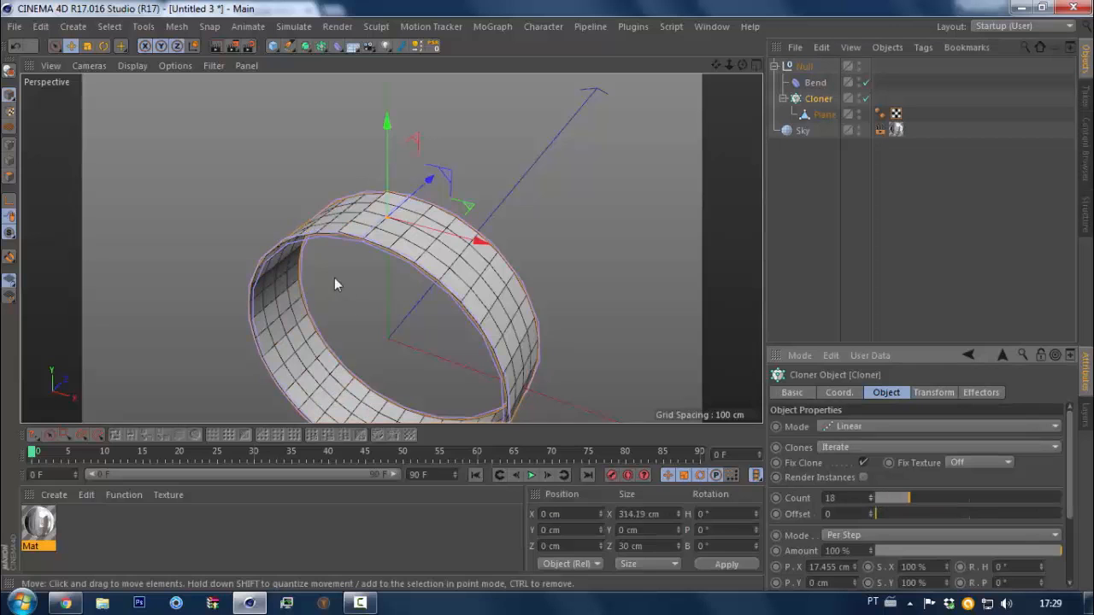
pyautogui.keyDown('alt'); pyautogui.moveTo(334, 278); pyautogui.dragTo(365, 248); pyautogui.keyUp('alt')
pyautogui.keyDown('alt'); pyautogui.moveTo(344, 231); pyautogui.dragTo(423, 172, button='right'); pyautogui.keyUp('alt')
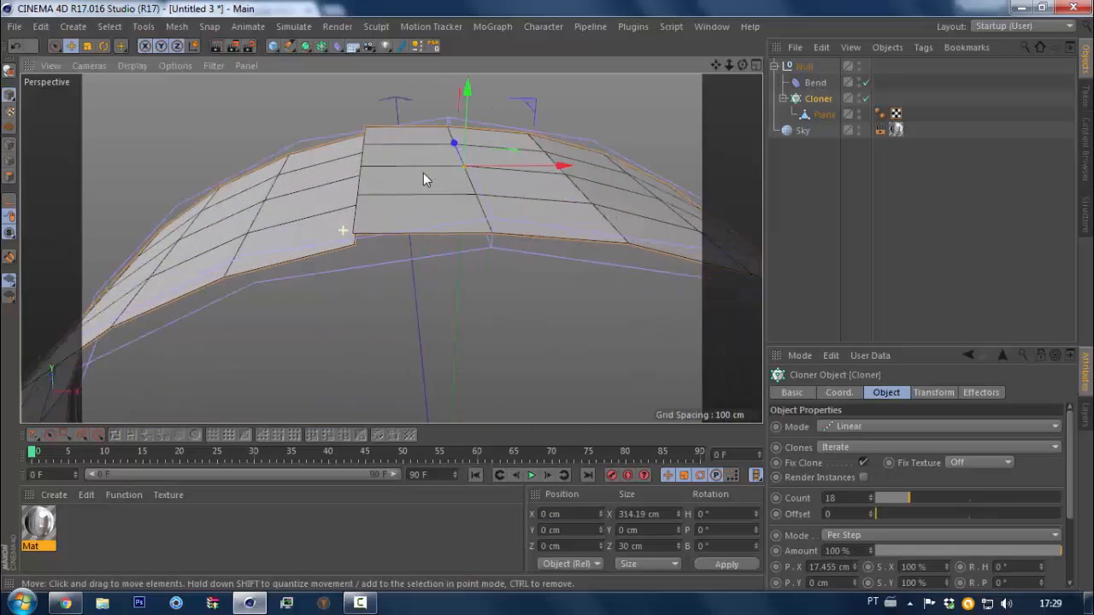
# Check the strip's seam in the front view and set the Bend deformer's mode to Unlimited
pyautogui.middleClick(423, 172)
pyautogui.middleClick(529, 337)
pyautogui.moveTo(291, 159)
pyautogui.keyDown('alt'); pyautogui.mouseDown(button='right')
pyautogui.moveTo(446, 91)
pyautogui.moveTo(459, 122)
pyautogui.mouseUp(button='right'); pyautogui.keyUp('alt')
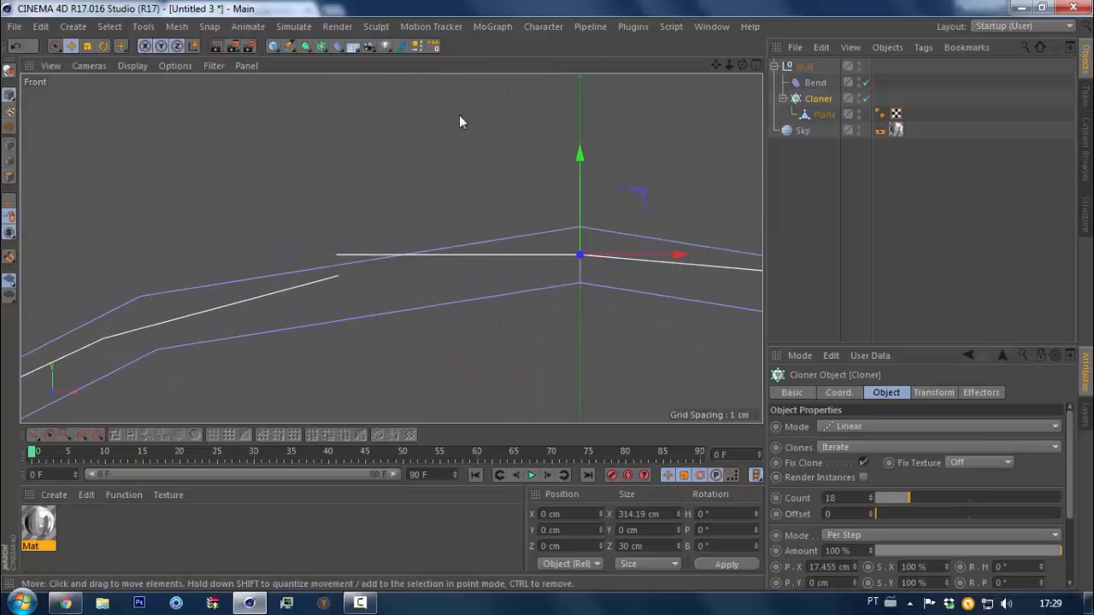
pyautogui.click(341, 285)
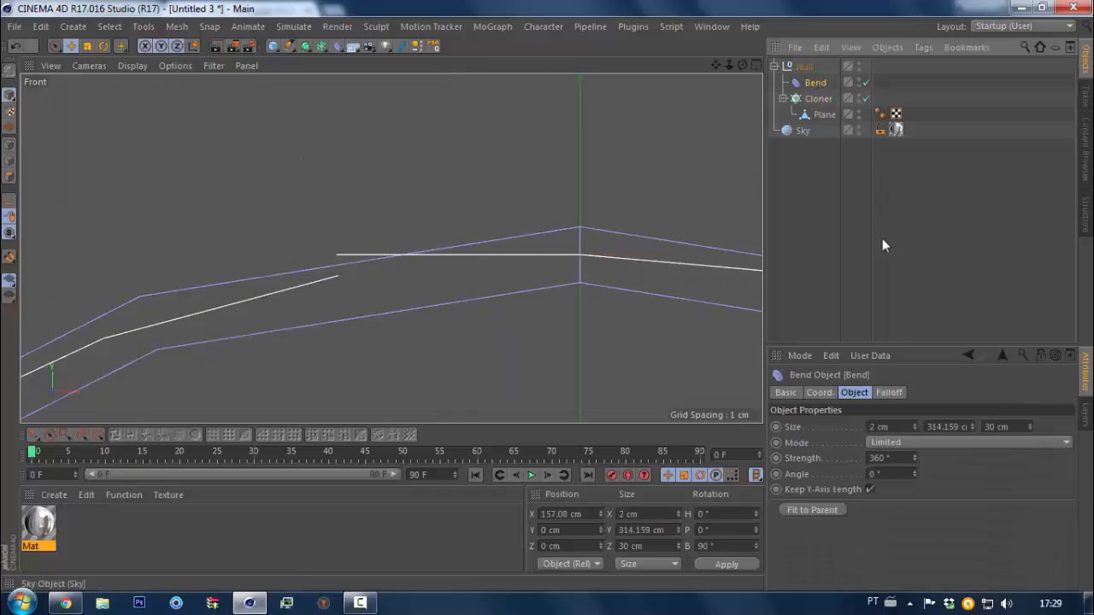
pyautogui.click(891, 444)
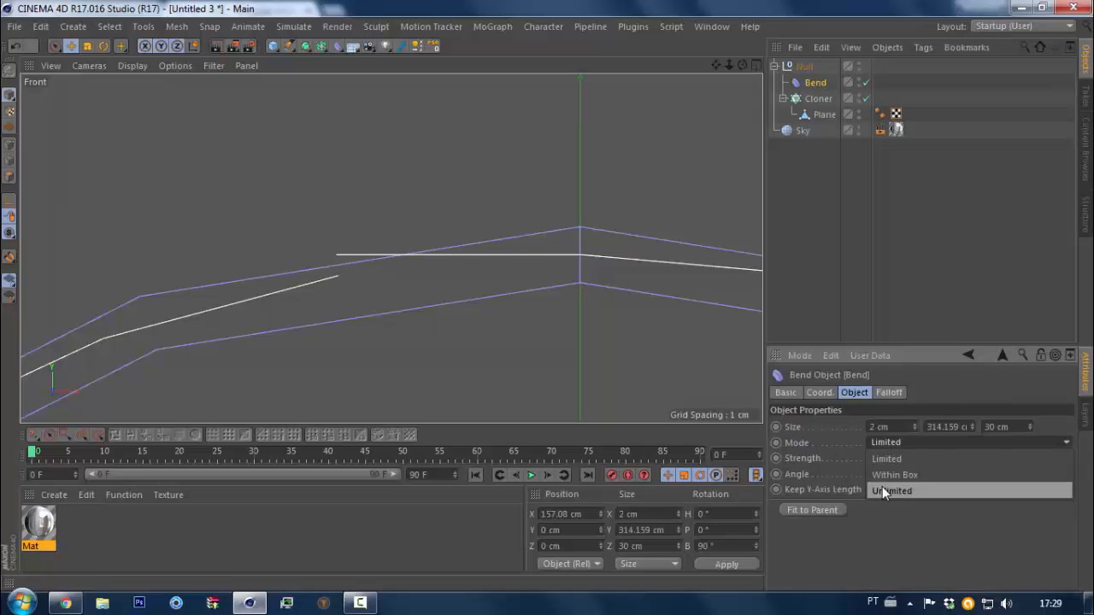
pyautogui.click(882, 486)
pyautogui.middleClick(403, 253)
pyautogui.middleClick(313, 178)
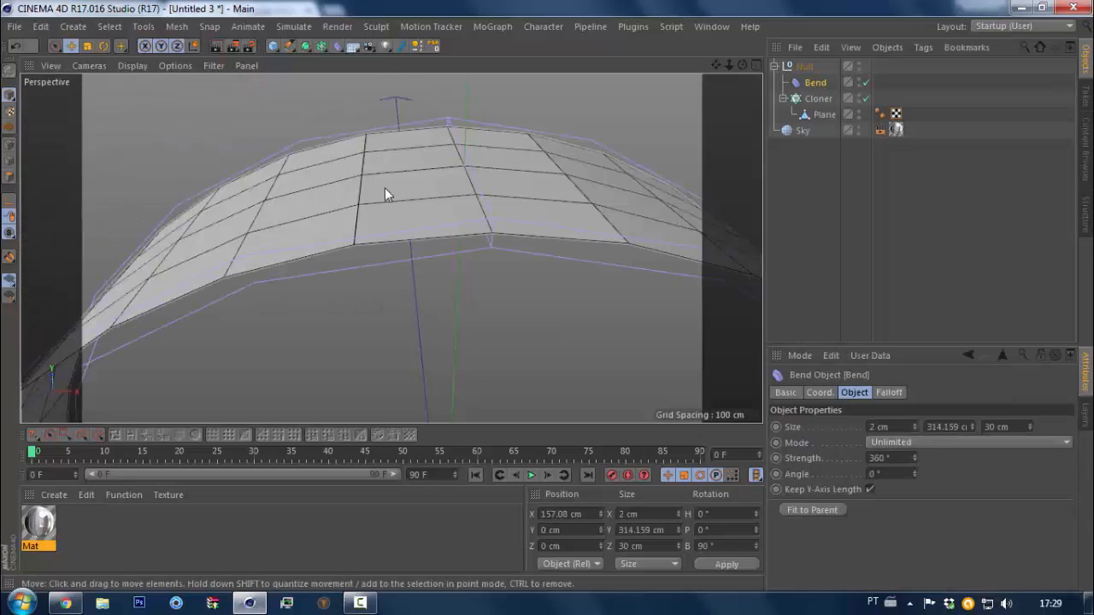
# Examine the seam where the bent strip's ends meet from several angles and up close
pyautogui.keyDown('alt'); pyautogui.moveTo(383, 229); pyautogui.dragTo(361, 267); pyautogui.keyUp('alt')
pyautogui.moveTo(351, 275)
pyautogui.keyDown('alt'); pyautogui.mouseDown(button='right')
pyautogui.moveTo(464, 198)
pyautogui.moveTo(332, 254)
pyautogui.moveTo(342, 256)
pyautogui.mouseUp(button='right'); pyautogui.keyUp('alt')
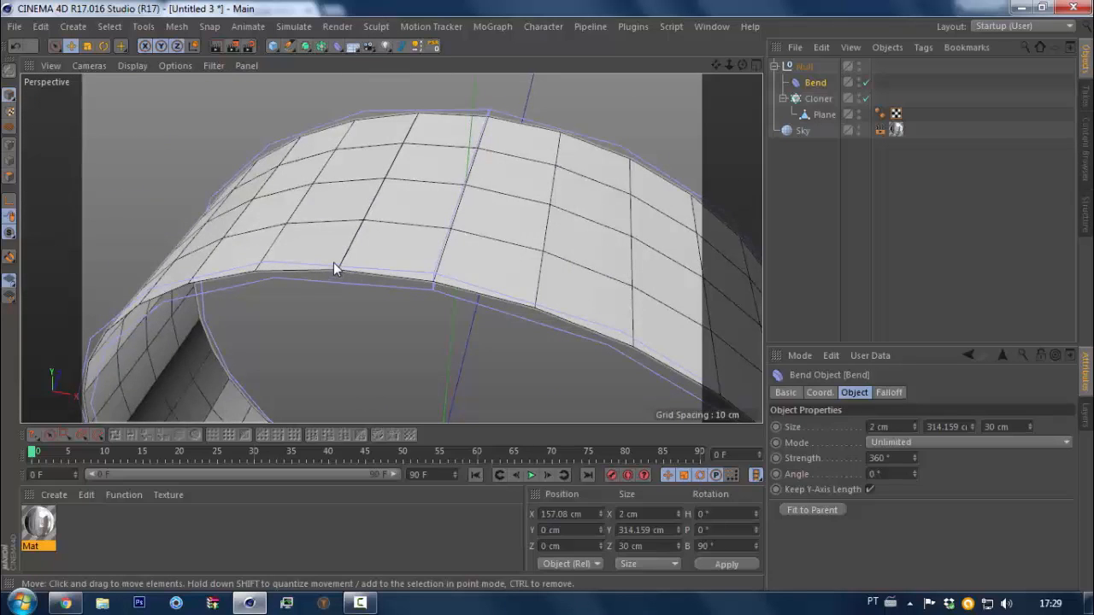
pyautogui.keyDown('alt'); pyautogui.moveTo(334, 264); pyautogui.dragTo(355, 274); pyautogui.keyUp('alt')
pyautogui.keyDown('alt'); pyautogui.moveTo(355, 274); pyautogui.dragTo(385, 238, button='right'); pyautogui.keyUp('alt')
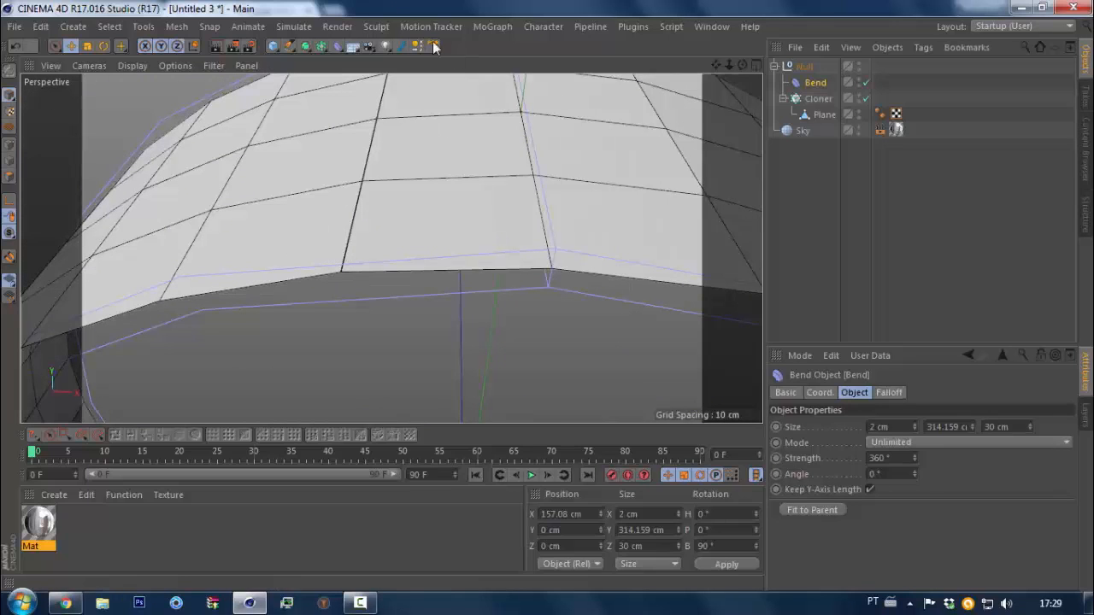
pyautogui.keyDown('alt'); pyautogui.moveTo(343, 267); pyautogui.dragTo(393, 240, button='right'); pyautogui.keyUp('alt')
pyautogui.keyDown('alt'); pyautogui.moveTo(456, 227); pyautogui.dragTo(361, 325); pyautogui.keyUp('alt')
pyautogui.click(322, 47)
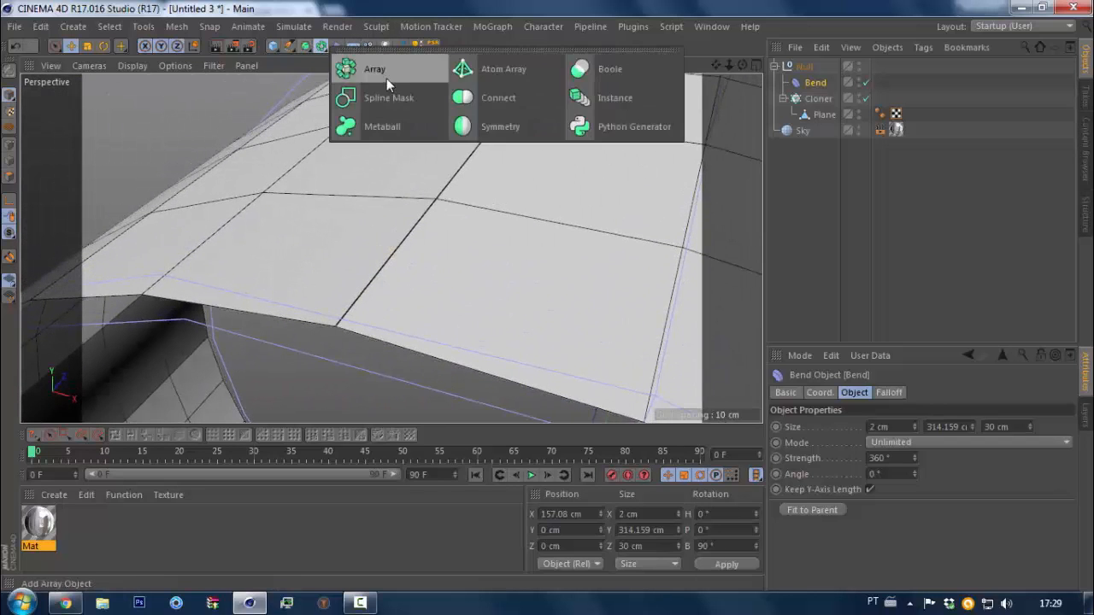
pyautogui.keyDown('alt'); pyautogui.click(461, 93); pyautogui.keyUp('alt')
pyautogui.hotkey('ctrl', 'z')
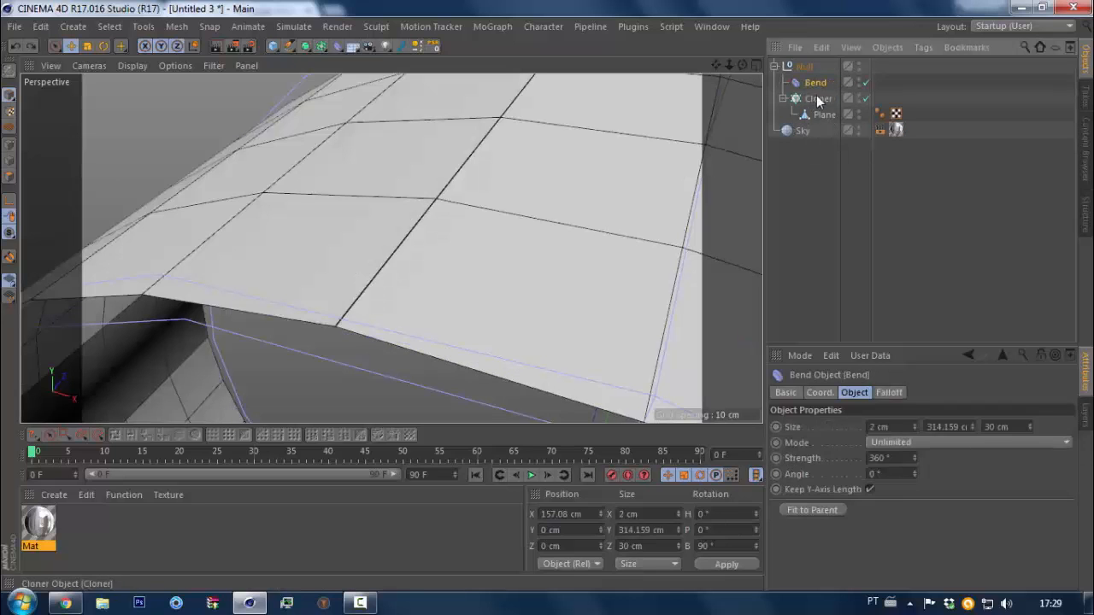
# Place the Cloner inside a new Connect object and widen the object name column
pyautogui.click(816, 98)
pyautogui.click(318, 47)
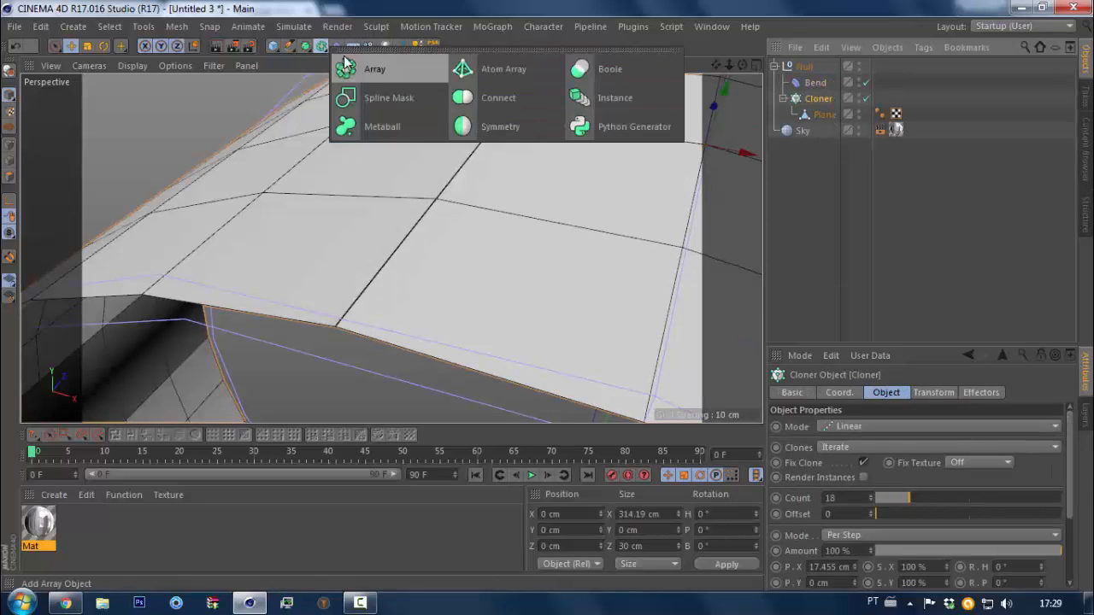
pyautogui.keyDown('alt'); pyautogui.click(478, 98); pyautogui.keyUp('alt')
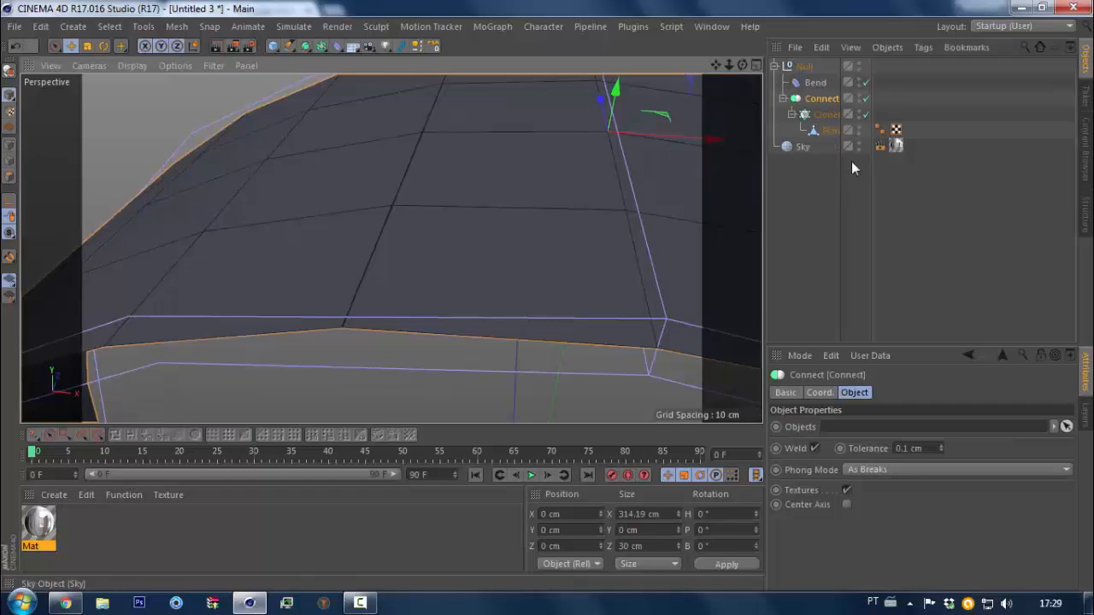
pyautogui.moveTo(872, 179); pyautogui.dragTo(881, 179)
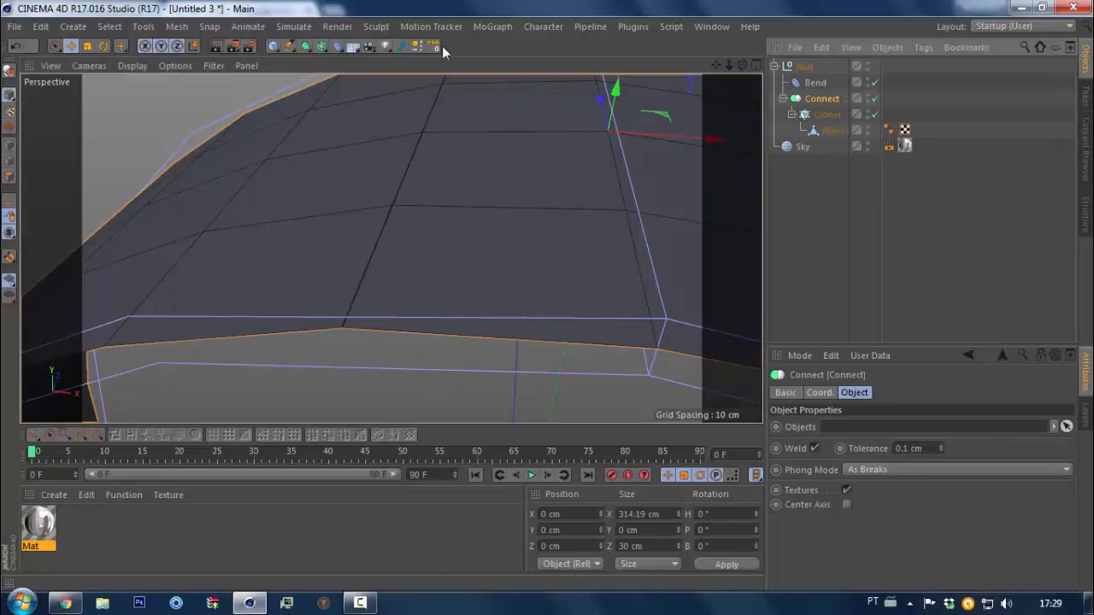
# Place the Connect object inside a new Subdivision Surface and check the smoothed ring at its seam
pyautogui.click(306, 46)
pyautogui.keyDown('alt'); pyautogui.moveTo(468, 205); pyautogui.dragTo(352, 264, button='right'); pyautogui.keyUp('alt')
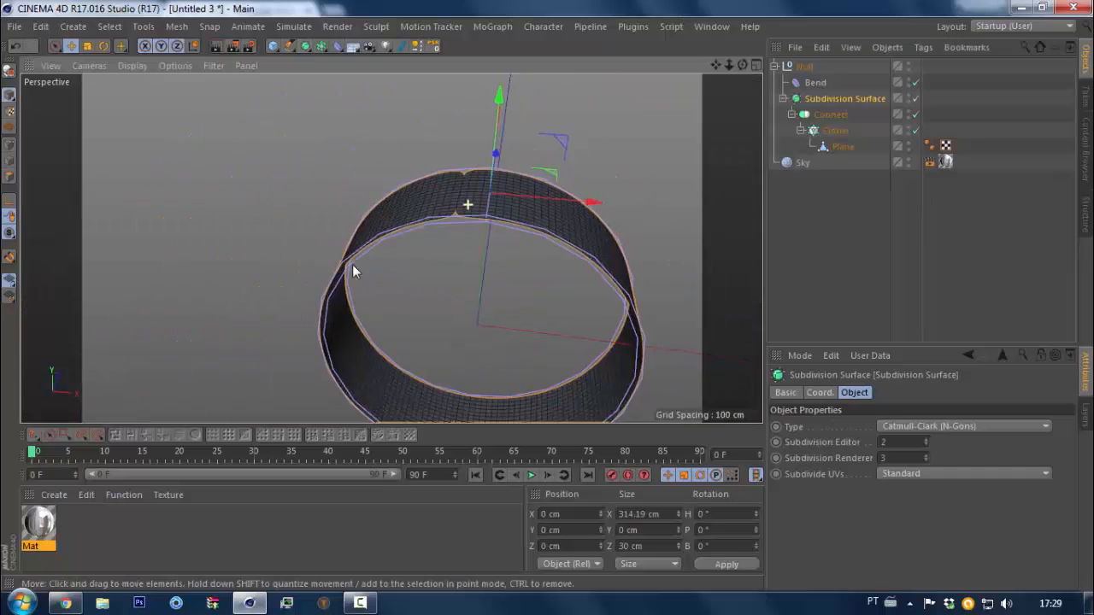
pyautogui.keyDown('alt'); pyautogui.moveTo(542, 184); pyautogui.dragTo(446, 217); pyautogui.keyUp('alt')
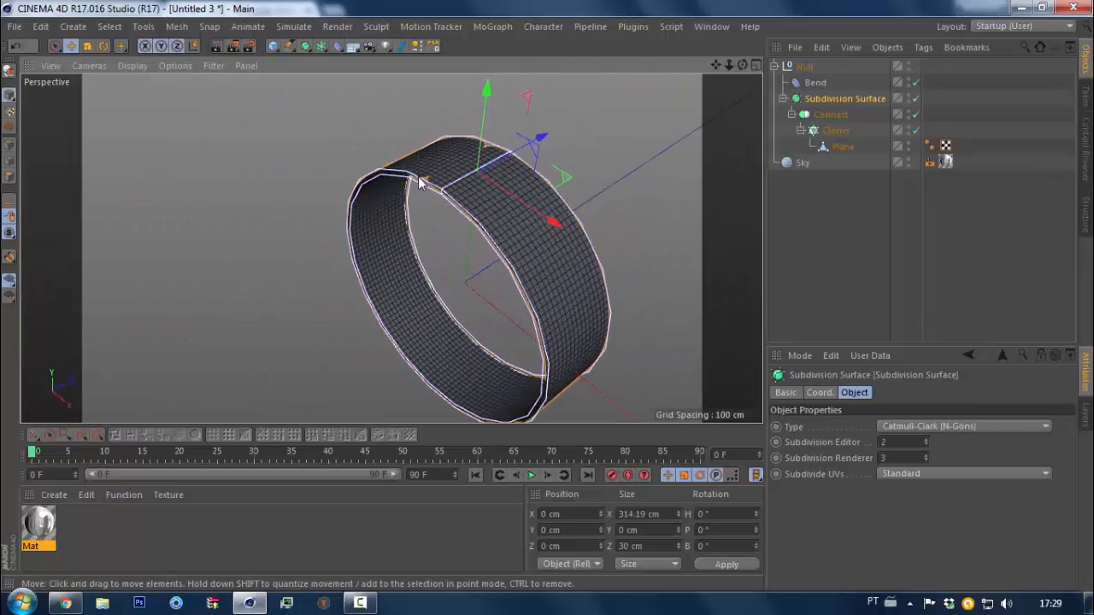
pyautogui.keyDown('alt'); pyautogui.moveTo(430, 171); pyautogui.dragTo(531, 135, button='right'); pyautogui.keyUp('alt')
pyautogui.keyDown('alt'); pyautogui.moveTo(446, 190); pyautogui.dragTo(547, 193); pyautogui.keyUp('alt')
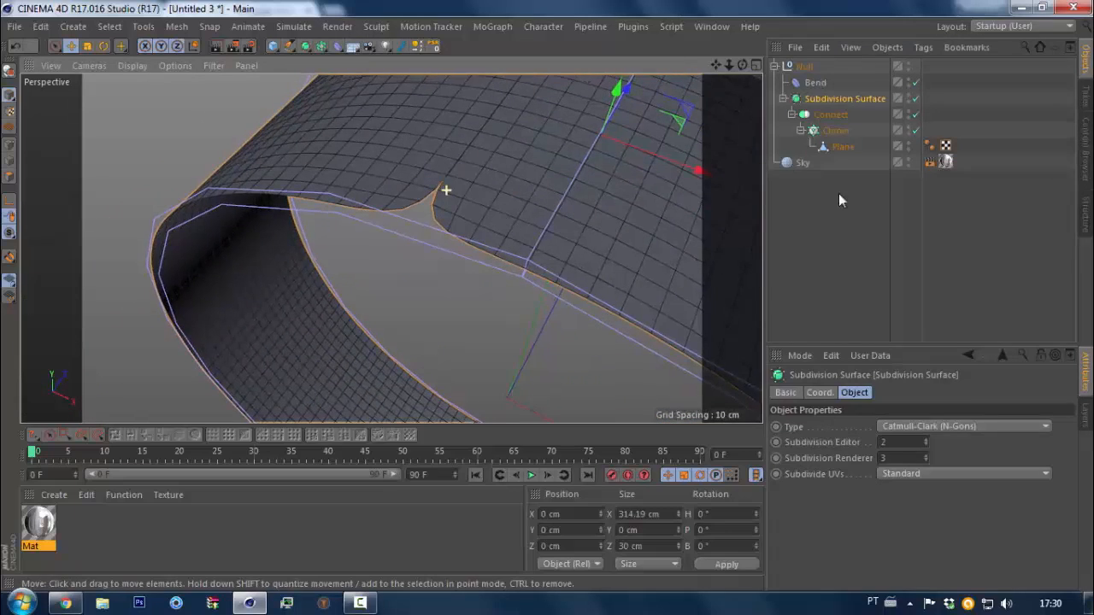
# Disable the Subdivision Surface, Connect and Cloner
pyautogui.click(915, 99)
pyautogui.click(916, 113)
pyautogui.click(915, 130)
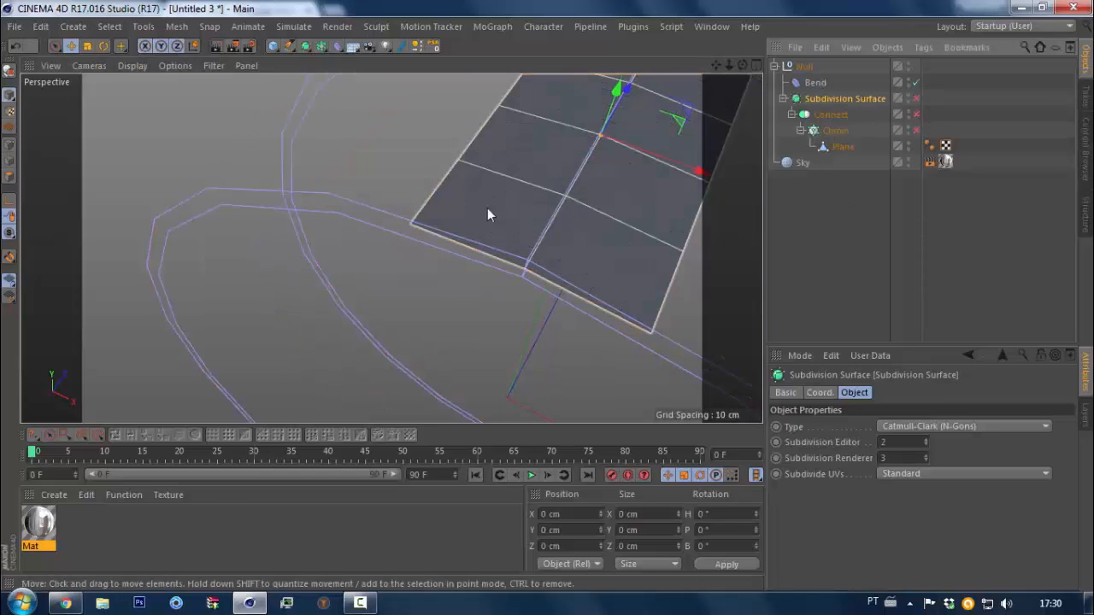
# Select the Plane's edges along both of its short sides in edge mode, briefly checking them with the Cloner enabled
pyautogui.keyDown('alt'); pyautogui.moveTo(487, 215); pyautogui.dragTo(378, 240, button='right'); pyautogui.keyUp('alt')
pyautogui.keyDown('alt'); pyautogui.moveTo(379, 239); pyautogui.dragTo(697, 186); pyautogui.keyUp('alt')
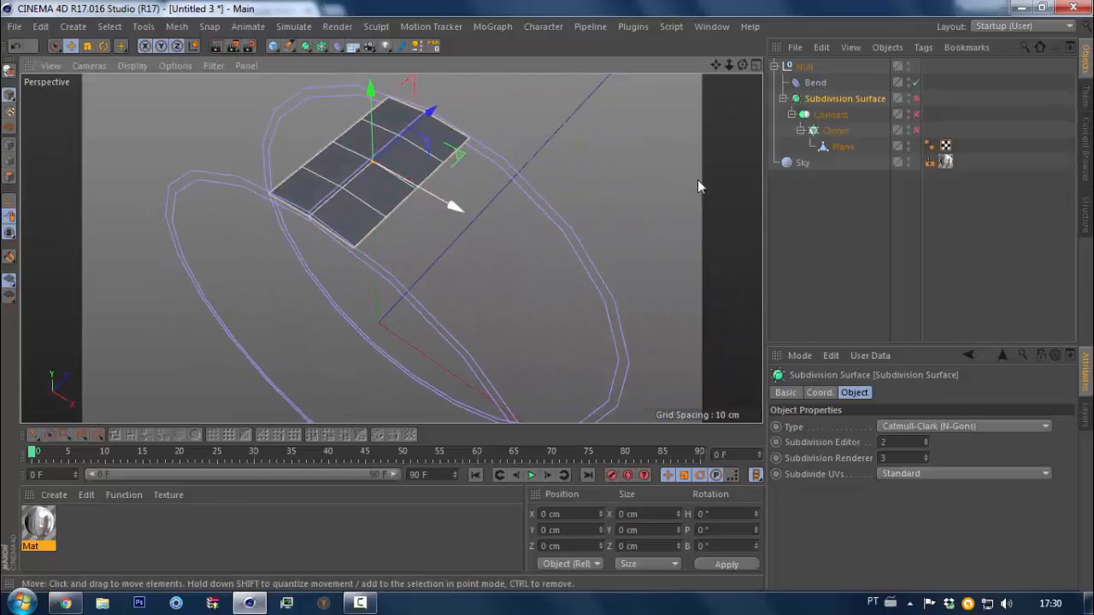
pyautogui.click(843, 146)
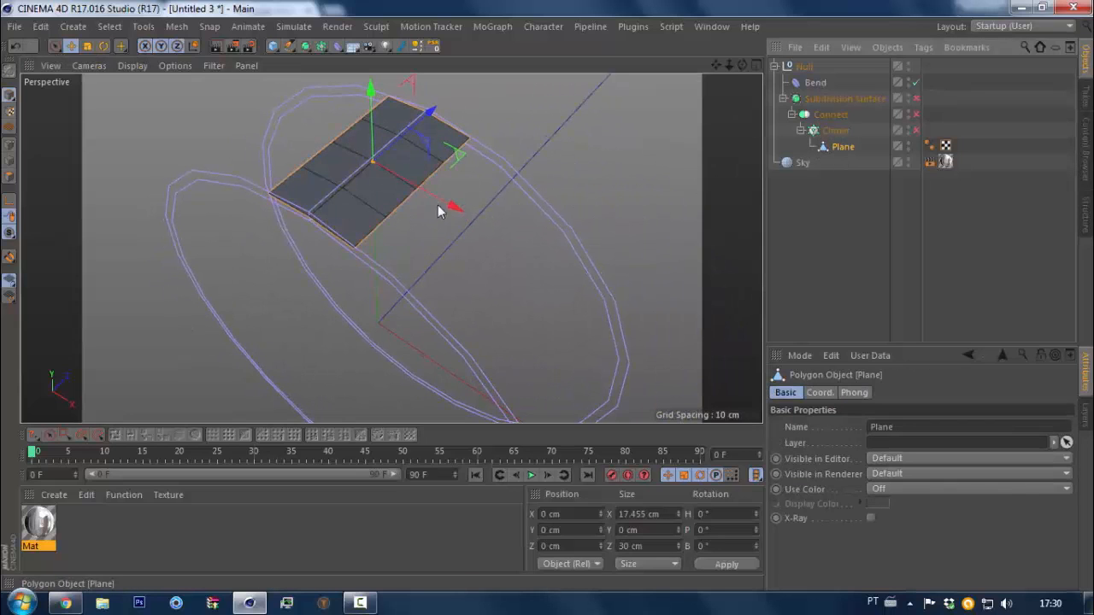
pyautogui.click(12, 163)
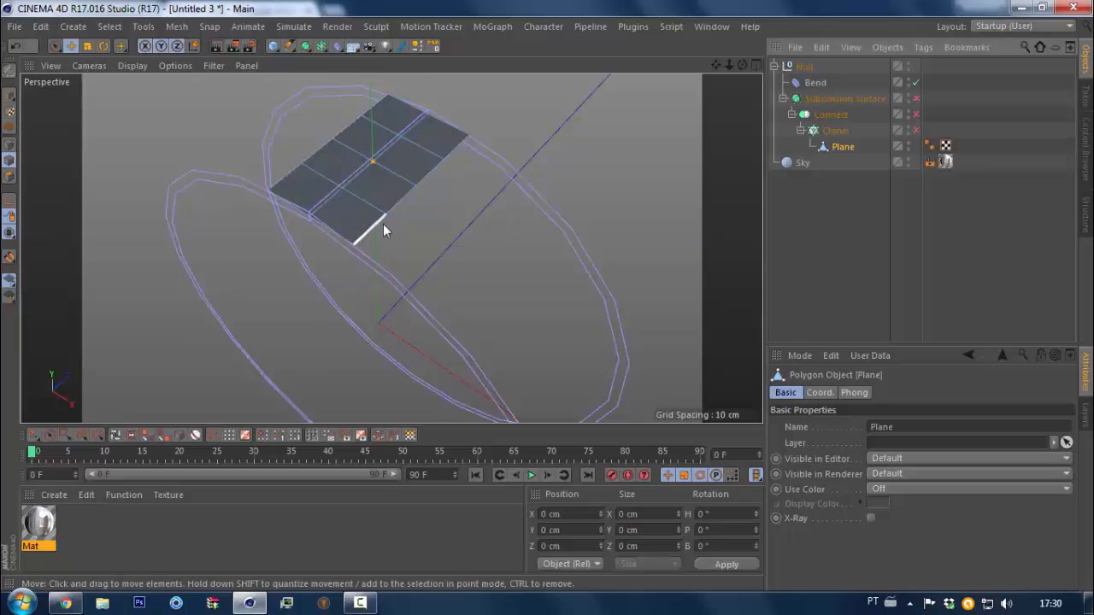
pyautogui.scroll(4, 384, 225)
pyautogui.click(260, 234)
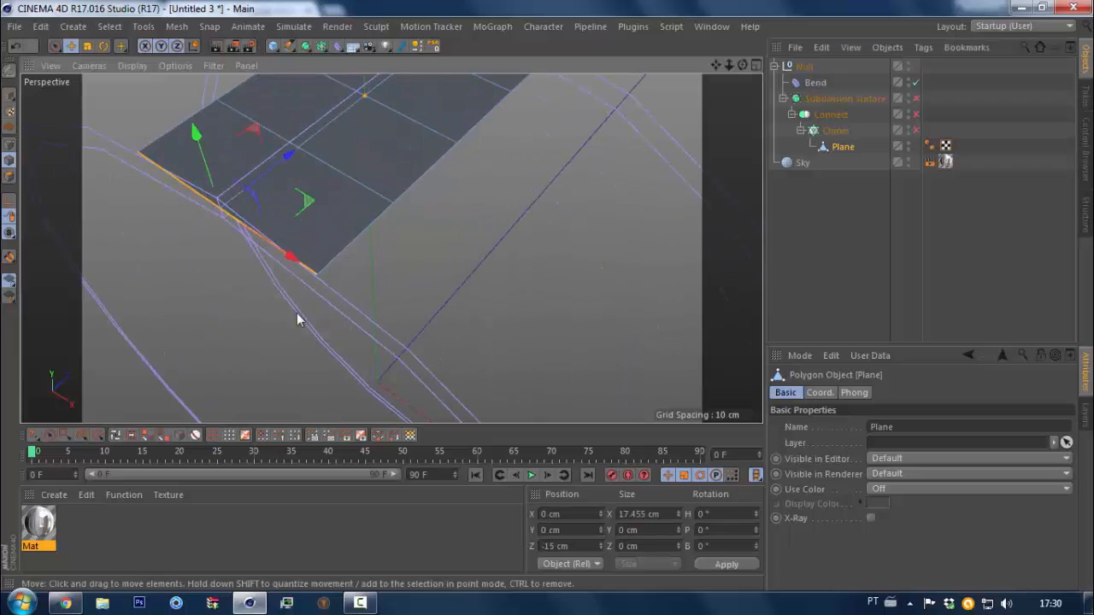
pyautogui.scroll(-4, 296, 312)
pyautogui.scroll(5, 367, 222)
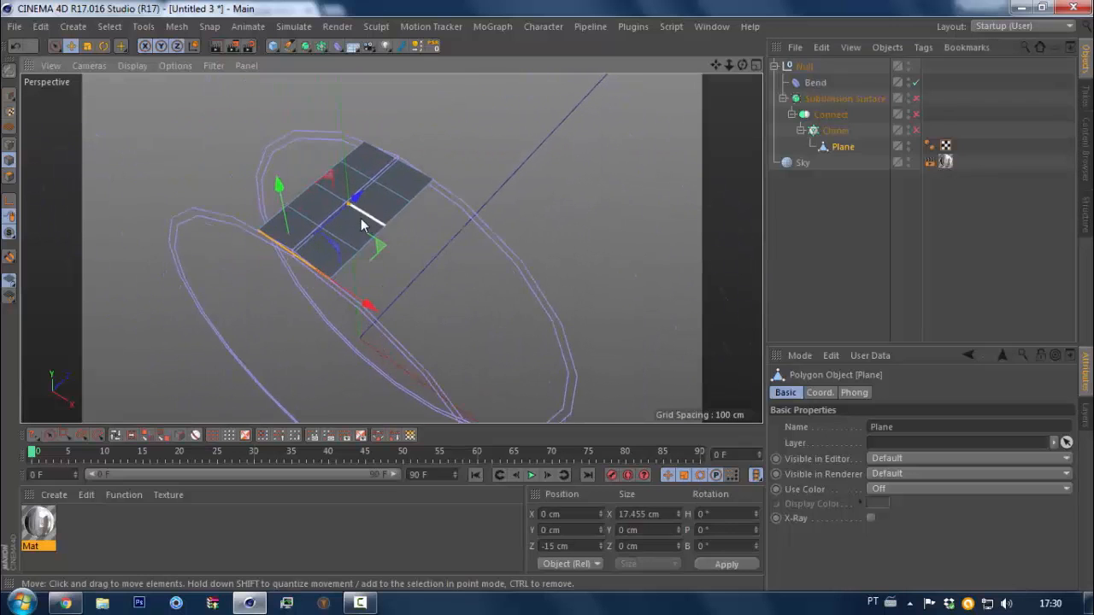
pyautogui.click(916, 130)
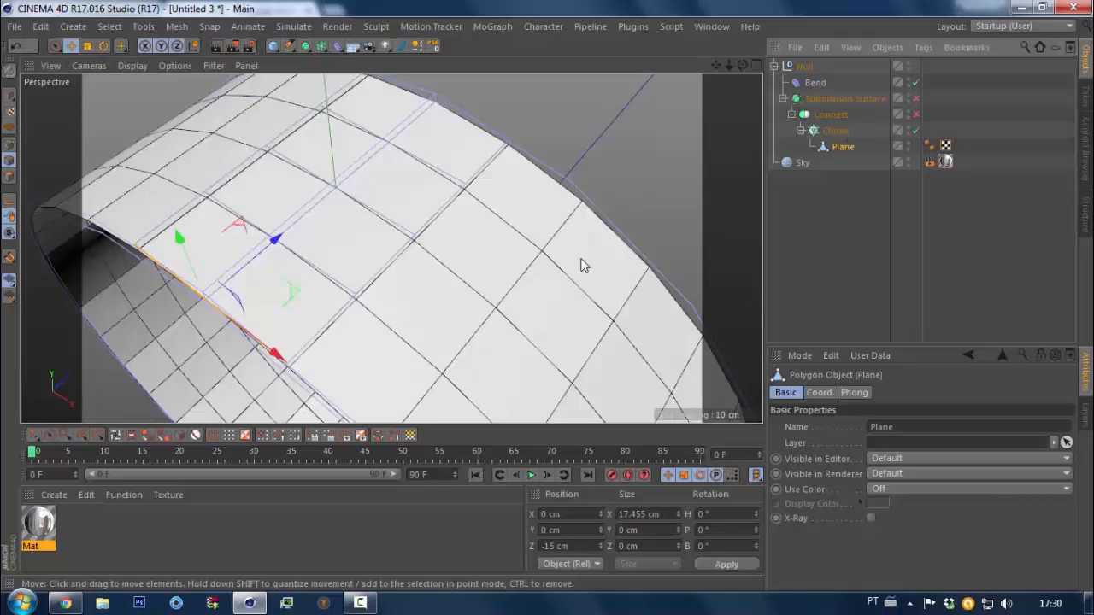
pyautogui.click(916, 129)
pyautogui.keyDown('shift'); pyautogui.click(464, 123); pyautogui.keyUp('shift')
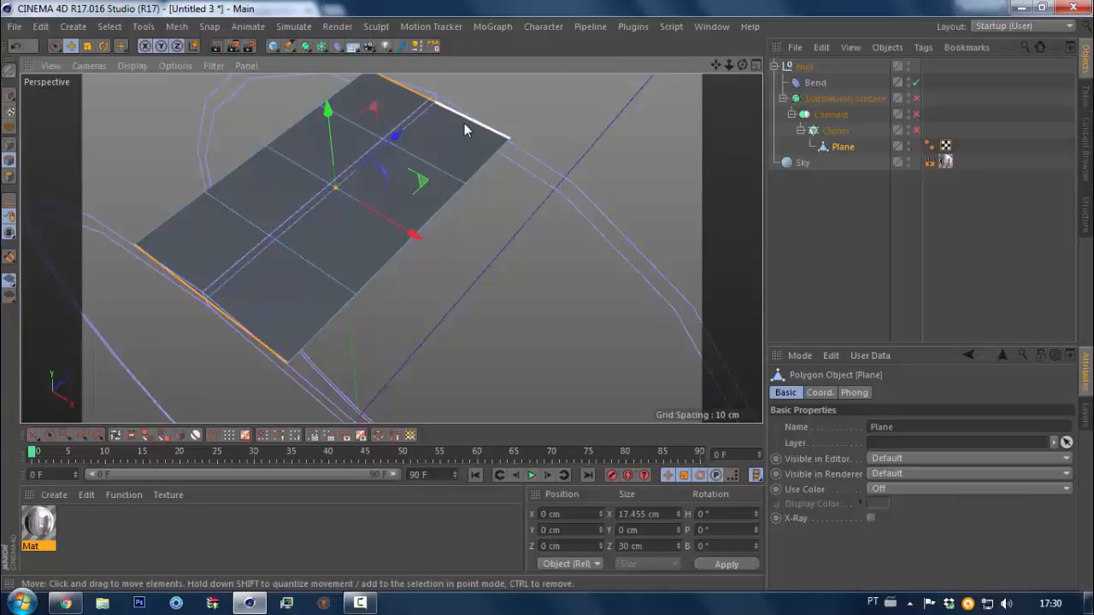
# In the top view, delete the points of the Plane's positive-Z half
pyautogui.middleClick(501, 124)
pyautogui.middleClick(501, 125)
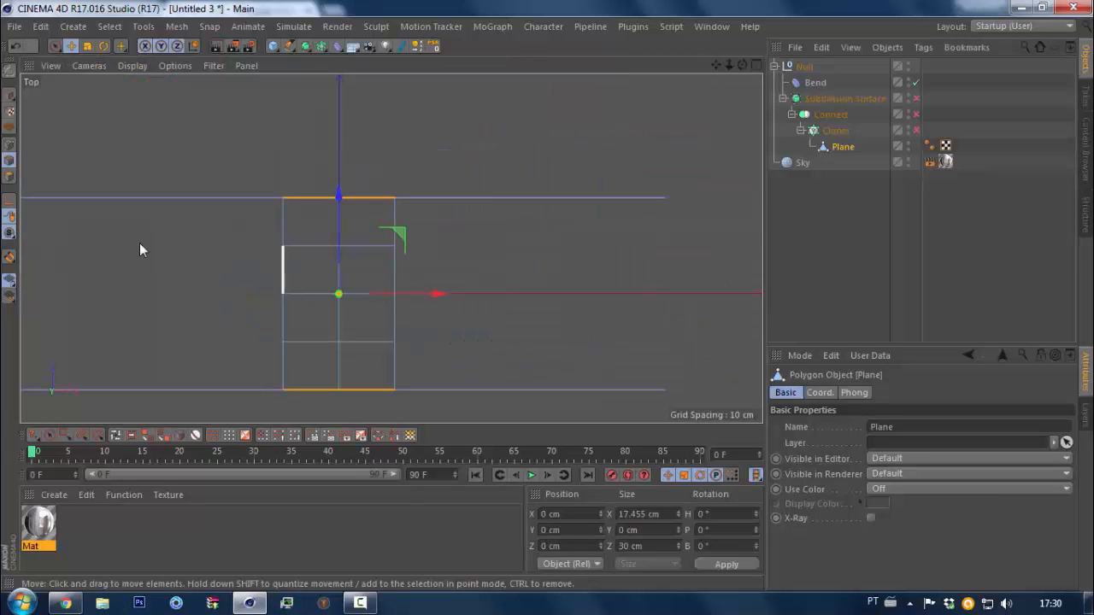
pyautogui.click(432, 208)
pyautogui.press('9')
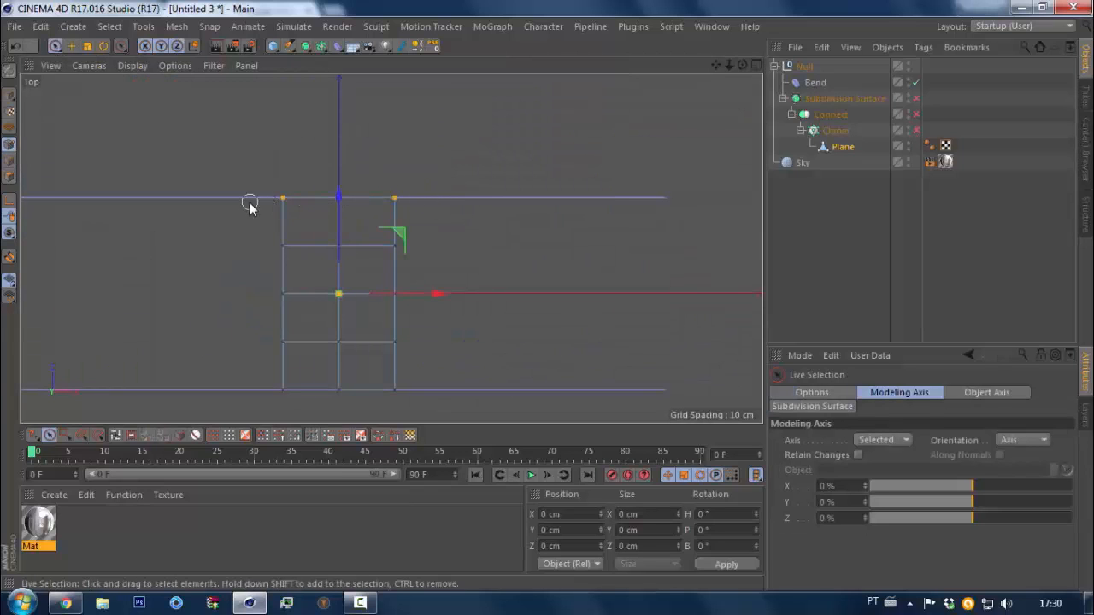
pyautogui.press('Delete')
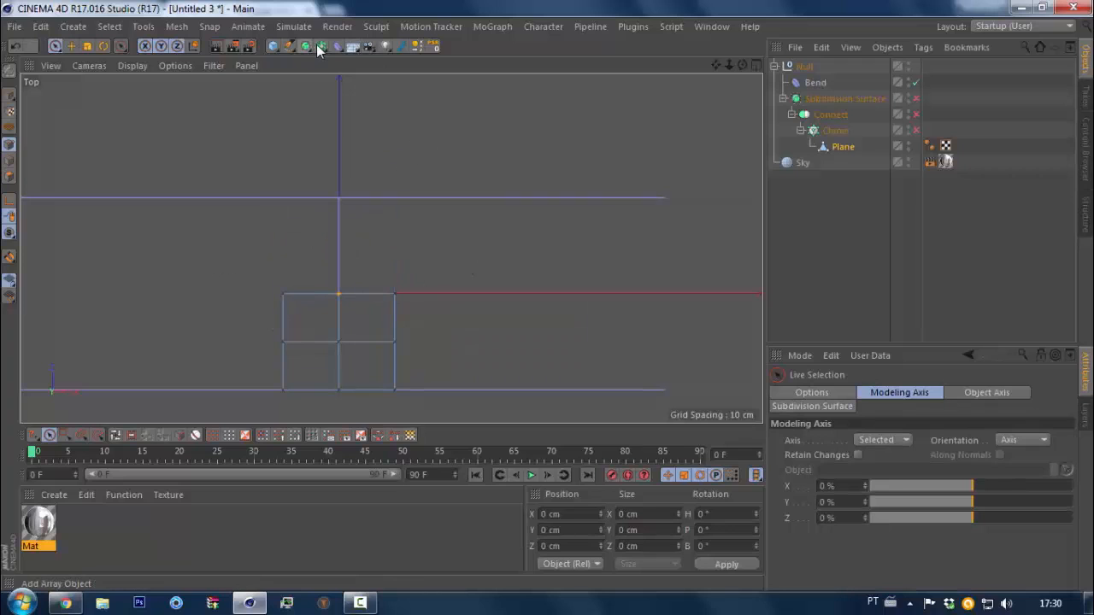
# Place the half Plane inside a Symmetry object, set its mirror plane to XY, and return to the perspective view
pyautogui.moveTo(320, 50); pyautogui.dragTo(488, 130)
pyautogui.scroll(-3, 407, 223)
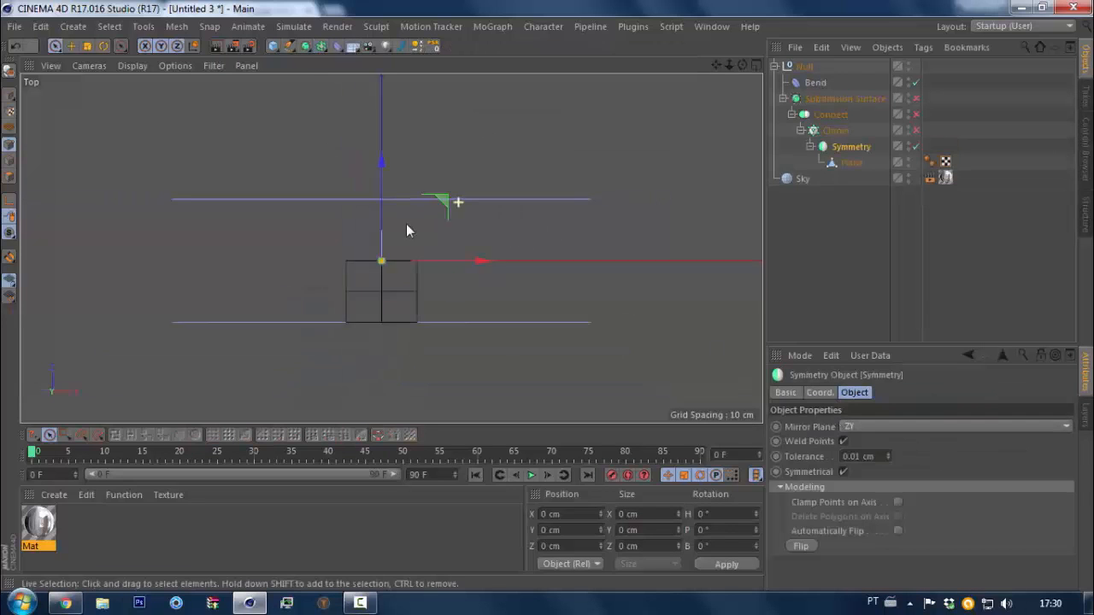
pyautogui.click(957, 425)
pyautogui.click(916, 441)
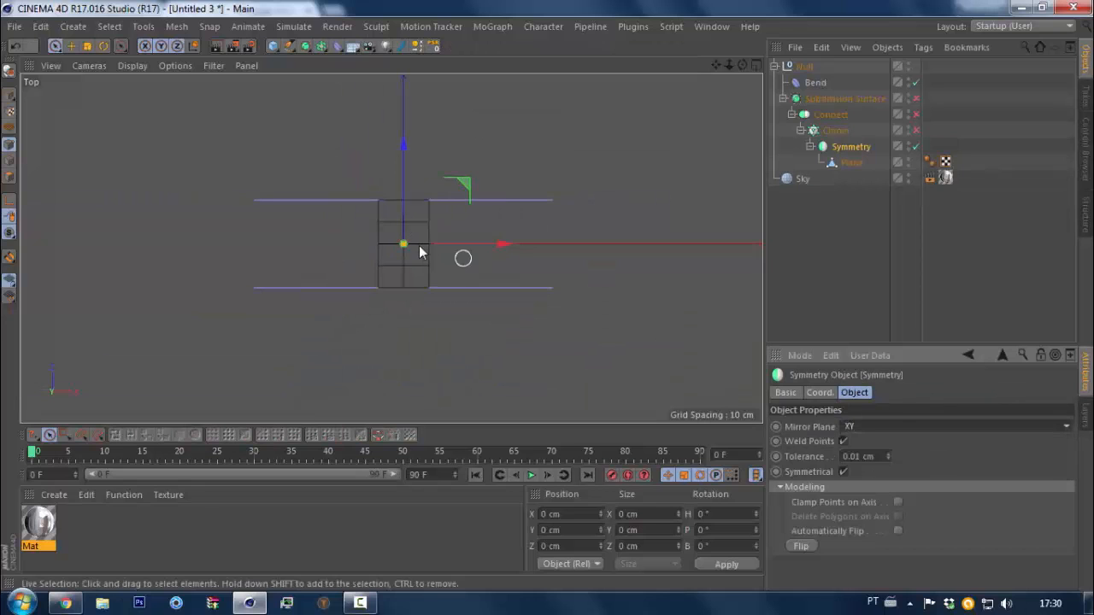
pyautogui.middleClick(422, 244)
pyautogui.middleClick(270, 164)
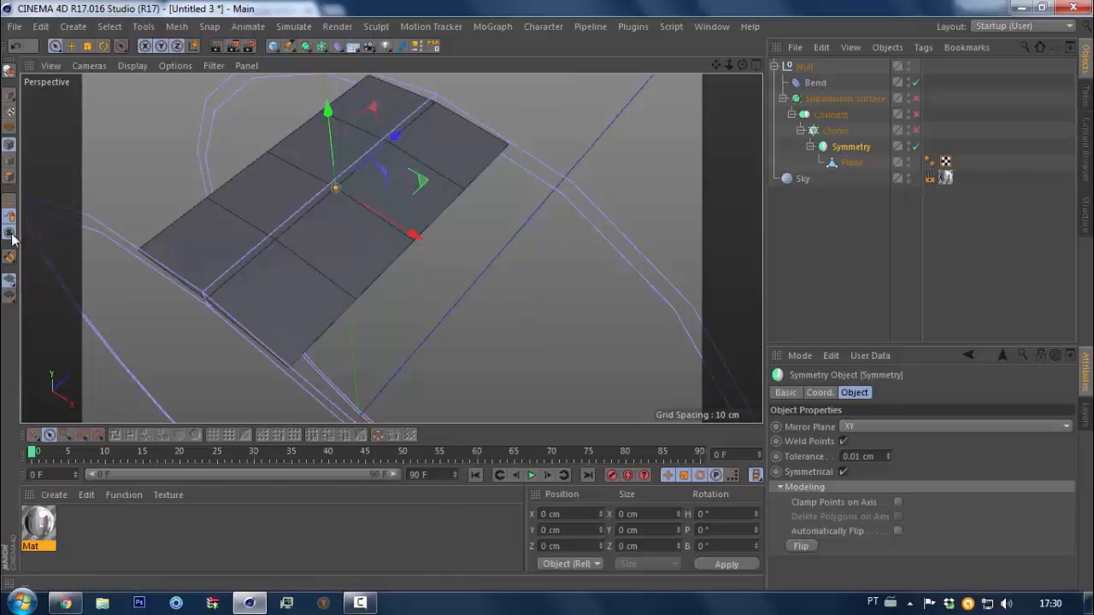
# Move the Plane's outer edge along X to about 7.1 cm and re-enable the Cloner
pyautogui.press('e')
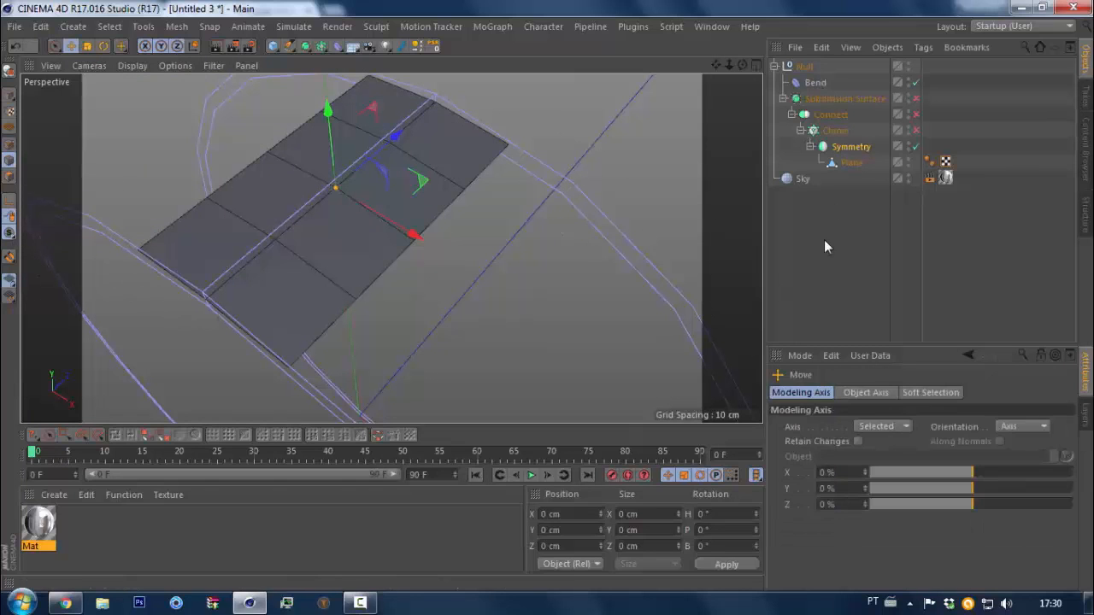
pyautogui.click(851, 162)
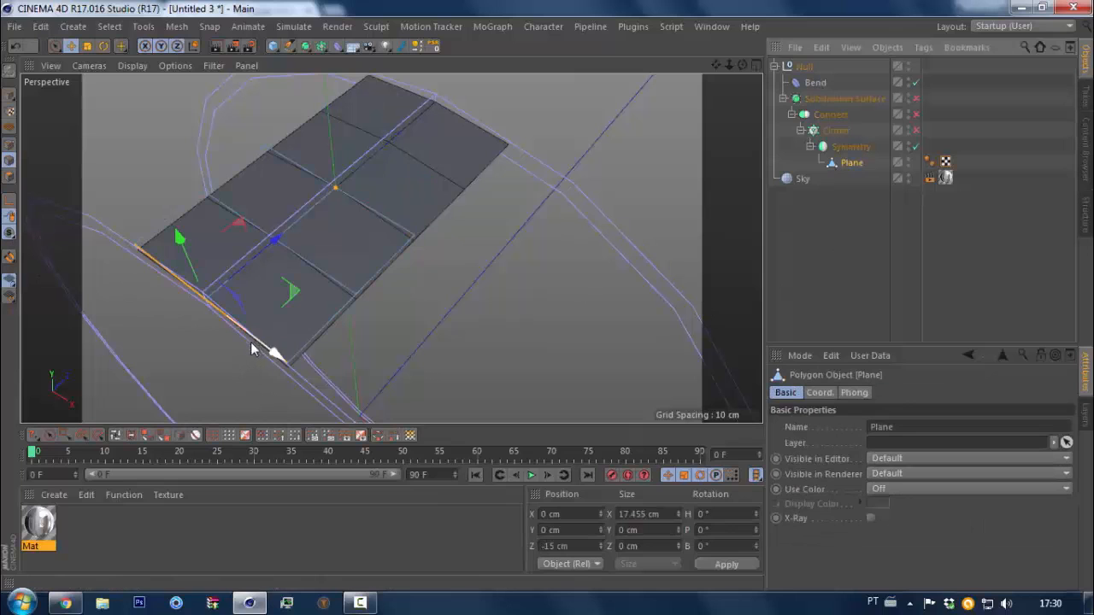
pyautogui.moveTo(272, 355); pyautogui.dragTo(346, 411)
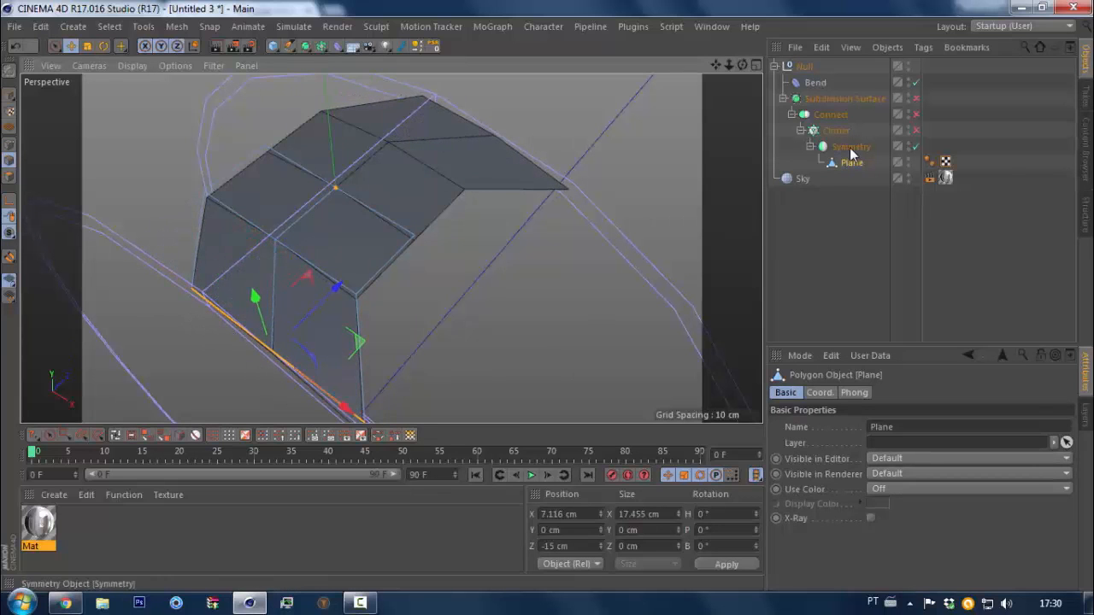
pyautogui.click(915, 130)
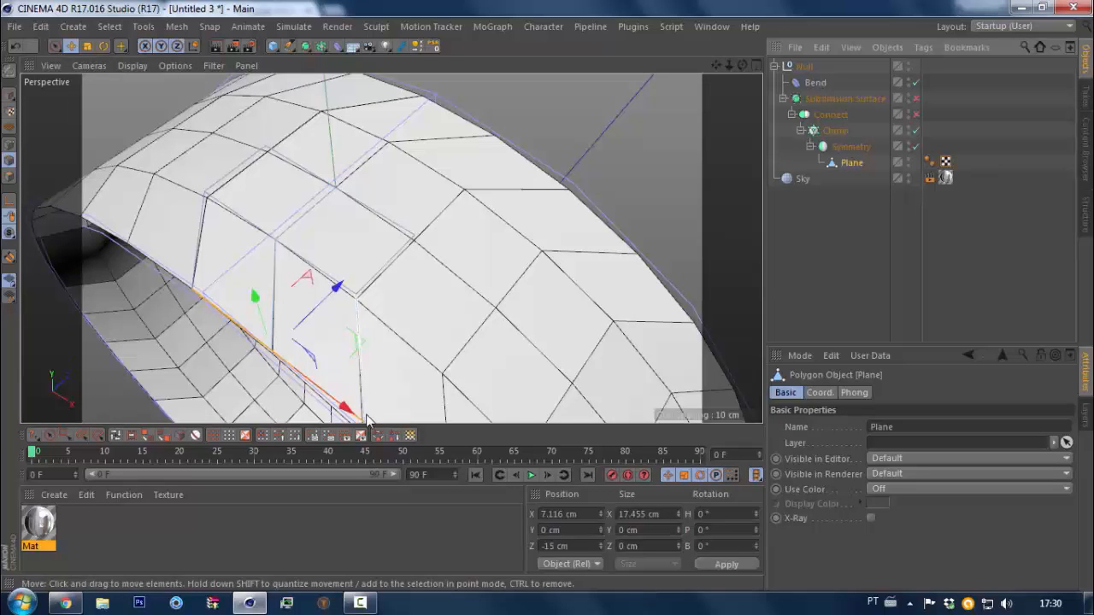
# Slide the Plane's outer edge back to about -1.8 cm on X and compare the ring in the other views
pyautogui.moveTo(348, 417)
pyautogui.mouseDown()
pyautogui.moveTo(261, 359)
pyautogui.moveTo(216, 342)
pyautogui.moveTo(275, 369)
pyautogui.moveTo(205, 341)
pyautogui.mouseUp()
pyautogui.scroll(-3, 189, 232)
pyautogui.keyDown('alt'); pyautogui.moveTo(190, 232); pyautogui.dragTo(393, 205); pyautogui.keyUp('alt')
pyautogui.scroll(5, 382, 140)
pyautogui.middleClick(380, 133)
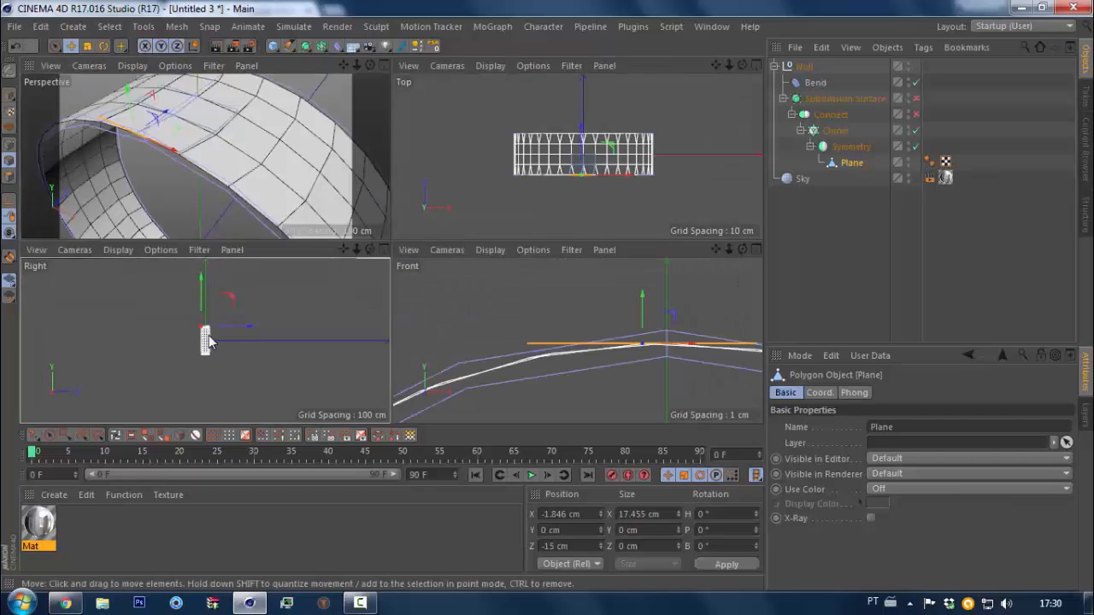
pyautogui.middleClick(351, 259)
pyautogui.middleClick(352, 259)
pyautogui.middleClick(208, 317)
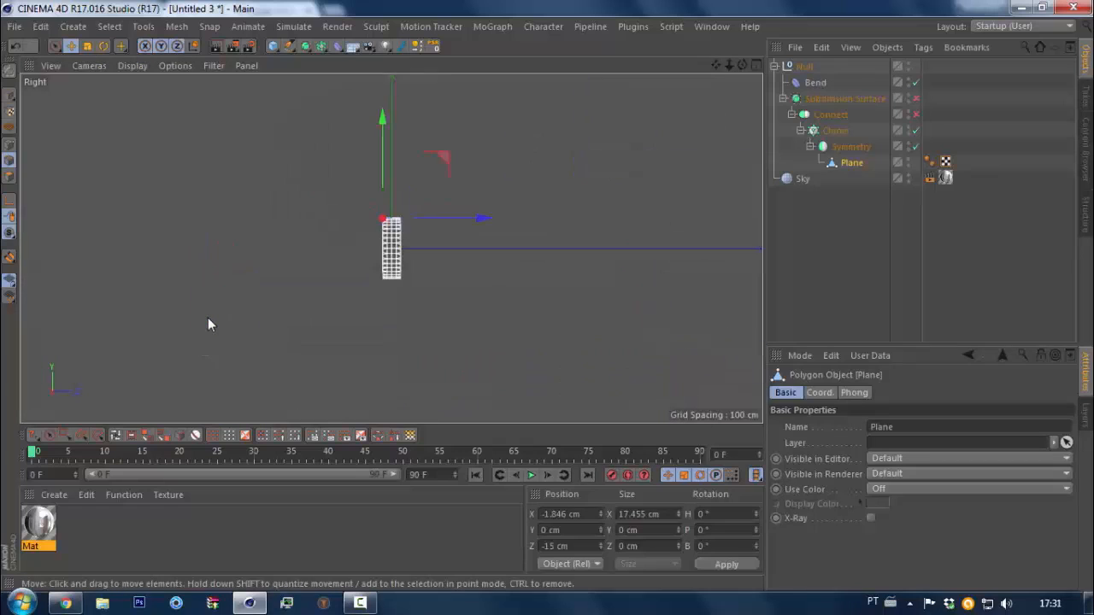
pyautogui.middleClick(208, 317)
pyautogui.middleClick(211, 322)
pyautogui.middleClick(211, 322)
pyautogui.scroll(5, 205, 329)
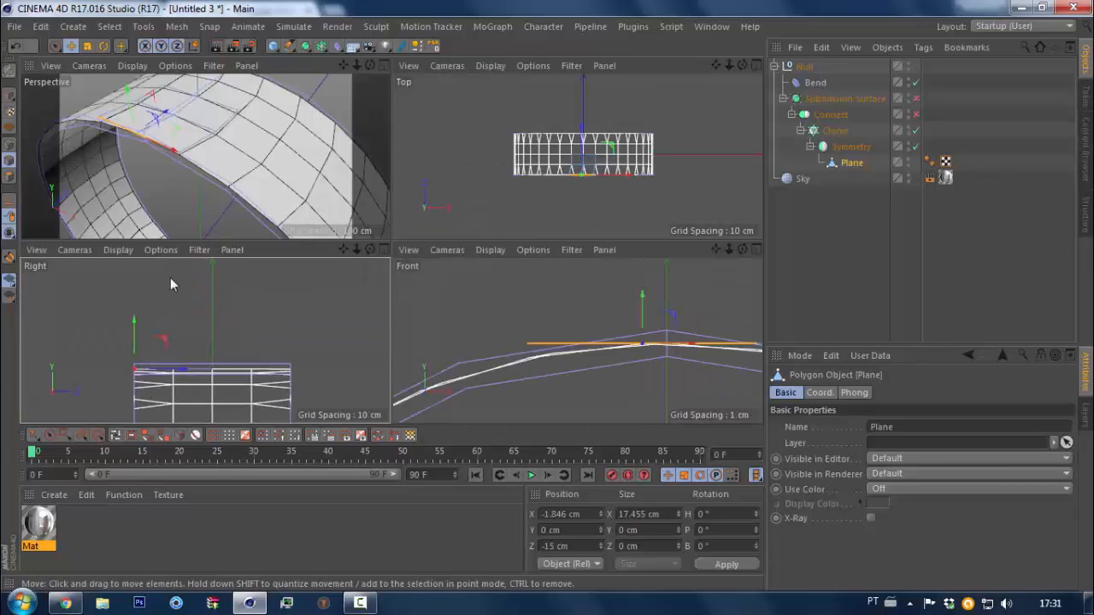
# Slide the Plane's outer edge back and forth along X, leaving it at about 6.2 cm
pyautogui.moveTo(176, 155); pyautogui.dragTo(331, 205)
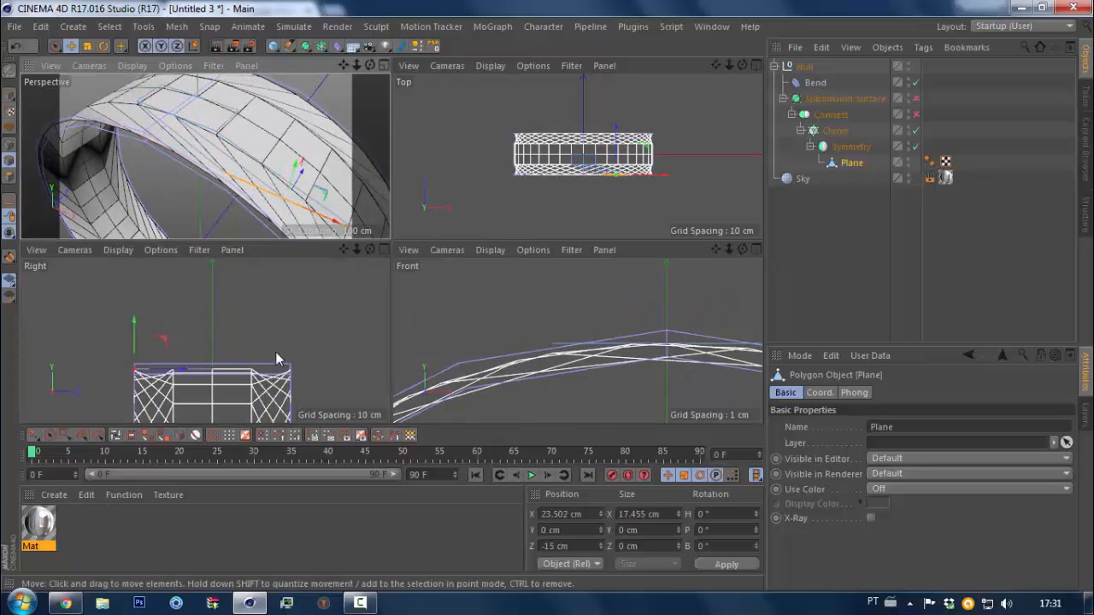
pyautogui.keyDown('alt'); pyautogui.moveTo(183, 121); pyautogui.dragTo(224, 133); pyautogui.keyUp('alt')
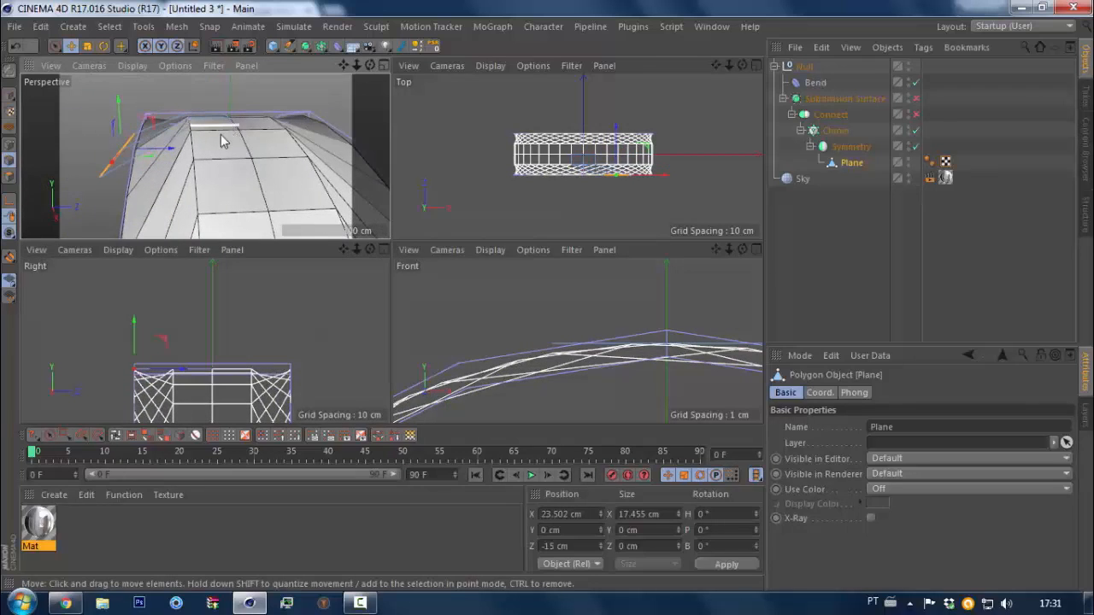
pyautogui.moveTo(174, 169); pyautogui.dragTo(318, 303)
# Shift the Plane's edge along the mirror line to about 9.8 cm on X in the enlarged perspective view
pyautogui.scroll(3, 154, 149)
pyautogui.middleClick(155, 150)
pyautogui.scroll(-5, 309, 254)
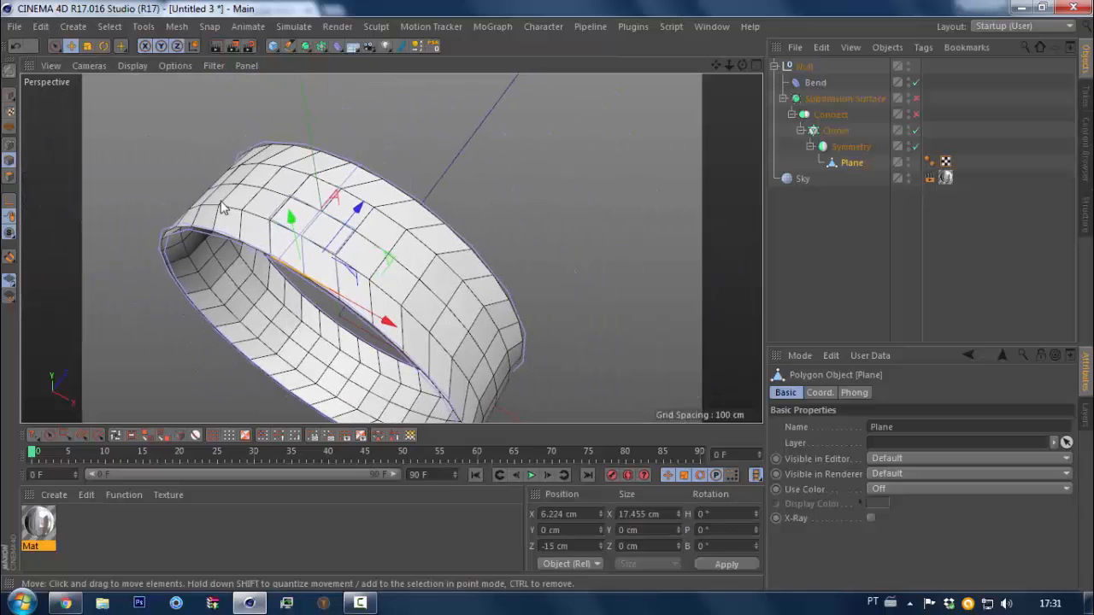
pyautogui.moveTo(316, 216); pyautogui.dragTo(434, 262)
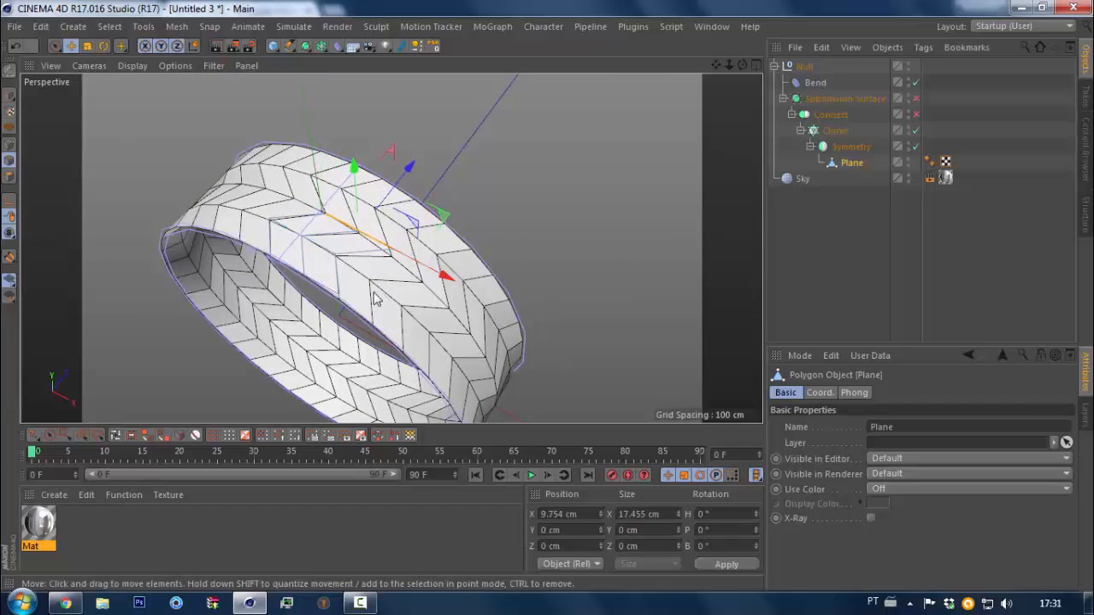
# Enable the Connect object that joins the ring's clones
pyautogui.keyDown('alt'); pyautogui.moveTo(369, 292); pyautogui.dragTo(313, 270); pyautogui.keyUp('alt')
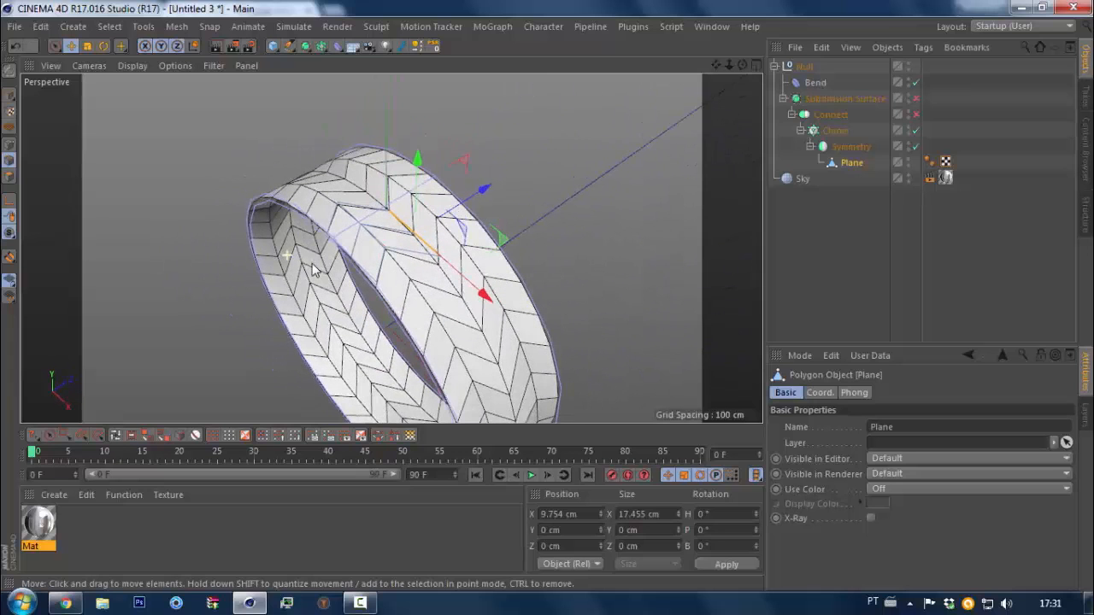
pyautogui.click(915, 114)
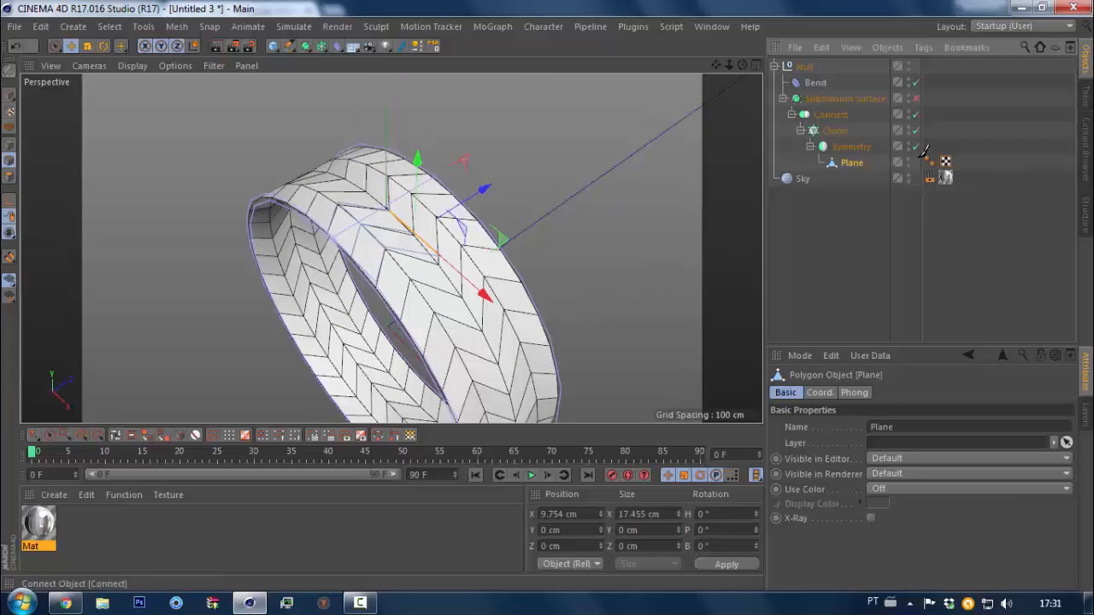
pyautogui.scroll(4, 401, 224)
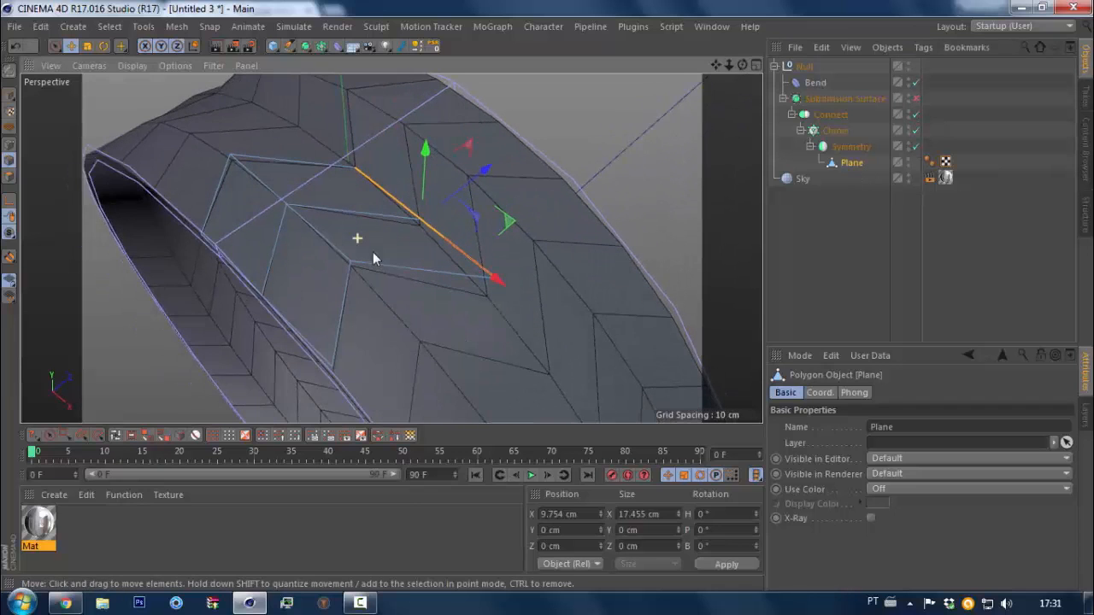
# Try a Chamfer bevel with one subdivision on the Plane's lengthwise middle edge, using an offset of about 1.97 cm
pyautogui.click(338, 256)
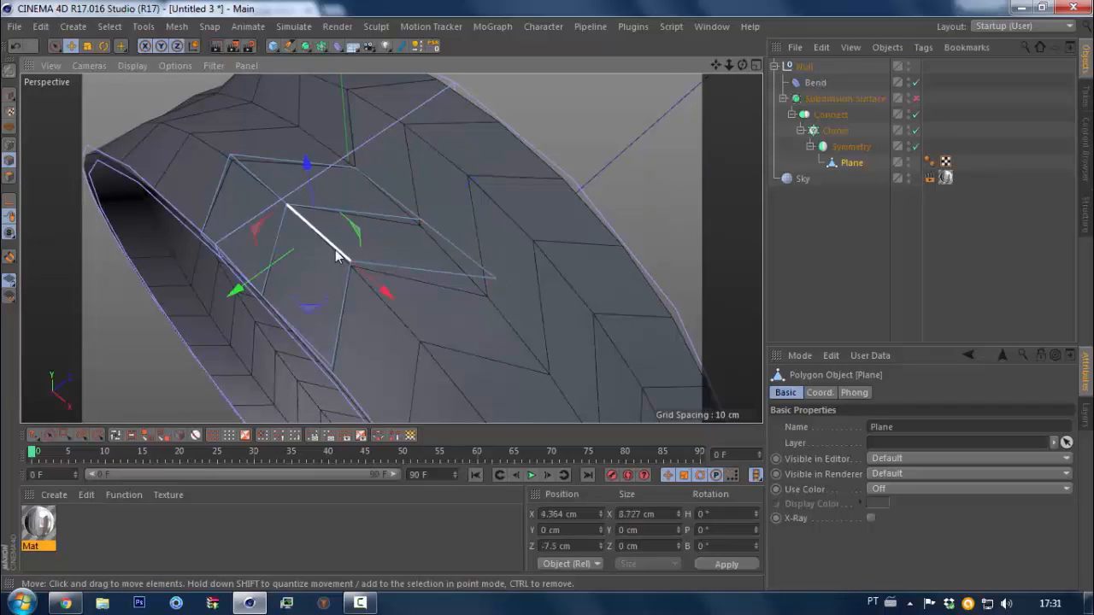
pyautogui.rightClick(488, 319)
pyautogui.click(523, 457)
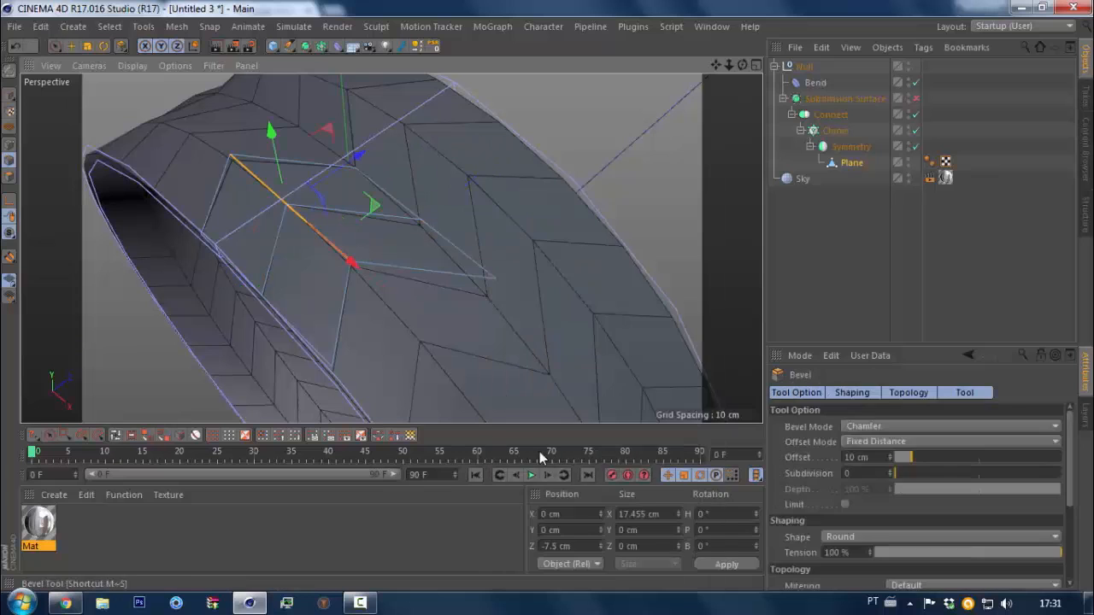
pyautogui.click(890, 472)
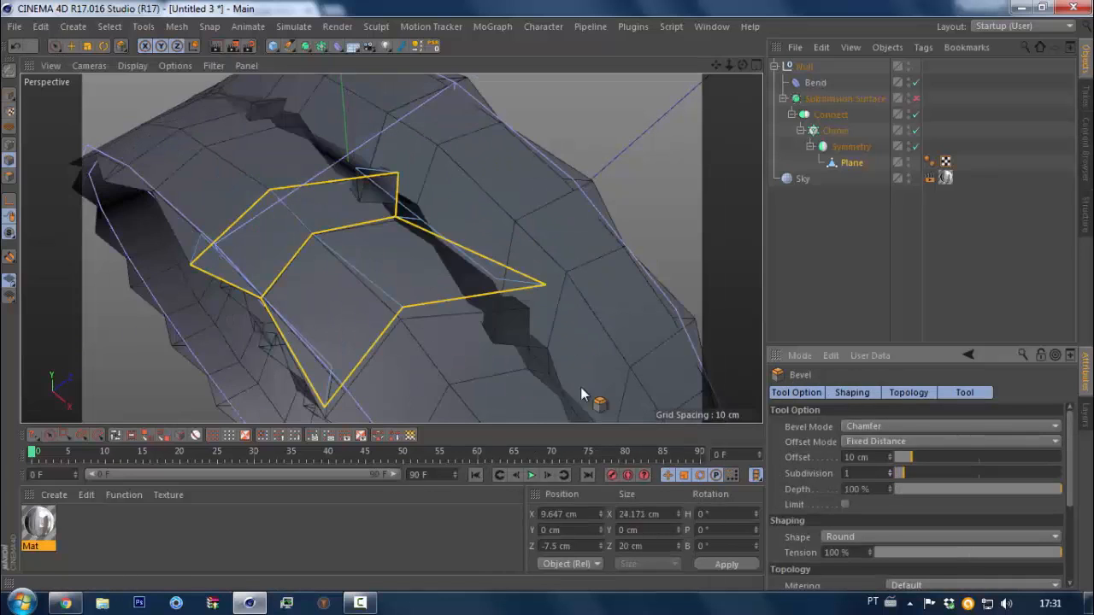
pyautogui.hotkey('ctrl', 'z')
pyautogui.moveTo(418, 328); pyautogui.dragTo(453, 328)
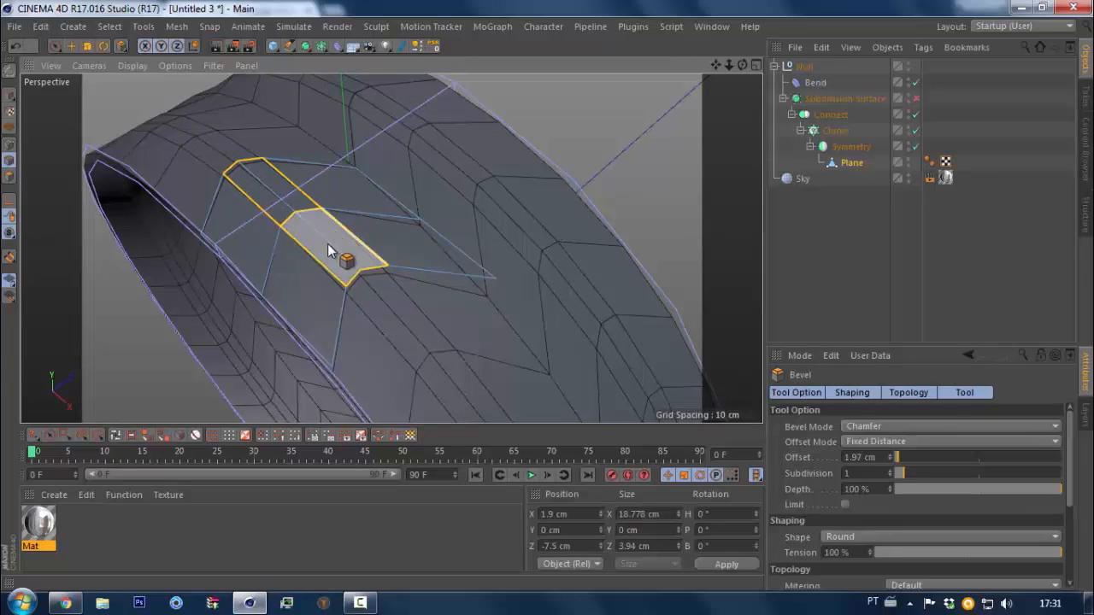
pyautogui.hotkey('ctrl', 'z')
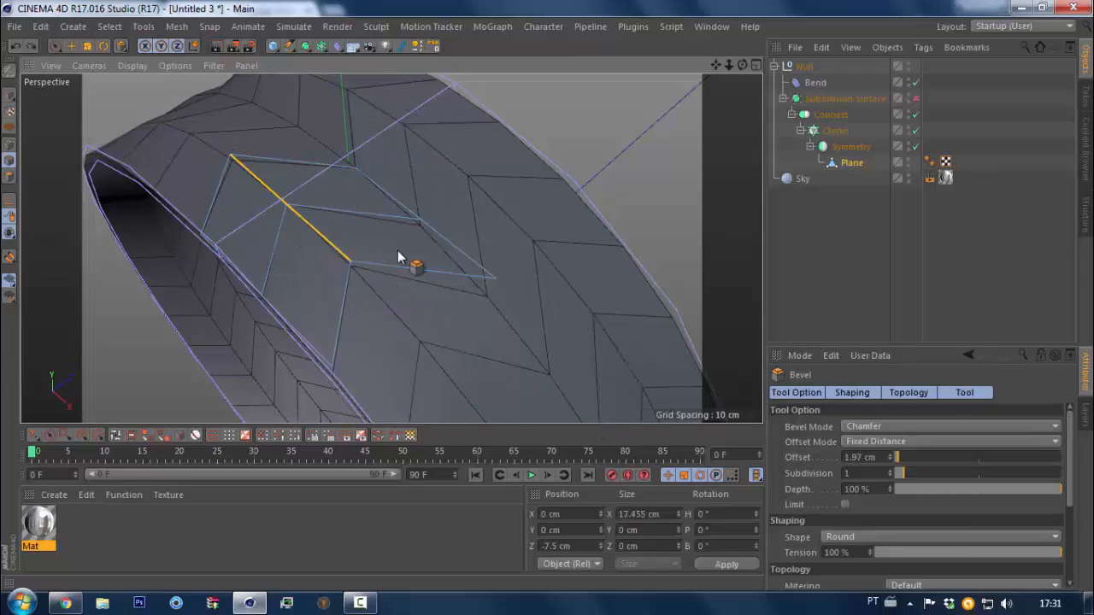
# Set the bevel mode to Solid and try an offset of about 1.8 cm on the Plane's lengthwise middle edge
pyautogui.click(851, 425)
pyautogui.click(852, 454)
pyautogui.moveTo(453, 299); pyautogui.dragTo(505, 299)
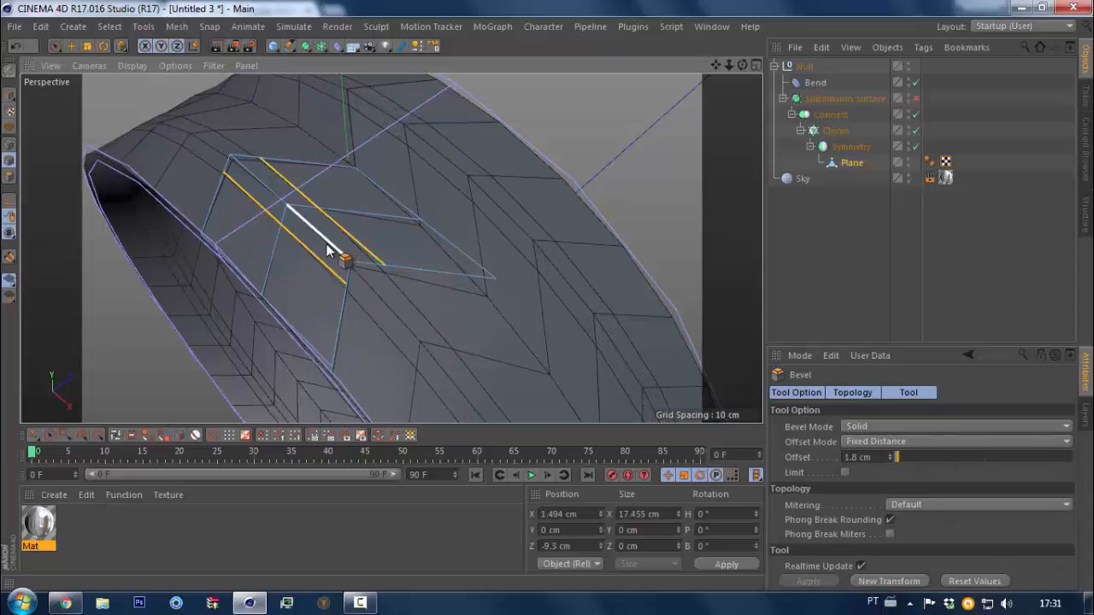
pyautogui.hotkey('ctrl', 'z')
# Add narrow Solid bevels along the Plane's mirror-line edge and its outer border edge
pyautogui.moveTo(406, 313); pyautogui.dragTo(614, 313)
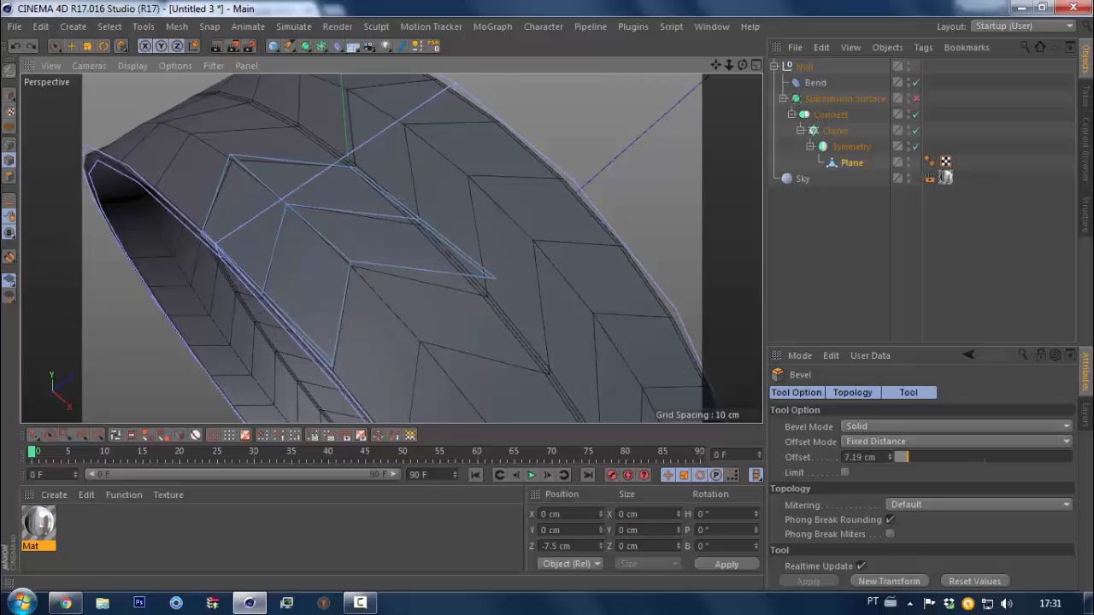
pyautogui.hotkey('ctrl', 'z')
pyautogui.hotkey('ctrl', 'z')
pyautogui.hotkey('ctrl', 'z')
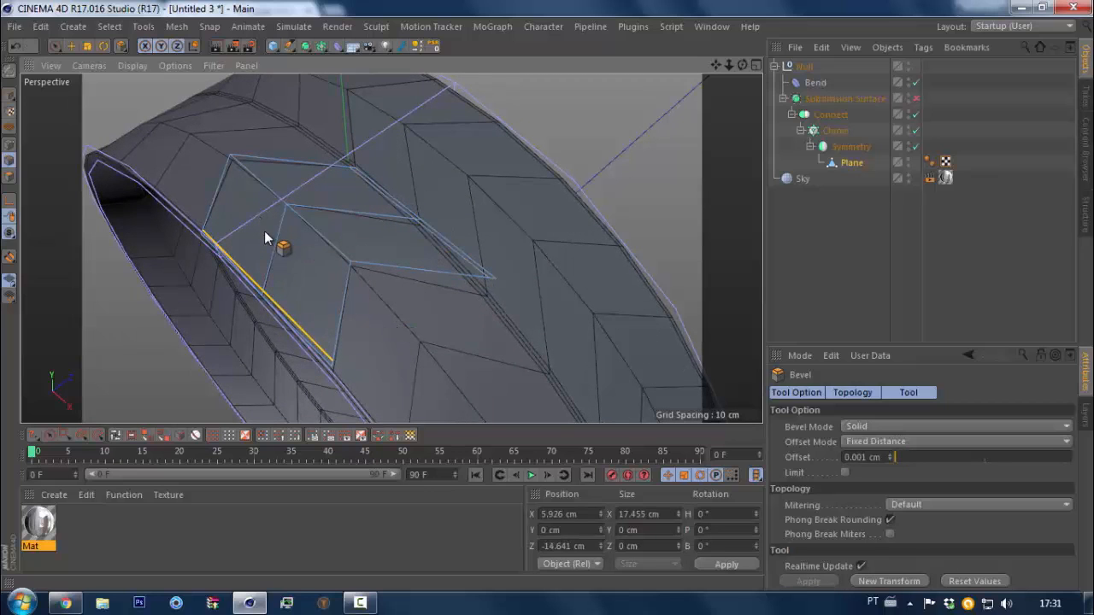
# Try a Solid fixed-distance bevel of about 5.09 cm on the Plane's middle crosswise chevron edges
pyautogui.doubleClick(279, 244)
pyautogui.moveTo(426, 338); pyautogui.dragTo(564, 338)
pyautogui.keyDown('alt'); pyautogui.moveTo(373, 266); pyautogui.dragTo(552, 345); pyautogui.keyUp('alt')
pyautogui.hotkey('ctrl', 'z')
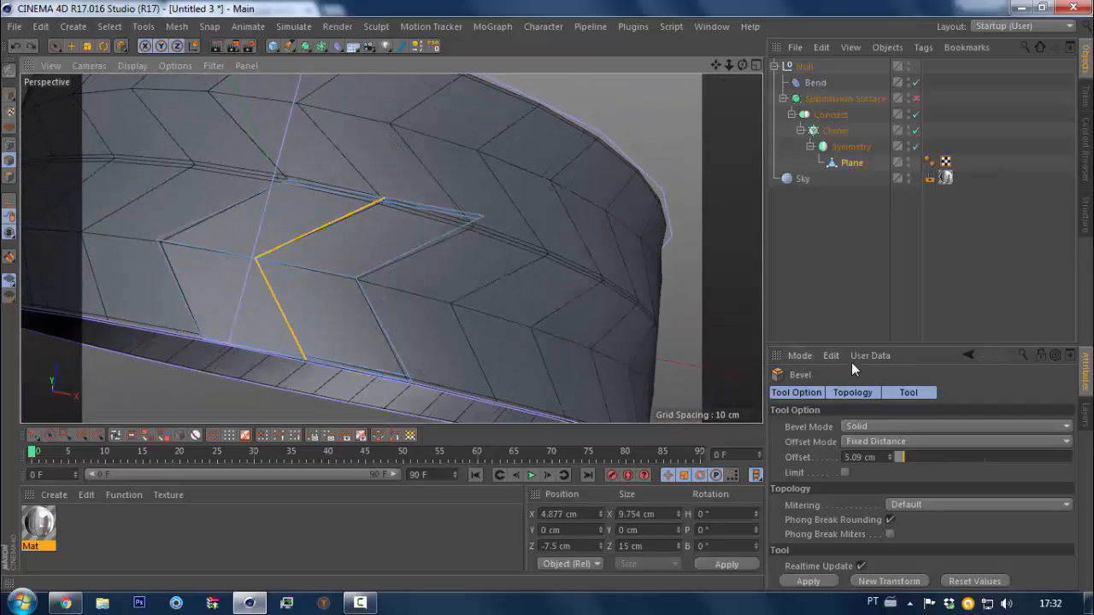
# Bevel the Plane's crosswise end edges in Solid mode with Proportional offset at about 92.96 %
pyautogui.click(867, 441)
pyautogui.click(869, 488)
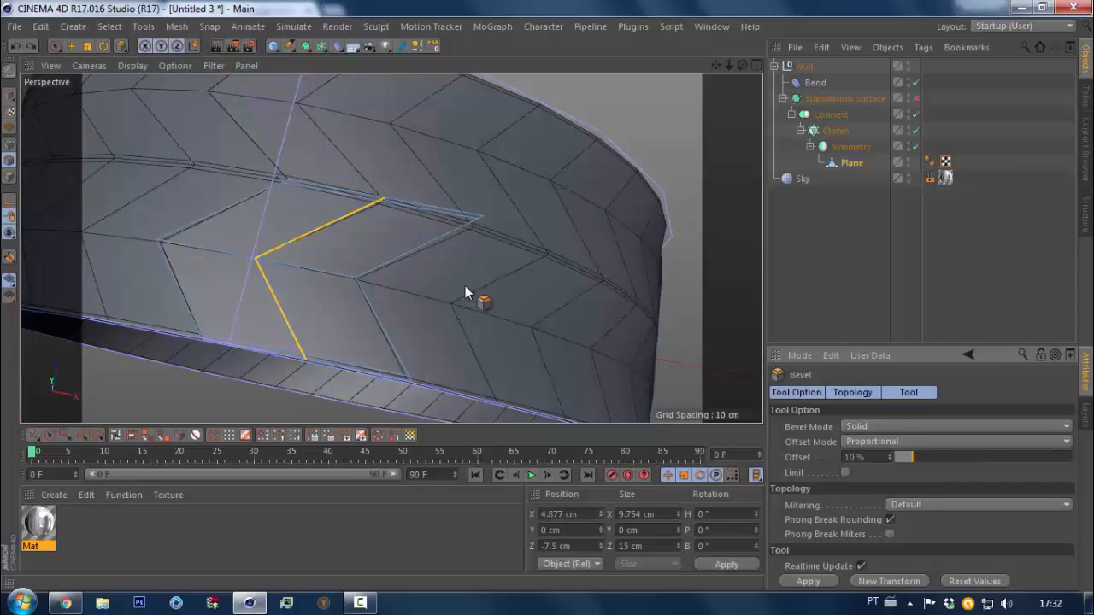
pyautogui.moveTo(896, 457); pyautogui.dragTo(1058, 457)
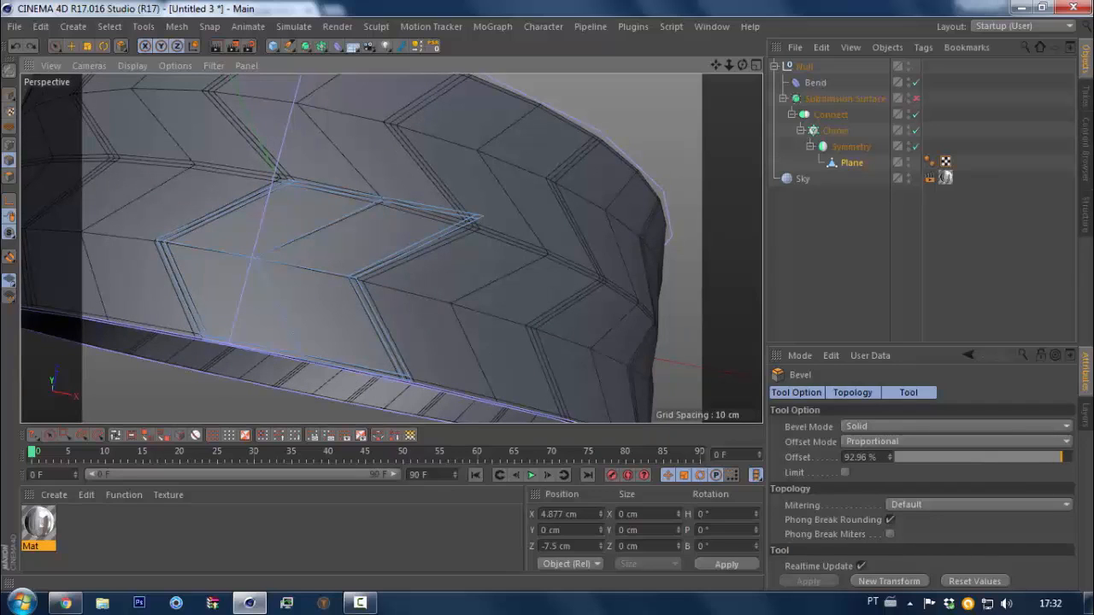
# Examine the added bevel loops from several sides of the ring and up close
pyautogui.keyDown('alt'); pyautogui.moveTo(405, 274); pyautogui.dragTo(360, 248); pyautogui.keyUp('alt')
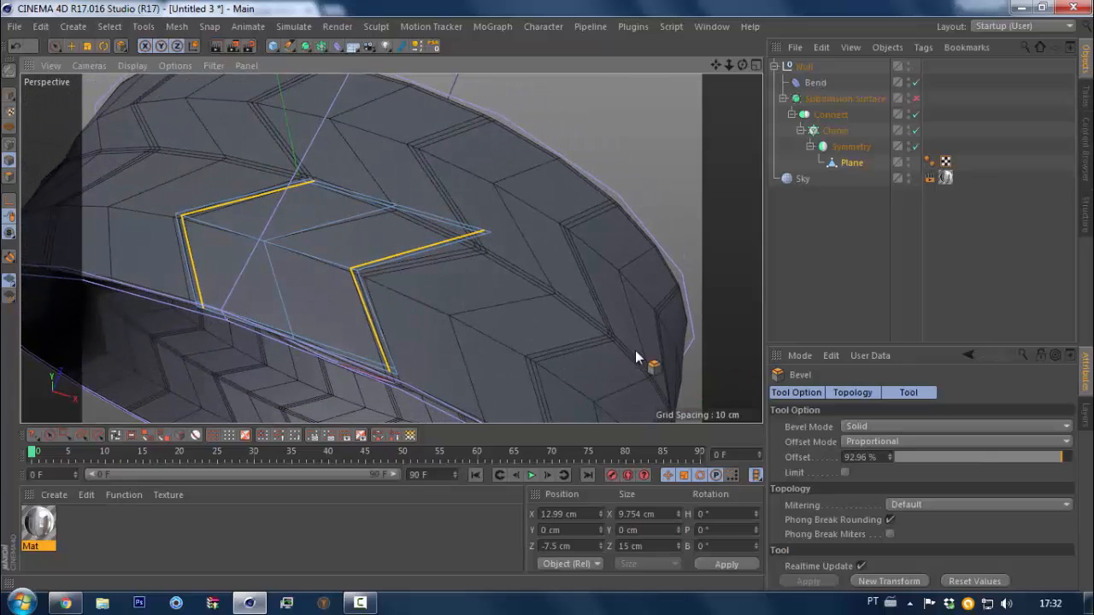
pyautogui.moveTo(579, 335)
pyautogui.keyDown('alt'); pyautogui.mouseDown()
pyautogui.moveTo(464, 333)
pyautogui.moveTo(579, 323)
pyautogui.mouseUp(); pyautogui.keyUp('alt')
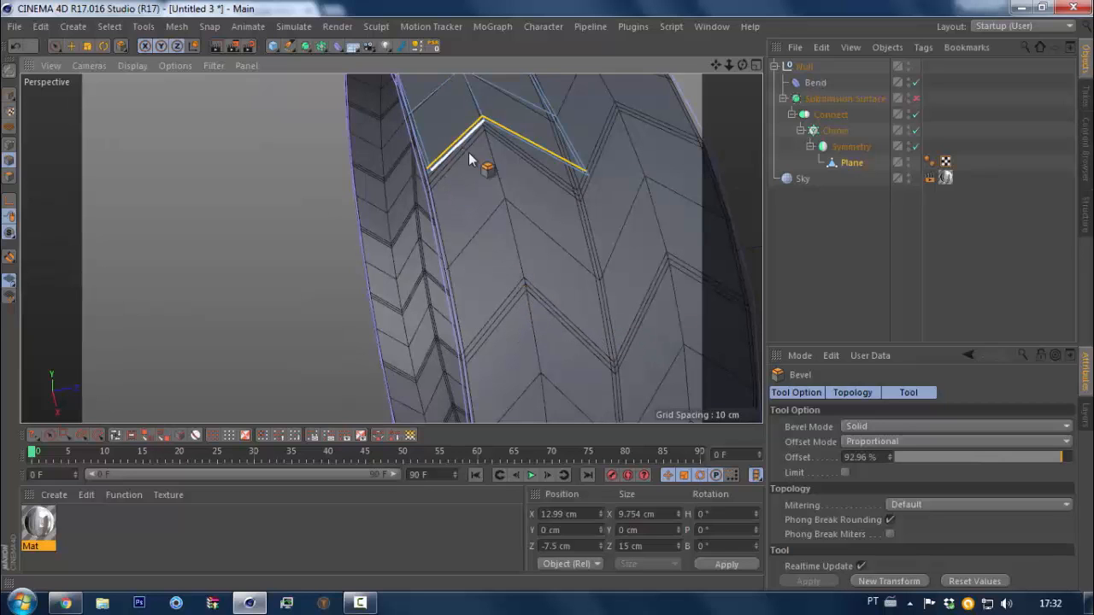
pyautogui.keyDown('alt'); pyautogui.moveTo(469, 161); pyautogui.dragTo(481, 156); pyautogui.keyUp('alt')
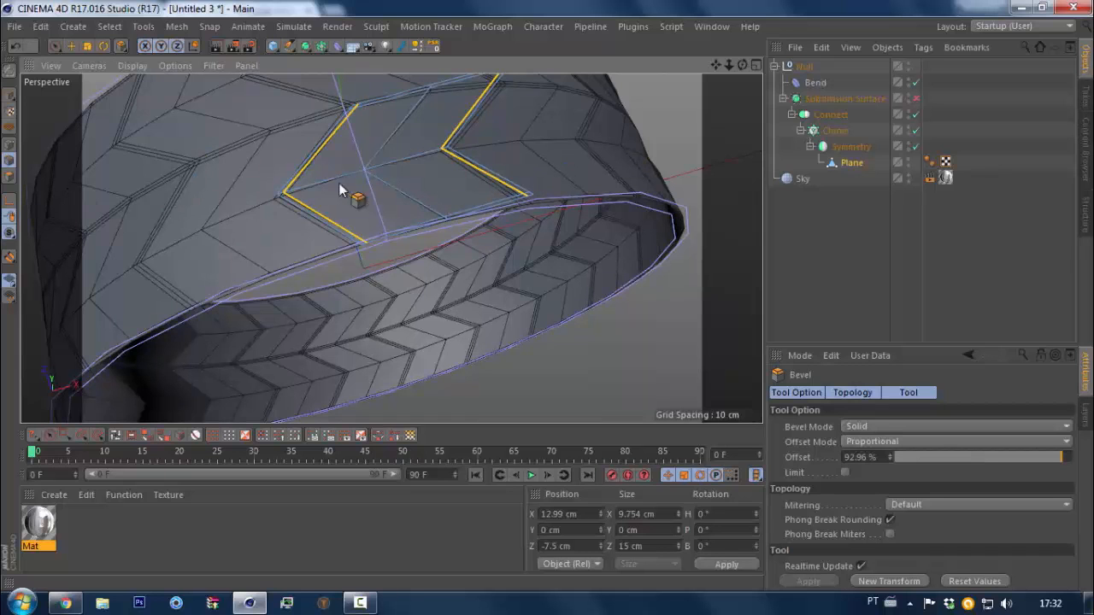
pyautogui.keyDown('alt'); pyautogui.moveTo(350, 184); pyautogui.dragTo(376, 230); pyautogui.keyUp('alt')
pyautogui.scroll(8, 431, 166)
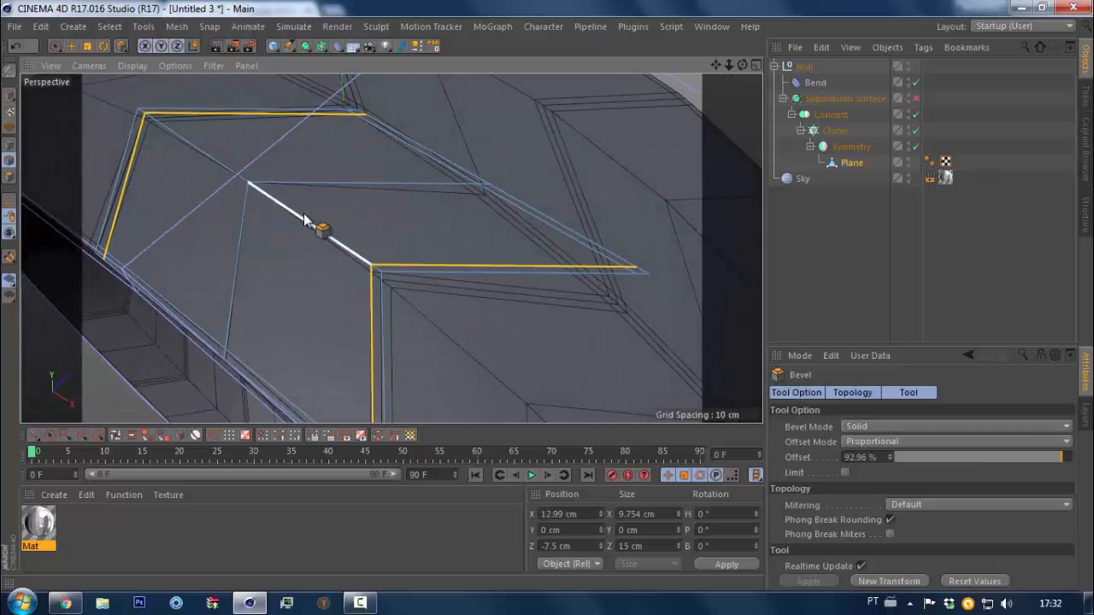
pyautogui.scroll(-4, 301, 217)
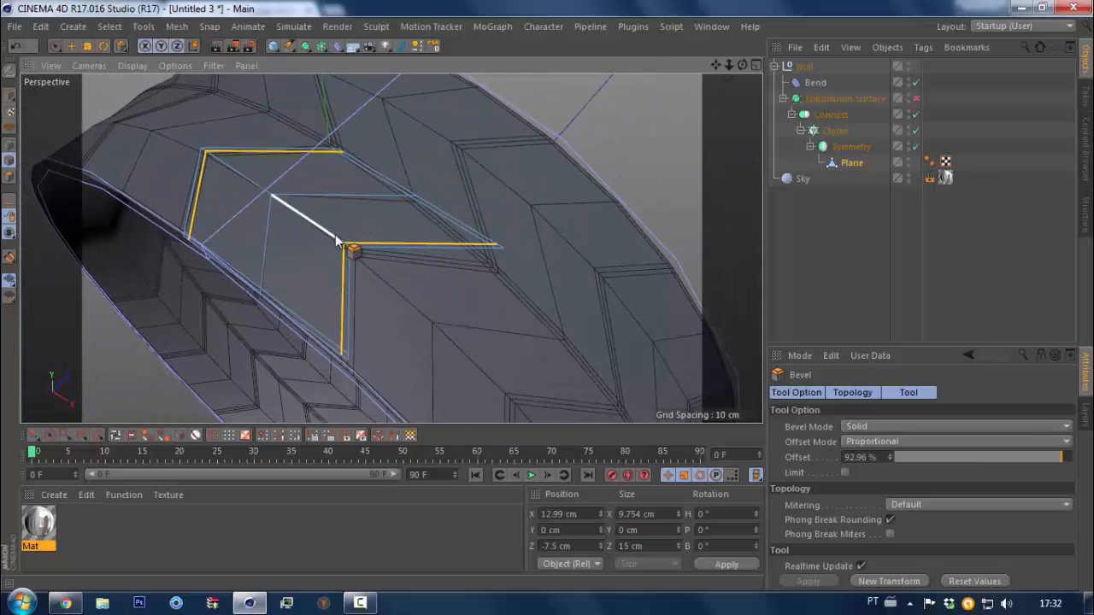
# Disable the Cloner to isolate the mirrored Plane segment, keeping Symmetry enabled
pyautogui.click(10, 177)
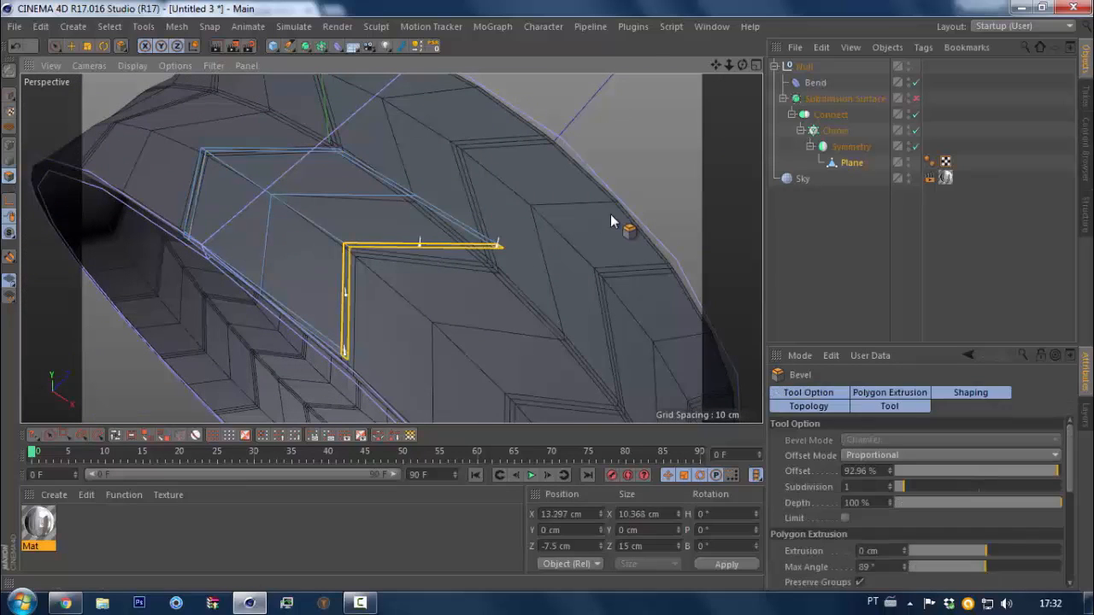
pyautogui.click(916, 146)
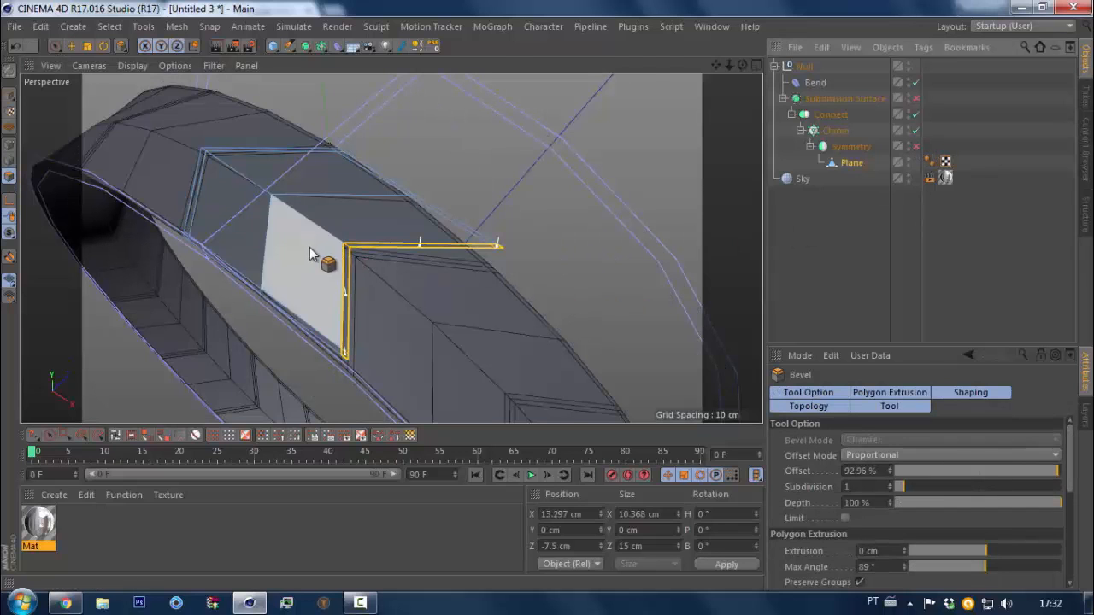
pyautogui.press('space')
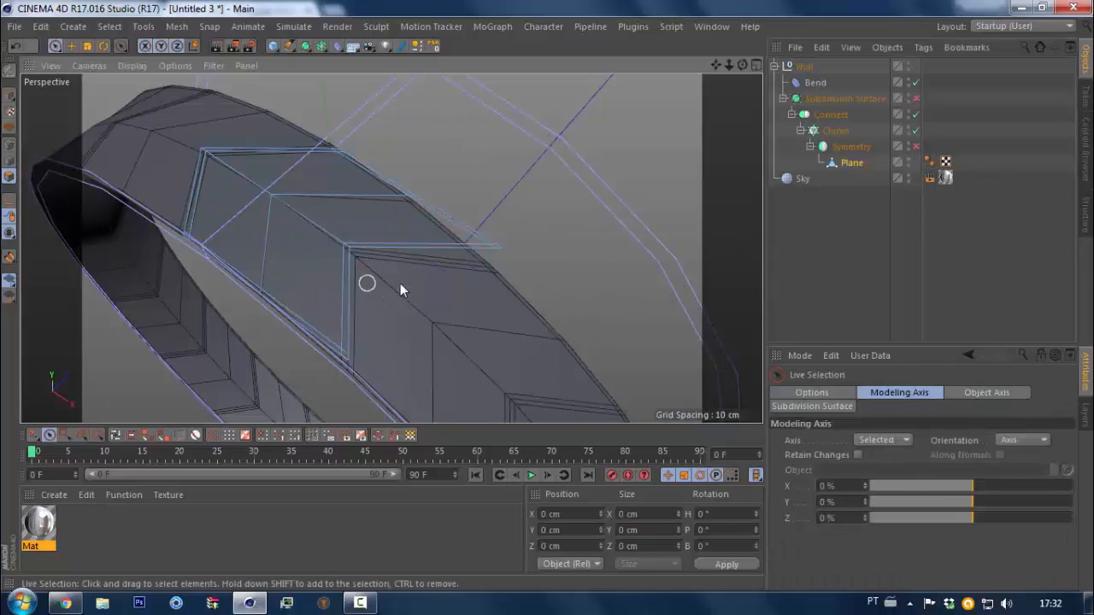
pyautogui.click(915, 146)
pyautogui.click(916, 130)
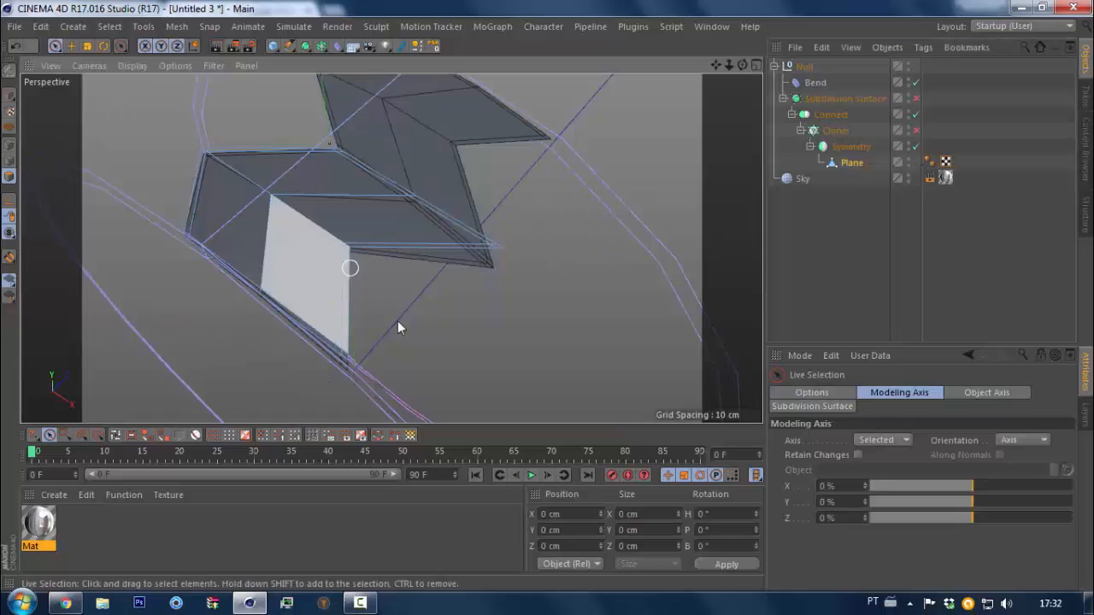
pyautogui.keyDown('alt'); pyautogui.moveTo(196, 231); pyautogui.dragTo(203, 242); pyautogui.keyUp('alt')
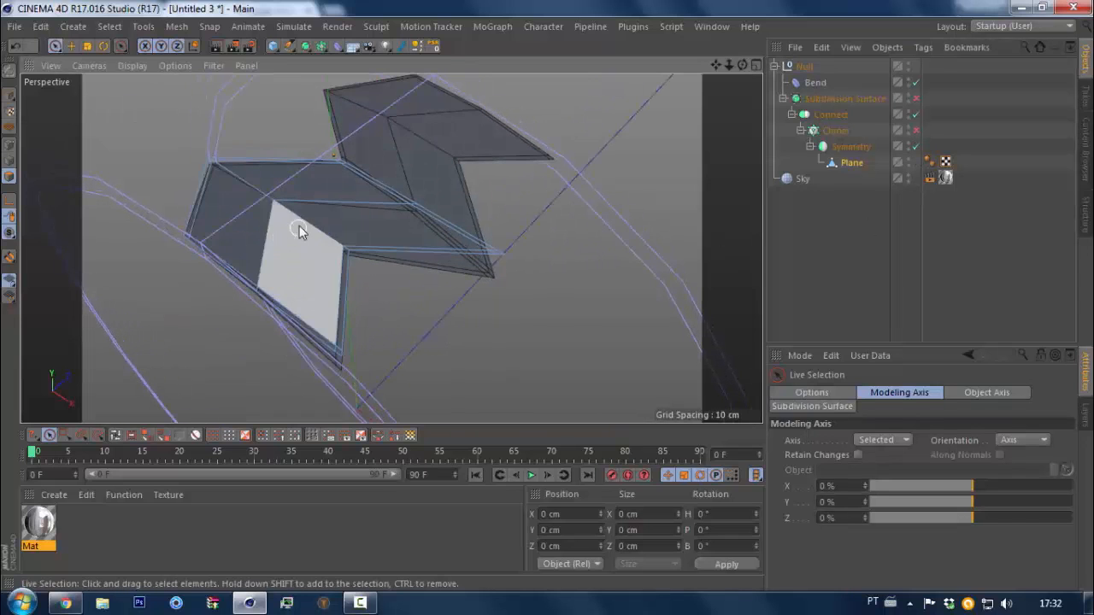
pyautogui.keyDown('alt'); pyautogui.moveTo(300, 225); pyautogui.dragTo(303, 237); pyautogui.keyUp('alt')
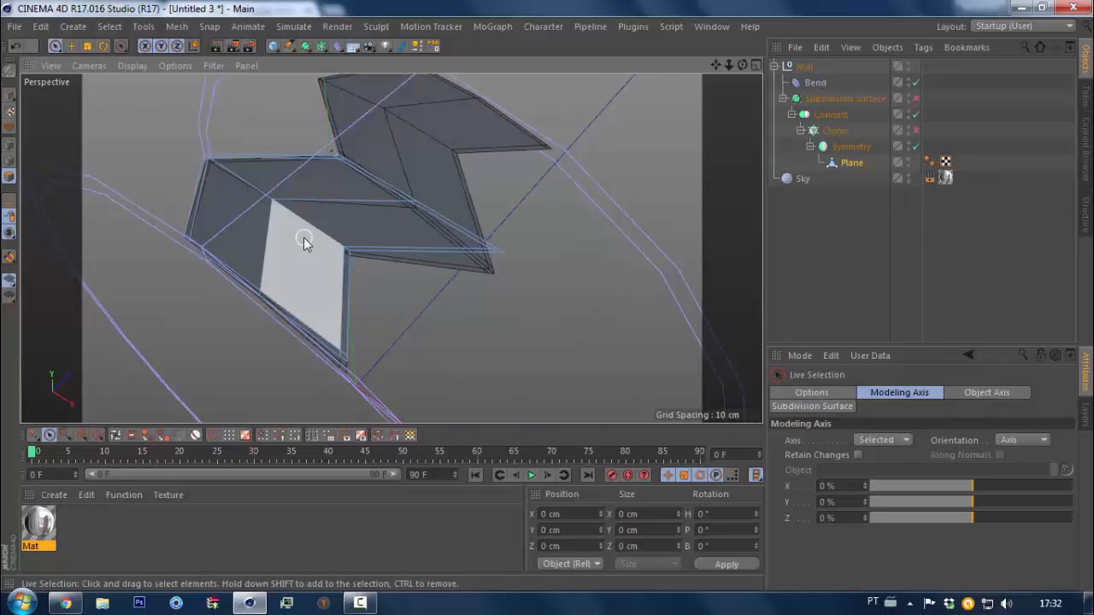
# Select the Plane's two middle crosswise chevron edges in edge mode
pyautogui.click(12, 149)
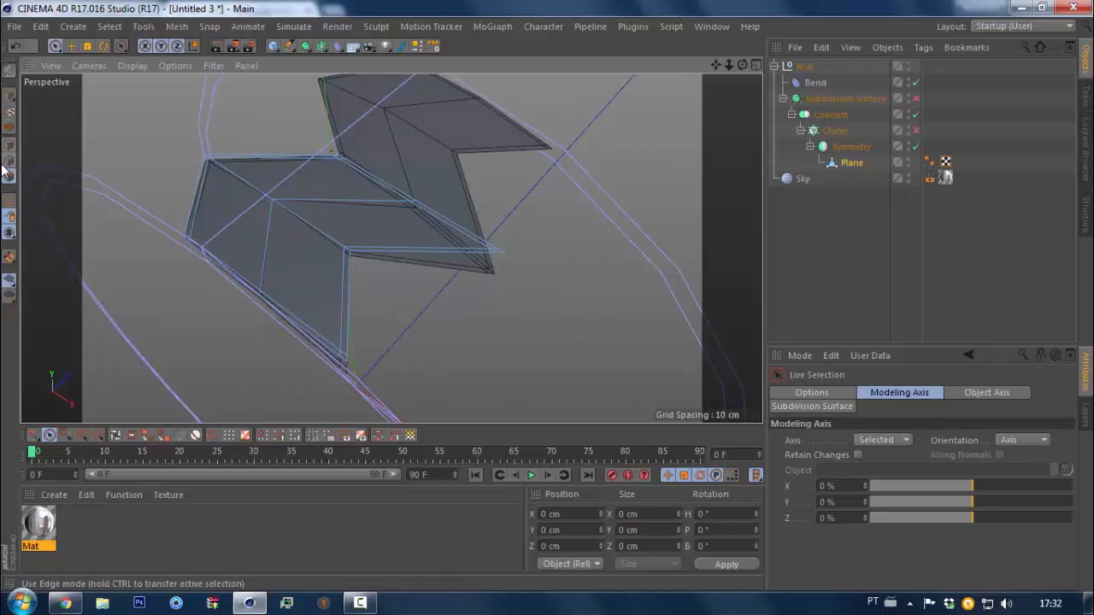
pyautogui.click(346, 251)
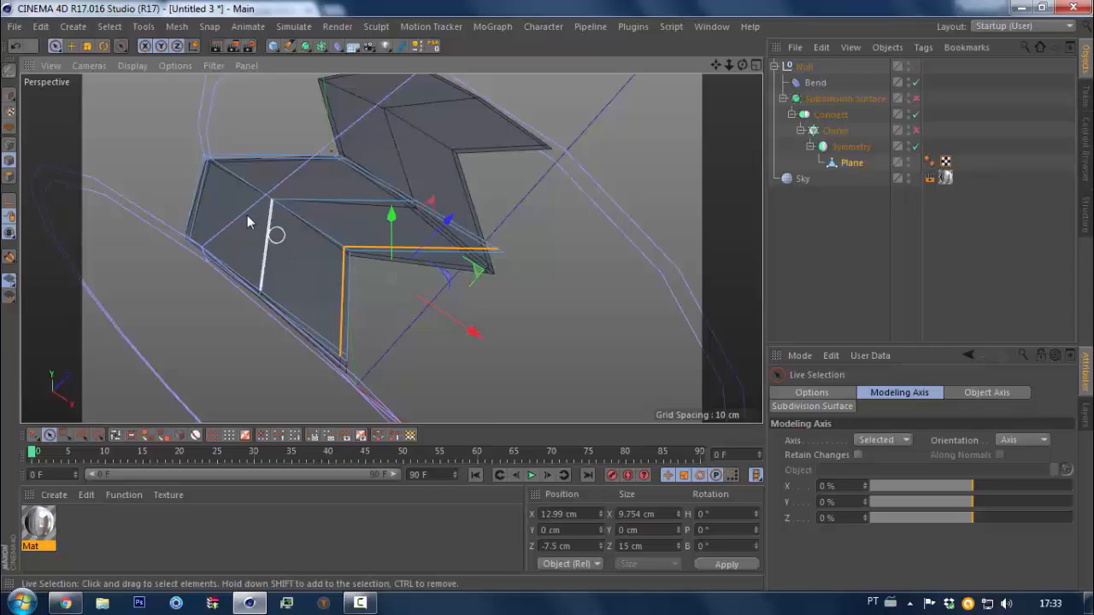
pyautogui.press('e')
pyautogui.click(267, 246)
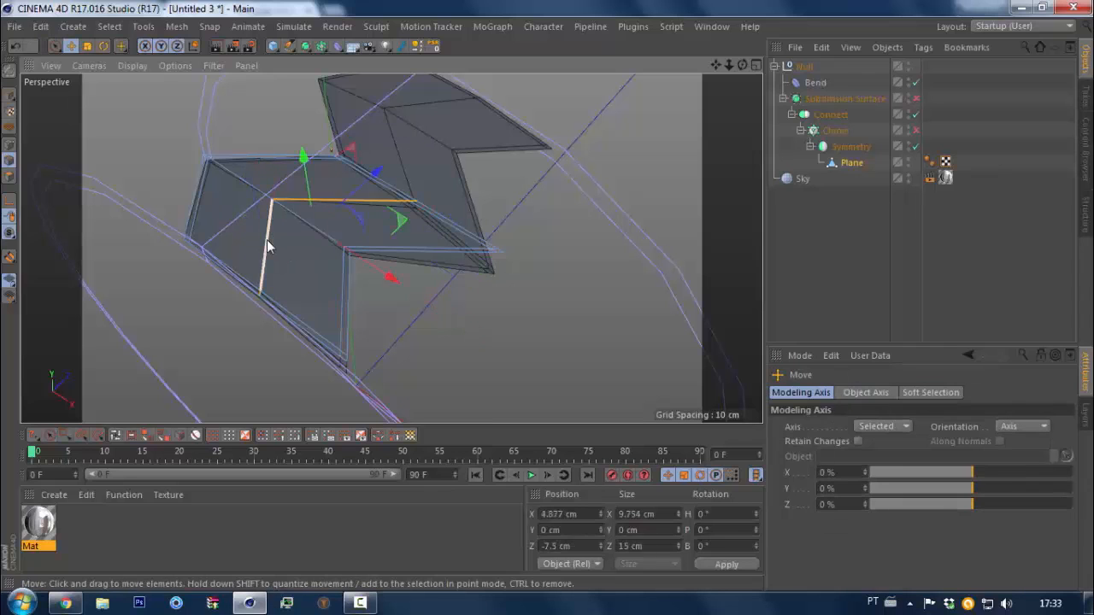
# Try a Chamfer bevel with one subdivision and a Proportional offset of about 5.4 % on the selected edges
pyautogui.rightClick(458, 311)
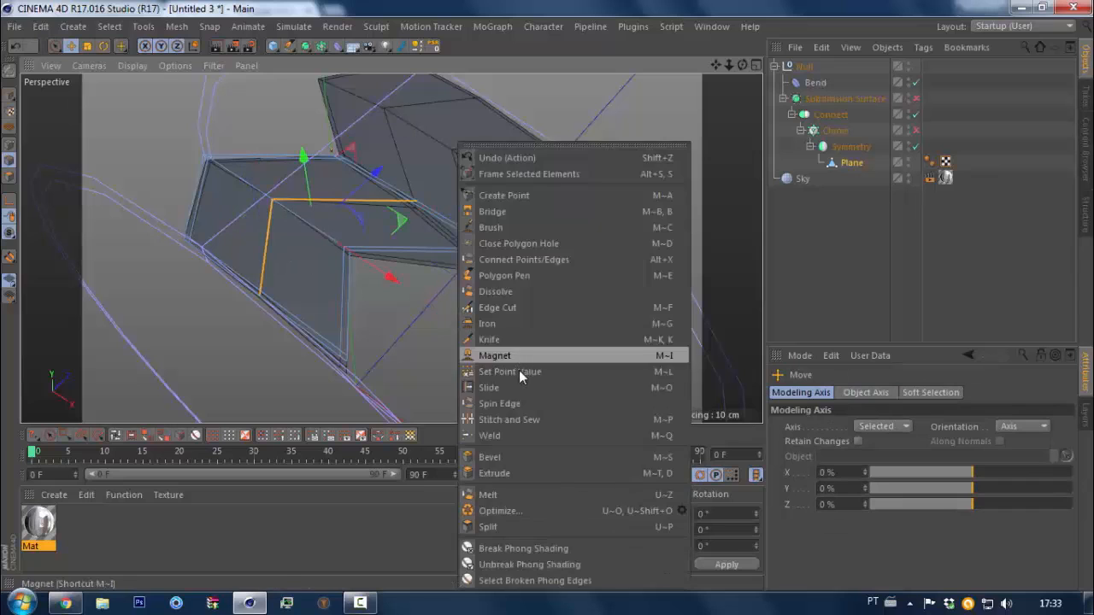
pyautogui.click(503, 450)
pyautogui.moveTo(443, 291); pyautogui.dragTo(465, 290)
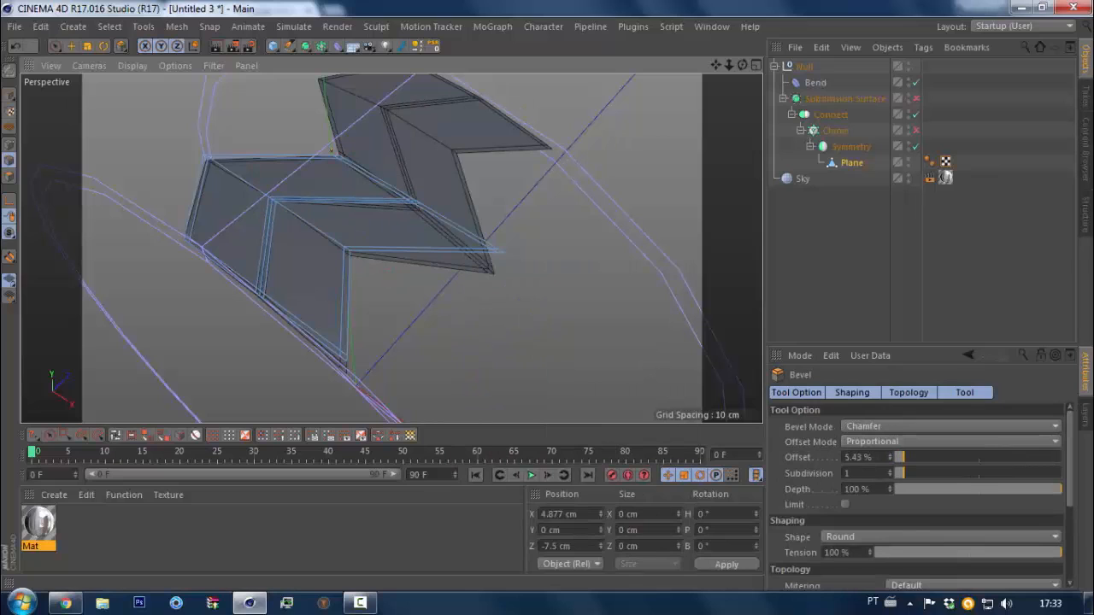
pyautogui.hotkey('ctrl', 'z')
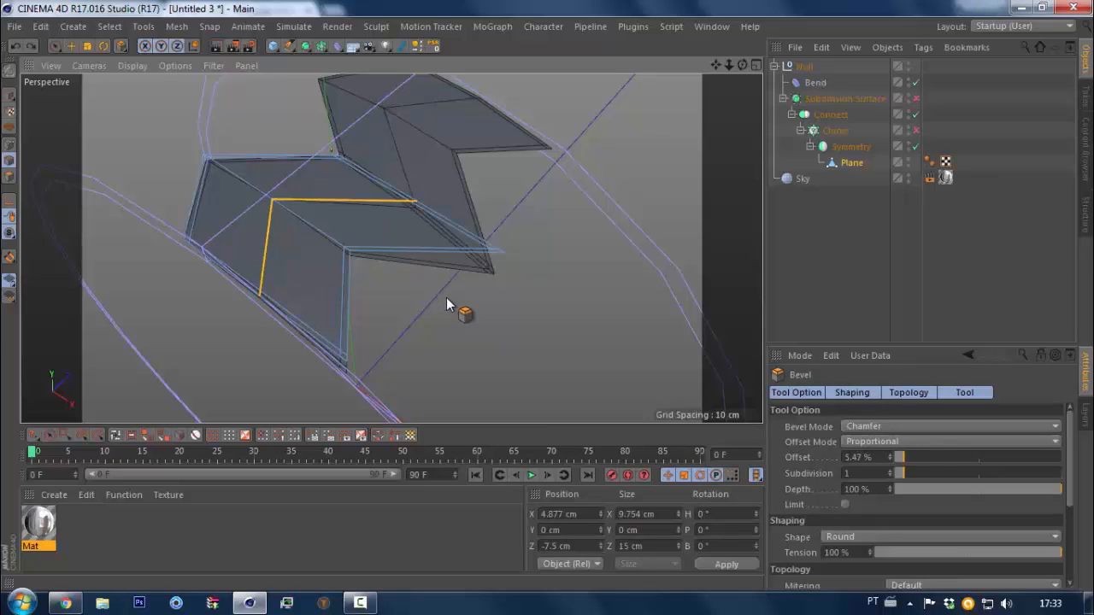
# Bevel the middle chevron edges in Chamfer mode with 0 subdivisions at about 4.81 % and re-enable the Cloner
pyautogui.click(888, 427)
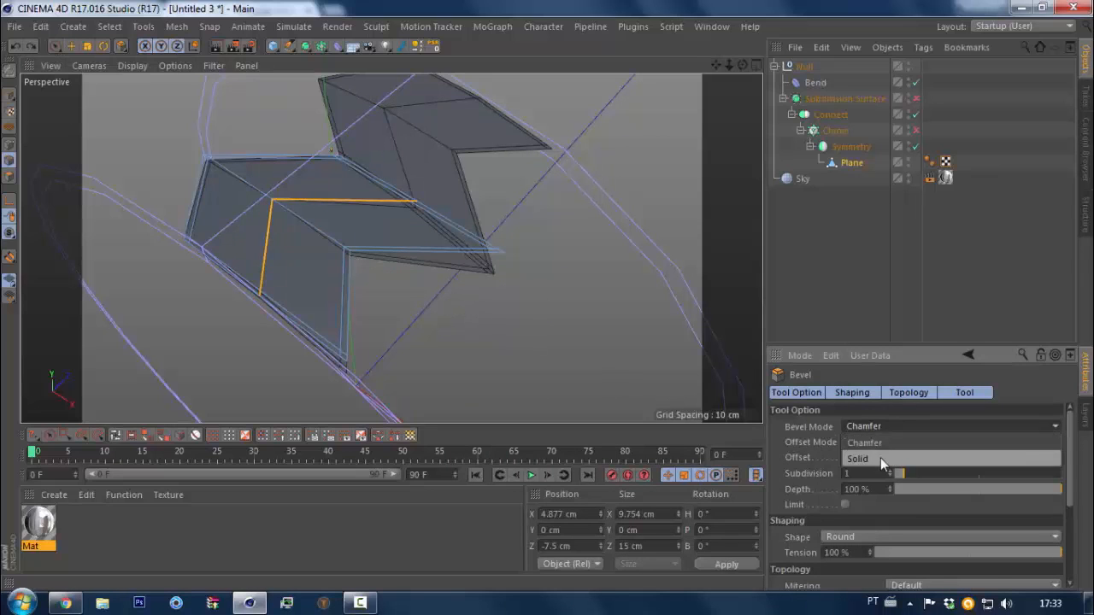
pyautogui.click(880, 458)
pyautogui.click(886, 425)
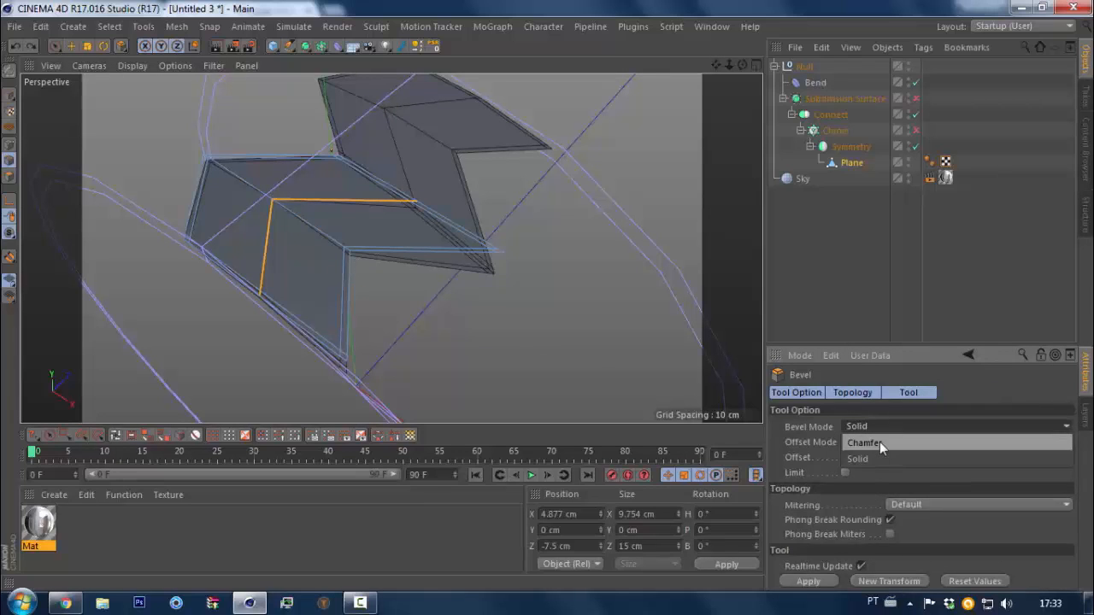
pyautogui.click(880, 441)
pyautogui.moveTo(489, 329); pyautogui.dragTo(528, 329)
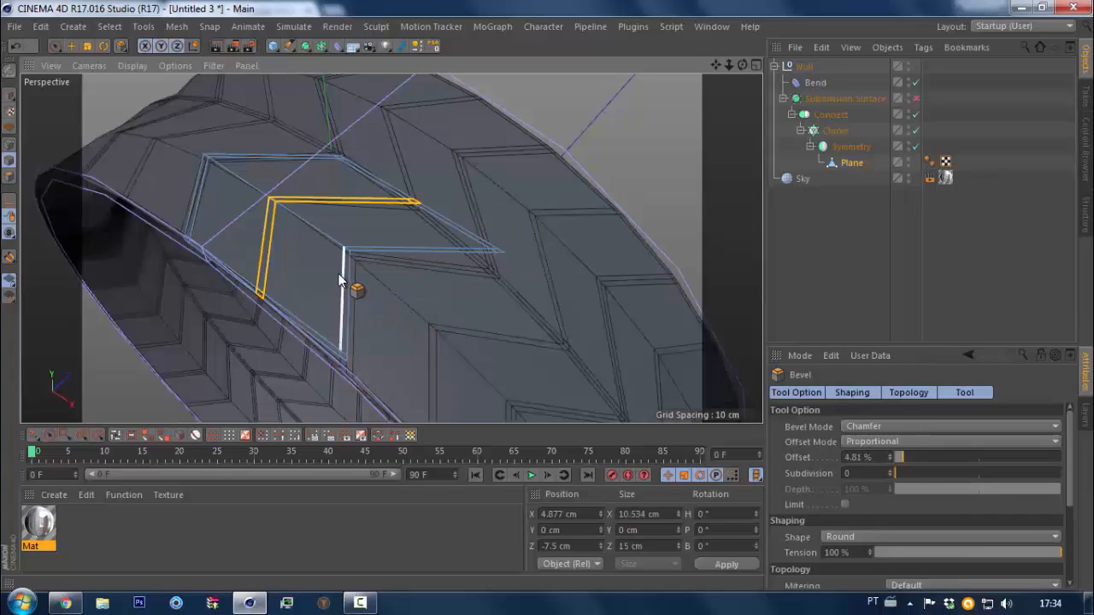
pyautogui.keyDown('alt'); pyautogui.moveTo(367, 286); pyautogui.dragTo(352, 325); pyautogui.keyUp('alt')
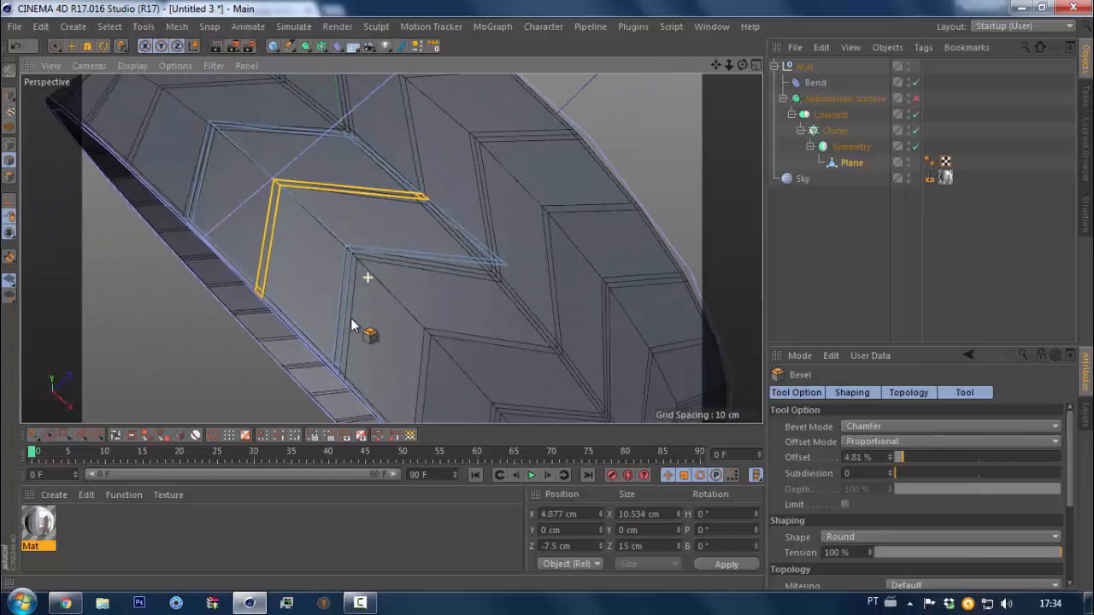
# Select the Plane's four large chevron faces and the narrow strips along the mirror seam in polygon mode
pyautogui.click(392, 301)
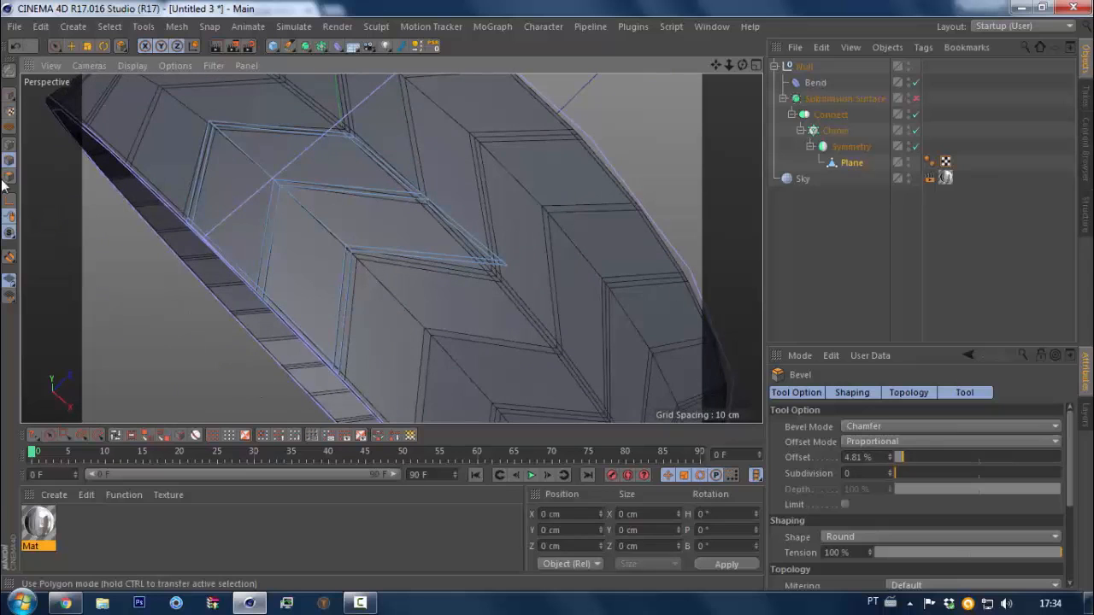
pyautogui.click(7, 178)
pyautogui.press('e')
pyautogui.click(299, 261)
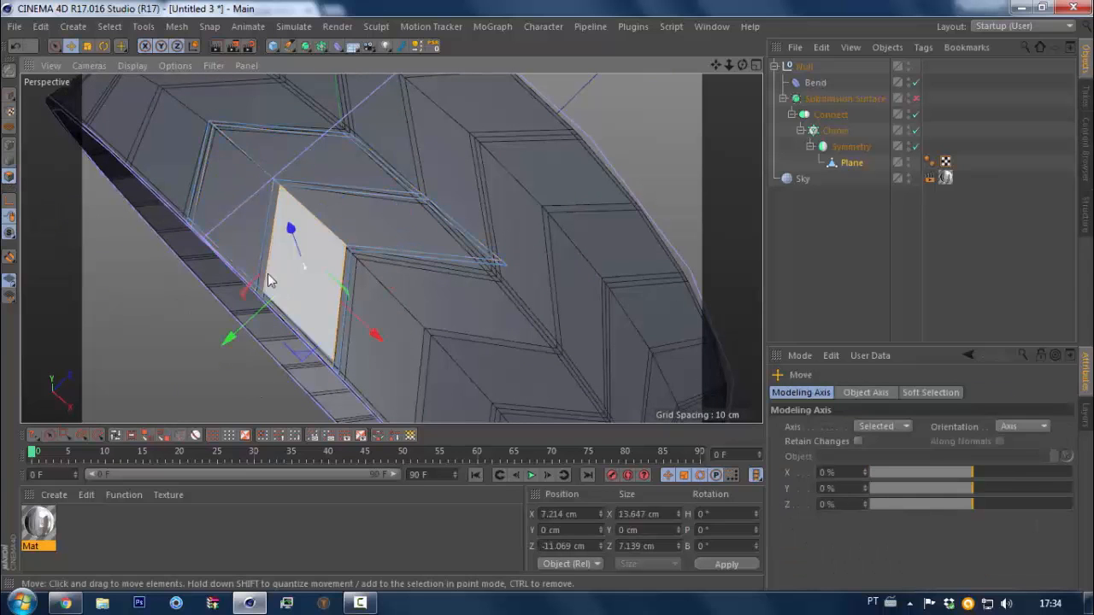
pyautogui.keyDown('alt'); pyautogui.moveTo(544, 260); pyautogui.dragTo(523, 236); pyautogui.keyUp('alt')
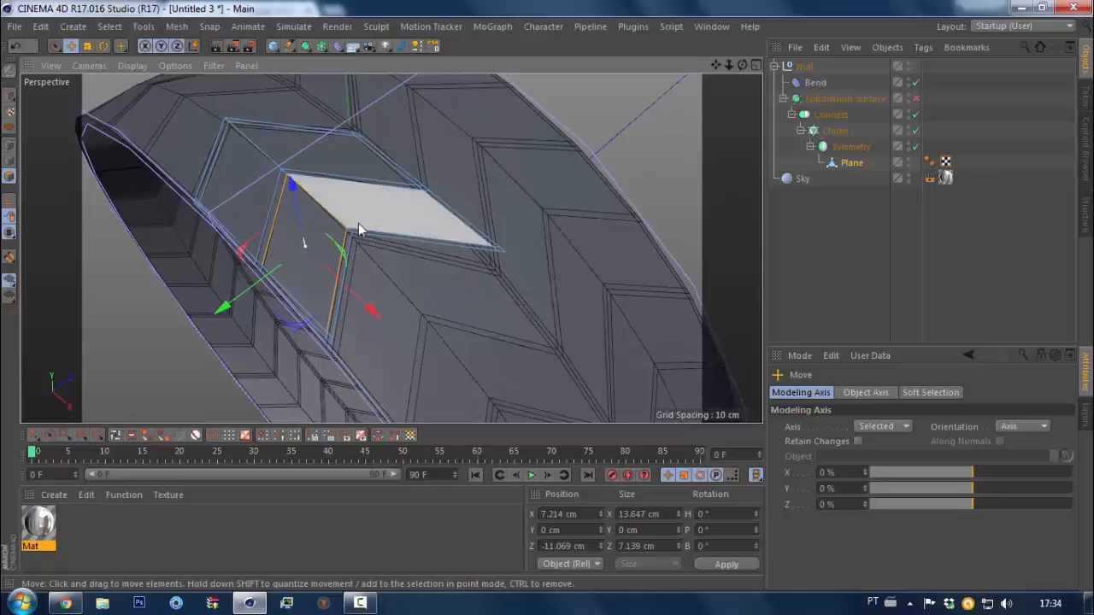
pyautogui.keyDown('shift'); pyautogui.click(222, 187); pyautogui.keyUp('shift')
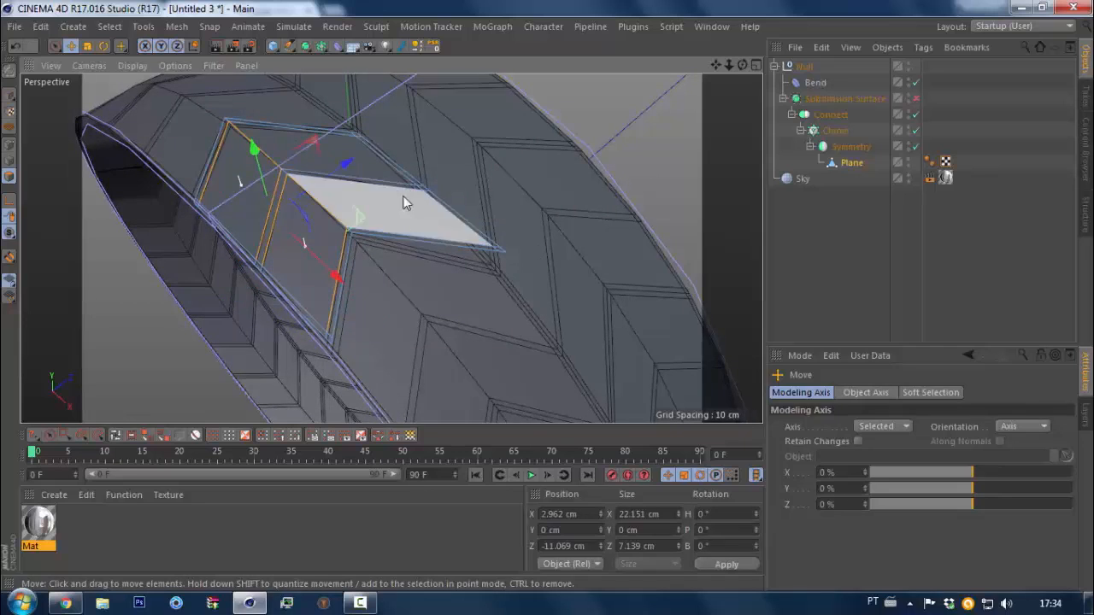
pyautogui.press('space')
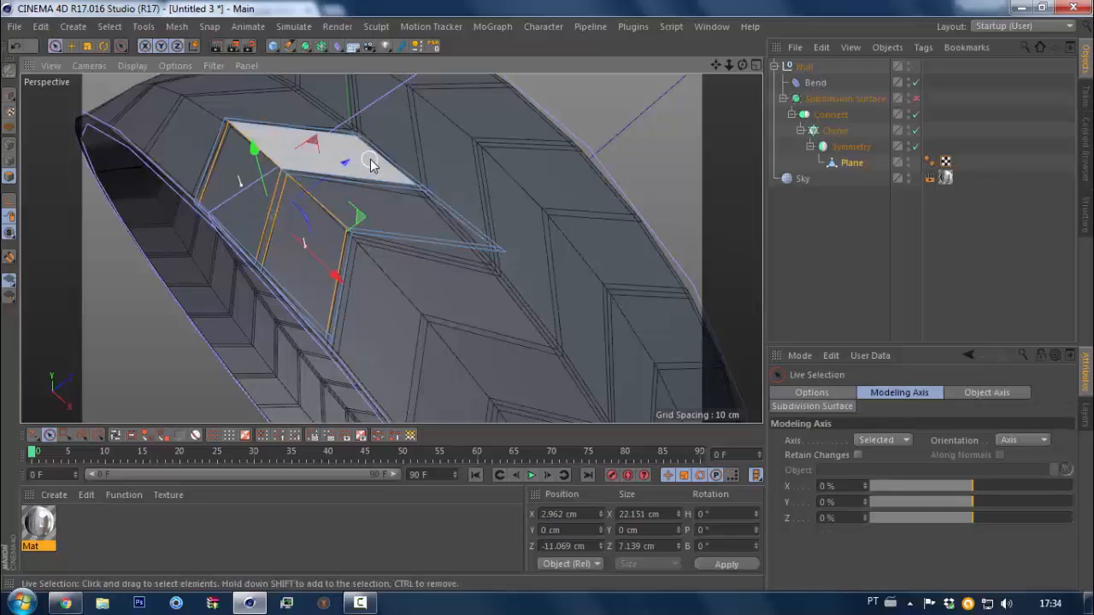
pyautogui.keyDown('alt'); pyautogui.moveTo(371, 159); pyautogui.dragTo(414, 142, button='right'); pyautogui.keyUp('alt')
pyautogui.keyDown('shift'); pyautogui.moveTo(366, 155); pyautogui.dragTo(513, 152); pyautogui.keyUp('shift')
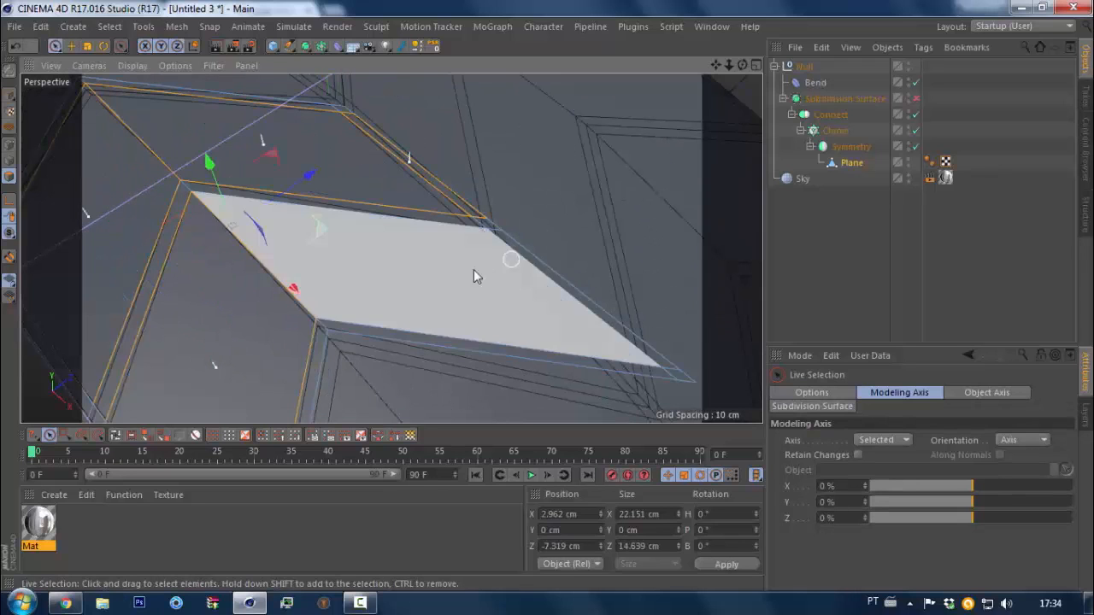
pyautogui.keyDown('shift'); pyautogui.moveTo(459, 272); pyautogui.dragTo(679, 253); pyautogui.keyUp('shift')
pyautogui.keyDown('alt'); pyautogui.moveTo(425, 186); pyautogui.dragTo(333, 197, button='right'); pyautogui.keyUp('alt')
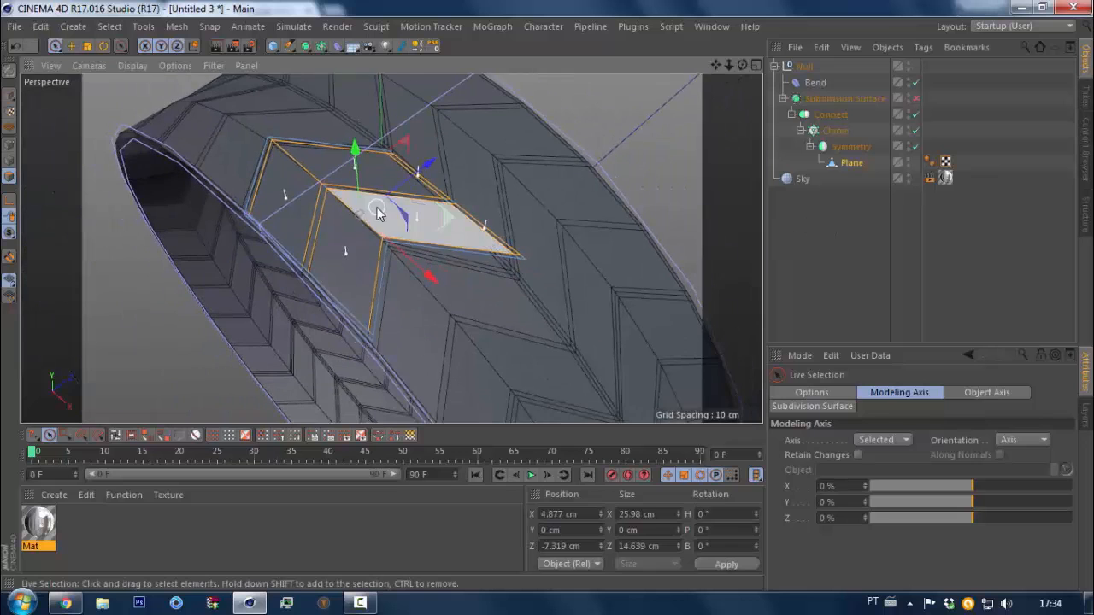
# Select the Plane's two lengthwise centre edges between the left and right chevron faces in edge mode
pyautogui.click(8, 161)
pyautogui.press('space')
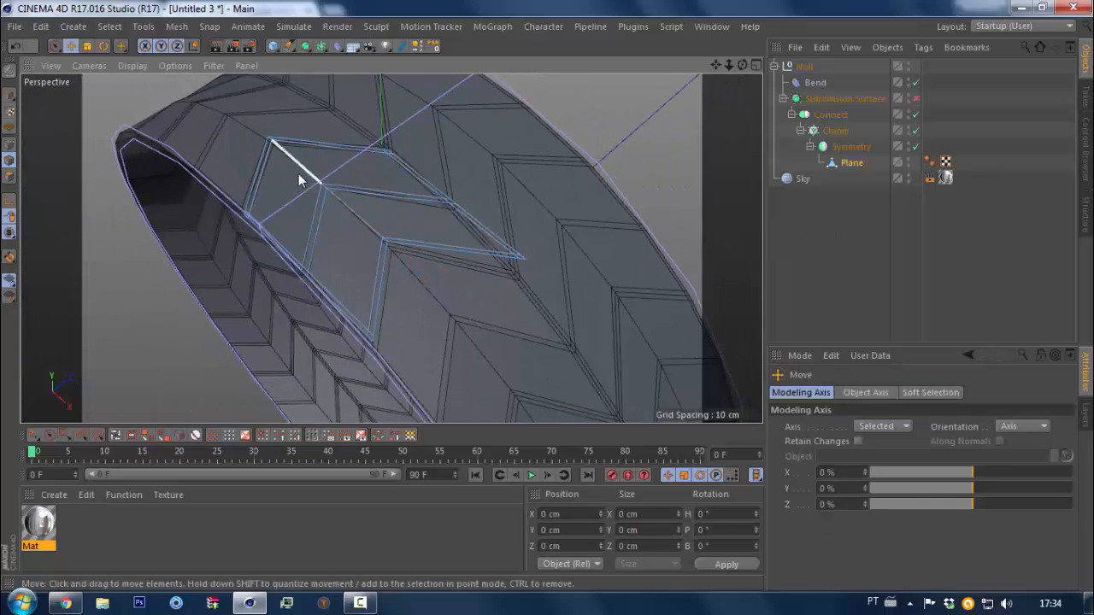
pyautogui.click(300, 173)
pyautogui.keyDown('shift'); pyautogui.click(348, 207); pyautogui.keyUp('shift')
pyautogui.keyDown('alt'); pyautogui.moveTo(378, 202); pyautogui.dragTo(436, 268, button='right'); pyautogui.keyUp('alt')
# Bevel the selected centre edges in Solid mode with a Proportional offset of about 5.67 %
pyautogui.rightClick(488, 142)
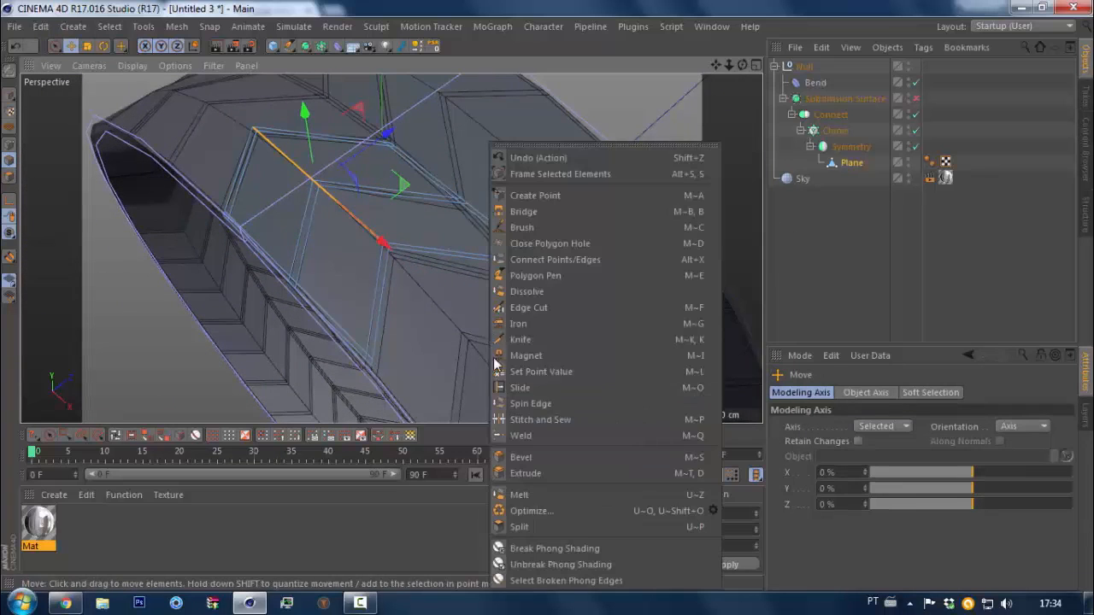
pyautogui.click(537, 456)
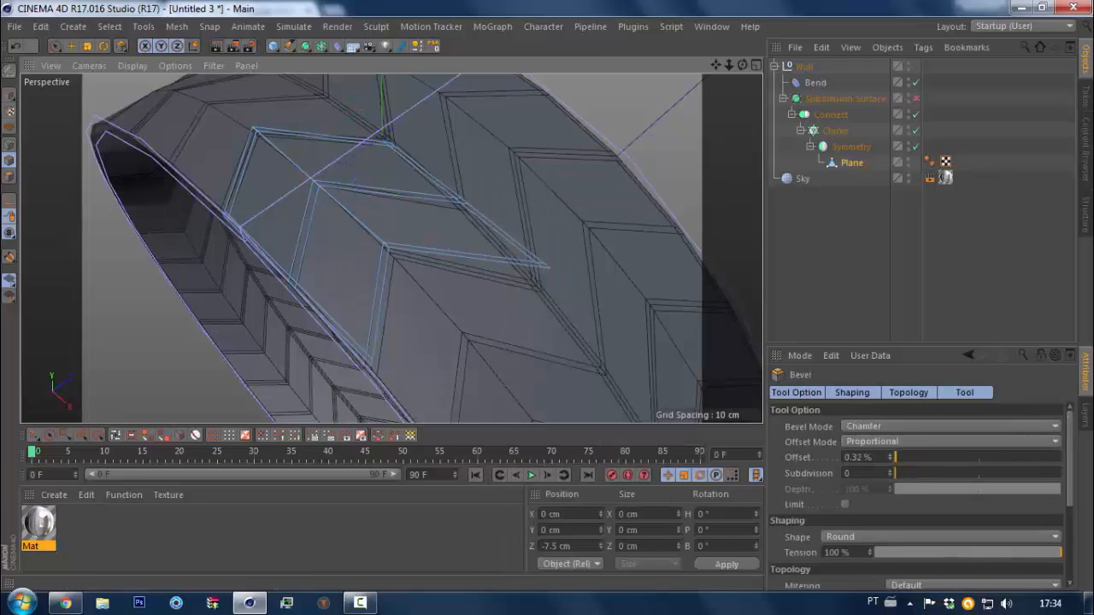
pyautogui.moveTo(444, 348); pyautogui.dragTo(454, 348)
pyautogui.hotkey('ctrl', 'z')
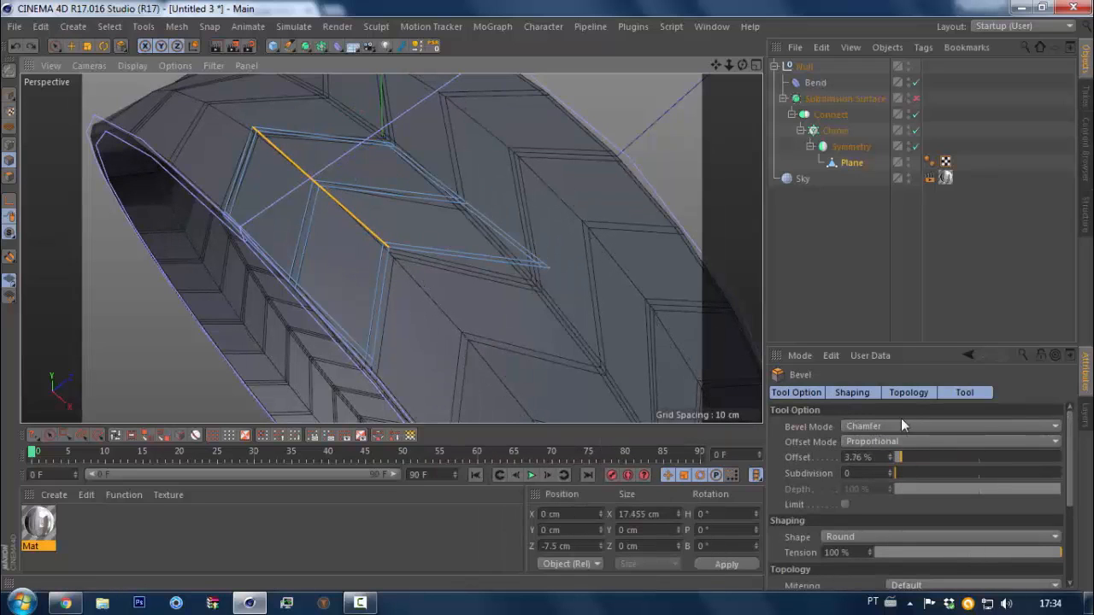
pyautogui.click(888, 426)
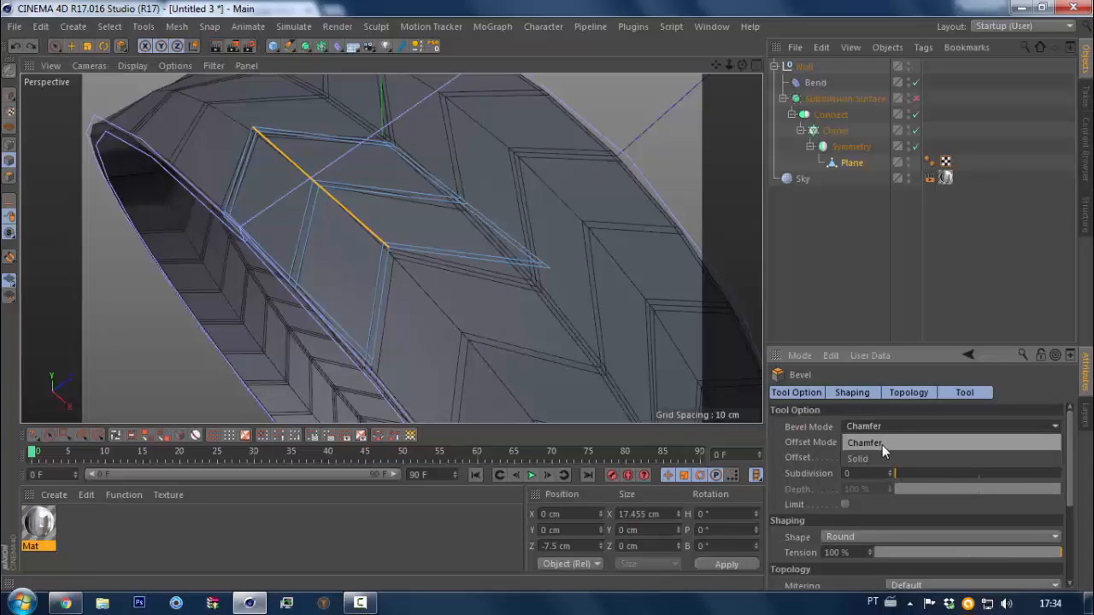
pyautogui.click(882, 443)
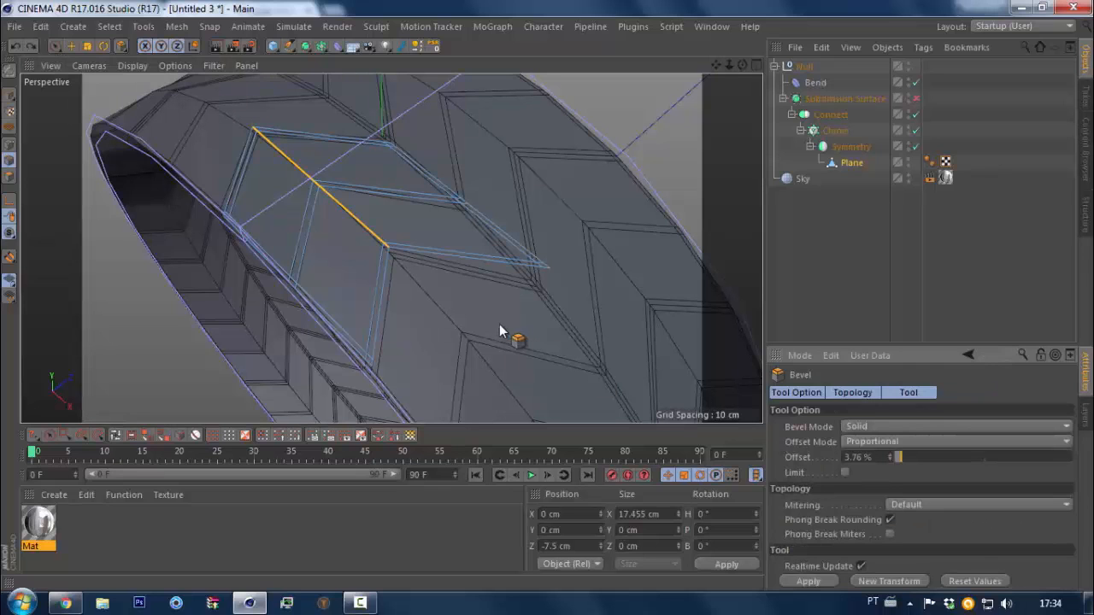
pyautogui.moveTo(447, 302); pyautogui.dragTo(456, 302)
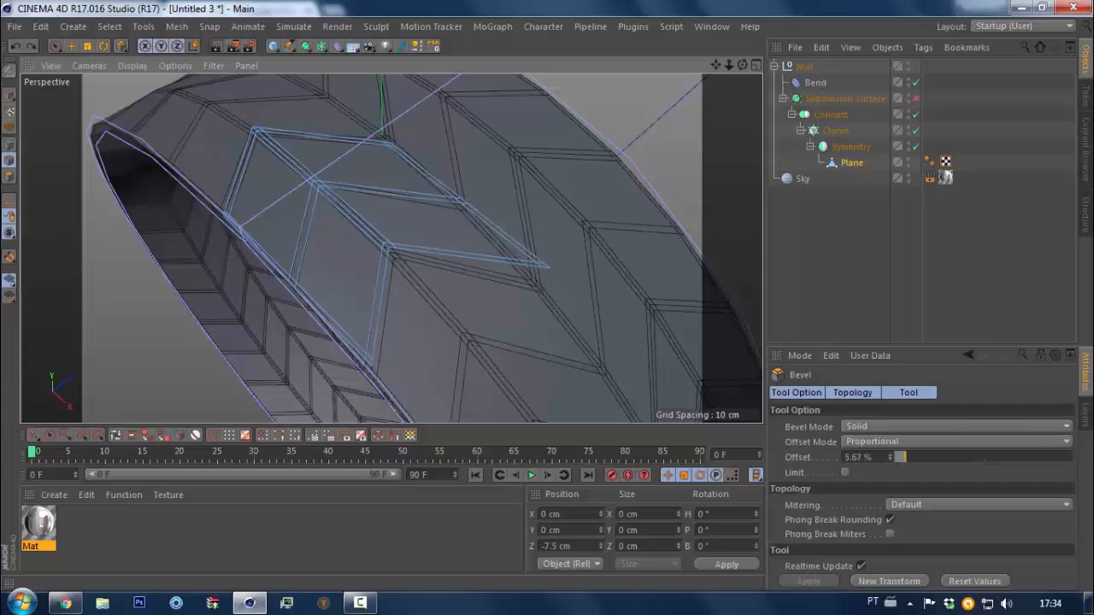
# Select the four large chevron faces and the narrow mirror-seam strips, leaving out the beveled groove faces
pyautogui.click(8, 175)
pyautogui.press('space')
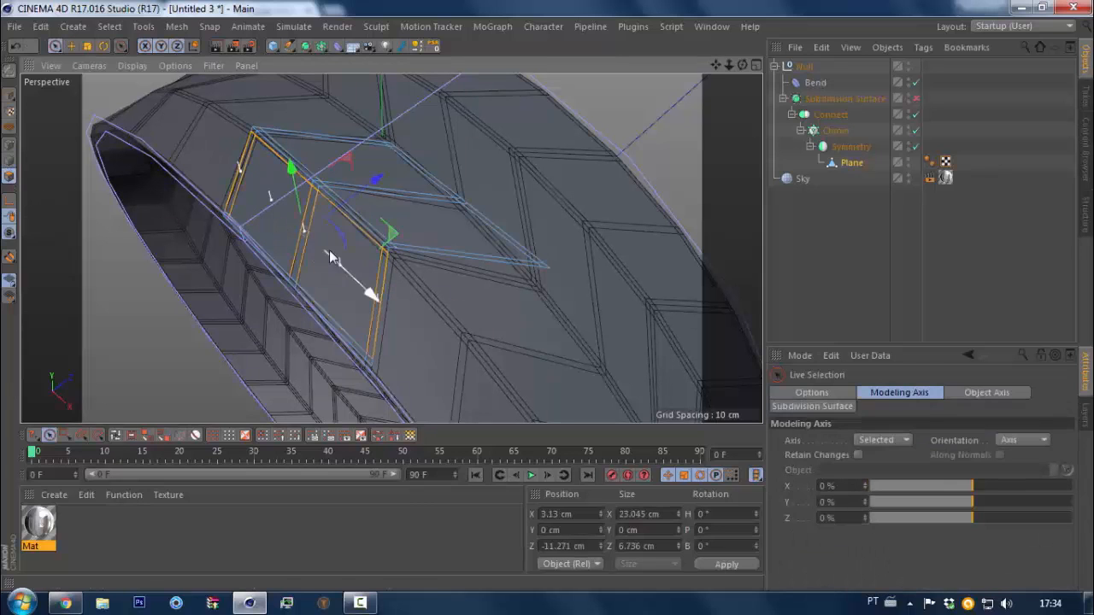
pyautogui.click(330, 274)
pyautogui.click(268, 208)
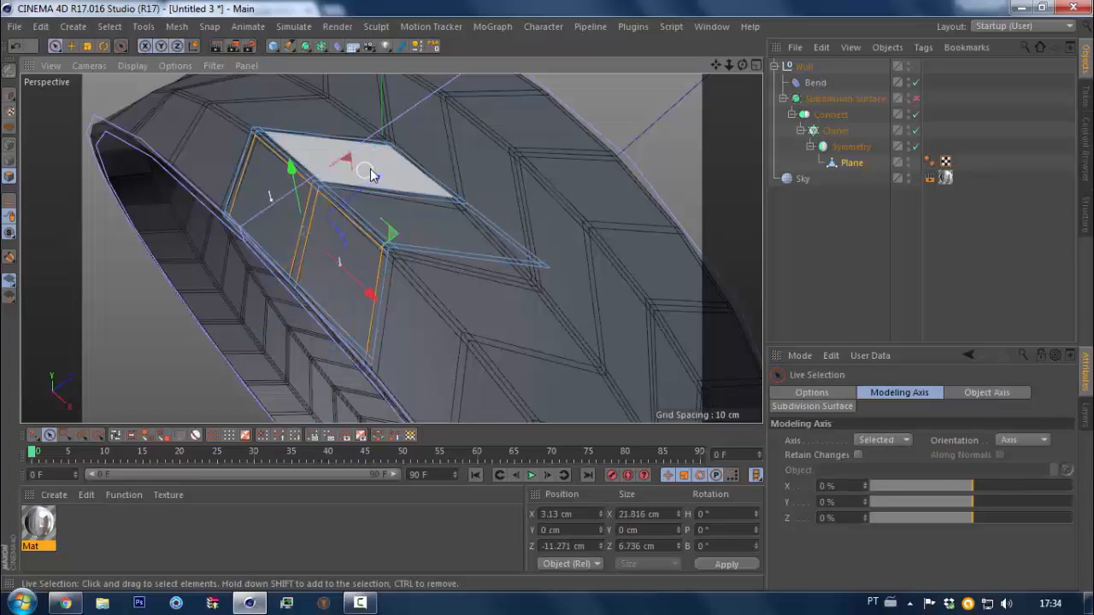
pyautogui.moveTo(370, 169); pyautogui.dragTo(378, 171)
pyautogui.hotkey('ctrl', 'z')
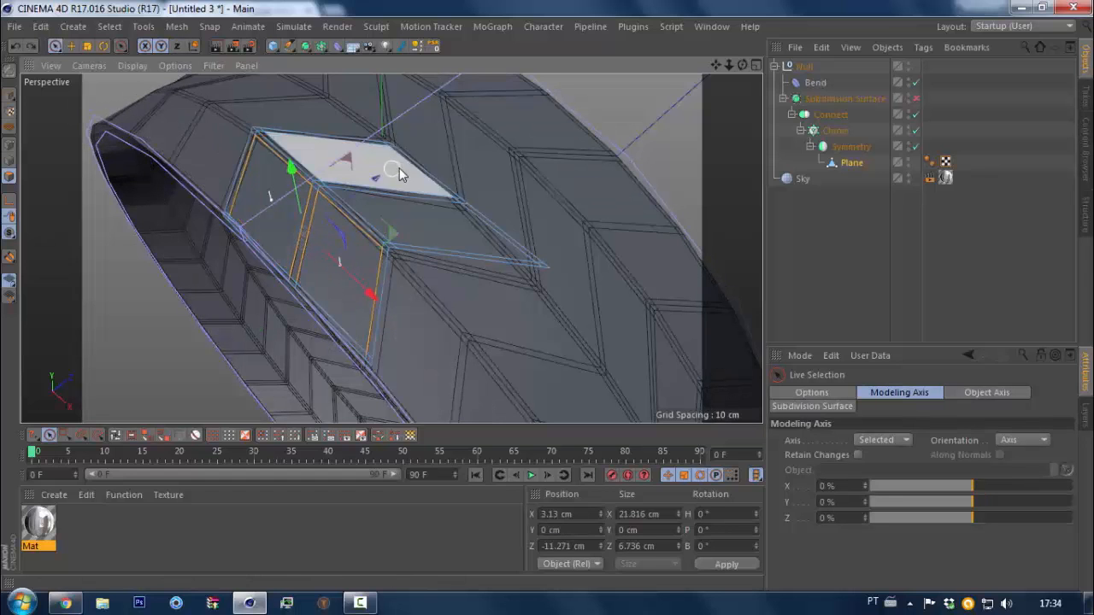
pyautogui.keyDown('shift'); pyautogui.click(453, 190); pyautogui.keyUp('shift')
pyautogui.keyDown('shift'); pyautogui.click(490, 257); pyautogui.keyUp('shift')
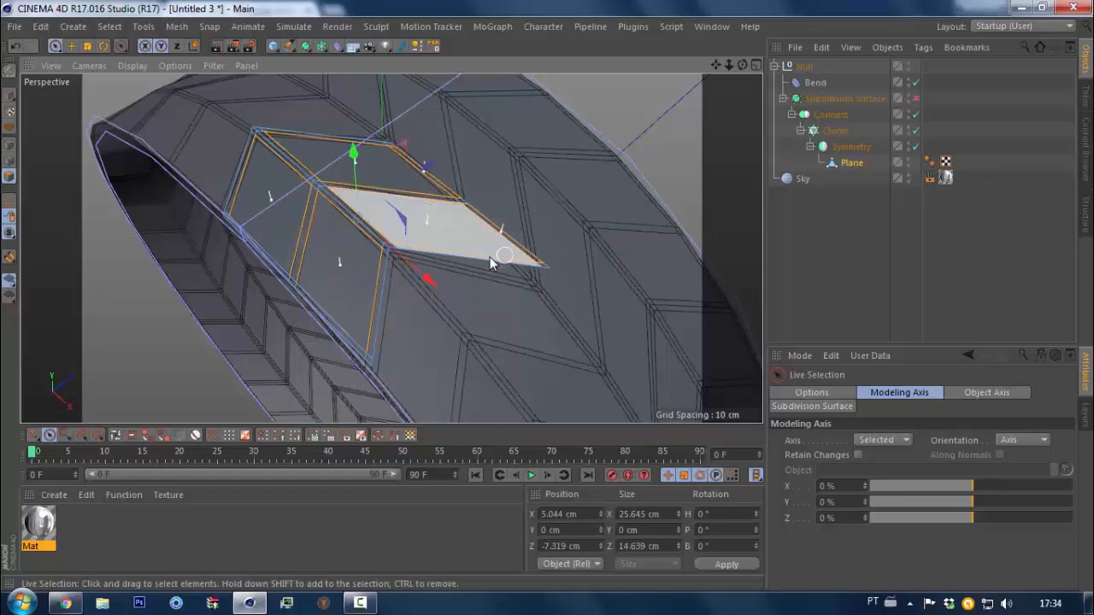
# Extrude the selected chevron faces upward along Y by about 1 cm to form raised blocks
pyautogui.keyDown('alt'); pyautogui.moveTo(472, 299); pyautogui.dragTo(464, 263); pyautogui.keyUp('alt')
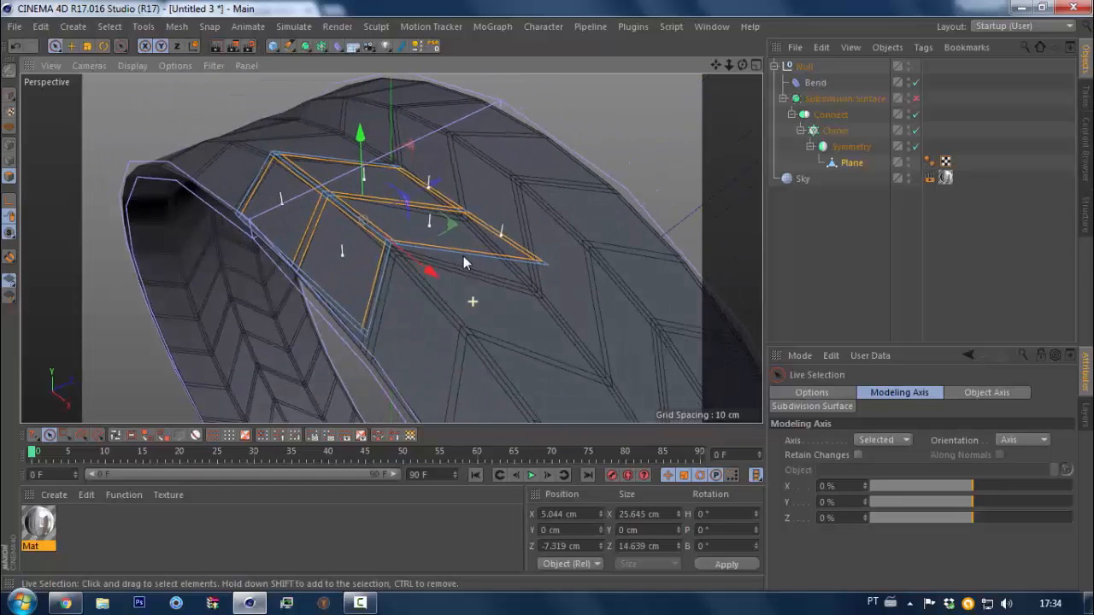
pyautogui.moveTo(365, 139); pyautogui.dragTo(352, 126)
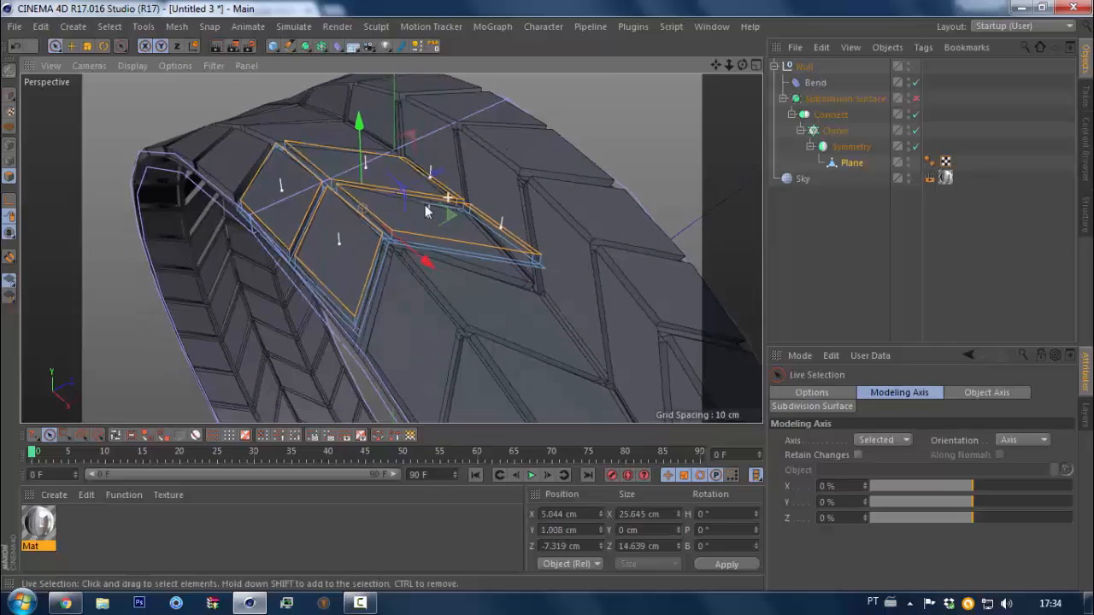
pyautogui.keyDown('alt'); pyautogui.moveTo(425, 204); pyautogui.dragTo(302, 176); pyautogui.keyUp('alt')
pyautogui.moveTo(354, 159)
pyautogui.keyDown('alt'); pyautogui.mouseDown()
pyautogui.moveTo(366, 152)
pyautogui.moveTo(339, 140)
pyautogui.moveTo(380, 210)
pyautogui.mouseUp(); pyautogui.keyUp('alt')
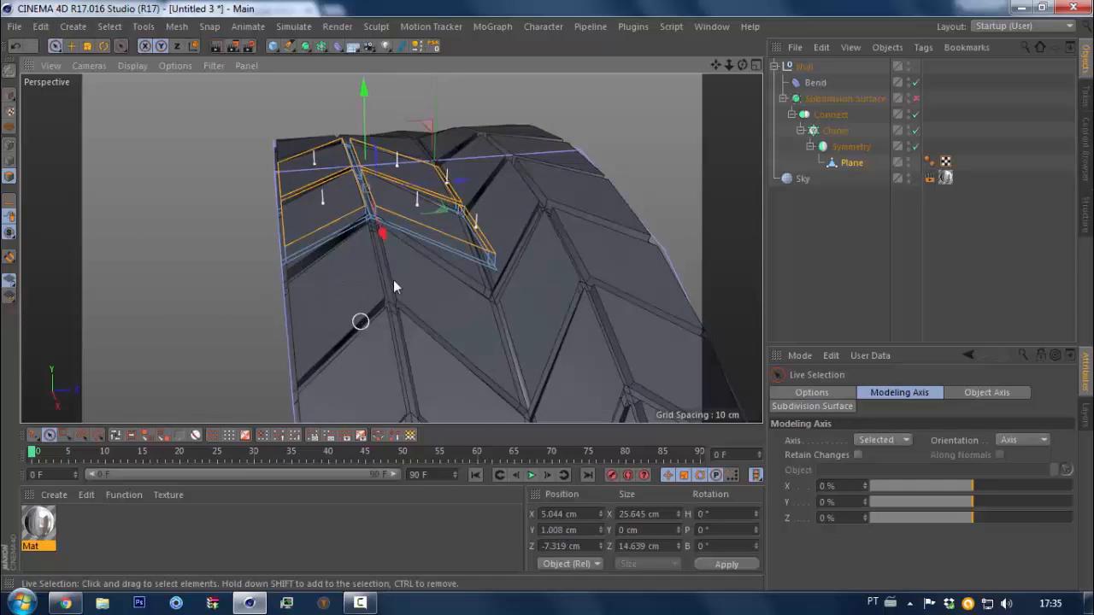
pyautogui.keyDown('alt'); pyautogui.moveTo(394, 279); pyautogui.dragTo(290, 272); pyautogui.keyUp('alt')
# Disable Symmetry to expose the raised blocks' inner walls along the mirror seam
pyautogui.click(915, 147)
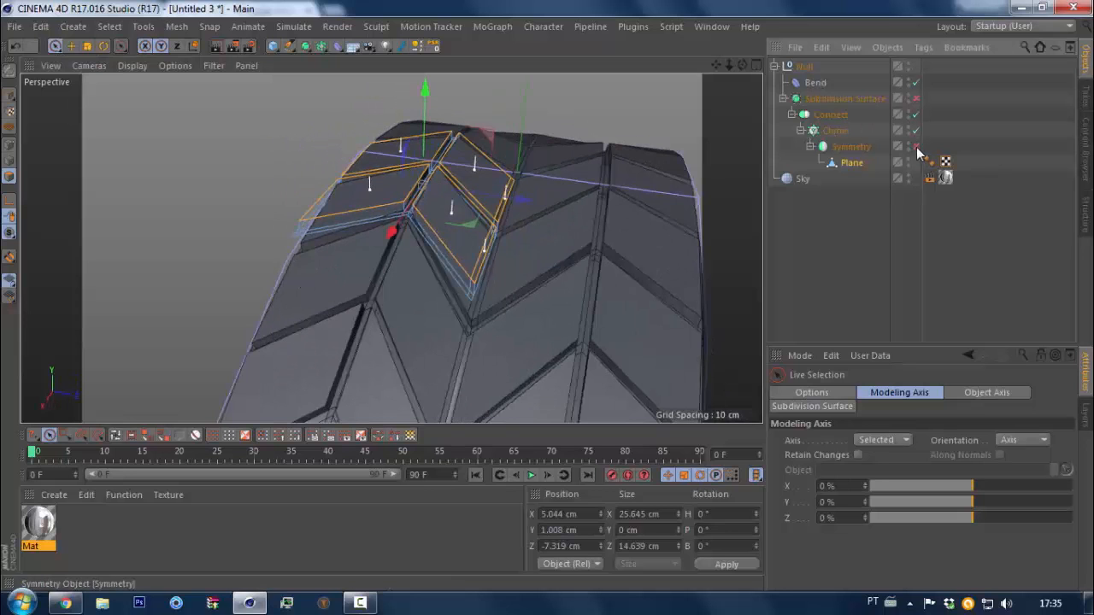
pyautogui.keyDown('alt'); pyautogui.moveTo(556, 210); pyautogui.dragTo(307, 177); pyautogui.keyUp('alt')
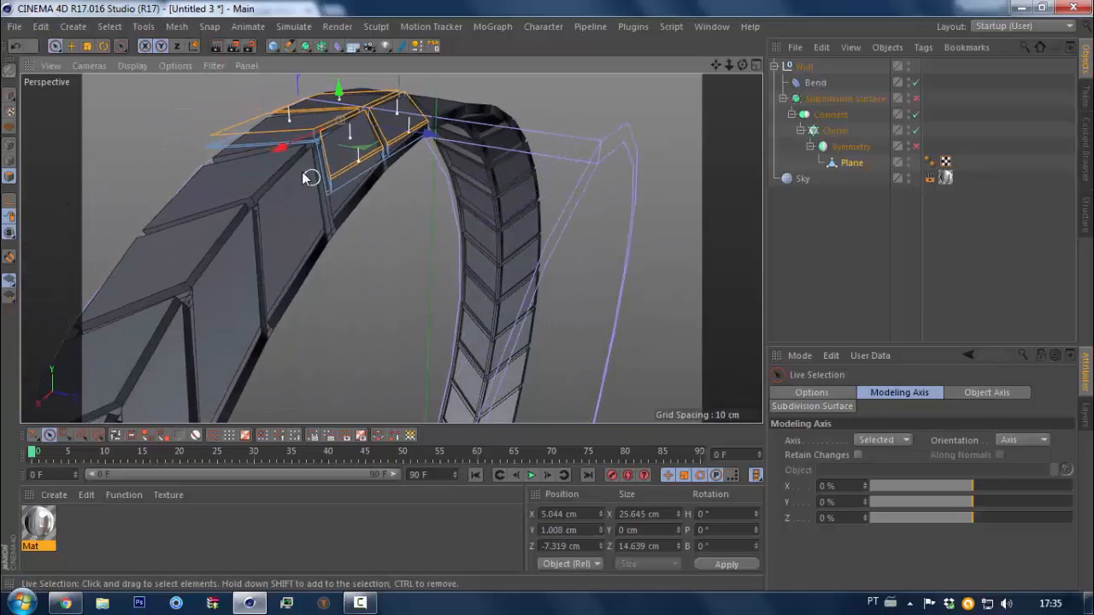
pyautogui.scroll(5, 371, 151)
pyautogui.press('e')
pyautogui.press('9')
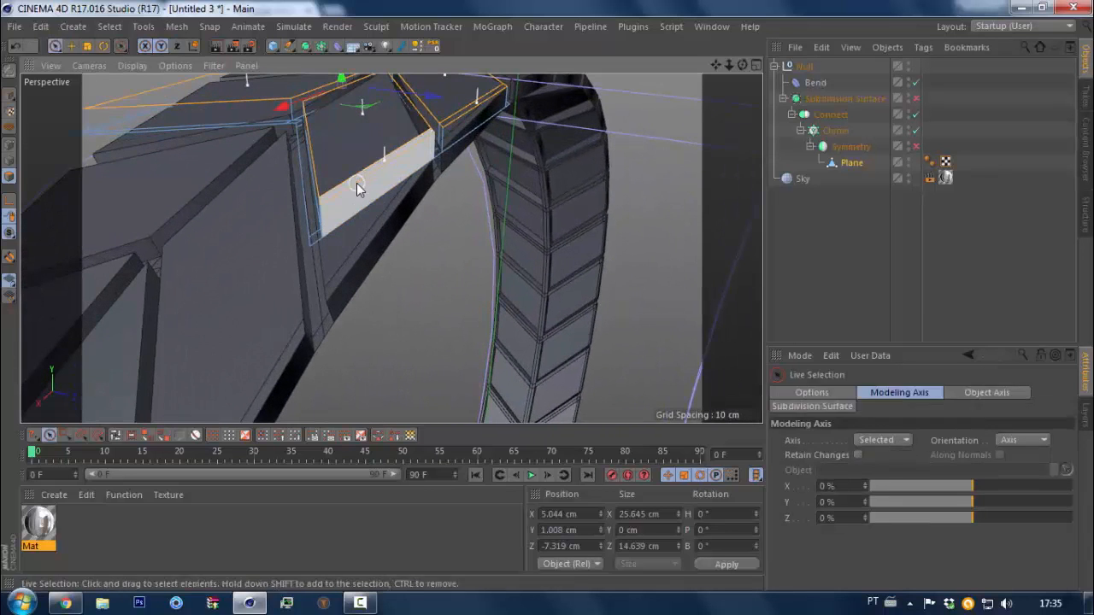
# Try deleting the seam-side walls of both raised blocks together with their adjoining narrow top strips
pyautogui.click(359, 183)
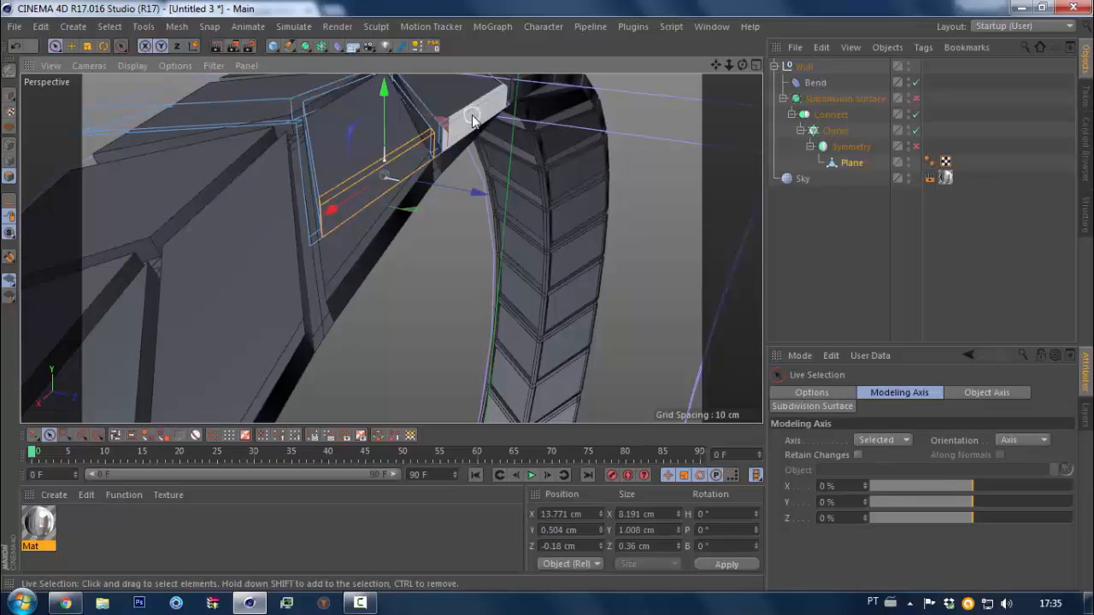
pyautogui.keyDown('shift'); pyautogui.click(476, 119); pyautogui.keyUp('shift')
pyautogui.press('Delete')
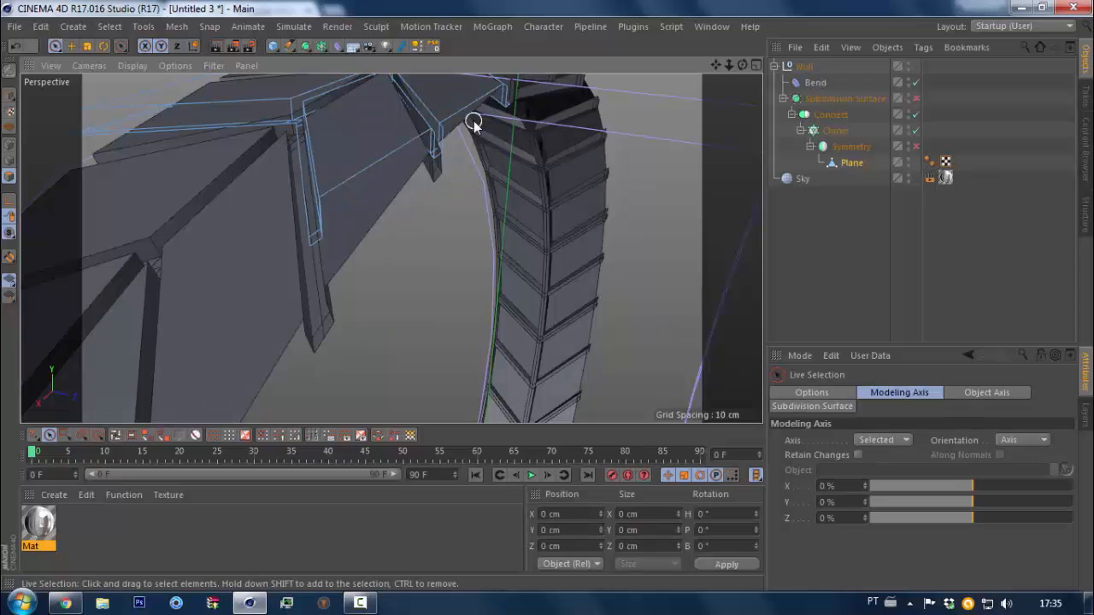
pyautogui.click(916, 147)
pyautogui.keyDown('alt'); pyautogui.moveTo(432, 160); pyautogui.dragTo(396, 178, button='right'); pyautogui.keyUp('alt')
pyautogui.keyDown('alt'); pyautogui.moveTo(396, 180); pyautogui.dragTo(450, 214); pyautogui.keyUp('alt')
pyautogui.keyDown('alt'); pyautogui.moveTo(424, 178); pyautogui.dragTo(442, 195); pyautogui.keyUp('alt')
# Delete only the two extruded wall faces on the mirror seam and re-enable Symmetry
pyautogui.click(437, 205)
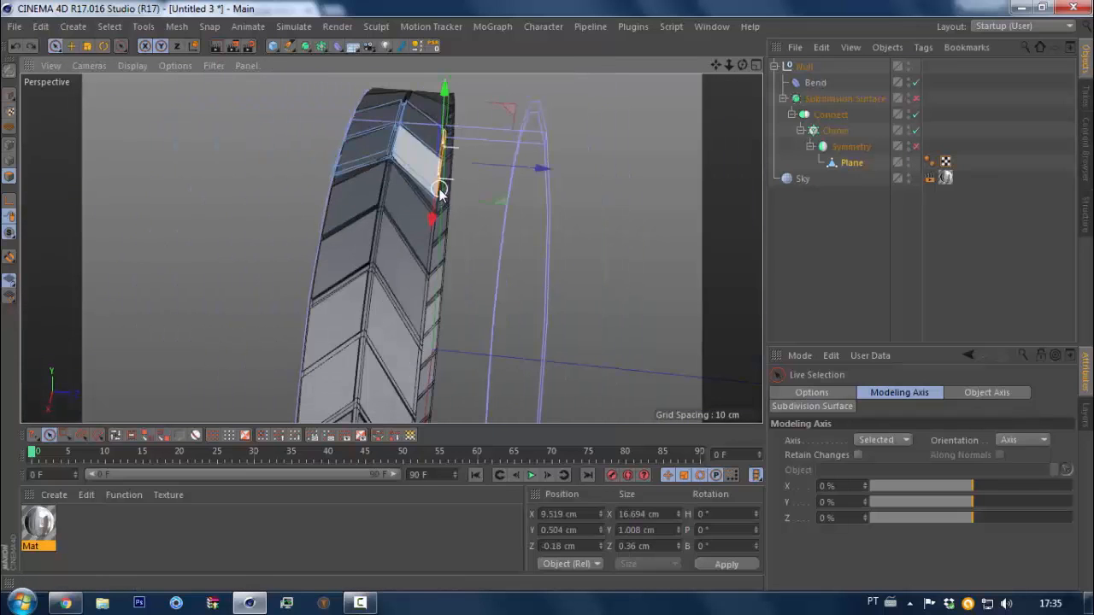
pyautogui.keyDown('alt'); pyautogui.moveTo(440, 195); pyautogui.dragTo(505, 128, button='right'); pyautogui.keyUp('alt')
pyautogui.keyDown('alt'); pyautogui.moveTo(442, 175); pyautogui.dragTo(475, 90); pyautogui.keyUp('alt')
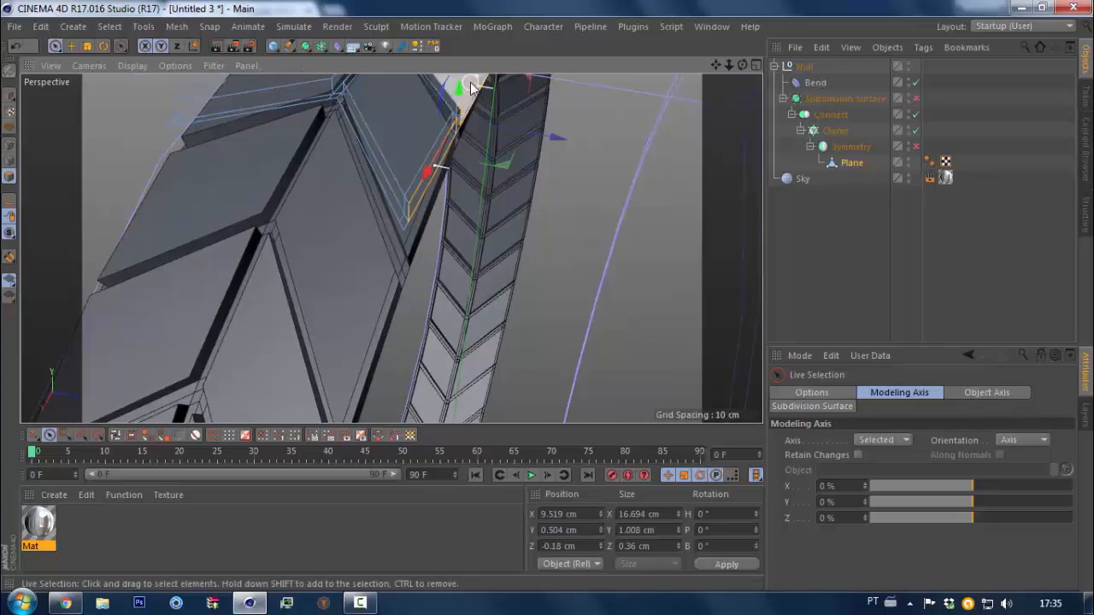
pyautogui.click(471, 113)
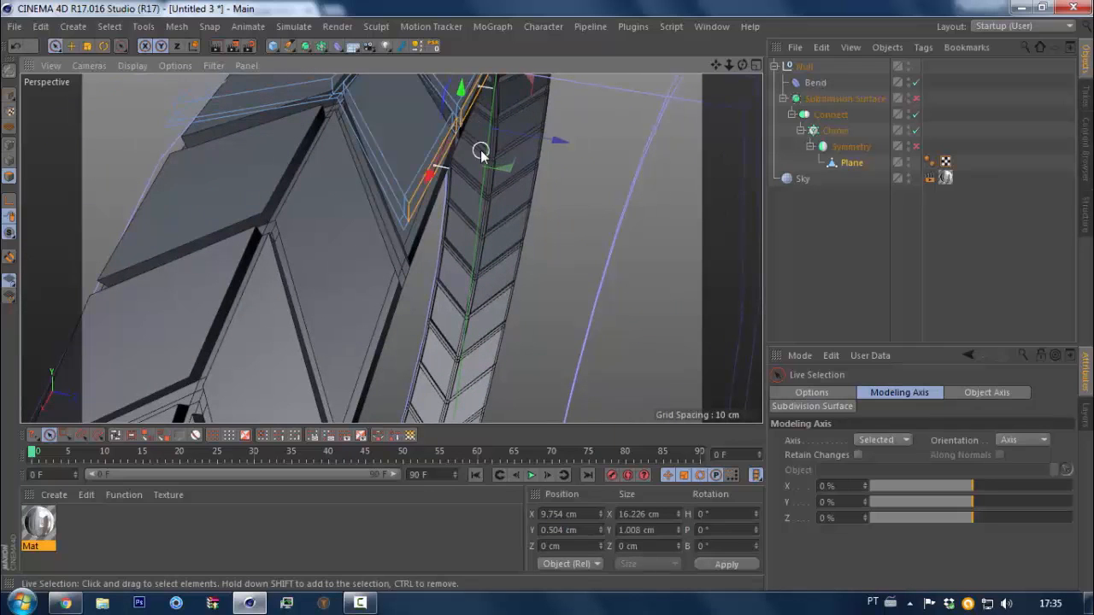
pyautogui.press('Delete')
pyautogui.click(915, 146)
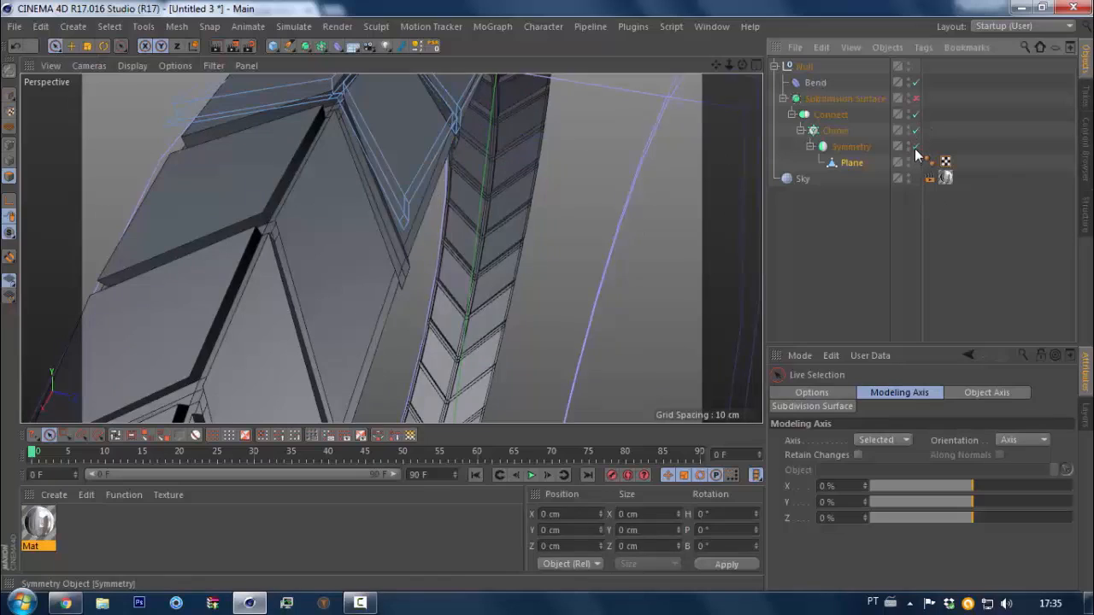
# Enable the Subdivision Surface and examine how it smooths the raised chevron blocks and grooves
pyautogui.click(916, 98)
pyautogui.click(841, 224)
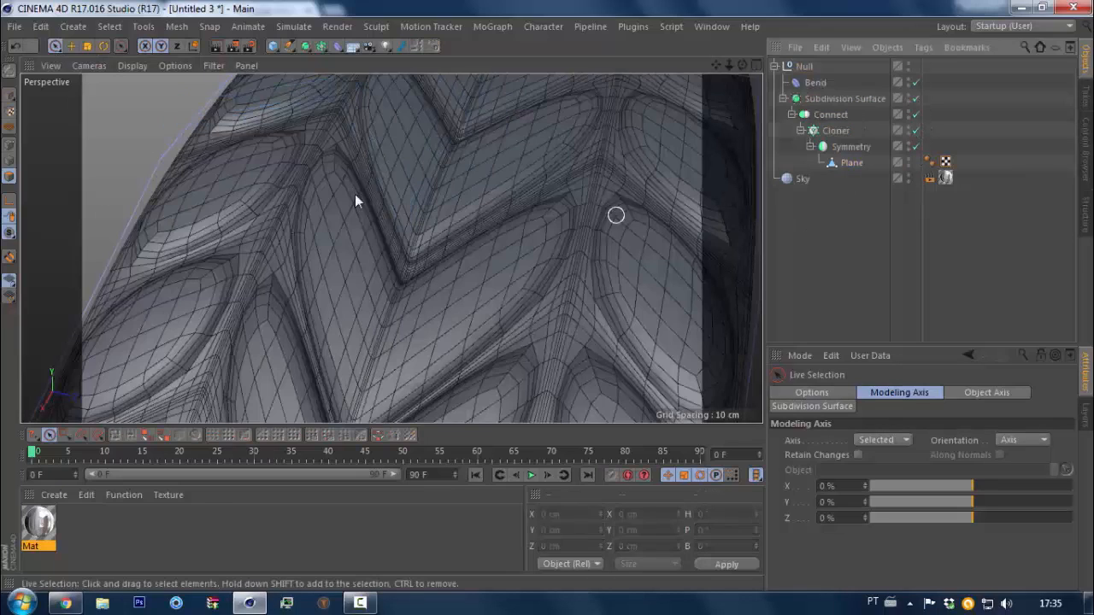
pyautogui.keyDown('alt'); pyautogui.moveTo(350, 194); pyautogui.dragTo(308, 234, button='right'); pyautogui.keyUp('alt')
pyautogui.keyDown('alt'); pyautogui.moveTo(389, 246); pyautogui.dragTo(545, 208); pyautogui.keyUp('alt')
pyautogui.keyDown('alt'); pyautogui.moveTo(333, 237); pyautogui.dragTo(387, 219, button='right'); pyautogui.keyUp('alt')
pyautogui.keyDown('alt'); pyautogui.moveTo(386, 218); pyautogui.dragTo(466, 226, button='middle'); pyautogui.keyUp('alt')
pyautogui.keyDown('alt'); pyautogui.moveTo(468, 226); pyautogui.dragTo(479, 285); pyautogui.keyUp('alt')
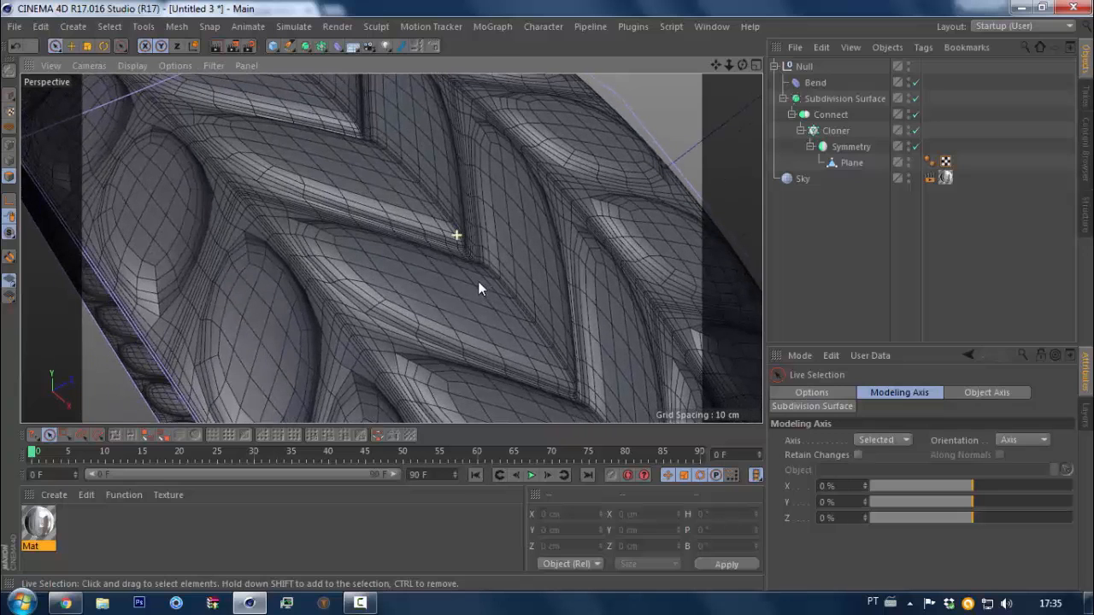
# Select the Plane and disable Subdivision Surface, Connect, Cloner and Symmetry to isolate the base segment
pyautogui.click(861, 162)
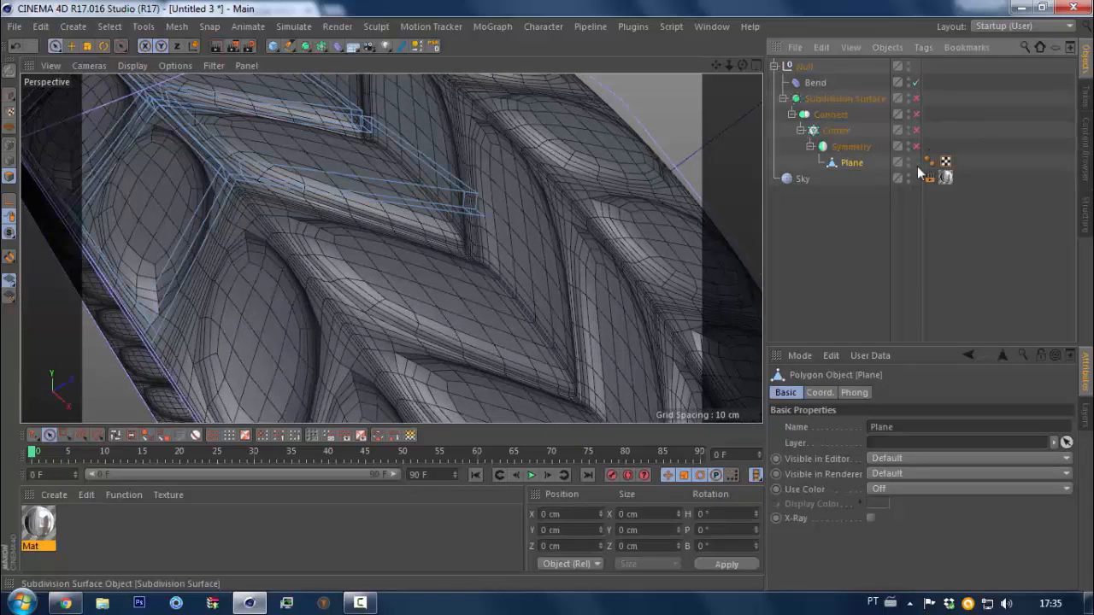
pyautogui.keyDown('alt'); pyautogui.moveTo(351, 242); pyautogui.dragTo(257, 196, button='right'); pyautogui.keyUp('alt')
pyautogui.keyDown('alt'); pyautogui.moveTo(266, 186); pyautogui.dragTo(3, 151); pyautogui.keyUp('alt')
# Try scaling and moving the base segment's open side edges along Z, and undo the move
pyautogui.click(9, 161)
pyautogui.press('t')
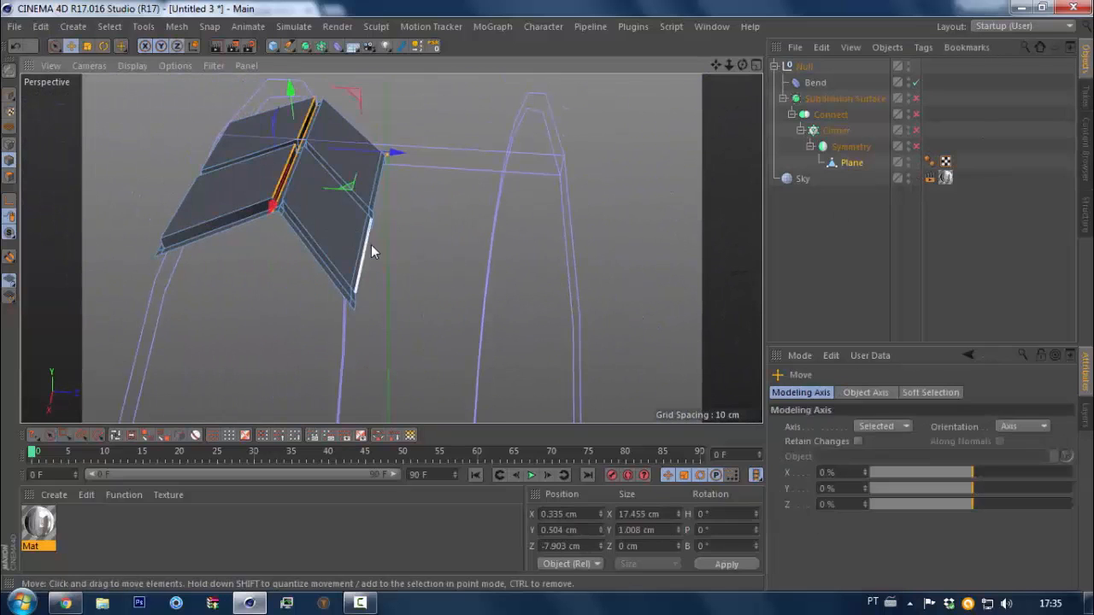
pyautogui.click(371, 244)
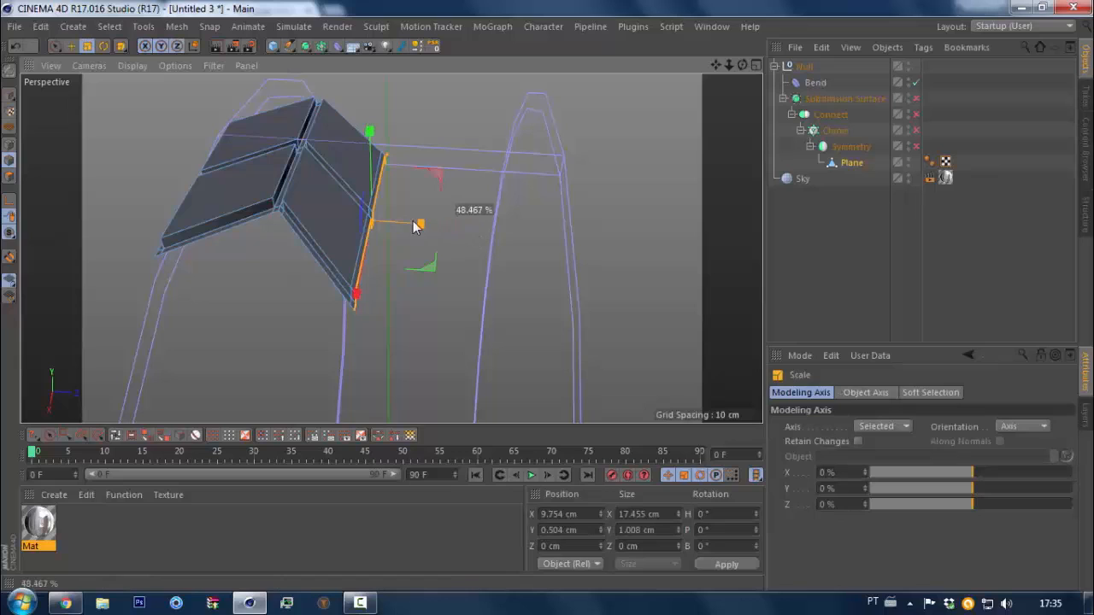
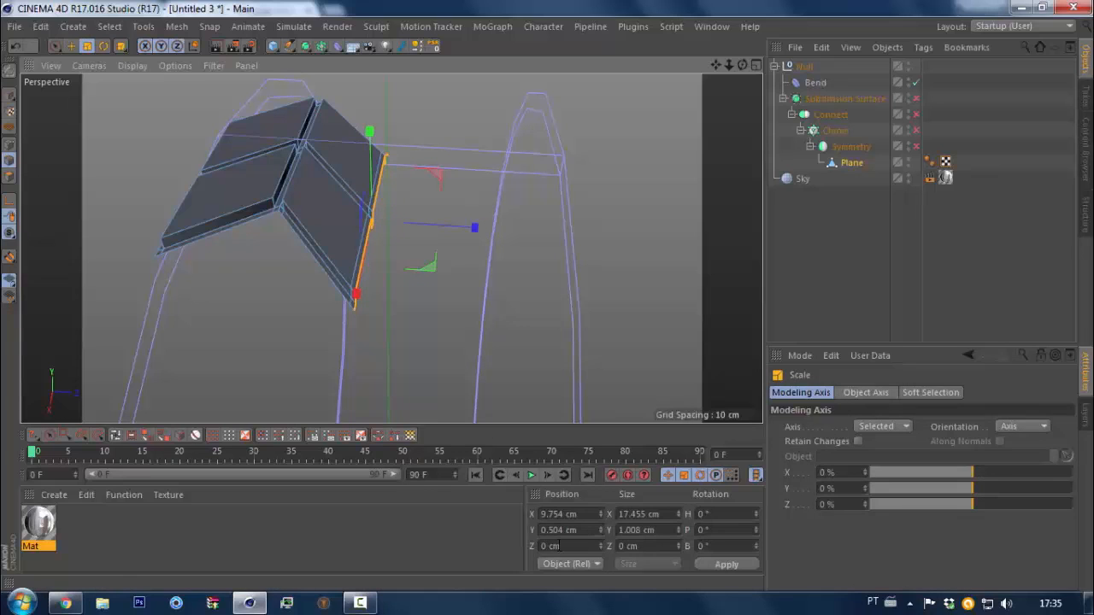
pyautogui.press('e')
pyautogui.moveTo(468, 235); pyautogui.dragTo(470, 231)
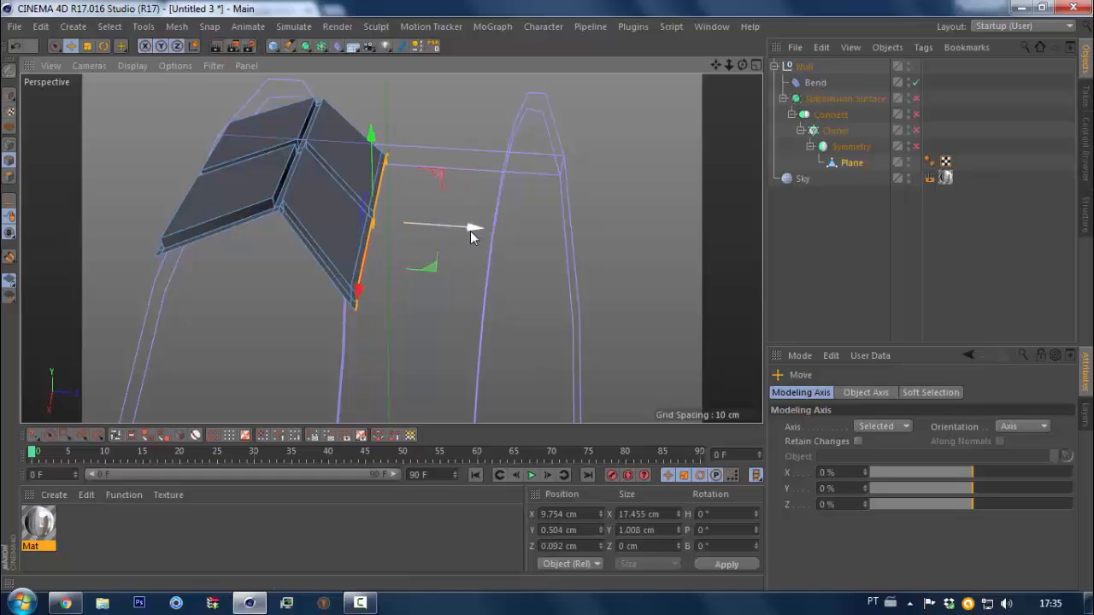
pyautogui.hotkey('ctrl', 'z')
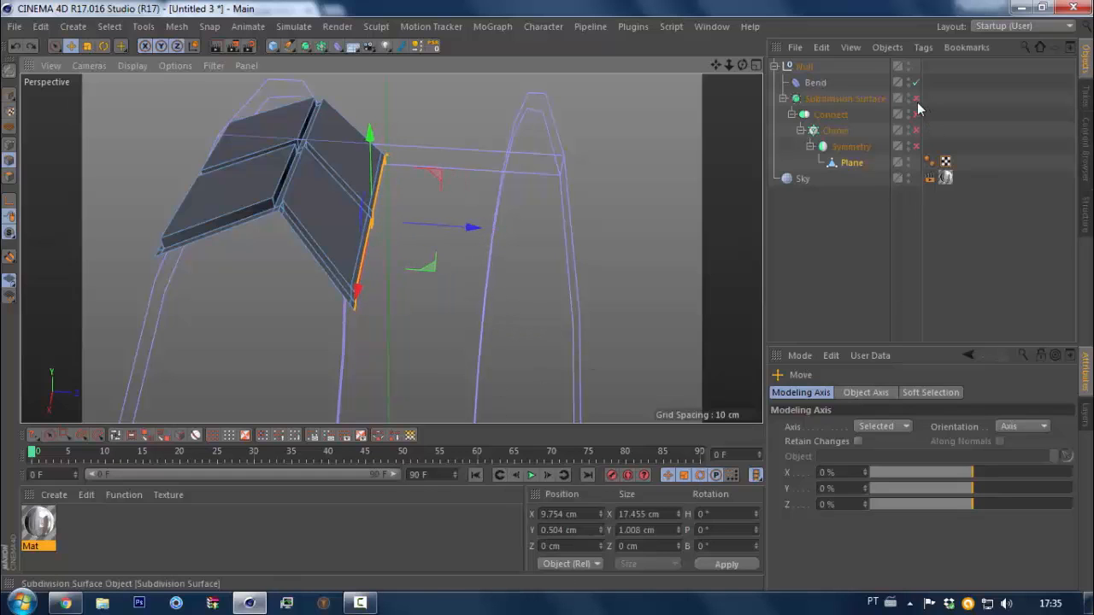
# Re-enable Symmetry, Cloner and Connect to view the base segment within the repeated tread
pyautogui.moveTo(917, 147); pyautogui.dragTo(917, 114)
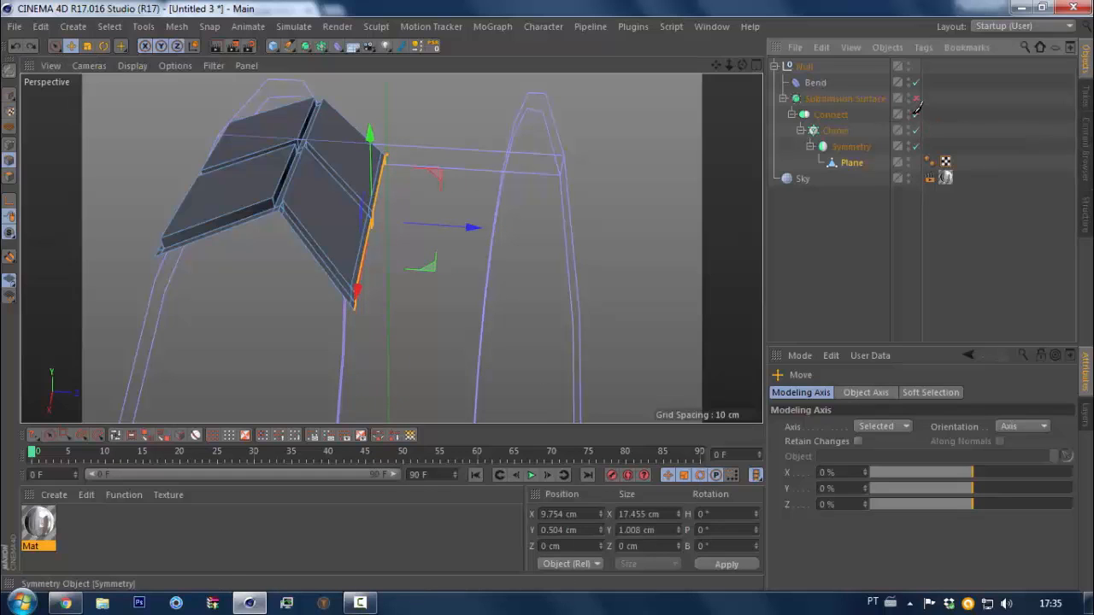
pyautogui.keyDown('alt'); pyautogui.moveTo(286, 182); pyautogui.dragTo(491, 189); pyautogui.keyUp('alt')
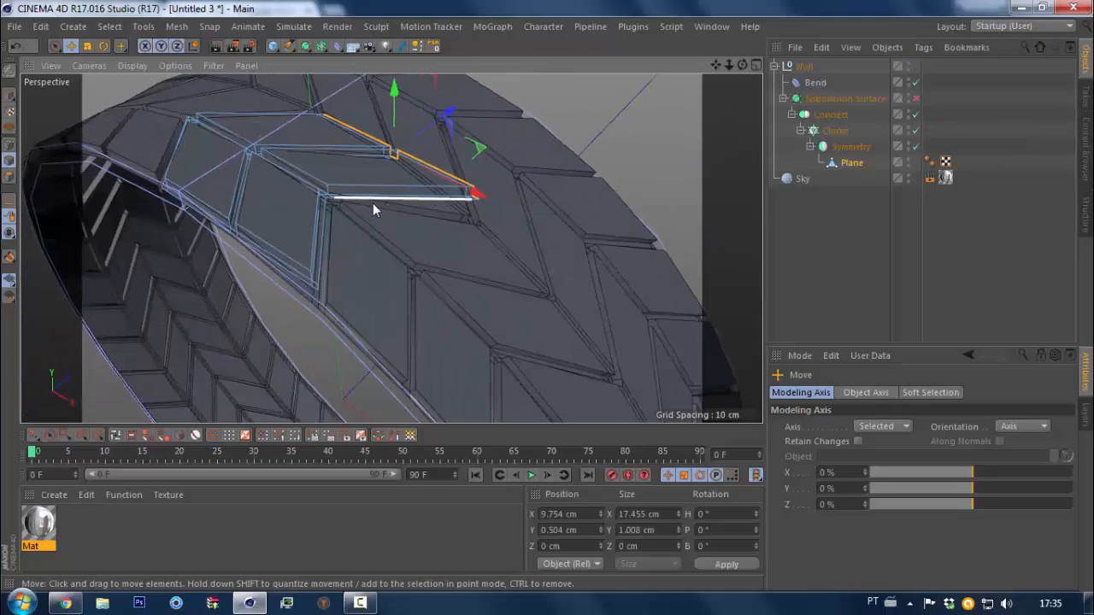
pyautogui.keyDown('alt'); pyautogui.moveTo(373, 199); pyautogui.dragTo(398, 188, button='right'); pyautogui.keyUp('alt')
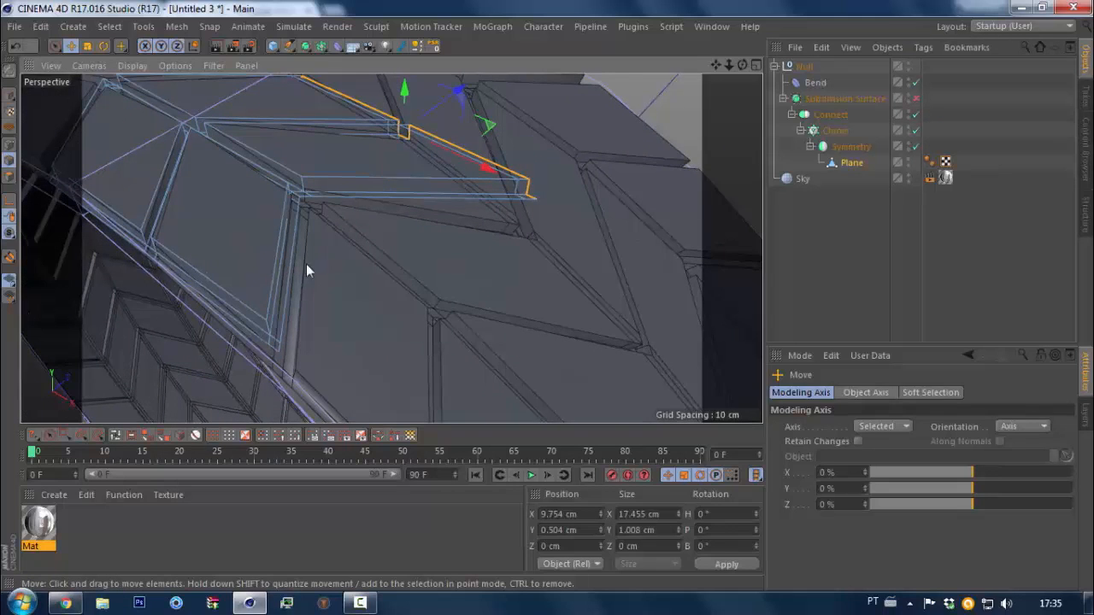
pyautogui.keyDown('alt'); pyautogui.moveTo(307, 265); pyautogui.dragTo(226, 263); pyautogui.keyUp('alt')
# Loop-select the edges outlining the four raised chevron blocks of the base segment
pyautogui.press('u')
pyautogui.press('l')
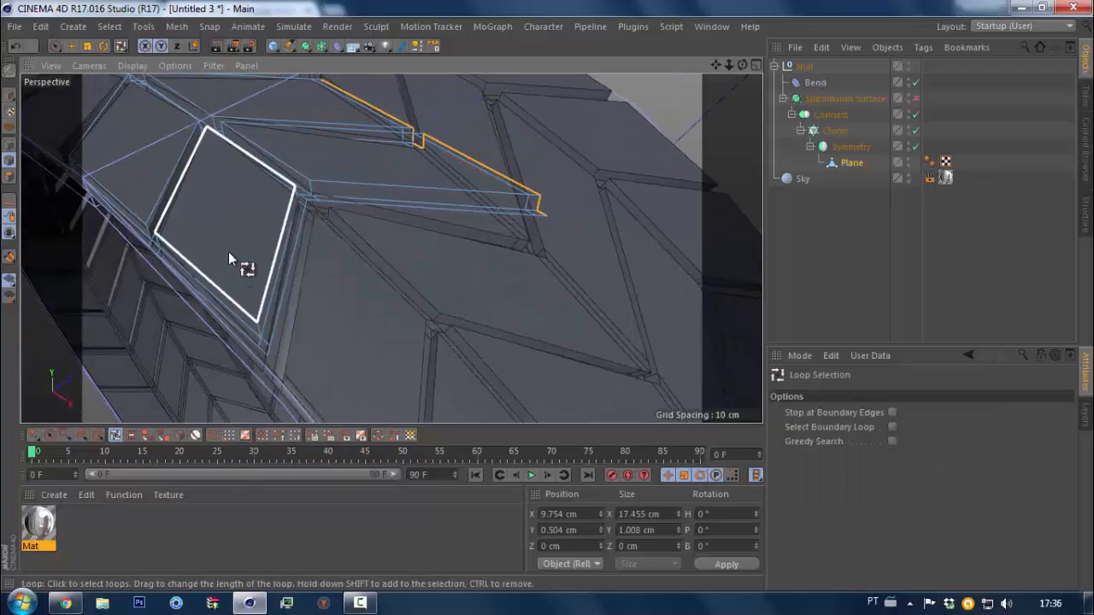
pyautogui.click(173, 225)
pyautogui.keyDown('shift'); pyautogui.click(145, 184); pyautogui.keyUp('shift')
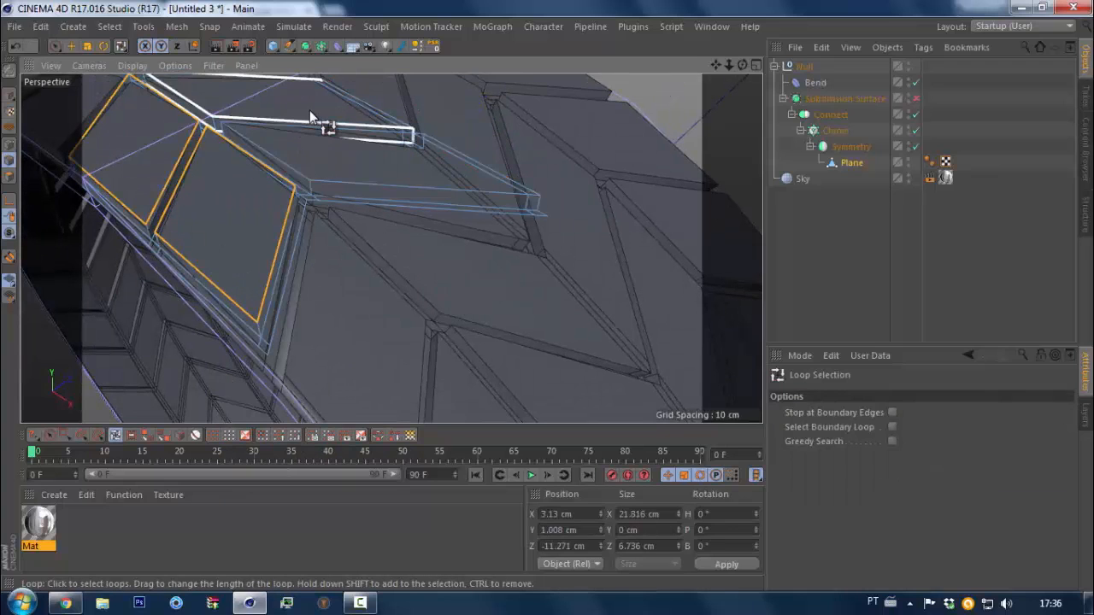
pyautogui.keyDown('shift'); pyautogui.click(309, 110); pyautogui.keyUp('shift')
pyautogui.keyDown('shift'); pyautogui.click(342, 164); pyautogui.keyUp('shift')
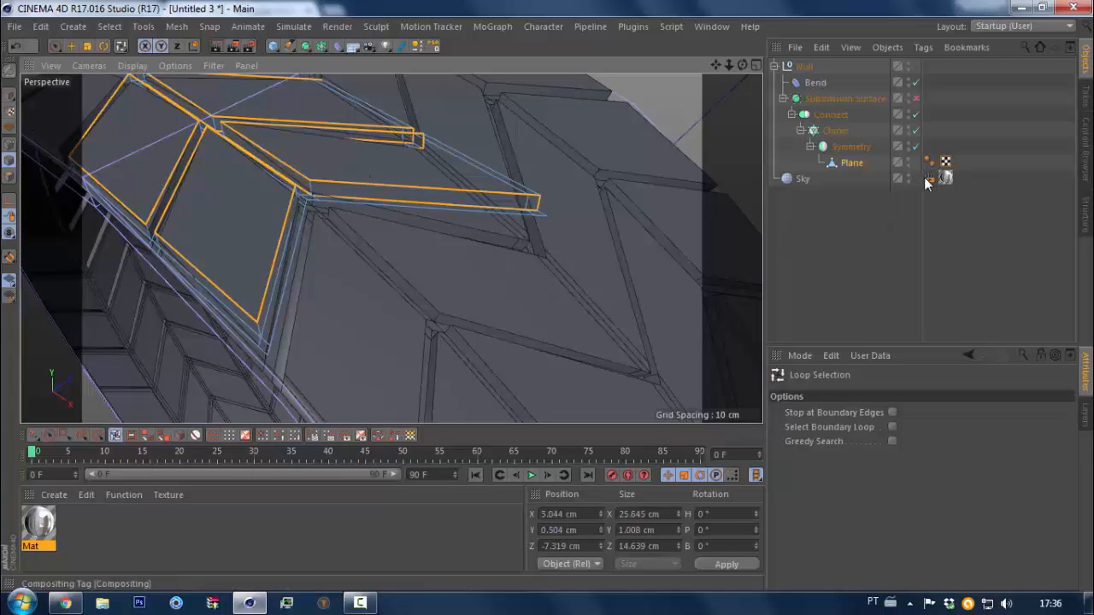
# Disable Symmetry, Cloner and Bend to isolate the flat base segment
pyautogui.click(916, 147)
pyautogui.click(917, 131)
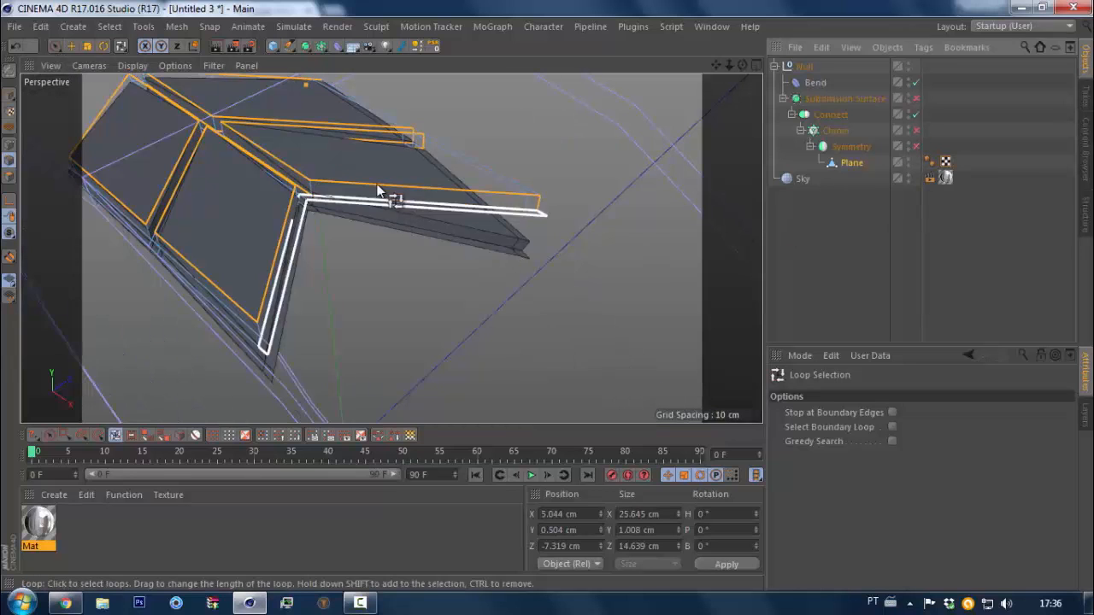
pyautogui.keyDown('alt'); pyautogui.moveTo(376, 173); pyautogui.dragTo(282, 171); pyautogui.keyUp('alt')
pyautogui.click(916, 82)
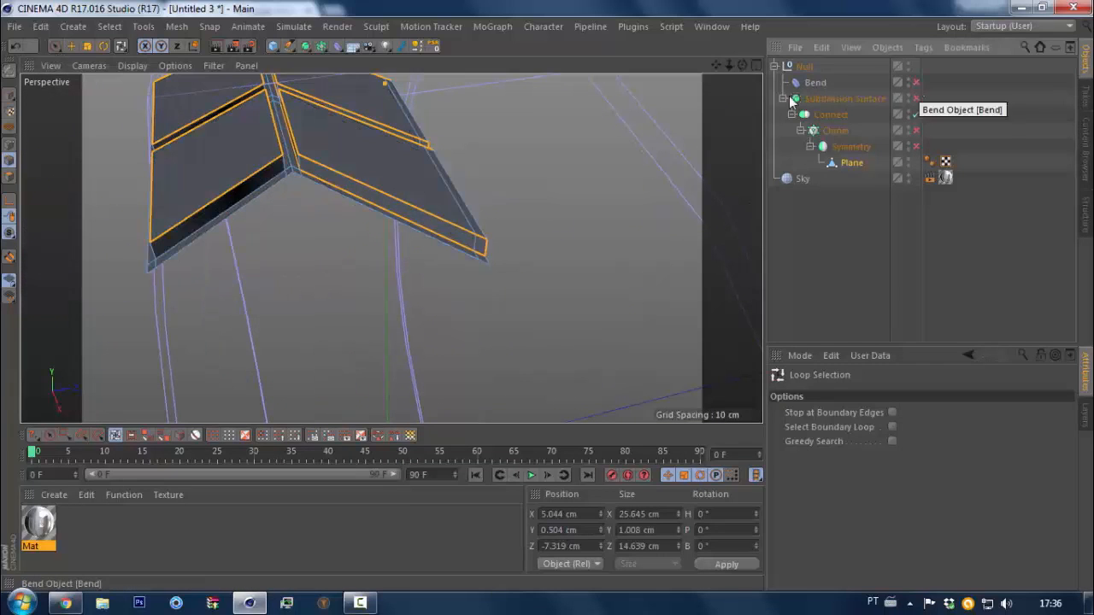
# Examine the selected edge loops along the raised blocks' tops, side walls and grooves from several angles
pyautogui.keyDown('alt'); pyautogui.moveTo(412, 176); pyautogui.dragTo(349, 137); pyautogui.keyUp('alt')
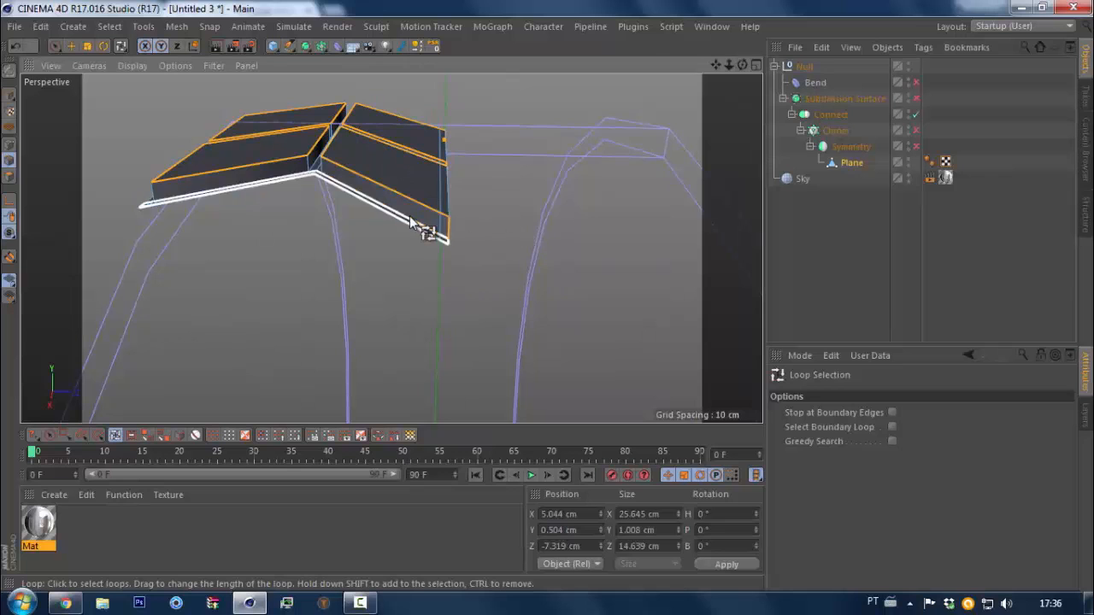
pyautogui.keyDown('alt'); pyautogui.moveTo(409, 216); pyautogui.dragTo(453, 211); pyautogui.keyUp('alt')
pyautogui.keyDown('alt'); pyautogui.moveTo(453, 211); pyautogui.dragTo(474, 220, button='right'); pyautogui.keyUp('alt')
pyautogui.press('space')
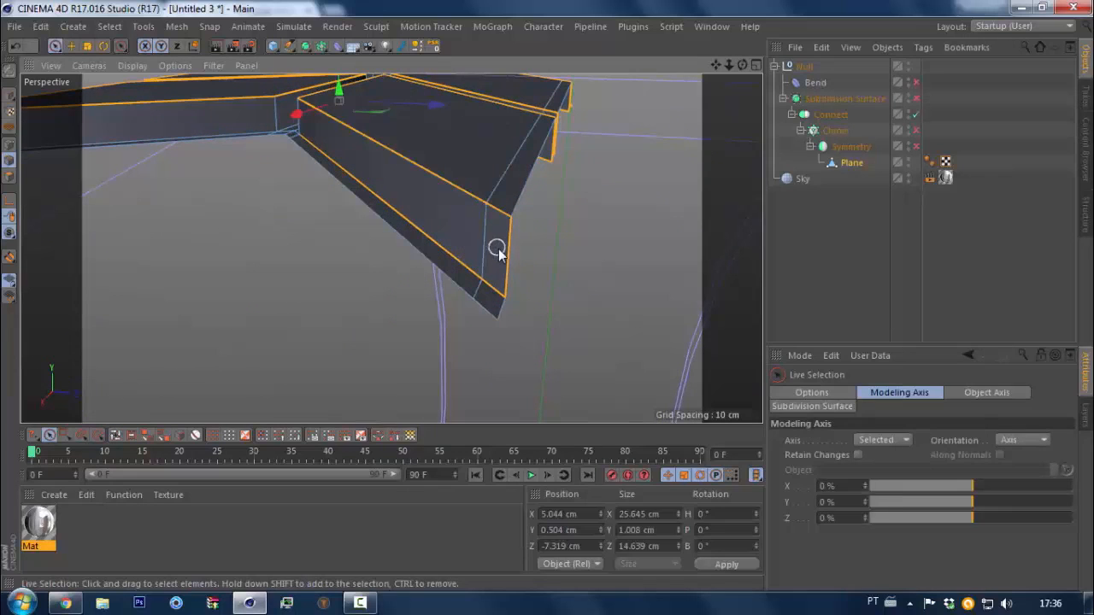
pyautogui.moveTo(569, 156)
pyautogui.keyDown('alt'); pyautogui.mouseDown()
pyautogui.moveTo(513, 151)
pyautogui.moveTo(548, 157)
pyautogui.mouseUp(); pyautogui.keyUp('alt')
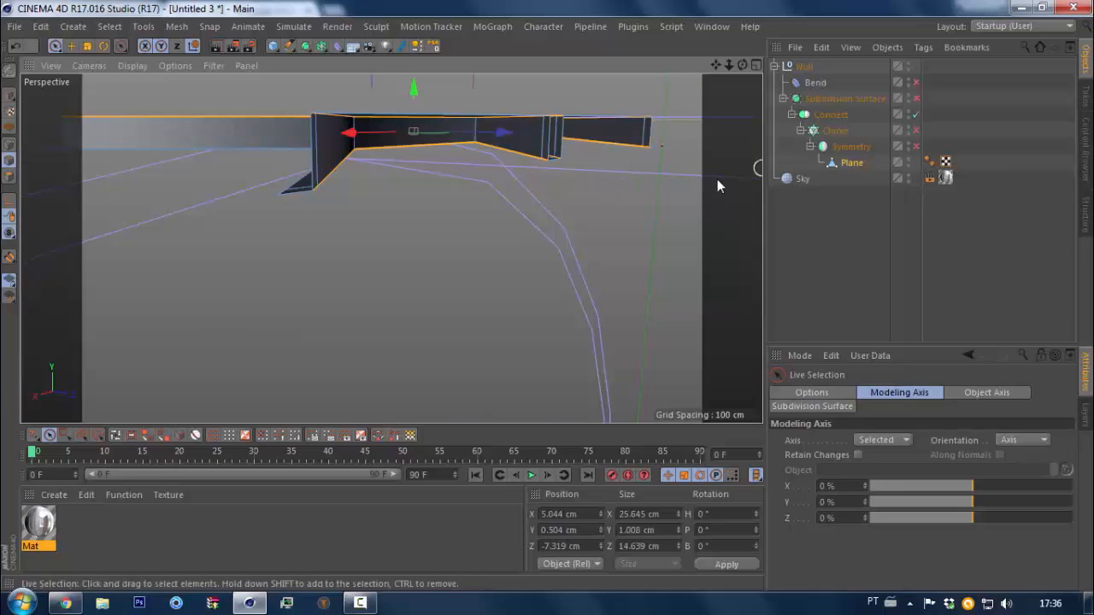
pyautogui.keyDown('alt'); pyautogui.moveTo(547, 150); pyautogui.dragTo(402, 197); pyautogui.keyUp('alt')
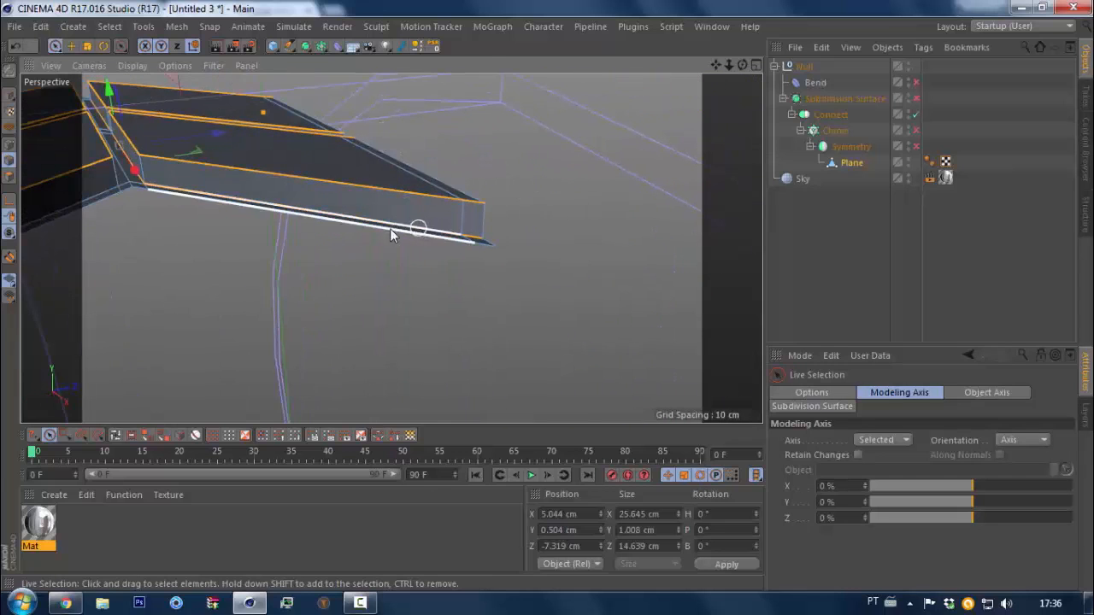
pyautogui.press('e')
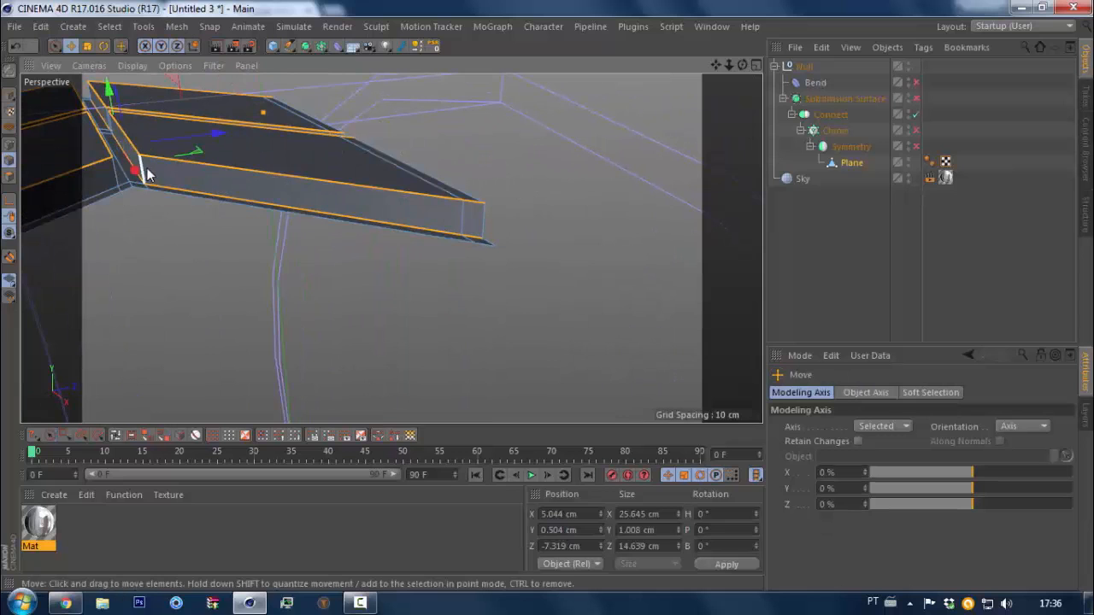
pyautogui.keyDown('alt'); pyautogui.moveTo(183, 155); pyautogui.dragTo(298, 344); pyautogui.keyUp('alt')
pyautogui.keyDown('alt'); pyautogui.moveTo(126, 173); pyautogui.dragTo(243, 243, button='middle'); pyautogui.keyUp('alt')
pyautogui.keyDown('alt'); pyautogui.moveTo(202, 200); pyautogui.dragTo(273, 227, button='right'); pyautogui.keyUp('alt')
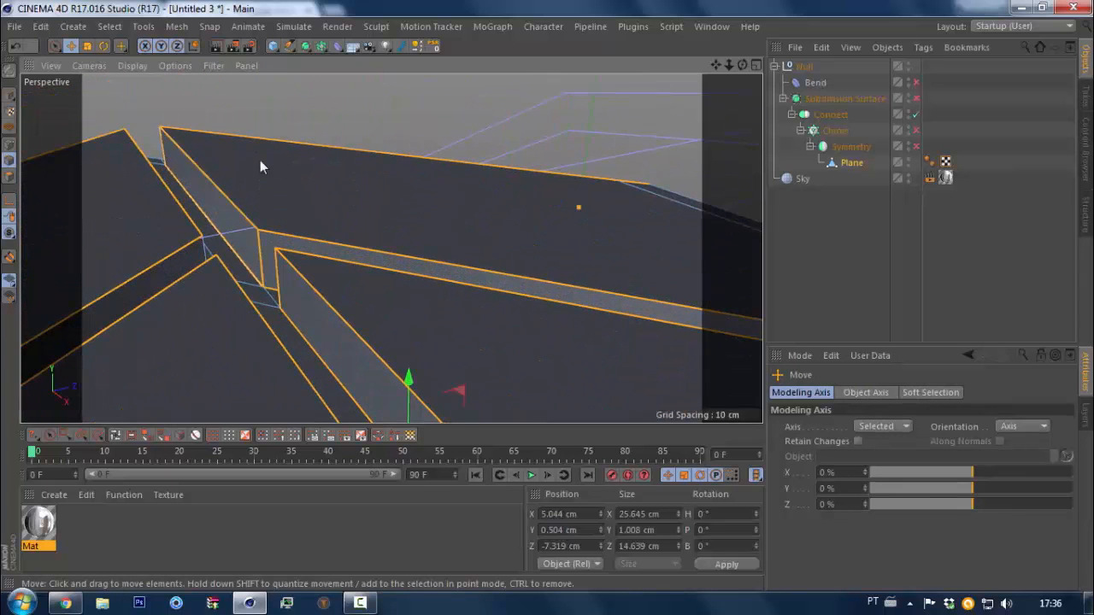
pyautogui.keyDown('alt'); pyautogui.moveTo(268, 155); pyautogui.dragTo(200, 182, button='right'); pyautogui.keyUp('alt')
pyautogui.keyDown('alt'); pyautogui.moveTo(295, 166); pyautogui.dragTo(476, 172); pyautogui.keyUp('alt')
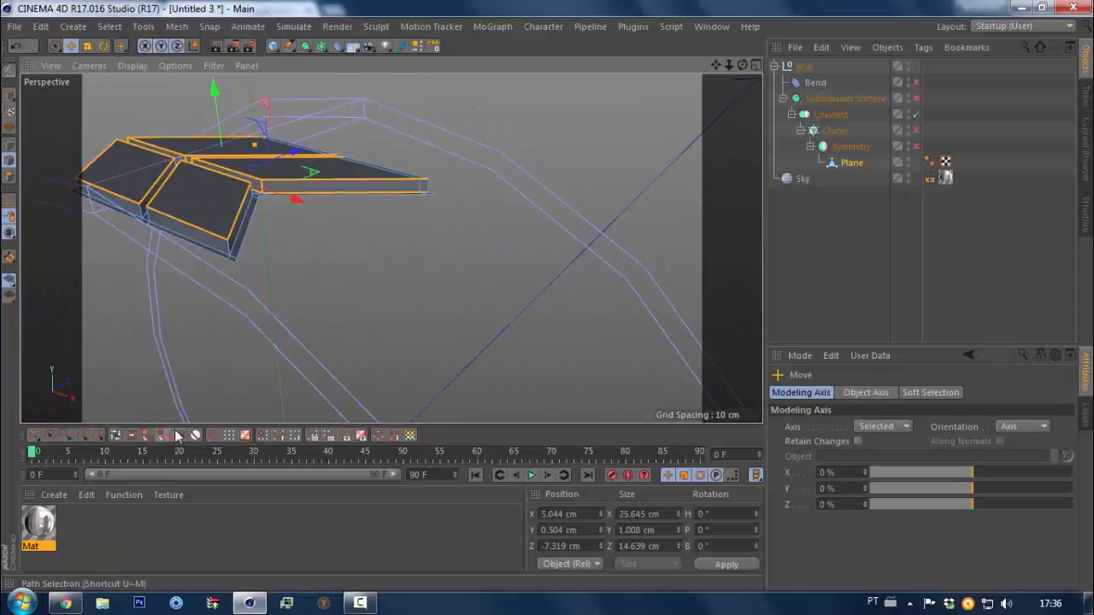
pyautogui.keyDown('alt'); pyautogui.moveTo(145, 218); pyautogui.dragTo(286, 276); pyautogui.keyUp('alt')
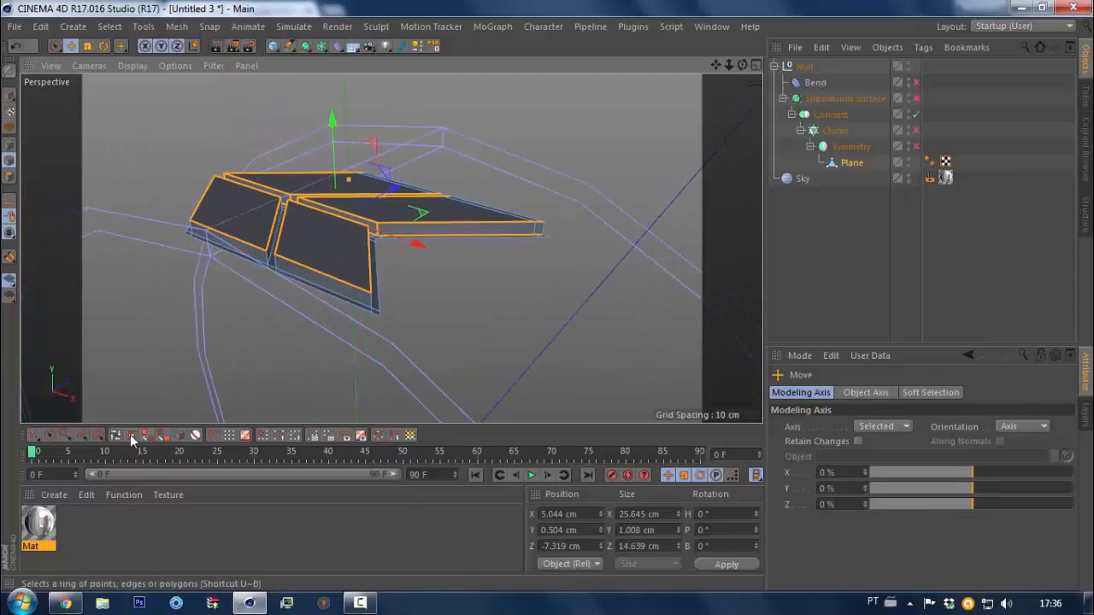
pyautogui.click(131, 435)
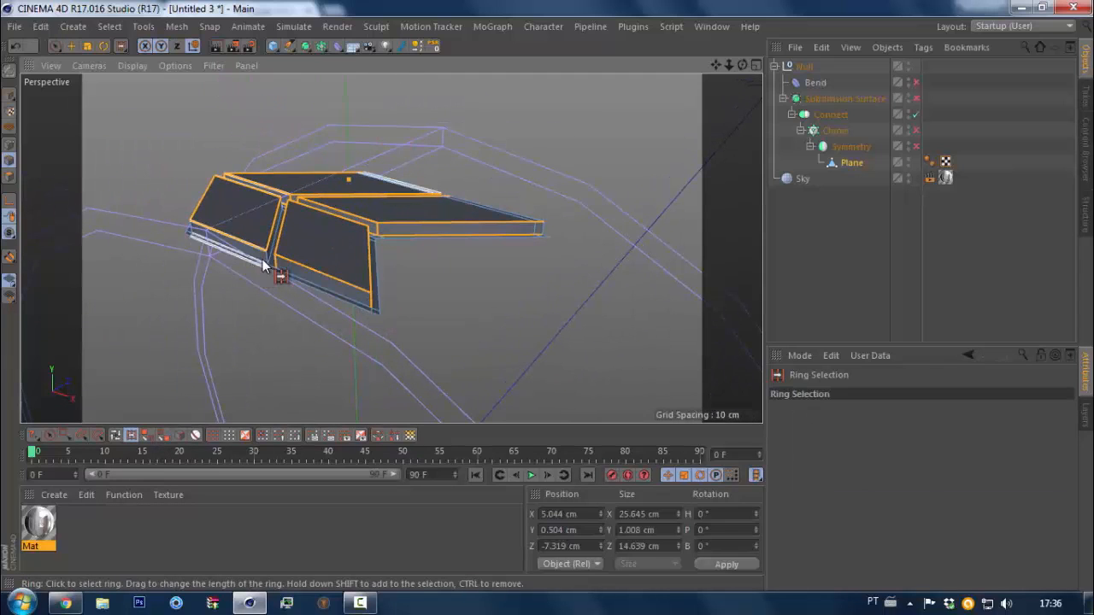
pyautogui.keyDown('alt'); pyautogui.moveTo(290, 273); pyautogui.dragTo(291, 171); pyautogui.keyUp('alt')
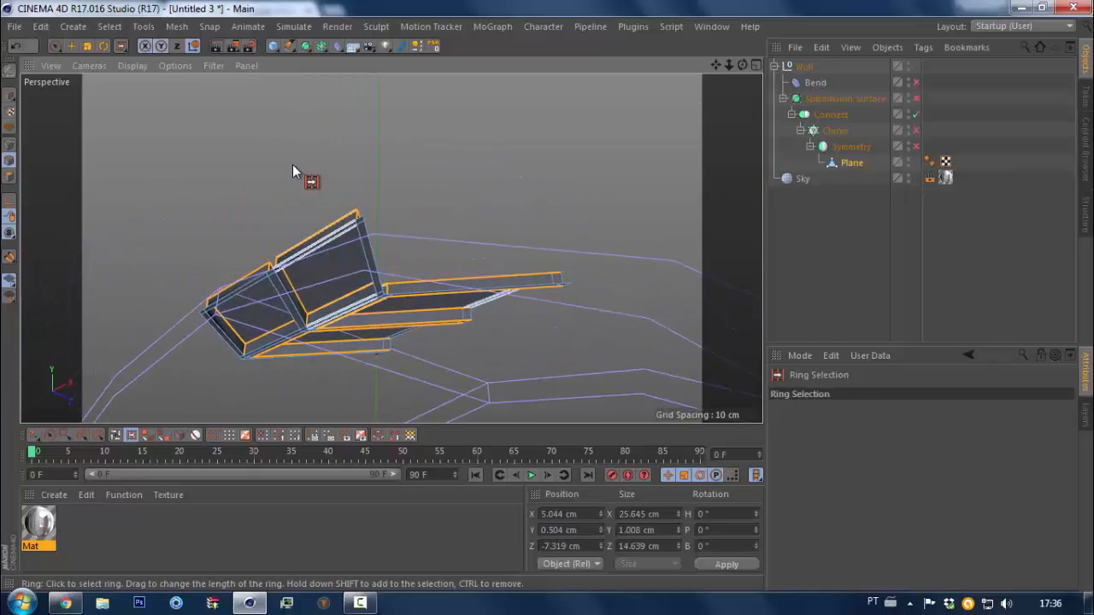
# Hide the Bend deformer in the editor, add the front block's wall edges with Loop Selection and check its base corner
pyautogui.press('u')
pyautogui.press('l')
pyautogui.doubleClick(909, 81)
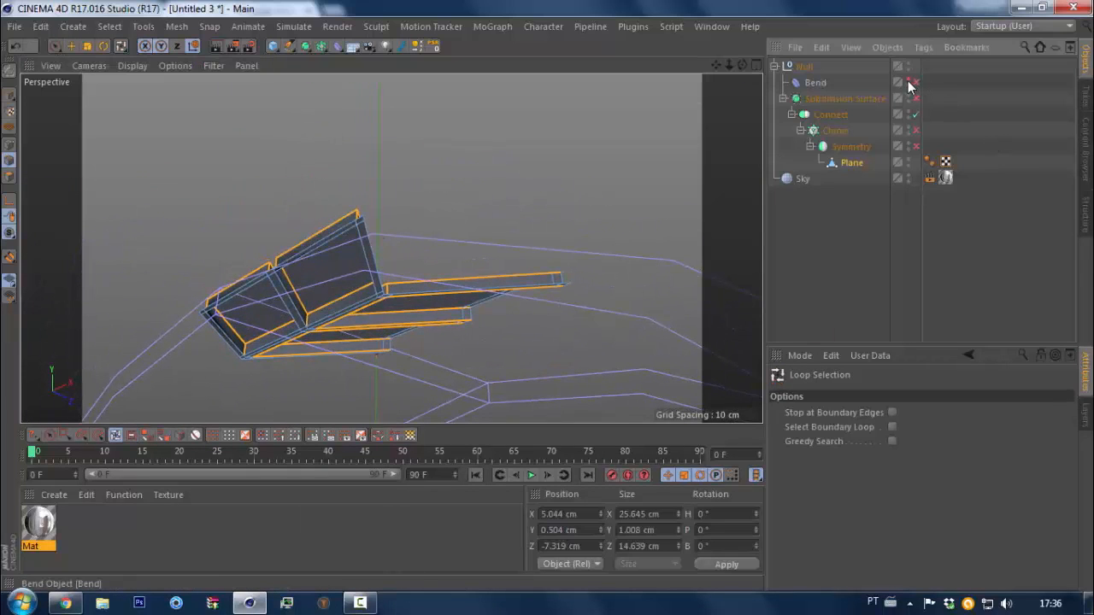
pyautogui.keyDown('shift'); pyautogui.click(320, 269); pyautogui.keyUp('shift')
pyautogui.keyDown('alt'); pyautogui.moveTo(319, 267); pyautogui.dragTo(372, 309); pyautogui.keyUp('alt')
pyautogui.keyDown('alt'); pyautogui.moveTo(375, 310); pyautogui.dragTo(438, 266, button='right'); pyautogui.keyUp('alt')
pyautogui.keyDown('alt'); pyautogui.moveTo(363, 370); pyautogui.dragTo(314, 298); pyautogui.keyUp('alt')
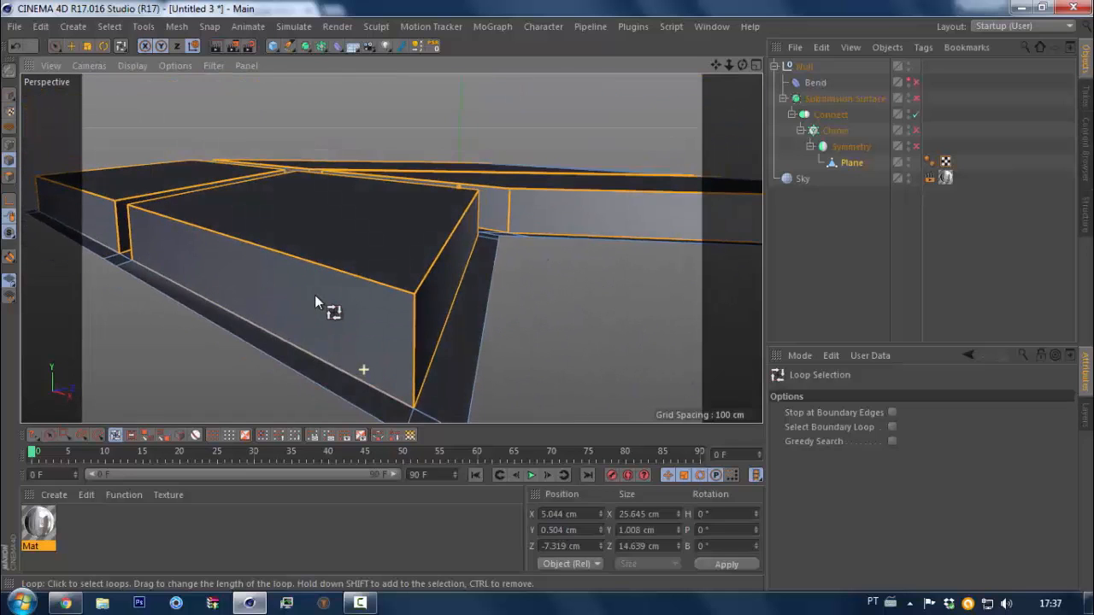
pyautogui.keyDown('alt'); pyautogui.moveTo(409, 417); pyautogui.dragTo(380, 384, button='right'); pyautogui.keyUp('alt')
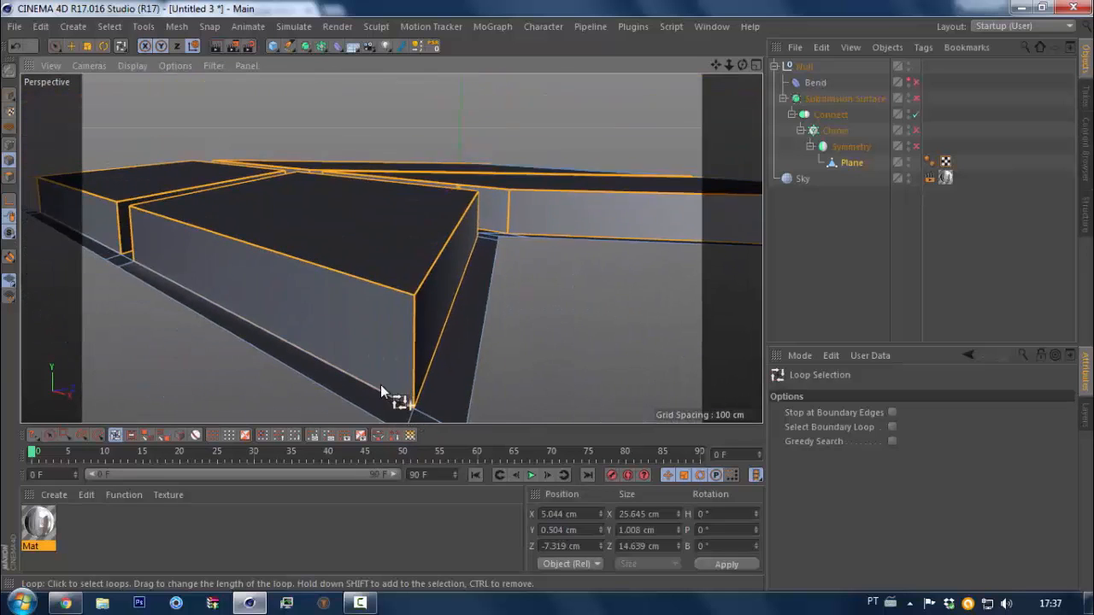
pyautogui.keyDown('alt'); pyautogui.moveTo(392, 366); pyautogui.dragTo(392, 174); pyautogui.keyUp('alt')
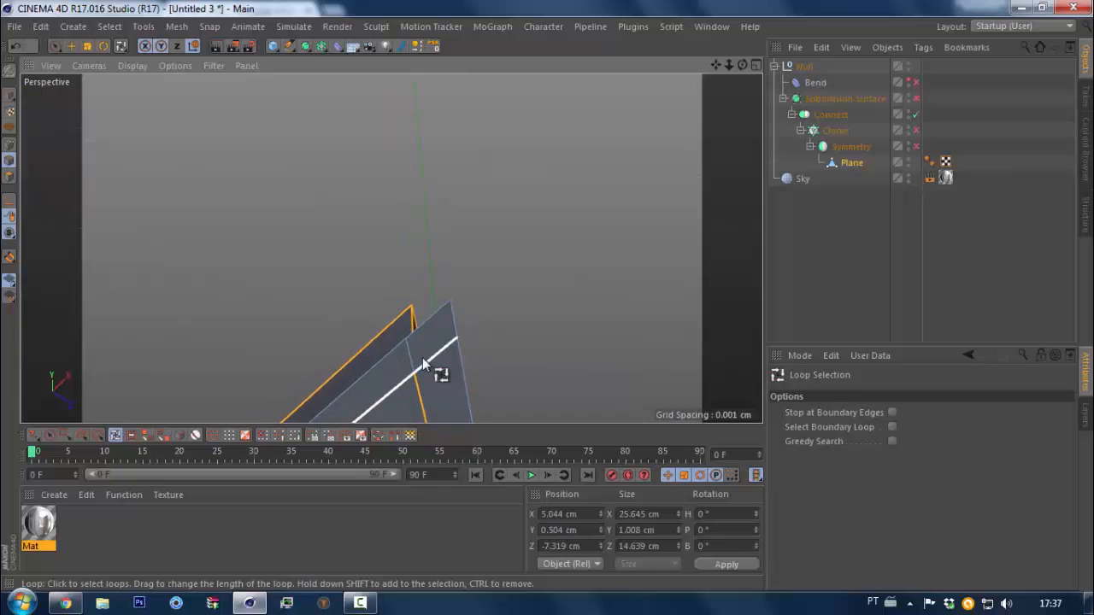
pyautogui.keyDown('alt'); pyautogui.moveTo(422, 357); pyautogui.dragTo(56, 198); pyautogui.keyUp('alt')
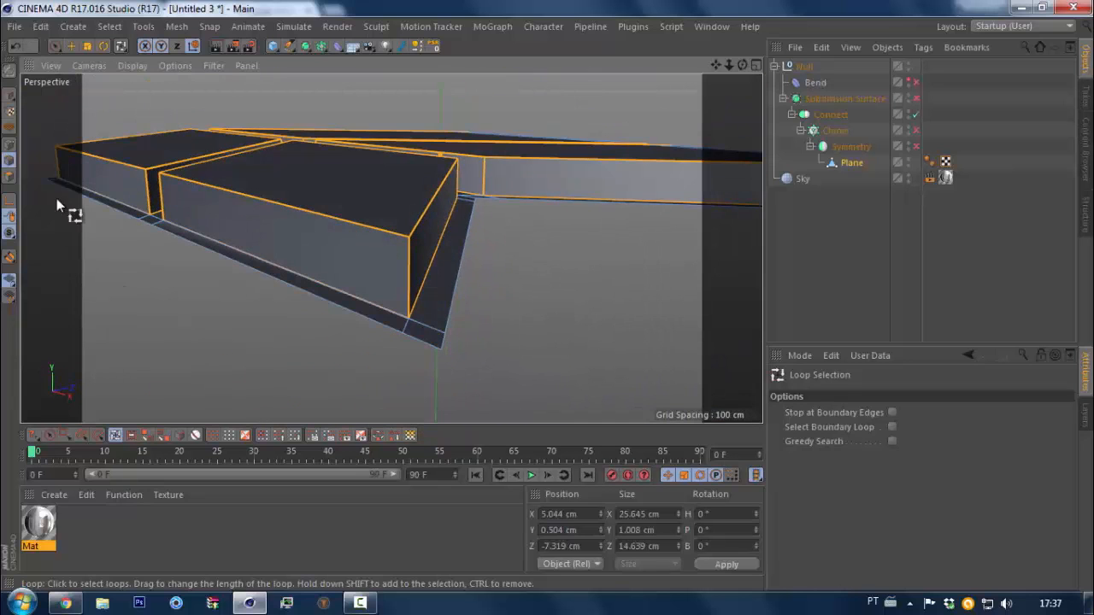
# Optimize the Plane in point mode to merge overlapping points, and return to the selected block edges
pyautogui.click(7, 146)
pyautogui.press('space')
pyautogui.rightClick(520, 310)
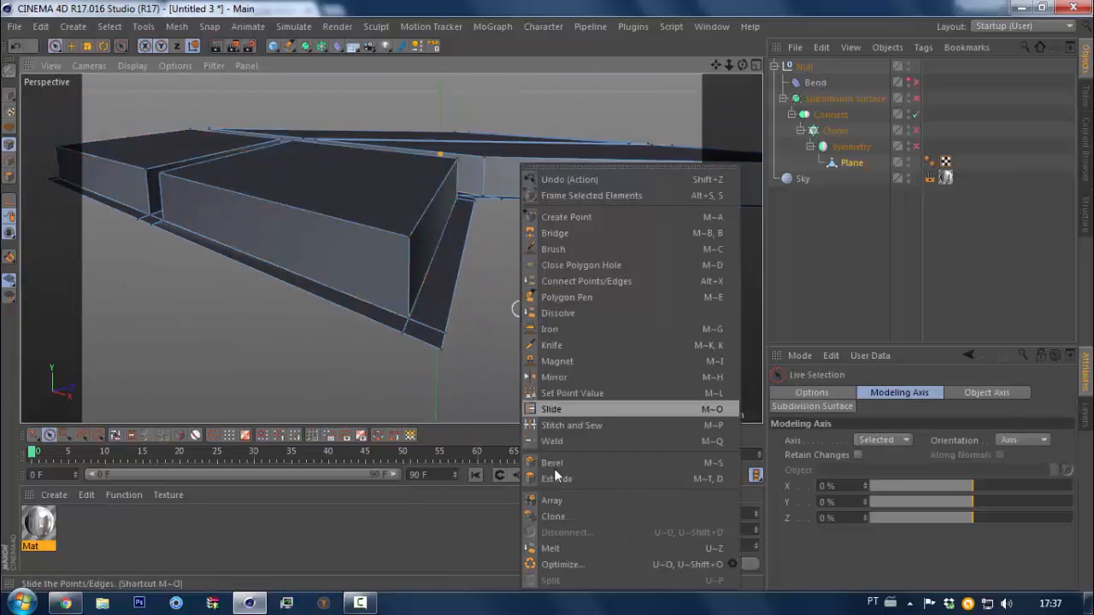
pyautogui.click(572, 564)
pyautogui.click(7, 165)
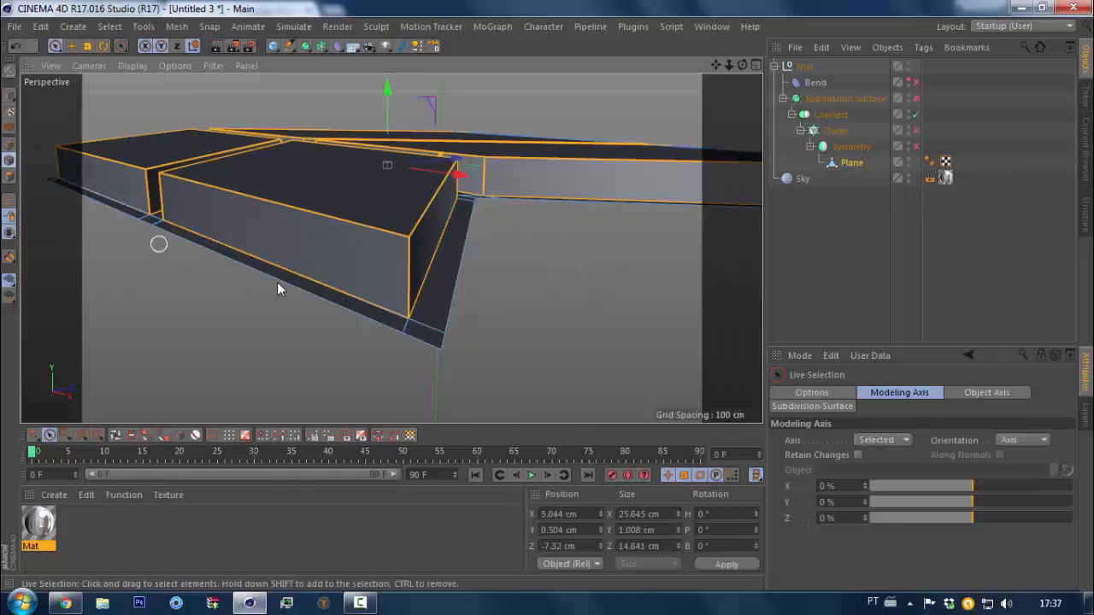
# Enable Subdivision Surface and bevel the selected block edges with Chamfer mode, 5.65% offset and 1 subdivision
pyautogui.keyDown('alt'); pyautogui.moveTo(383, 333); pyautogui.dragTo(334, 344, button='right'); pyautogui.keyUp('alt')
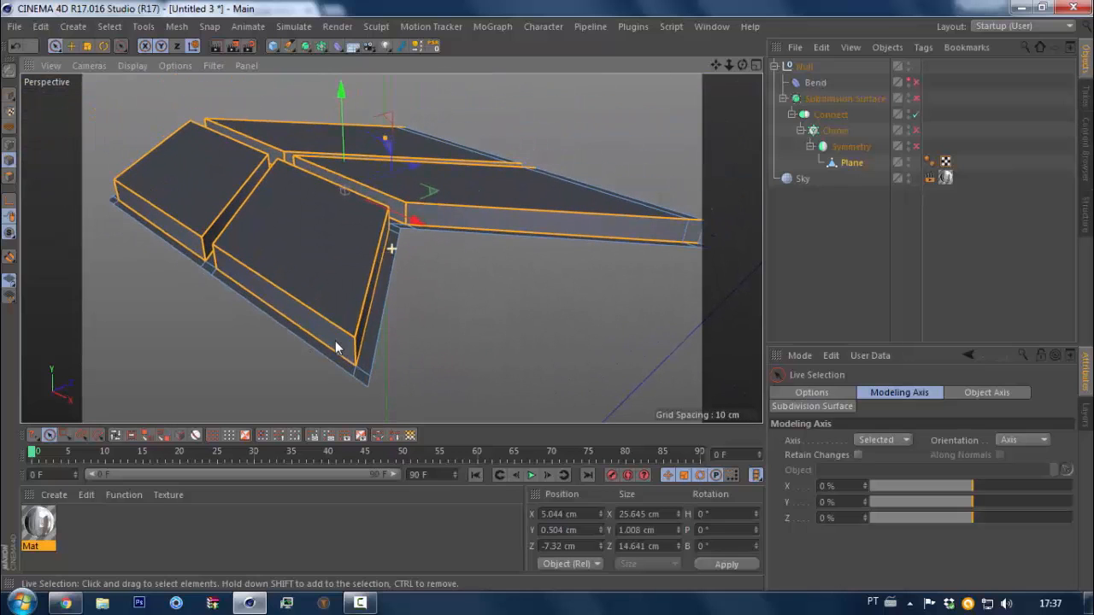
pyautogui.click(916, 98)
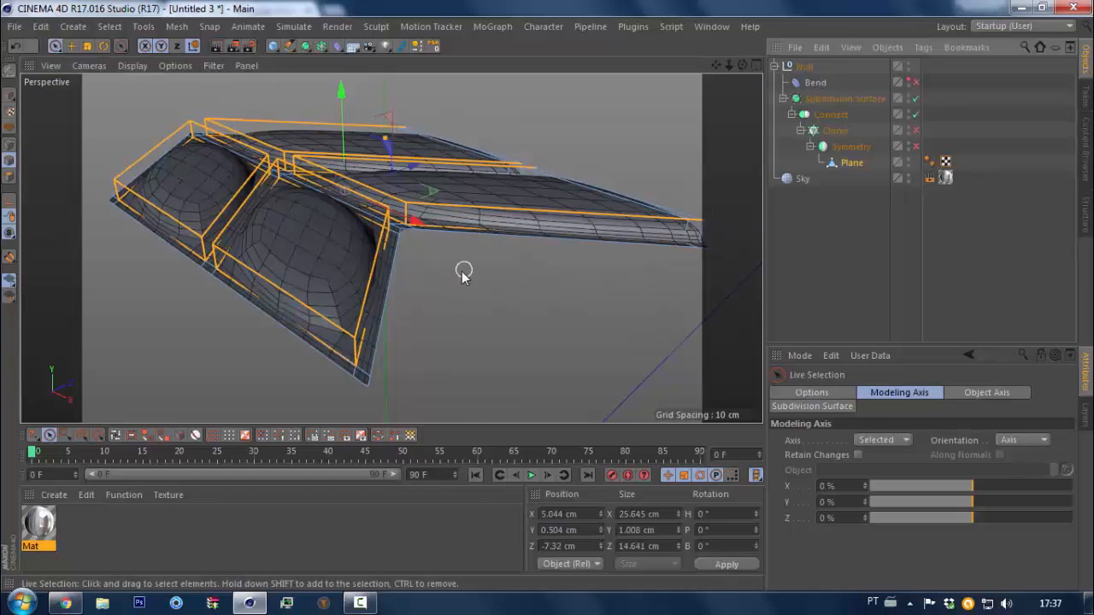
pyautogui.rightClick(473, 310)
pyautogui.click(520, 453)
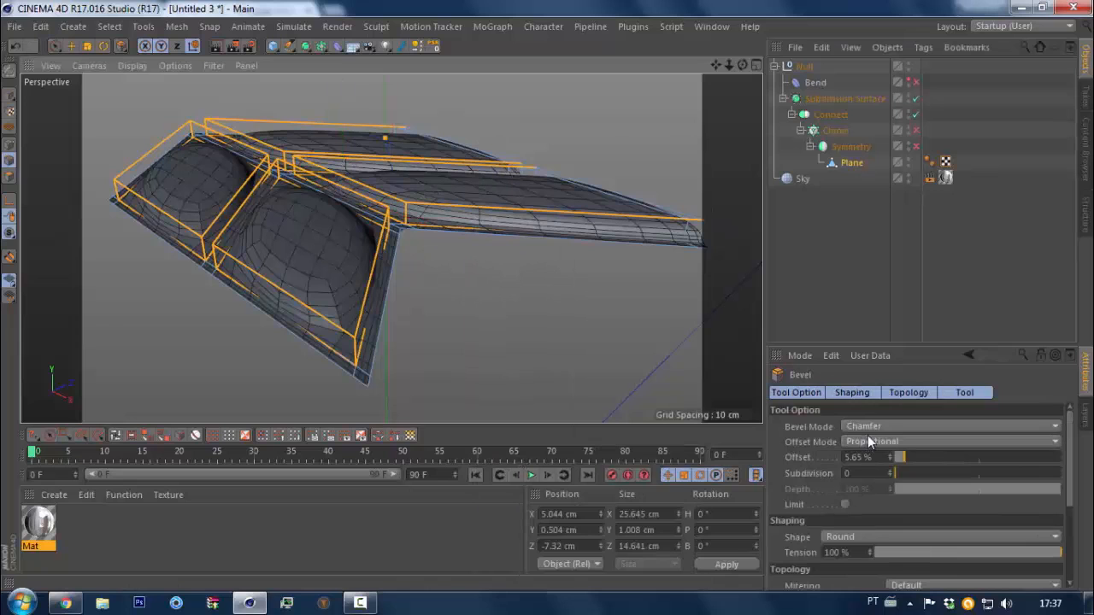
pyautogui.click(889, 469)
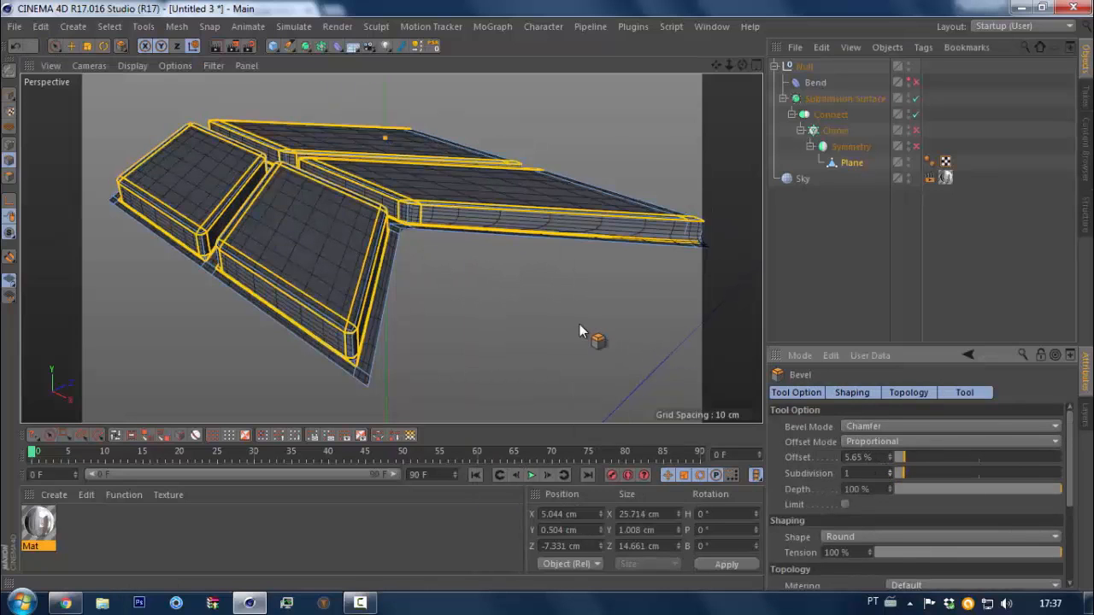
# Bevel the block edges with Limit enabled at 5.04% offset and inspect a block corner in Gouraud shading
pyautogui.click(845, 505)
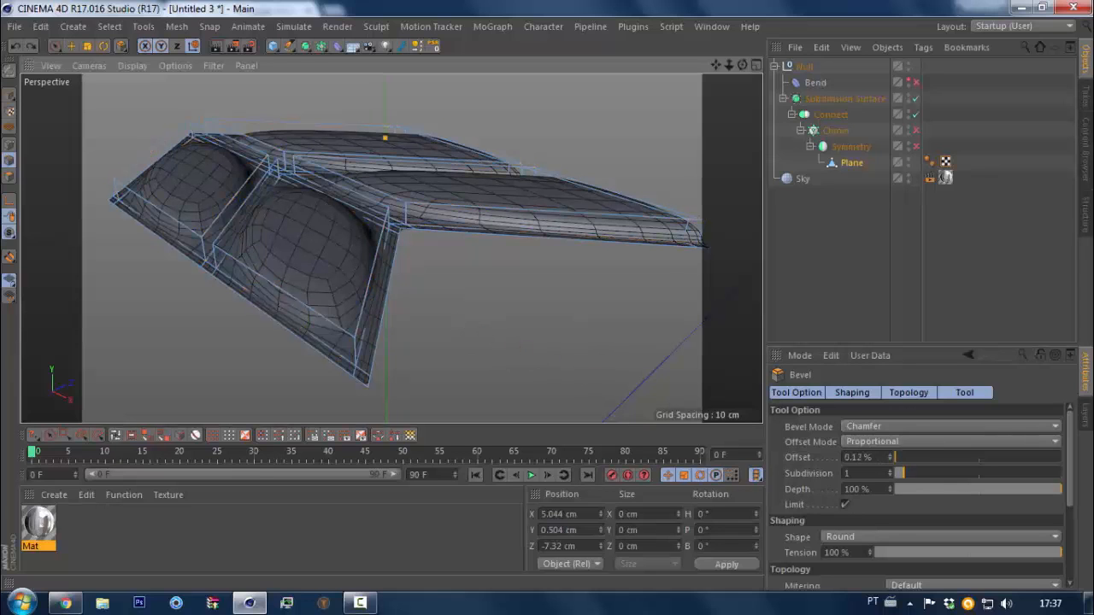
pyautogui.moveTo(479, 299); pyautogui.dragTo(537, 299)
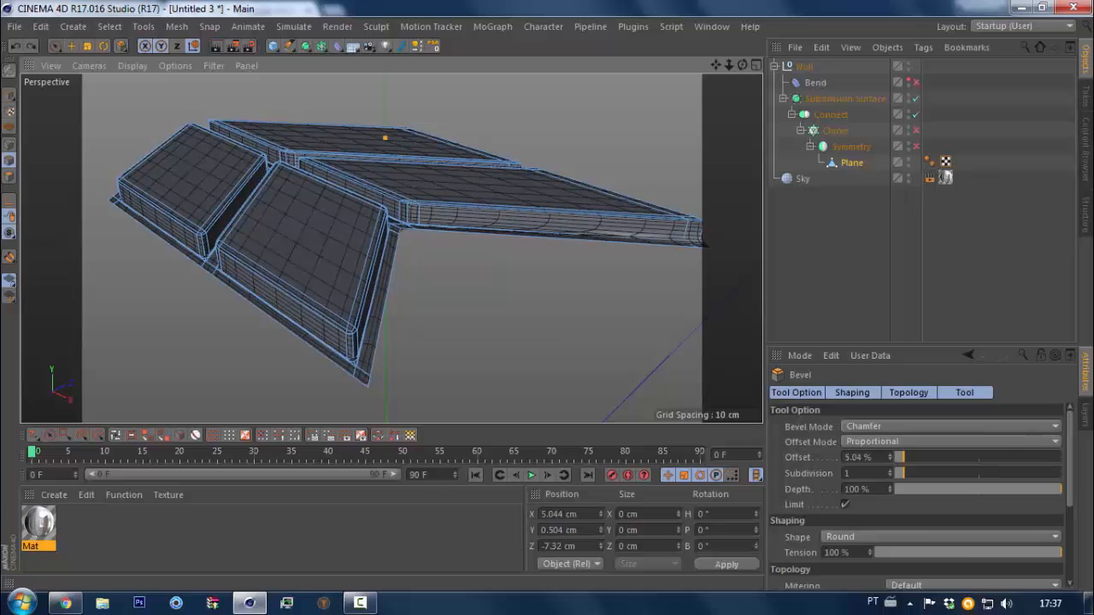
pyautogui.hotkey('ctrl', 'y')
pyautogui.press('n')
pyautogui.press('a')
pyautogui.moveTo(251, 275)
pyautogui.keyDown('alt'); pyautogui.mouseDown()
pyautogui.moveTo(297, 266)
pyautogui.moveTo(290, 295)
pyautogui.moveTo(252, 319)
pyautogui.moveTo(226, 314)
pyautogui.moveTo(204, 277)
pyautogui.moveTo(221, 309)
pyautogui.mouseUp(); pyautogui.keyUp('alt')
pyautogui.scroll(7, 189, 283)
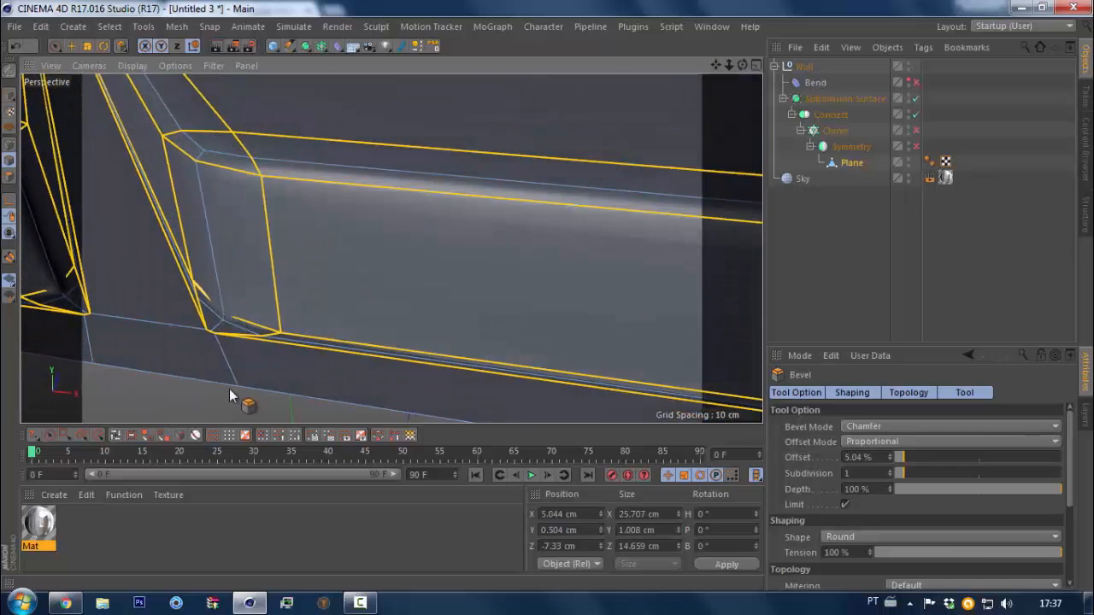
# Undo the bevel, retry it at 7.15% offset and undo that attempt too
pyautogui.hotkey('ctrl', 'z')
pyautogui.moveTo(242, 365); pyautogui.dragTo(288, 154)
pyautogui.hotkey('ctrl', 'z')
# Examine the subdivided blocks and their selected edges from above, below and around the base corners
pyautogui.keyDown('alt'); pyautogui.moveTo(217, 245); pyautogui.dragTo(181, 288, button='right'); pyautogui.keyUp('alt')
pyautogui.keyDown('alt'); pyautogui.moveTo(255, 306); pyautogui.dragTo(125, 346); pyautogui.keyUp('alt')
pyautogui.click(354, 604)
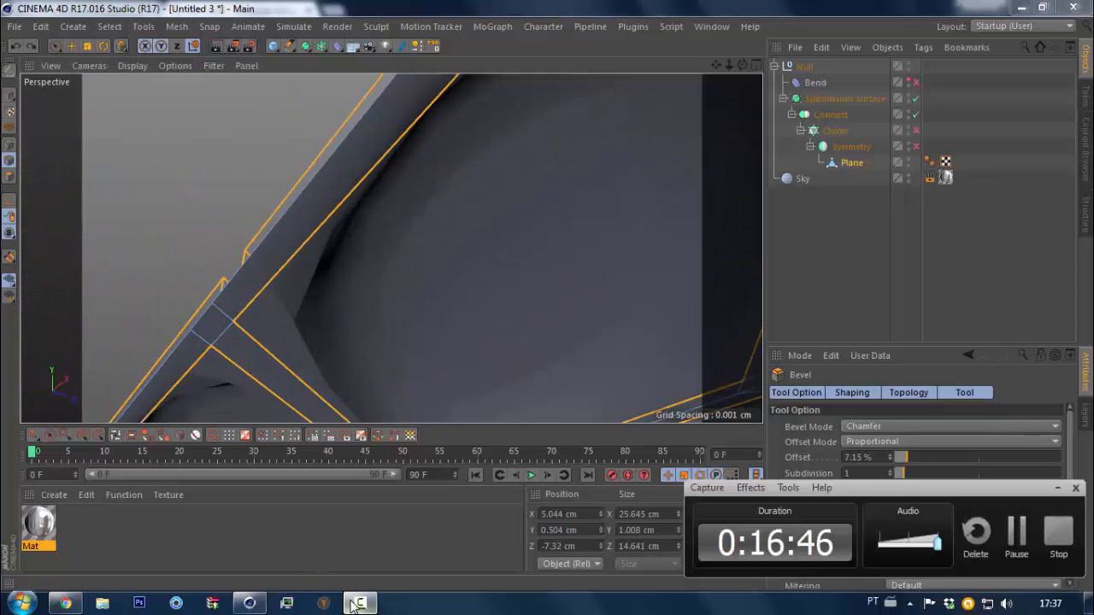
pyautogui.click(354, 605)
pyautogui.keyDown('alt'); pyautogui.moveTo(310, 306); pyautogui.dragTo(250, 349, button='right'); pyautogui.keyUp('alt')
pyautogui.keyDown('alt'); pyautogui.moveTo(281, 292); pyautogui.dragTo(290, 242); pyautogui.keyUp('alt')
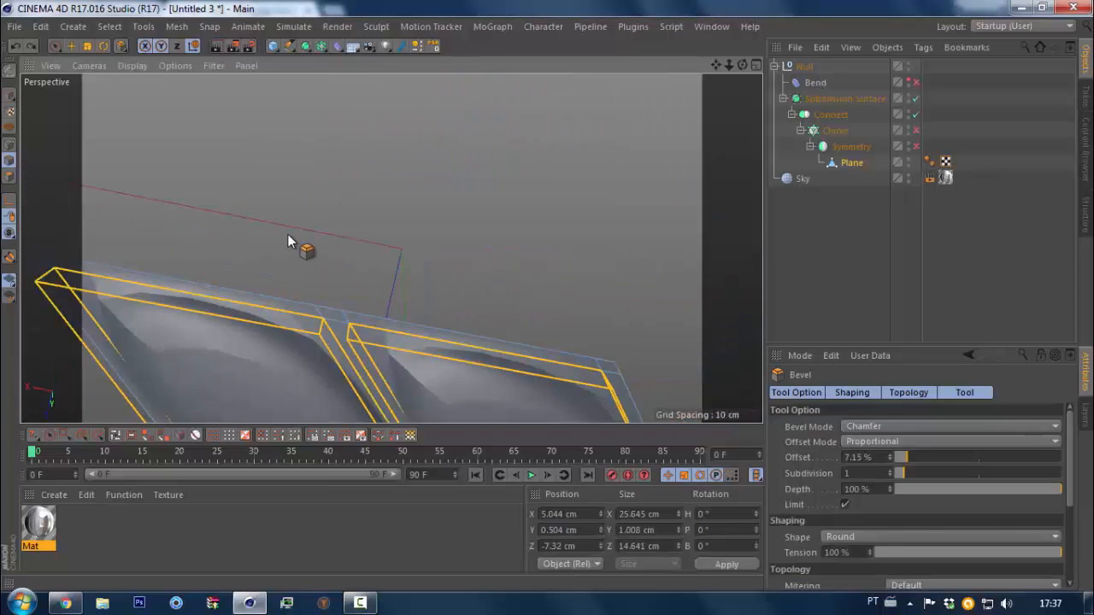
pyautogui.keyDown('alt'); pyautogui.moveTo(287, 229); pyautogui.dragTo(222, 281, button='right'); pyautogui.keyUp('alt')
pyautogui.keyDown('alt'); pyautogui.moveTo(276, 251); pyautogui.dragTo(364, 207); pyautogui.keyUp('alt')
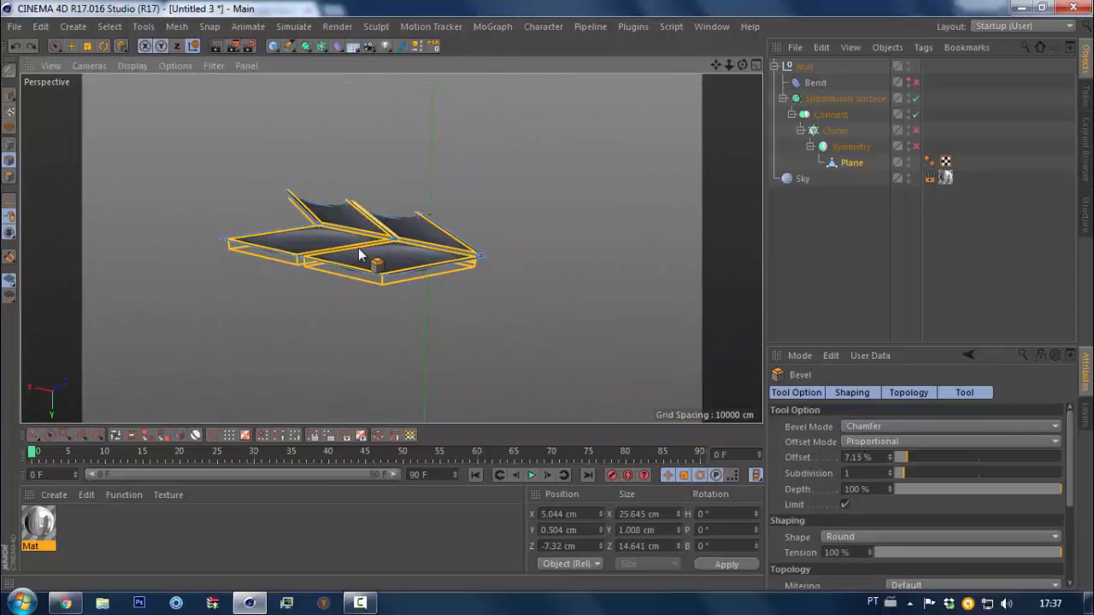
pyautogui.keyDown('alt'); pyautogui.moveTo(358, 248); pyautogui.dragTo(561, 206); pyautogui.keyUp('alt')
pyautogui.moveTo(483, 211)
pyautogui.keyDown('alt'); pyautogui.mouseDown()
pyautogui.moveTo(411, 247)
pyautogui.moveTo(476, 220)
pyautogui.mouseUp(); pyautogui.keyUp('alt')
pyautogui.keyDown('alt'); pyautogui.moveTo(441, 203); pyautogui.dragTo(531, 163, button='right'); pyautogui.keyUp('alt')
pyautogui.keyDown('alt'); pyautogui.moveTo(488, 196); pyautogui.dragTo(275, 254); pyautogui.keyUp('alt')
pyautogui.scroll(-5, 342, 252)
pyautogui.keyDown('alt'); pyautogui.moveTo(294, 315); pyautogui.dragTo(350, 292); pyautogui.keyUp('alt')
pyautogui.scroll(4, 318, 297)
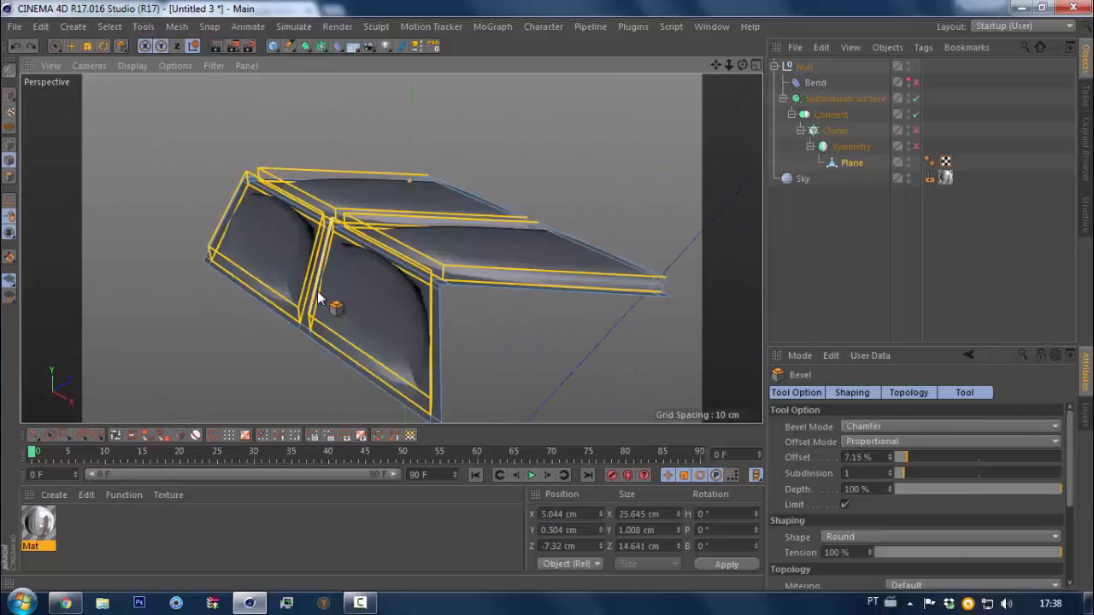
pyautogui.keyDown('alt'); pyautogui.moveTo(383, 366); pyautogui.dragTo(359, 268); pyautogui.keyUp('alt')
pyautogui.scroll(5, 359, 268)
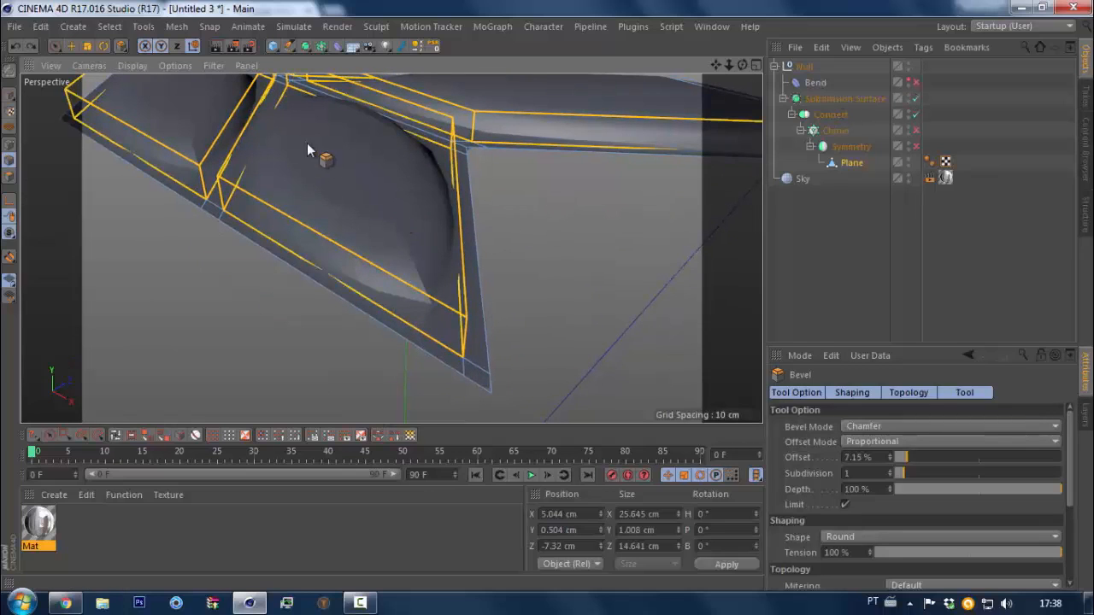
# Set the Connect object's Phong Mode to Manual and turn off Use Edge Breaks in the Plane's Phong tag
pyautogui.click(843, 117)
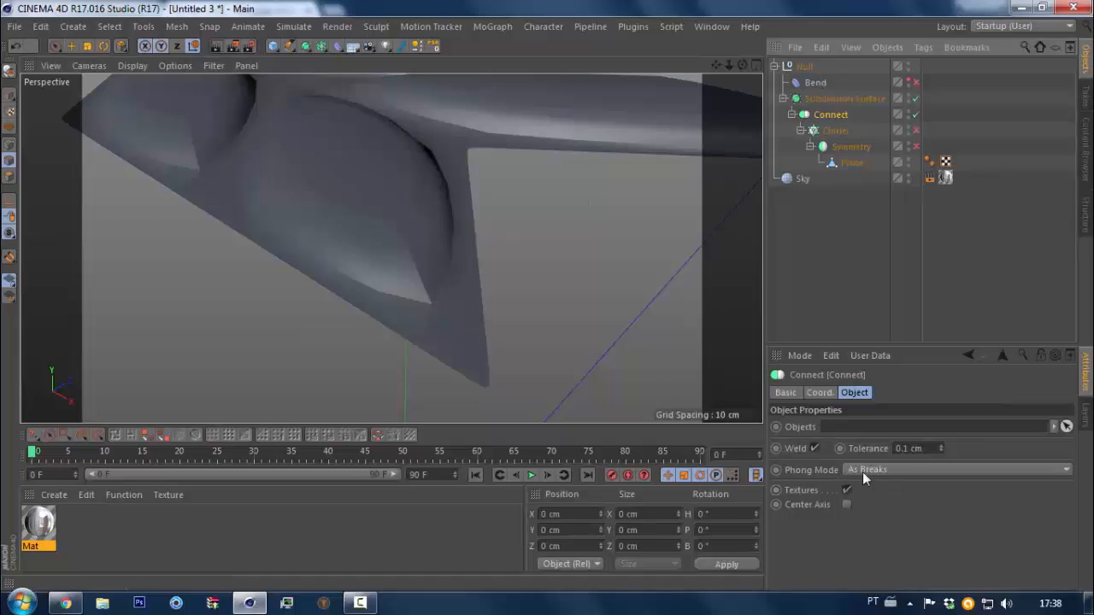
pyautogui.click(888, 469)
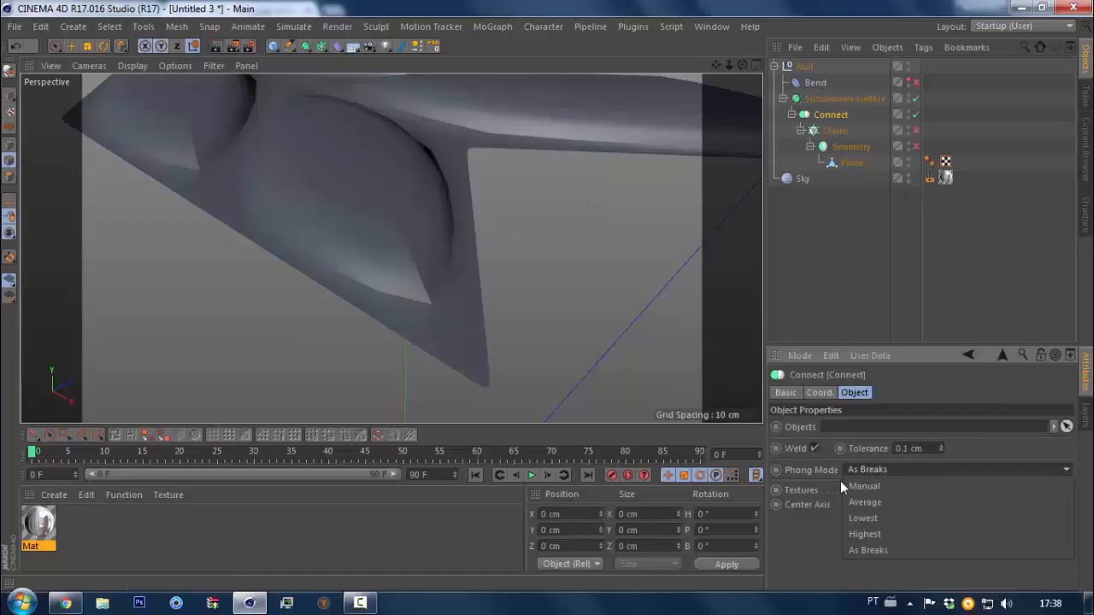
pyautogui.click(889, 486)
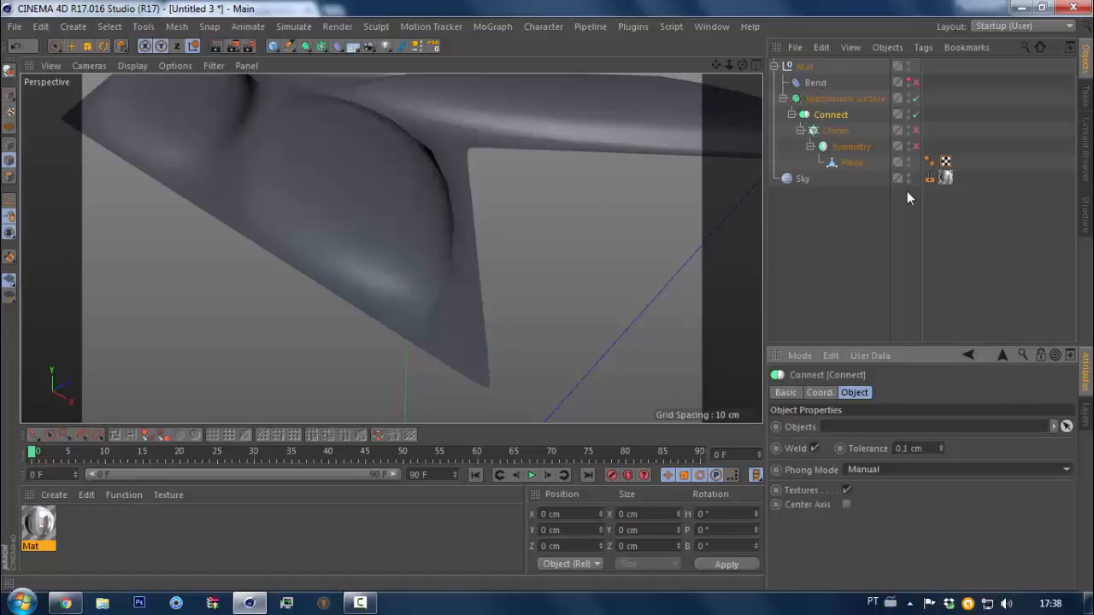
pyautogui.click(929, 162)
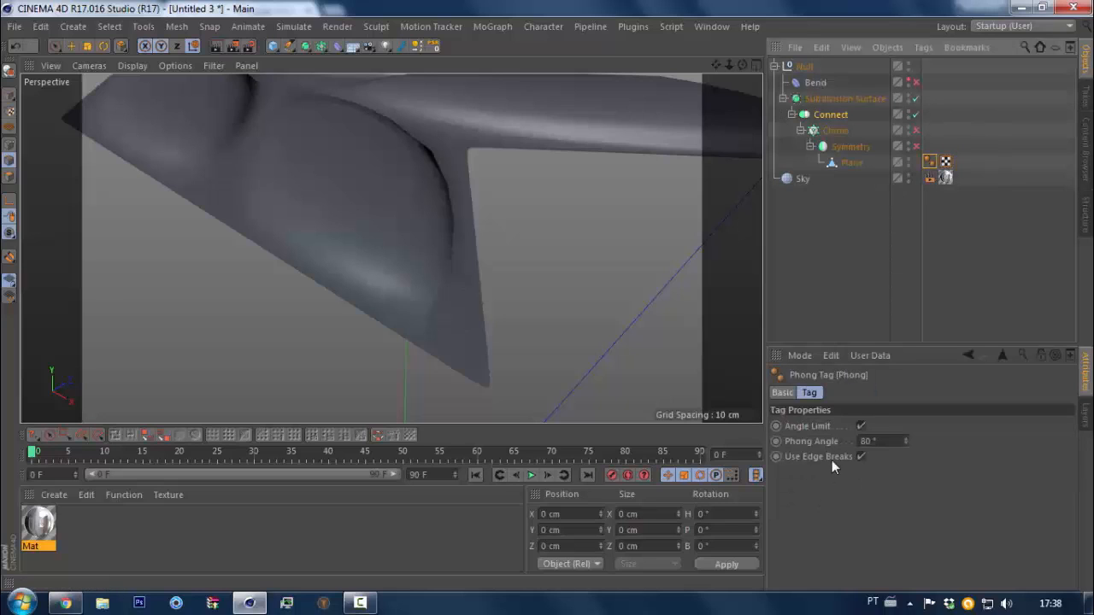
pyautogui.click(862, 457)
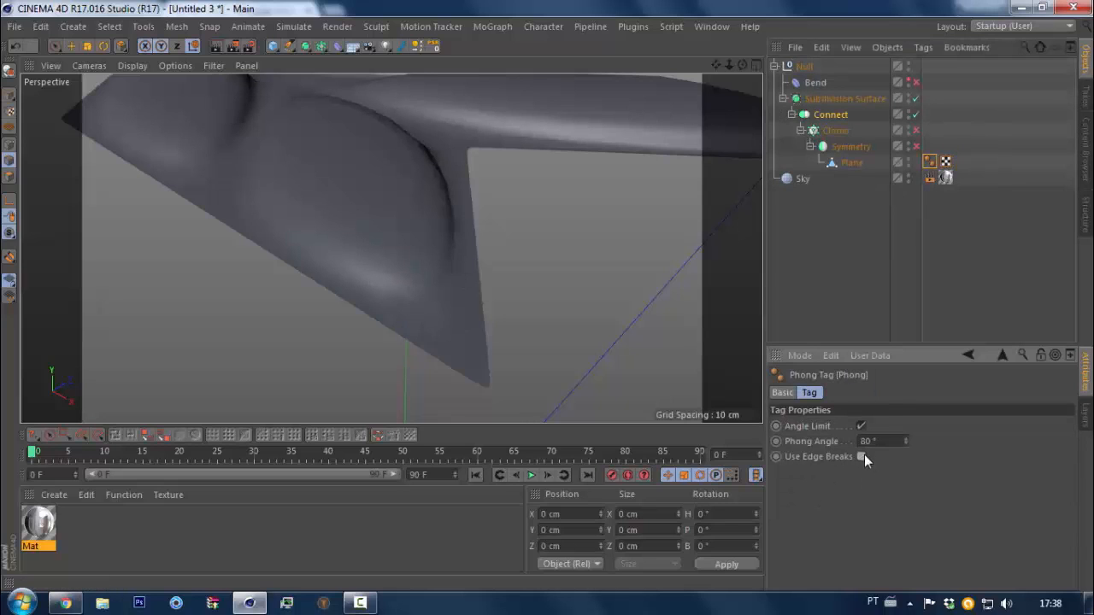
# Try beveling the Plane's selected block edges again, check the front corner and undo the bevel
pyautogui.click(851, 163)
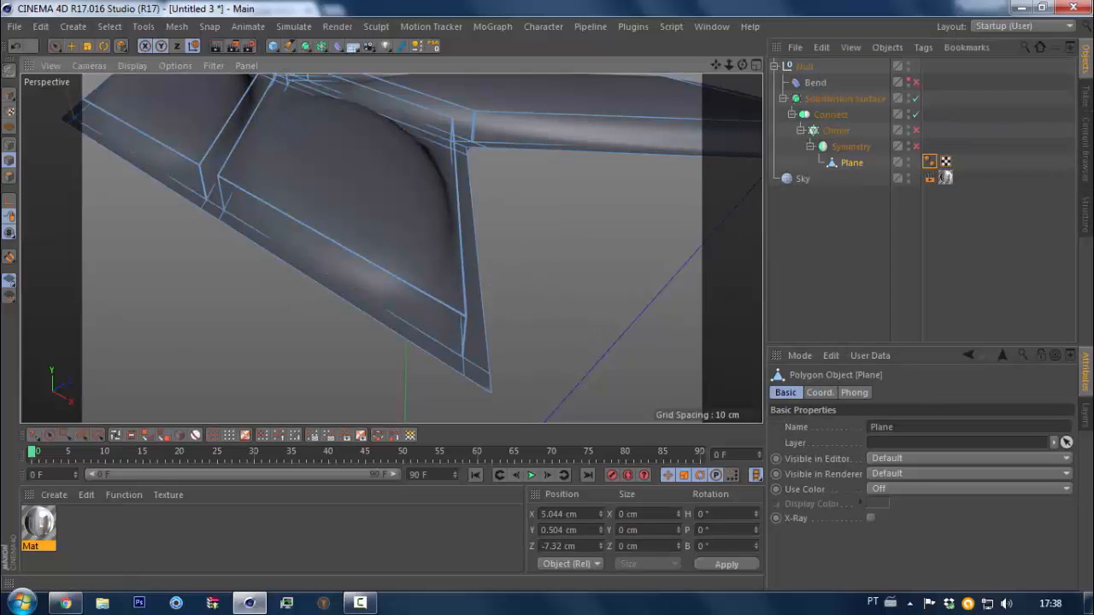
pyautogui.moveTo(392, 248)
pyautogui.mouseDown()
pyautogui.moveTo(504, 248)
pyautogui.moveTo(483, 248)
pyautogui.mouseUp()
pyautogui.moveTo(437, 351)
pyautogui.keyDown('alt'); pyautogui.mouseDown()
pyautogui.moveTo(312, 327)
pyautogui.moveTo(461, 299)
pyautogui.mouseUp(); pyautogui.keyUp('alt')
pyautogui.hotkey('ctrl', 'z')
pyautogui.hotkey('ctrl', 'z')
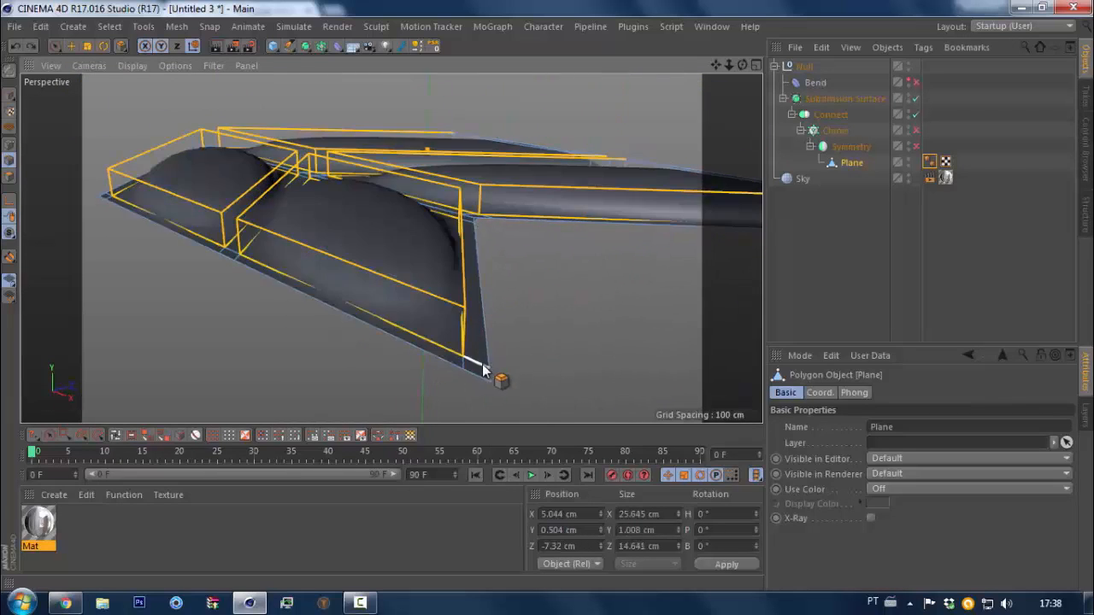
# Clear the edge selection and disable Subdivision Surface, Connect and Cloner to expose the unsmoothed blocks
pyautogui.click(292, 411)
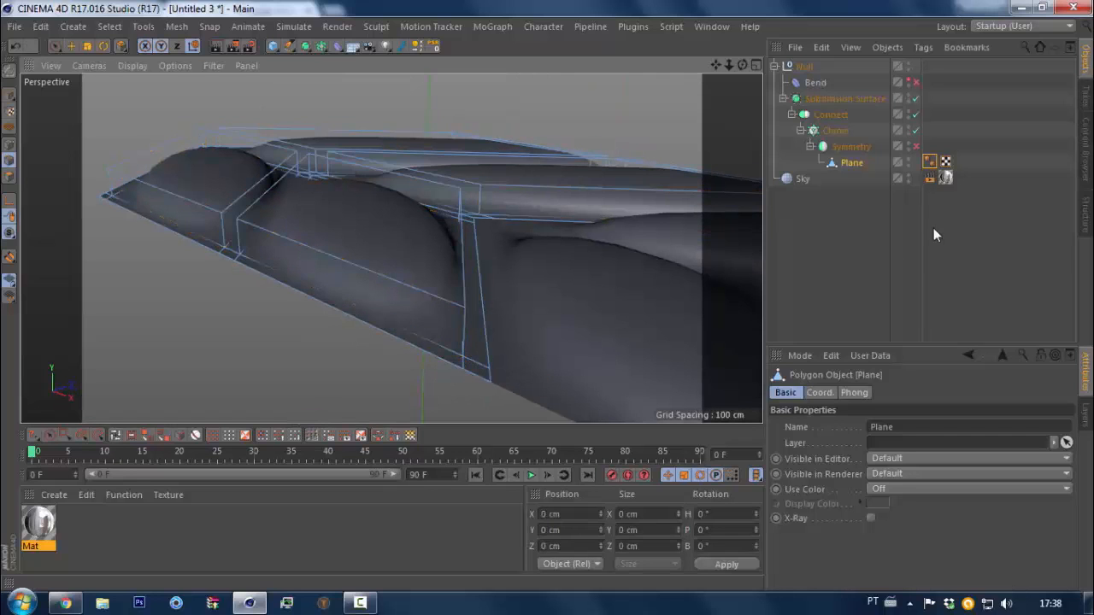
pyautogui.moveTo(916, 98); pyautogui.dragTo(916, 130)
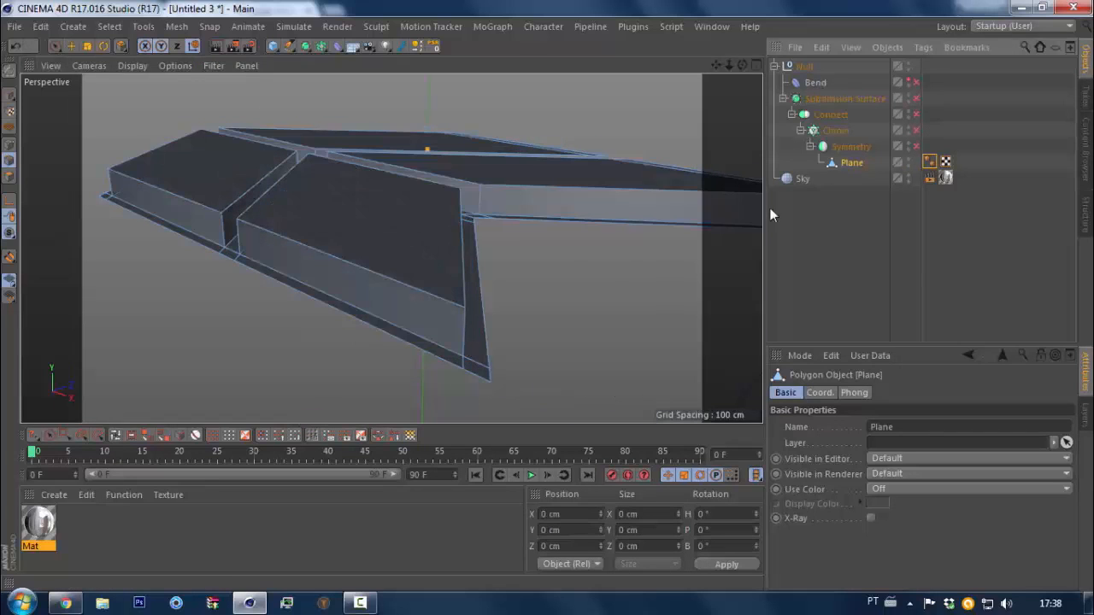
pyautogui.keyDown('alt'); pyautogui.moveTo(476, 251); pyautogui.dragTo(419, 295); pyautogui.keyUp('alt')
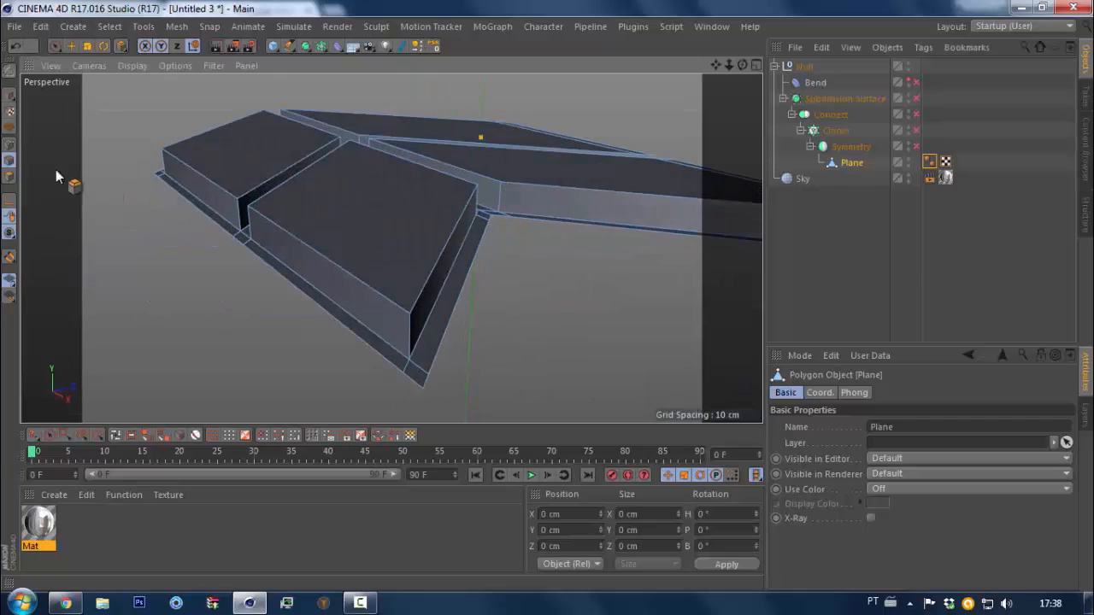
# Optimize the Plane's points in point mode using Live Selection with nothing selected
pyautogui.click(8, 145)
pyautogui.press('9')
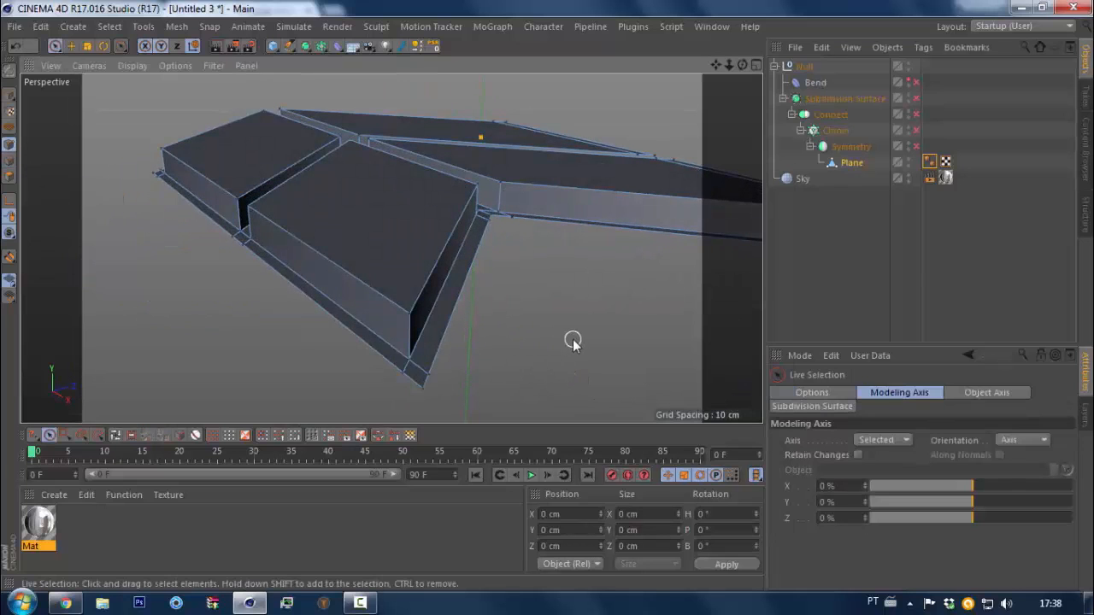
pyautogui.rightClick(572, 342)
pyautogui.click(623, 566)
# Set the project's View Clipping to Small for close inspection of the front block's base corner
pyautogui.moveTo(411, 347)
pyautogui.keyDown('alt'); pyautogui.mouseDown()
pyautogui.moveTo(371, 361)
pyautogui.moveTo(409, 366)
pyautogui.mouseUp(); pyautogui.keyUp('alt')
pyautogui.keyDown('alt'); pyautogui.moveTo(398, 359); pyautogui.dragTo(498, 349, button='right'); pyautogui.keyUp('alt')
pyautogui.click(797, 355)
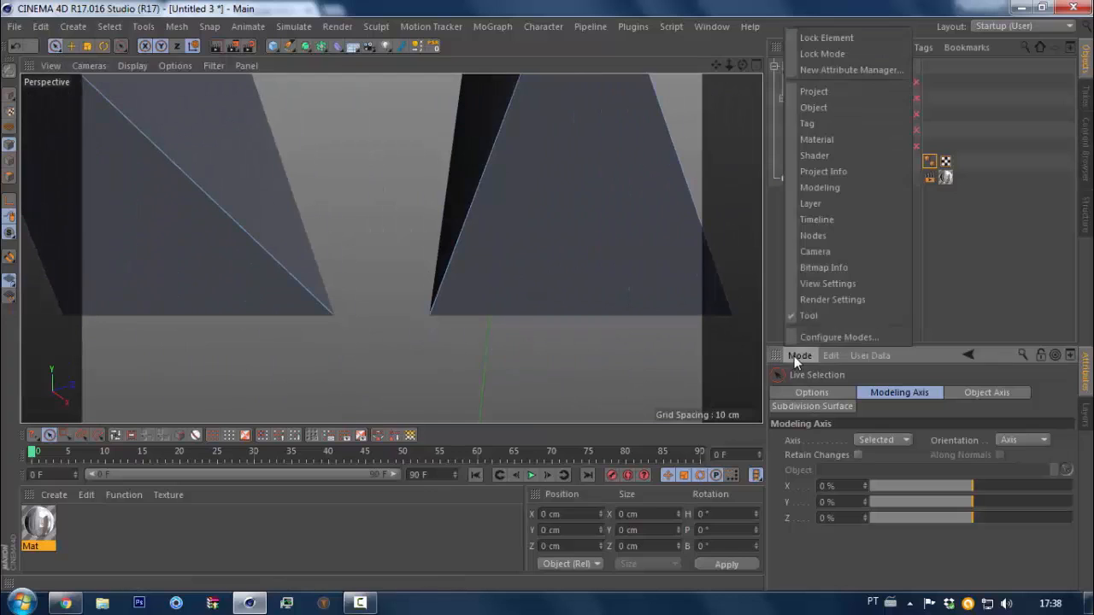
pyautogui.click(845, 99)
pyautogui.scroll(-4, 856, 512)
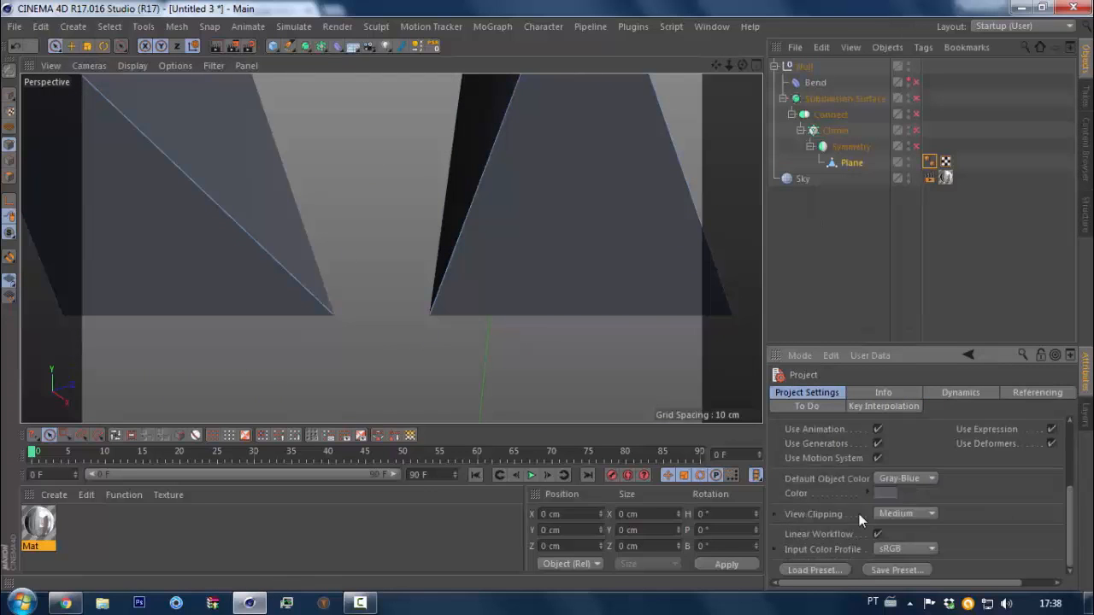
pyautogui.click(889, 514)
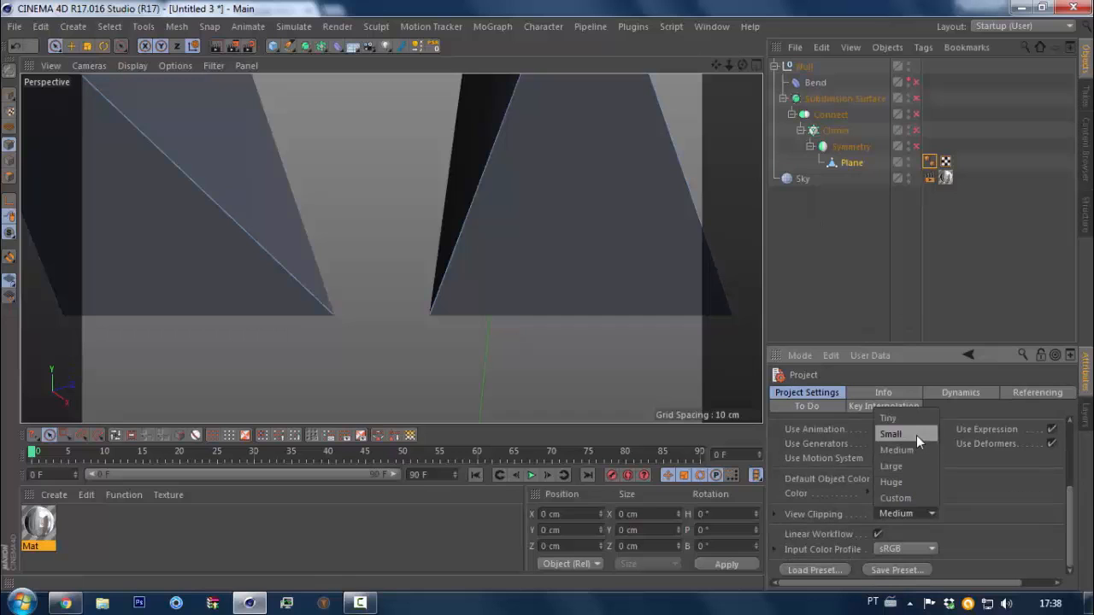
pyautogui.click(916, 434)
# Examine the block base corners, groove junctions and mesh underside for stray or overlapping points
pyautogui.keyDown('alt'); pyautogui.moveTo(413, 389); pyautogui.dragTo(426, 372, button='right'); pyautogui.keyUp('alt')
pyautogui.keyDown('alt'); pyautogui.moveTo(420, 307); pyautogui.dragTo(329, 364, button='right'); pyautogui.keyUp('alt')
pyautogui.click(774, 515)
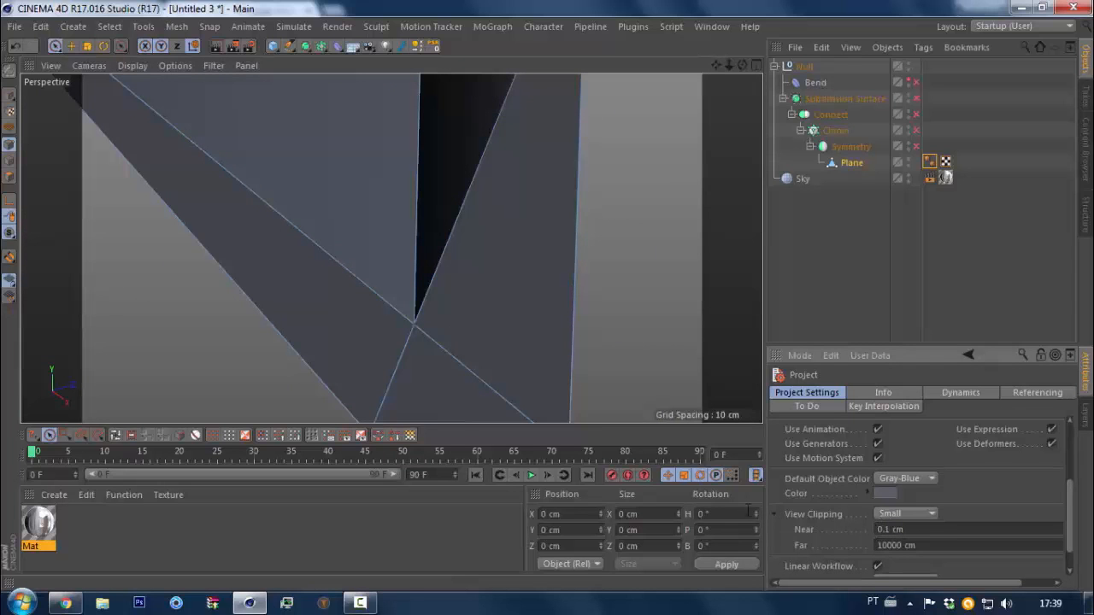
pyautogui.keyDown('alt'); pyautogui.moveTo(436, 277); pyautogui.dragTo(355, 287, button='right'); pyautogui.keyUp('alt')
pyautogui.keyDown('alt'); pyautogui.moveTo(351, 191); pyautogui.dragTo(381, 215, button='right'); pyautogui.keyUp('alt')
pyautogui.keyDown('alt'); pyautogui.moveTo(334, 247); pyautogui.dragTo(407, 249); pyautogui.keyUp('alt')
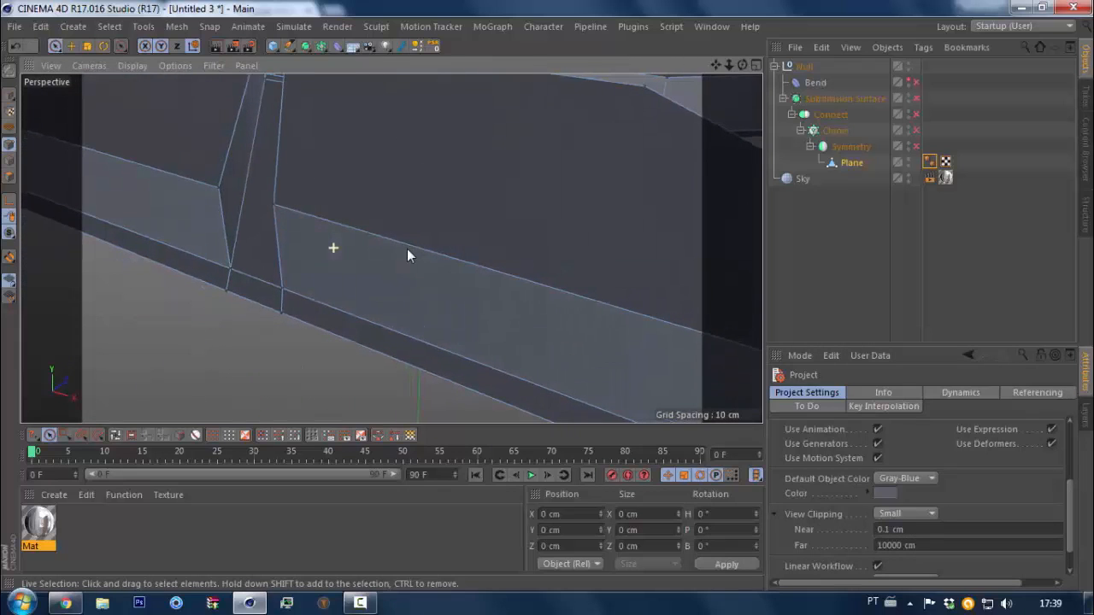
pyautogui.keyDown('alt'); pyautogui.moveTo(378, 251); pyautogui.dragTo(339, 298, button='right'); pyautogui.keyUp('alt')
pyautogui.keyDown('alt'); pyautogui.moveTo(399, 194); pyautogui.dragTo(347, 251); pyautogui.keyUp('alt')
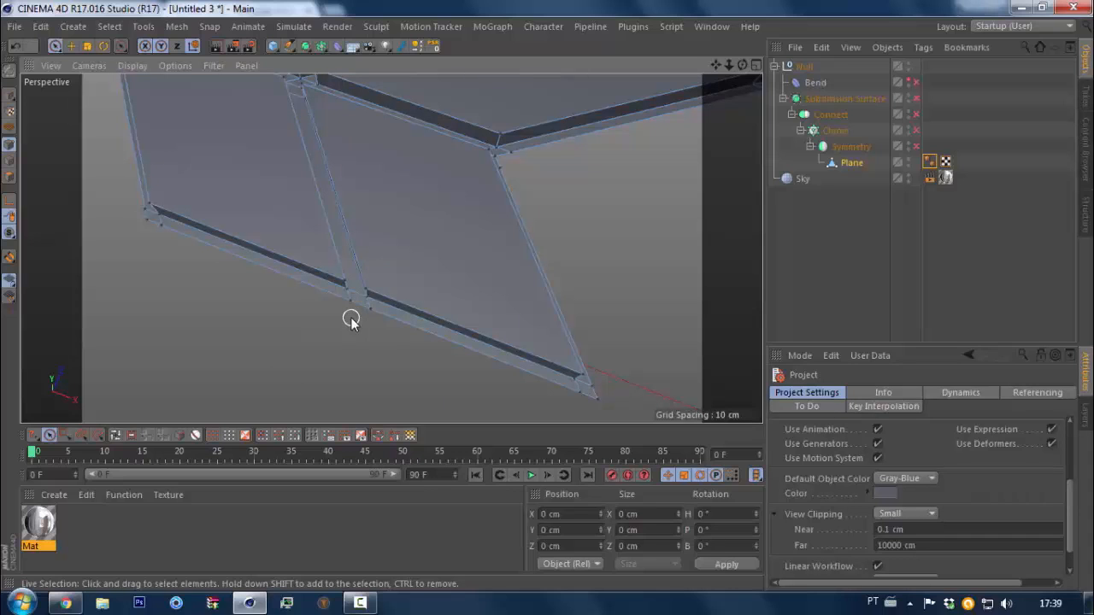
# Undo the mesh and generator changes back to the flat bent ring before the chevron blocks were raised
pyautogui.hotkey('ctrl', 'z')
pyautogui.hotkey('ctrl', 'z')
pyautogui.hotkey('ctrl', 'z')
pyautogui.hotkey('ctrl', 'z')
pyautogui.hotkey('ctrl', 'z')
pyautogui.hotkey('ctrl', 'z')
pyautogui.hotkey('ctrl', 'z')
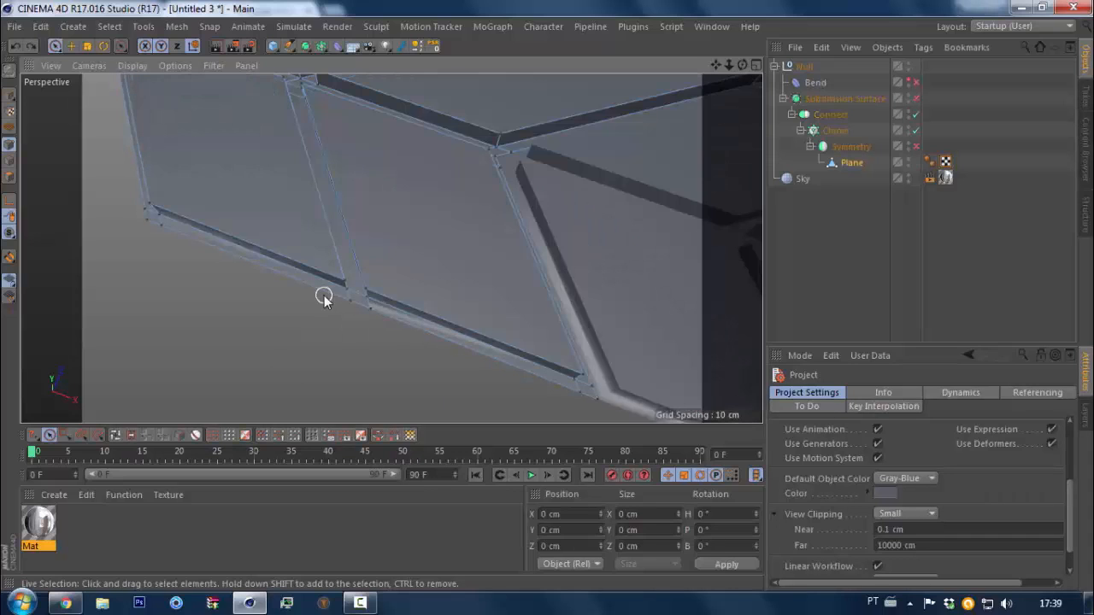
pyautogui.hotkey('ctrl', 'z')
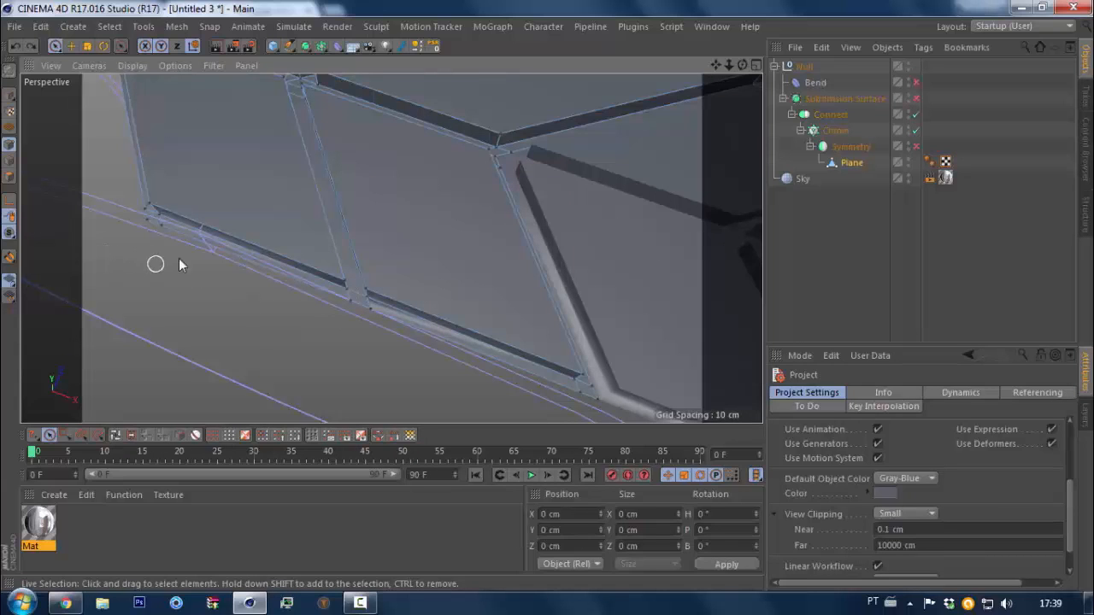
pyautogui.hotkey('ctrl', 'z')
pyautogui.hotkey('ctrl', 'z')
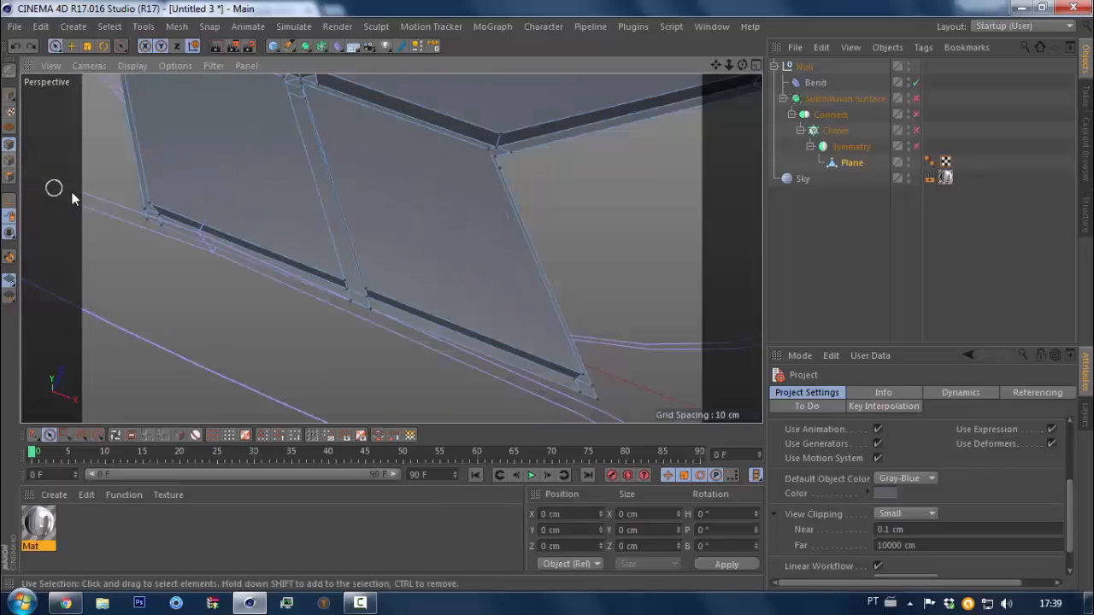
pyautogui.hotkey('ctrl', 'z')
pyautogui.hotkey('ctrl', 'z')
pyautogui.hotkey('ctrl', 'z')
pyautogui.hotkey('ctrl', 'z')
pyautogui.hotkey('ctrl', 'z')
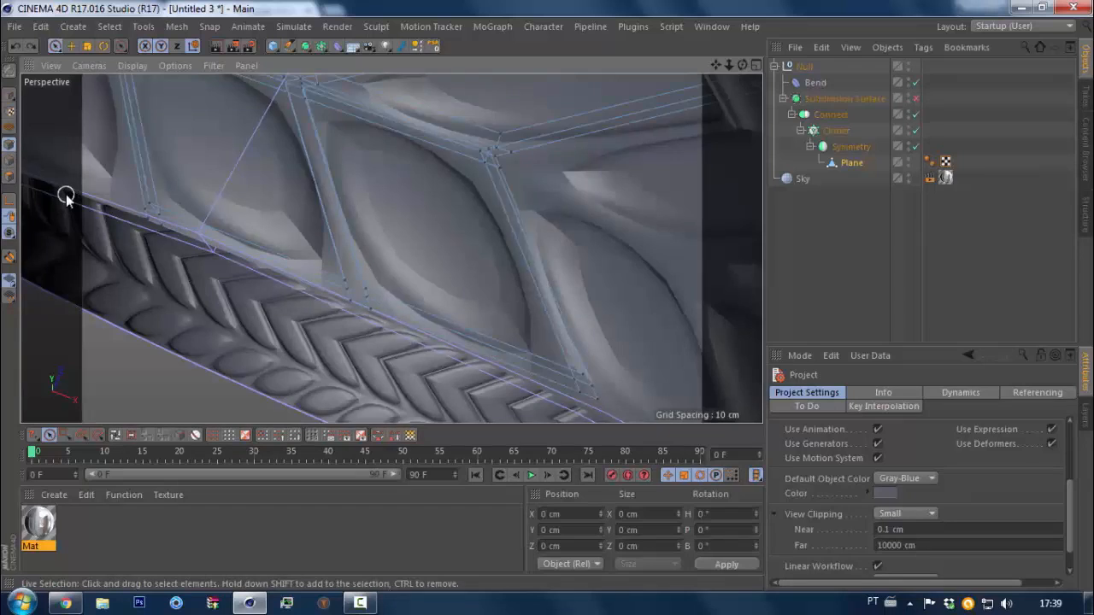
pyautogui.hotkey('ctrl', 'z')
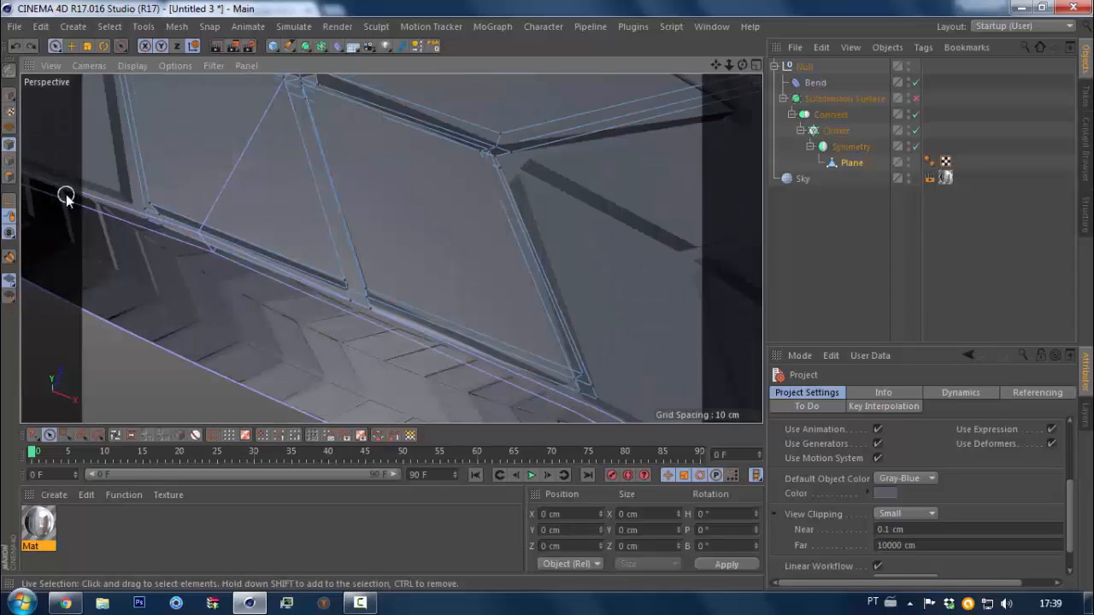
pyautogui.hotkey('ctrl', 'z')
pyautogui.scroll(-8, 195, 197)
pyautogui.keyDown('alt'); pyautogui.moveTo(193, 212); pyautogui.dragTo(104, 202); pyautogui.keyUp('alt')
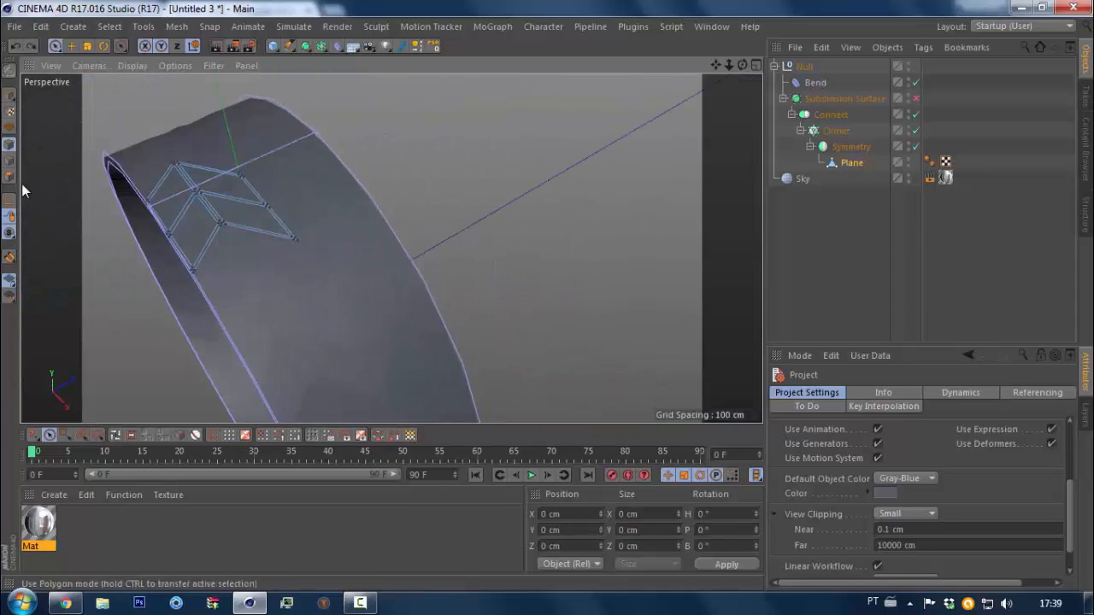
# Undo the remaining extrusion of the chevron block faces in polygon mode and clear the polygon selection
pyautogui.click(11, 178)
pyautogui.hotkey('ctrl', 'z')
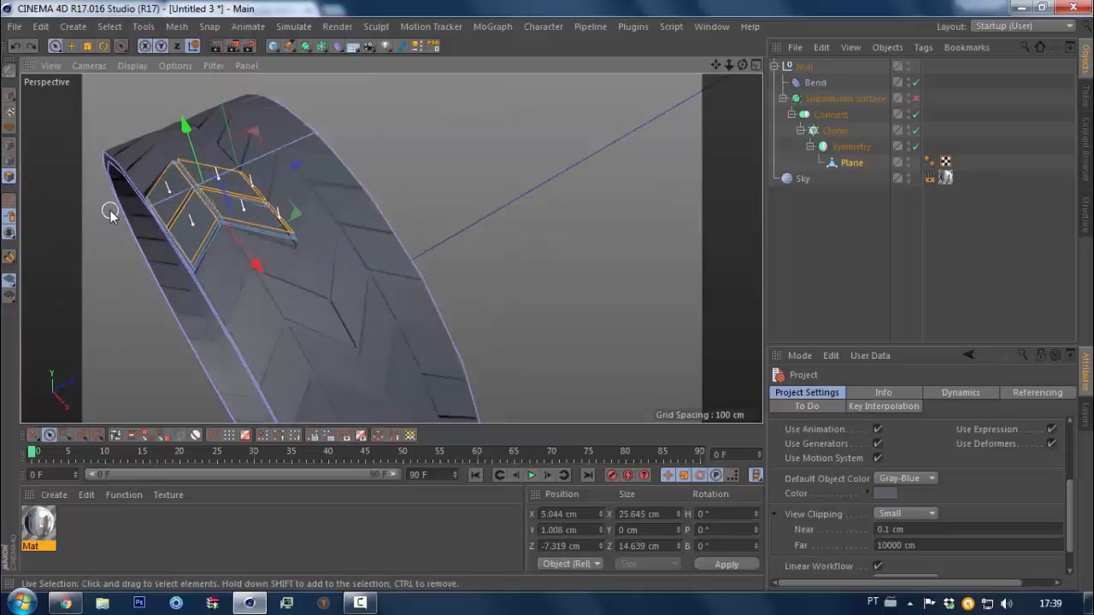
pyautogui.hotkey('ctrl', 'z')
pyautogui.keyDown('alt'); pyautogui.moveTo(198, 236); pyautogui.dragTo(228, 208); pyautogui.keyUp('alt')
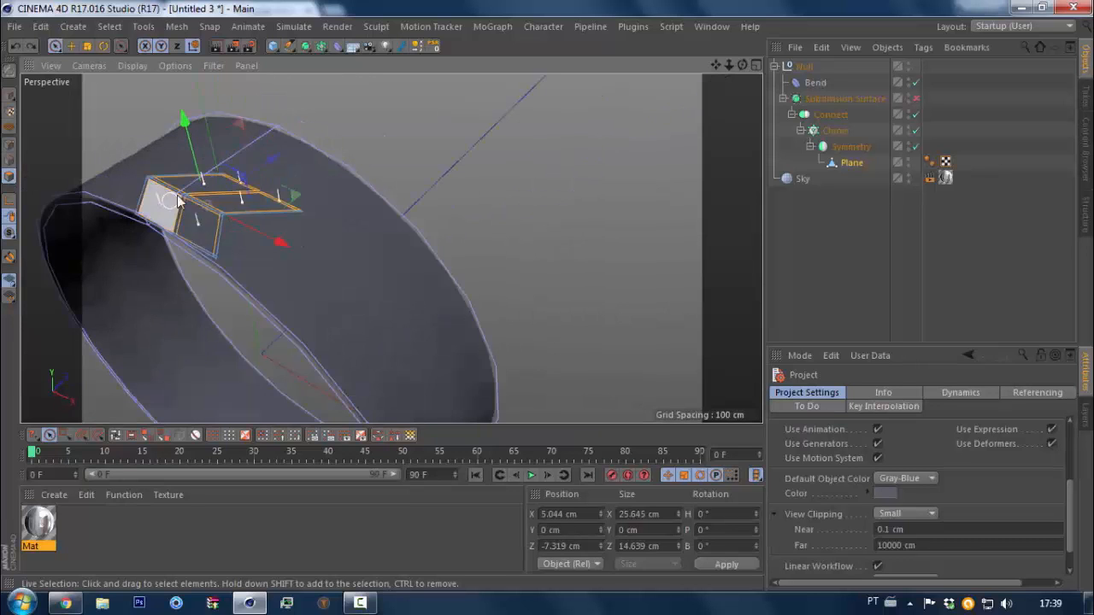
pyautogui.keyDown('alt'); pyautogui.moveTo(169, 200); pyautogui.dragTo(222, 242, button='right'); pyautogui.keyUp('alt')
pyautogui.click(610, 145)
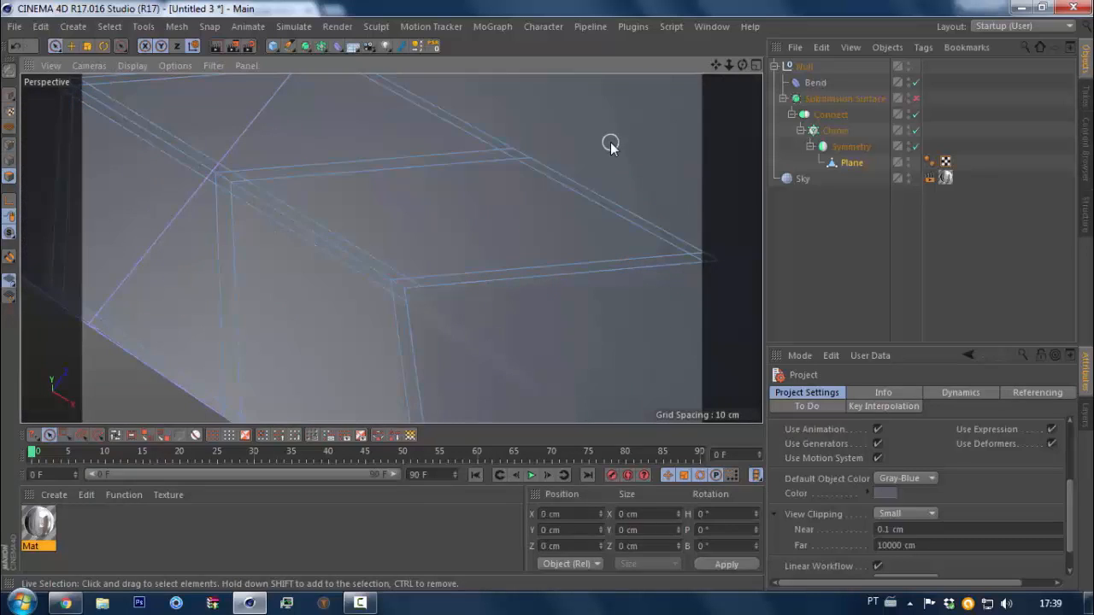
# Cut a loop through the groove between the front and rear blocks using the Knife in Loop mode at 50% offset
pyautogui.press('k')
pyautogui.click(836, 413)
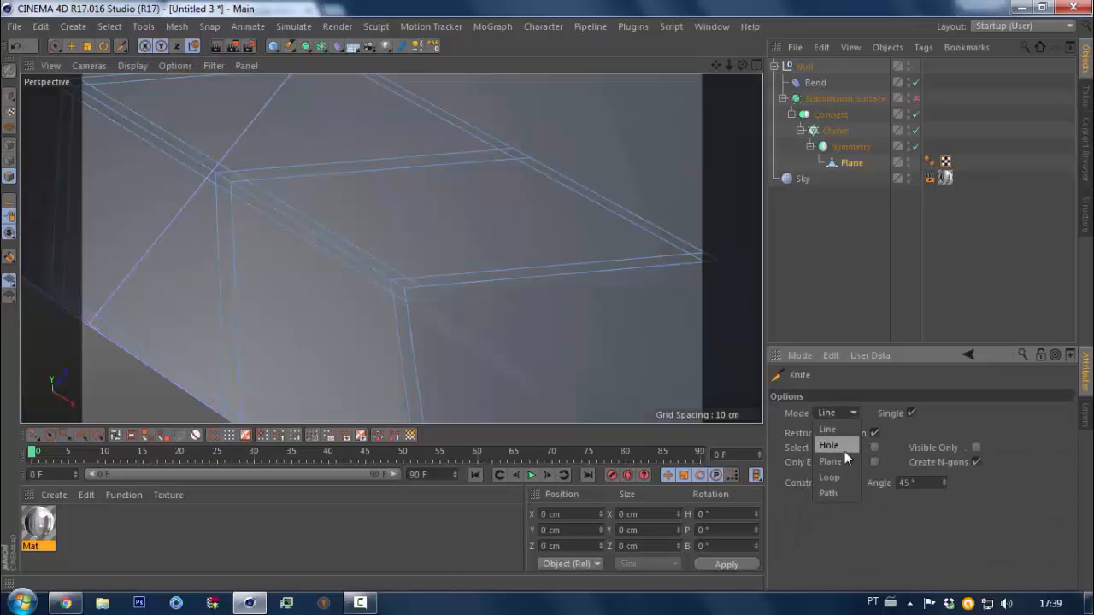
pyautogui.click(840, 479)
pyautogui.click(521, 151)
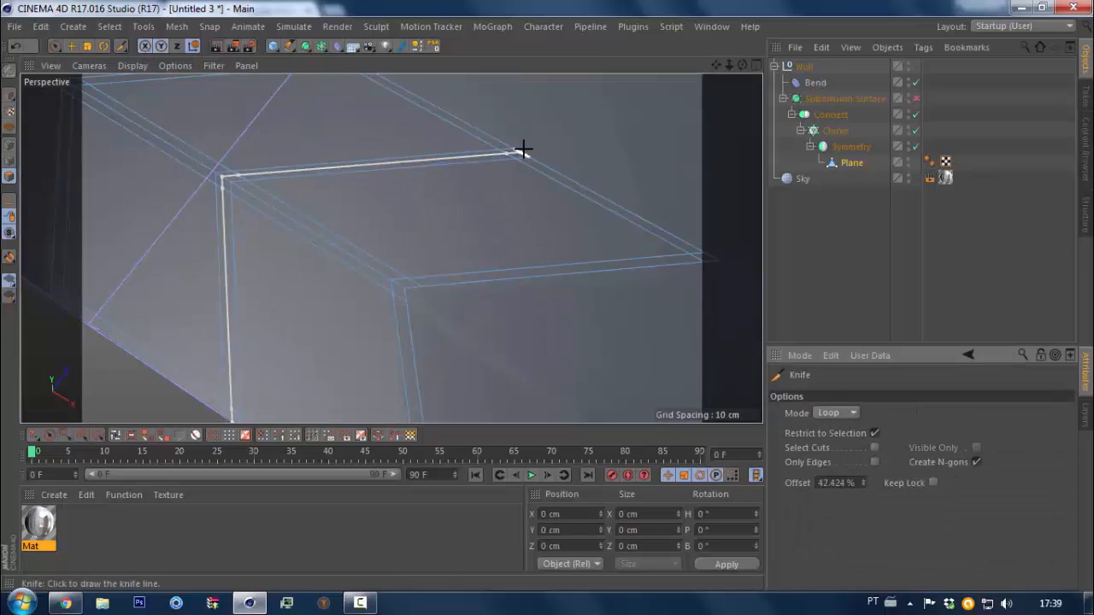
pyautogui.click(835, 477)
pyautogui.write('5')
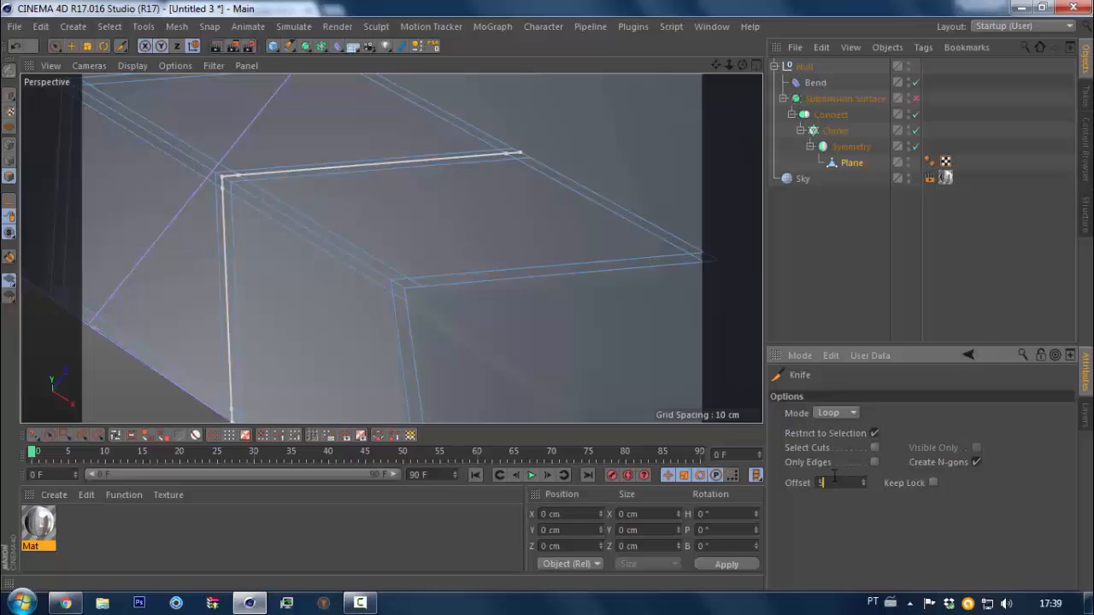
pyautogui.write('0')
pyautogui.press('Return')
pyautogui.keyDown('alt'); pyautogui.moveTo(377, 250); pyautogui.dragTo(353, 265, button='right'); pyautogui.keyUp('alt')
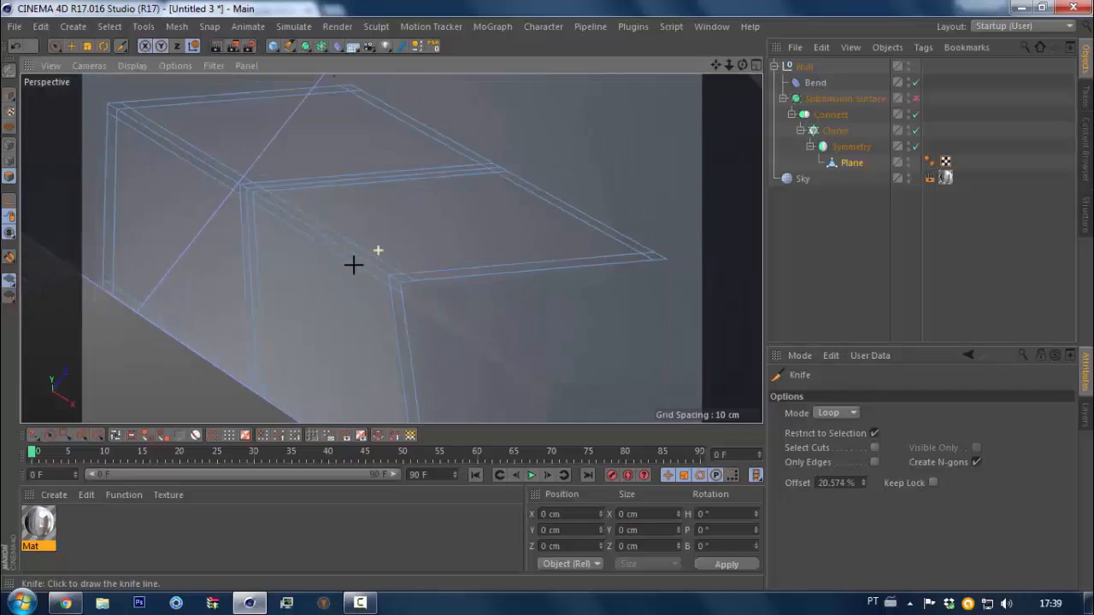
# Select the four chevron block faces and the narrow strips along their mirror-side ends with Live Selection
pyautogui.keyDown('alt'); pyautogui.moveTo(354, 265); pyautogui.dragTo(325, 281); pyautogui.keyUp('alt')
pyautogui.press('9')
pyautogui.click(323, 285)
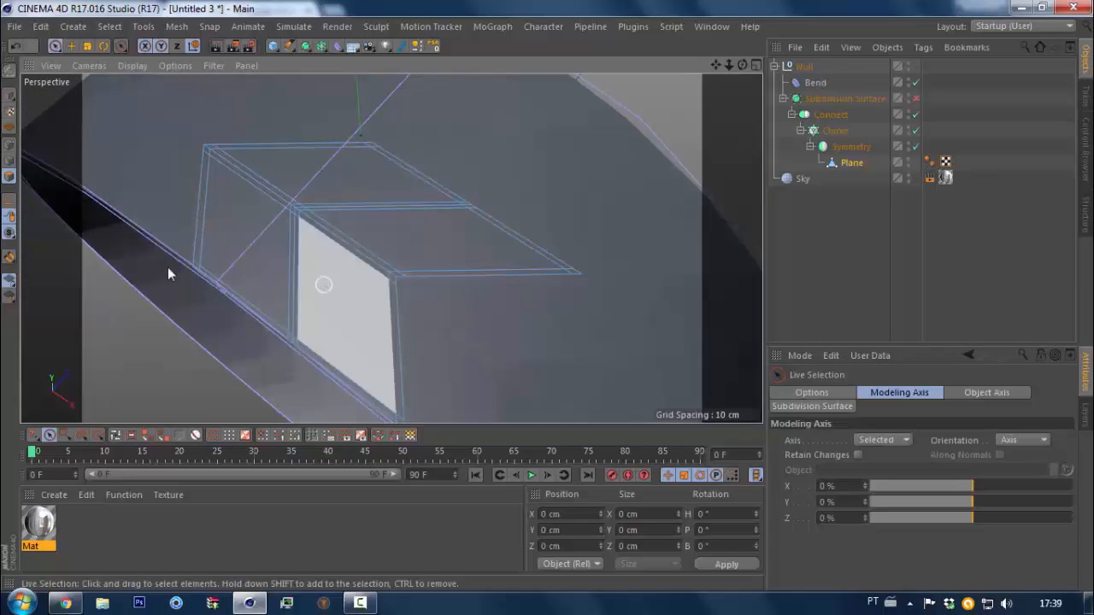
pyautogui.click(316, 294)
pyautogui.keyDown('shift'); pyautogui.click(254, 258); pyautogui.keyUp('shift')
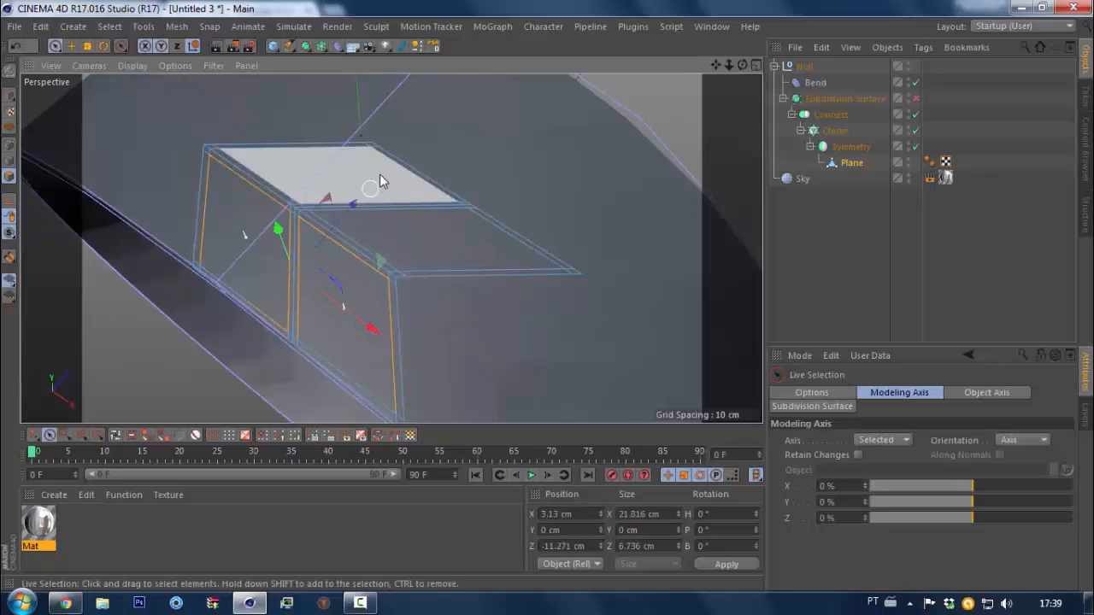
pyautogui.keyDown('shift'); pyautogui.moveTo(380, 176); pyautogui.dragTo(484, 162); pyautogui.keyUp('shift')
pyautogui.keyDown('shift'); pyautogui.moveTo(484, 251); pyautogui.dragTo(644, 226); pyautogui.keyUp('shift')
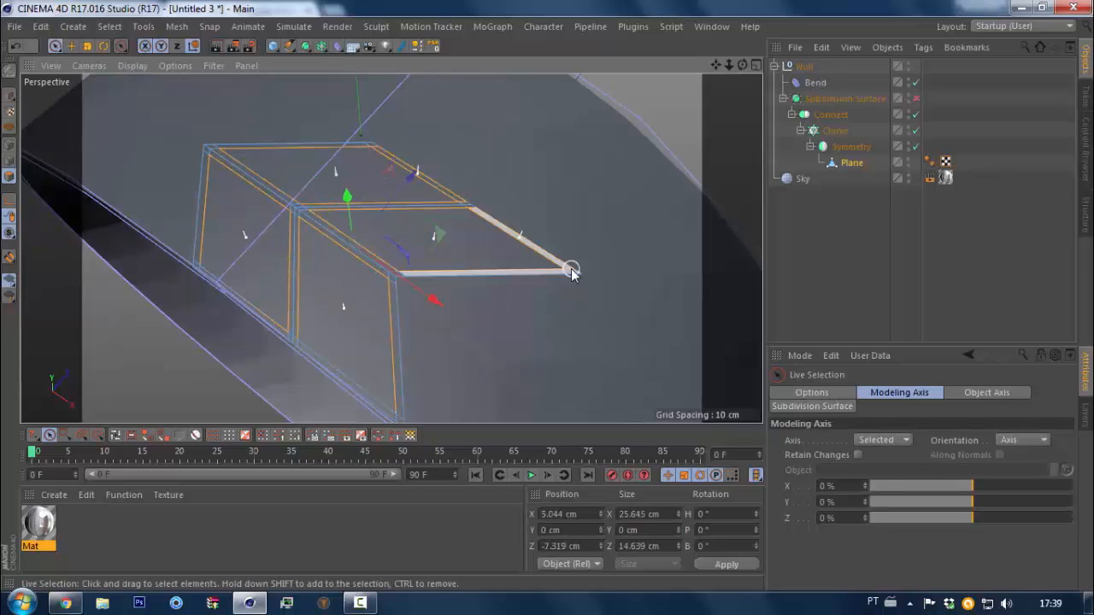
# Disable Connect, Cloner and Symmetry, and optimize the Plane's points in point mode
pyautogui.click(10, 147)
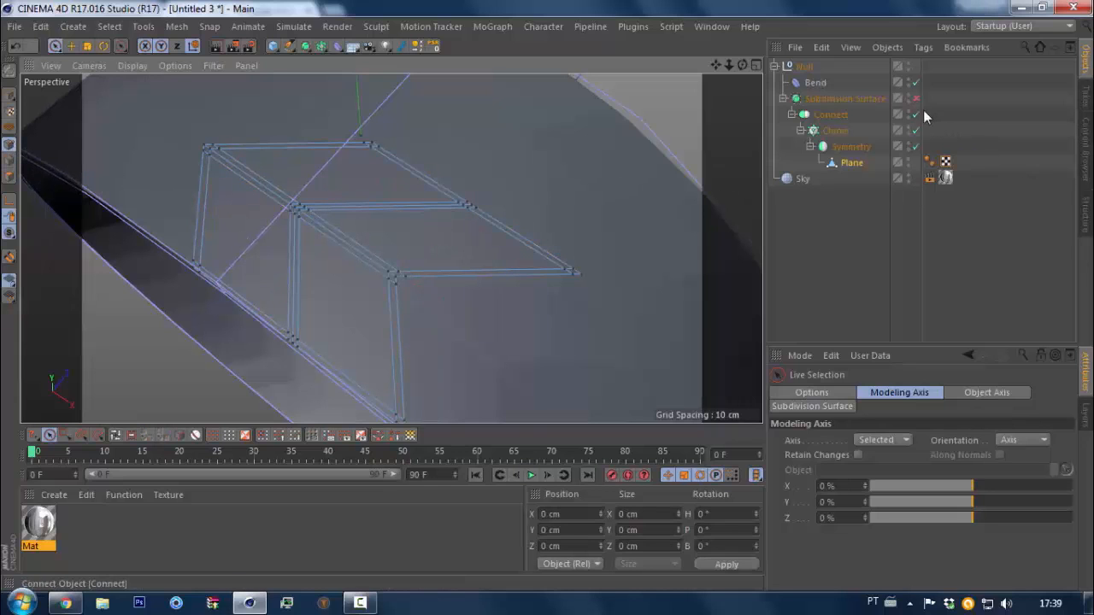
pyautogui.moveTo(916, 117); pyautogui.dragTo(916, 147)
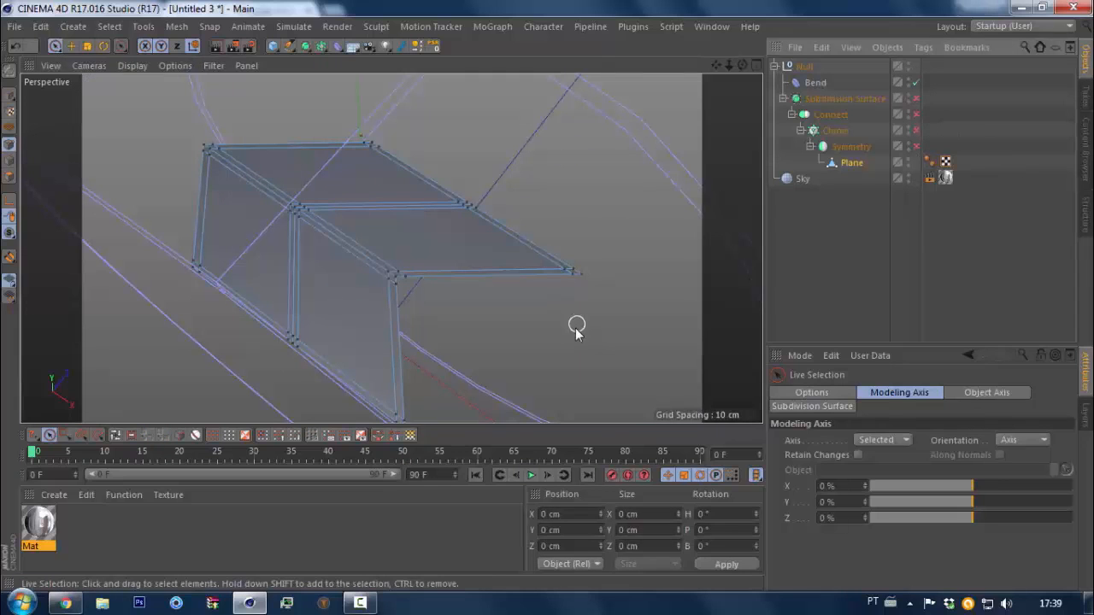
pyautogui.rightClick(577, 325)
pyautogui.click(638, 564)
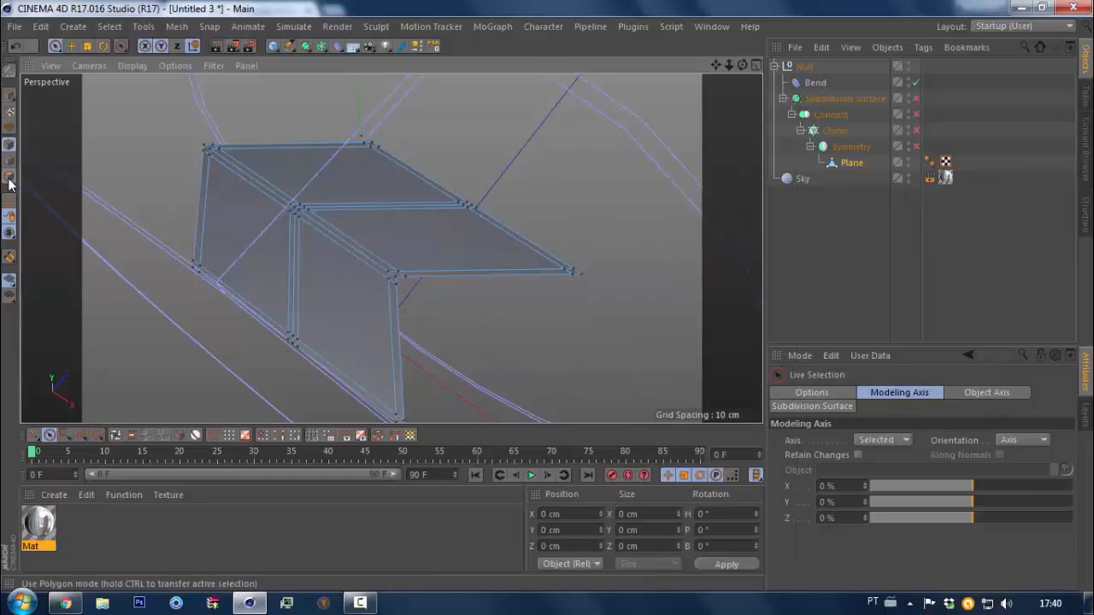
# Enable the Subdivision Surface and extrude the selected block faces about 2.8 cm upward
pyautogui.click(916, 99)
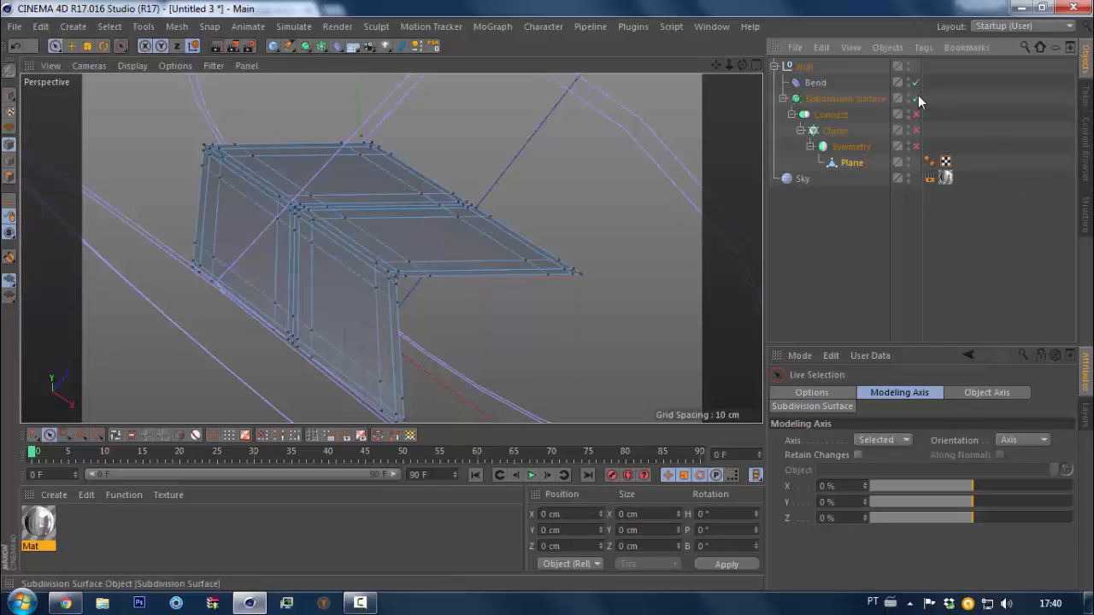
pyautogui.click(9, 177)
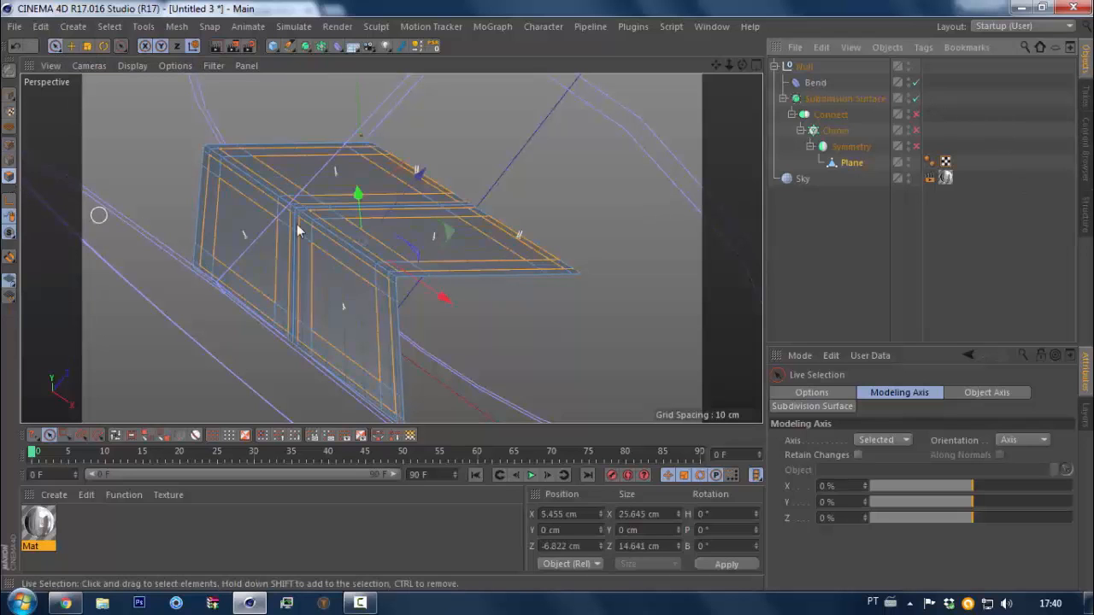
pyautogui.keyDown('ctrl'); pyautogui.moveTo(354, 203); pyautogui.dragTo(349, 180); pyautogui.keyUp('ctrl')
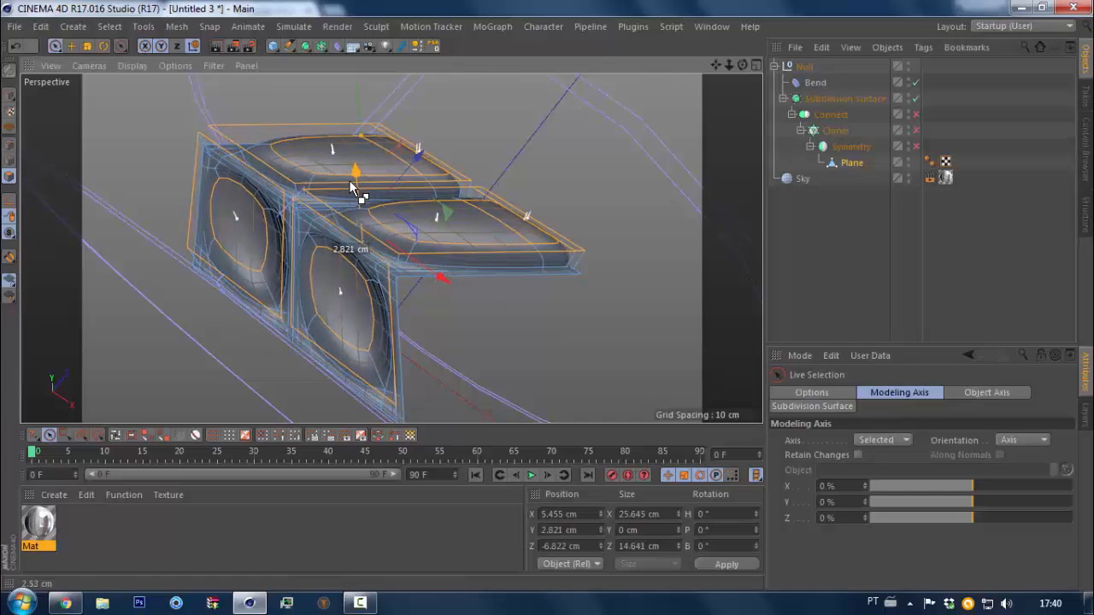
pyautogui.keyDown('alt'); pyautogui.moveTo(325, 293); pyautogui.dragTo(264, 193); pyautogui.keyUp('alt')
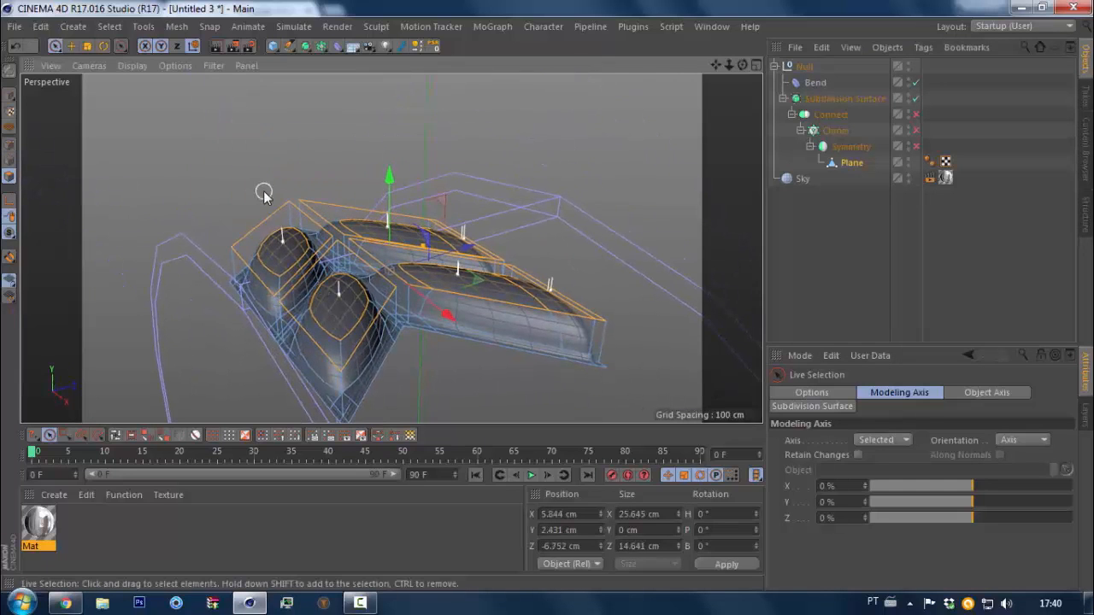
# Select the edge loops around the tops of all four raised blocks using Loop Selection in edge mode
pyautogui.click(7, 146)
pyautogui.click(7, 160)
pyautogui.press('u')
pyautogui.press('l')
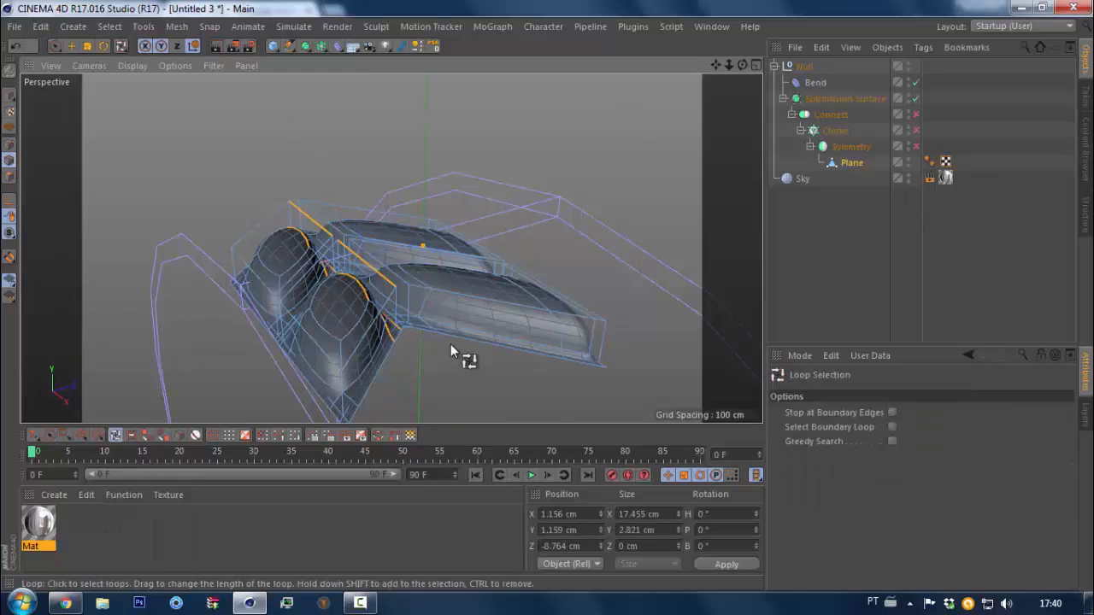
pyautogui.click(338, 299)
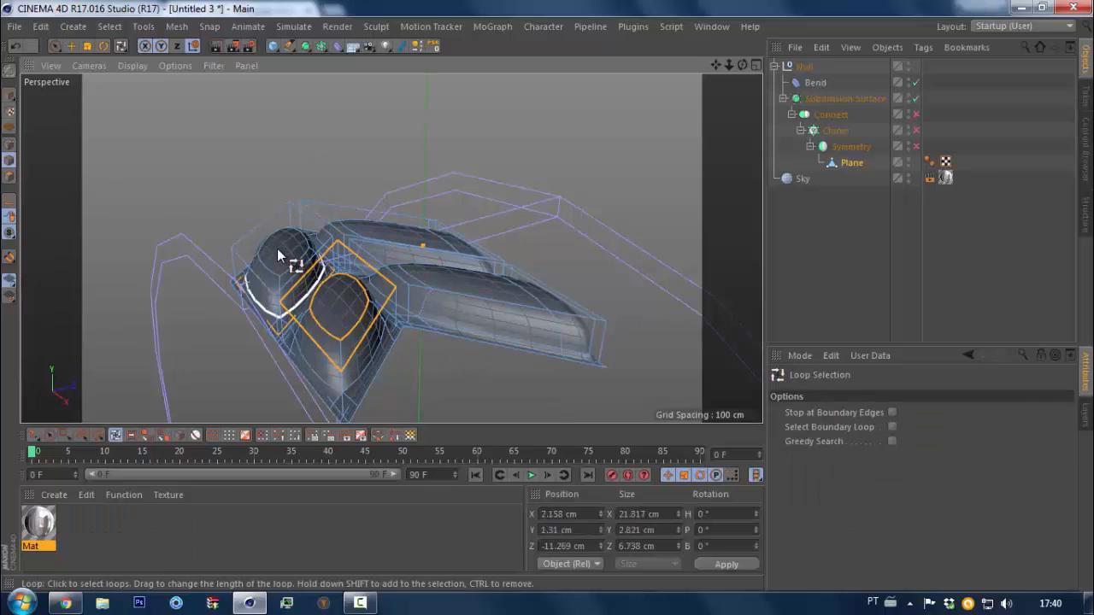
pyautogui.keyDown('shift'); pyautogui.click(400, 248); pyautogui.keyUp('shift')
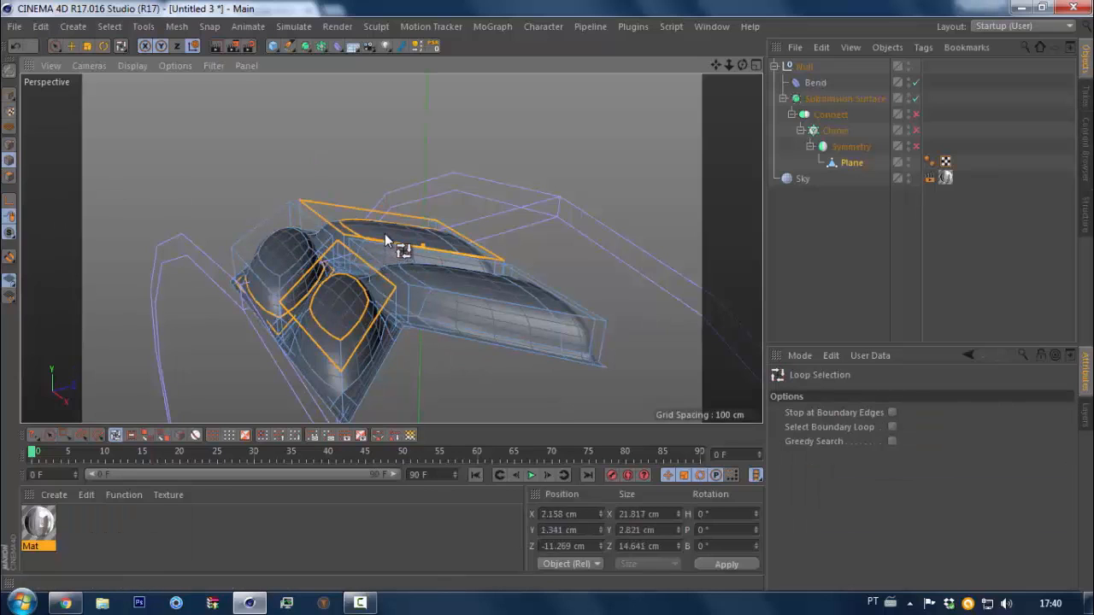
pyautogui.keyDown('shift'); pyautogui.click(453, 275); pyautogui.keyUp('shift')
pyautogui.keyDown('shift'); pyautogui.click(291, 261); pyautogui.keyUp('shift')
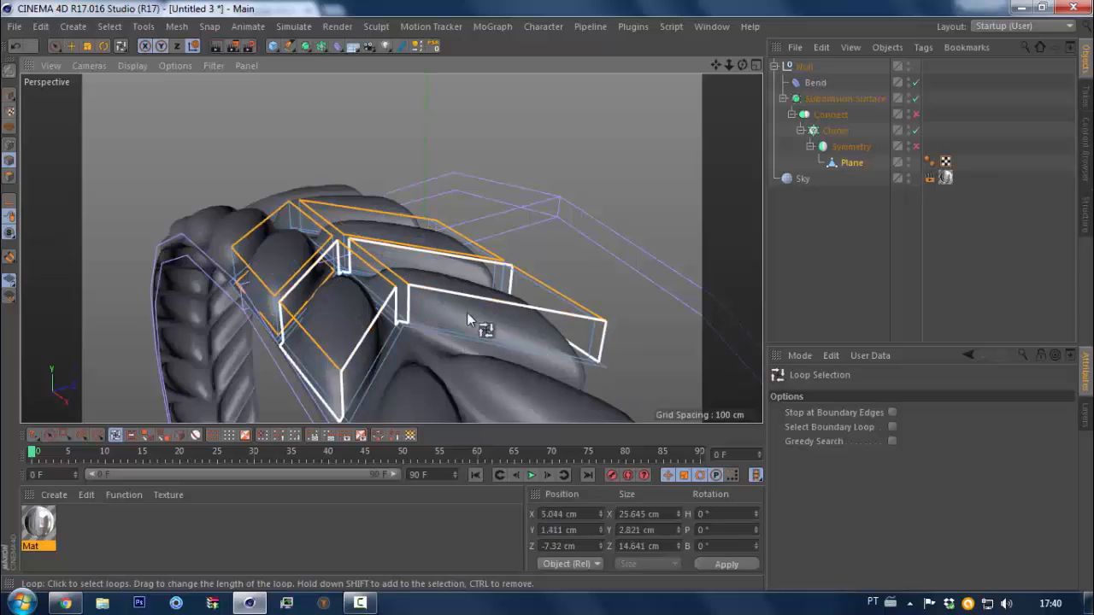
# Disable the Cloner and Subdivision Surface and add the blocks' base edge loops to the edge selection
pyautogui.keyDown('alt'); pyautogui.moveTo(466, 312); pyautogui.dragTo(284, 211); pyautogui.keyUp('alt')
pyautogui.click(917, 131)
pyautogui.click(916, 131)
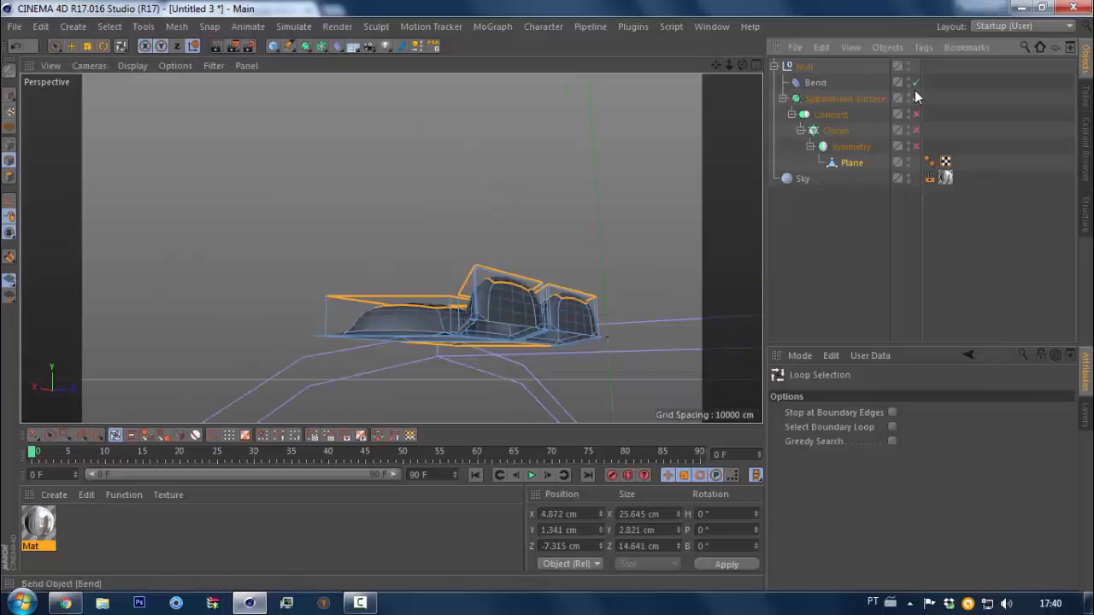
pyautogui.click(917, 98)
pyautogui.keyDown('alt'); pyautogui.moveTo(534, 326); pyautogui.dragTo(537, 283); pyautogui.keyUp('alt')
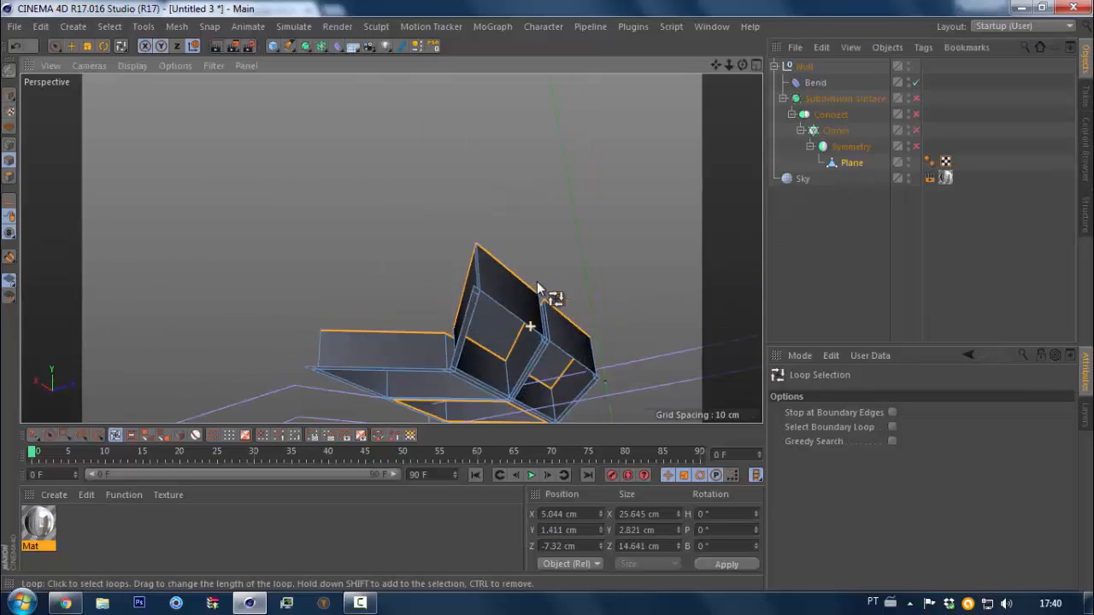
pyautogui.click(427, 375)
pyautogui.keyDown('alt'); pyautogui.moveTo(443, 334); pyautogui.dragTo(496, 336); pyautogui.keyUp('alt')
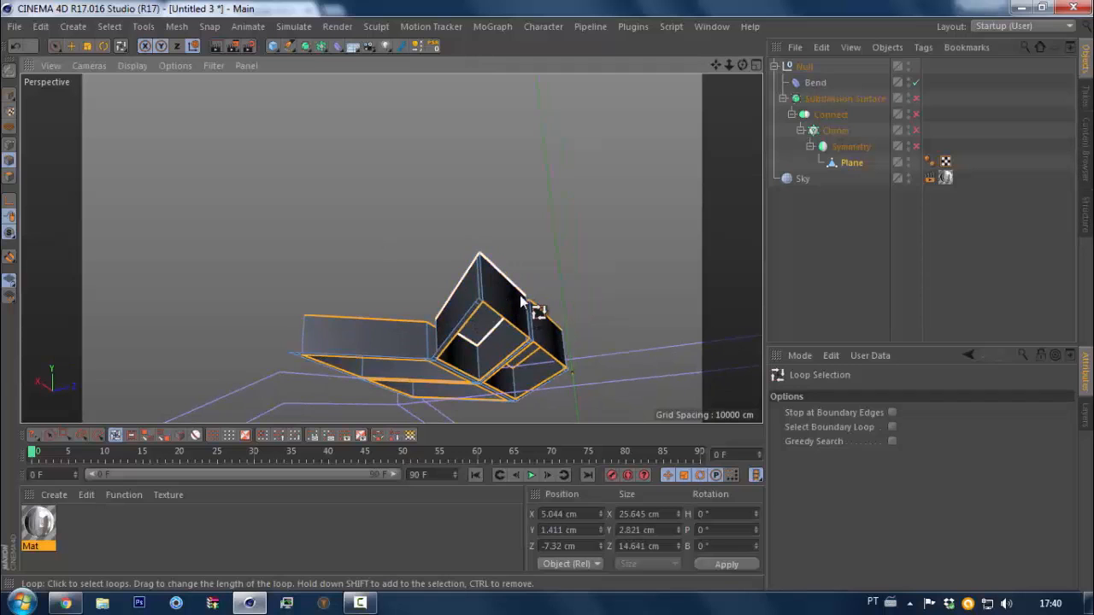
pyautogui.keyDown('alt'); pyautogui.moveTo(498, 300); pyautogui.dragTo(528, 261, button='right'); pyautogui.keyUp('alt')
pyautogui.keyDown('alt'); pyautogui.moveTo(528, 261); pyautogui.dragTo(428, 353); pyautogui.keyUp('alt')
# Delete the two side faces closing the raised blocks' ends at the mirror seam
pyautogui.click(15, 182)
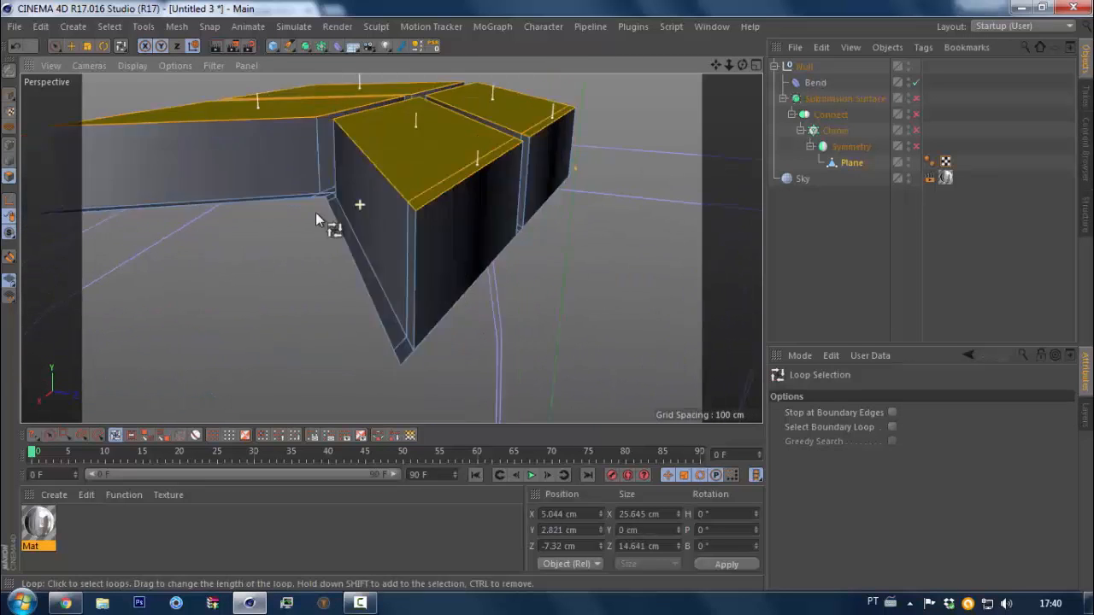
pyautogui.keyDown('alt'); pyautogui.moveTo(316, 212); pyautogui.dragTo(579, 173); pyautogui.keyUp('alt')
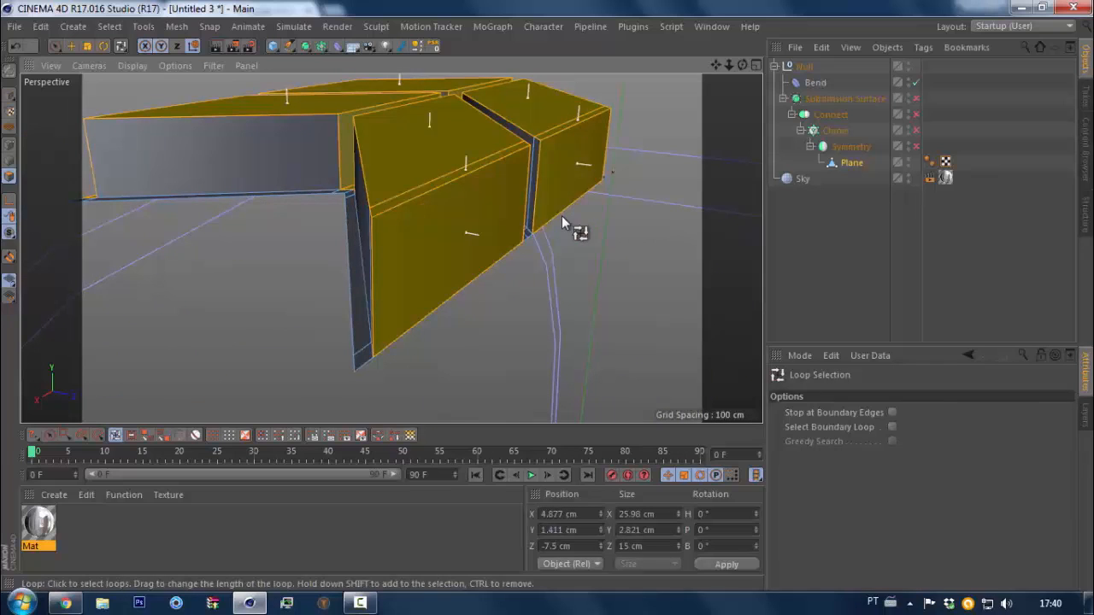
pyautogui.press('9')
pyautogui.click(486, 219)
pyautogui.keyDown('shift'); pyautogui.click(568, 177); pyautogui.keyUp('shift')
pyautogui.press('Delete')
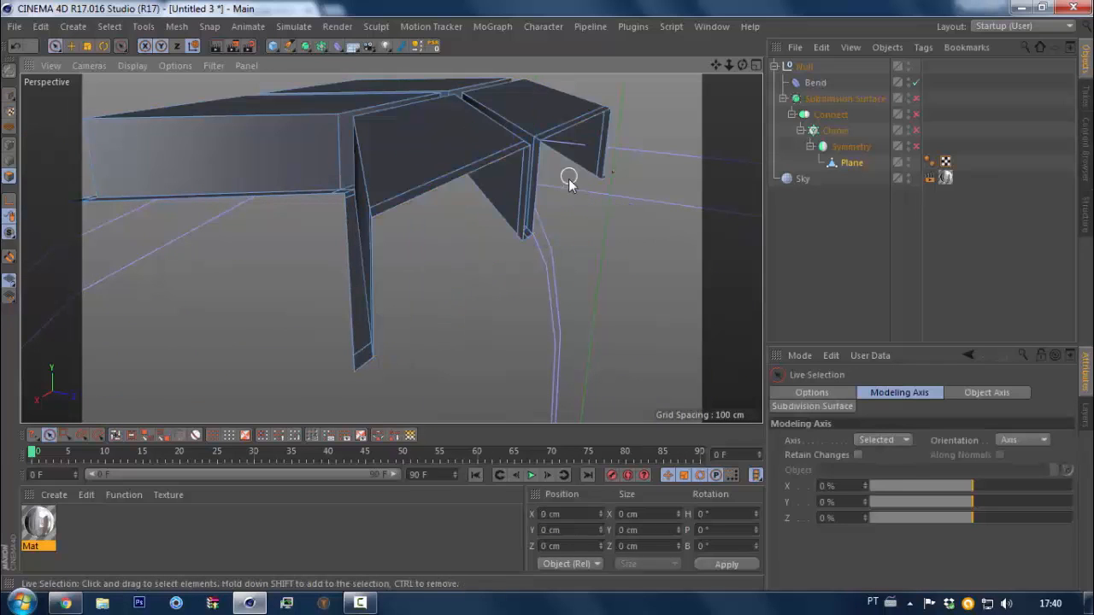
pyautogui.scroll(-3, 396, 228)
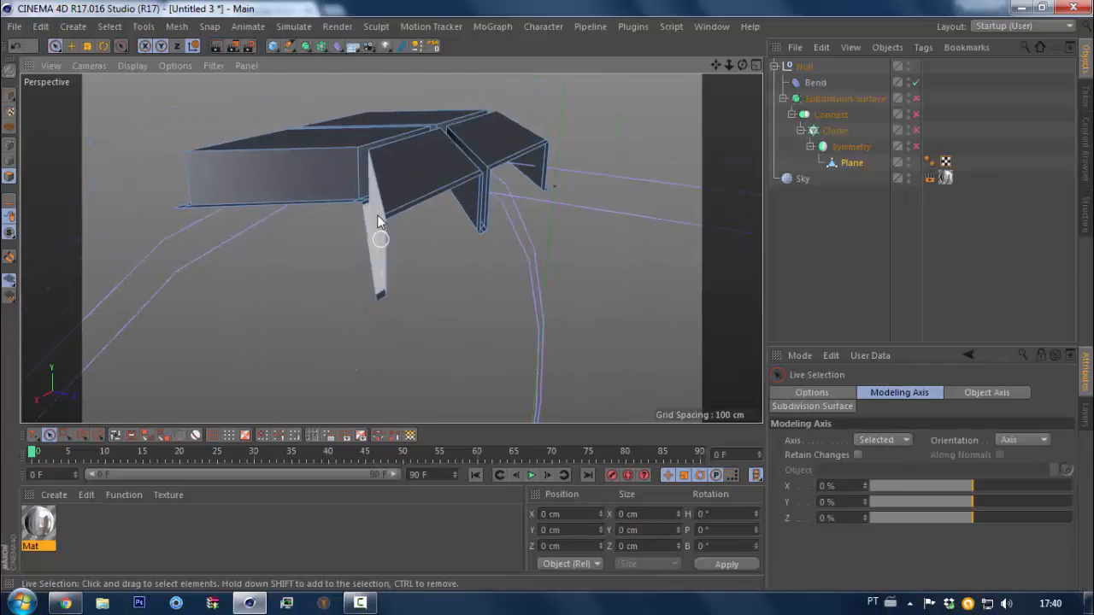
# Add the blocks' vertical corner edges to the selected top and base edge loops
pyautogui.click(10, 160)
pyautogui.moveTo(392, 192)
pyautogui.keyDown('alt'); pyautogui.mouseDown()
pyautogui.moveTo(440, 179)
pyautogui.moveTo(568, 197)
pyautogui.mouseUp(); pyautogui.keyUp('alt')
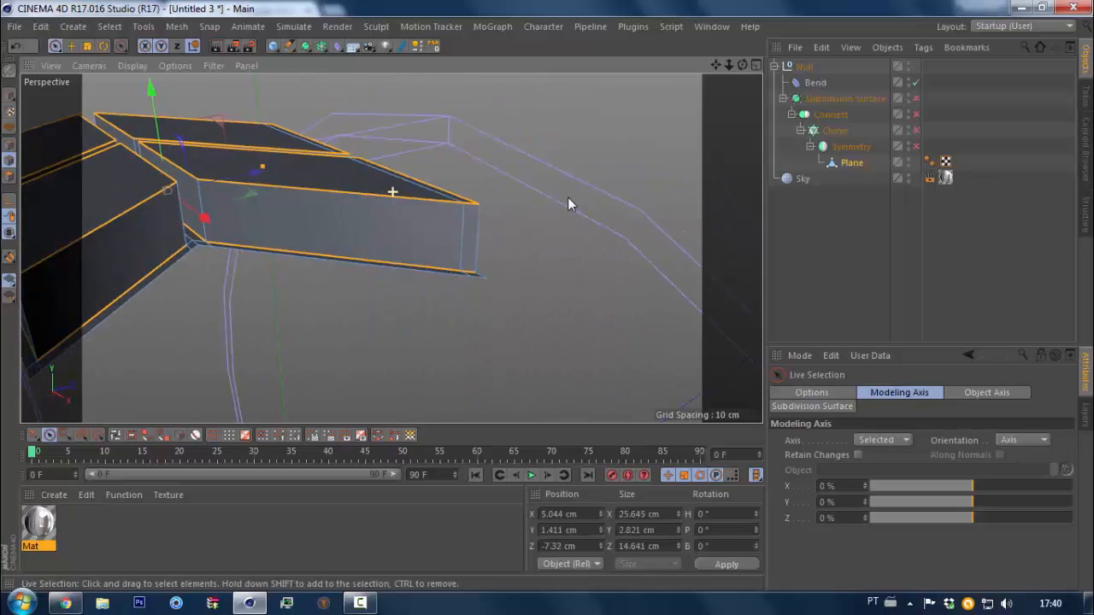
pyautogui.press('e')
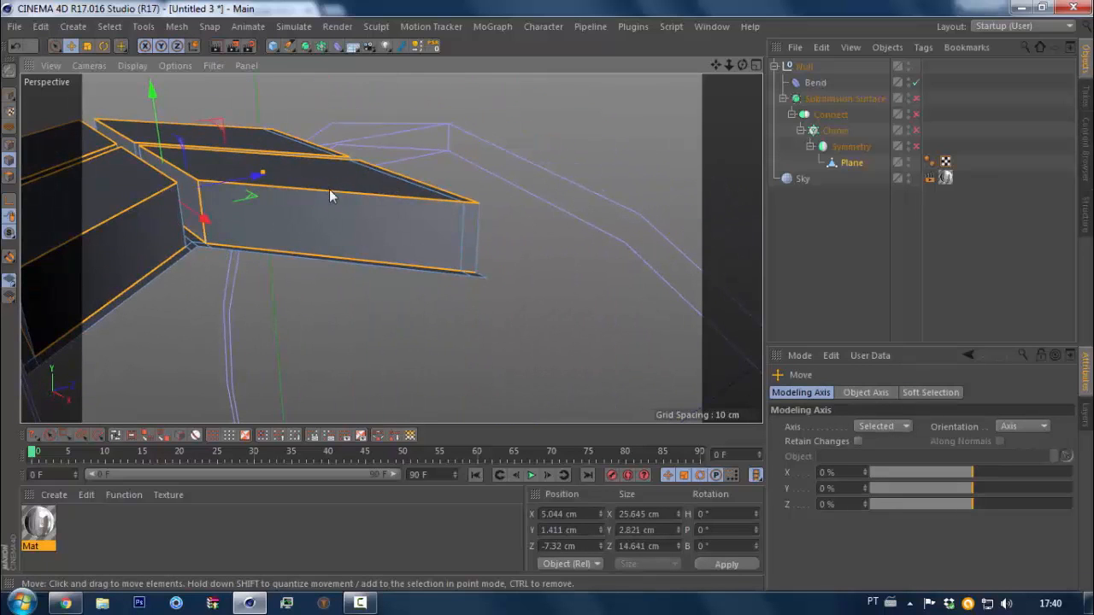
pyautogui.keyDown('alt'); pyautogui.moveTo(329, 190); pyautogui.dragTo(496, 350, button='middle'); pyautogui.keyUp('alt')
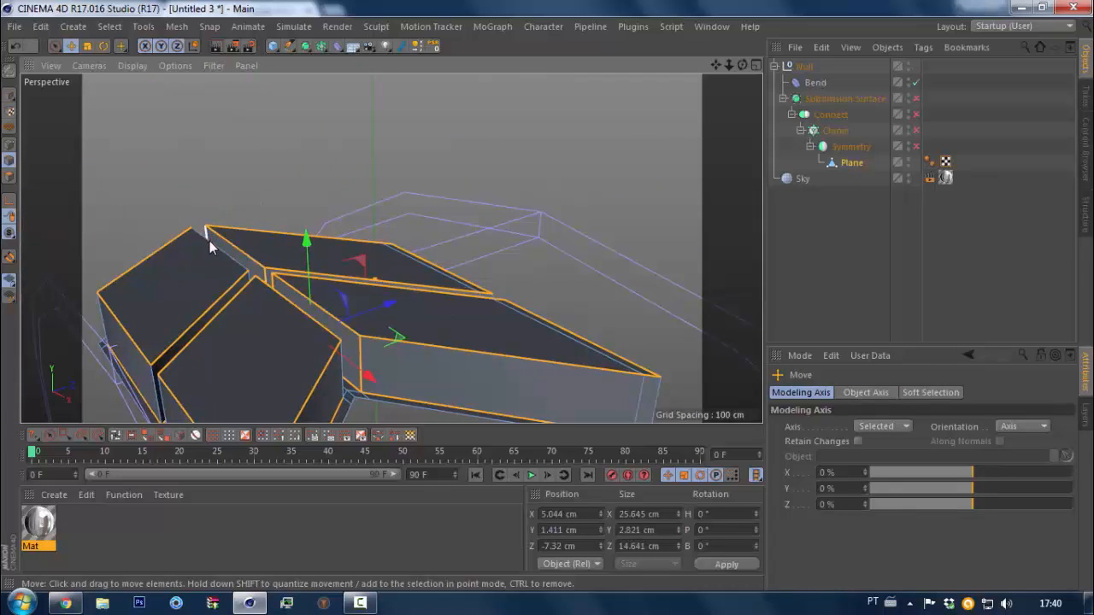
pyautogui.press('u')
pyautogui.press('b')
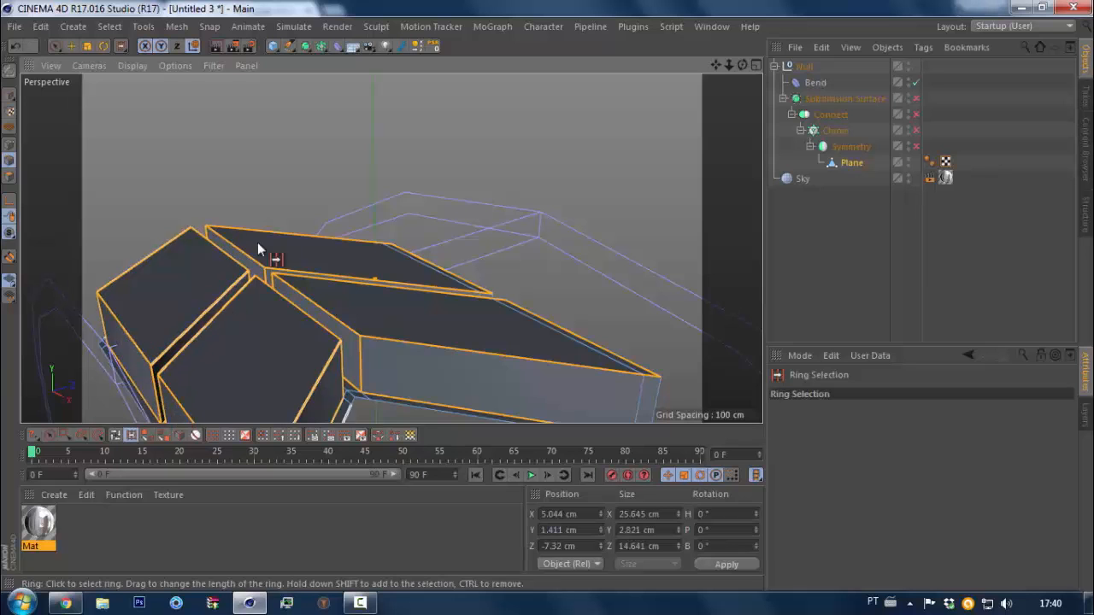
pyautogui.scroll(-3, 252, 239)
pyautogui.keyDown('alt'); pyautogui.moveTo(249, 237); pyautogui.dragTo(387, 342); pyautogui.keyUp('alt')
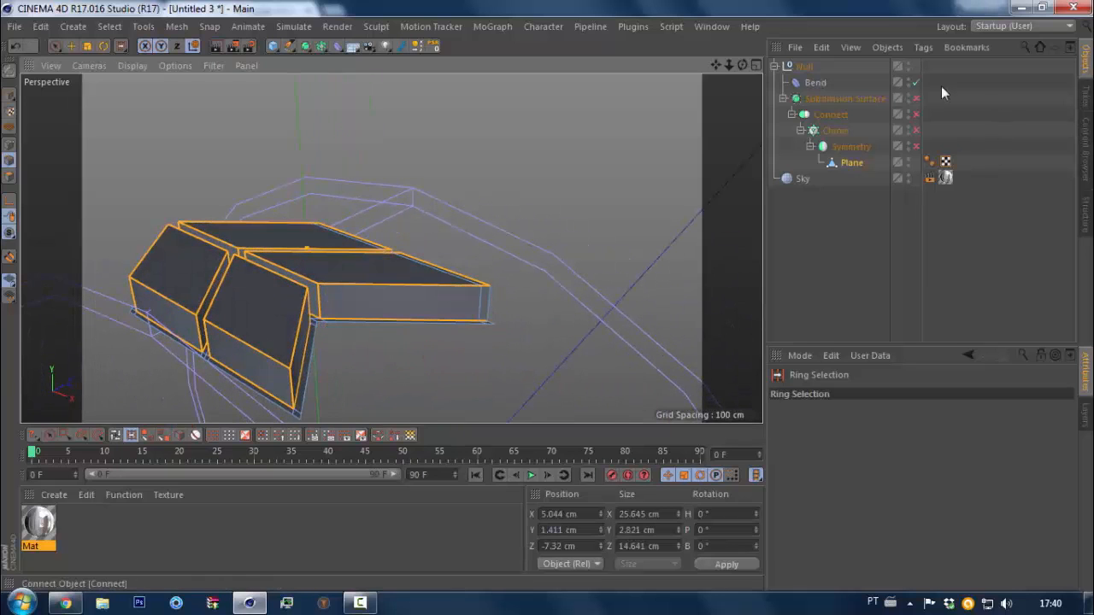
# Enable the Subdivision Surface and bevel the selected block edges in Chamfer mode with a 1.34% proportional offset
pyautogui.rightClick(481, 215)
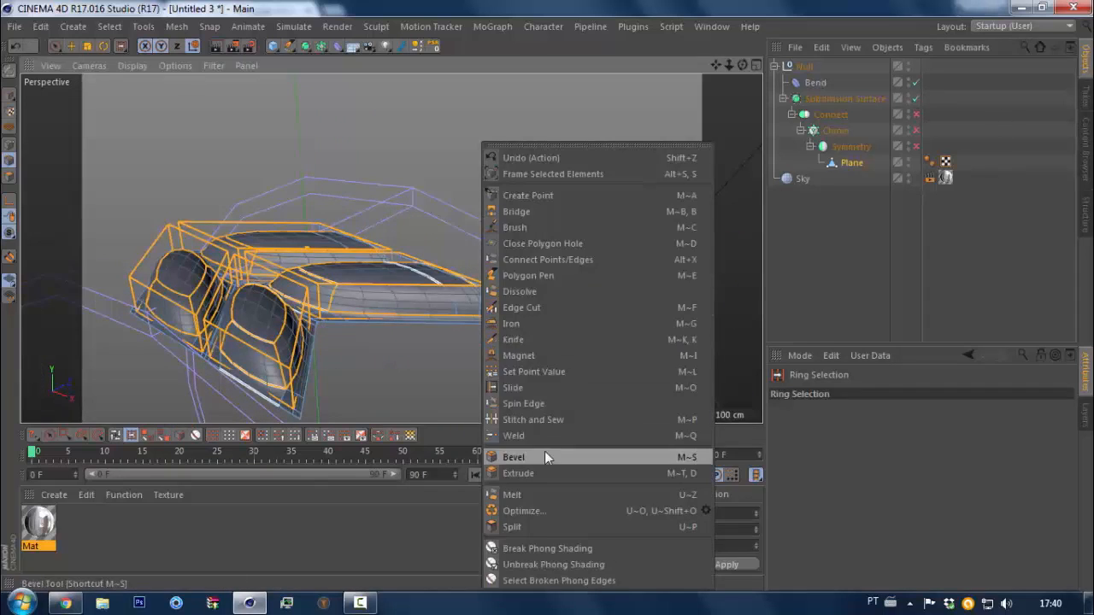
pyautogui.click(545, 451)
pyautogui.moveTo(440, 363); pyautogui.dragTo(441, 363)
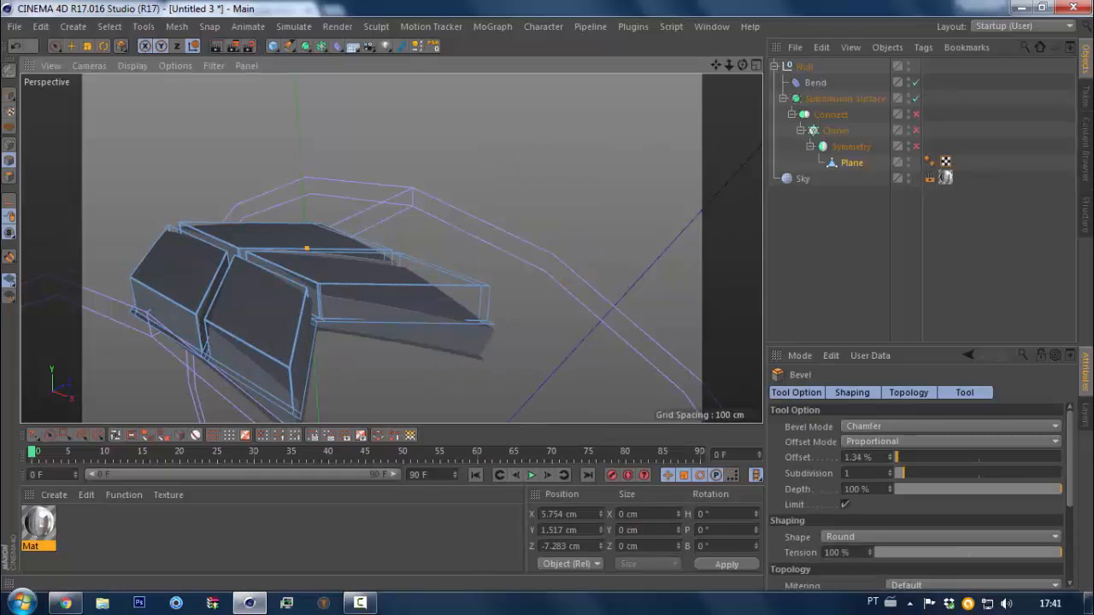
# Try beveling the selected block edges with a 4.19% proportional offset and enabling the Connect, Cloner and Symmetry objects
pyautogui.moveTo(222, 325); pyautogui.dragTo(287, 312)
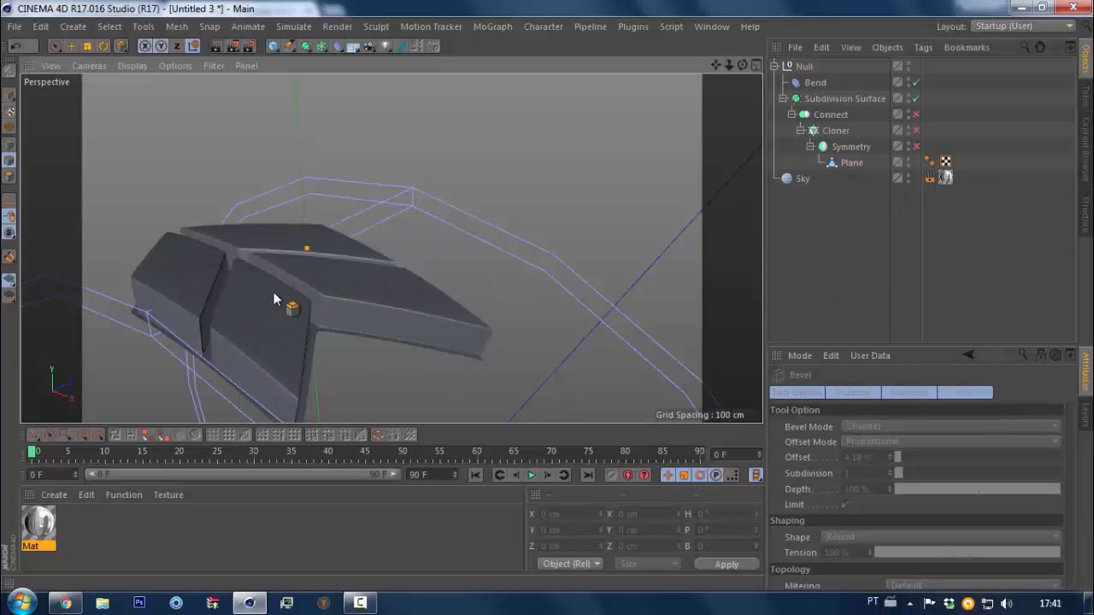
pyautogui.keyDown('alt'); pyautogui.moveTo(274, 291); pyautogui.dragTo(424, 234, button='middle'); pyautogui.keyUp('alt')
pyautogui.keyDown('alt'); pyautogui.moveTo(423, 234); pyautogui.dragTo(399, 187); pyautogui.keyUp('alt')
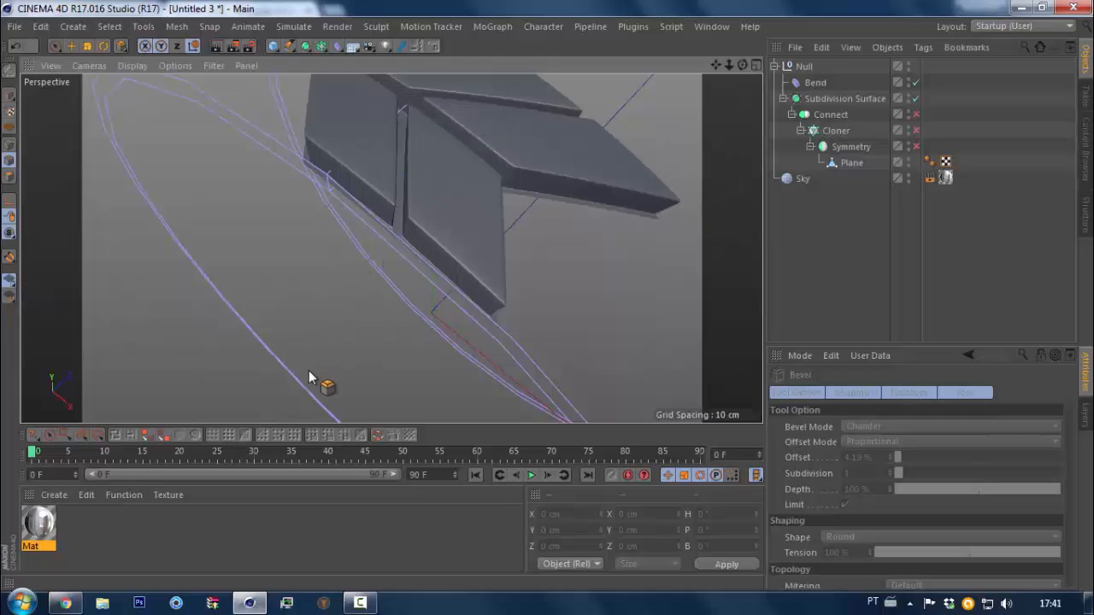
pyautogui.moveTo(917, 115); pyautogui.dragTo(917, 147)
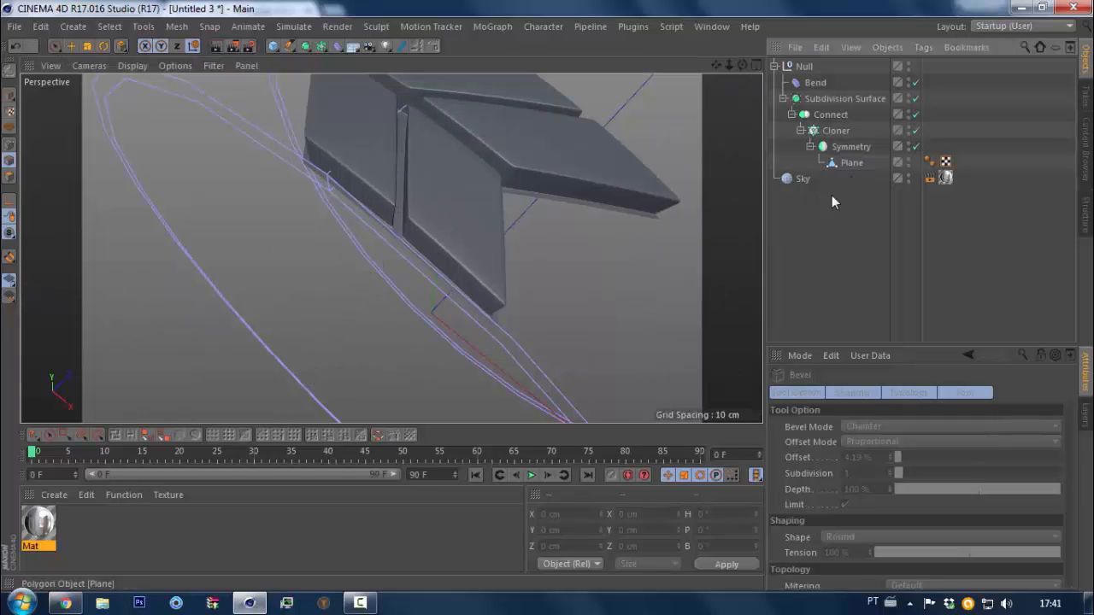
pyautogui.scroll(-5, 295, 189)
pyautogui.keyDown('alt'); pyautogui.moveTo(402, 215); pyautogui.dragTo(349, 162); pyautogui.keyUp('alt')
pyautogui.keyDown('alt'); pyautogui.moveTo(356, 216); pyautogui.dragTo(419, 170, button='right'); pyautogui.keyUp('alt')
pyautogui.hotkey('ctrl', 'z')
pyautogui.hotkey('ctrl', 'z')
pyautogui.hotkey('ctrl', 'z')
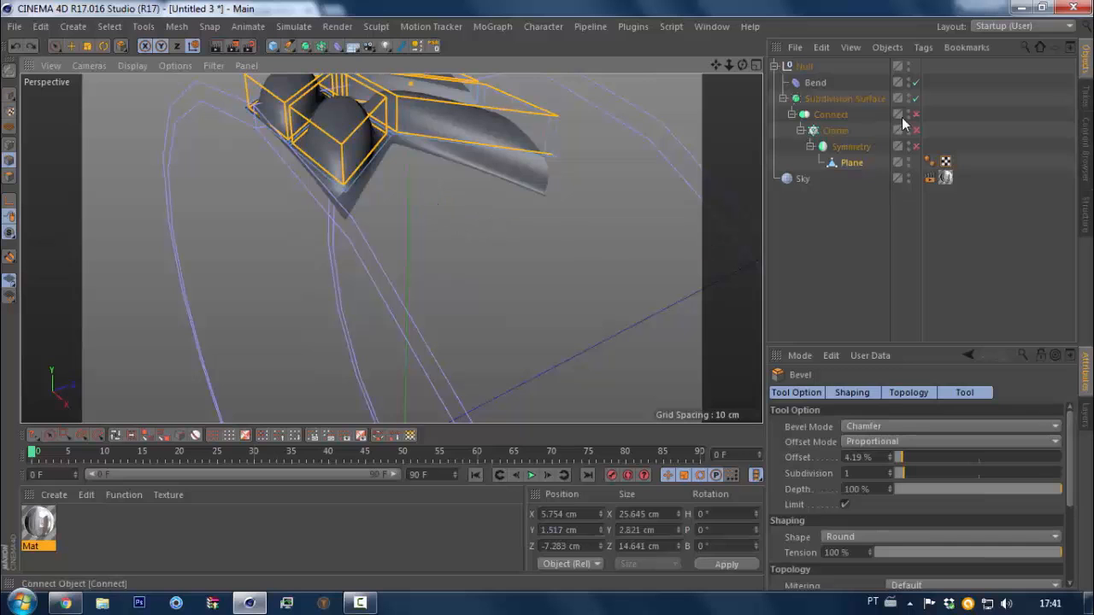
# Enable the Connect, Cloner and Symmetry objects and set the Connect object's Phong Mode to Manual
pyautogui.moveTo(919, 114); pyautogui.dragTo(923, 151)
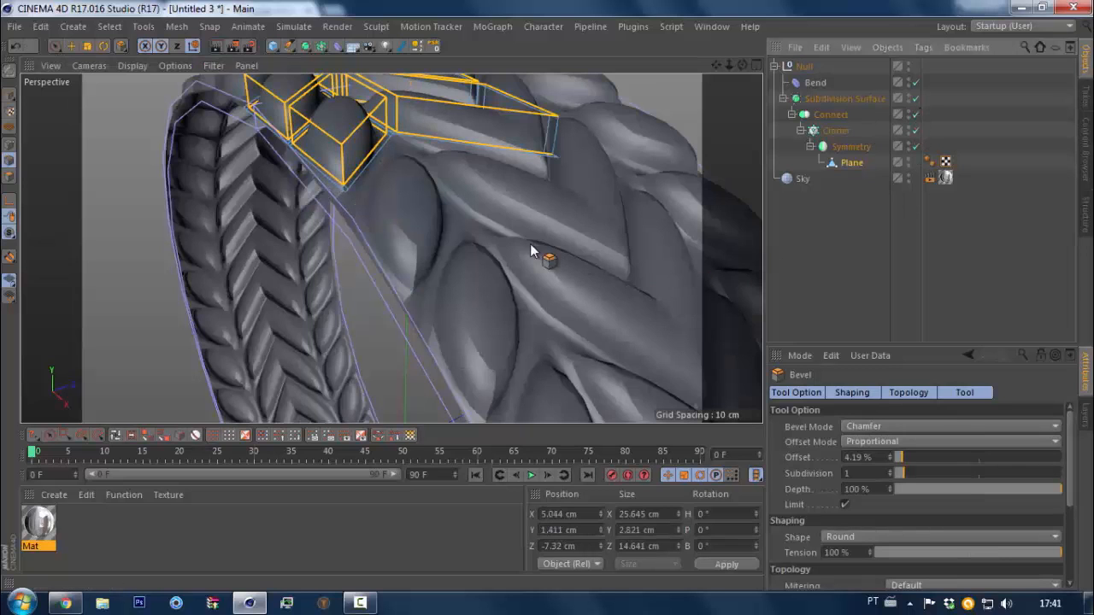
pyautogui.scroll(-3, 352, 219)
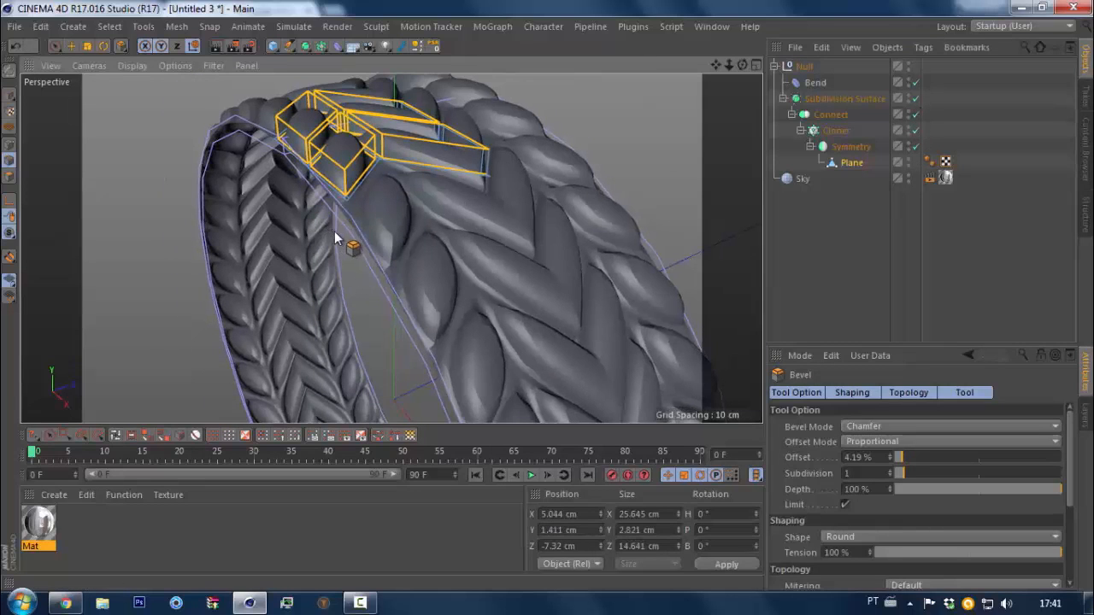
pyautogui.click(831, 114)
pyautogui.click(870, 469)
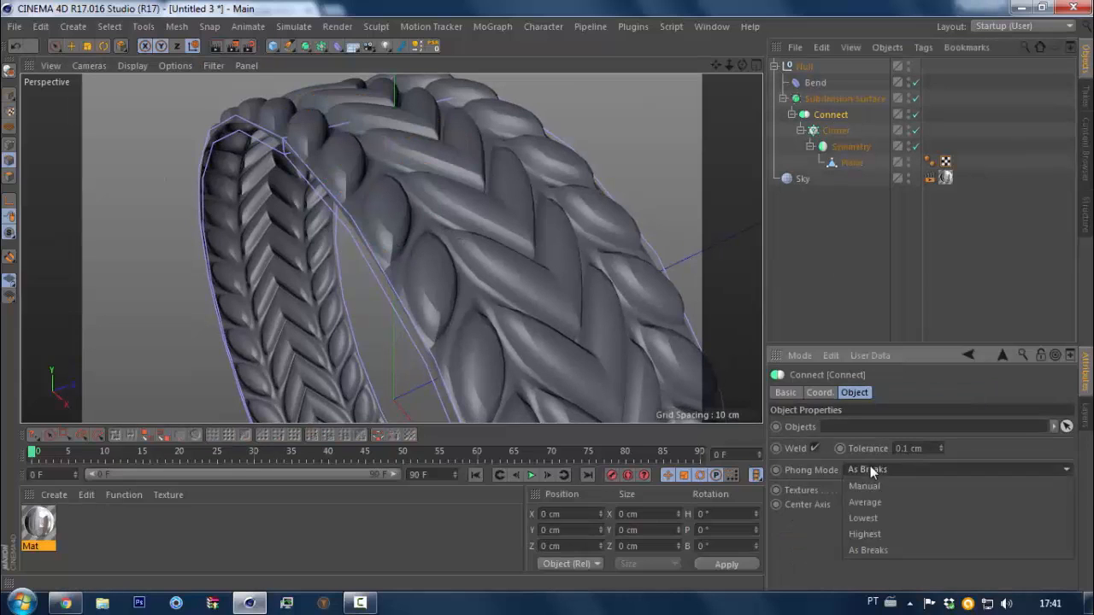
pyautogui.click(870, 485)
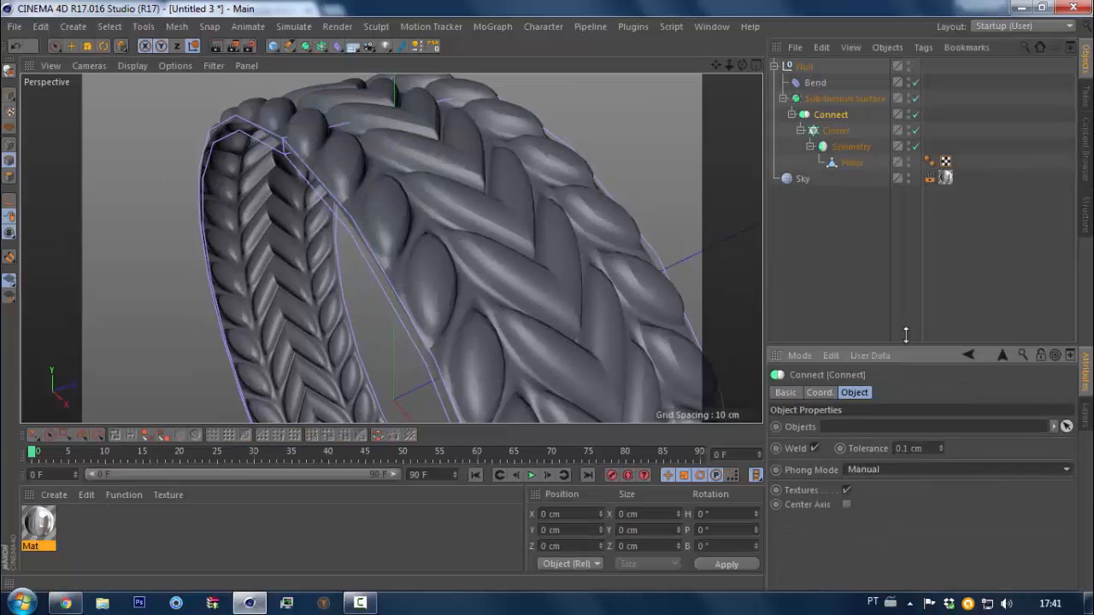
# Check the Plane's Phong tag and try sharpening the tread blocks with Subdivision Surface weights
pyautogui.click(931, 165)
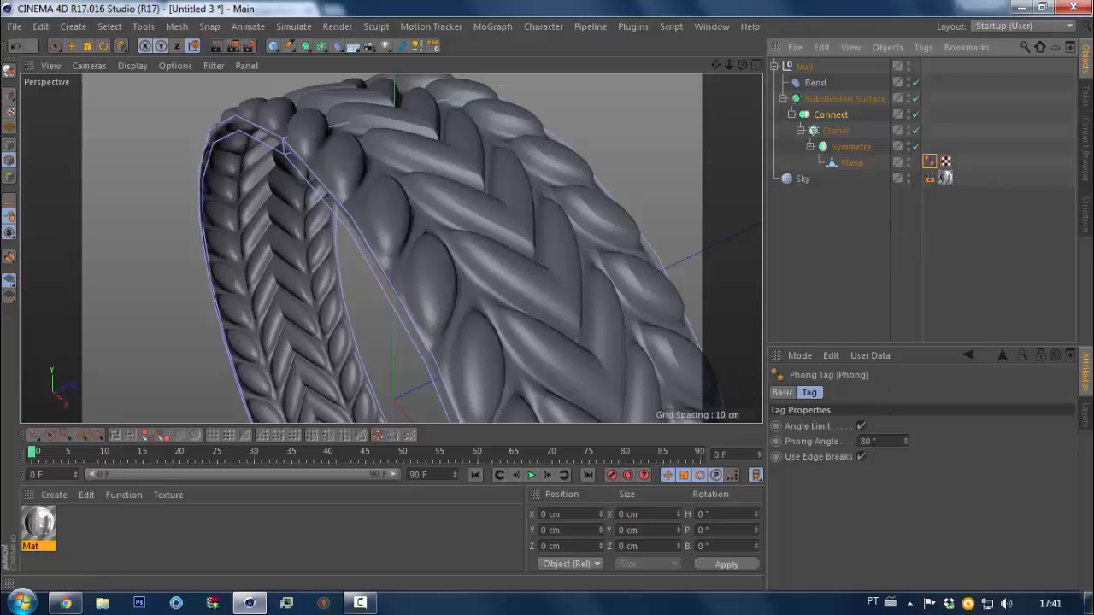
pyautogui.click(851, 163)
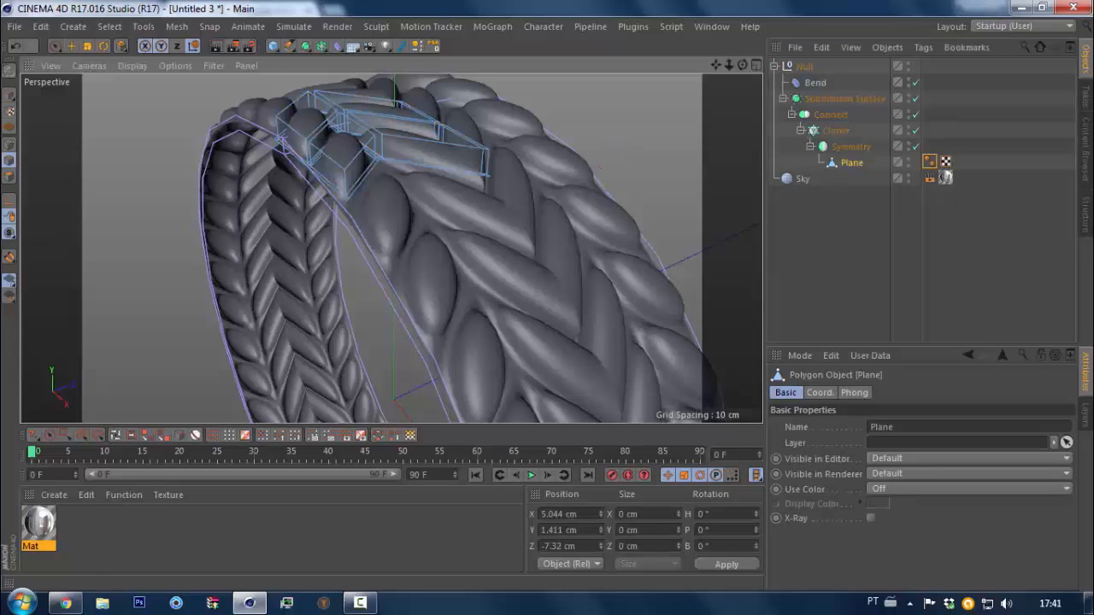
pyautogui.press('.')
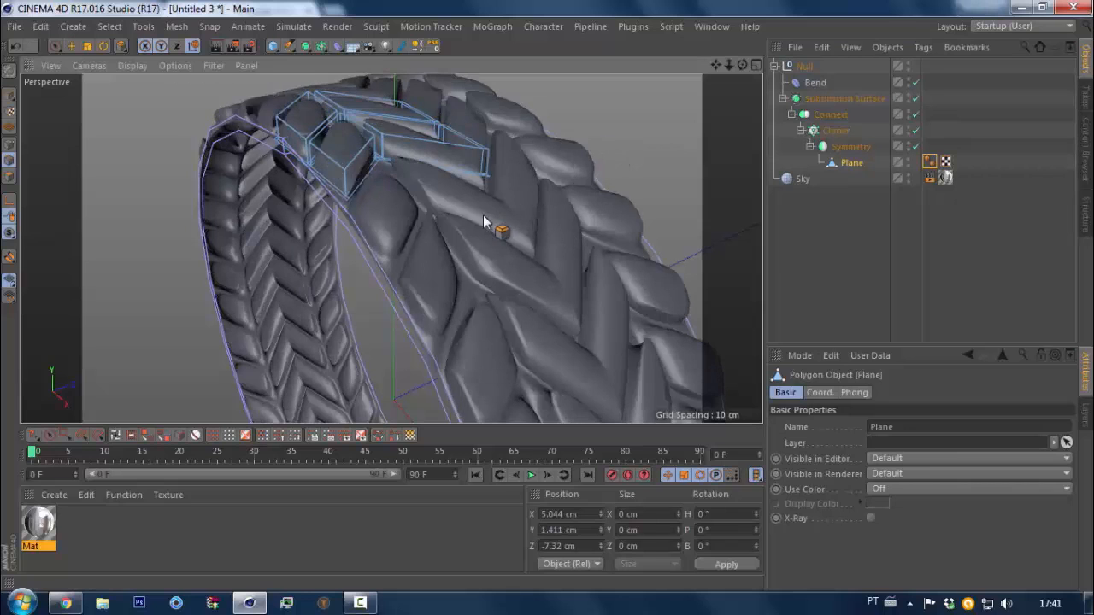
pyautogui.hotkey('ctrl', 'z')
# Try a Chamfer bevel with a 2.89% offset on the selected block edges, inspecting the corners with the Subdivision Surface disabled
pyautogui.press('space')
pyautogui.press('space')
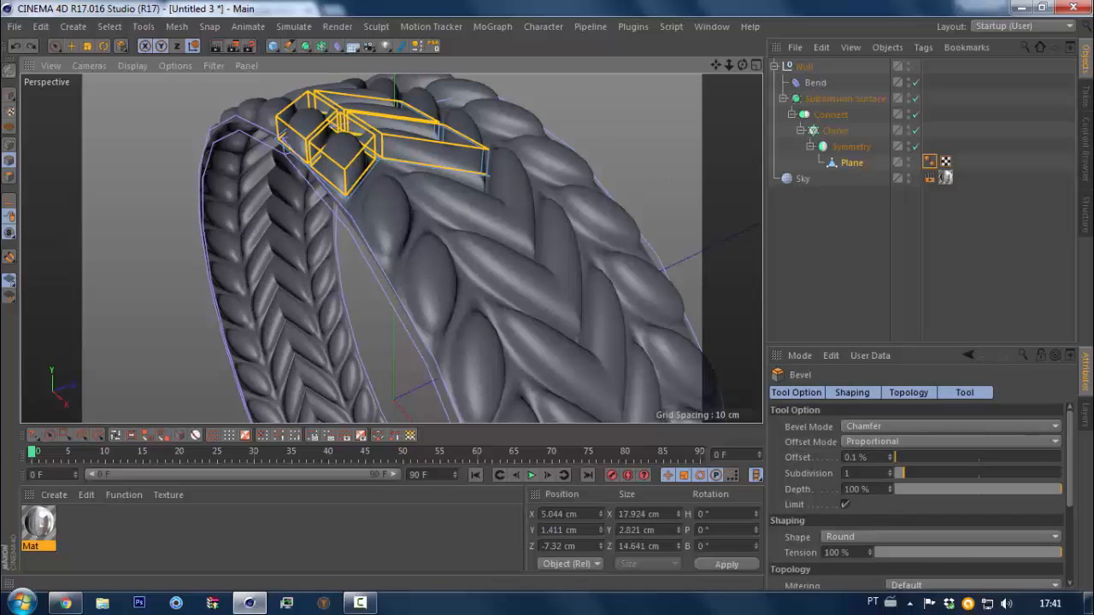
pyautogui.moveTo(479, 256); pyautogui.dragTo(597, 257)
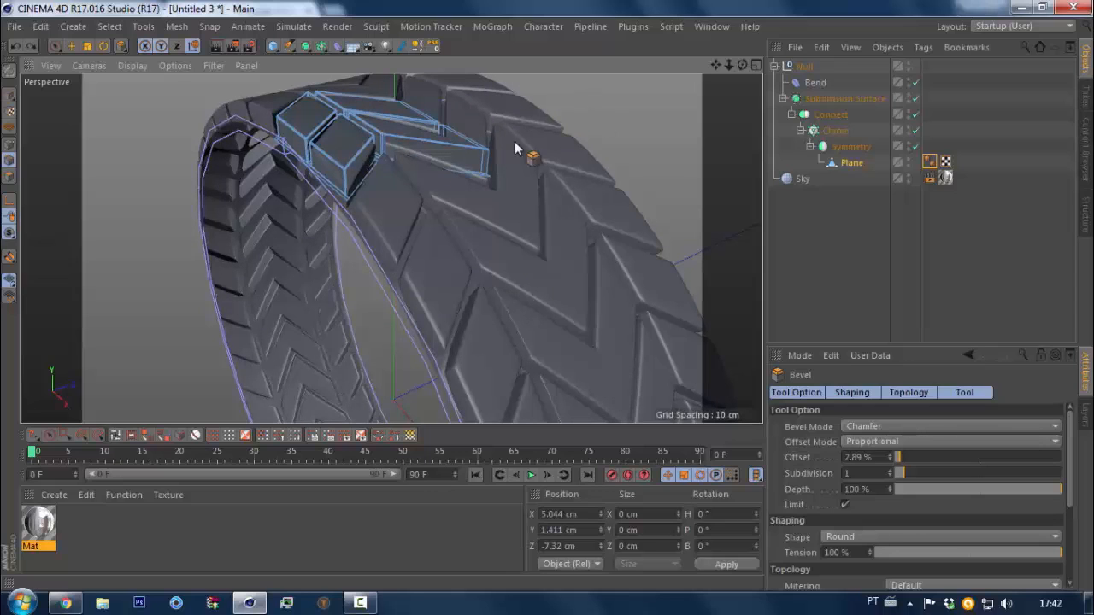
pyautogui.moveTo(516, 149); pyautogui.dragTo(393, 203)
pyautogui.click(916, 99)
pyautogui.scroll(5, 427, 188)
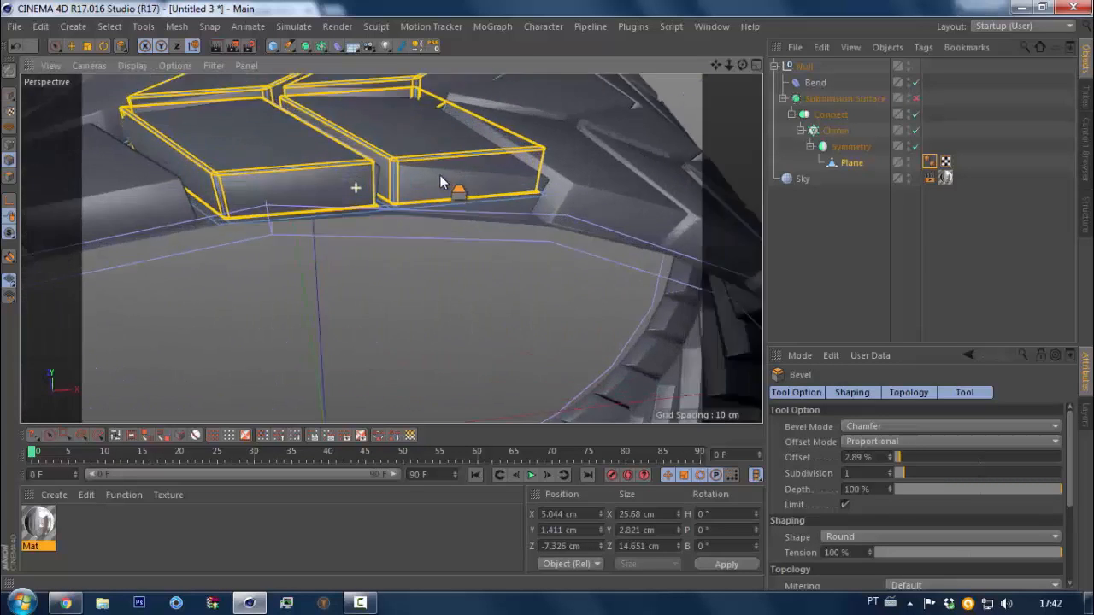
pyautogui.scroll(4, 441, 181)
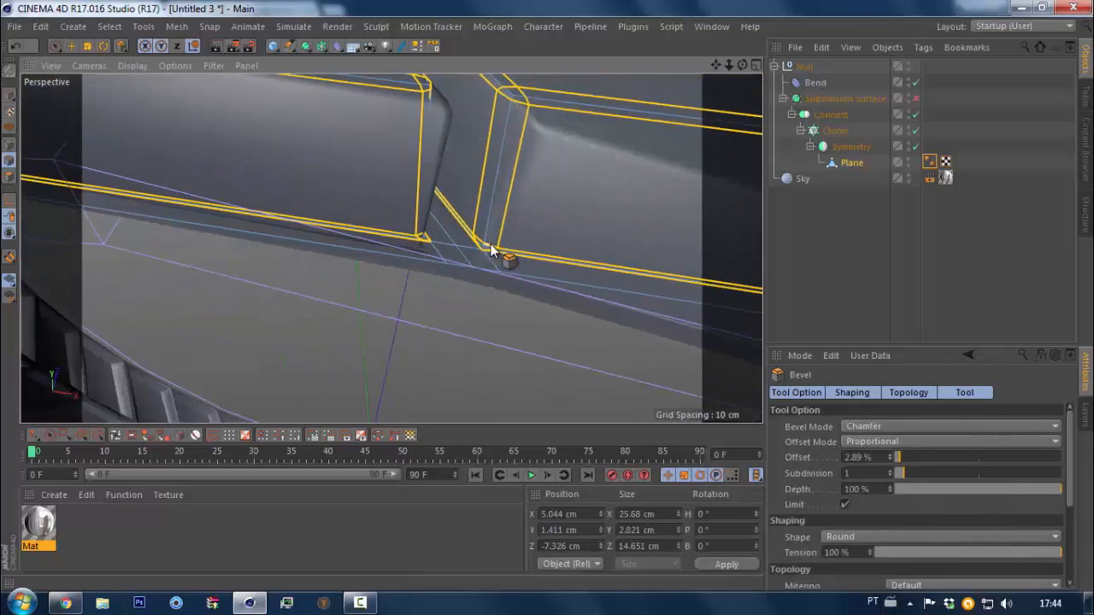
pyautogui.keyDown('alt'); pyautogui.moveTo(492, 250); pyautogui.dragTo(242, 191); pyautogui.keyUp('alt')
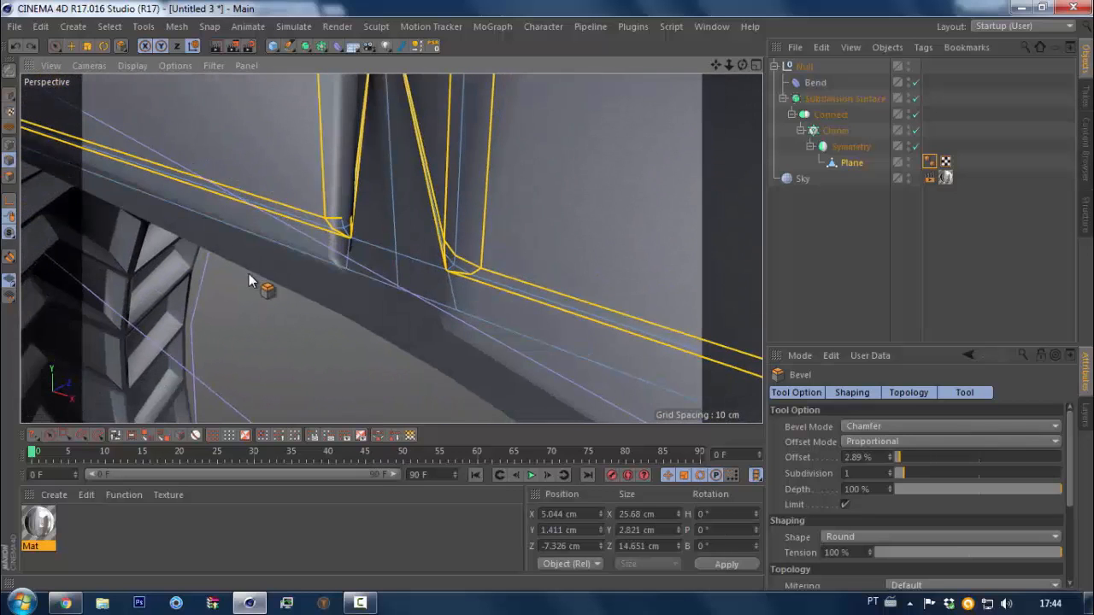
pyautogui.hotkey('ctrl', 'z')
pyautogui.hotkey('ctrl', 'z')
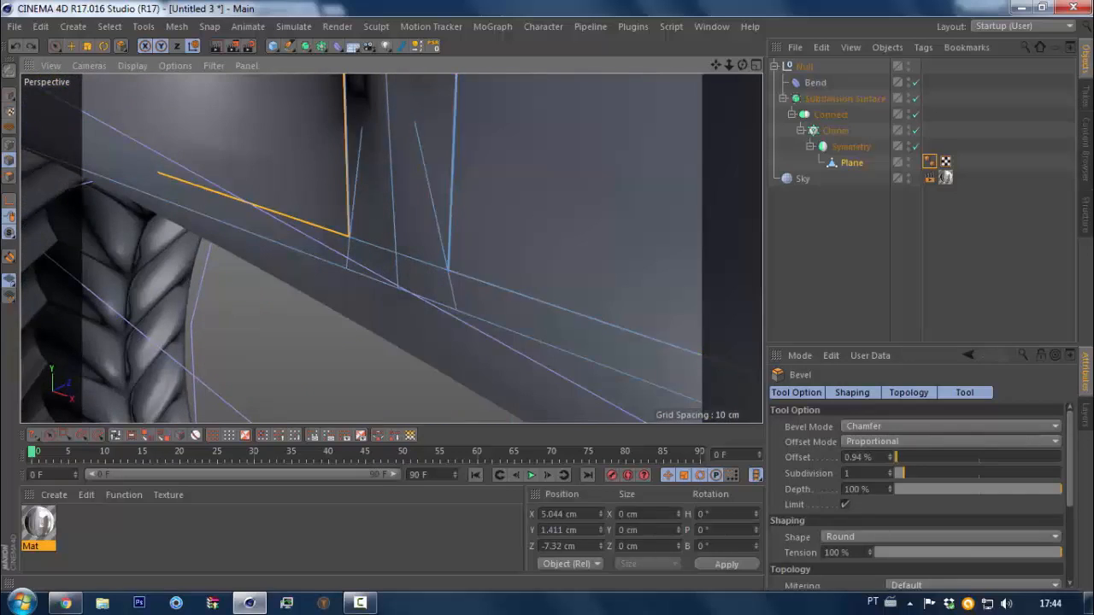
# Try beveling the selected block edges with an 8.73% offset and a Subdivision of 1
pyautogui.moveTo(242, 191); pyautogui.dragTo(903, 223)
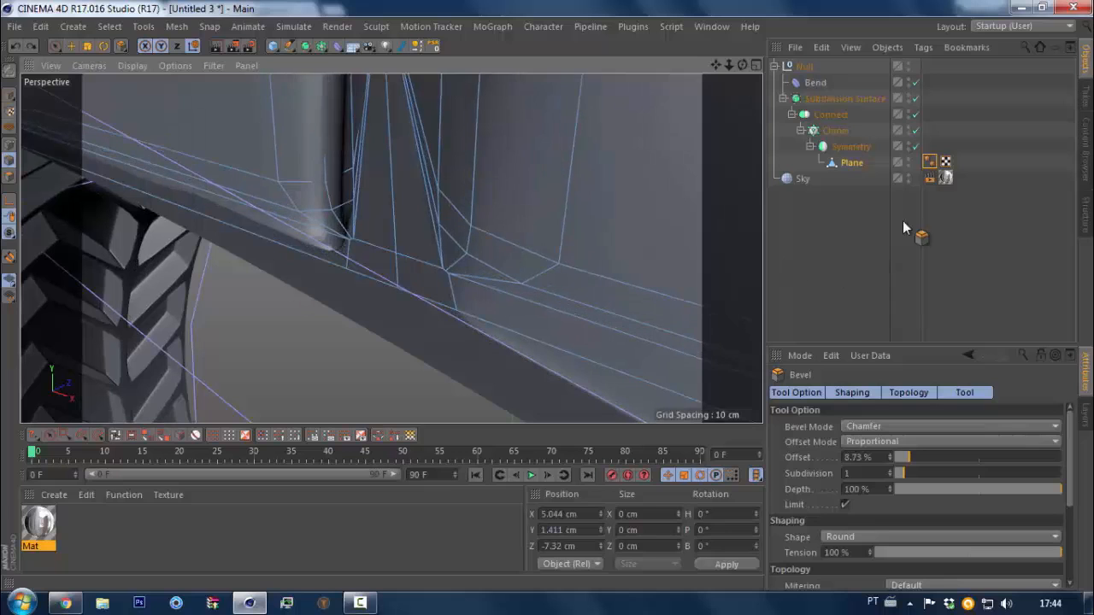
pyautogui.press('space')
pyautogui.hotkey('ctrl', 'z')
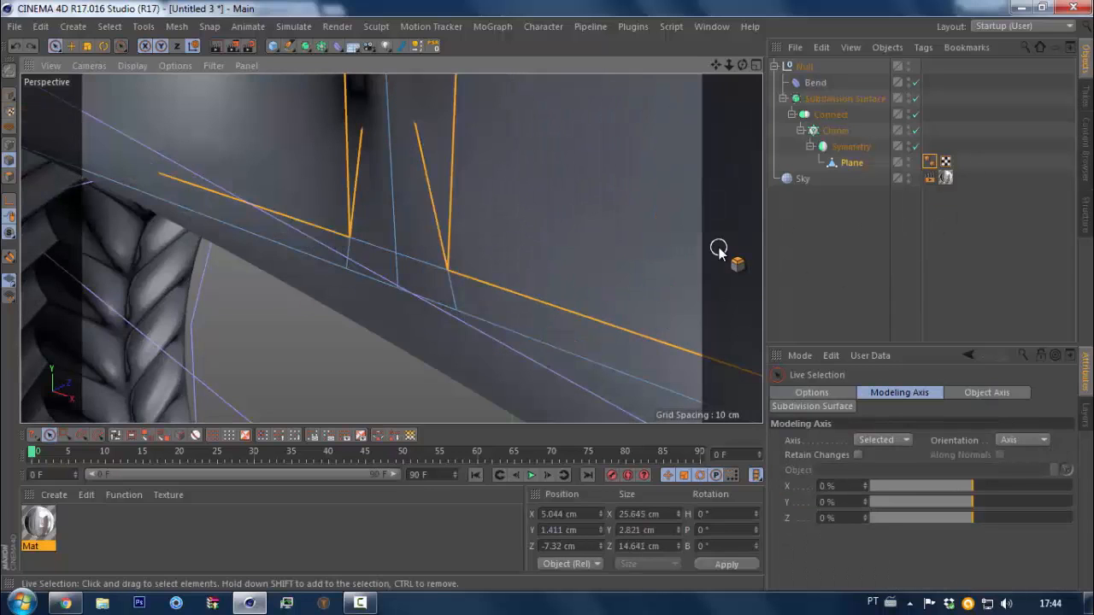
# Try beveling the selected block edges with Subdivision set to 0 and a 6.55% offset
pyautogui.press('space')
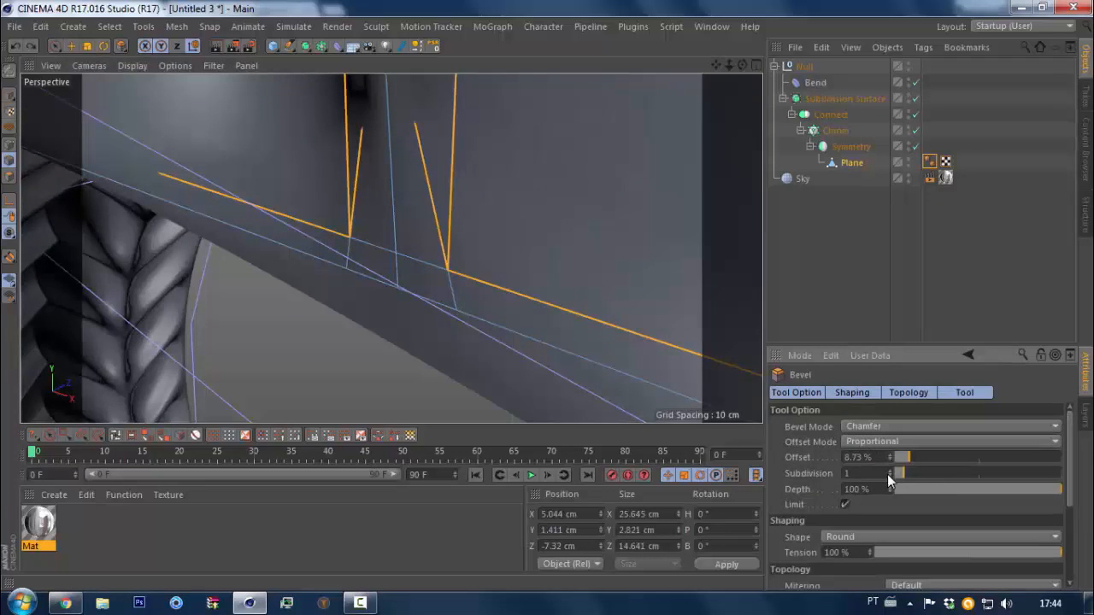
pyautogui.click(888, 476)
pyautogui.moveTo(346, 343)
pyautogui.mouseDown()
pyautogui.moveTo(400, 342)
pyautogui.moveTo(354, 326)
pyautogui.mouseUp()
pyautogui.hotkey('ctrl', 'z')
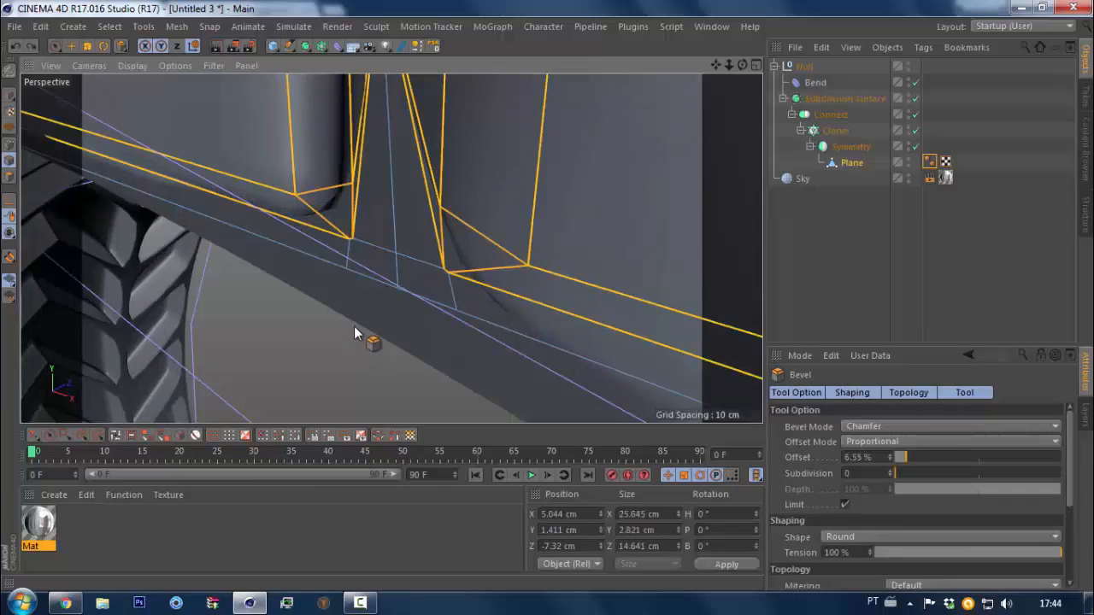
# Add the short edges running from the blocks' base corners to the Plane's outer border to the edge selection
pyautogui.moveTo(353, 254)
pyautogui.keyDown('alt'); pyautogui.mouseDown()
pyautogui.moveTo(354, 223)
pyautogui.moveTo(395, 181)
pyautogui.moveTo(365, 117)
pyautogui.moveTo(374, 338)
pyautogui.moveTo(330, 334)
pyautogui.mouseUp(); pyautogui.keyUp('alt')
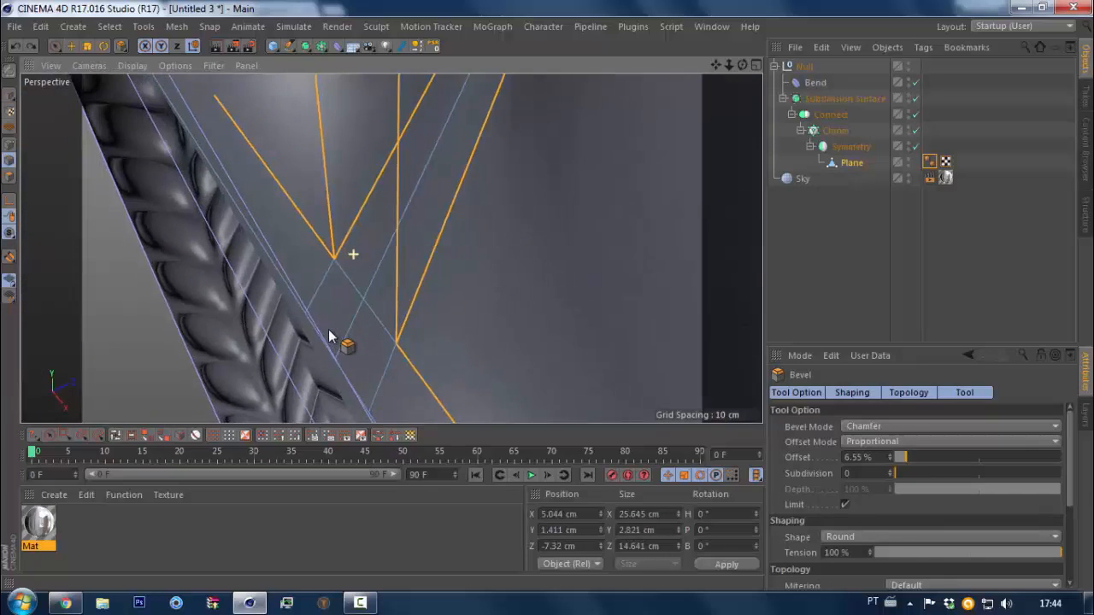
pyautogui.press('e')
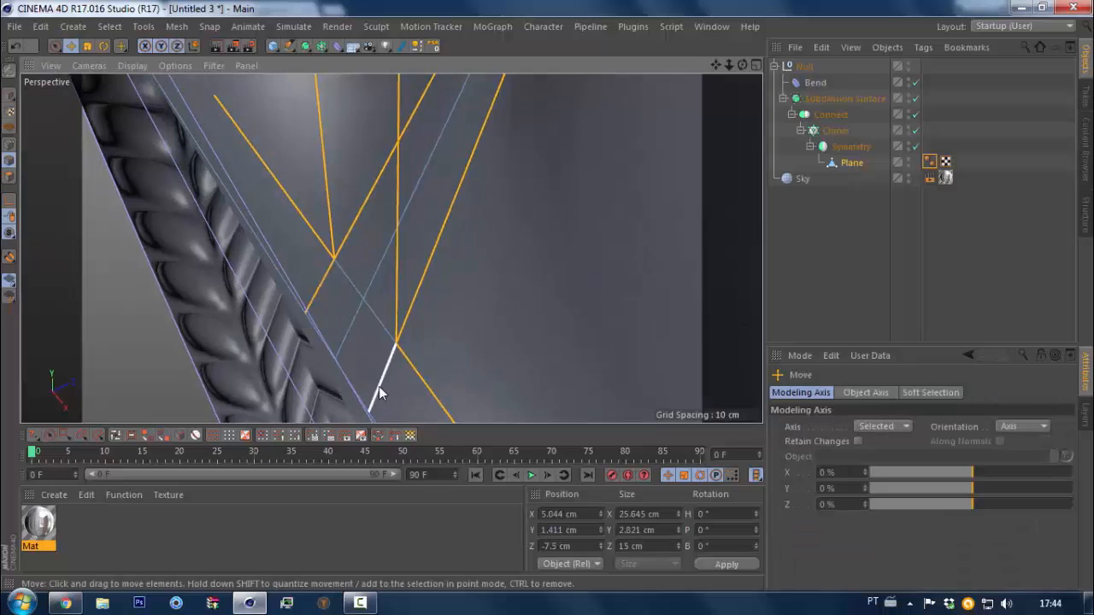
pyautogui.press('9')
# Try beveling the extended edge selection with a 3.09% offset and set the bevel Subdivision back to 1
pyautogui.rightClick(268, 324)
pyautogui.click(295, 455)
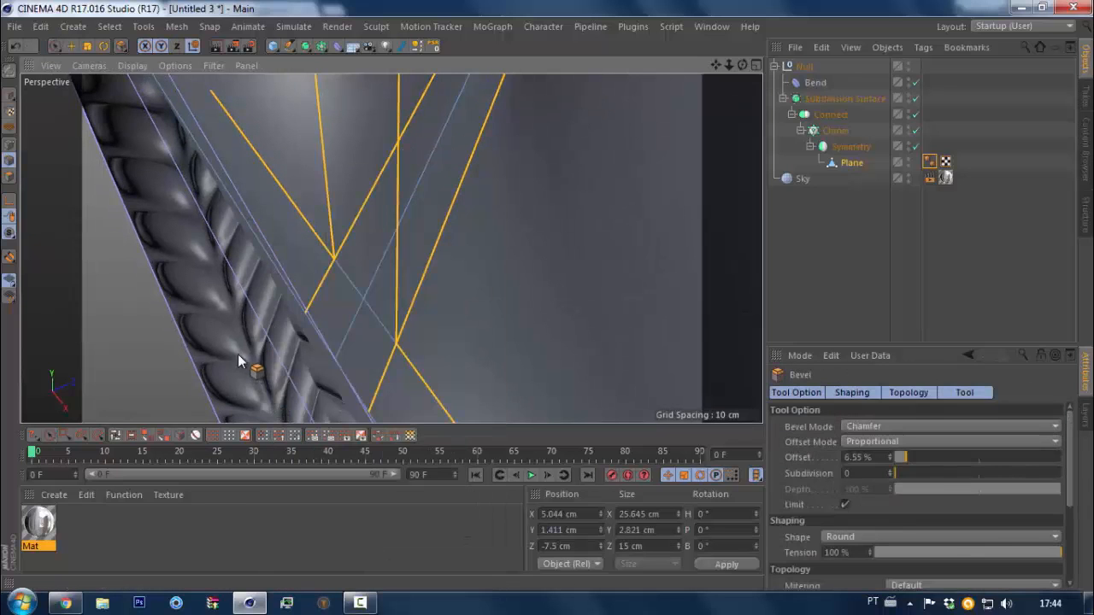
pyautogui.moveTo(239, 355); pyautogui.dragTo(270, 356)
pyautogui.hotkey('ctrl', 'z')
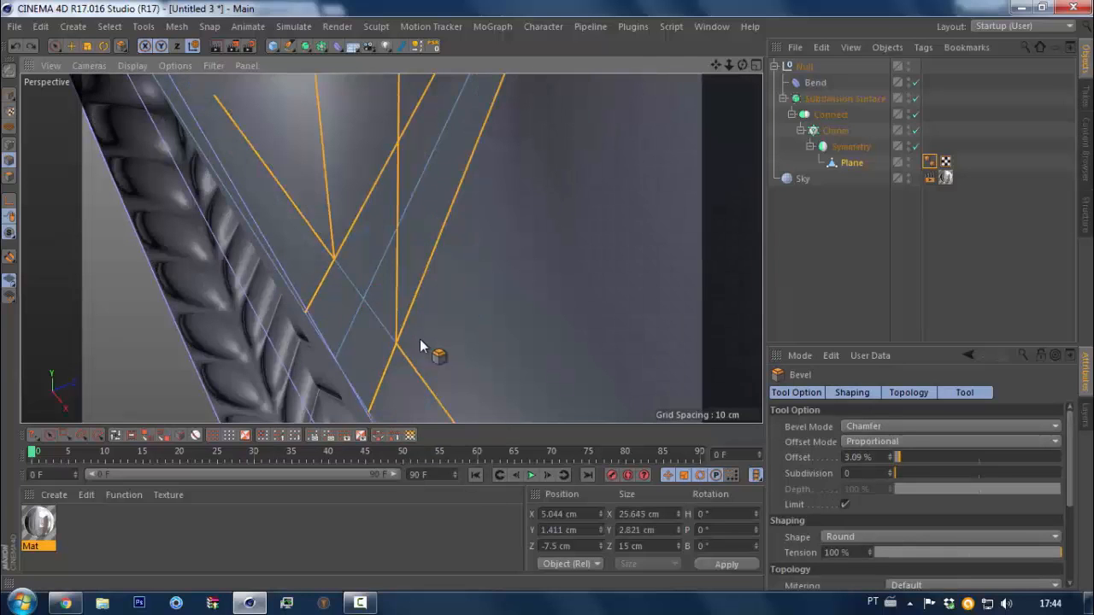
pyautogui.click(889, 471)
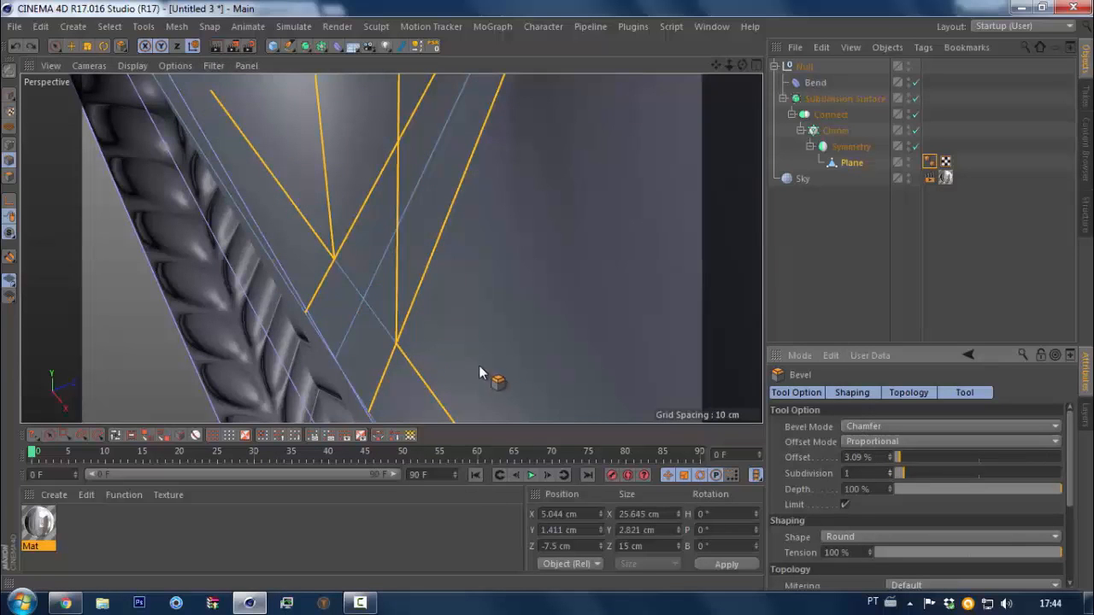
# Disable the Subdivision Surface and add the short base edges extending from the blocks' inner corners to the edge selection
pyautogui.keyDown('alt'); pyautogui.moveTo(344, 342); pyautogui.dragTo(197, 398, button='right'); pyautogui.keyUp('alt')
pyautogui.press('q')
pyautogui.click(915, 131)
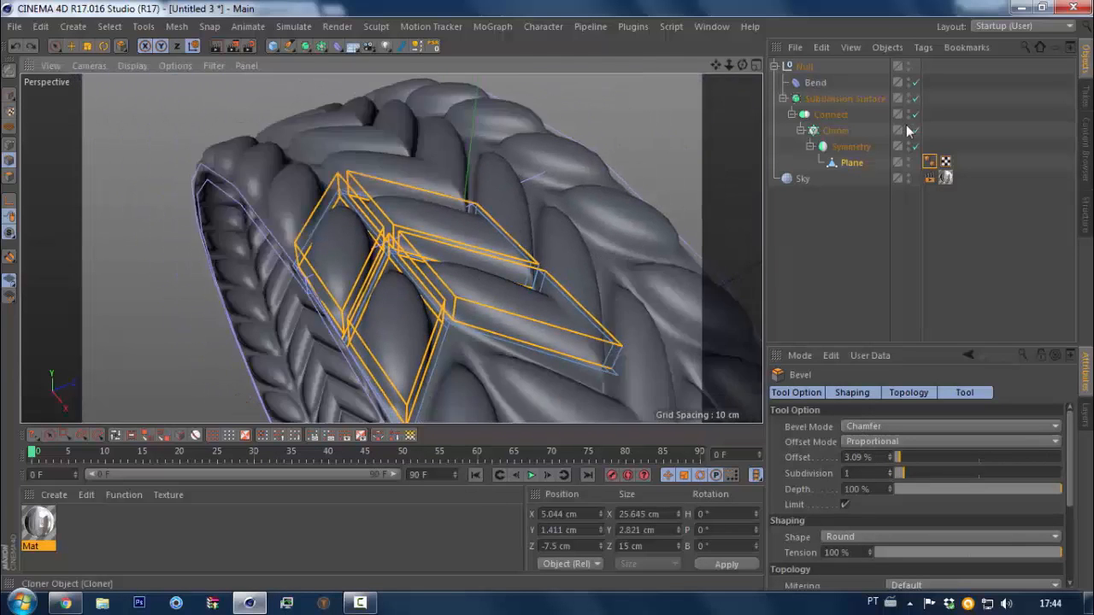
pyautogui.click(916, 99)
pyautogui.keyDown('alt'); pyautogui.moveTo(468, 251); pyautogui.dragTo(365, 283); pyautogui.keyUp('alt')
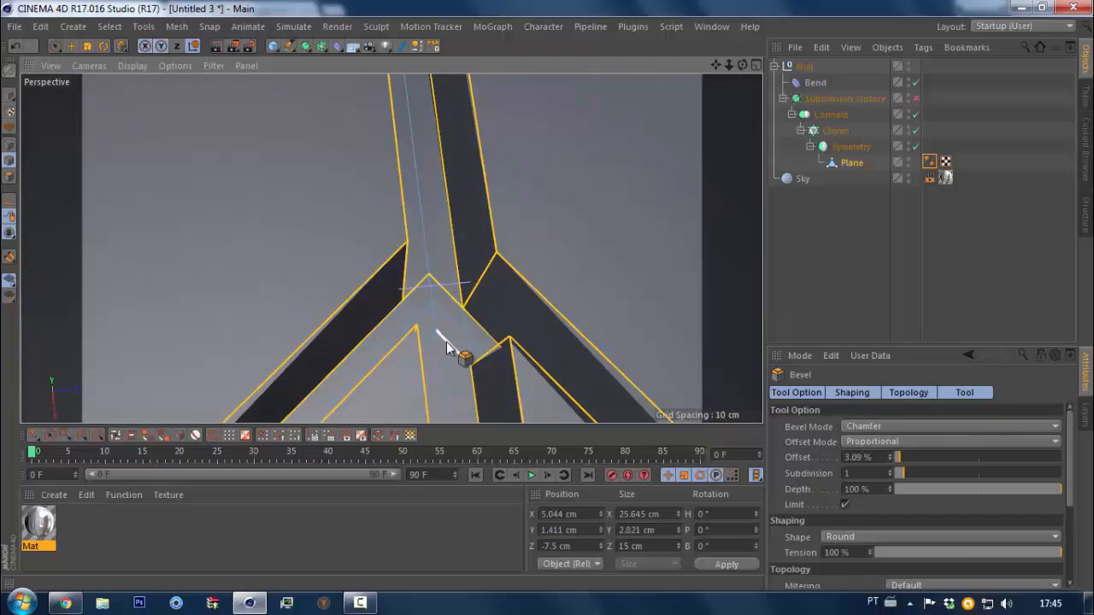
pyautogui.keyDown('alt'); pyautogui.moveTo(419, 279); pyautogui.dragTo(309, 229); pyautogui.keyUp('alt')
pyautogui.keyDown('alt'); pyautogui.moveTo(353, 301); pyautogui.dragTo(311, 250); pyautogui.keyUp('alt')
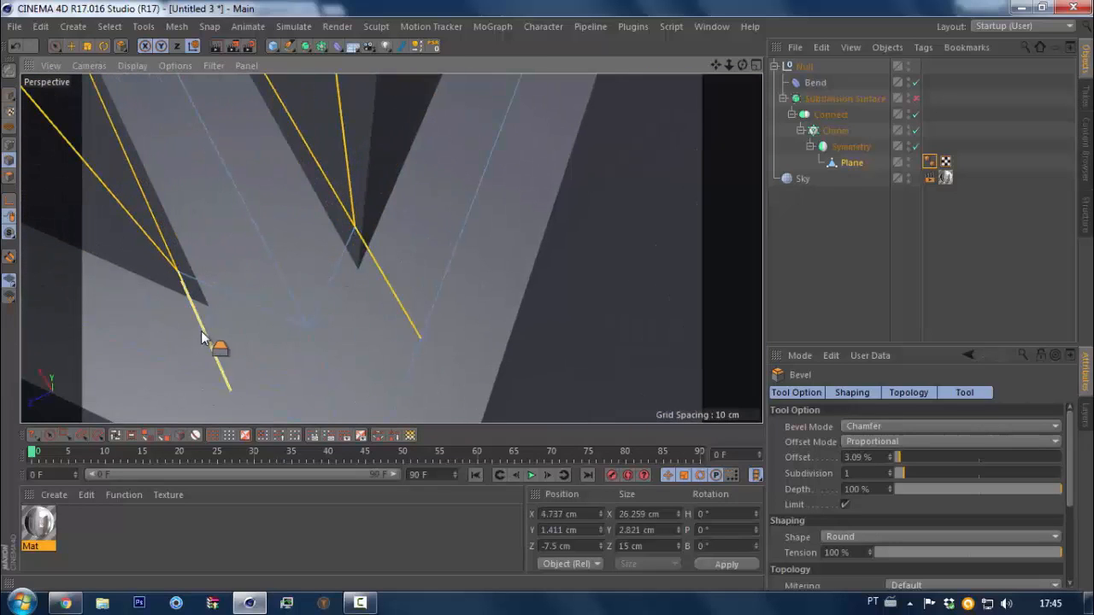
pyautogui.keyDown('alt'); pyautogui.moveTo(203, 338); pyautogui.dragTo(104, 195); pyautogui.keyUp('alt')
pyautogui.keyDown('alt'); pyautogui.moveTo(183, 188); pyautogui.dragTo(299, 173); pyautogui.keyUp('alt')
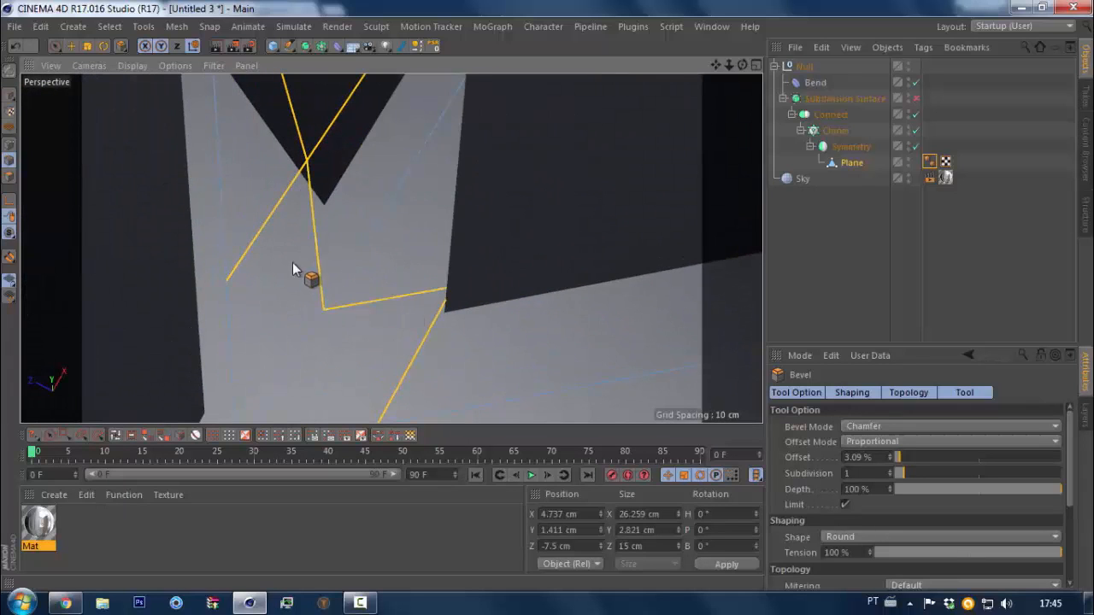
# Add the short edge extending from the block's base corner near the outer rim to the edge selection
pyautogui.scroll(-5, 293, 262)
pyautogui.keyDown('alt'); pyautogui.moveTo(400, 215); pyautogui.dragTo(220, 170); pyautogui.keyUp('alt')
pyautogui.keyDown('alt'); pyautogui.moveTo(203, 134); pyautogui.dragTo(174, 173); pyautogui.keyUp('alt')
pyautogui.scroll(-5, 176, 174)
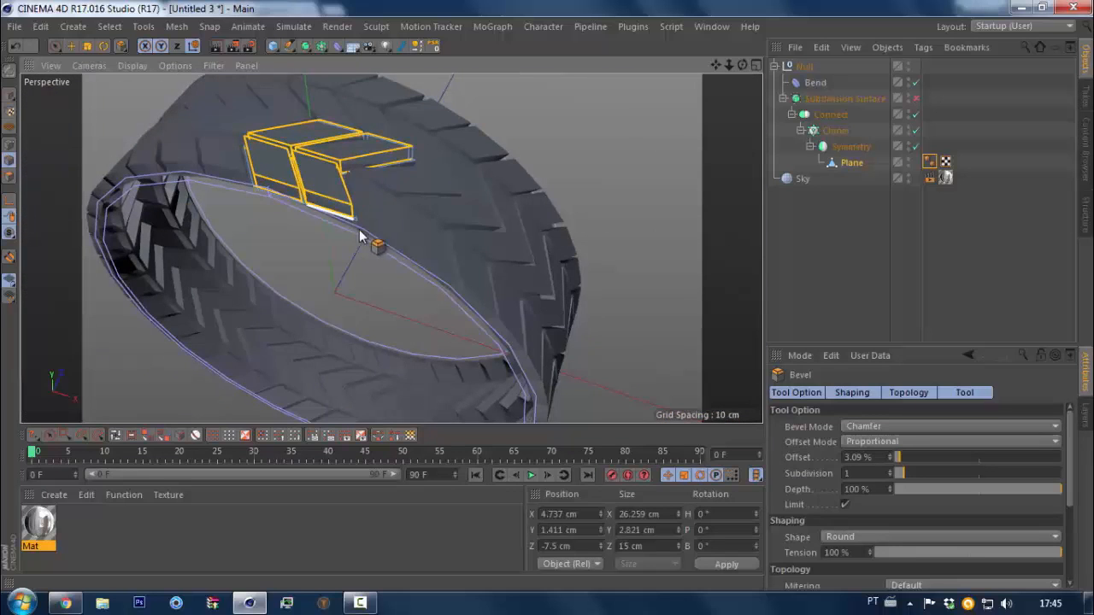
pyautogui.scroll(10, 359, 236)
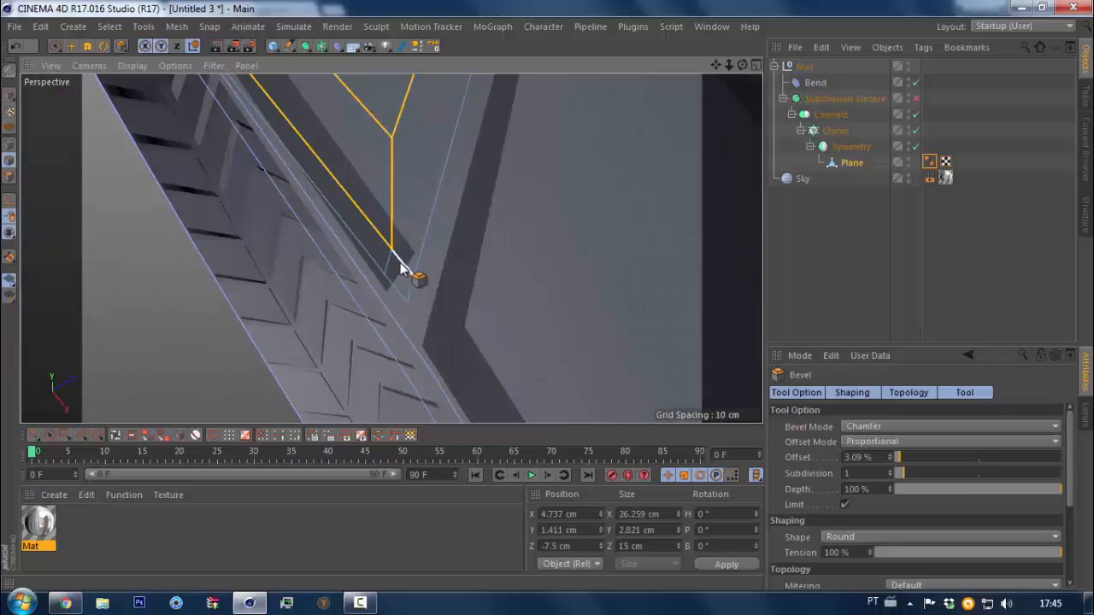
pyautogui.click(398, 267)
pyautogui.hotkey('ctrl', 'z')
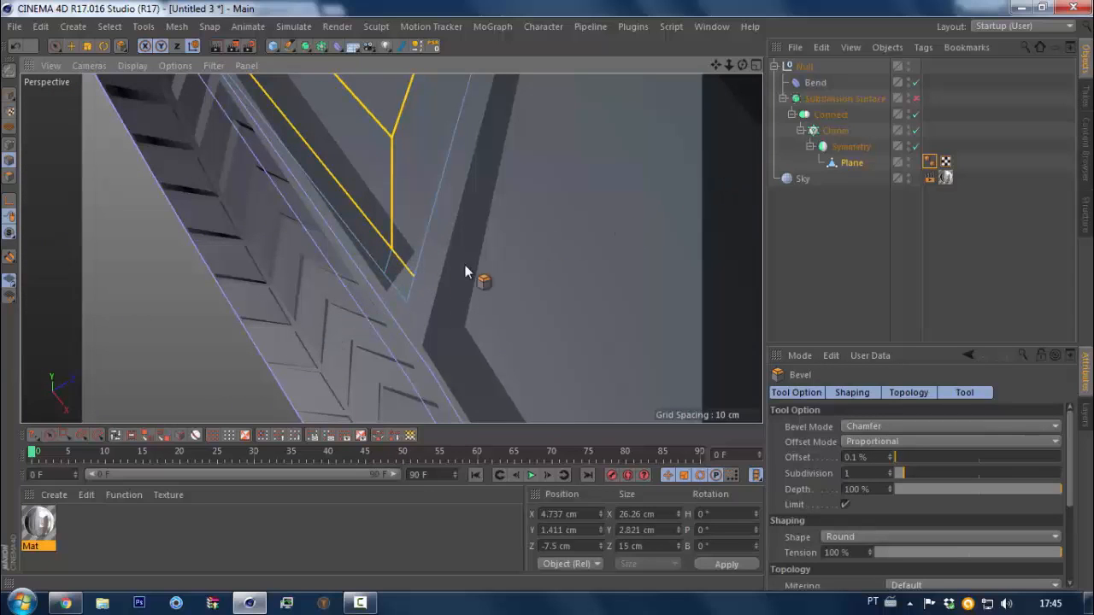
# Disable the Connect, Cloner, Symmetry and Bend objects to isolate the flat Plane around the blocks' base corners
pyautogui.keyDown('alt'); pyautogui.moveTo(383, 278); pyautogui.dragTo(356, 301); pyautogui.keyUp('alt')
pyautogui.scroll(-10, 376, 282)
pyautogui.scroll(10, 408, 245)
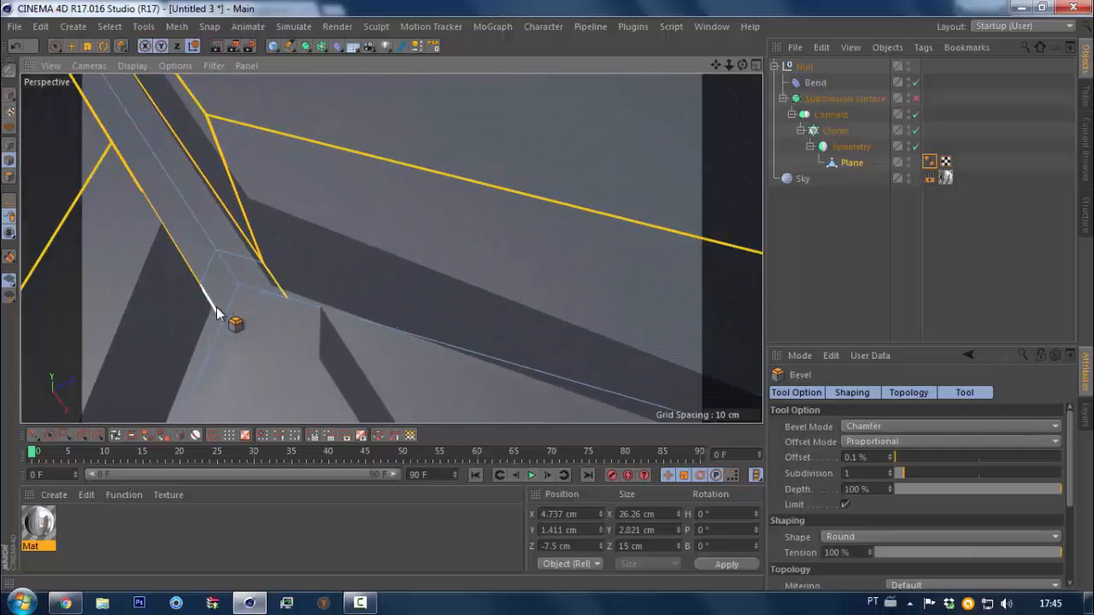
pyautogui.moveTo(915, 116); pyautogui.dragTo(916, 146)
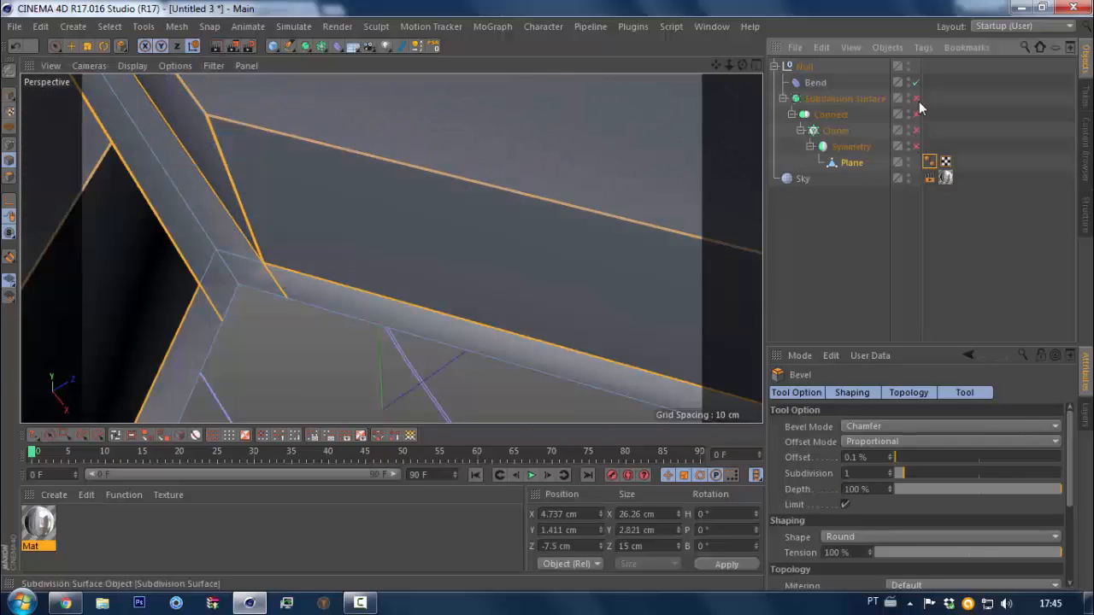
pyautogui.click(916, 83)
pyautogui.keyDown('alt'); pyautogui.moveTo(277, 229); pyautogui.dragTo(371, 346); pyautogui.keyUp('alt')
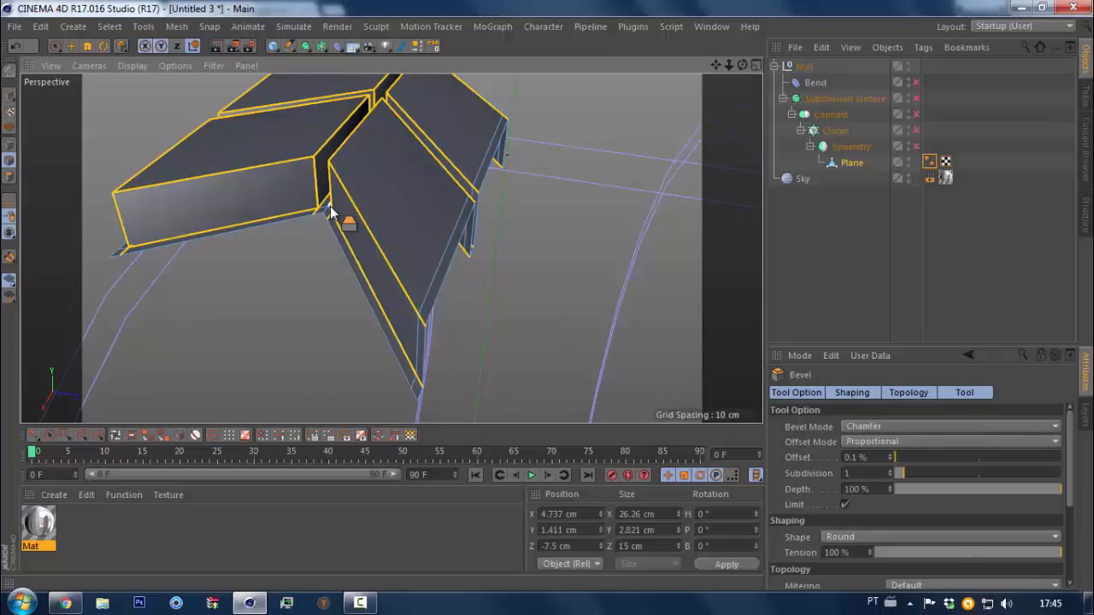
pyautogui.keyDown('alt'); pyautogui.moveTo(331, 205); pyautogui.dragTo(420, 168, button='right'); pyautogui.keyUp('alt')
pyautogui.keyDown('alt'); pyautogui.moveTo(353, 216); pyautogui.dragTo(486, 244); pyautogui.keyUp('alt')
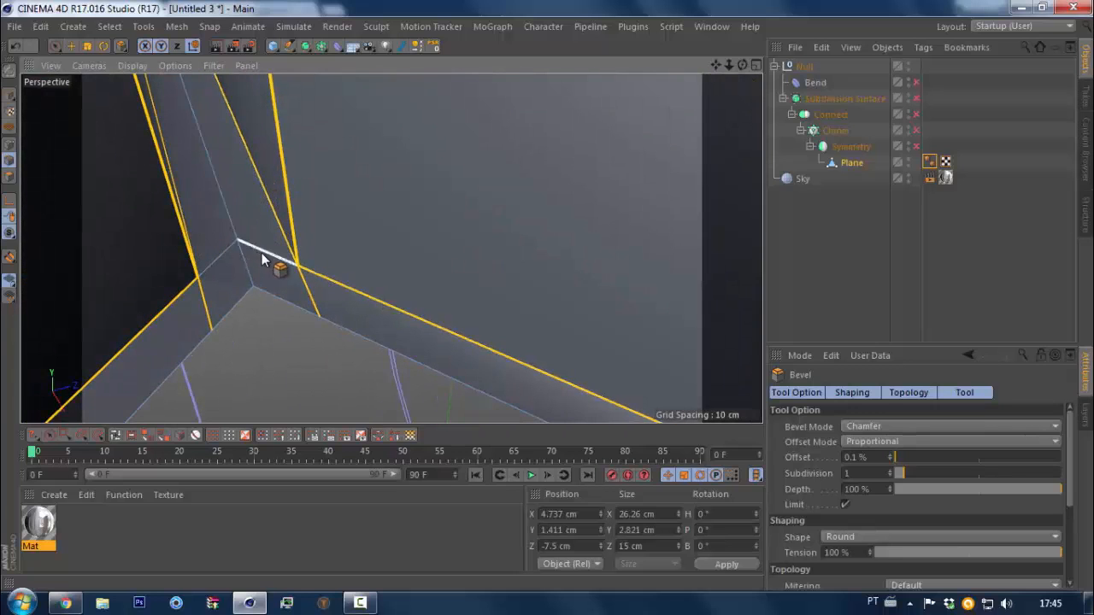
# Examine the selected edges where the tread blocks meet at the groove corners of the Plane mesh
pyautogui.keyDown('alt'); pyautogui.moveTo(325, 282); pyautogui.dragTo(296, 282); pyautogui.keyUp('alt')
pyautogui.keyDown('alt'); pyautogui.moveTo(297, 282); pyautogui.dragTo(249, 233, button='right'); pyautogui.keyUp('alt')
pyautogui.keyDown('alt'); pyautogui.moveTo(268, 171); pyautogui.dragTo(386, 121, button='right'); pyautogui.keyUp('alt')
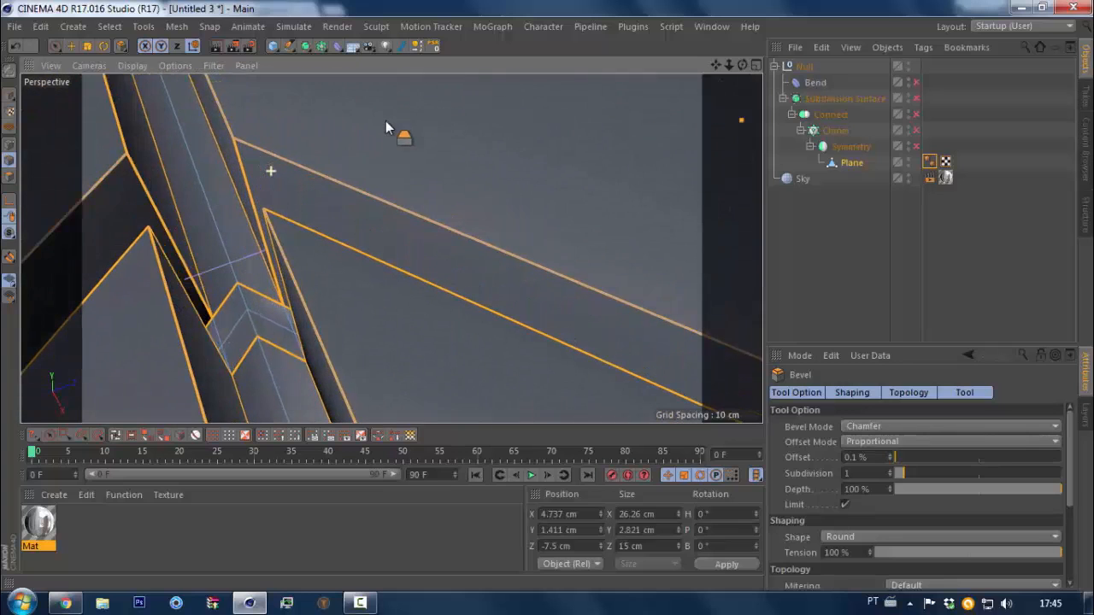
pyautogui.keyDown('alt'); pyautogui.moveTo(290, 245); pyautogui.dragTo(374, 182); pyautogui.keyUp('alt')
pyautogui.keyDown('alt'); pyautogui.moveTo(264, 387); pyautogui.dragTo(404, 359, button='right'); pyautogui.keyUp('alt')
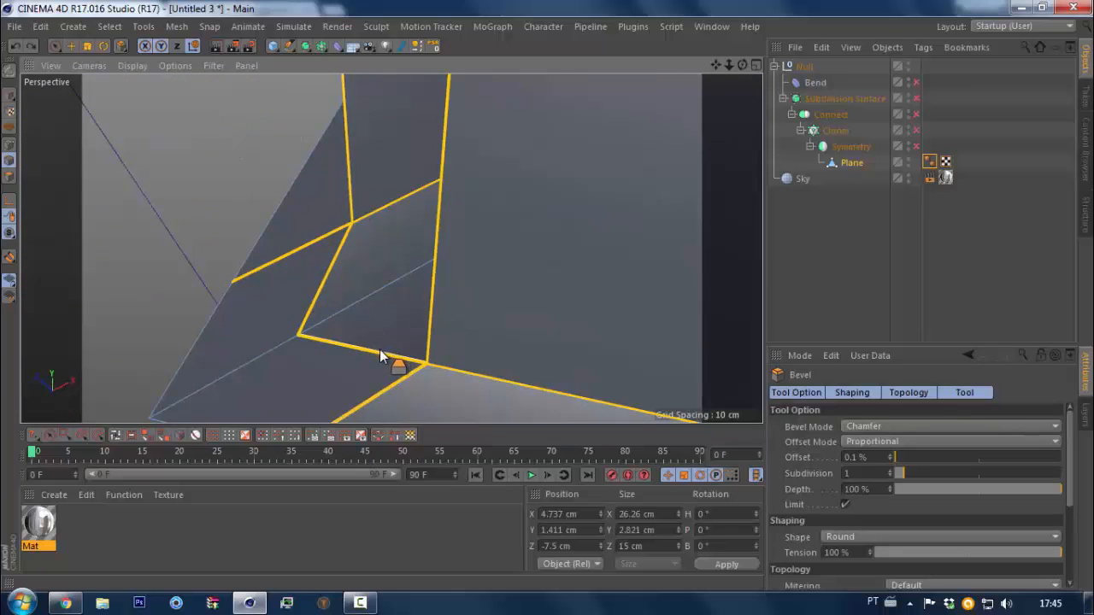
pyautogui.keyDown('alt'); pyautogui.moveTo(421, 388); pyautogui.dragTo(463, 350, button='right'); pyautogui.keyUp('alt')
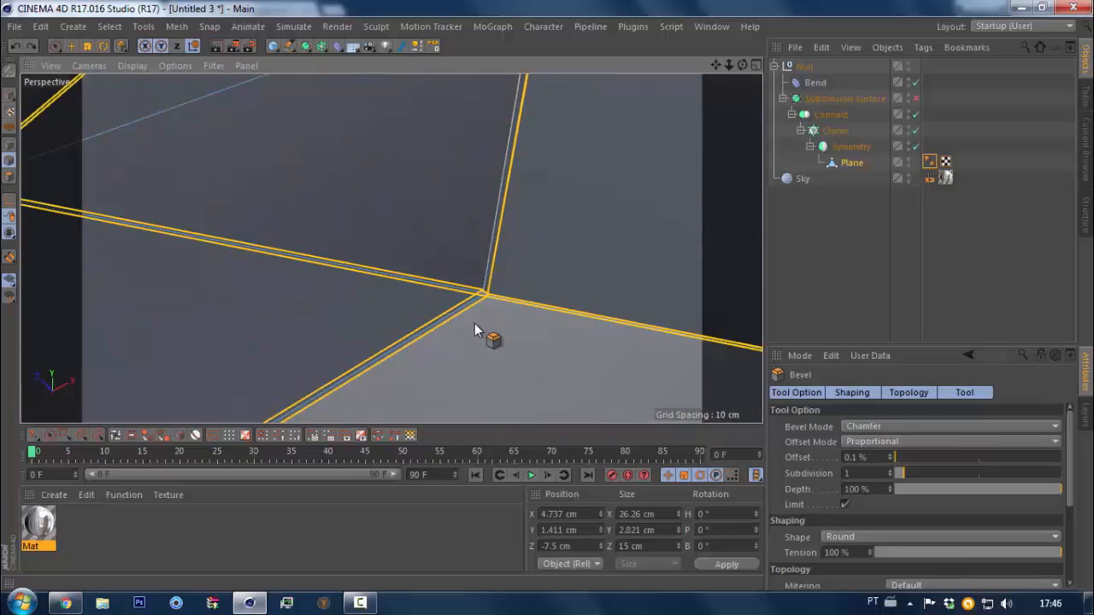
# Undo the 0.1% edge bevel on the Plane and disable its Bend, Connect, Cloner and Symmetry objects
pyautogui.hotkey('ctrl', 'z')
pyautogui.keyDown('alt'); pyautogui.moveTo(354, 281); pyautogui.dragTo(259, 338); pyautogui.keyUp('alt')
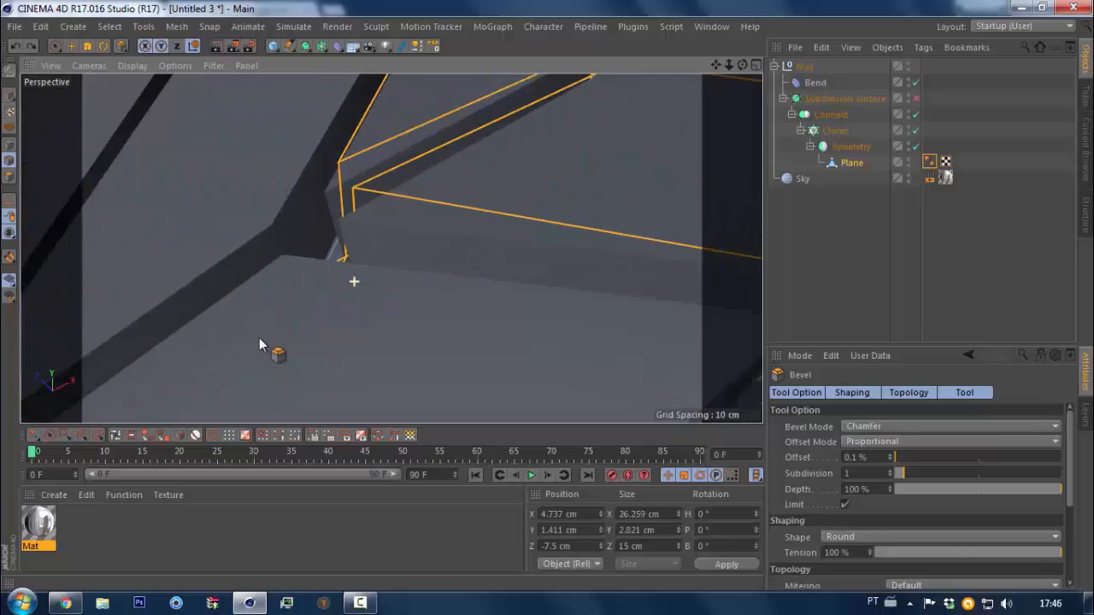
pyautogui.hotkey('ctrl', 'y')
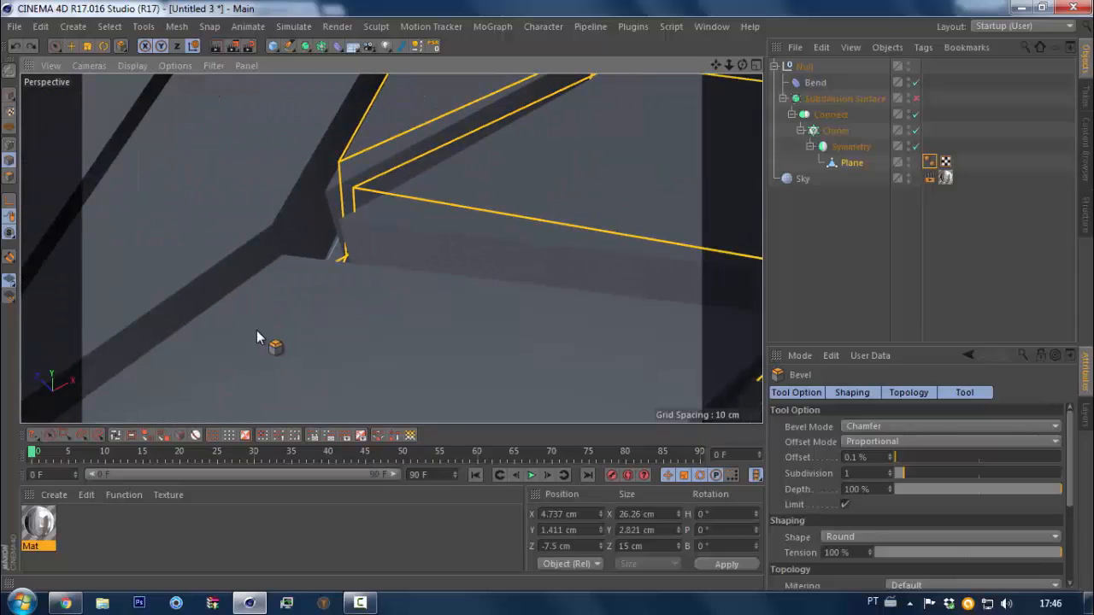
pyautogui.keyDown('alt'); pyautogui.moveTo(369, 248); pyautogui.dragTo(308, 280); pyautogui.keyUp('alt')
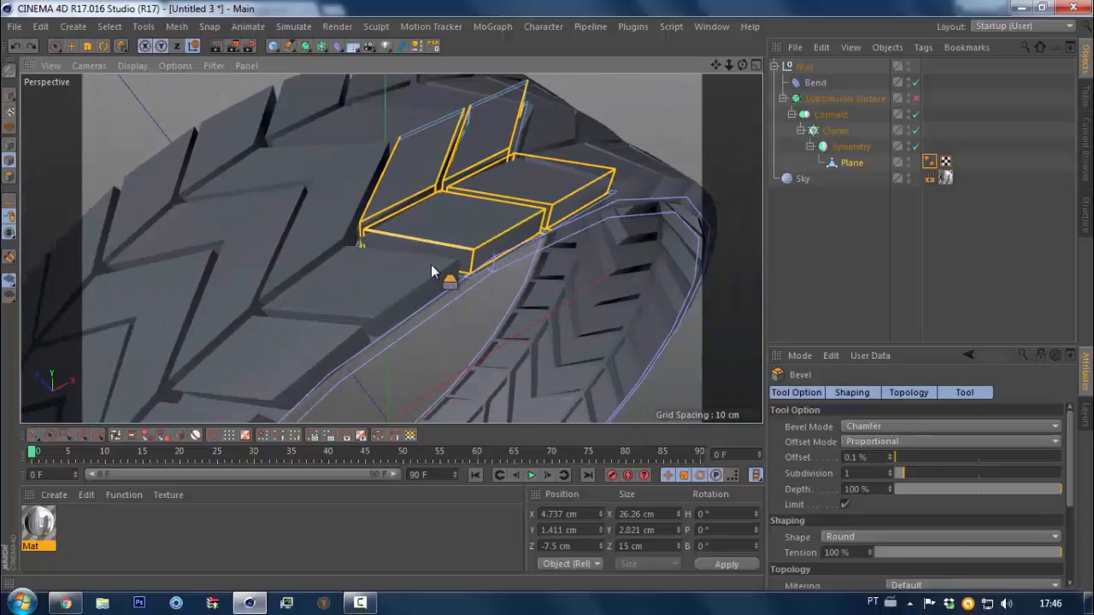
pyautogui.keyDown('alt'); pyautogui.moveTo(474, 273); pyautogui.dragTo(630, 209, button='right'); pyautogui.keyUp('alt')
pyautogui.hotkey('ctrl', 'z')
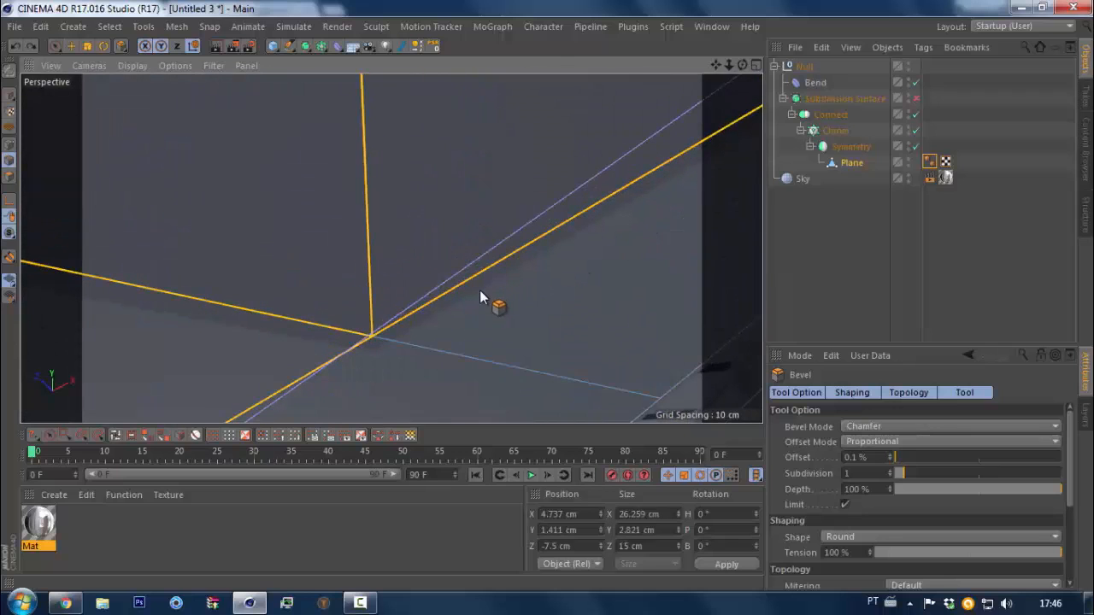
pyautogui.click(916, 114)
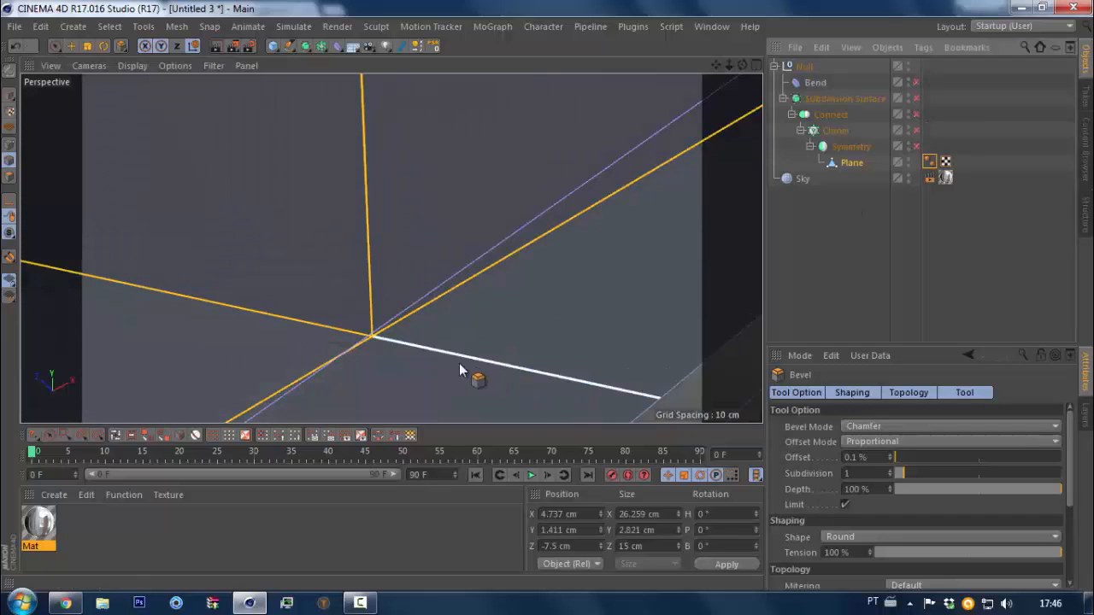
# Inspect the Plane's edge selection around the block corners, the central groove and the side walls
pyautogui.keyDown('alt'); pyautogui.moveTo(452, 349); pyautogui.dragTo(363, 338, button='right'); pyautogui.keyUp('alt')
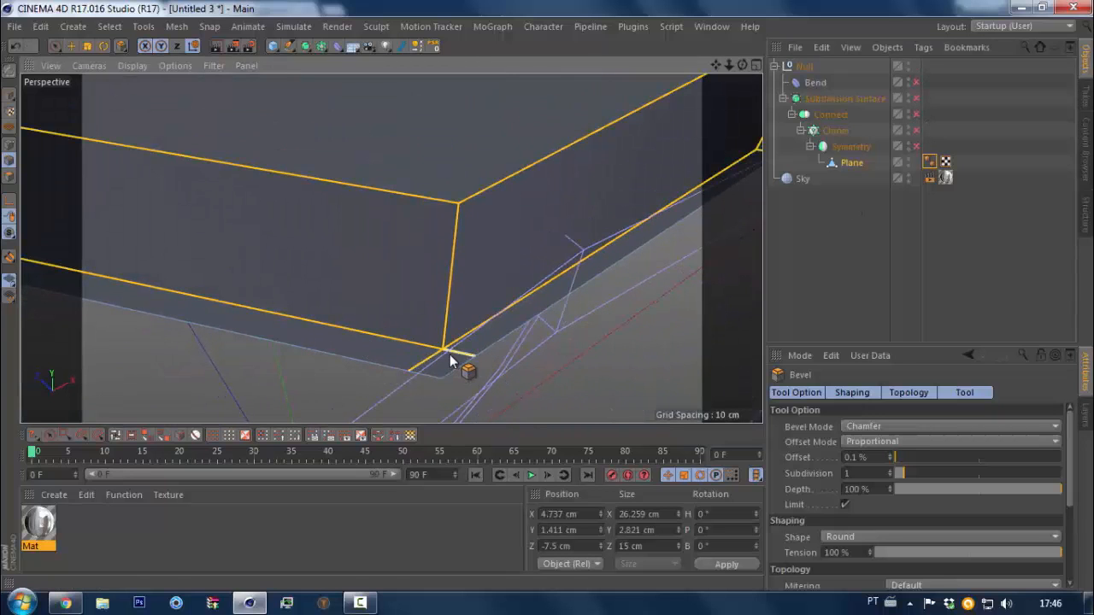
pyautogui.press('e')
pyautogui.keyDown('alt'); pyautogui.moveTo(442, 364); pyautogui.dragTo(494, 256, button='right'); pyautogui.keyUp('alt')
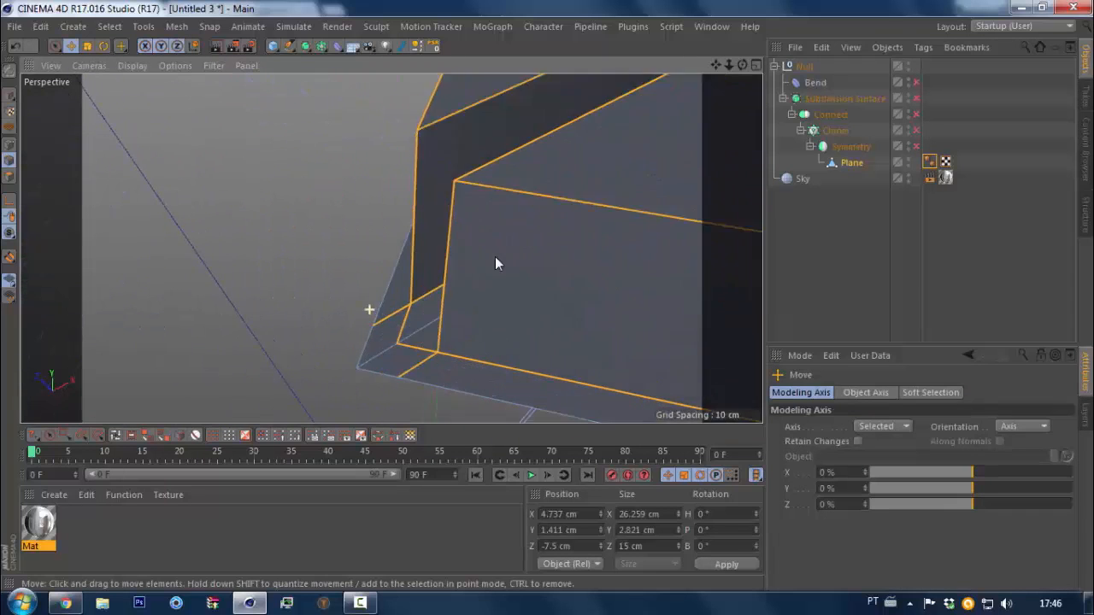
pyautogui.keyDown('alt'); pyautogui.moveTo(476, 354); pyautogui.dragTo(394, 225); pyautogui.keyUp('alt')
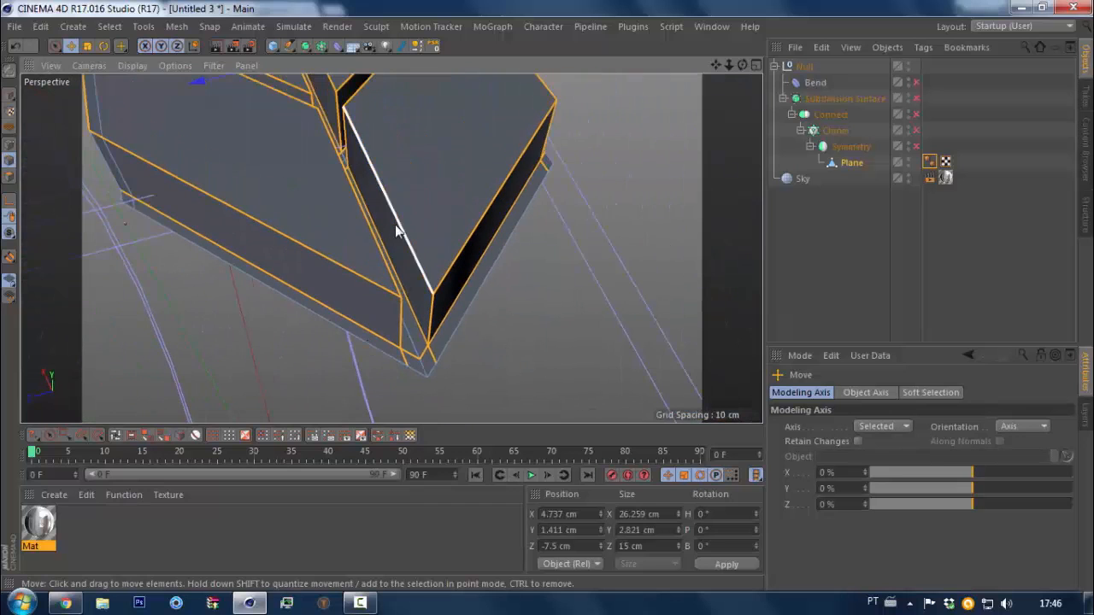
pyautogui.keyDown('alt'); pyautogui.moveTo(349, 155); pyautogui.dragTo(449, 103, button='right'); pyautogui.keyUp('alt')
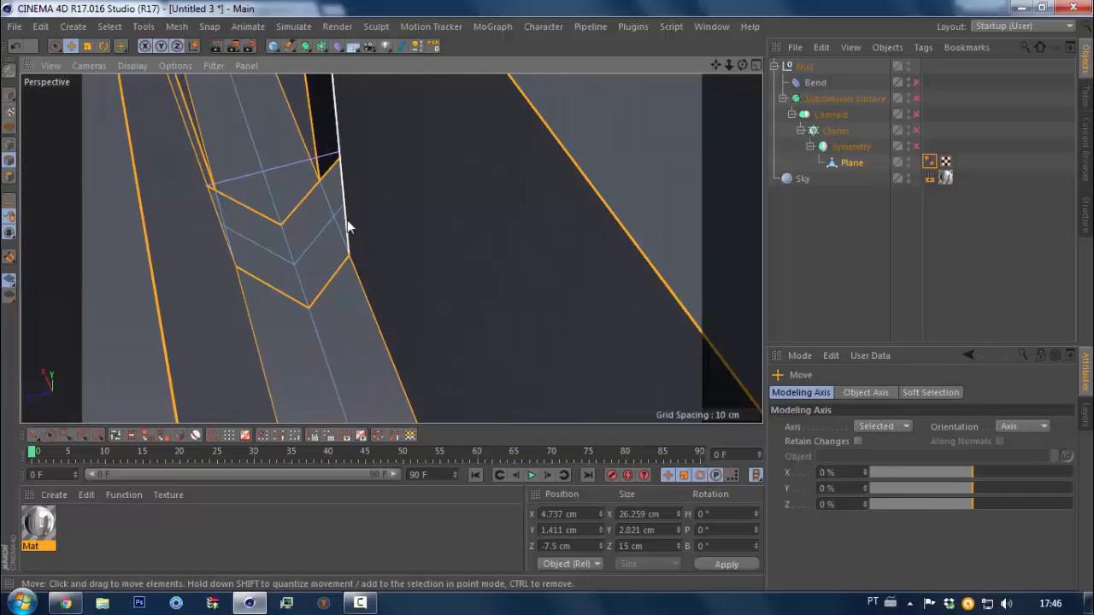
pyautogui.keyDown('alt'); pyautogui.moveTo(326, 248); pyautogui.dragTo(200, 259); pyautogui.keyUp('alt')
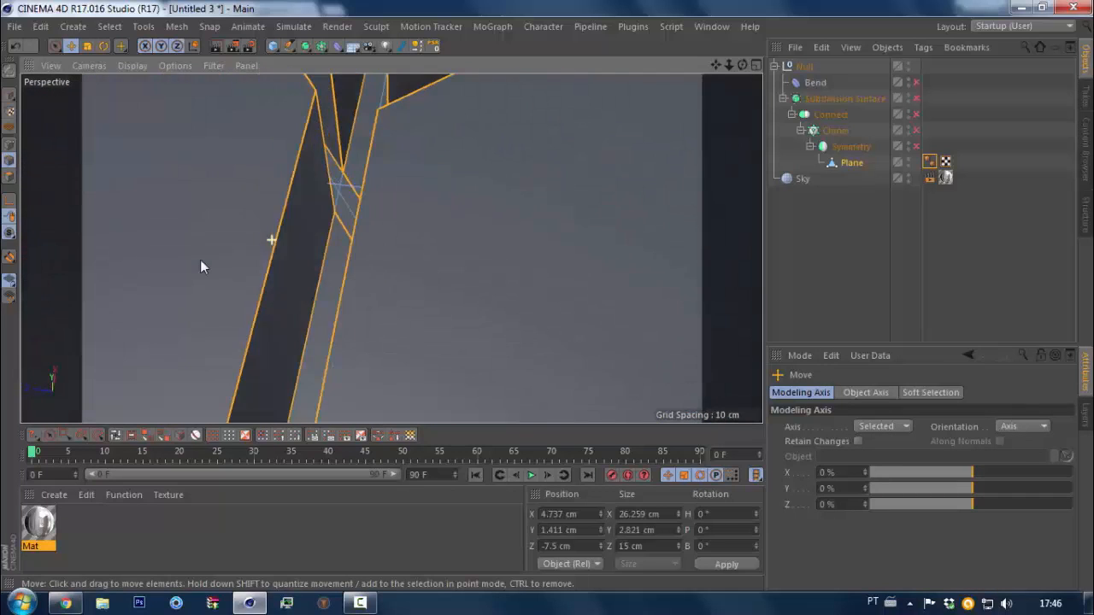
pyautogui.keyDown('alt'); pyautogui.moveTo(343, 221); pyautogui.dragTo(315, 247, button='right'); pyautogui.keyUp('alt')
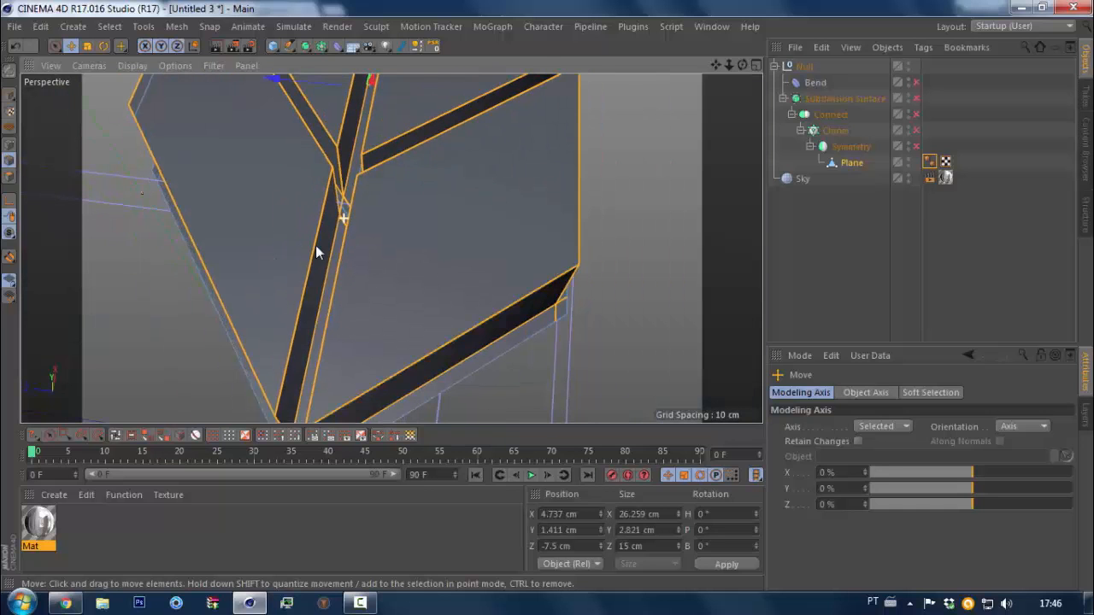
pyautogui.keyDown('alt'); pyautogui.moveTo(354, 205); pyautogui.dragTo(157, 294); pyautogui.keyUp('alt')
pyautogui.keyDown('alt'); pyautogui.moveTo(350, 277); pyautogui.dragTo(440, 264, button='right'); pyautogui.keyUp('alt')
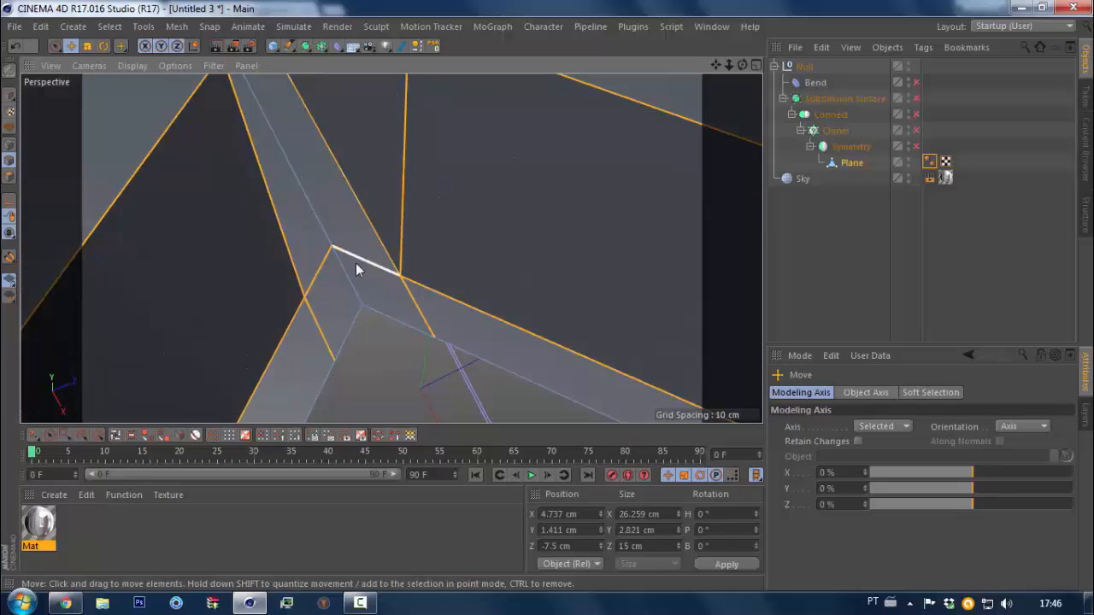
pyautogui.keyDown('alt'); pyautogui.moveTo(352, 247); pyautogui.dragTo(273, 302, button='right'); pyautogui.keyUp('alt')
pyautogui.keyDown('alt'); pyautogui.moveTo(283, 297); pyautogui.dragTo(329, 387); pyautogui.keyUp('alt')
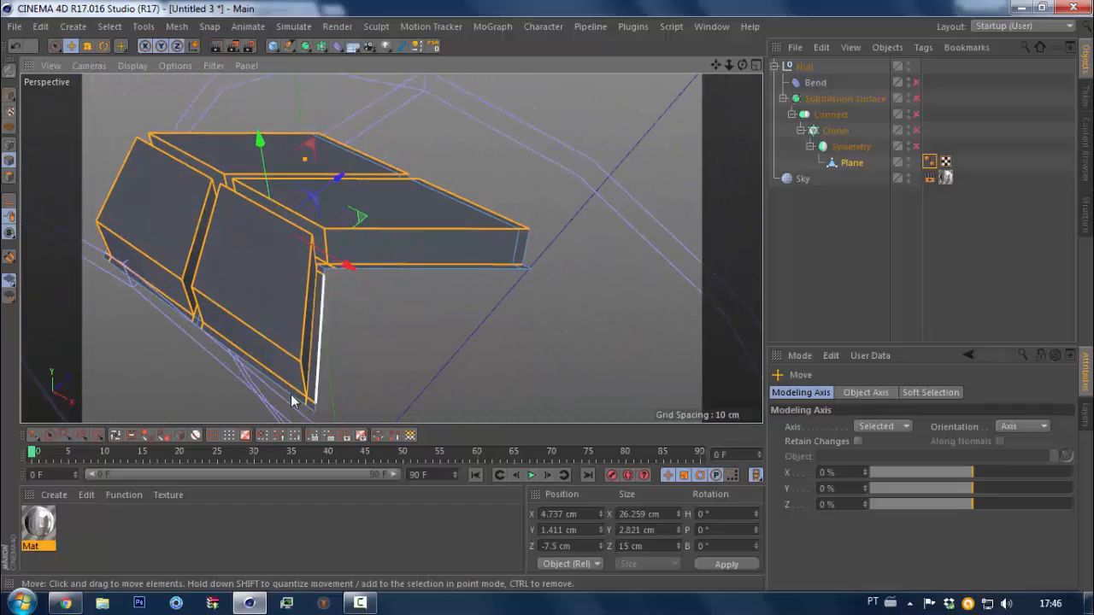
pyautogui.keyDown('alt'); pyautogui.moveTo(202, 302); pyautogui.dragTo(291, 284); pyautogui.keyUp('alt')
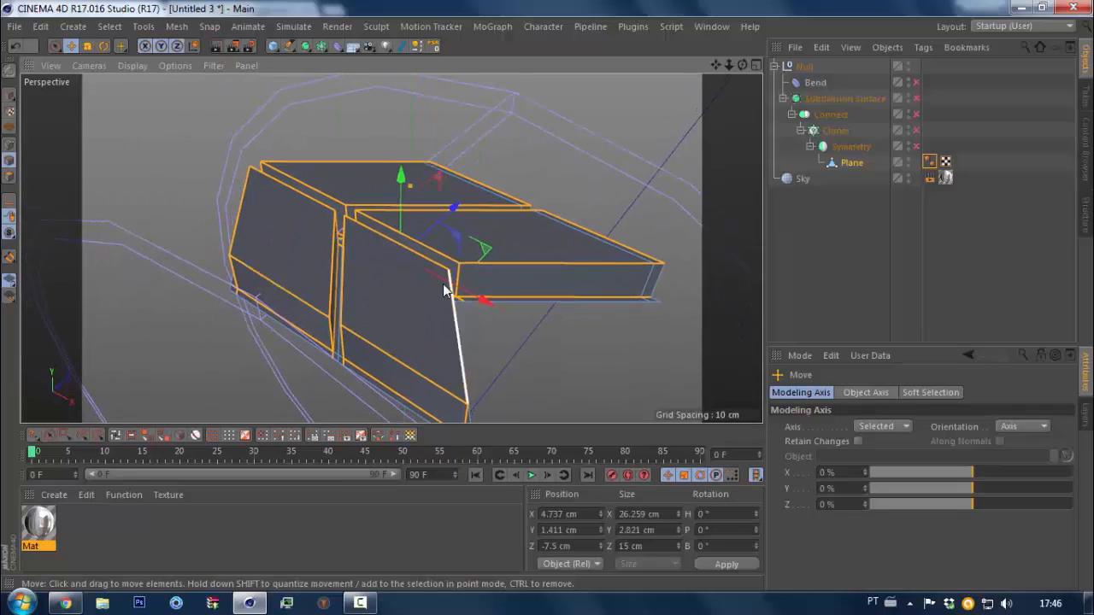
pyautogui.keyDown('alt'); pyautogui.moveTo(447, 282); pyautogui.dragTo(366, 246); pyautogui.keyUp('alt')
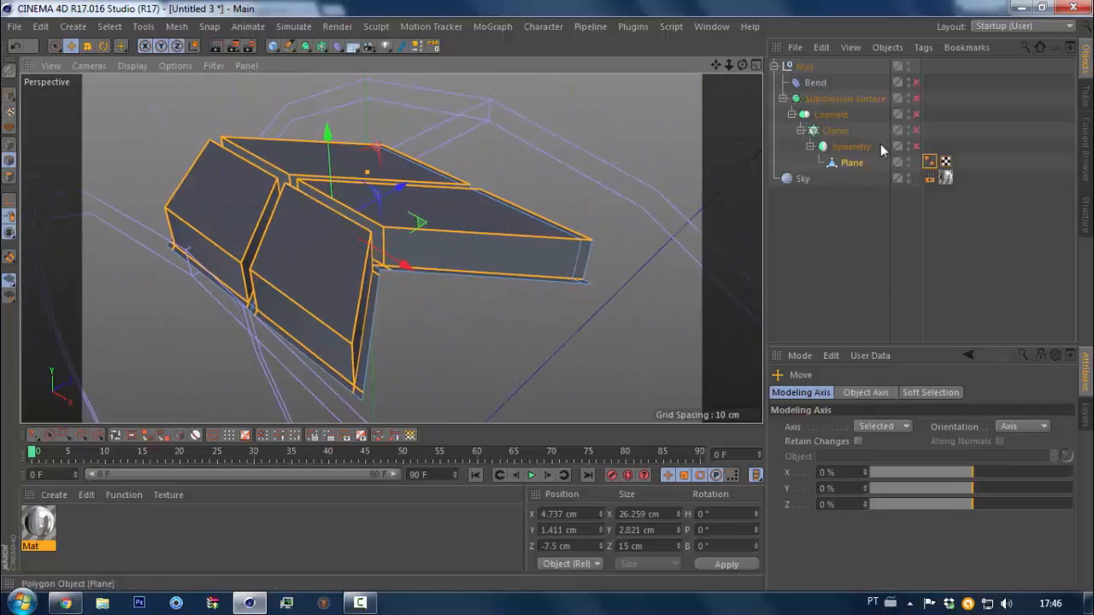
# Enable the Subdivision Surface and bevel the selected tread block edges with an offset of about 5.27%
pyautogui.press('q')
pyautogui.rightClick(613, 297)
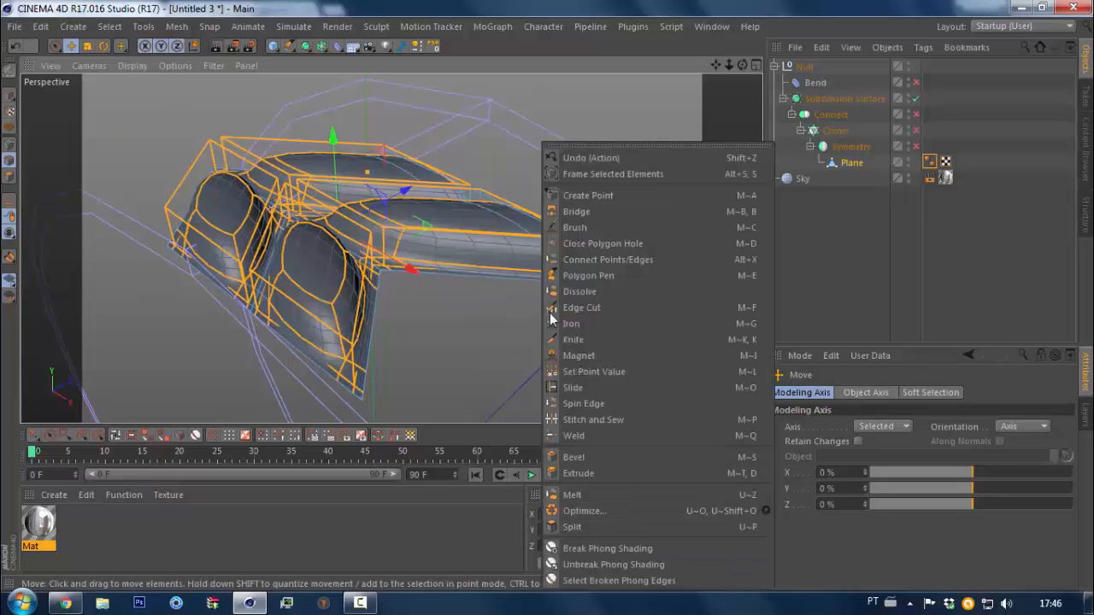
pyautogui.click(591, 453)
pyautogui.moveTo(497, 355); pyautogui.dragTo(530, 356)
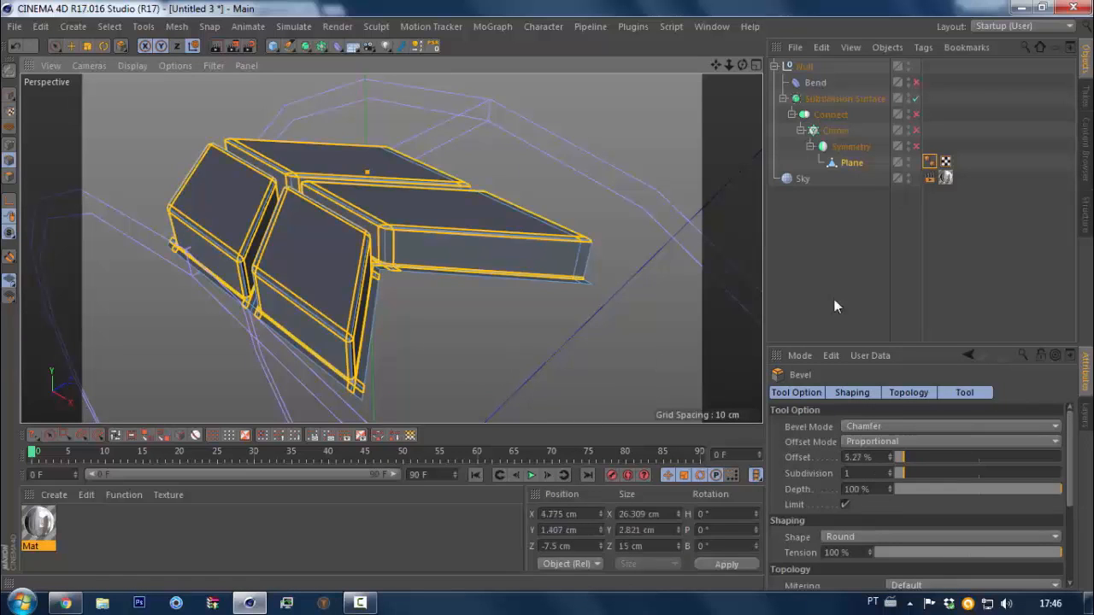
# Clear the selection and disable the Subdivision Surface to check the beveled mesh at the tread block's lower corner
pyautogui.keyDown('alt'); pyautogui.moveTo(332, 369); pyautogui.dragTo(367, 383); pyautogui.keyUp('alt')
pyautogui.click(382, 402)
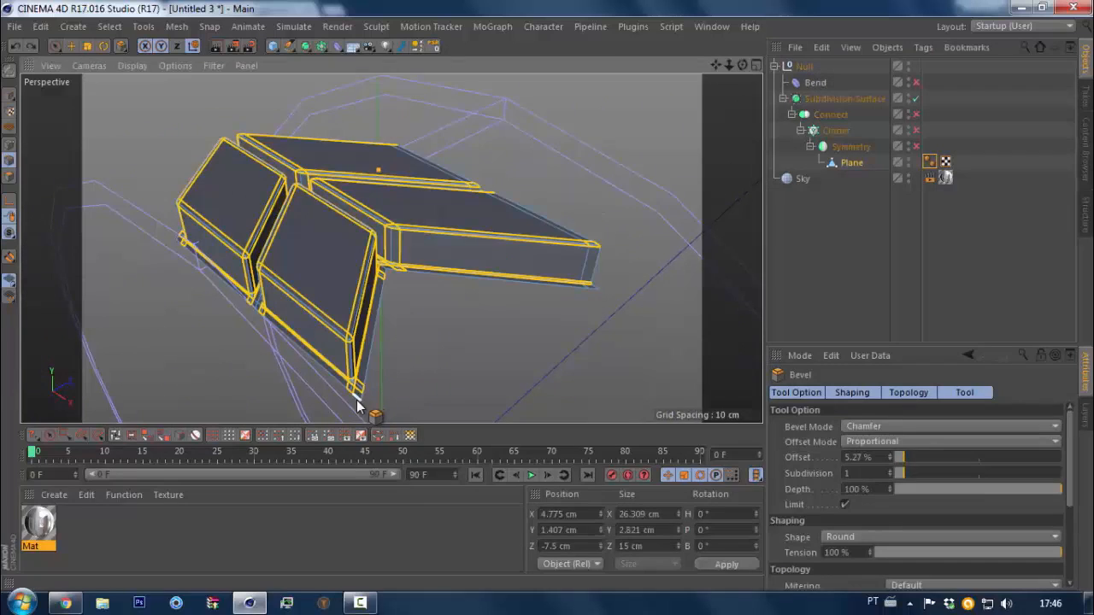
pyautogui.scroll(8, 426, 334)
pyautogui.scroll(2, 446, 320)
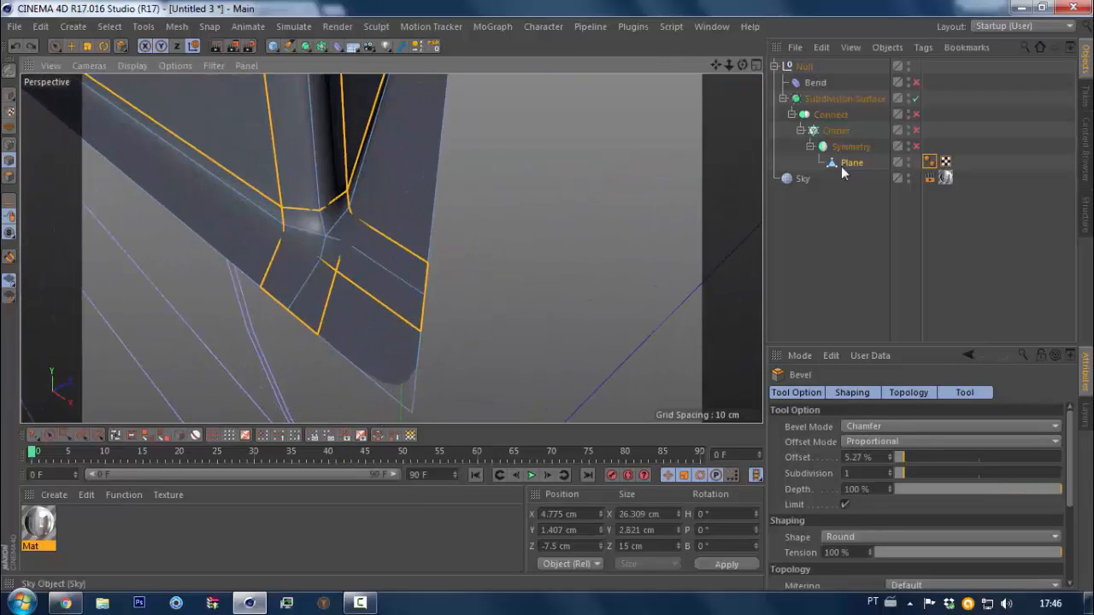
pyautogui.click(501, 266)
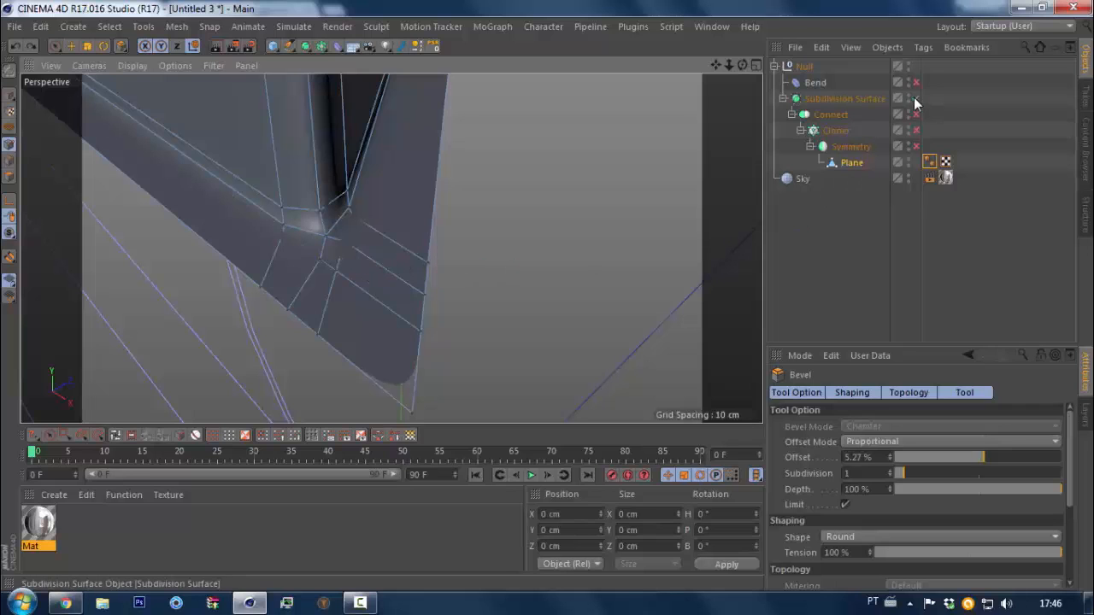
pyautogui.click(915, 98)
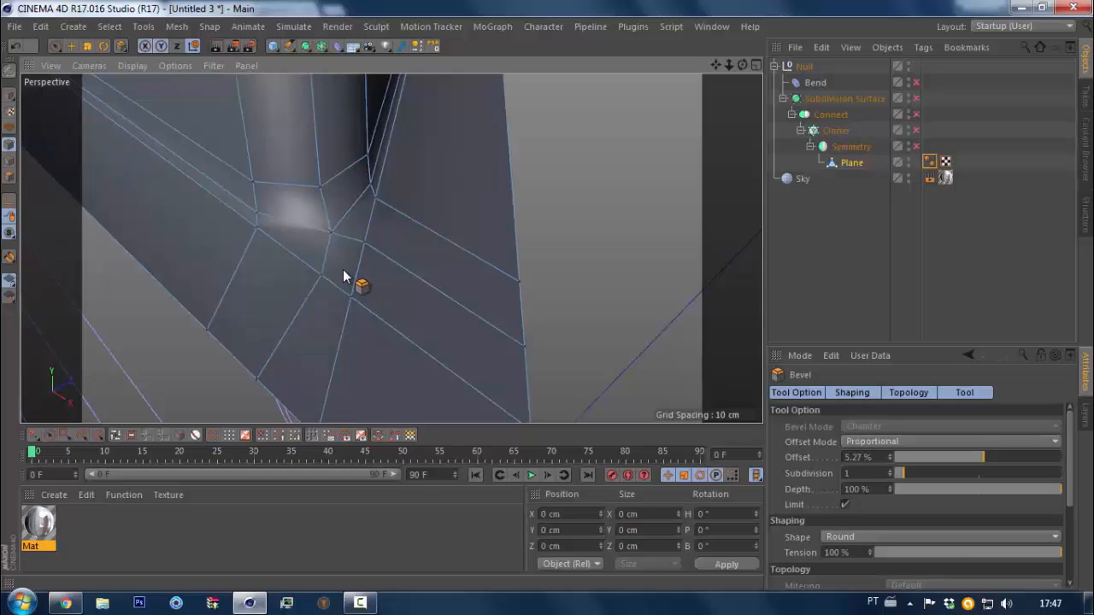
# Try to slide a point at the tread block's lower corner along its edge
pyautogui.rightClick(355, 311)
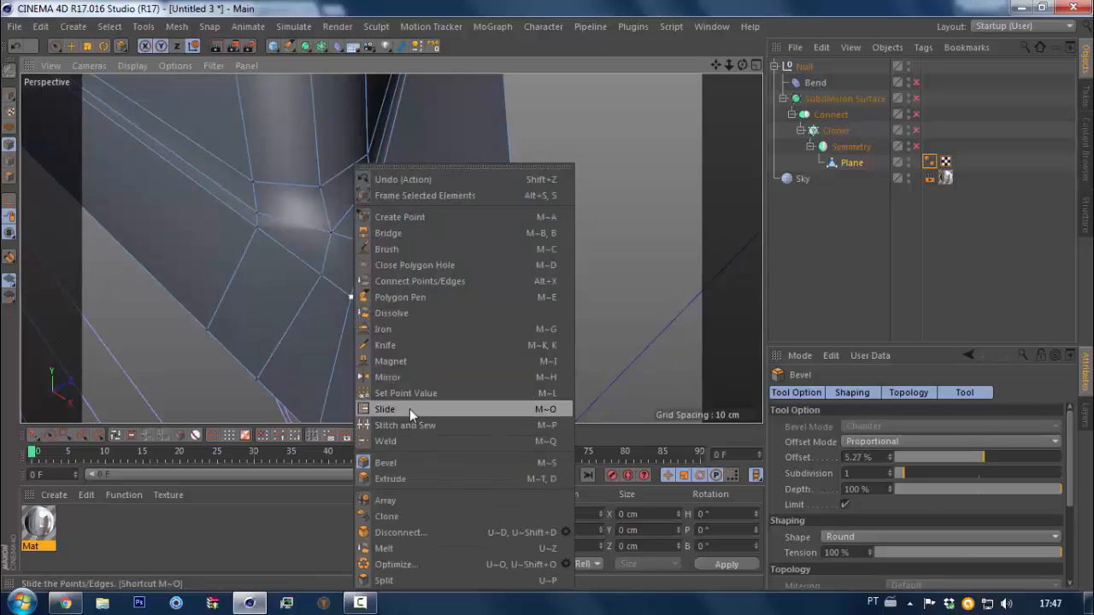
pyautogui.click(410, 408)
pyautogui.moveTo(318, 280); pyautogui.dragTo(386, 314)
pyautogui.hotkey('ctrl', 'z')
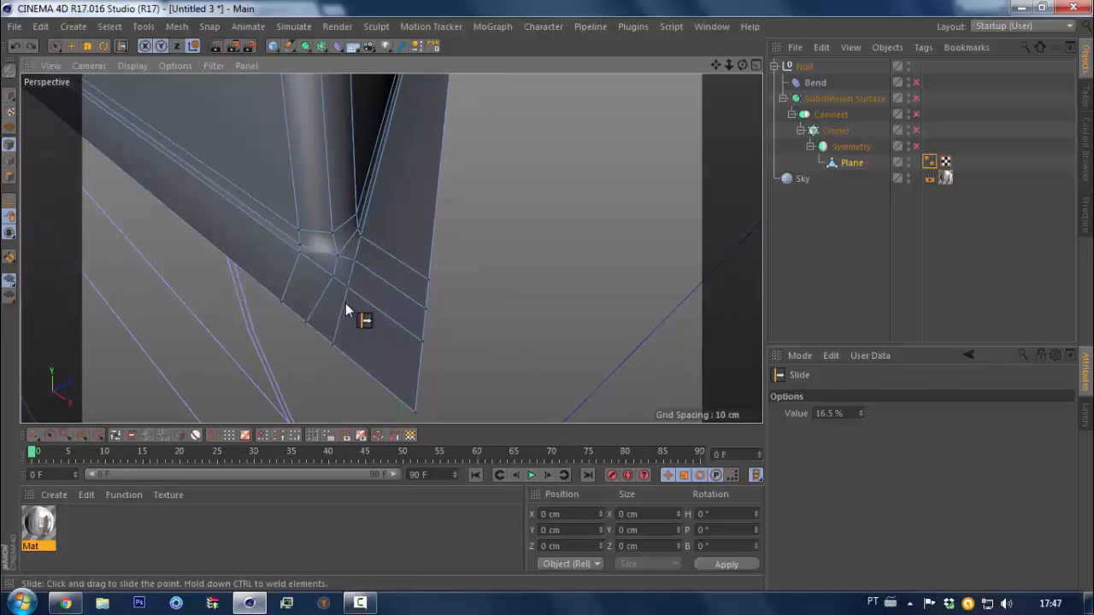
# Enable all the generators and the Bend deformer, deselect the Plane and view the complete tire tread
pyautogui.scroll(-5, 364, 302)
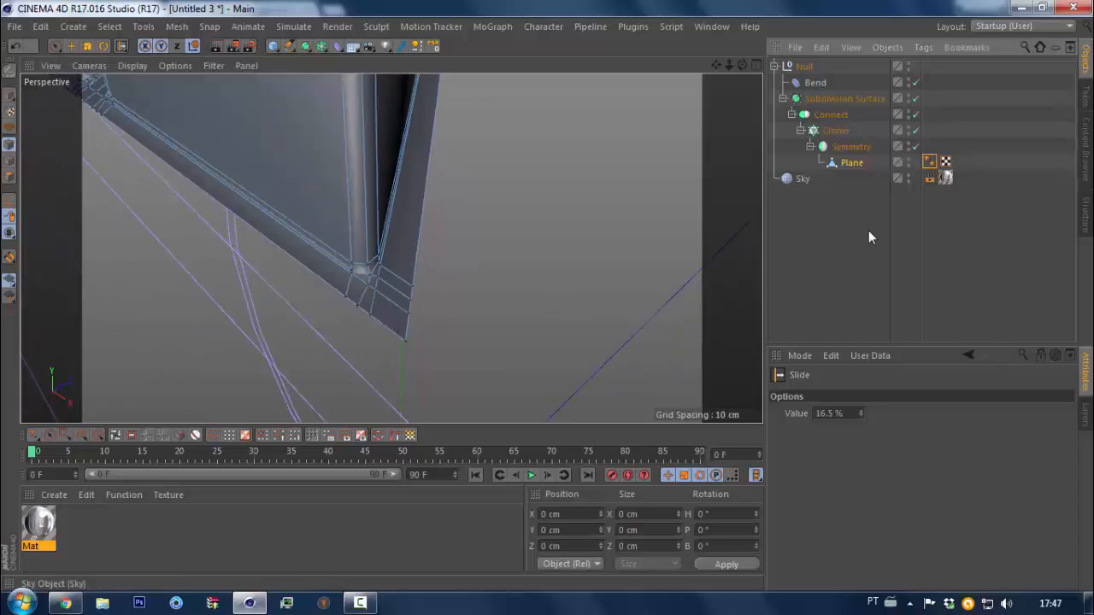
pyautogui.click(868, 231)
pyautogui.keyDown('alt'); pyautogui.moveTo(407, 272); pyautogui.dragTo(272, 316, button='right'); pyautogui.keyUp('alt')
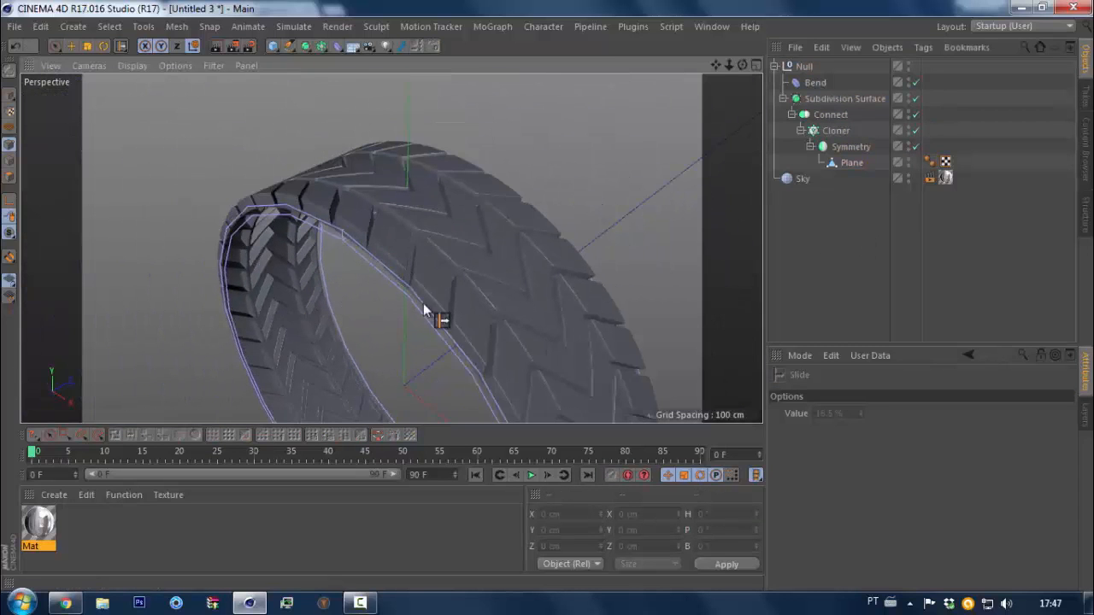
pyautogui.keyDown('alt'); pyautogui.moveTo(424, 310); pyautogui.dragTo(428, 219); pyautogui.keyUp('alt')
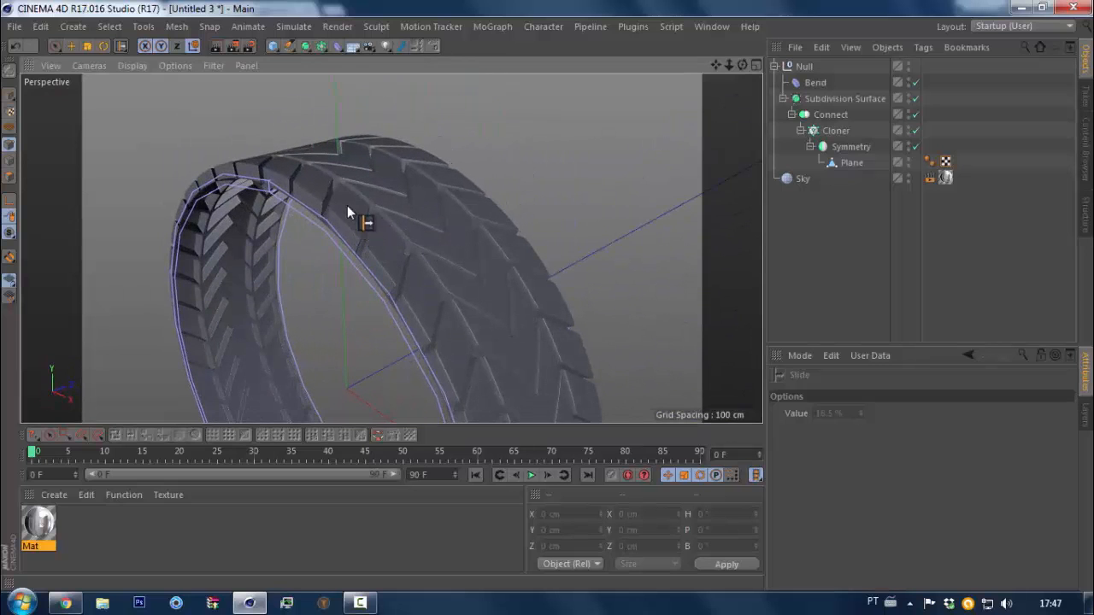
# Select the Plane and disable the Bend, Subdivision Surface, Connect, Cloner and Symmetry objects
pyautogui.click(848, 164)
pyautogui.hotkey('ctrl', 'z')
pyautogui.click(878, 190)
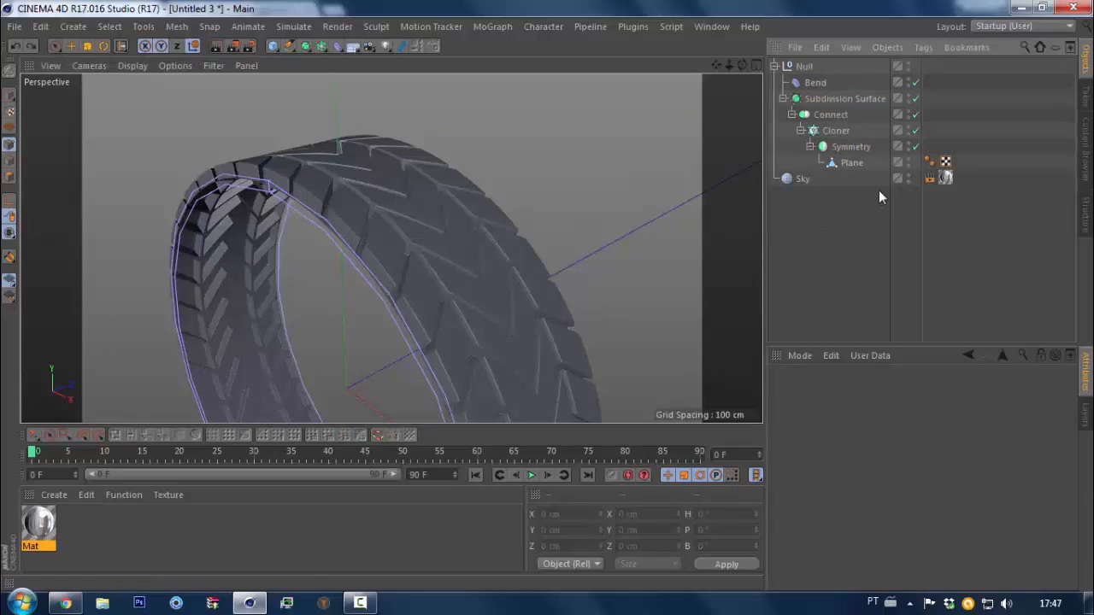
pyautogui.hotkey('ctrl', 'y')
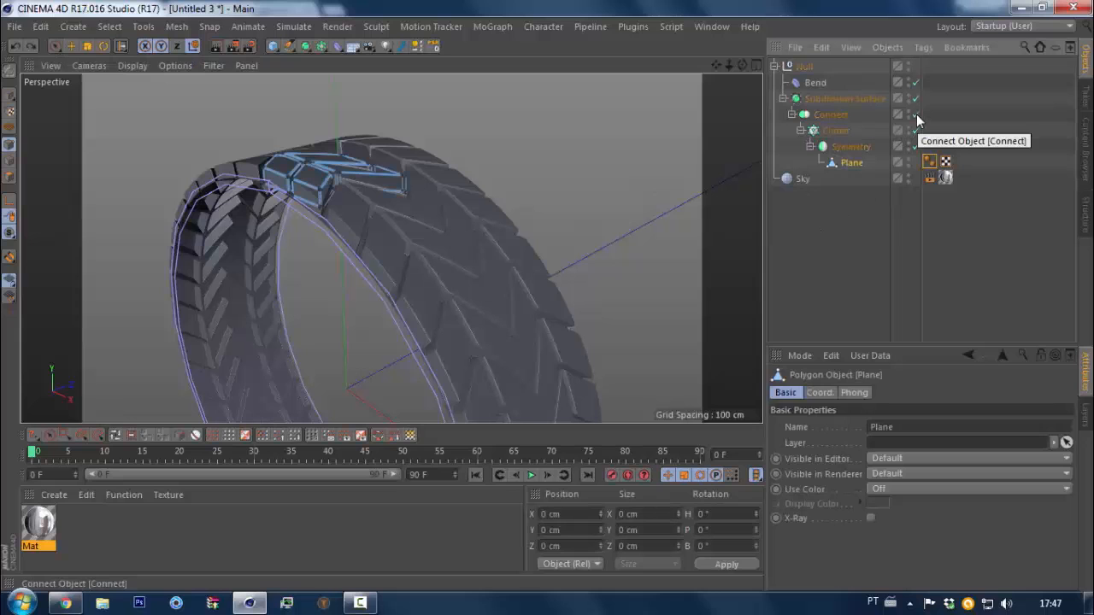
pyautogui.moveTo(915, 114); pyautogui.dragTo(915, 82)
pyautogui.moveTo(920, 151); pyautogui.dragTo(916, 149)
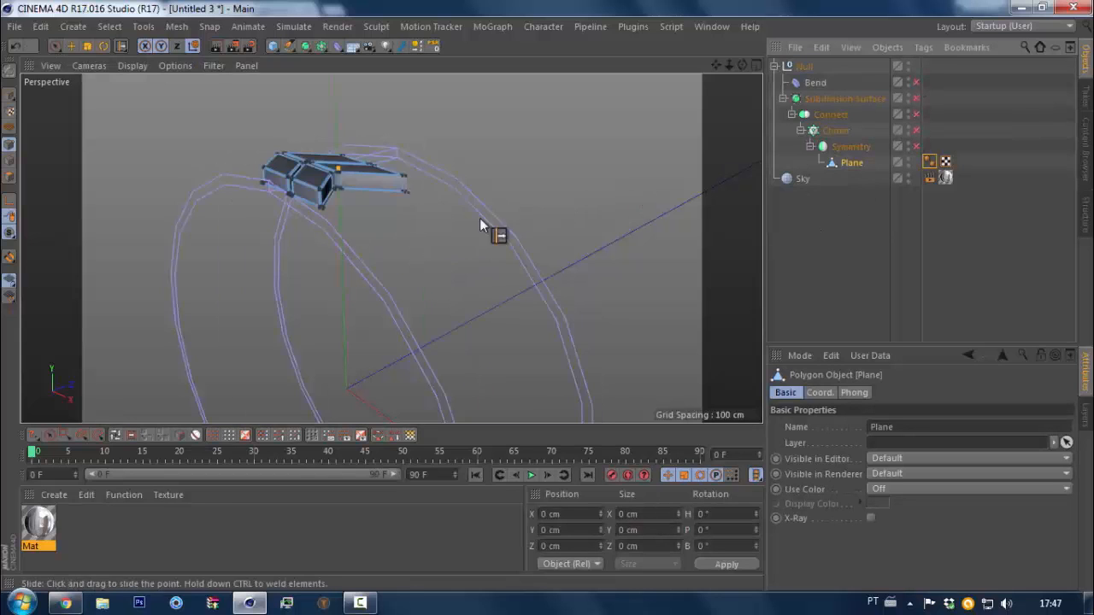
# Undo the latest visibility and selection changes and return the Plane to edge editing
pyautogui.hotkey('ctrl', 'z')
pyautogui.hotkey('ctrl', 'z')
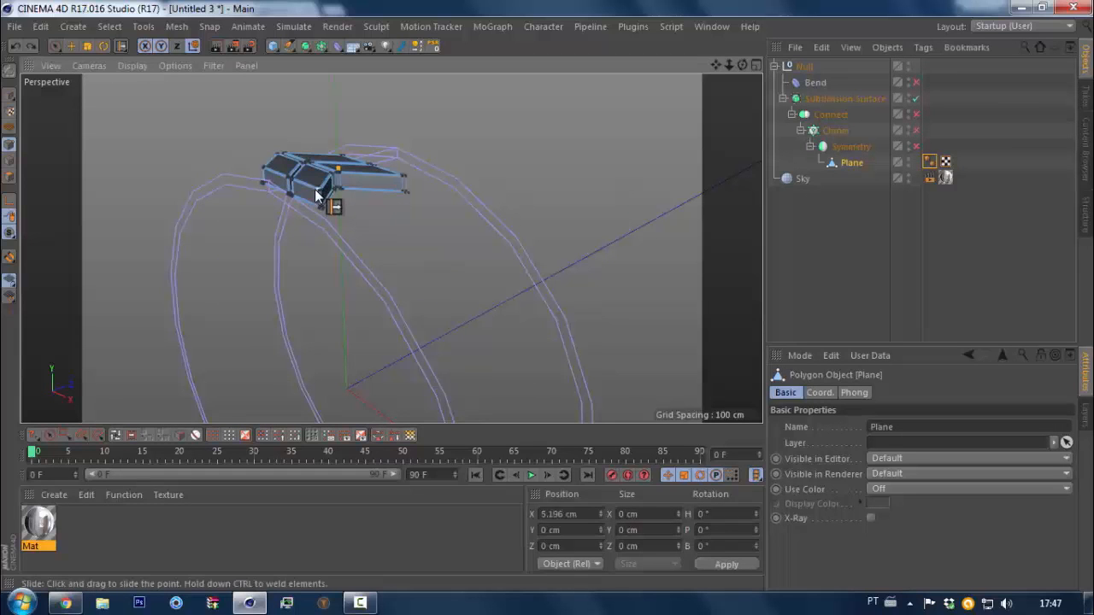
pyautogui.hotkey('ctrl', 'z')
pyautogui.hotkey('ctrl', 'z')
pyautogui.hotkey('ctrl', 'z')
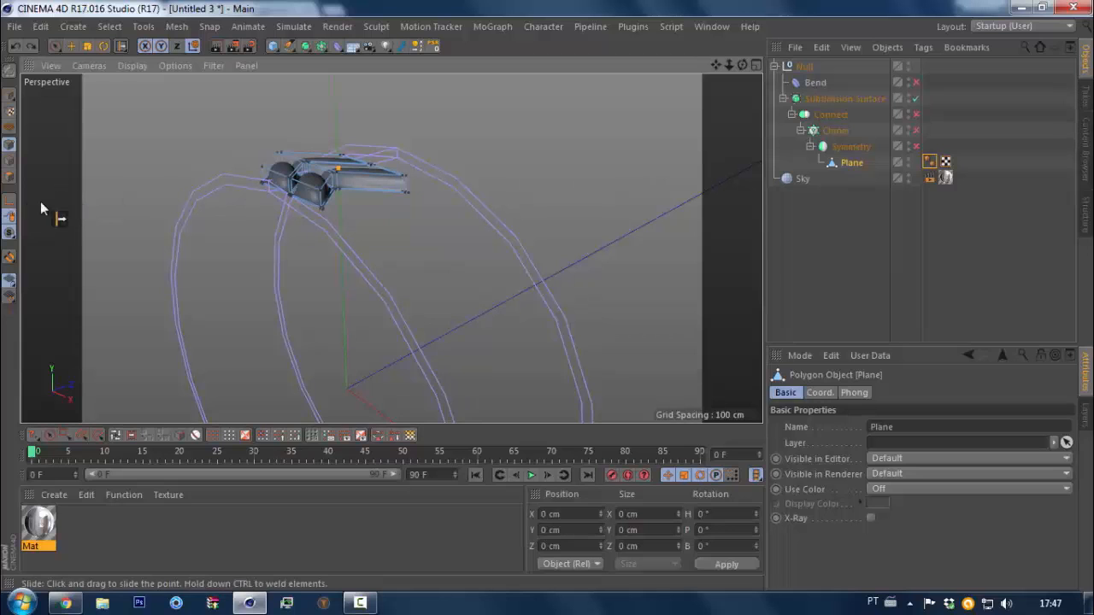
pyautogui.click(9, 160)
pyautogui.click(358, 187)
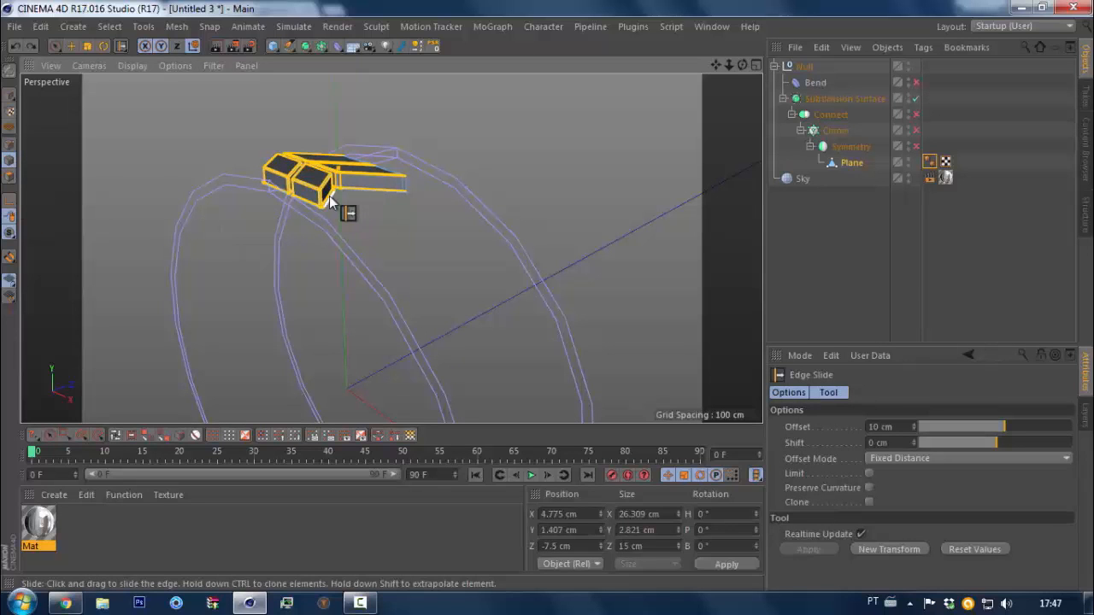
# Undo the previous bevel and set up the Bevel tool with 0 subdivisions for the Plane's selected edges
pyautogui.hotkey('ctrl', 'z')
pyautogui.scroll(10, 309, 183)
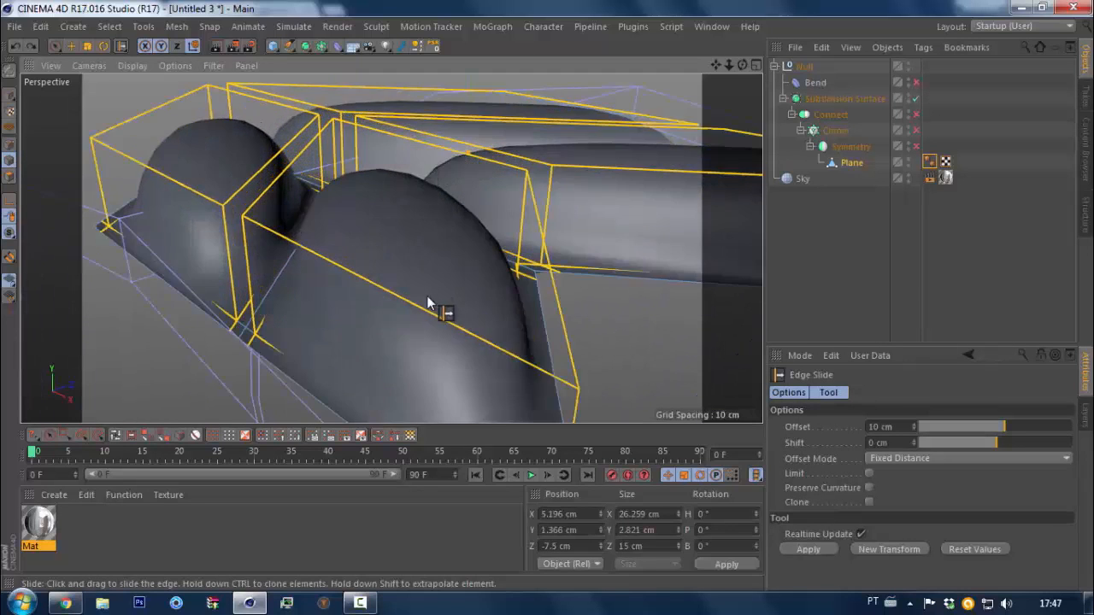
pyautogui.press('space')
pyautogui.rightClick(434, 300)
pyautogui.click(485, 459)
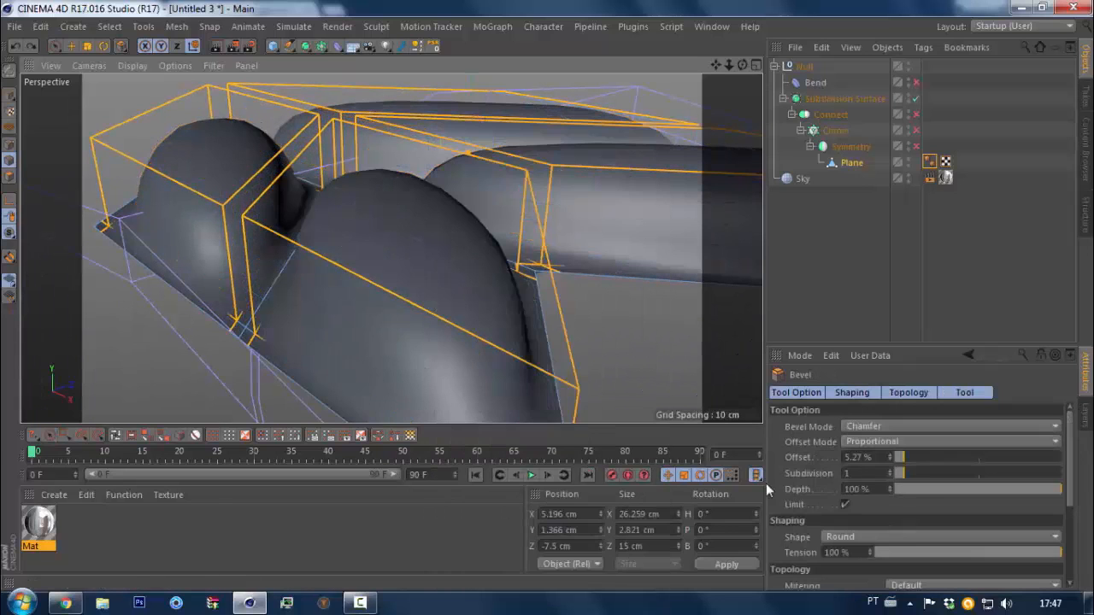
pyautogui.click(891, 476)
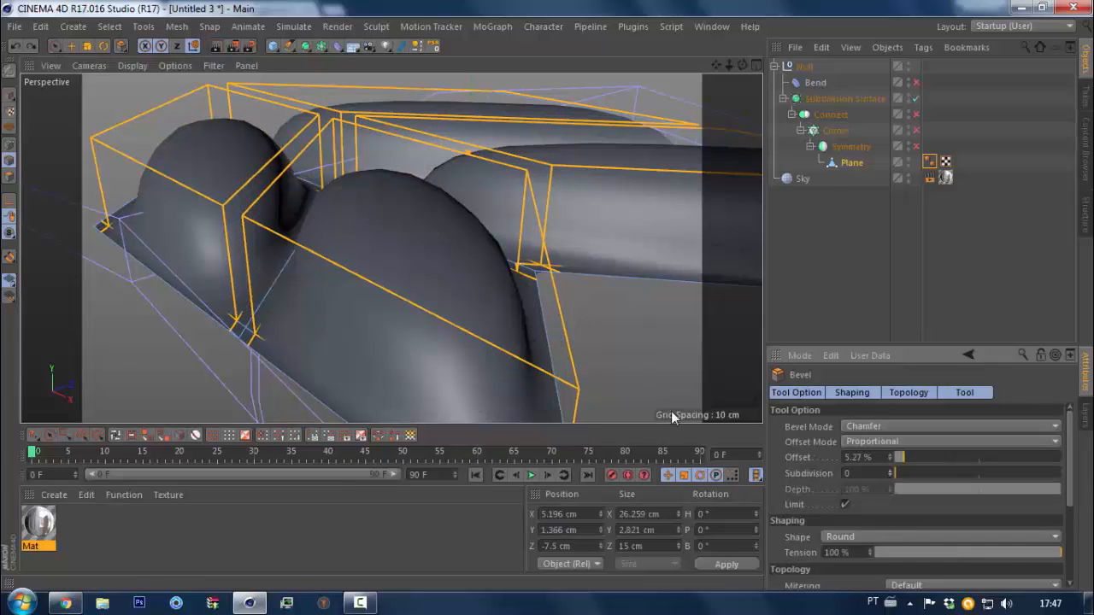
# Try beveling the tread block's selected edges, redoing the bevel with an offset of about 5.65%
pyautogui.moveTo(656, 336)
pyautogui.mouseDown()
pyautogui.moveTo(702, 336)
pyautogui.moveTo(672, 350)
pyautogui.mouseUp()
pyautogui.hotkey('ctrl', 'z')
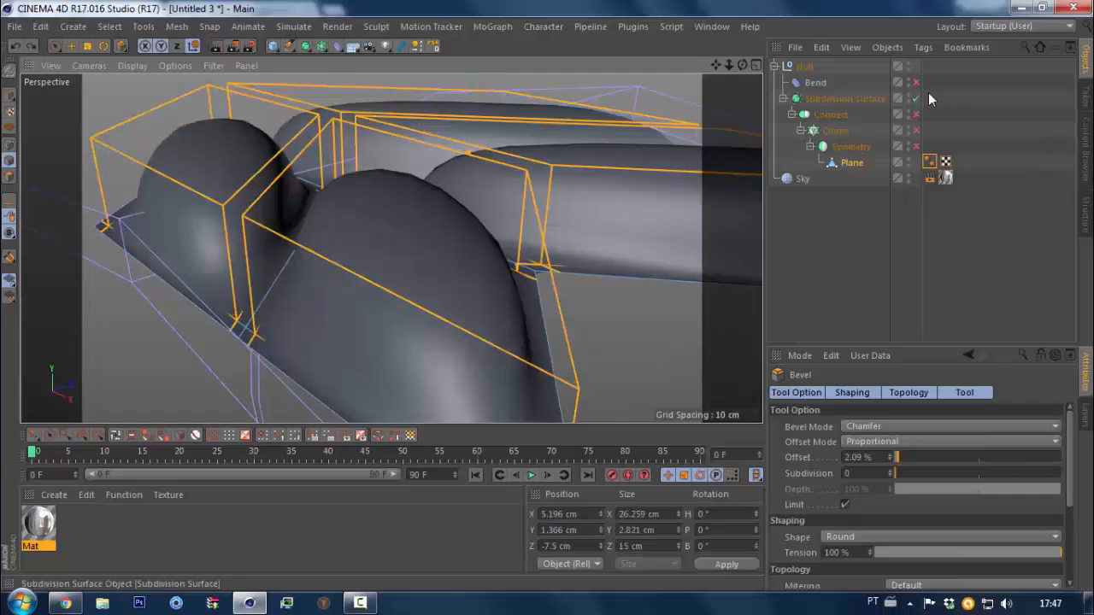
pyautogui.moveTo(583, 285); pyautogui.dragTo(647, 285)
pyautogui.scroll(-5, 321, 170)
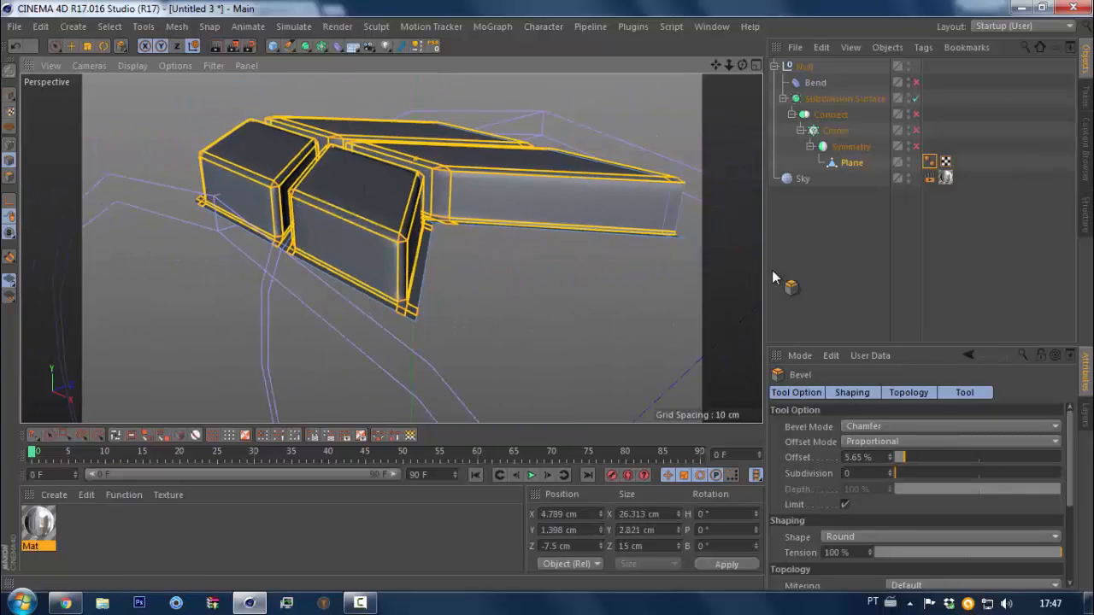
# Enable the Bend, Connect, Cloner and Symmetry objects, deselect the Plane and view the complete tire tread
pyautogui.click(916, 115)
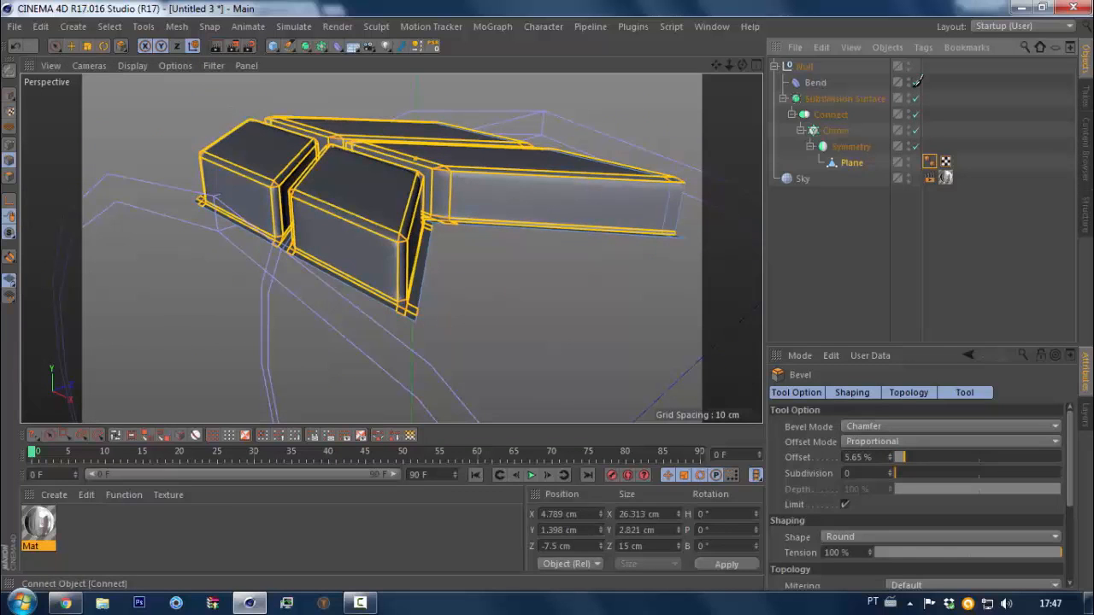
pyautogui.click(855, 246)
pyautogui.scroll(-8, 339, 205)
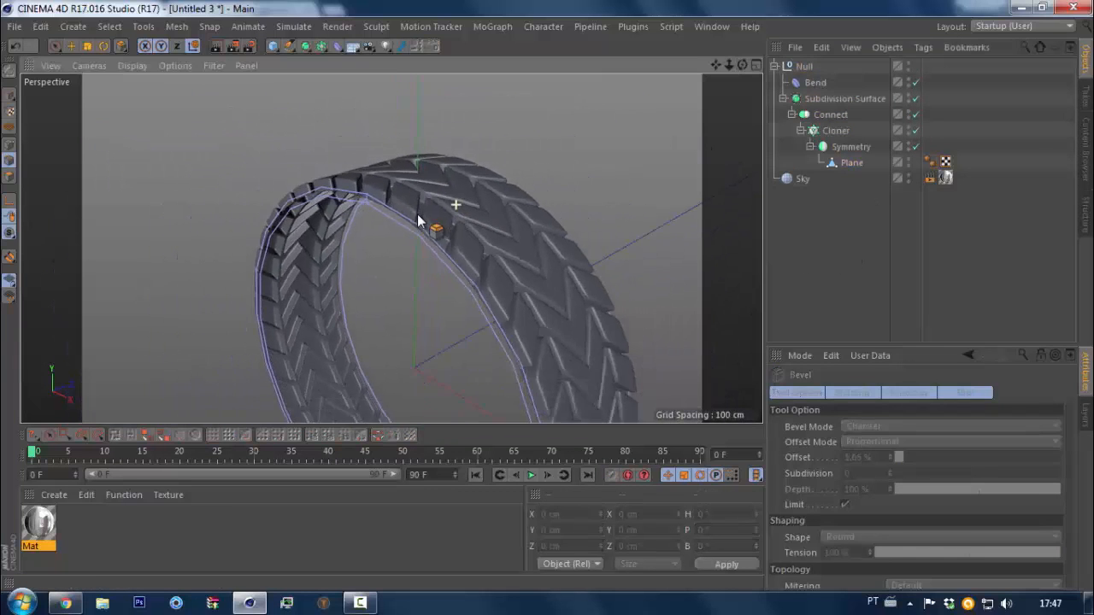
pyautogui.moveTo(419, 220)
pyautogui.keyDown('alt'); pyautogui.mouseDown()
pyautogui.moveTo(390, 232)
pyautogui.moveTo(300, 220)
pyautogui.moveTo(437, 231)
pyautogui.mouseUp(); pyautogui.keyUp('alt')
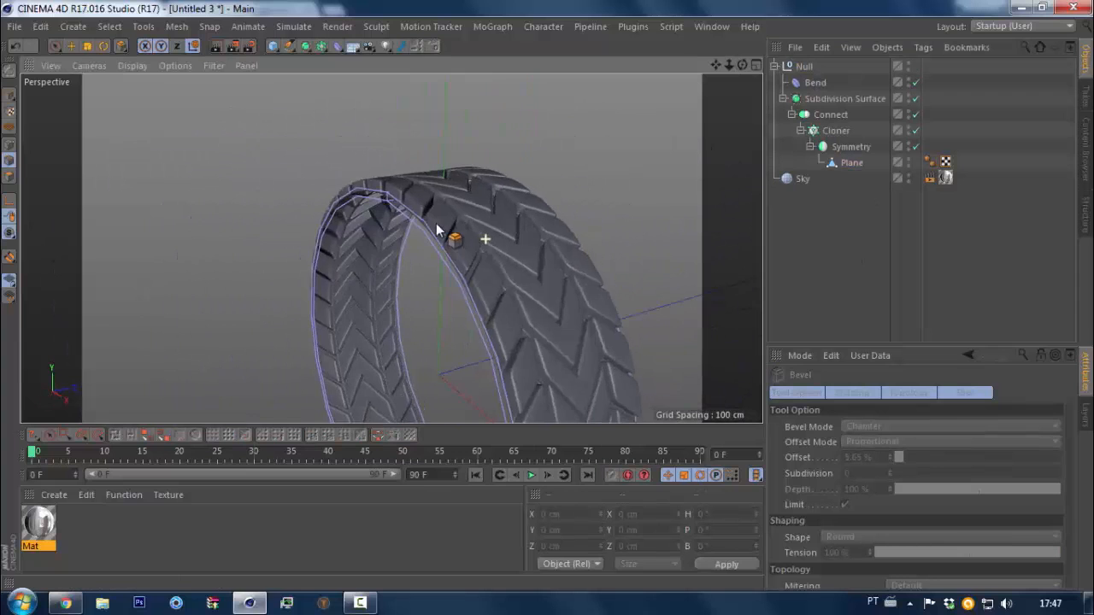
pyautogui.scroll(4, 582, 267)
# Undo the latest visibility and selection changes and the bevel on the Plane's edges
pyautogui.hotkey('ctrl', 'z')
pyautogui.hotkey('ctrl', 'z')
pyautogui.hotkey('ctrl', 'z')
pyautogui.hotkey('ctrl', 'z')
pyautogui.hotkey('ctrl', 'z')
pyautogui.hotkey('ctrl', 'z')
pyautogui.hotkey('ctrl', 'z')
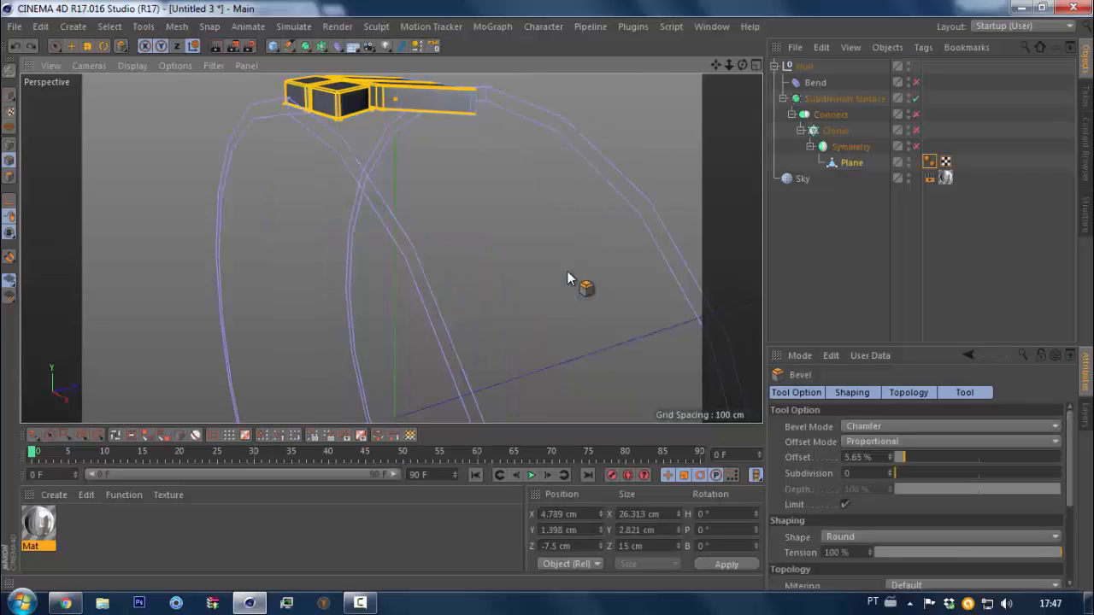
# Enable the Bend, Connect, Cloner and Symmetry objects and bevel the Plane's selected edges with a 2% offset
pyautogui.moveTo(916, 115)
pyautogui.mouseDown()
pyautogui.moveTo(918, 141)
pyautogui.moveTo(916, 56)
pyautogui.mouseUp()
pyautogui.moveTo(653, 158); pyautogui.dragTo(670, 158)
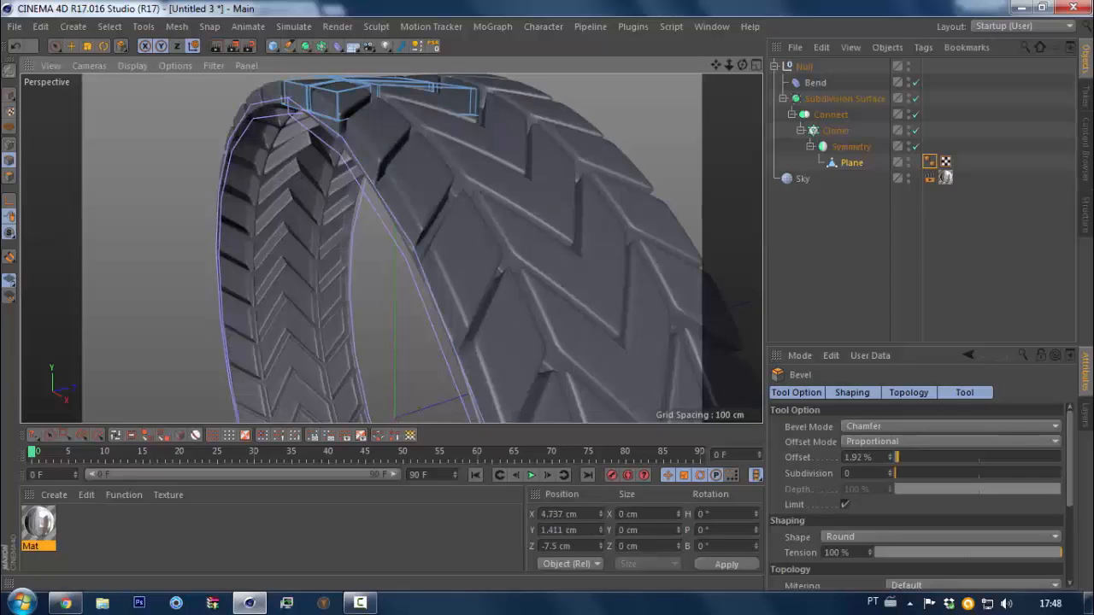
pyautogui.moveTo(553, 208); pyautogui.dragTo(555, 208)
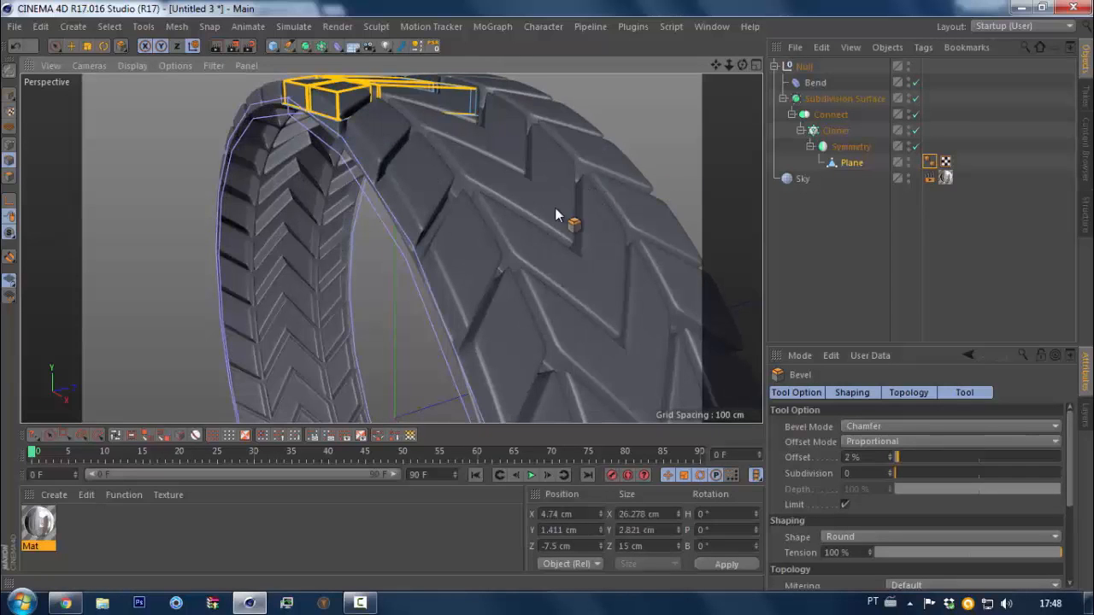
# Select the row of outer bottom edges along the Plane's side and lower it in the Right view to about Y -0.471 cm
pyautogui.click(829, 164)
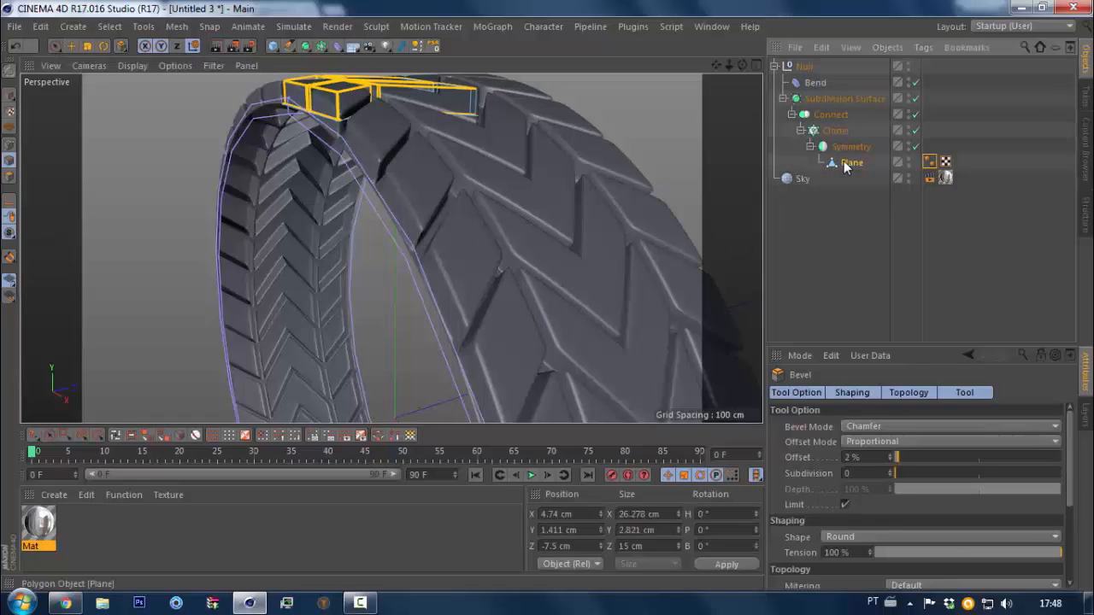
pyautogui.scroll(3, 391, 147)
pyautogui.scroll(3, 270, 90)
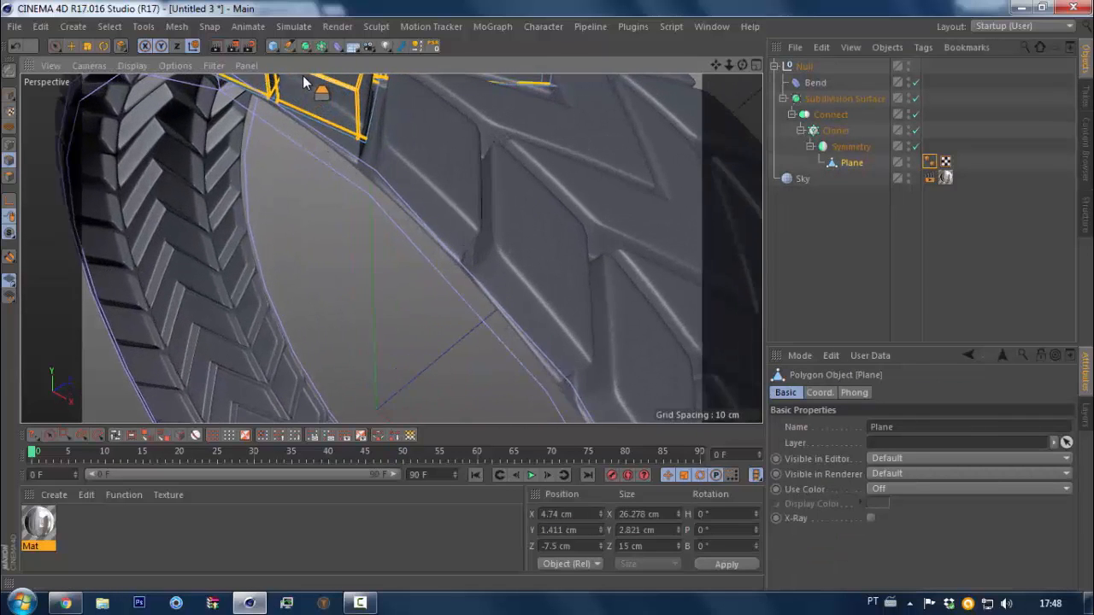
pyautogui.keyDown('alt'); pyautogui.moveTo(388, 247); pyautogui.dragTo(285, 317); pyautogui.keyUp('alt')
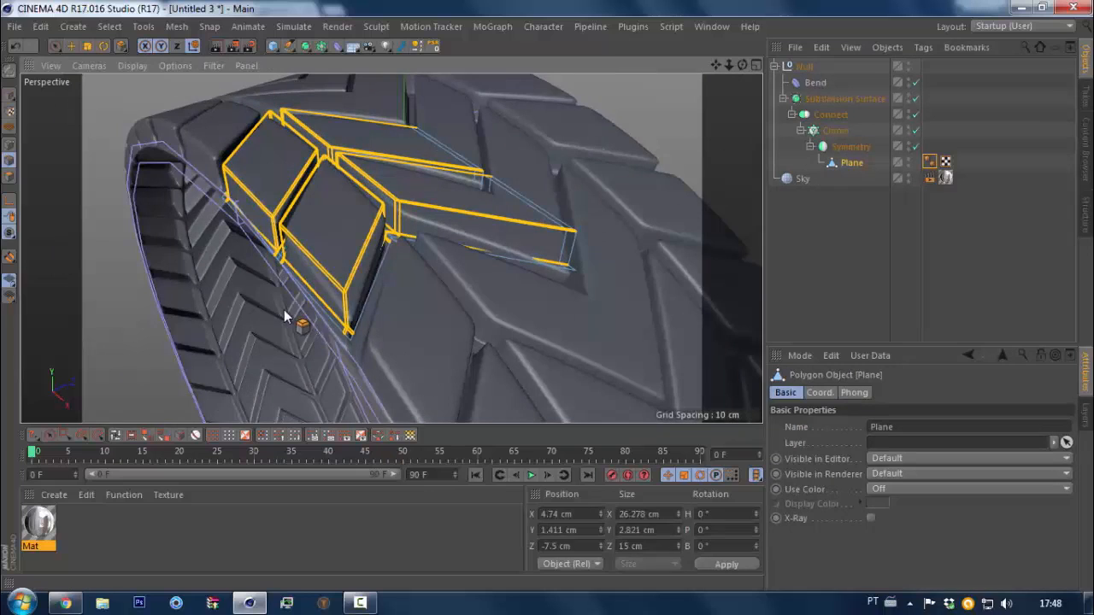
pyautogui.press('e')
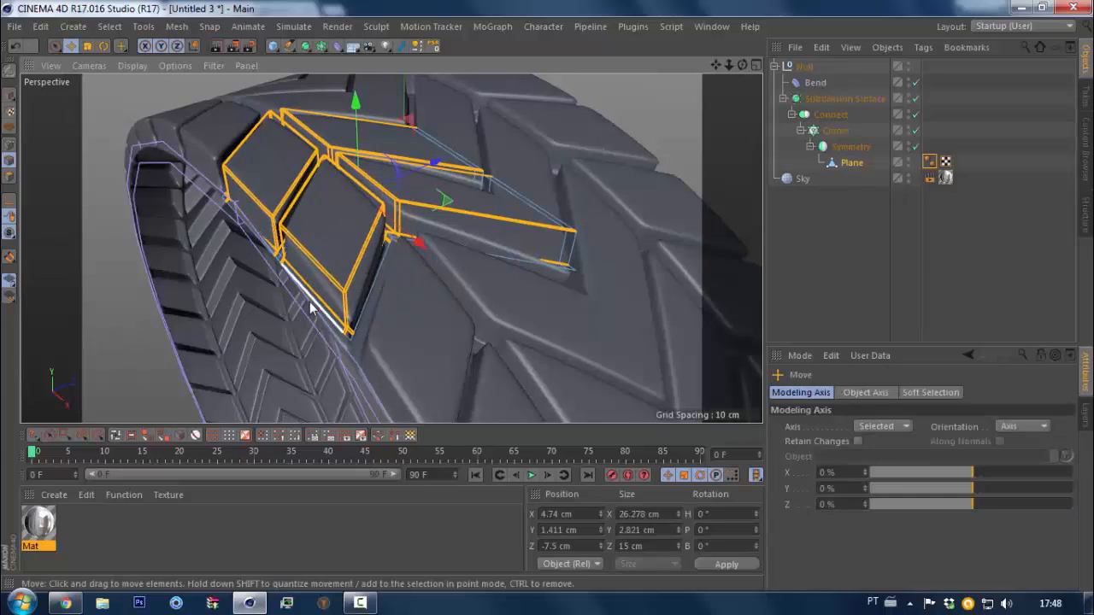
pyautogui.click(310, 309)
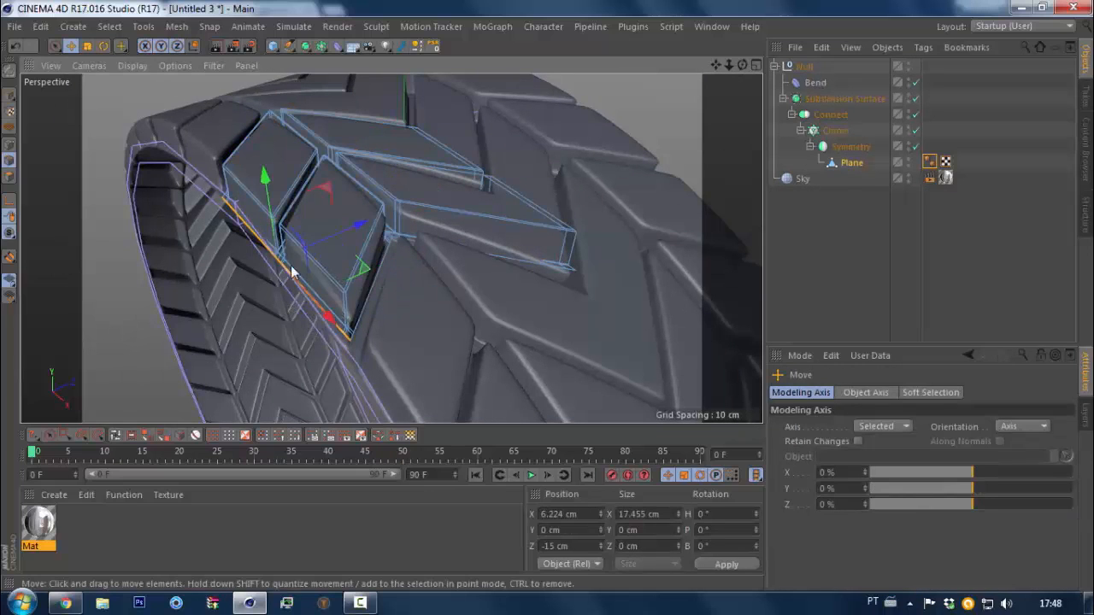
pyautogui.scroll(-5, 445, 158)
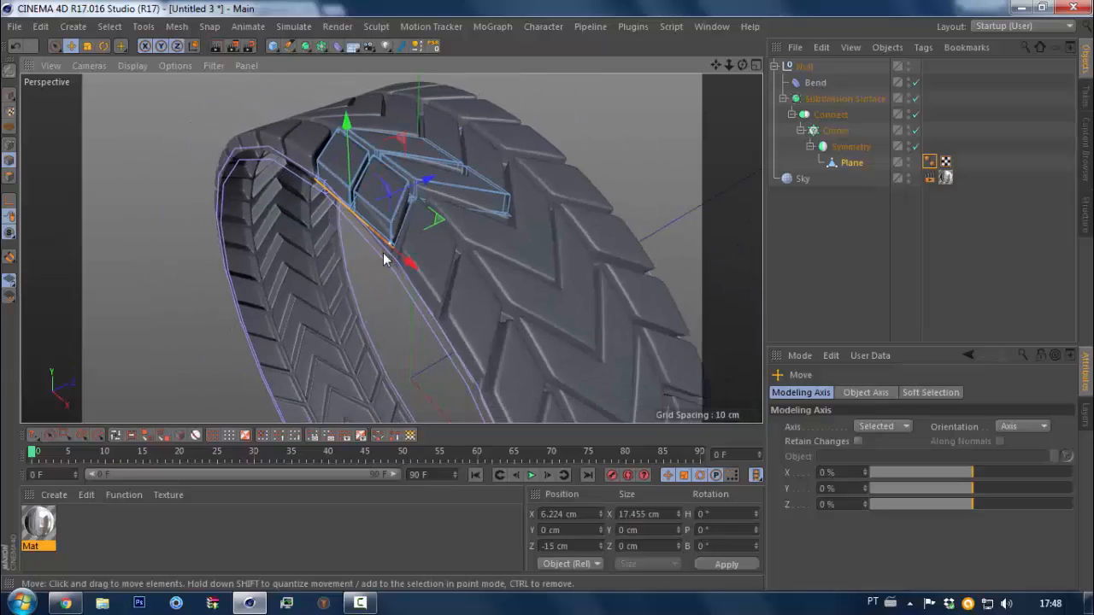
pyautogui.keyDown('alt'); pyautogui.moveTo(383, 254); pyautogui.dragTo(370, 218); pyautogui.keyUp('alt')
pyautogui.scroll(6, 359, 221)
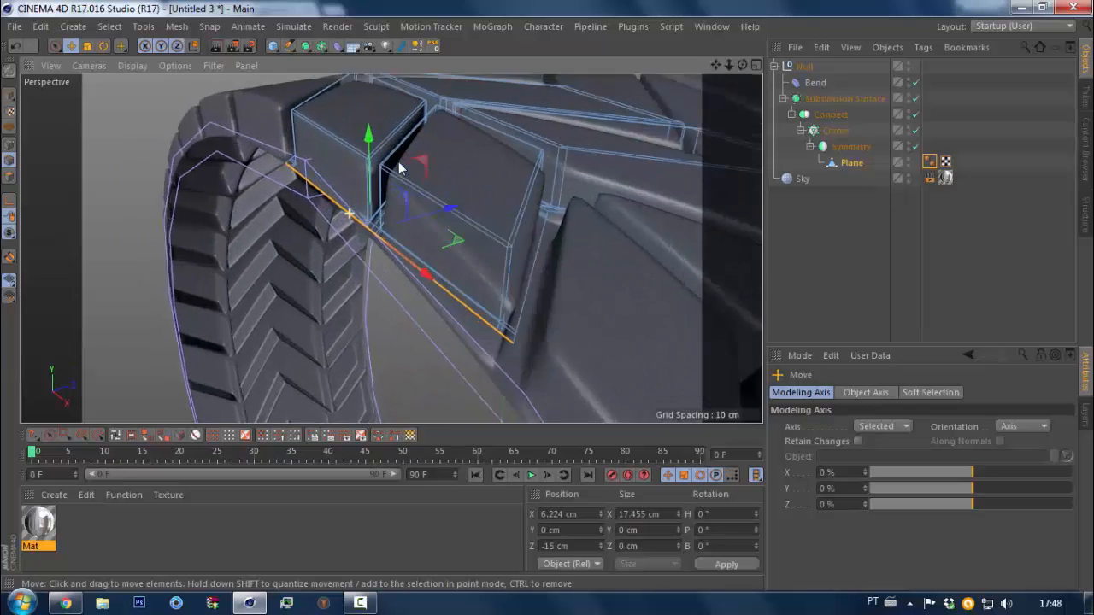
pyautogui.middleClick(433, 218)
pyautogui.middleClick(237, 323)
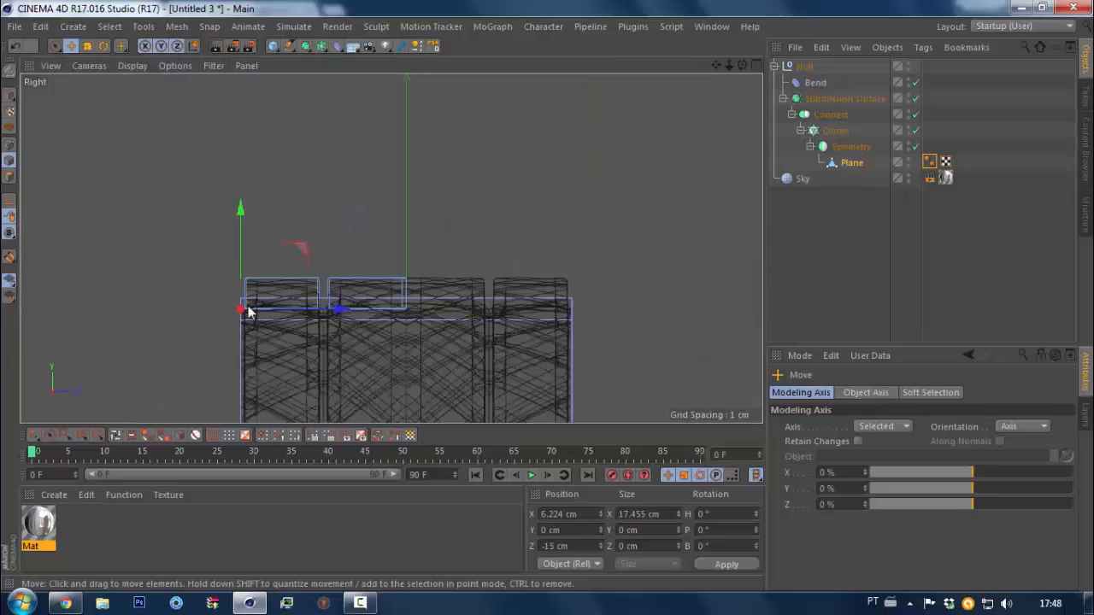
pyautogui.scroll(8, 231, 316)
pyautogui.moveTo(306, 186); pyautogui.dragTo(306, 227)
pyautogui.middleClick(361, 230)
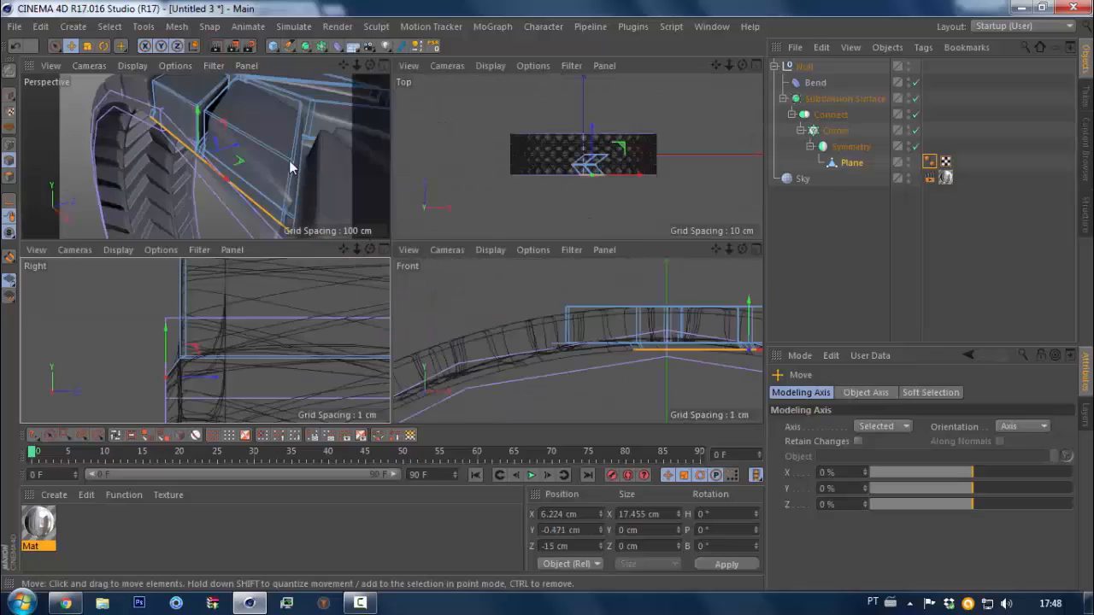
pyautogui.middleClick(288, 162)
pyautogui.scroll(-6, 367, 163)
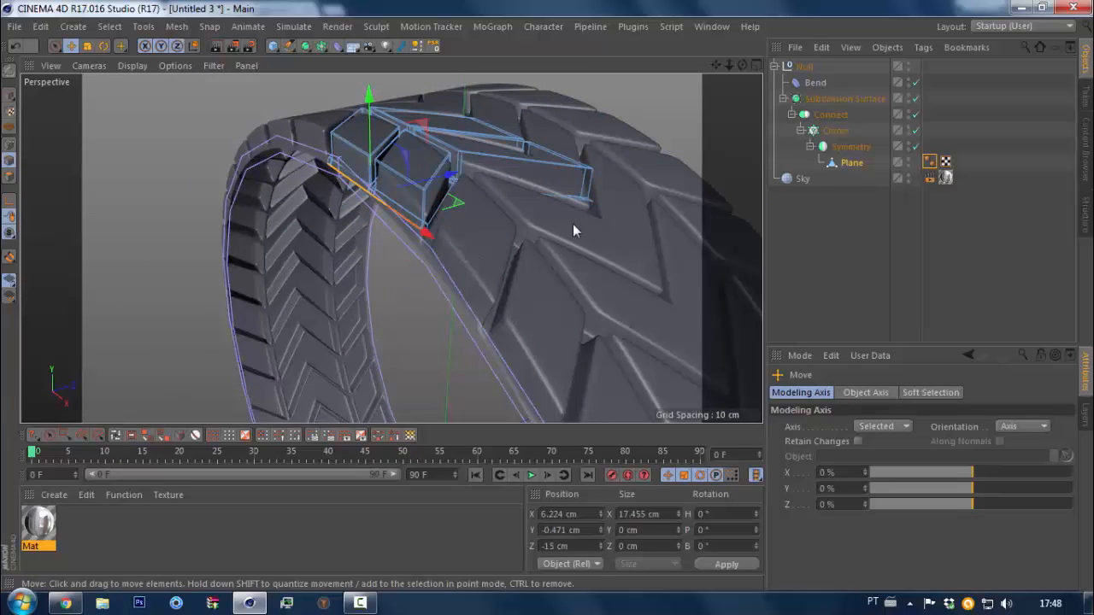
# Hide the Bend deformer's cage in the editor and extrude the selected bottom edges down to about Y -8.887 cm
pyautogui.doubleClick(908, 80)
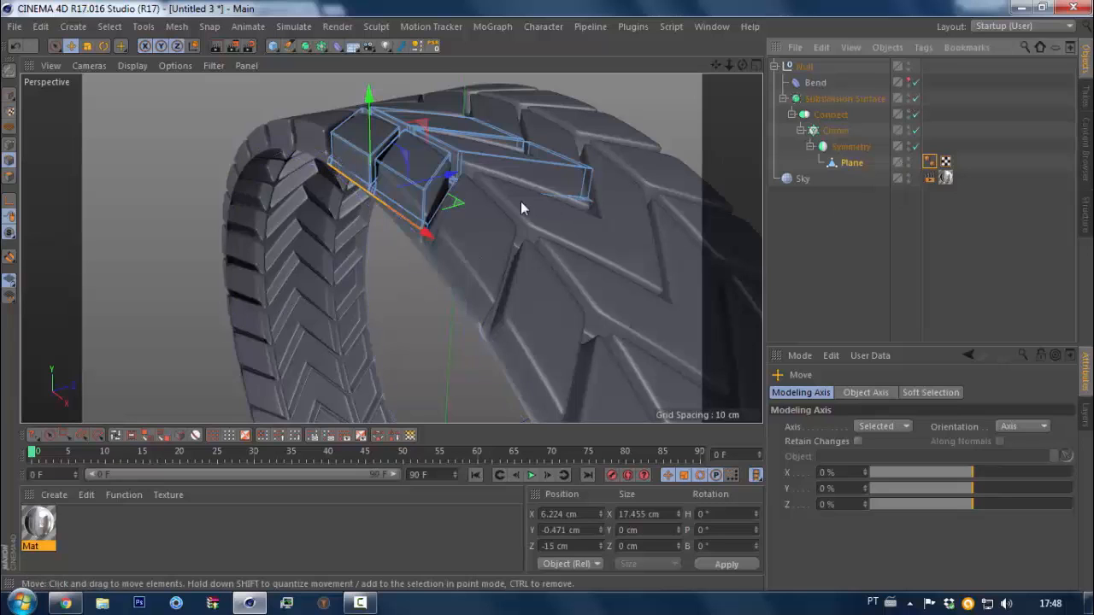
pyautogui.scroll(-8, 441, 202)
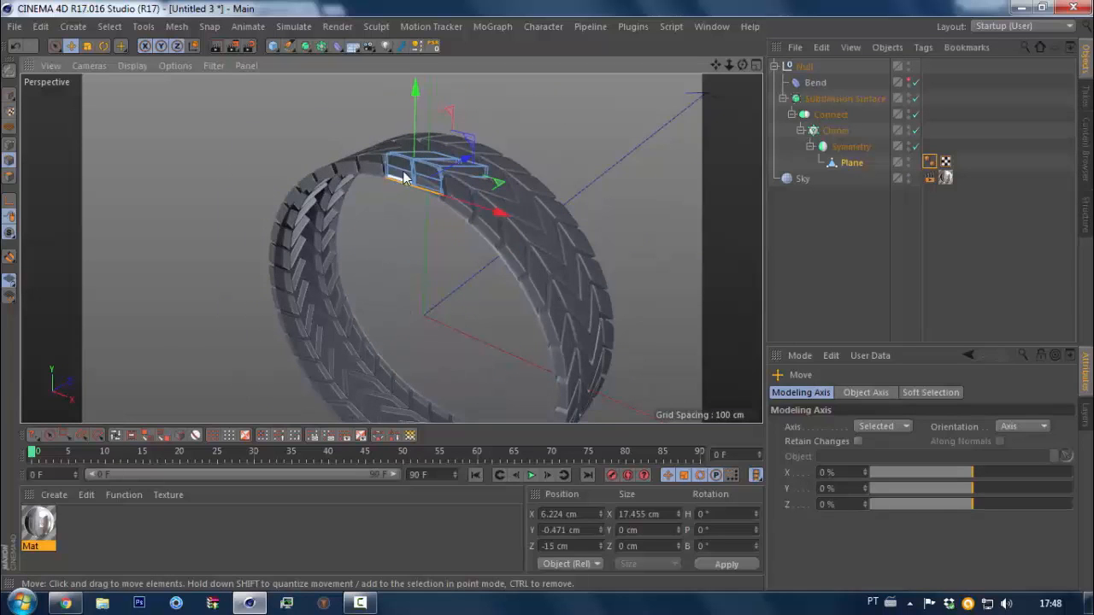
pyautogui.scroll(8, 442, 177)
pyautogui.moveTo(408, 100); pyautogui.dragTo(396, 197)
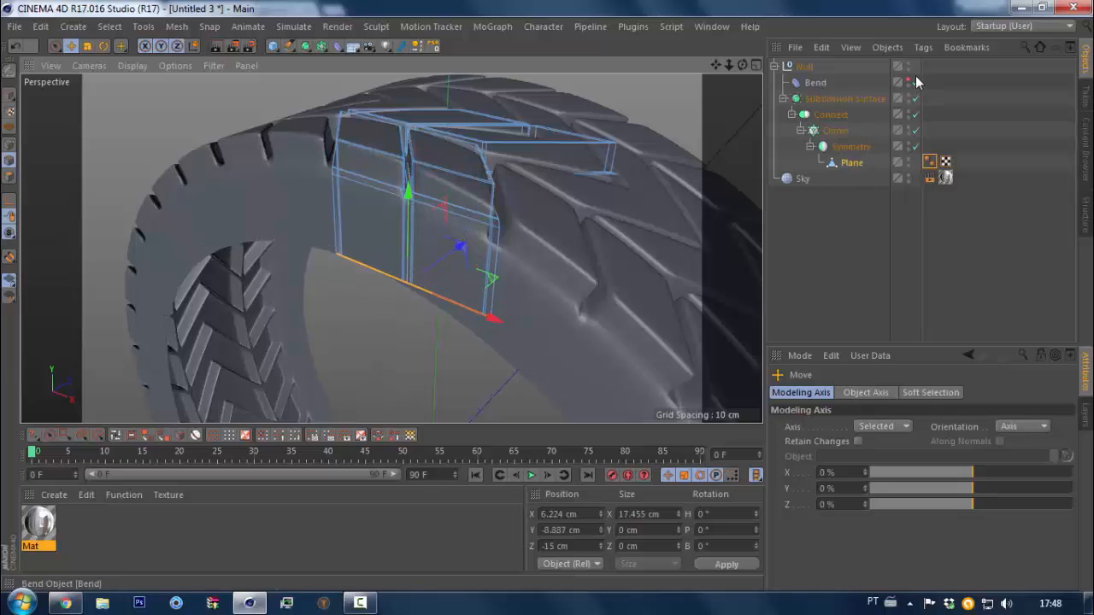
# Disable the Bend and all the generators to inspect the bare Plane, and enable them all again
pyautogui.moveTo(916, 83); pyautogui.dragTo(916, 147)
pyautogui.keyDown('alt'); pyautogui.moveTo(394, 165); pyautogui.dragTo(321, 148); pyautogui.keyUp('alt')
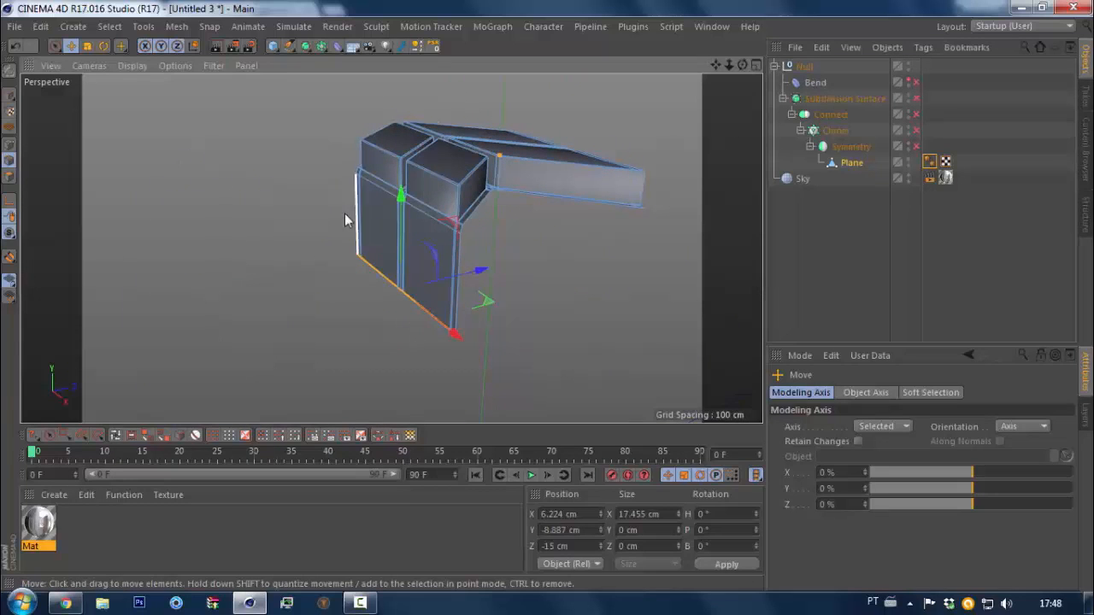
pyautogui.scroll(-5, 323, 209)
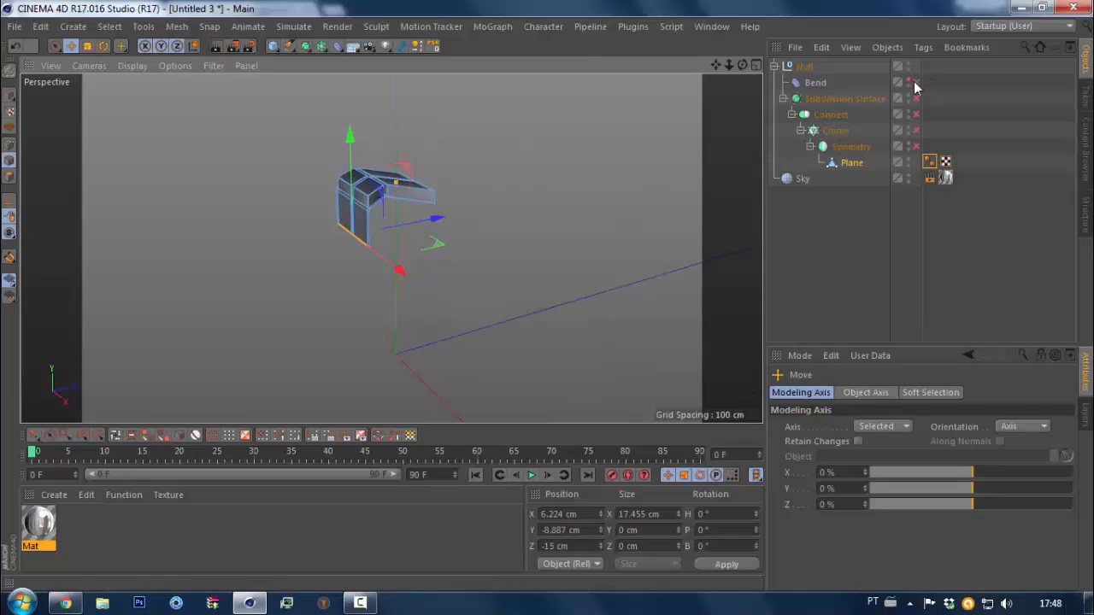
pyautogui.moveTo(914, 86); pyautogui.dragTo(915, 147)
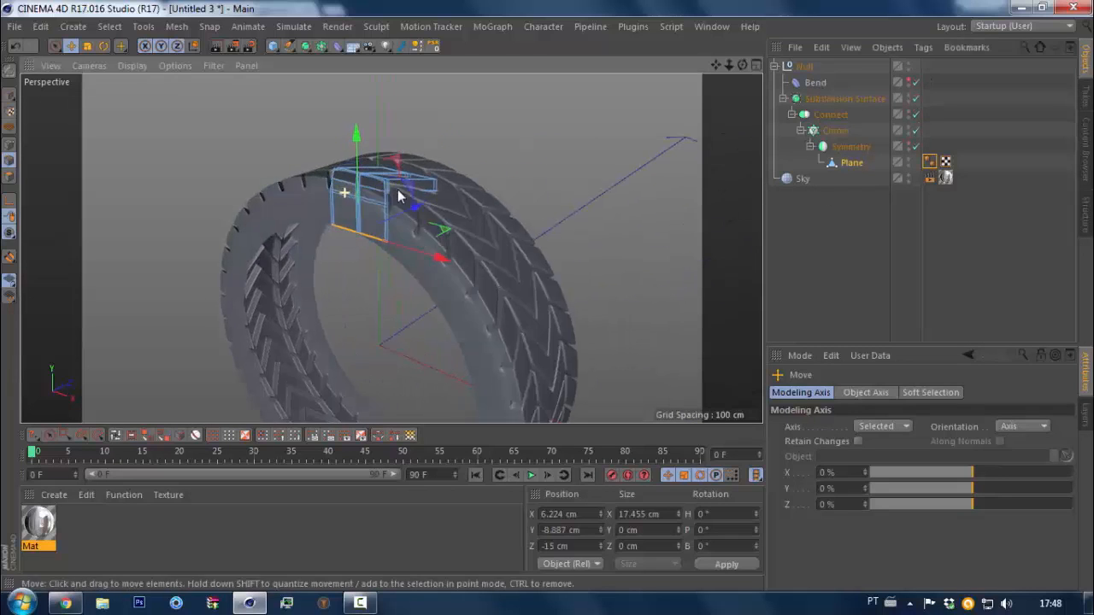
# Extrude the sidewall's bottom edges toward the wheel center, adjusting them to about Y -24.484 cm
pyautogui.moveTo(356, 138); pyautogui.dragTo(338, 207)
pyautogui.keyDown('alt'); pyautogui.moveTo(387, 276); pyautogui.dragTo(443, 165, button='middle'); pyautogui.keyUp('alt')
pyautogui.keyDown('alt'); pyautogui.moveTo(442, 171); pyautogui.dragTo(432, 295); pyautogui.keyUp('alt')
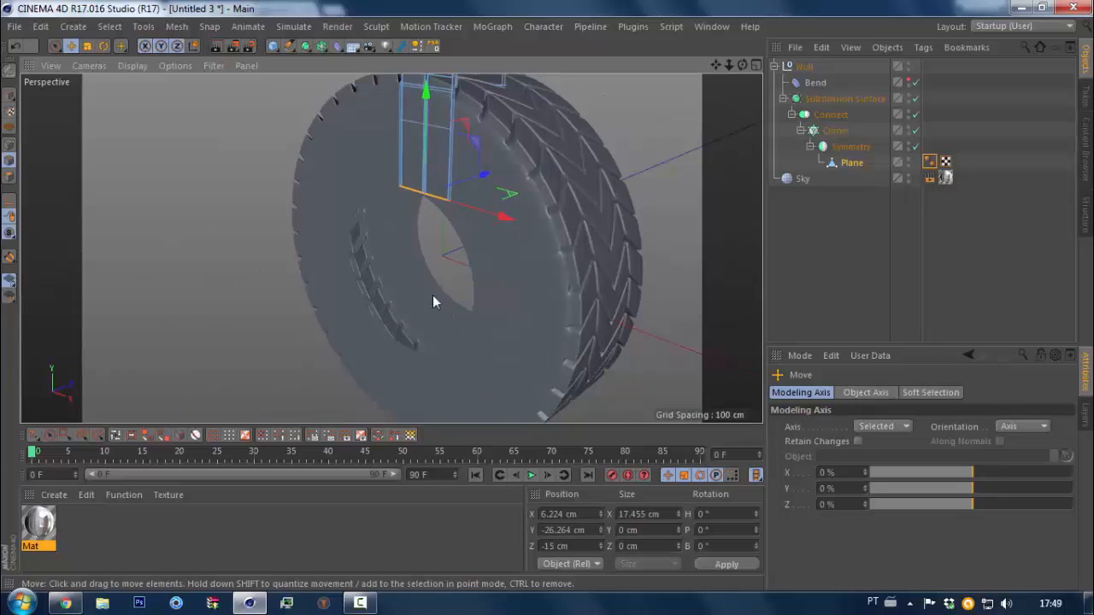
pyautogui.moveTo(422, 129); pyautogui.dragTo(421, 122)
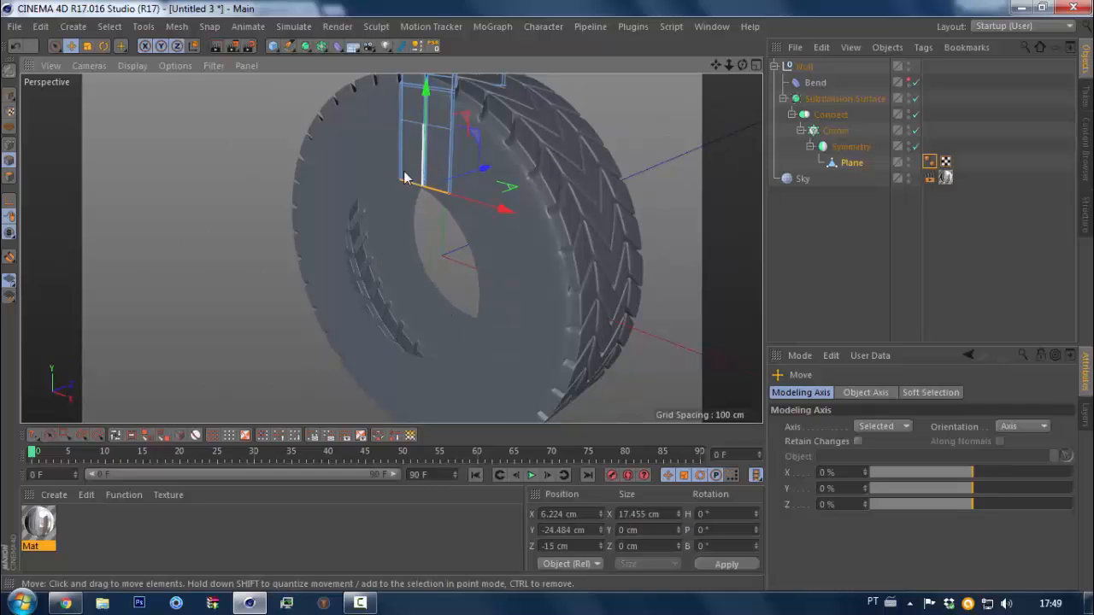
# Select the sidewall's middle edge row, move it to about Y -12.313 cm and Z -21.684 cm, and check the bulge in the Right view
pyautogui.moveTo(405, 176)
pyautogui.keyDown('alt'); pyautogui.mouseDown()
pyautogui.moveTo(373, 164)
pyautogui.moveTo(395, 163)
pyautogui.mouseUp(); pyautogui.keyUp('alt')
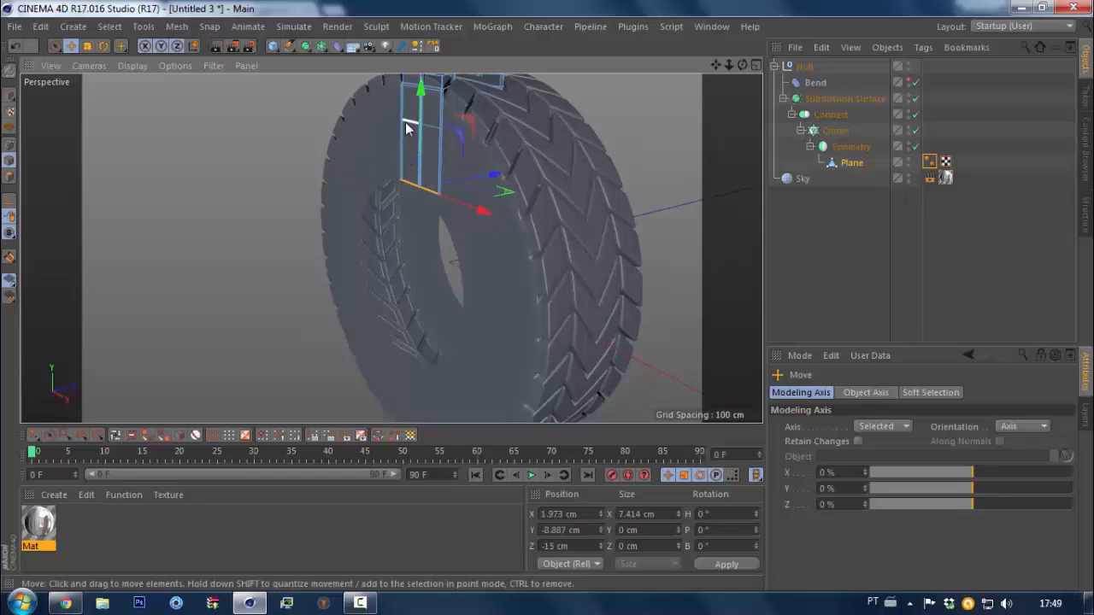
pyautogui.doubleClick(406, 122)
pyautogui.moveTo(423, 90); pyautogui.dragTo(424, 111)
pyautogui.moveTo(490, 128); pyautogui.dragTo(471, 135)
pyautogui.middleClick(469, 181)
pyautogui.middleClick(261, 323)
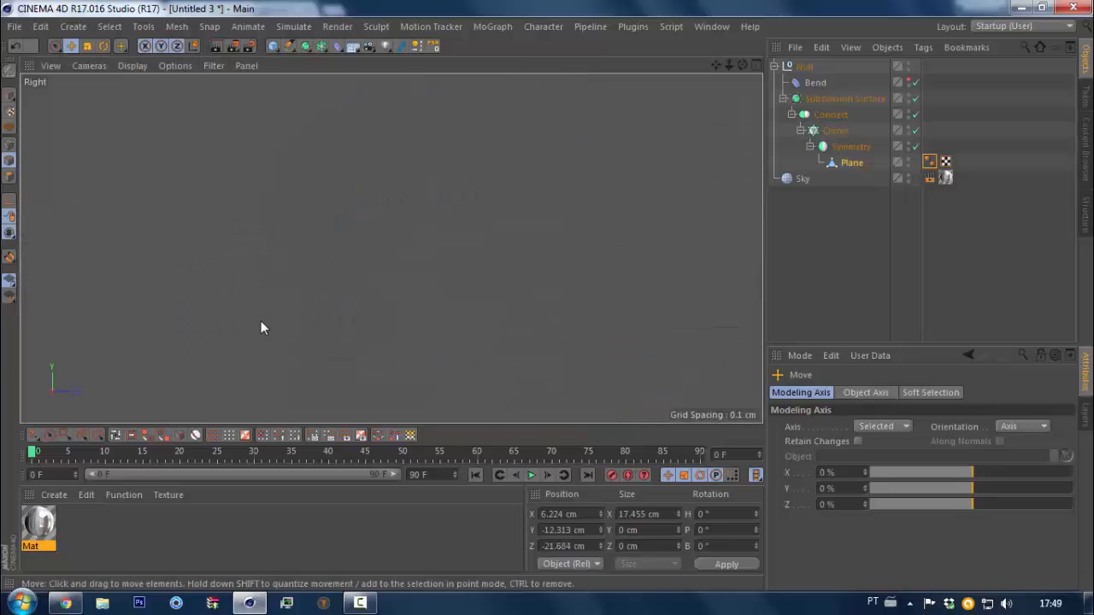
pyautogui.scroll(-10, 260, 323)
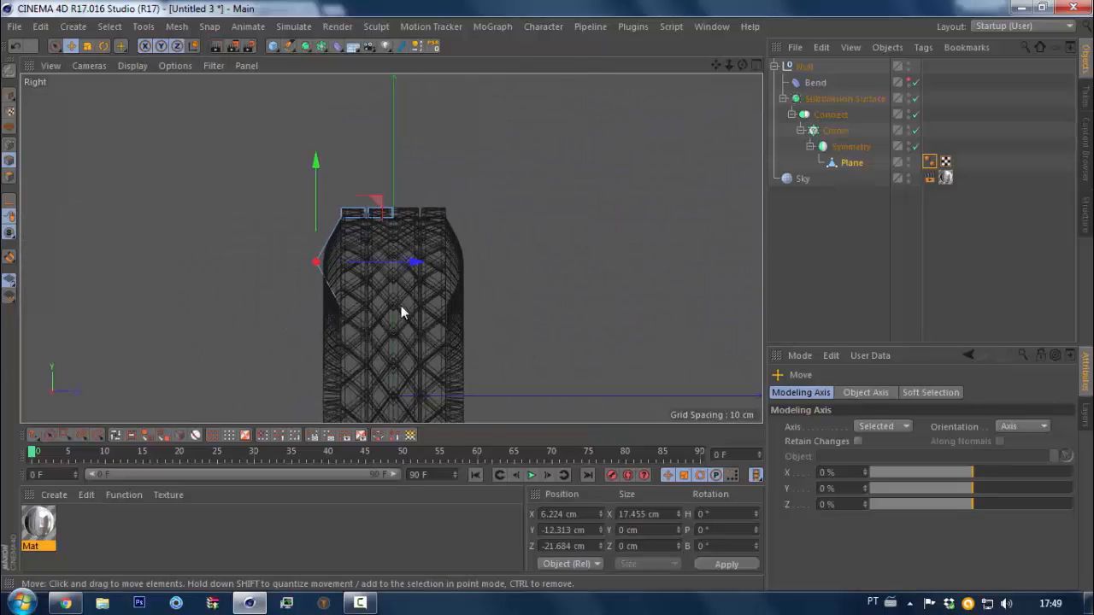
pyautogui.middleClick(350, 258)
pyautogui.middleClick(301, 183)
# Set the Bevel tool's subdivision to 4 and try it on the sidewall's middle edge row
pyautogui.rightClick(513, 310)
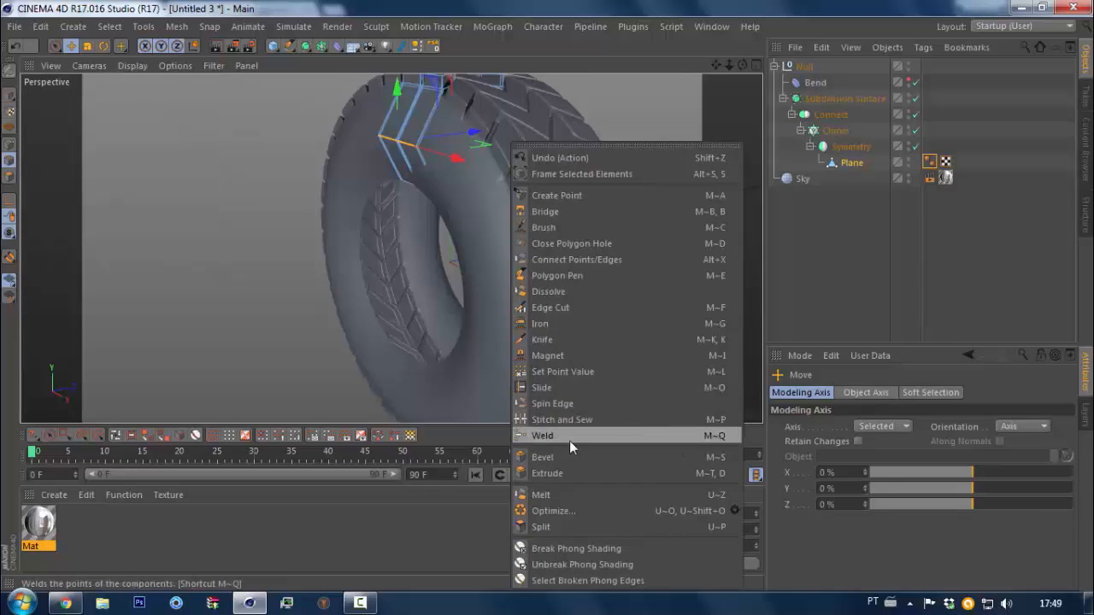
pyautogui.click(569, 457)
pyautogui.click(888, 469)
pyautogui.click(888, 470)
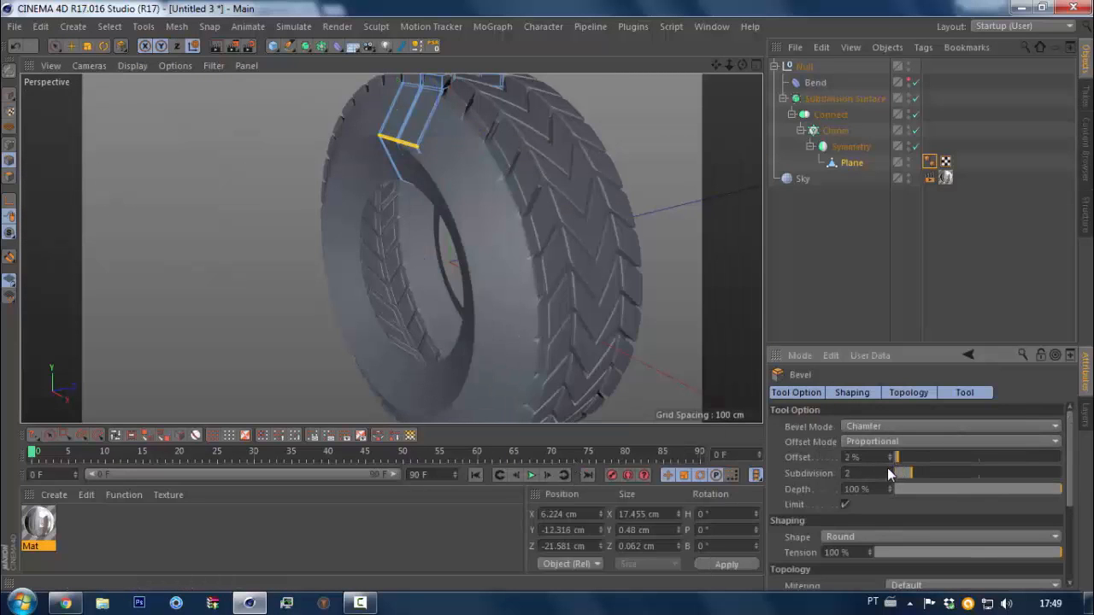
pyautogui.click(888, 469)
pyautogui.click(888, 469)
pyautogui.moveTo(537, 320); pyautogui.dragTo(159, 295)
# Try the middle row's bevel in Solid mode and again in Chamfer mode at about 77.5% offset, undoing the trial bevels
pyautogui.click(876, 432)
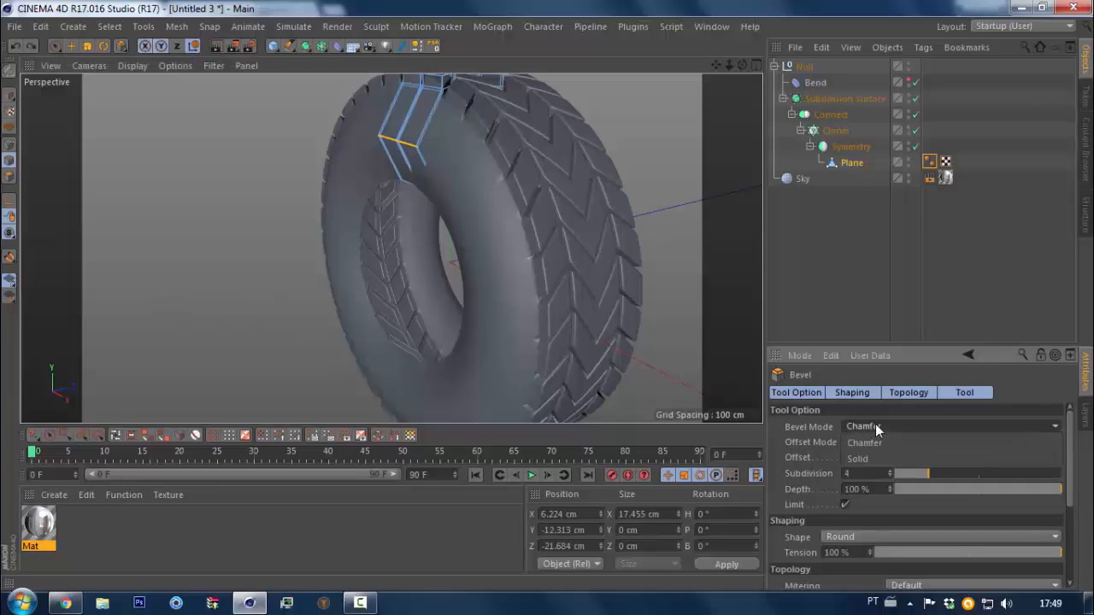
pyautogui.click(851, 463)
pyautogui.moveTo(157, 323); pyautogui.dragTo(316, 323)
pyautogui.click(853, 427)
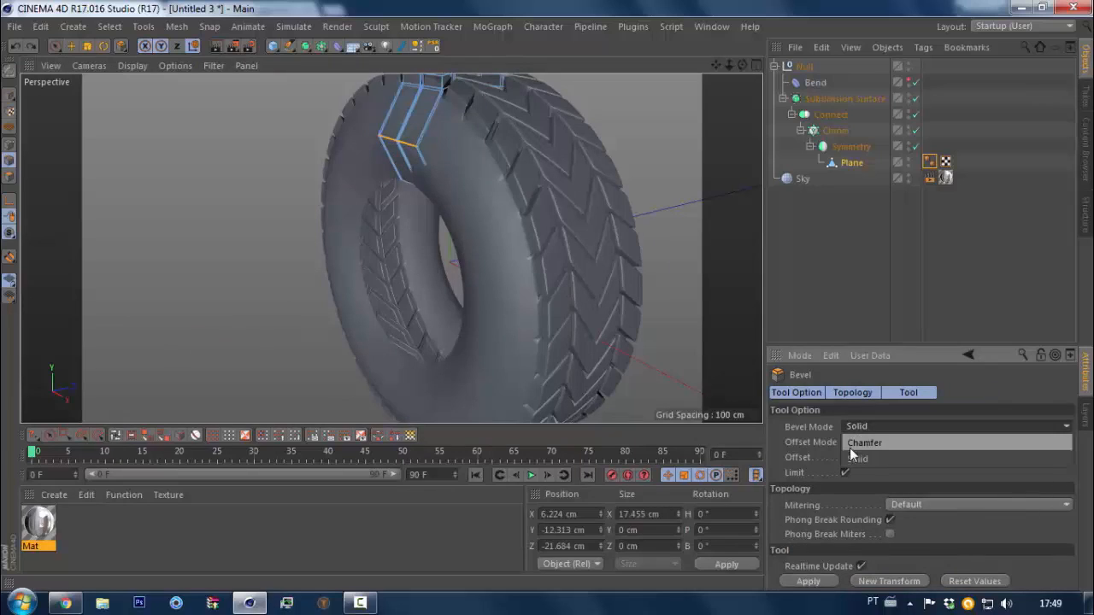
pyautogui.click(858, 441)
pyautogui.moveTo(125, 244); pyautogui.dragTo(306, 243)
pyautogui.hotkey('ctrl', 'z')
pyautogui.hotkey('ctrl', 'z')
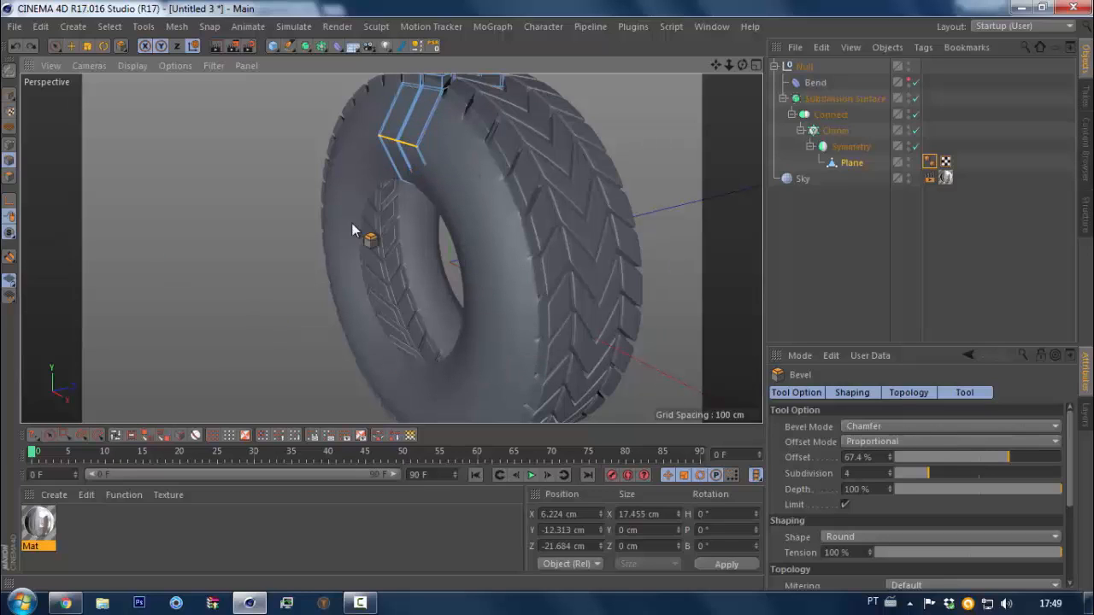
pyautogui.moveTo(183, 284); pyautogui.dragTo(454, 284)
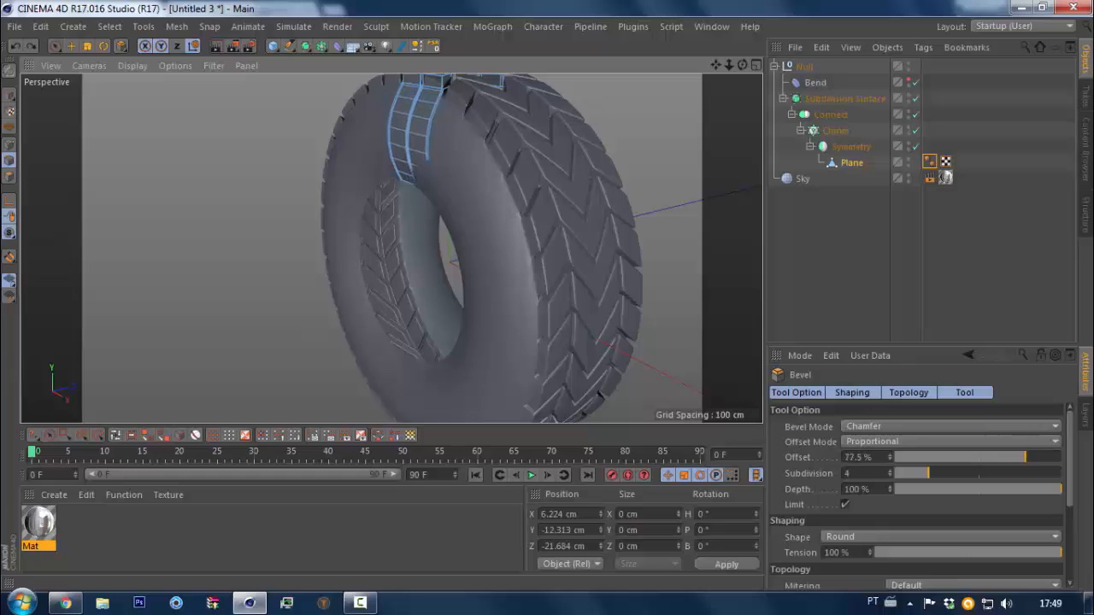
pyautogui.keyDown('alt'); pyautogui.moveTo(185, 289); pyautogui.dragTo(319, 196); pyautogui.keyUp('alt')
# Move the sidewall's middle edge row to about Z -19.595 cm and bevel it with 4 subdivisions at about 74.8% offset
pyautogui.click(382, 154)
pyautogui.press('e')
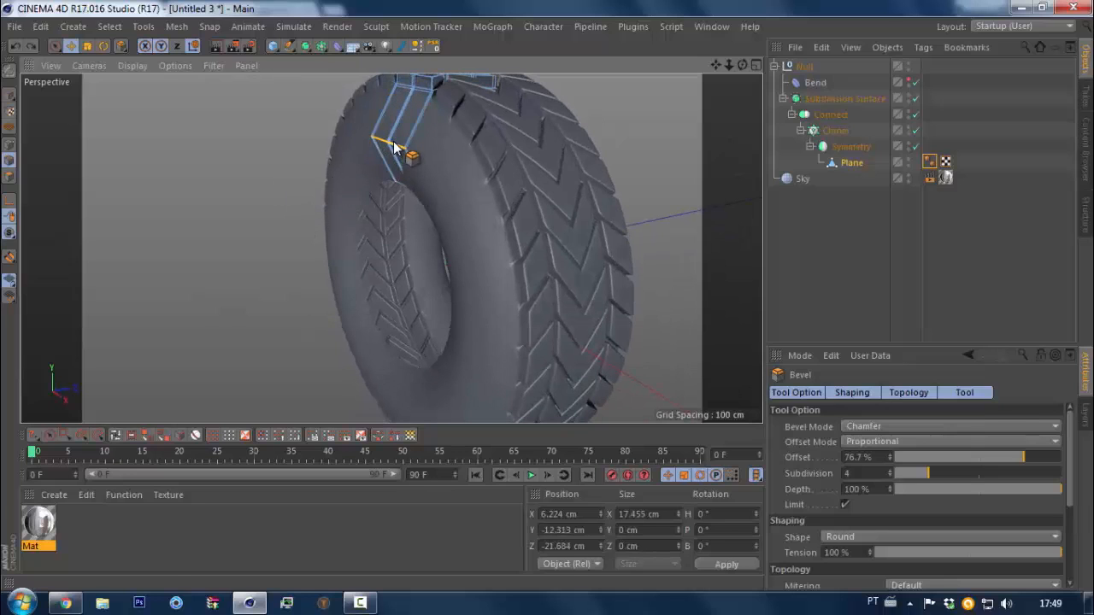
pyautogui.moveTo(448, 143); pyautogui.dragTo(453, 141)
pyautogui.rightClick(239, 268)
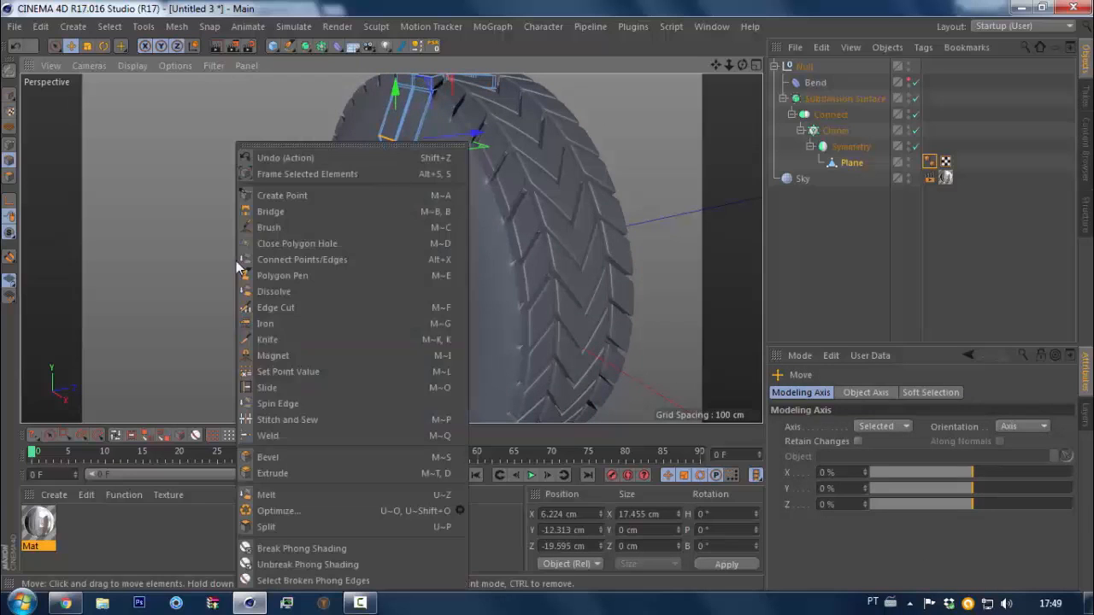
pyautogui.click(265, 458)
pyautogui.moveTo(256, 299); pyautogui.dragTo(367, 299)
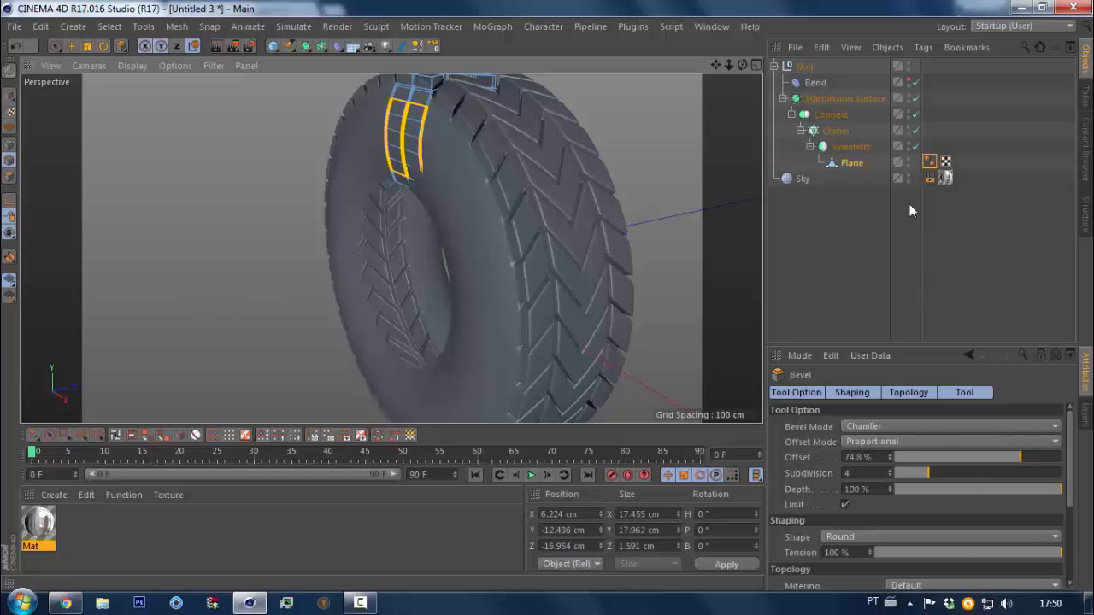
# Select the sidewall's bottom edges on the bare Plane, with only the Cloner and Bend enabled again
pyautogui.click(850, 164)
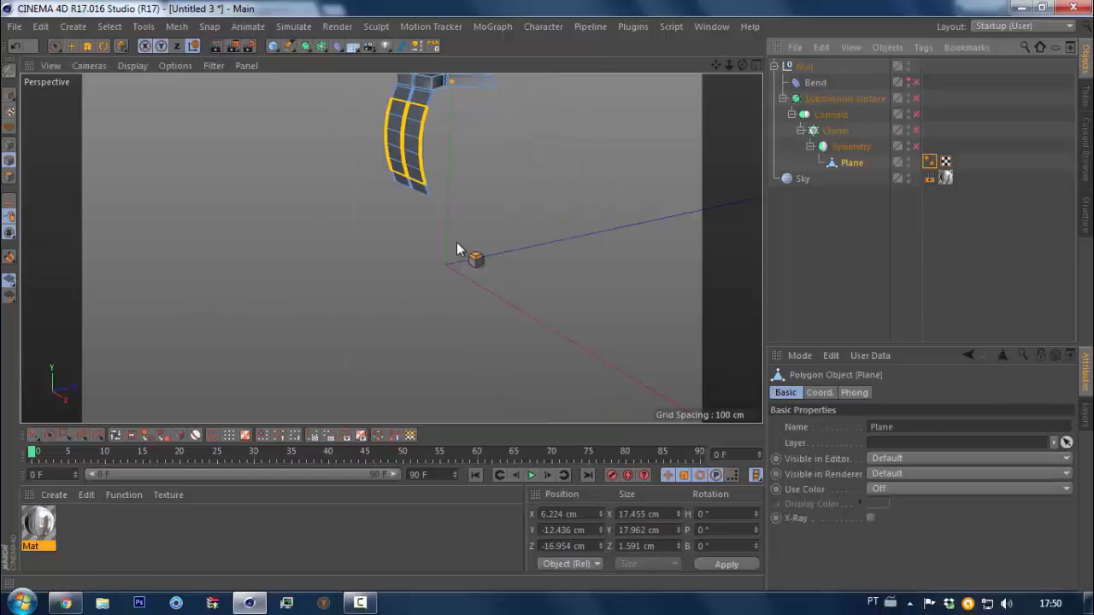
pyautogui.press('q')
pyautogui.press('q')
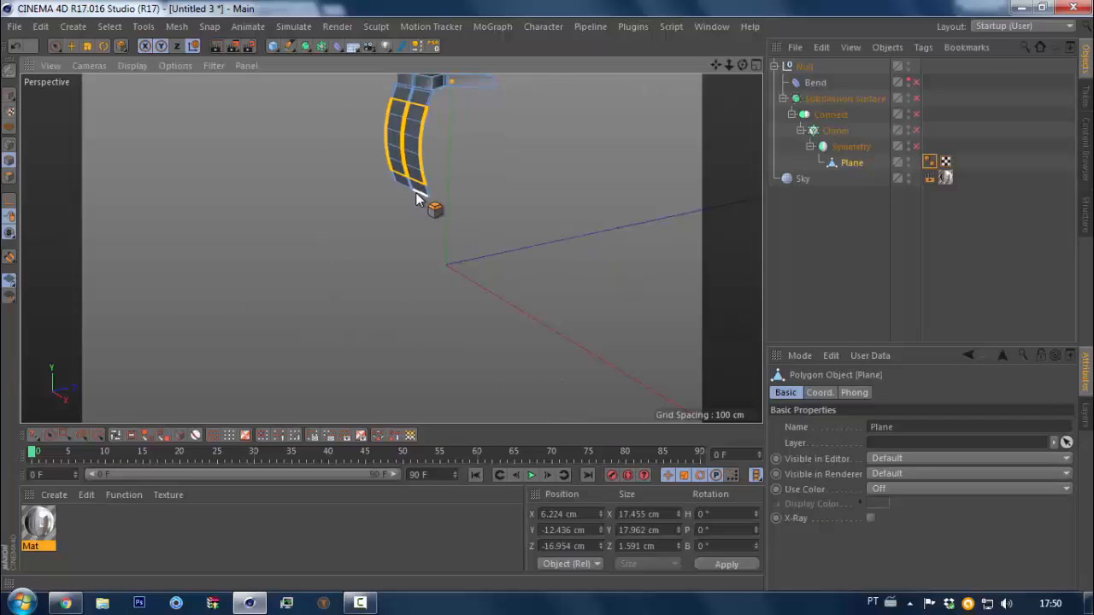
pyautogui.moveTo(415, 192)
pyautogui.keyDown('alt'); pyautogui.mouseDown()
pyautogui.moveTo(501, 154)
pyautogui.moveTo(465, 206)
pyautogui.mouseUp(); pyautogui.keyUp('alt')
pyautogui.click(464, 206)
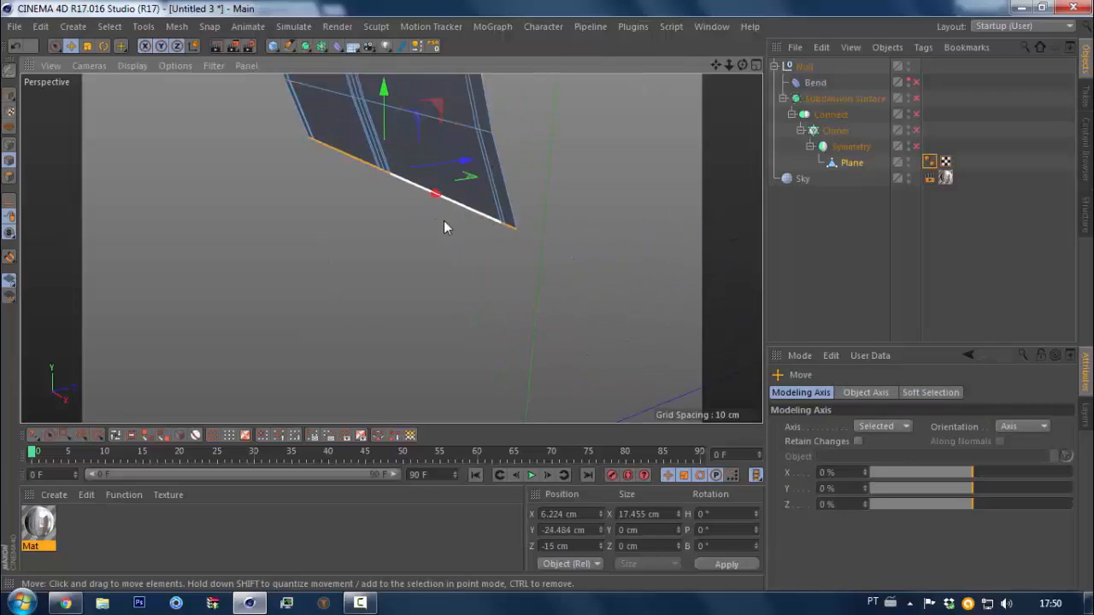
pyautogui.click(915, 131)
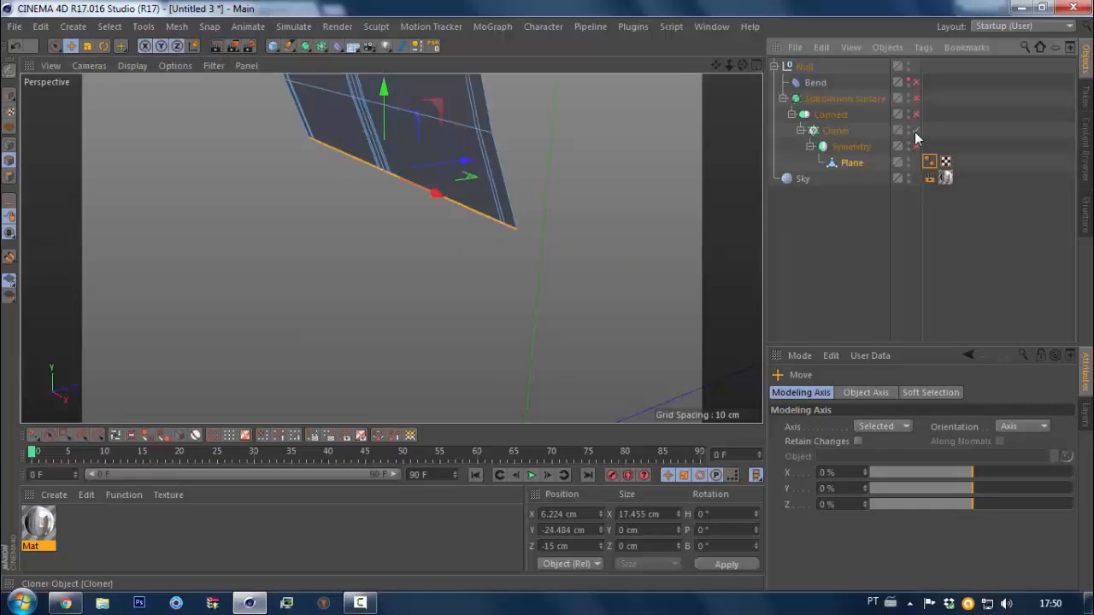
pyautogui.click(915, 82)
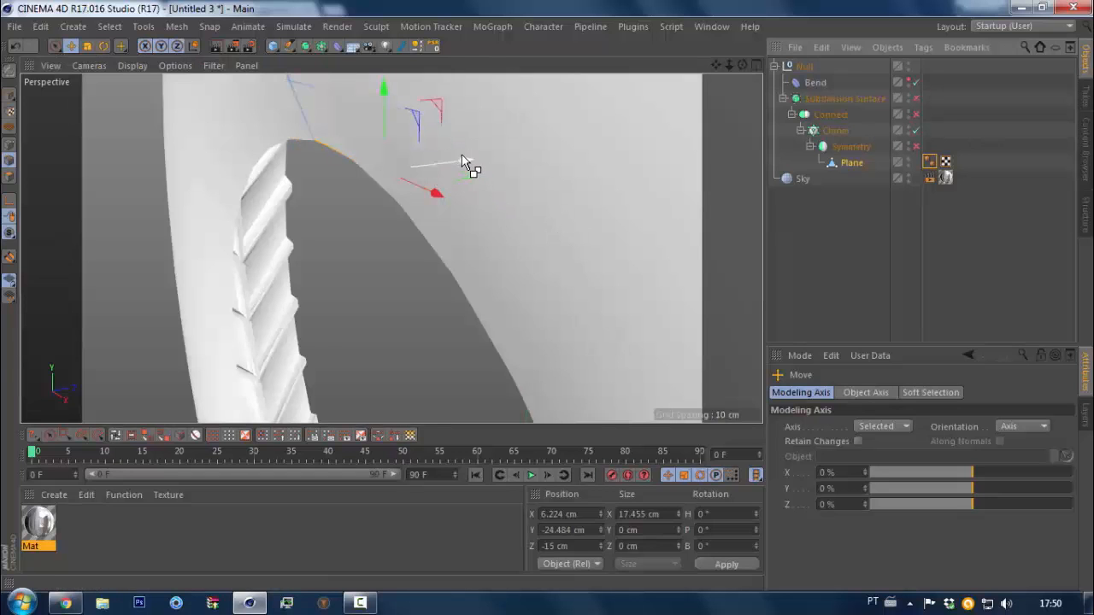
# Extrude the sidewall's bottom edges inward to about Z -13.461 cm and back up to about Y -22.208 cm
pyautogui.moveTo(457, 161)
pyautogui.mouseDown()
pyautogui.moveTo(481, 170)
pyautogui.moveTo(494, 159)
pyautogui.mouseUp()
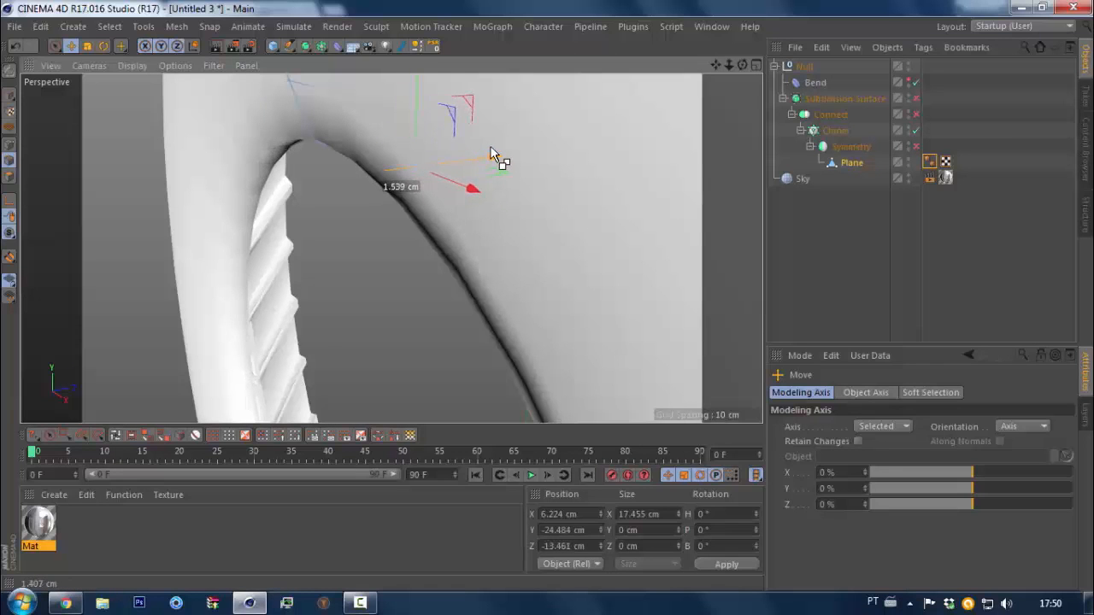
pyautogui.moveTo(400, 183); pyautogui.dragTo(410, 139)
pyautogui.keyDown('alt'); pyautogui.moveTo(378, 81); pyautogui.dragTo(243, 212); pyautogui.keyUp('alt')
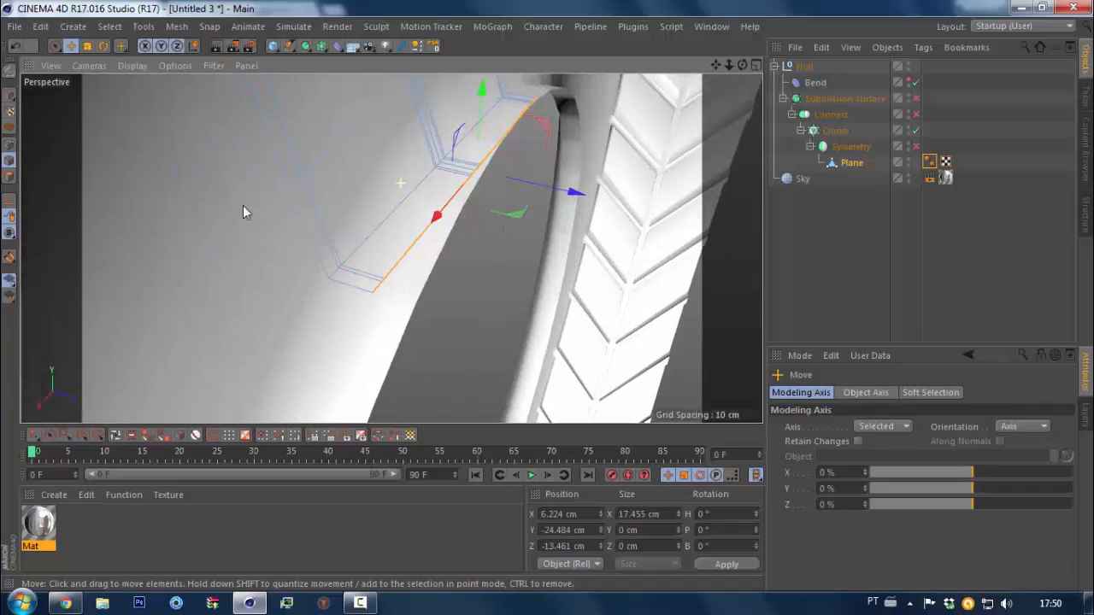
pyautogui.keyDown('ctrl'); pyautogui.moveTo(481, 91); pyautogui.dragTo(484, 36); pyautogui.keyUp('ctrl')
# Disable the Cloner and shift the inner lip's top edges to about Z -14.184 cm in the Right view
pyautogui.middleClick(222, 359)
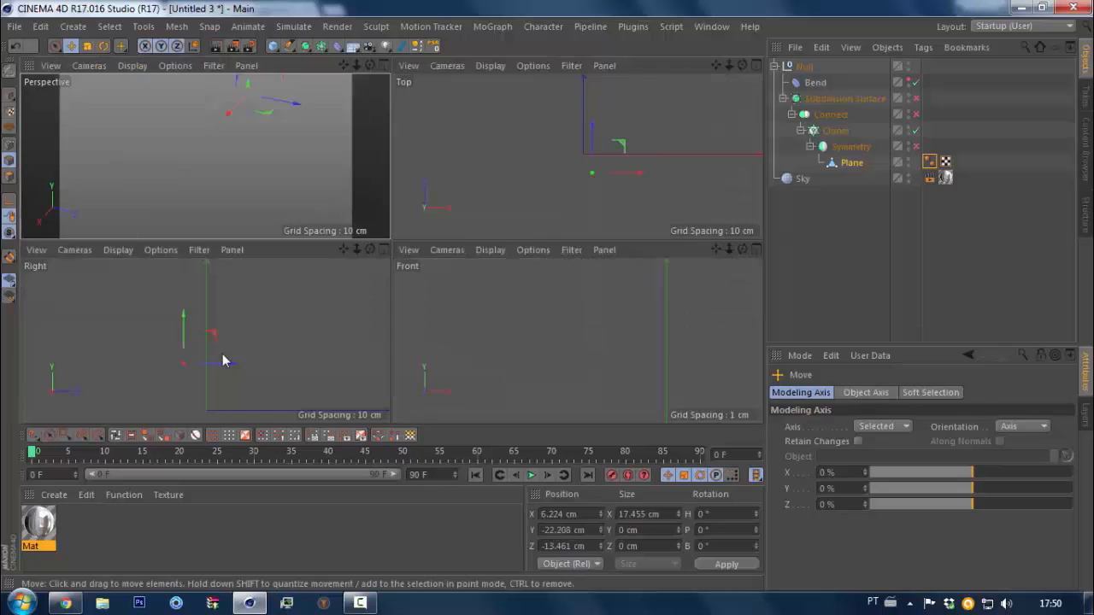
pyautogui.middleClick(301, 335)
pyautogui.press('q')
pyautogui.scroll(1, 342, 257)
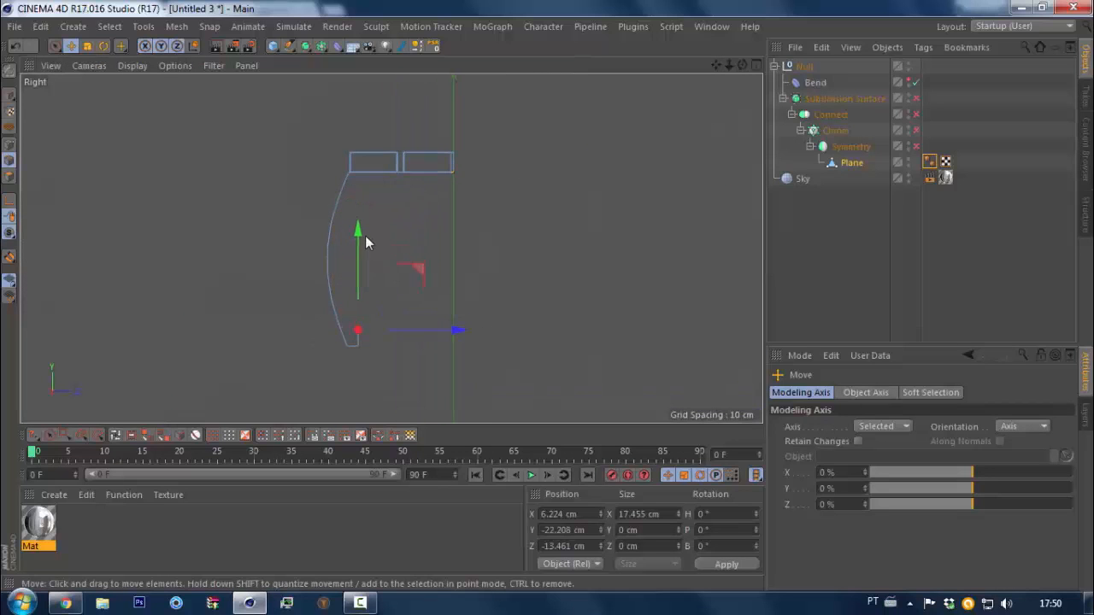
pyautogui.scroll(4, 359, 335)
pyautogui.moveTo(450, 323); pyautogui.dragTo(432, 328)
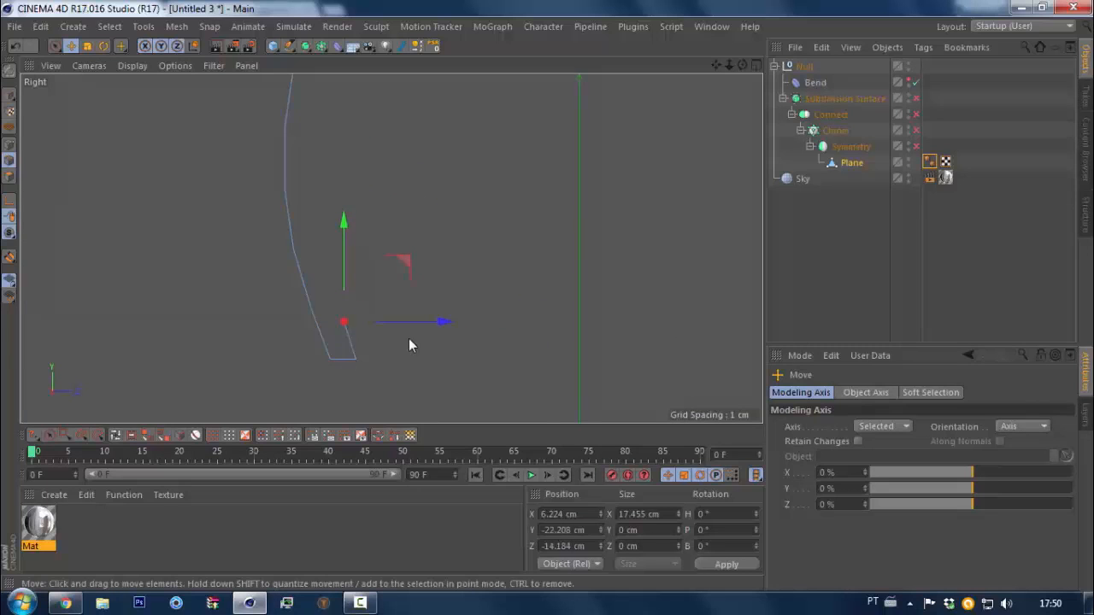
pyautogui.scroll(-4, 349, 363)
# Extrude the lip's edges up to about Y -10.637 cm and on to about Y -1.892 cm, Z -12.657 cm, and reselect the middle row
pyautogui.middleClick(356, 280)
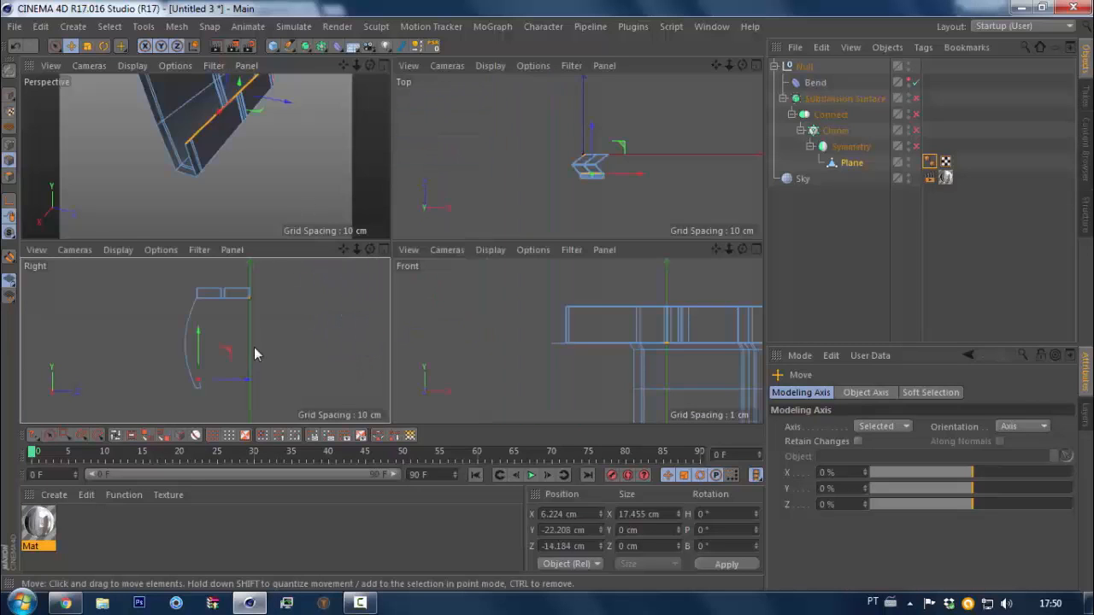
pyautogui.scroll(-4, 466, 332)
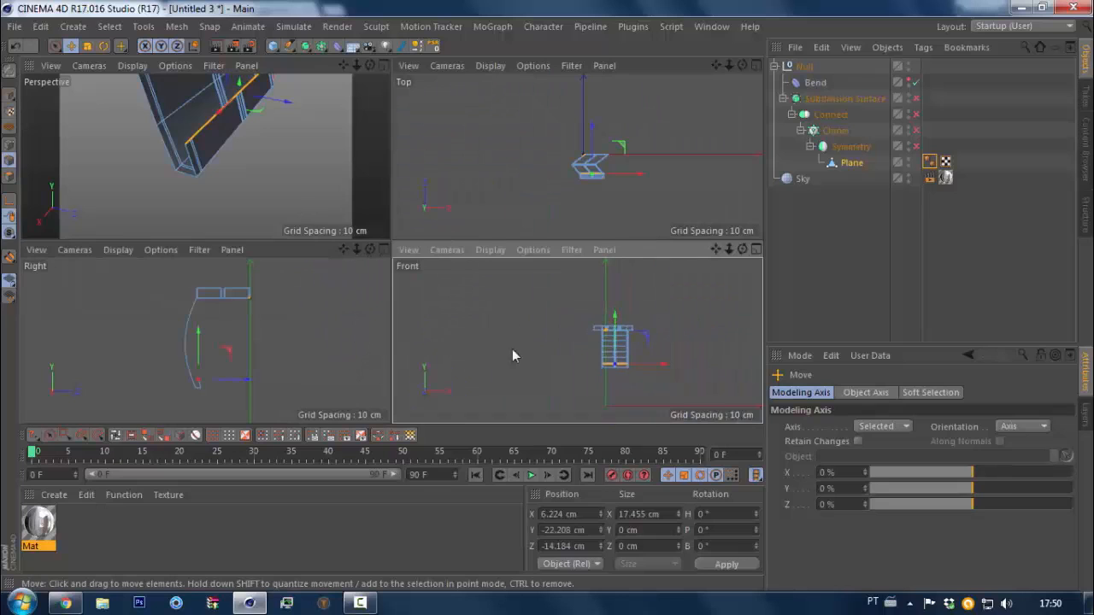
pyautogui.scroll(3, 654, 341)
pyautogui.moveTo(642, 332); pyautogui.dragTo(637, 282)
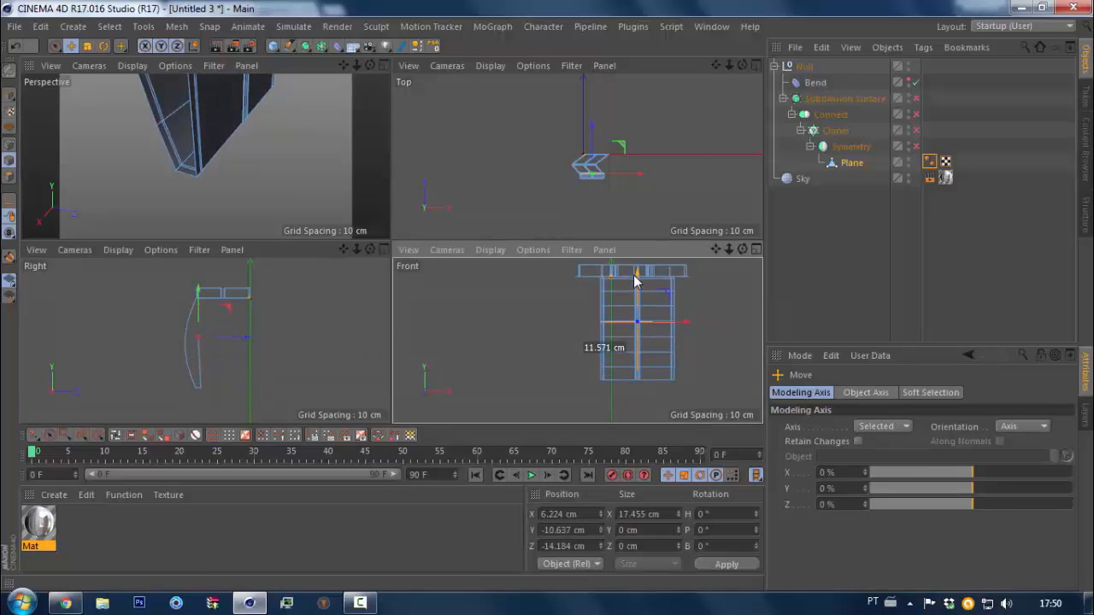
pyautogui.scroll(2, 242, 293)
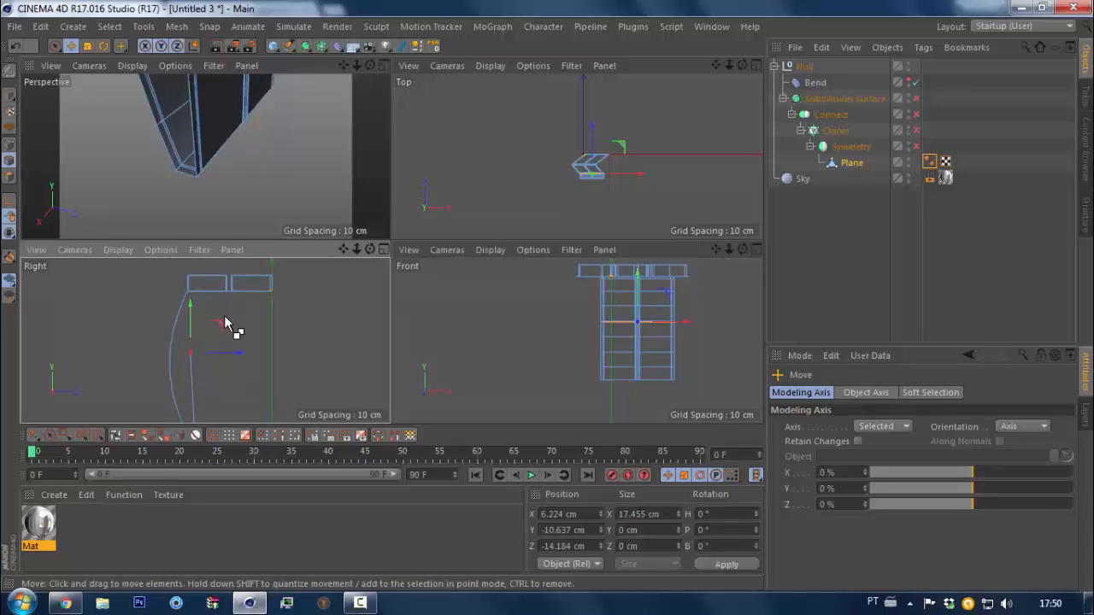
pyautogui.moveTo(227, 328); pyautogui.dragTo(229, 272)
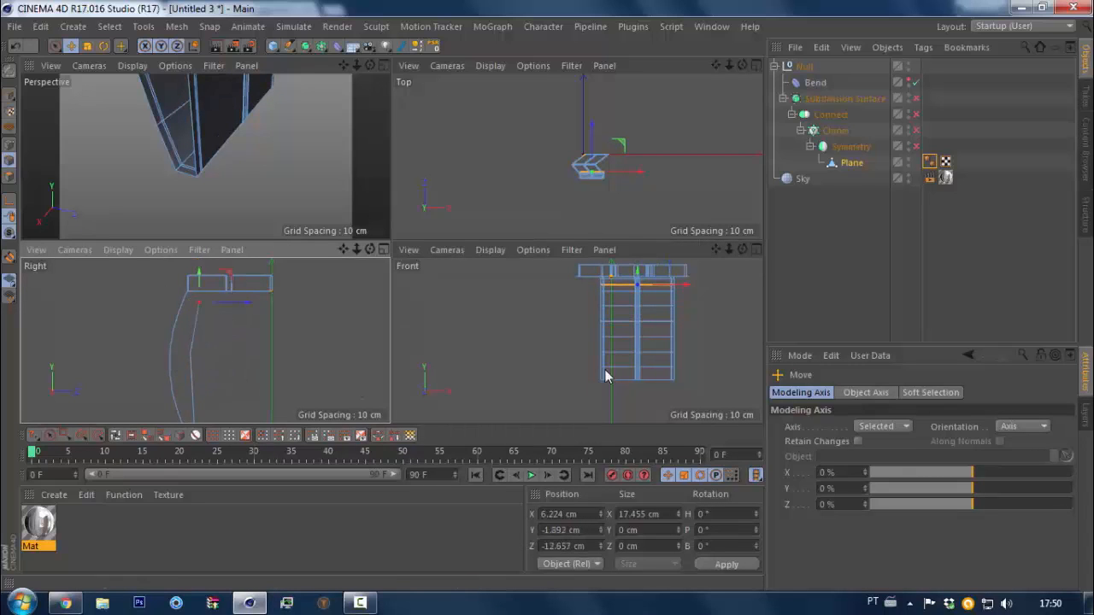
pyautogui.scroll(-5, 238, 192)
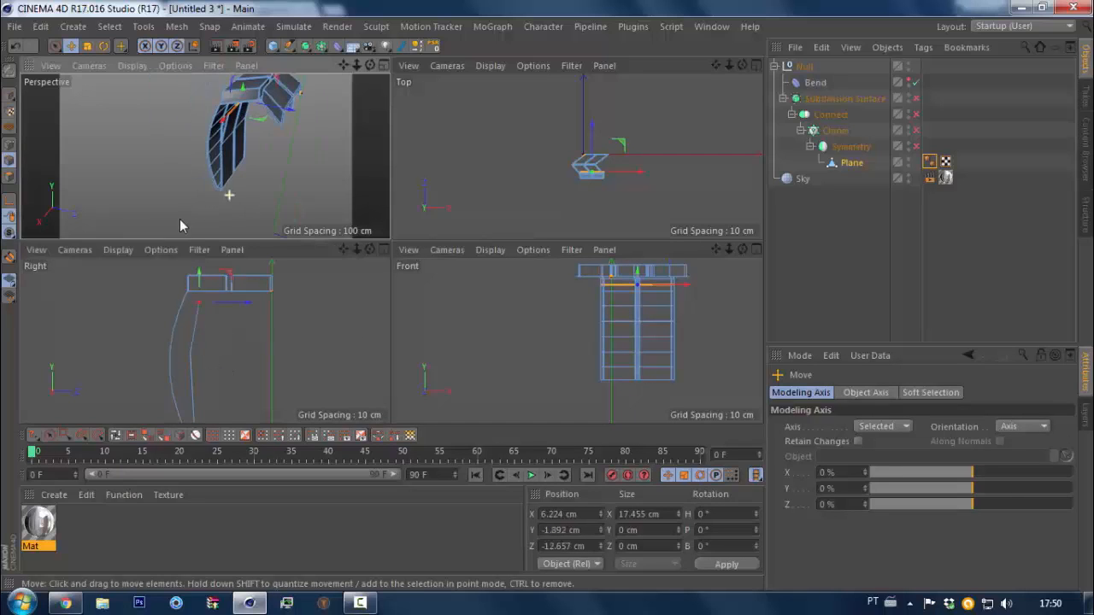
pyautogui.hotkey('ctrl', 'z')
# Try beveling the inner wall's middle edges at about 76.1% offset with 4 subdivisions, and undo the bevel
pyautogui.rightClick(287, 179)
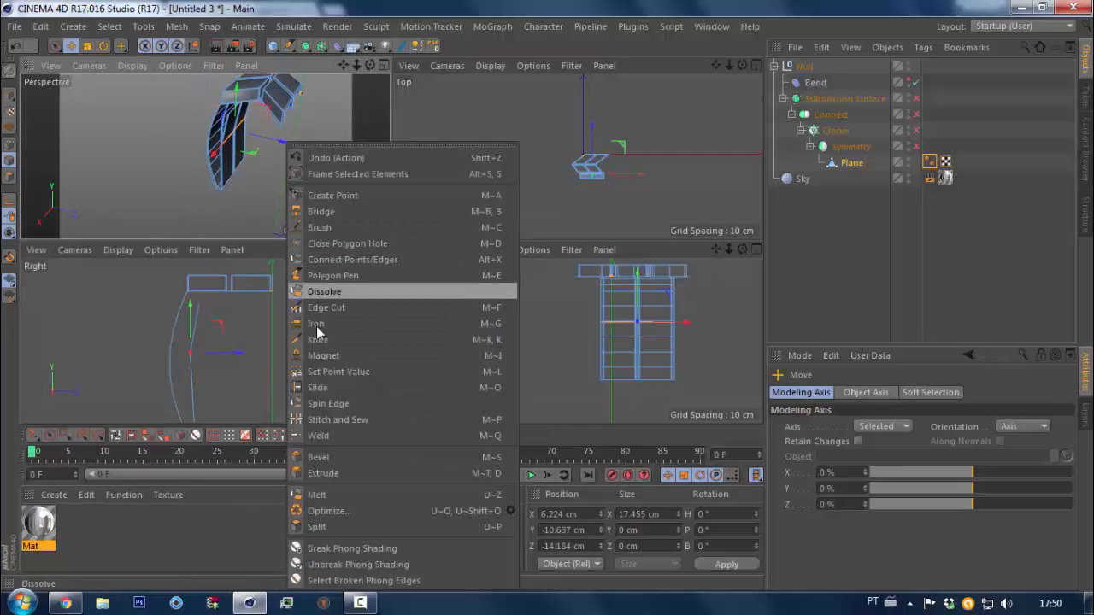
pyautogui.click(345, 463)
pyautogui.middleClick(289, 349)
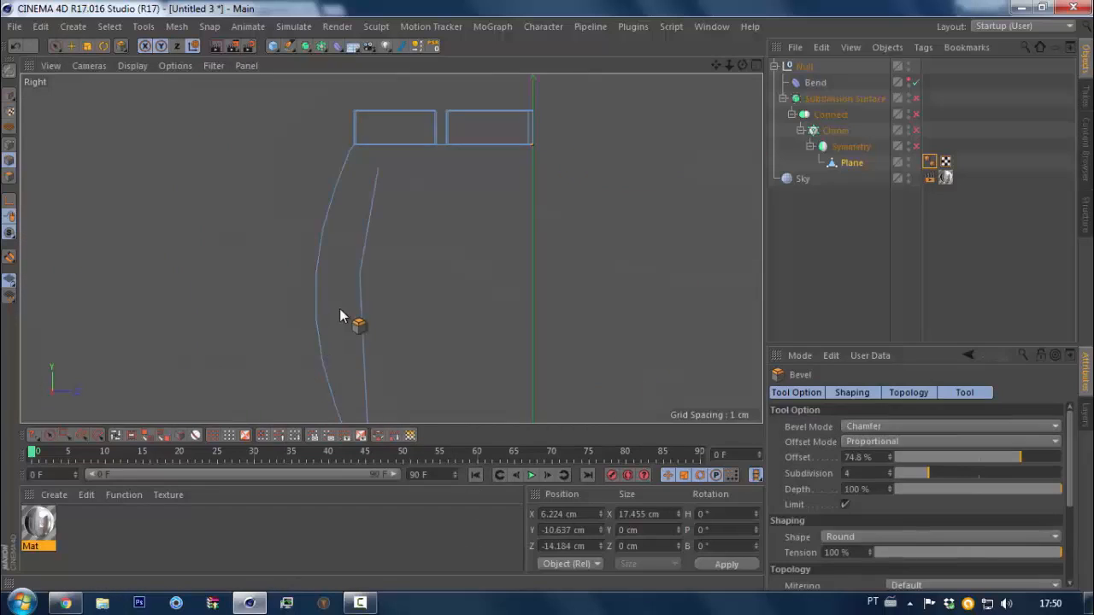
pyautogui.scroll(-4, 339, 310)
pyautogui.moveTo(400, 327); pyautogui.dragTo(465, 327)
pyautogui.middleClick(401, 324)
pyautogui.middleClick(283, 210)
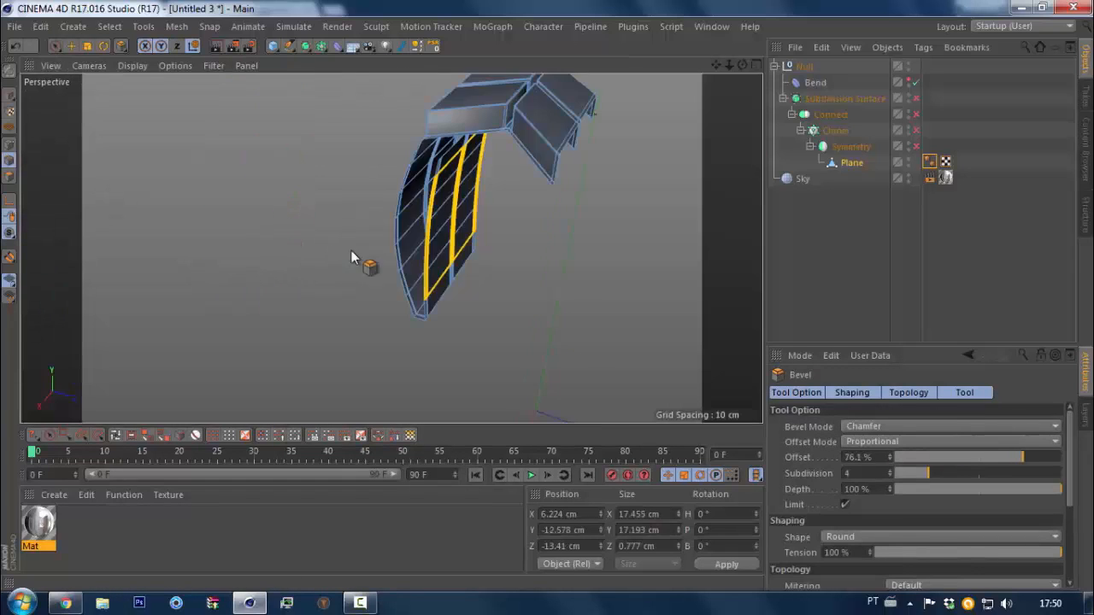
pyautogui.keyDown('alt'); pyautogui.moveTo(352, 251); pyautogui.dragTo(317, 231); pyautogui.keyUp('alt')
pyautogui.keyDown('alt'); pyautogui.moveTo(317, 229); pyautogui.dragTo(338, 238, button='middle'); pyautogui.keyUp('alt')
pyautogui.hotkey('ctrl', 'z')
# Move the inner wall's middle edges outward to about Y -11.991 cm and Z -15.661 cm in the Right view
pyautogui.press('e')
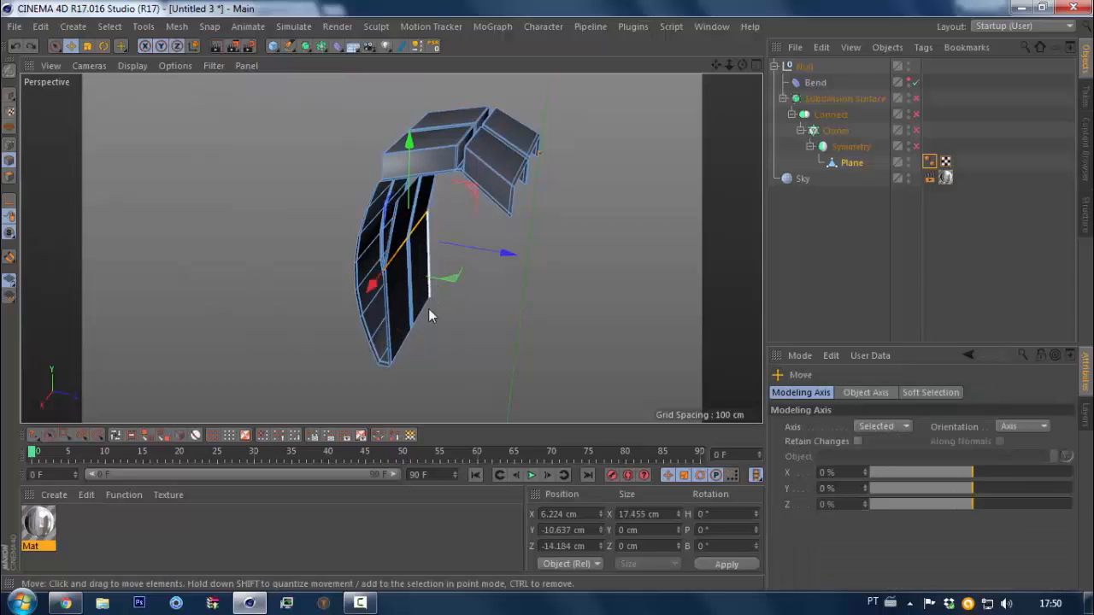
pyautogui.middleClick(493, 267)
pyautogui.middleClick(261, 392)
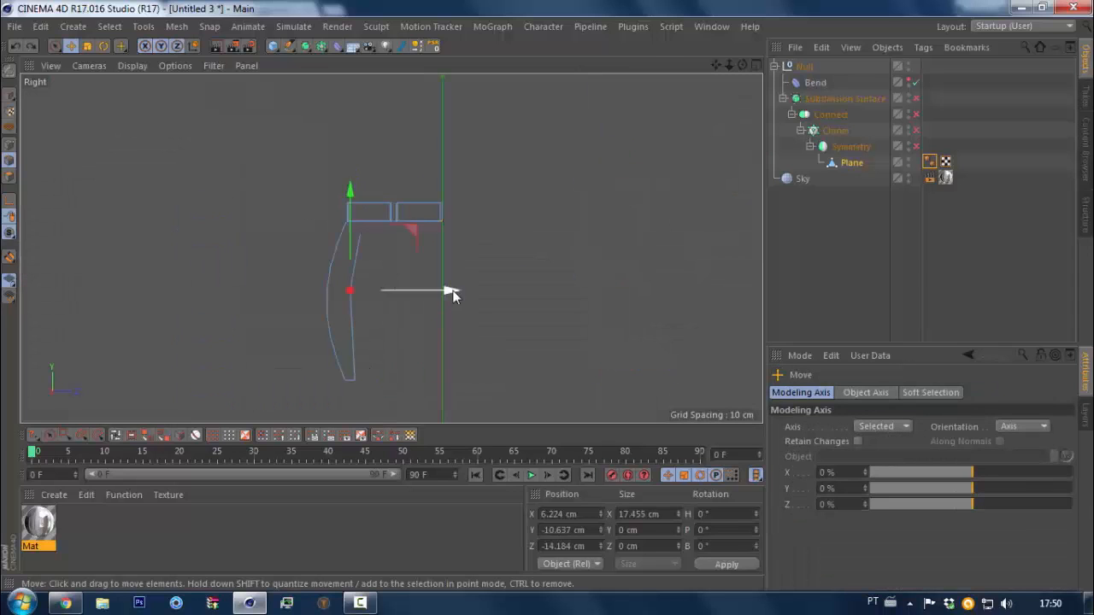
pyautogui.moveTo(451, 294); pyautogui.dragTo(442, 293)
pyautogui.moveTo(403, 226); pyautogui.dragTo(402, 234)
pyautogui.middleClick(384, 264)
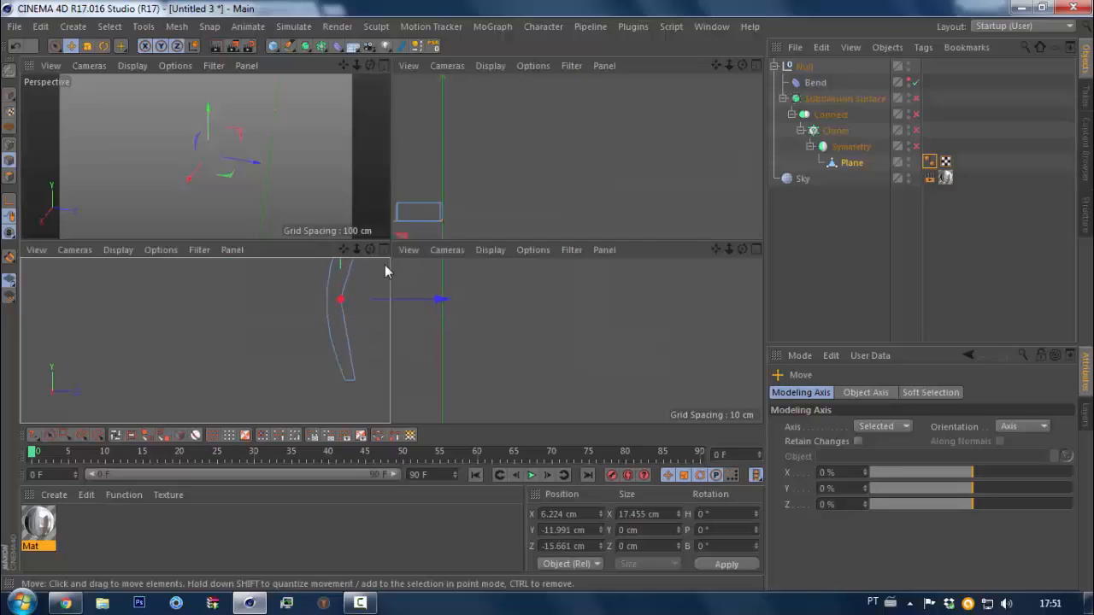
# Bevel the inner wall's middle edges with 4 subdivisions at about 75.73% offset
pyautogui.middleClick(257, 157)
pyautogui.keyDown('alt'); pyautogui.moveTo(342, 192); pyautogui.dragTo(514, 301); pyautogui.keyUp('alt')
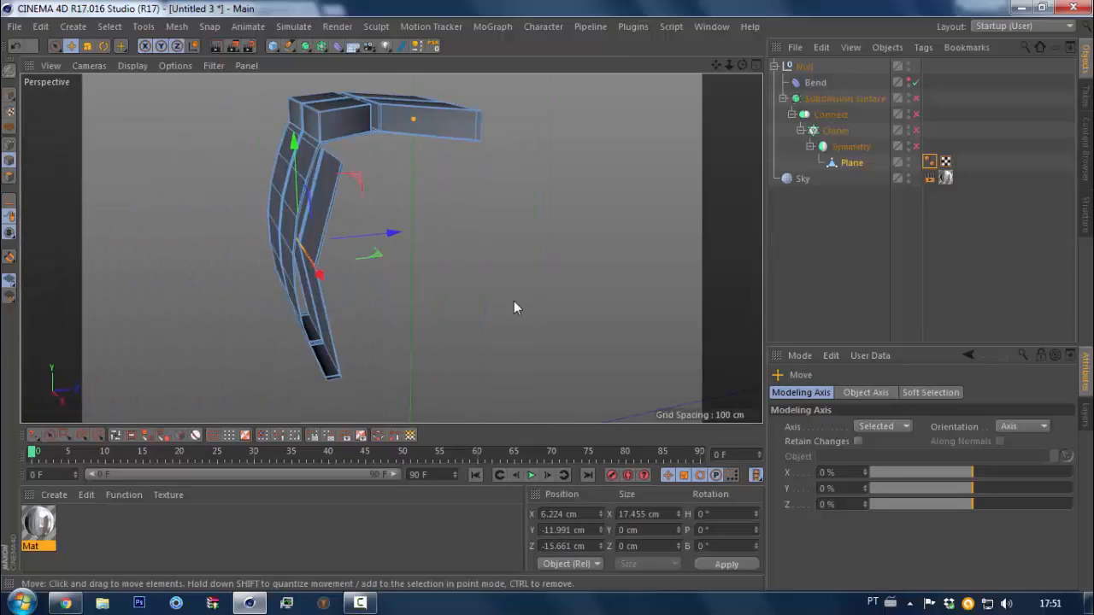
pyautogui.rightClick(514, 300)
pyautogui.click(569, 388)
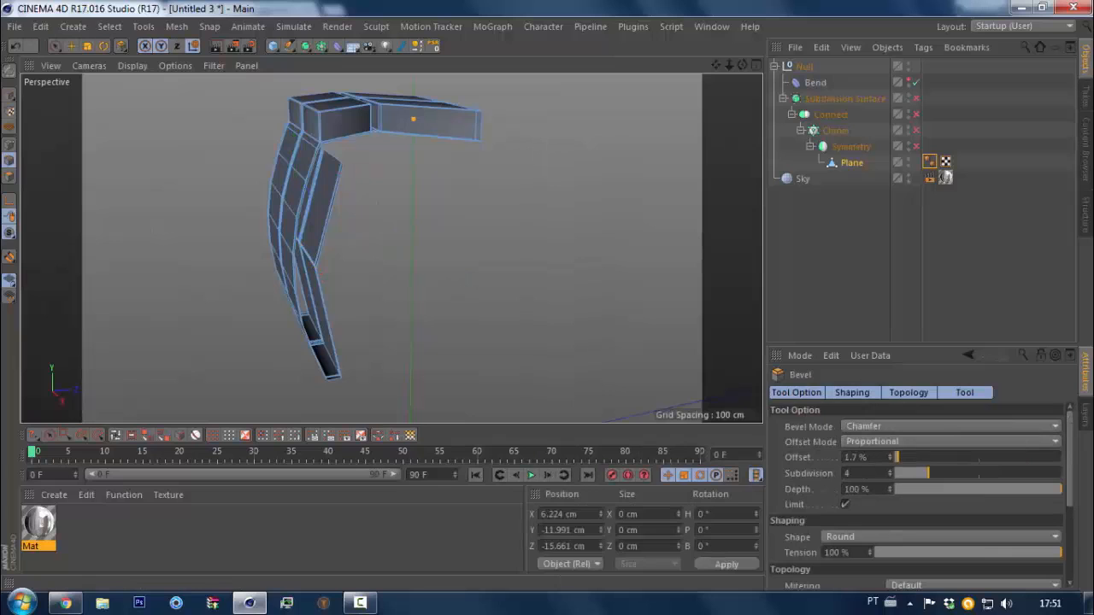
pyautogui.moveTo(442, 264); pyautogui.dragTo(605, 263)
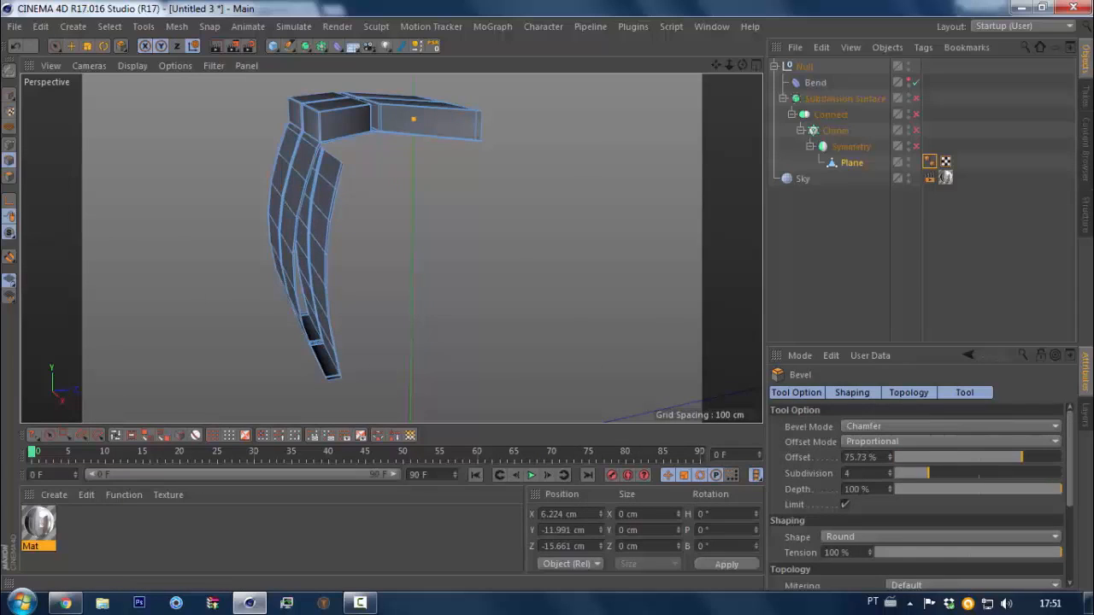
# Extrude the inner wall's top edges under the tread block toward the symmetry plane, to about Z -2.037 cm
pyautogui.click(332, 161)
pyautogui.press('e')
pyautogui.moveTo(392, 147); pyautogui.dragTo(454, 145)
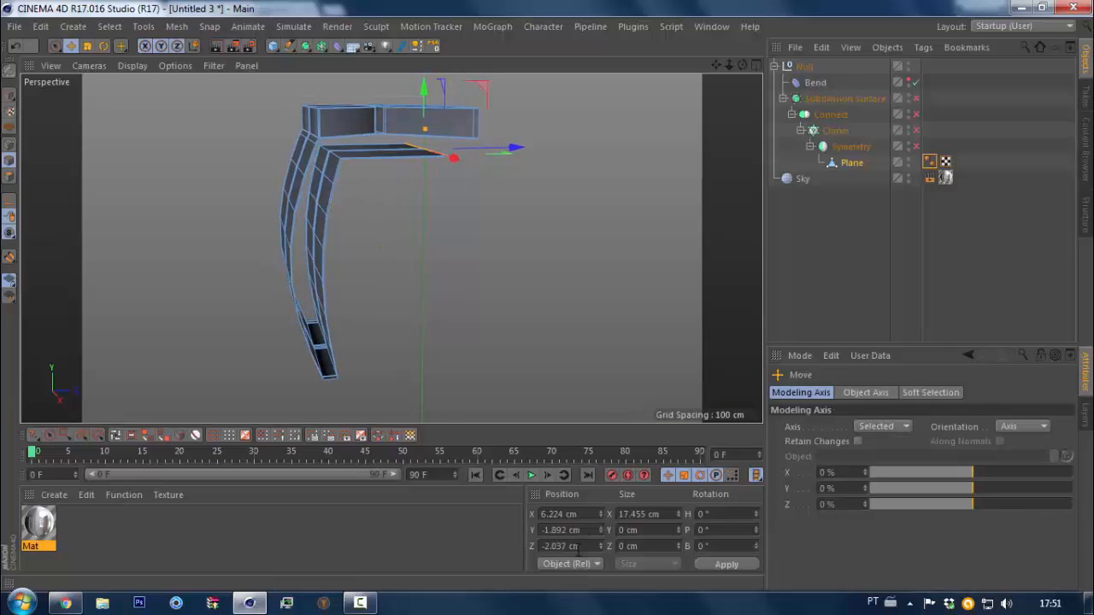
# Set the extruded edges' Z position to 0 cm and re-enable the Symmetry, Cloner and Connect objects
pyautogui.write('0')
pyautogui.press('Return')
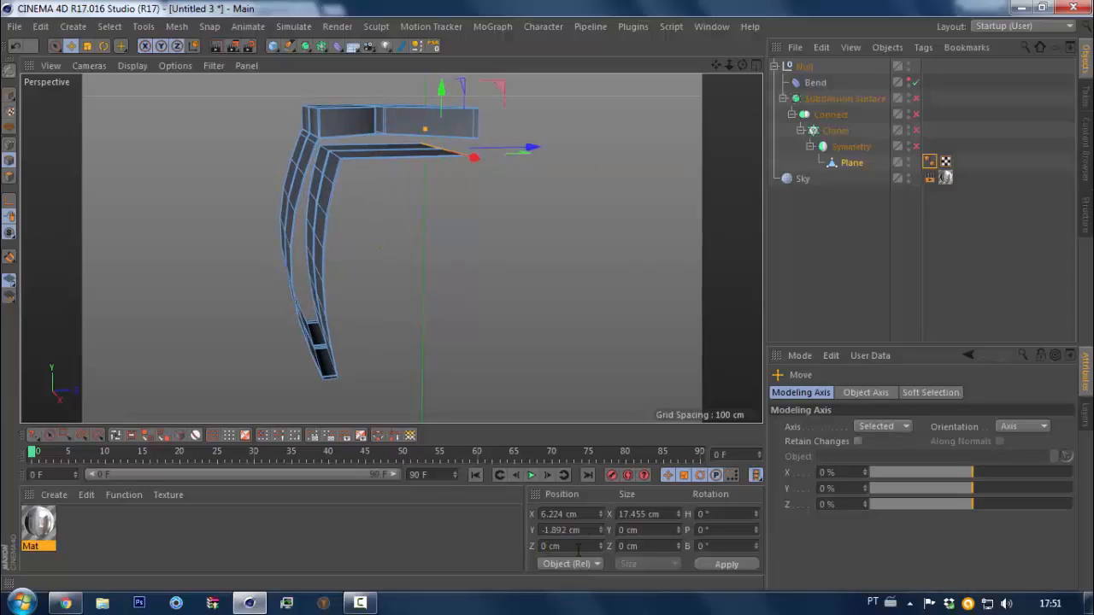
pyautogui.click(916, 146)
pyautogui.click(916, 130)
pyautogui.click(916, 114)
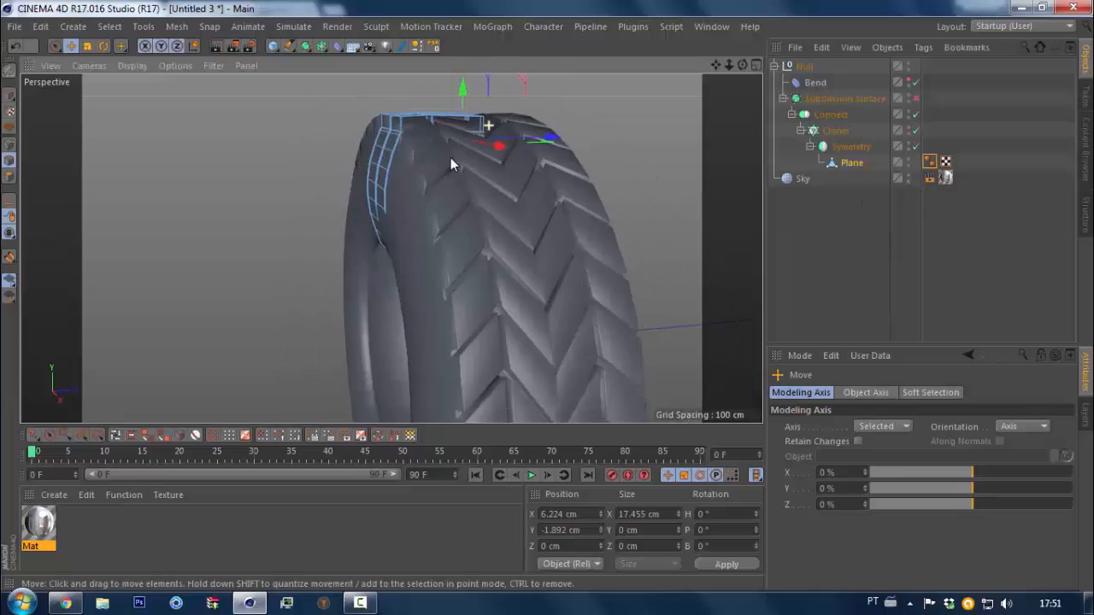
# Turn the Subdivision Surface back on and inspect the smoothed tire's tread, sidewall and inner opening
pyautogui.keyDown('alt'); pyautogui.moveTo(451, 159); pyautogui.dragTo(508, 192); pyautogui.keyUp('alt')
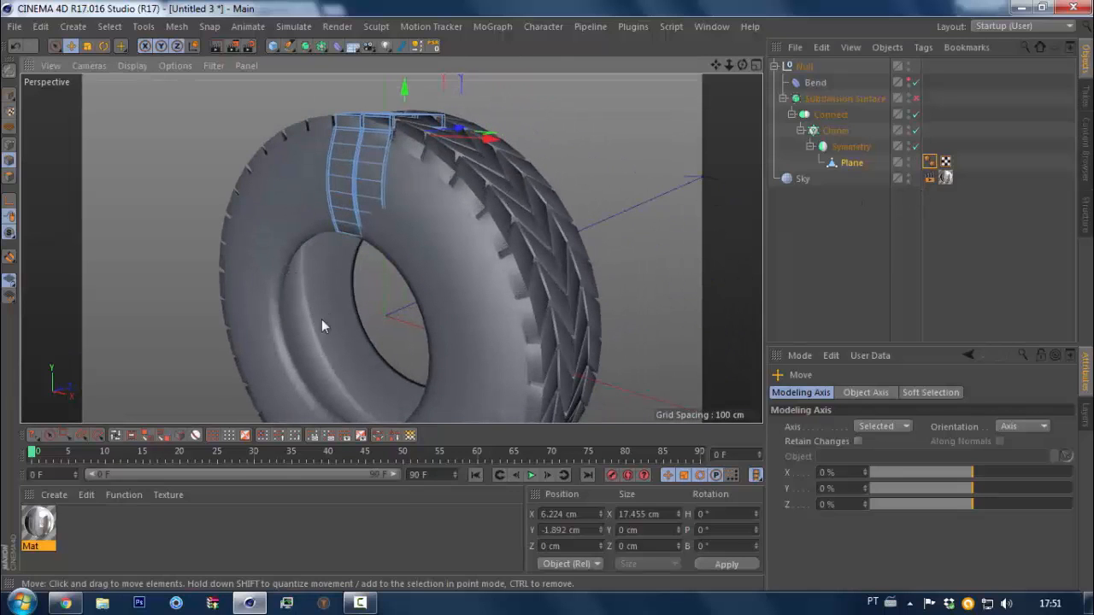
pyautogui.keyDown('alt'); pyautogui.moveTo(347, 305); pyautogui.dragTo(273, 304); pyautogui.keyUp('alt')
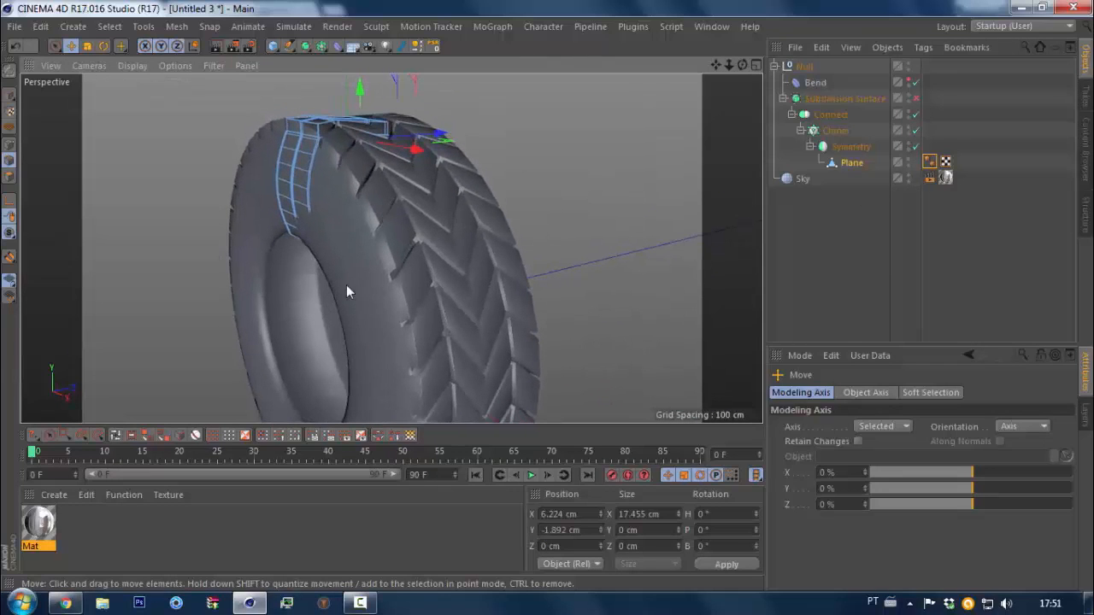
pyautogui.click(916, 98)
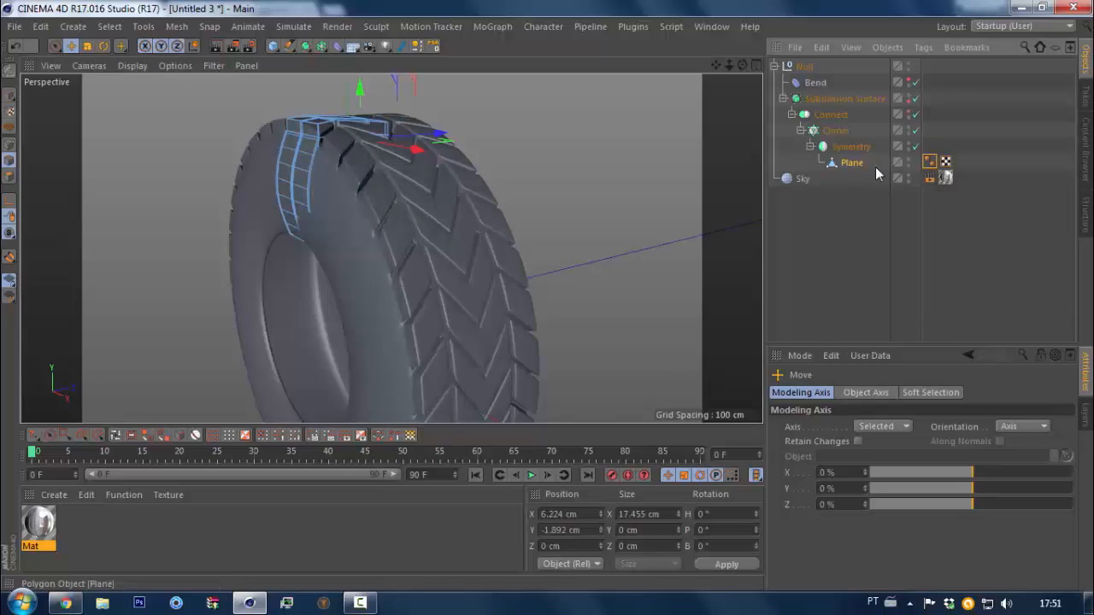
pyautogui.click(845, 220)
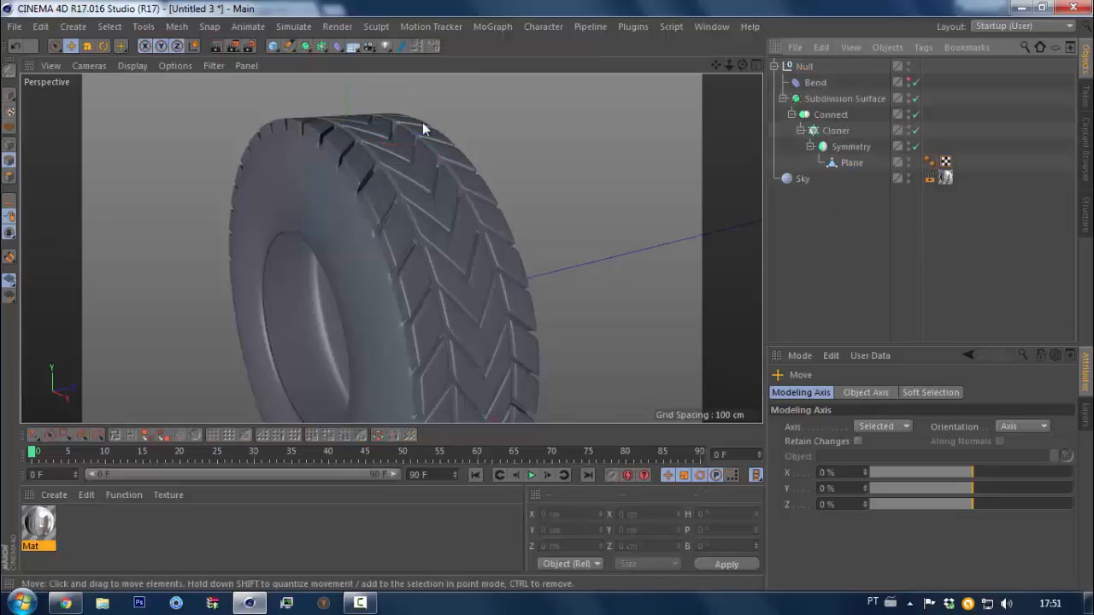
pyautogui.scroll(-5, 406, 193)
pyautogui.keyDown('alt'); pyautogui.moveTo(405, 194); pyautogui.dragTo(305, 213); pyautogui.keyUp('alt')
pyautogui.keyDown('alt'); pyautogui.moveTo(305, 213); pyautogui.dragTo(373, 165, button='right'); pyautogui.keyUp('alt')
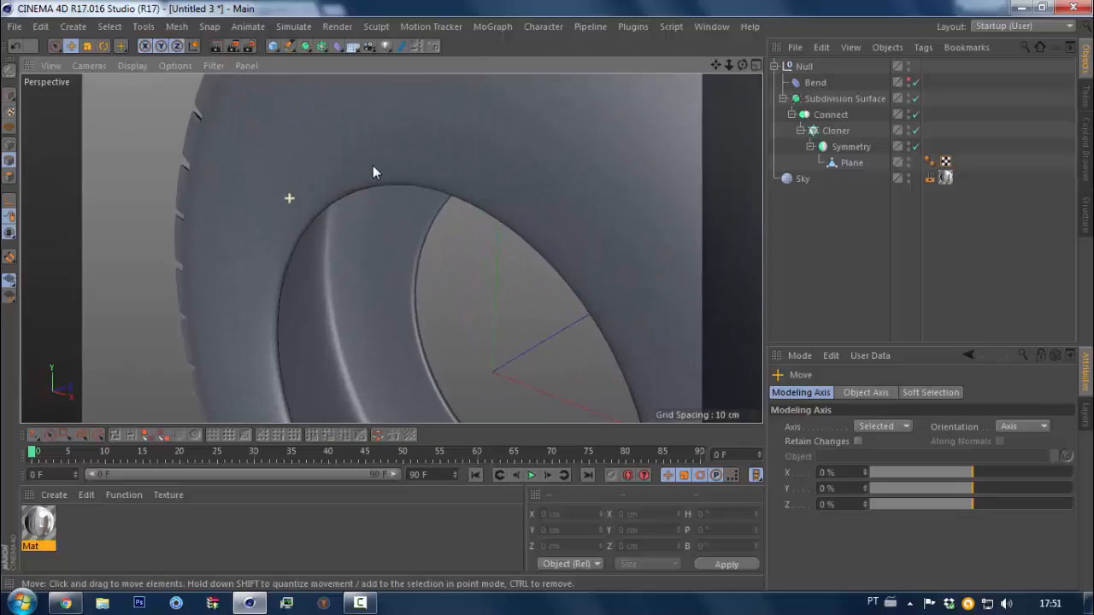
# Select the Plane's lowest inner rim edges and move them down to about Y -25.744 cm
pyautogui.click(841, 163)
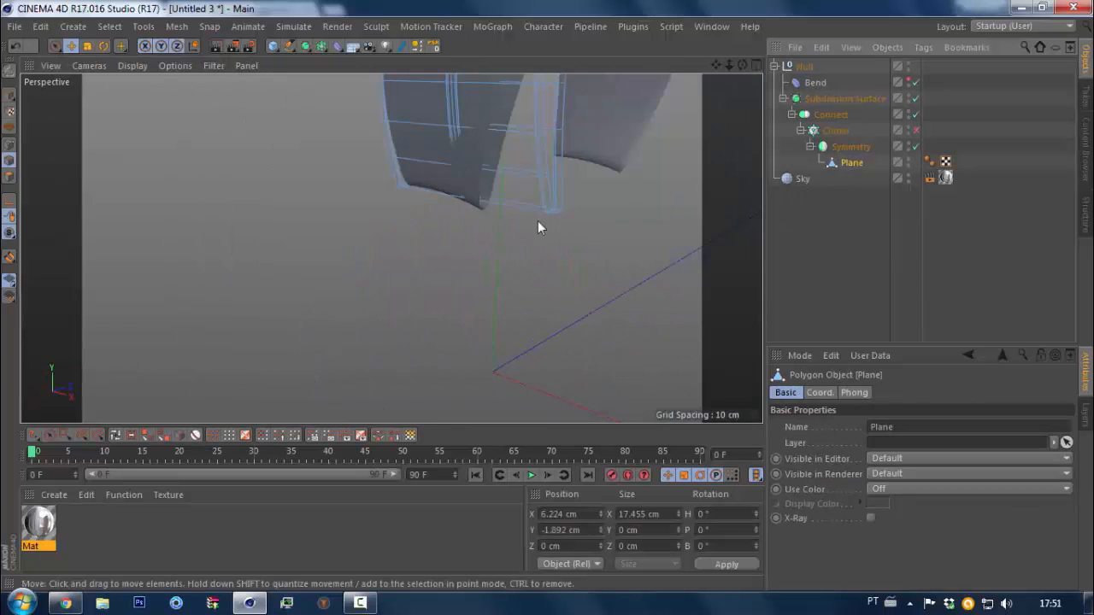
pyautogui.moveTo(518, 207)
pyautogui.keyDown('alt'); pyautogui.mouseDown()
pyautogui.moveTo(356, 200)
pyautogui.moveTo(505, 205)
pyautogui.mouseUp(); pyautogui.keyUp('alt')
pyautogui.click(509, 218)
pyautogui.scroll(-5, 547, 212)
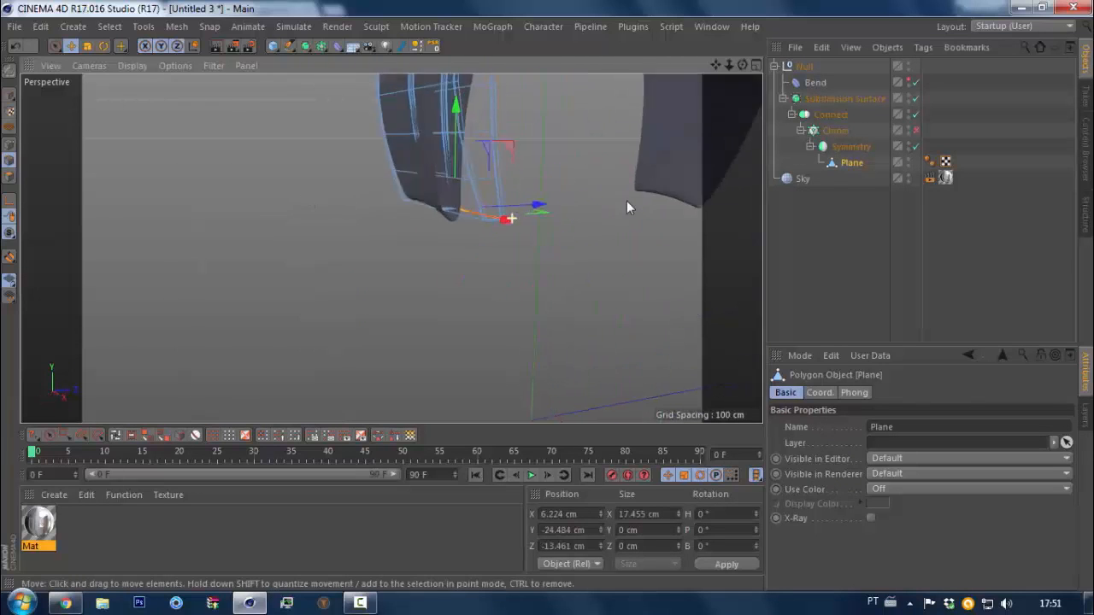
pyautogui.press('q')
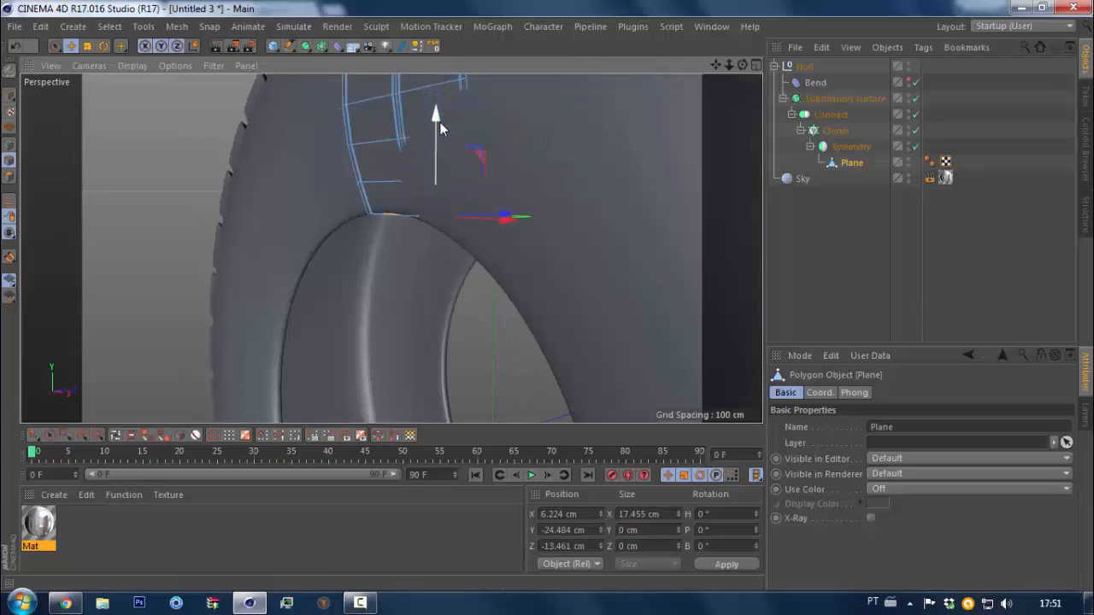
pyautogui.moveTo(438, 118)
pyautogui.mouseDown()
pyautogui.moveTo(443, 134)
pyautogui.moveTo(443, 125)
pyautogui.mouseUp()
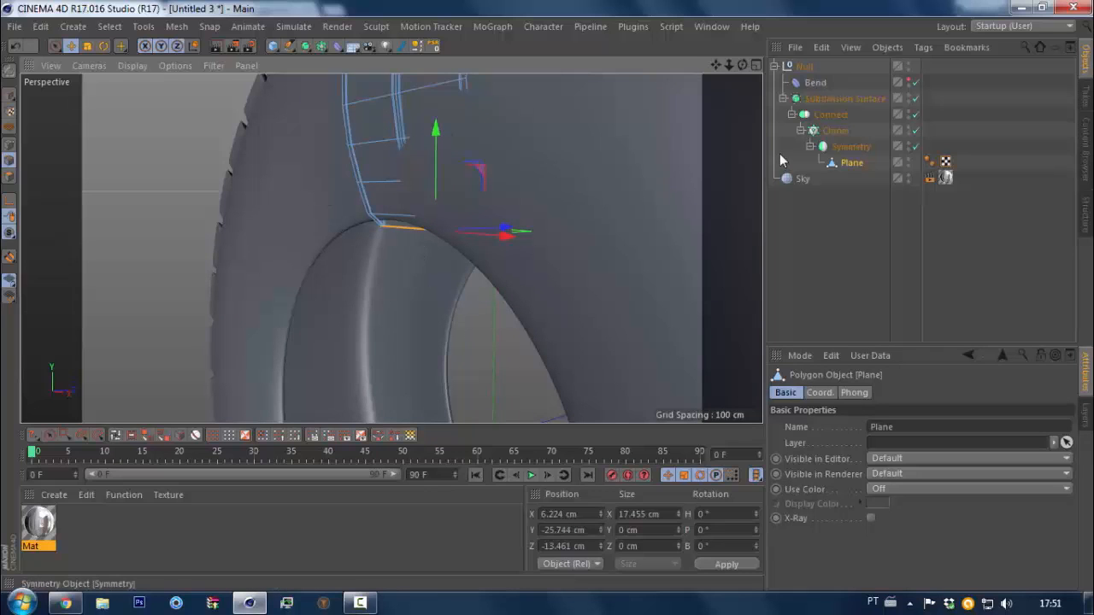
# Bevel the lowered inner rim edges with 1 subdivision at about 5.5% offset
pyautogui.rightClick(542, 269)
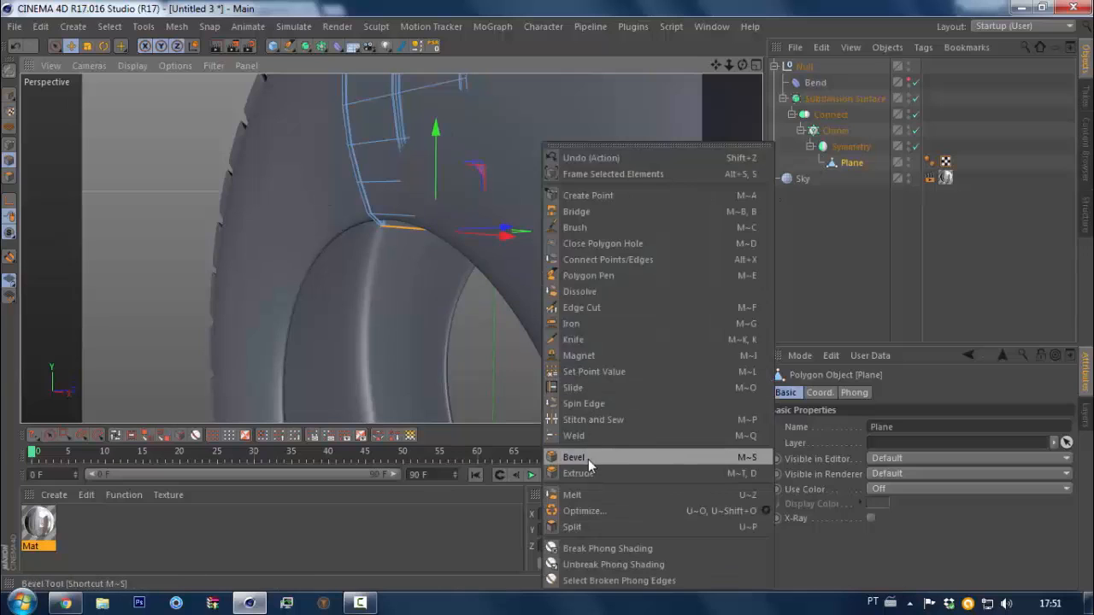
pyautogui.click(564, 454)
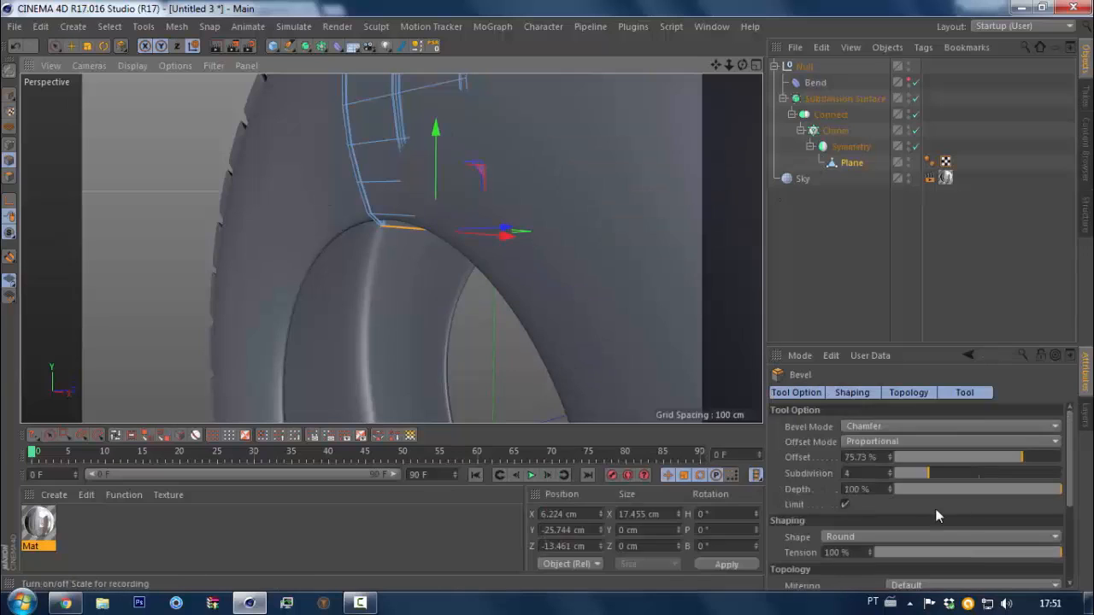
pyautogui.click(888, 470)
pyautogui.click(890, 476)
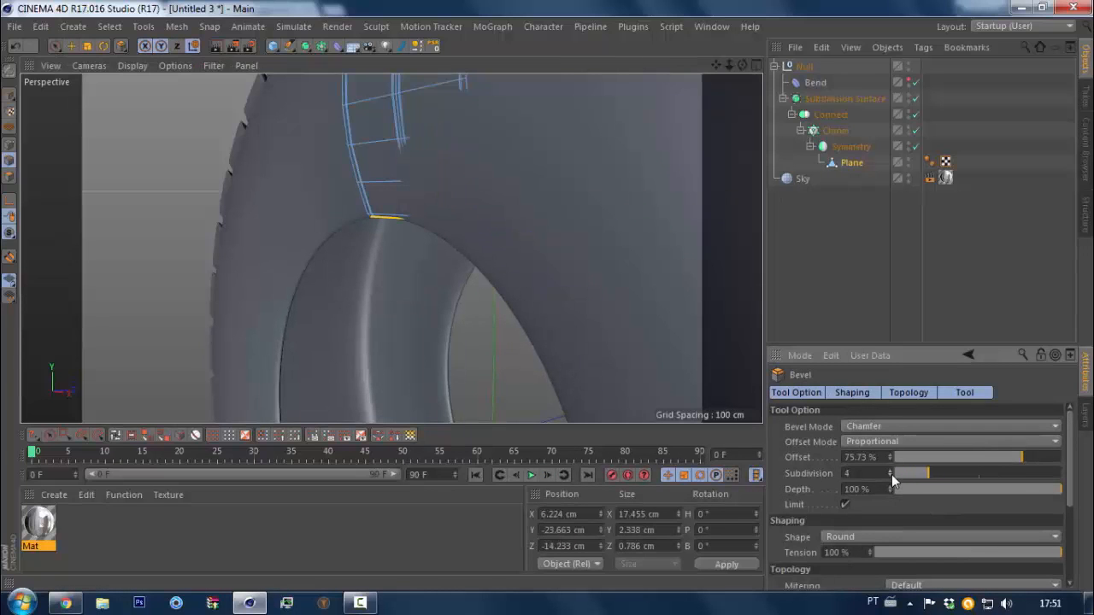
pyautogui.click(890, 476)
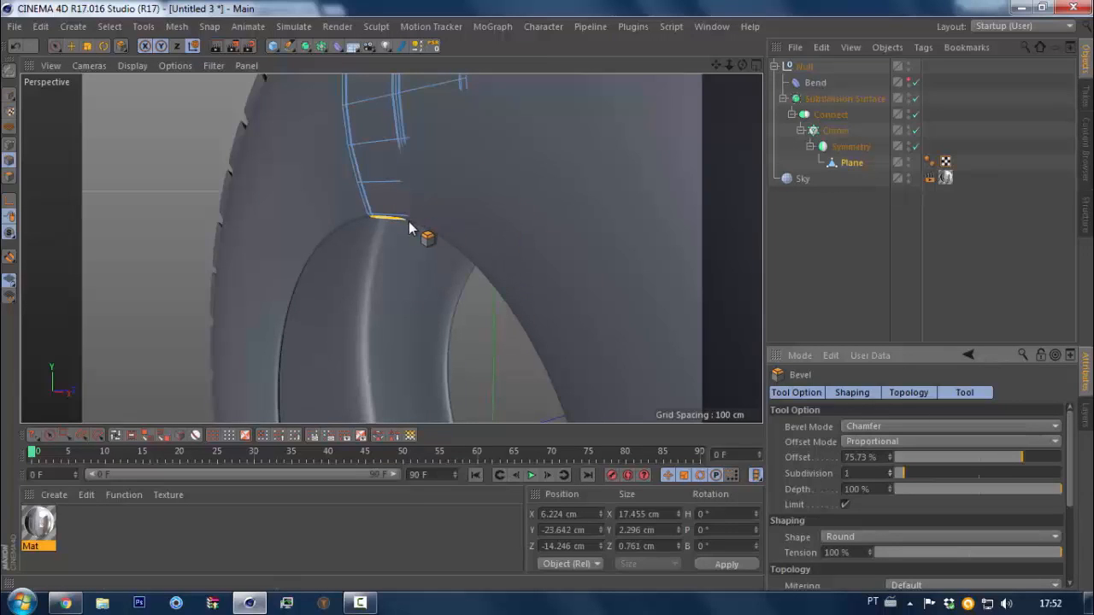
pyautogui.click(916, 130)
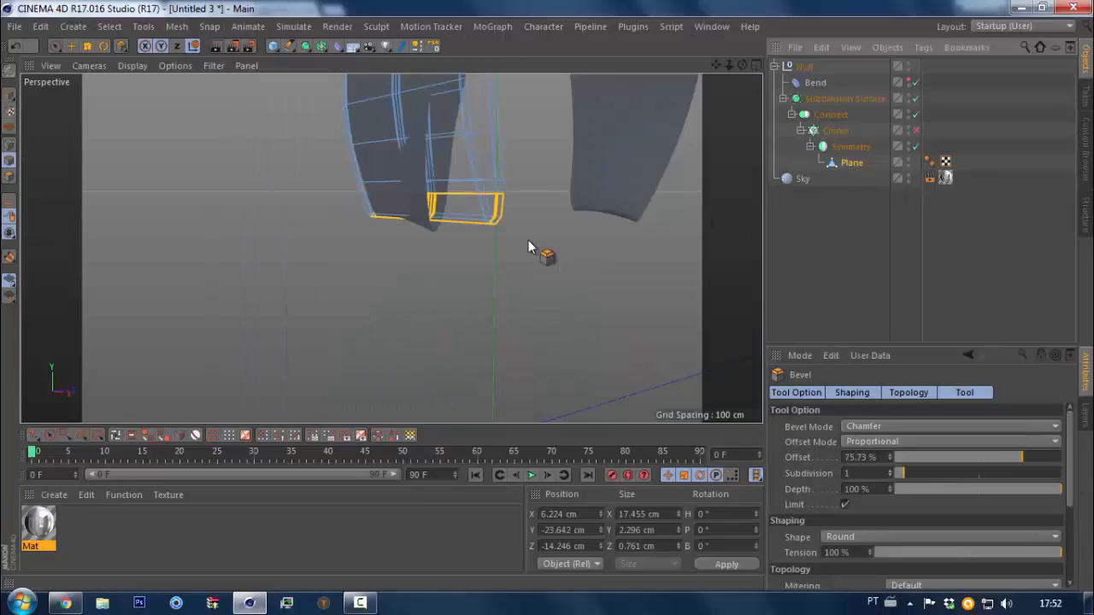
pyautogui.moveTo(504, 241); pyautogui.dragTo(511, 260)
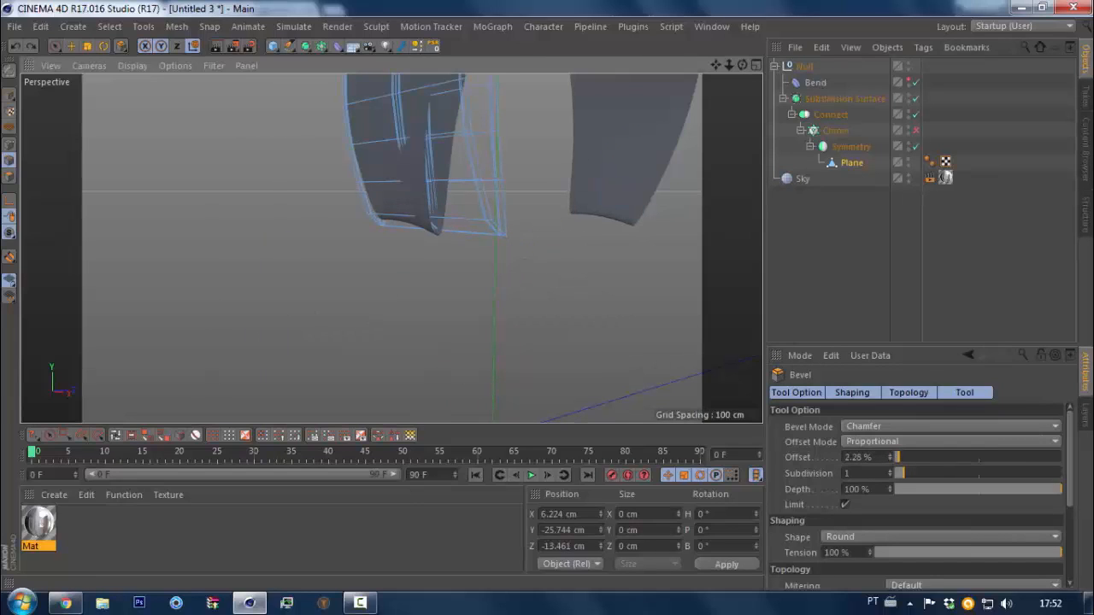
pyautogui.moveTo(484, 254); pyautogui.dragTo(484, 255)
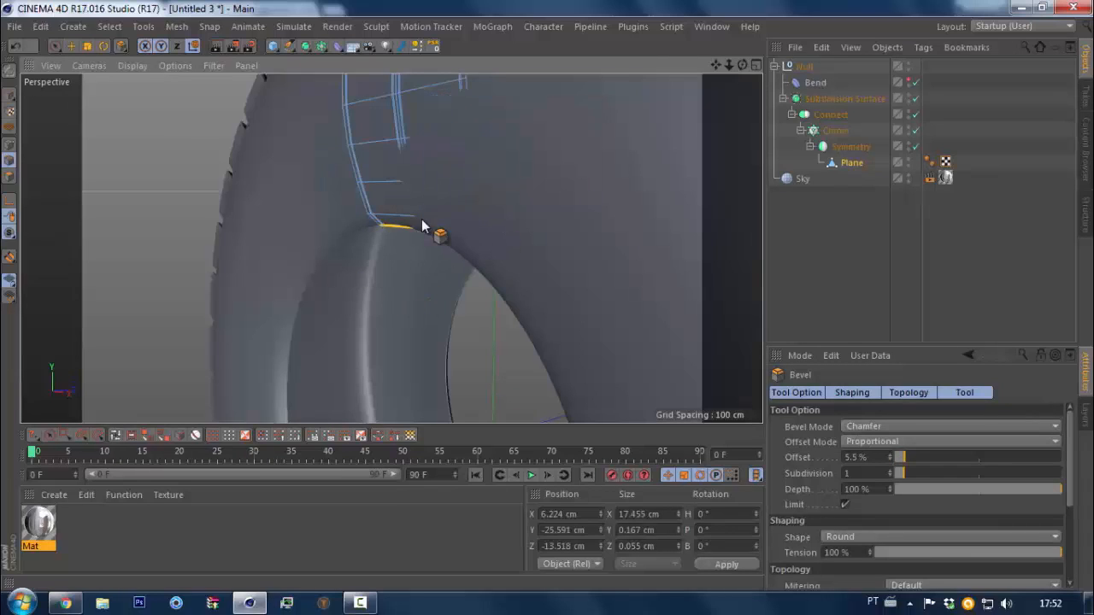
# Bevel the sidewall's outer edges just above the rim with 1 subdivision at about 22.53% offset, and inspect the rim with Symmetry toggled off and on
pyautogui.moveTo(421, 227); pyautogui.dragTo(384, 299)
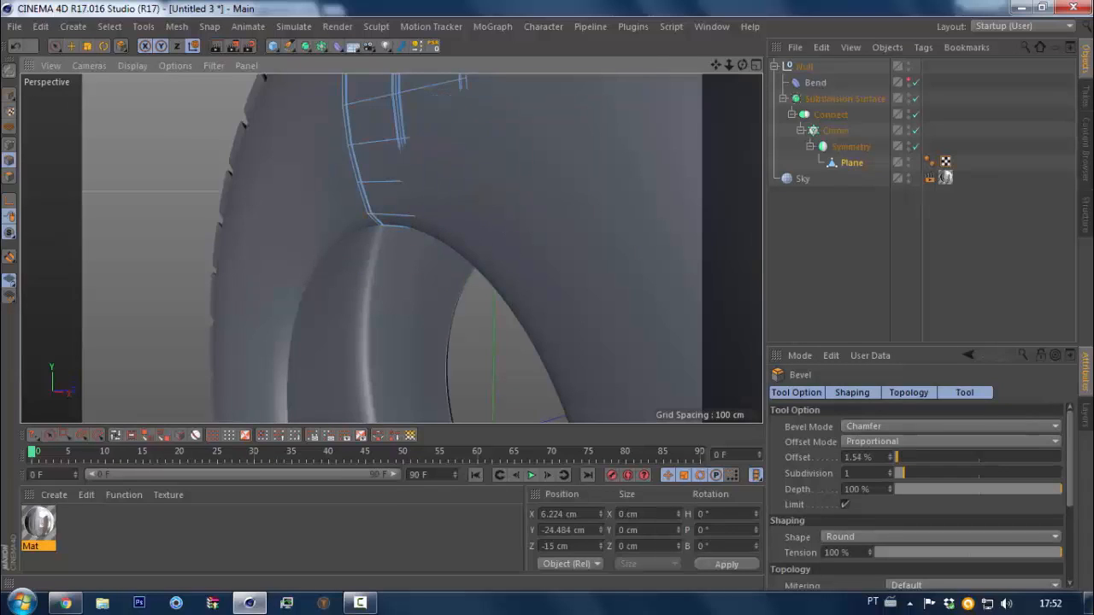
pyautogui.moveTo(384, 298); pyautogui.dragTo(398, 298)
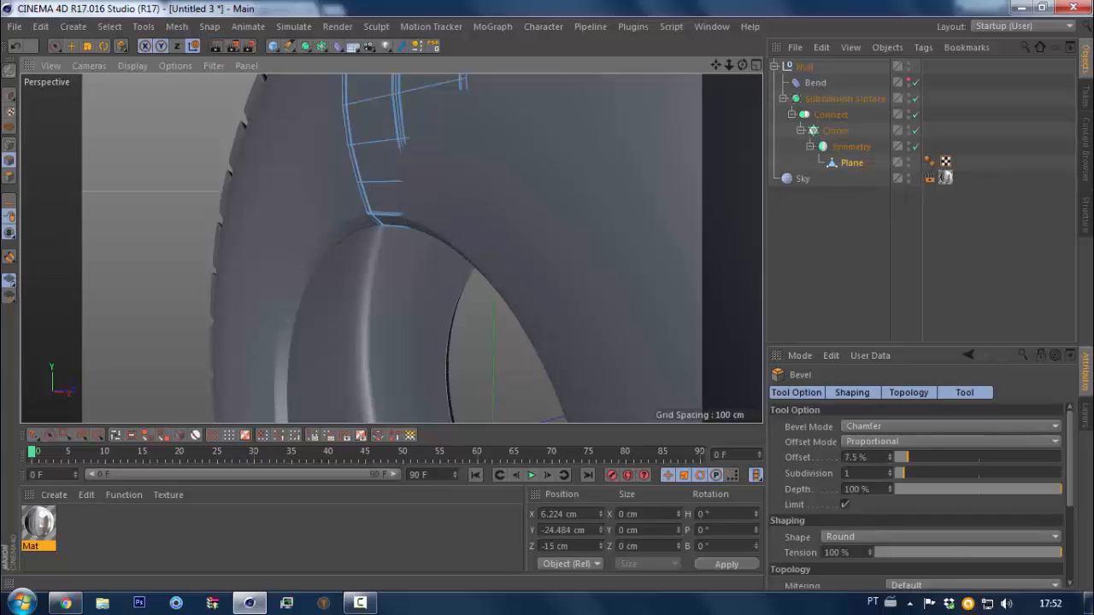
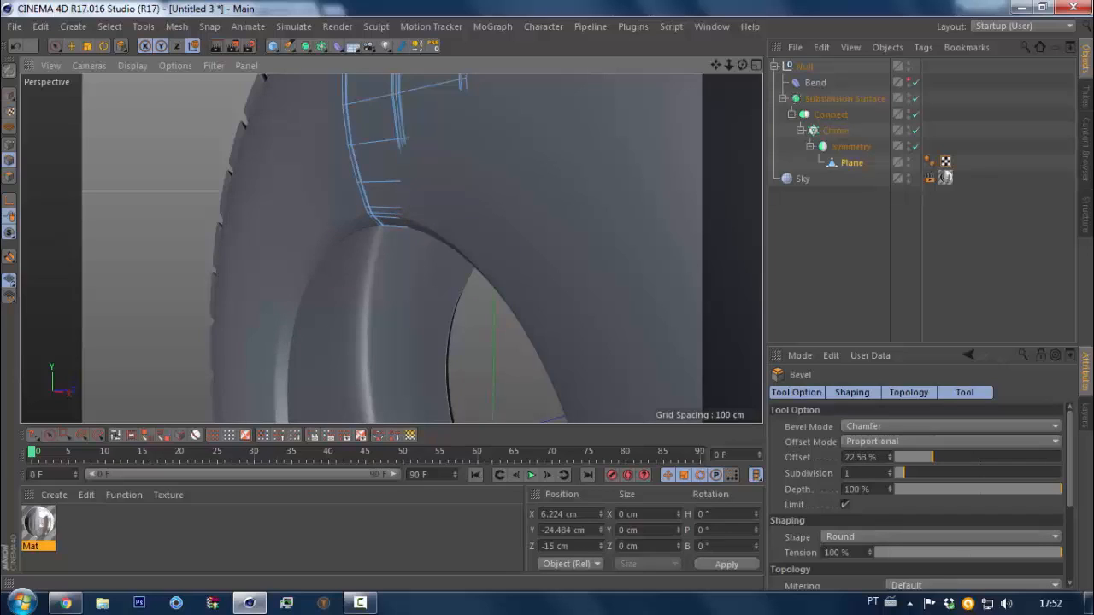
pyautogui.keyDown('alt'); pyautogui.moveTo(376, 220); pyautogui.dragTo(222, 177); pyautogui.keyUp('alt')
pyautogui.click(915, 146)
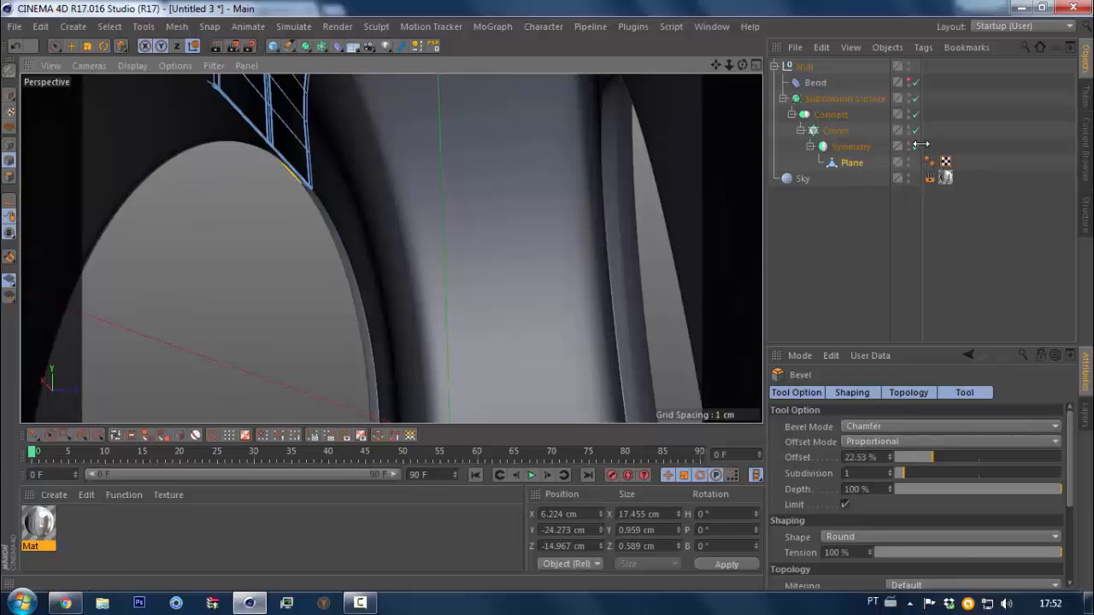
pyautogui.keyDown('alt'); pyautogui.moveTo(312, 177); pyautogui.dragTo(355, 246); pyautogui.keyUp('alt')
pyautogui.click(916, 132)
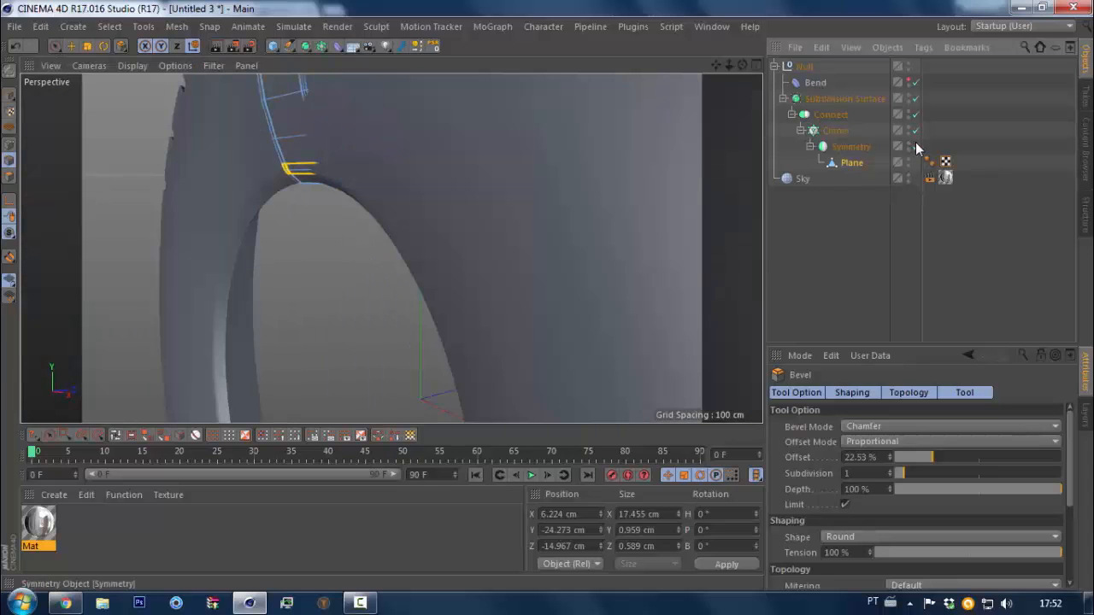
pyautogui.click(916, 146)
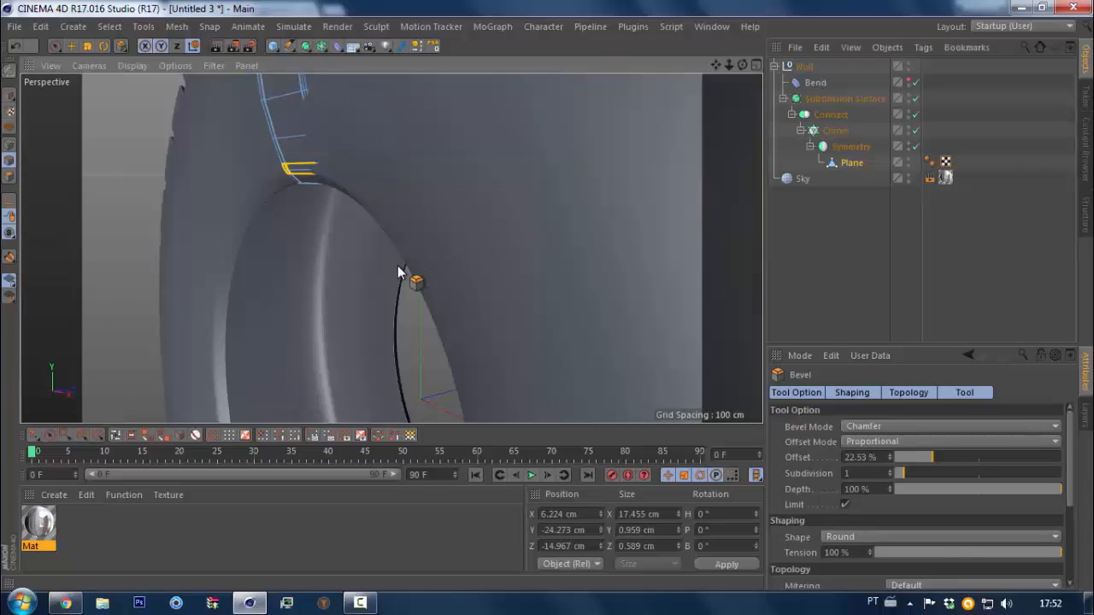
pyautogui.scroll(-5, 398, 265)
pyautogui.keyDown('alt'); pyautogui.moveTo(439, 199); pyautogui.dragTo(450, 230); pyautogui.keyUp('alt')
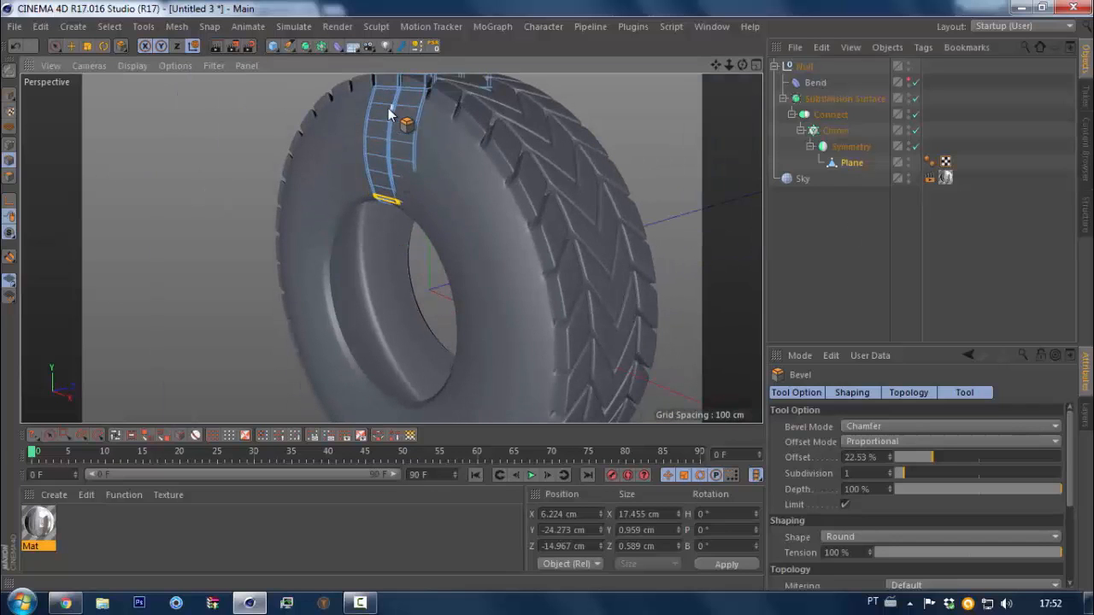
# Bevel two upper and one lower horizontal edge rows on the outer sidewall with 2 subdivisions at about 22.53% offset
pyautogui.moveTo(402, 115)
pyautogui.keyDown('alt'); pyautogui.mouseDown()
pyautogui.moveTo(431, 107)
pyautogui.moveTo(412, 115)
pyautogui.moveTo(337, 213)
pyautogui.mouseUp(); pyautogui.keyUp('alt')
pyautogui.scroll(3, 411, 115)
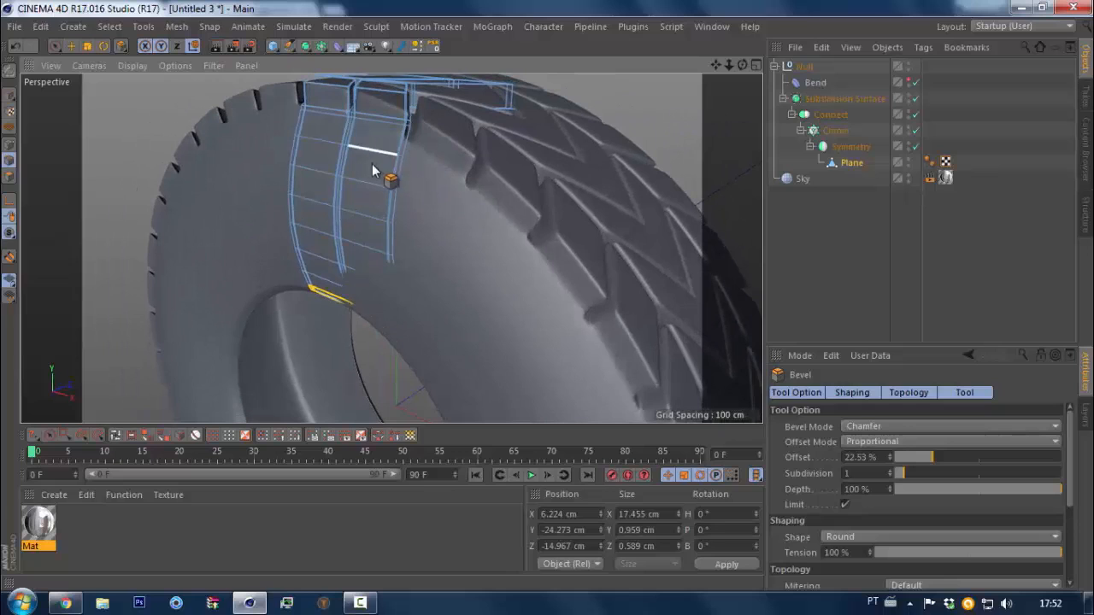
pyautogui.click(372, 157)
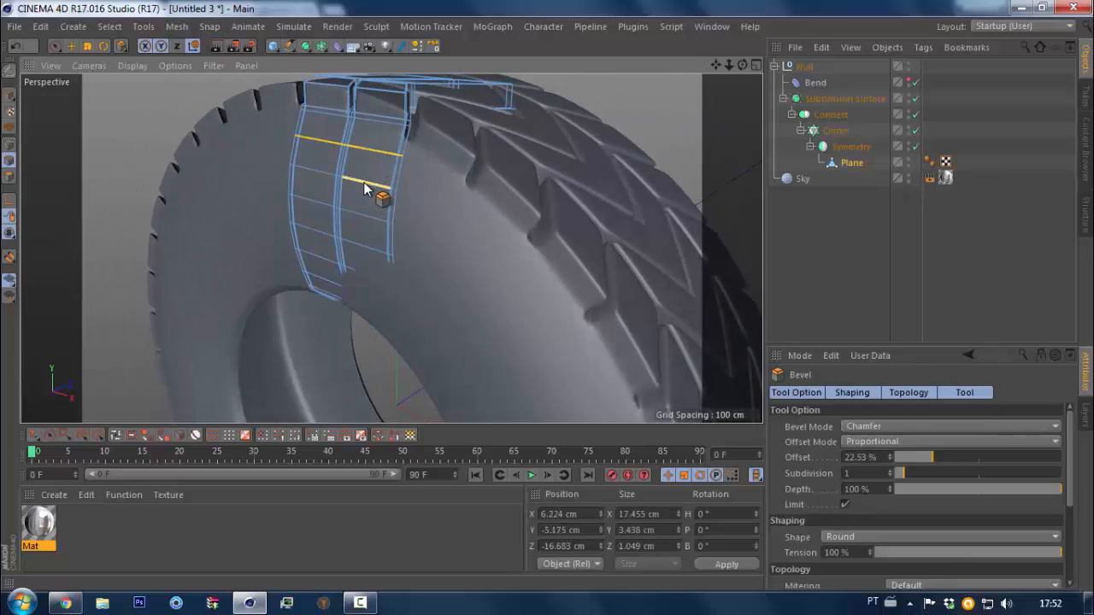
pyautogui.keyDown('shift'); pyautogui.click(389, 186); pyautogui.keyUp('shift')
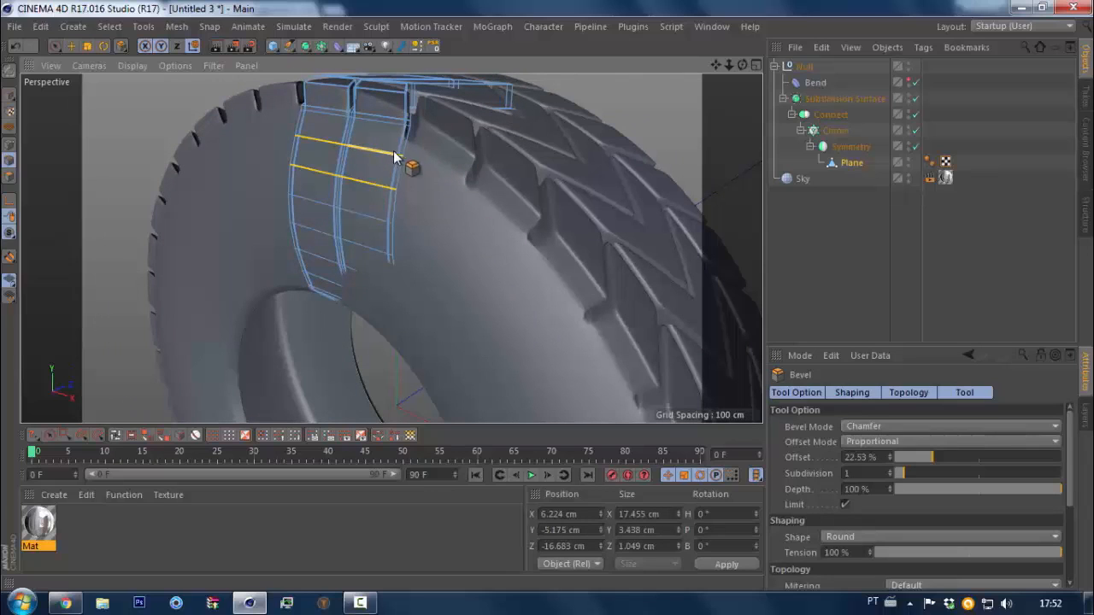
pyautogui.keyDown('shift'); pyautogui.click(318, 260); pyautogui.keyUp('shift')
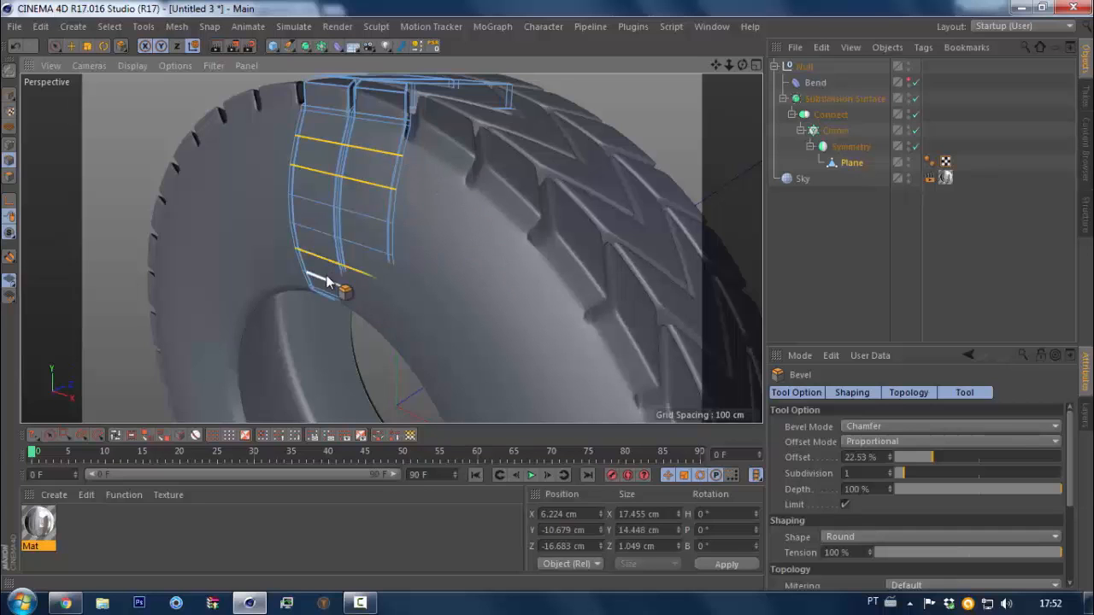
pyautogui.scroll(5, 387, 150)
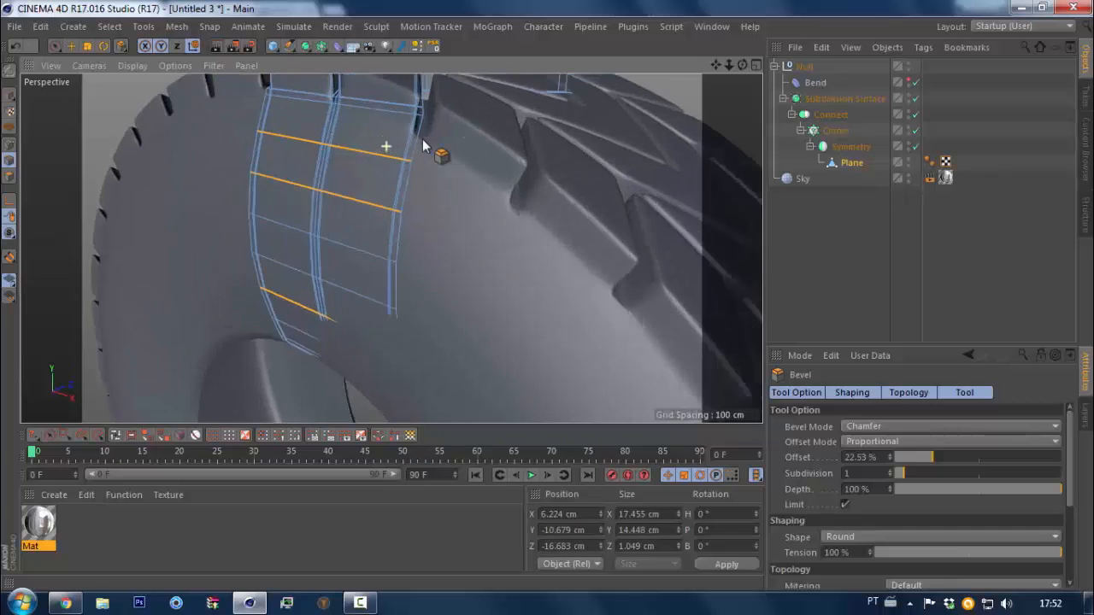
pyautogui.click(889, 475)
pyautogui.click(458, 203)
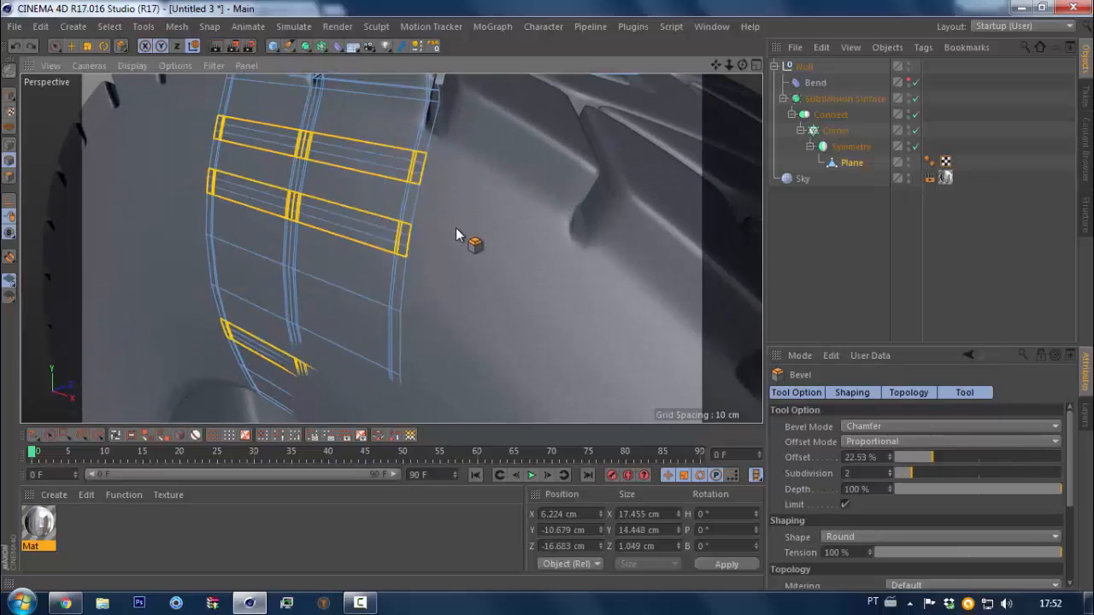
pyautogui.hotkey('ctrl', 'z')
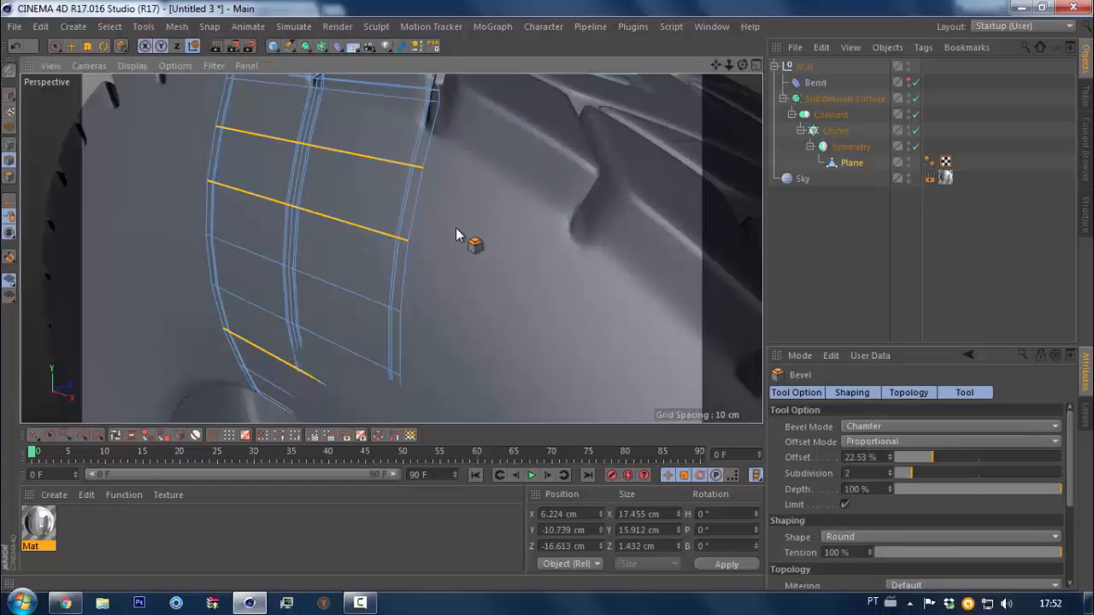
pyautogui.click(437, 271)
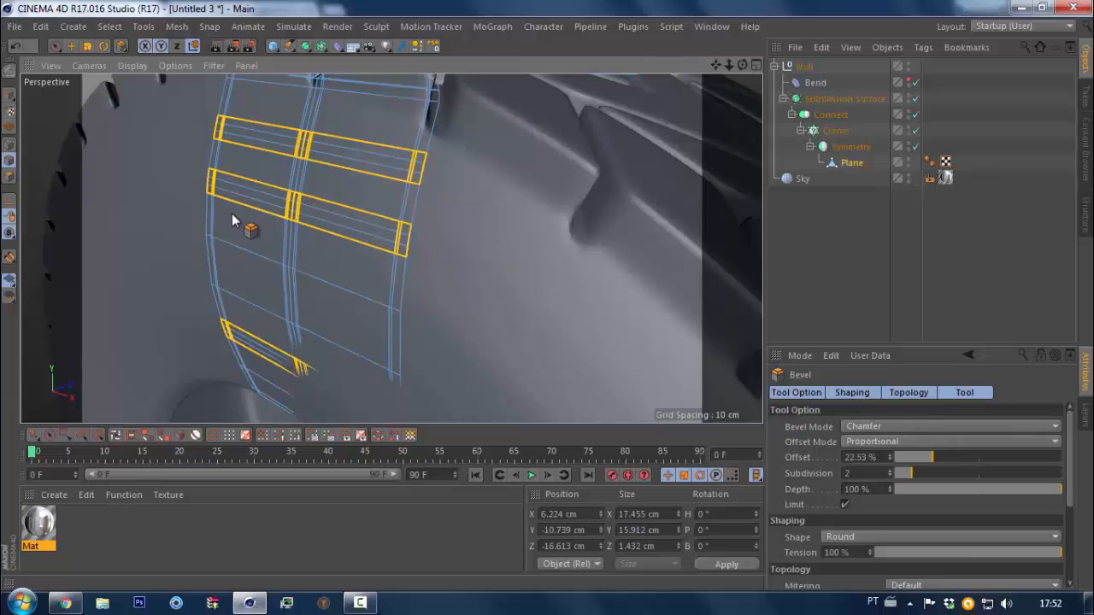
# Switch to polygon editing and select only the middle polygon row of the uppermost beveled band on the outer sidewall
pyautogui.click(10, 177)
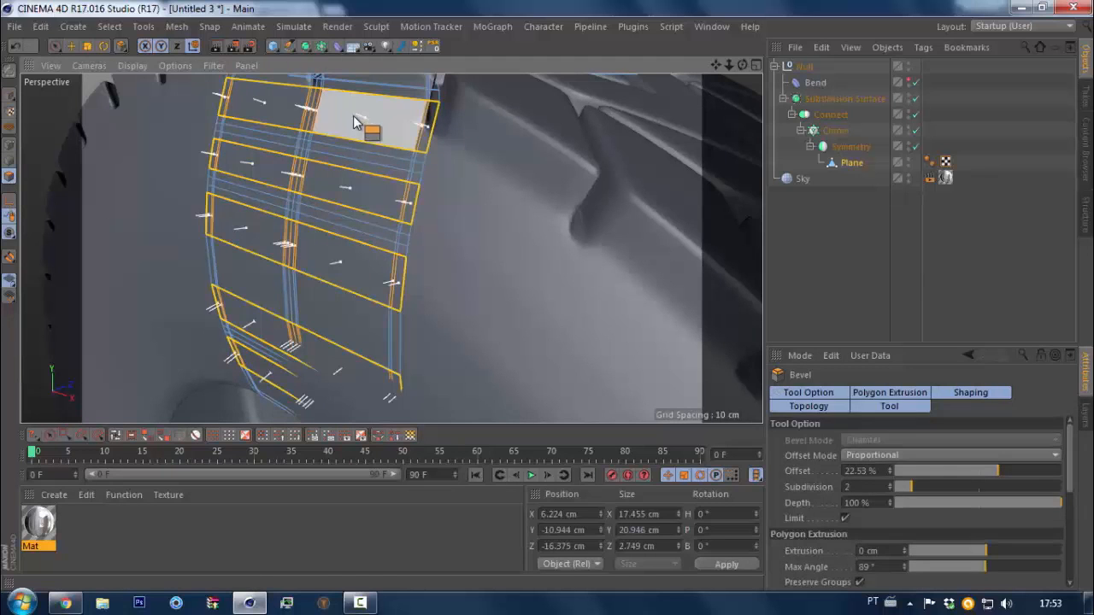
pyautogui.press('e')
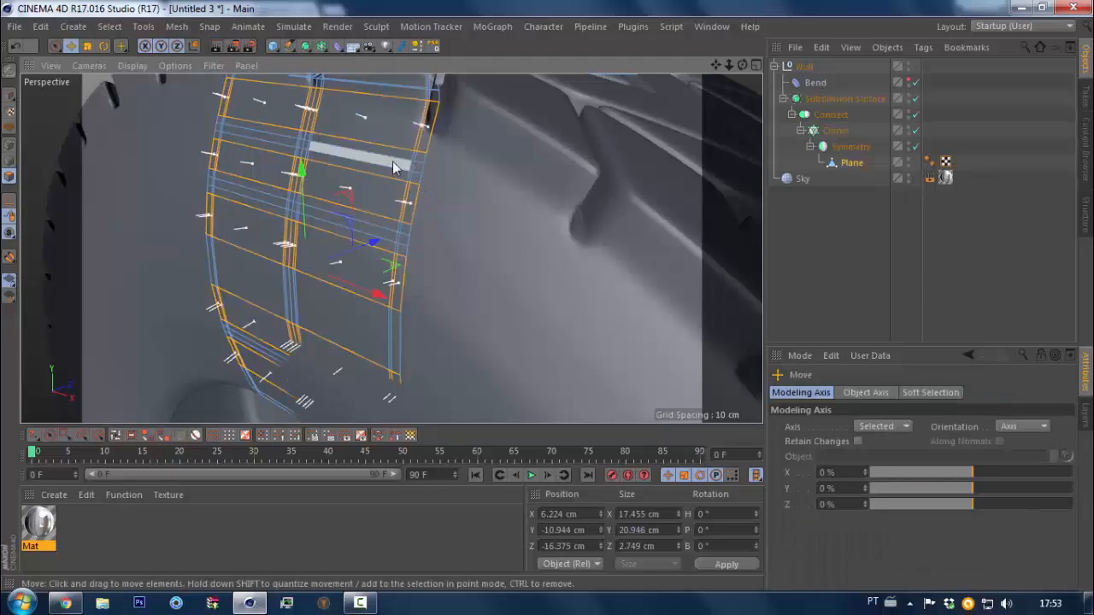
pyautogui.scroll(3, 418, 170)
pyautogui.press('9')
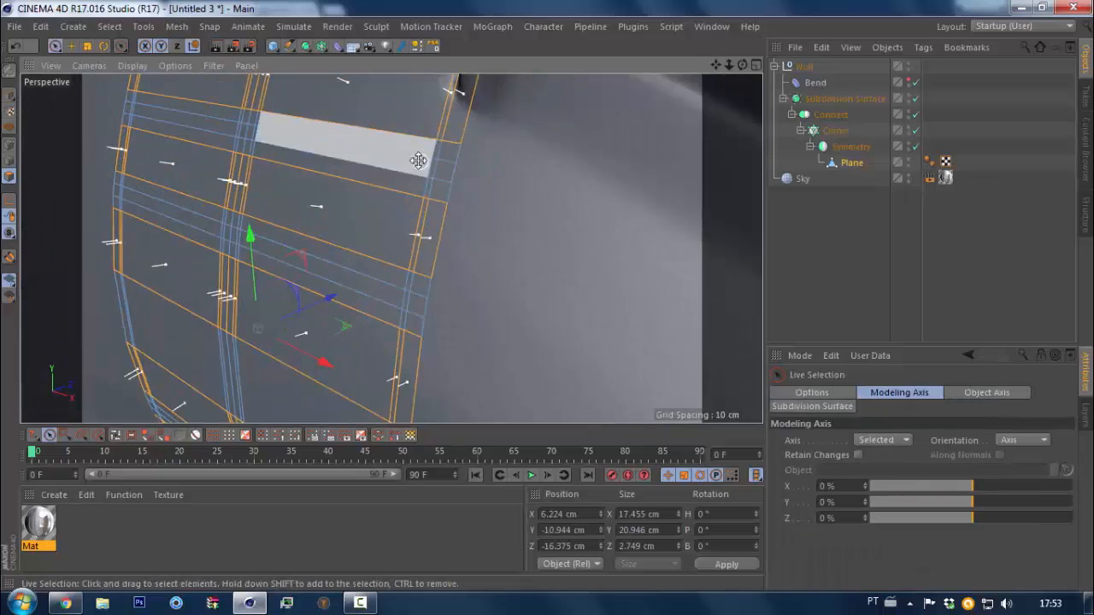
pyautogui.click(397, 162)
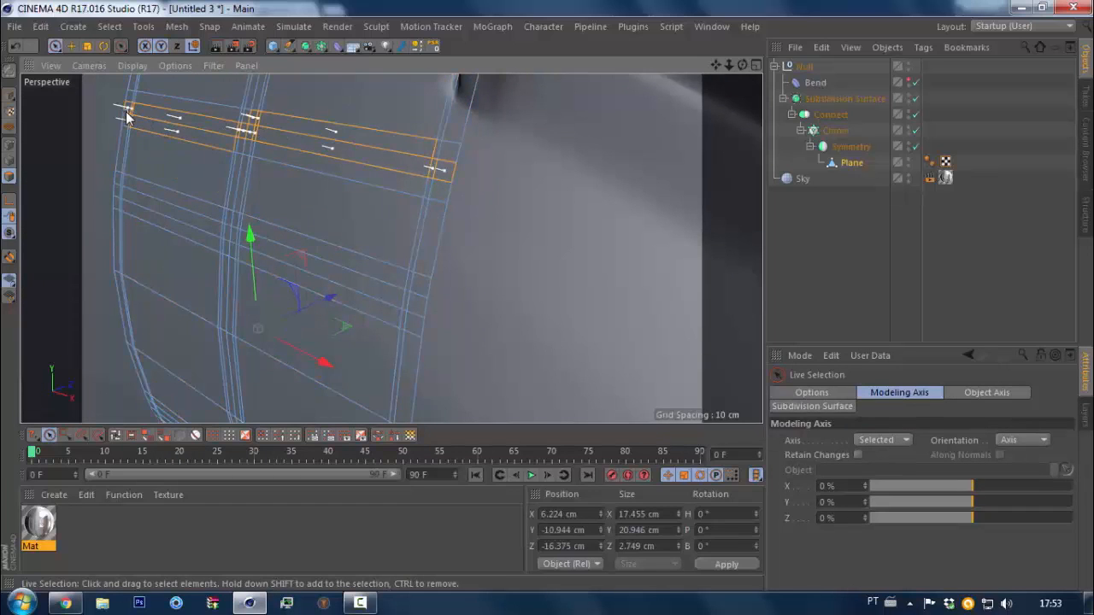
pyautogui.moveTo(93, 105); pyautogui.dragTo(127, 121)
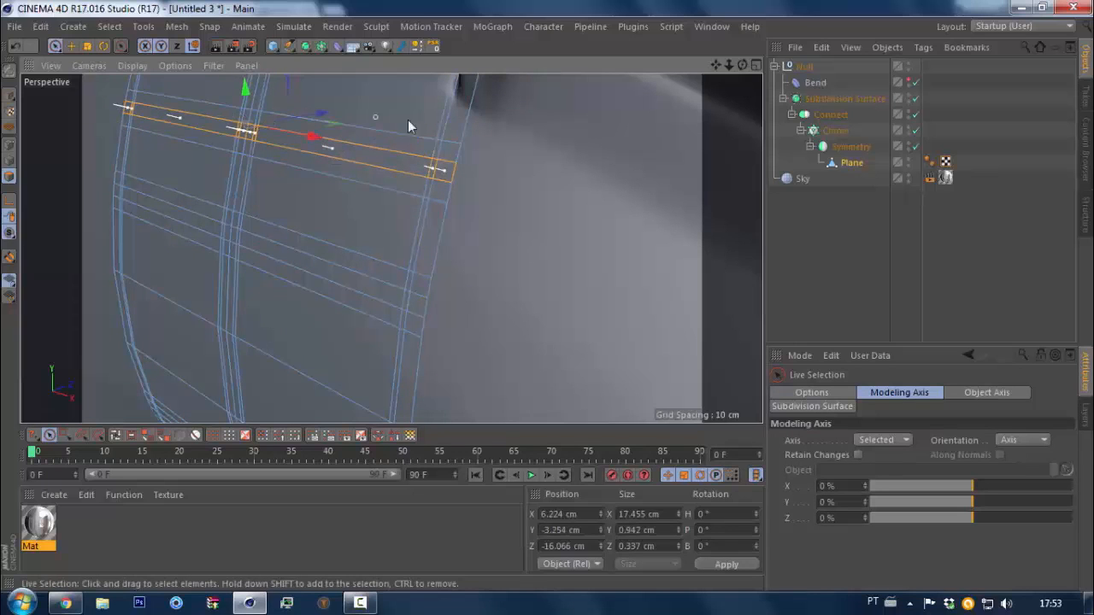
pyautogui.keyDown('ctrl'); pyautogui.moveTo(407, 120); pyautogui.dragTo(518, 141); pyautogui.keyUp('ctrl')
# Add the middle polygon row of the second beveled sidewall band to the selection
pyautogui.scroll(-3, 408, 123)
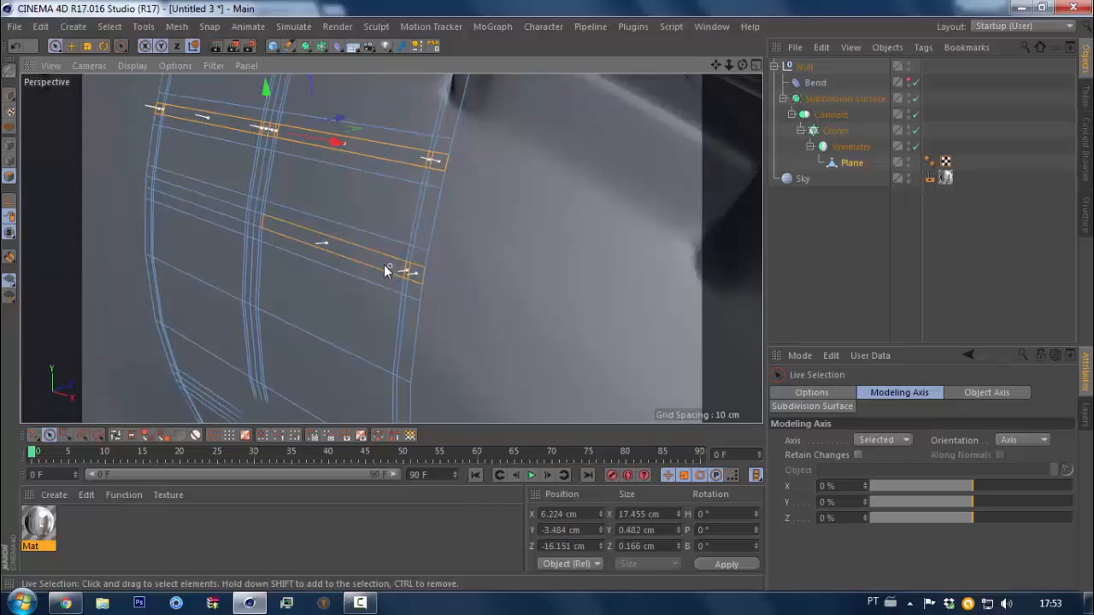
pyautogui.keyDown('shift'); pyautogui.moveTo(384, 264); pyautogui.dragTo(351, 251); pyautogui.keyUp('shift')
pyautogui.keyDown('shift'); pyautogui.moveTo(265, 221); pyautogui.dragTo(184, 201); pyautogui.keyUp('shift')
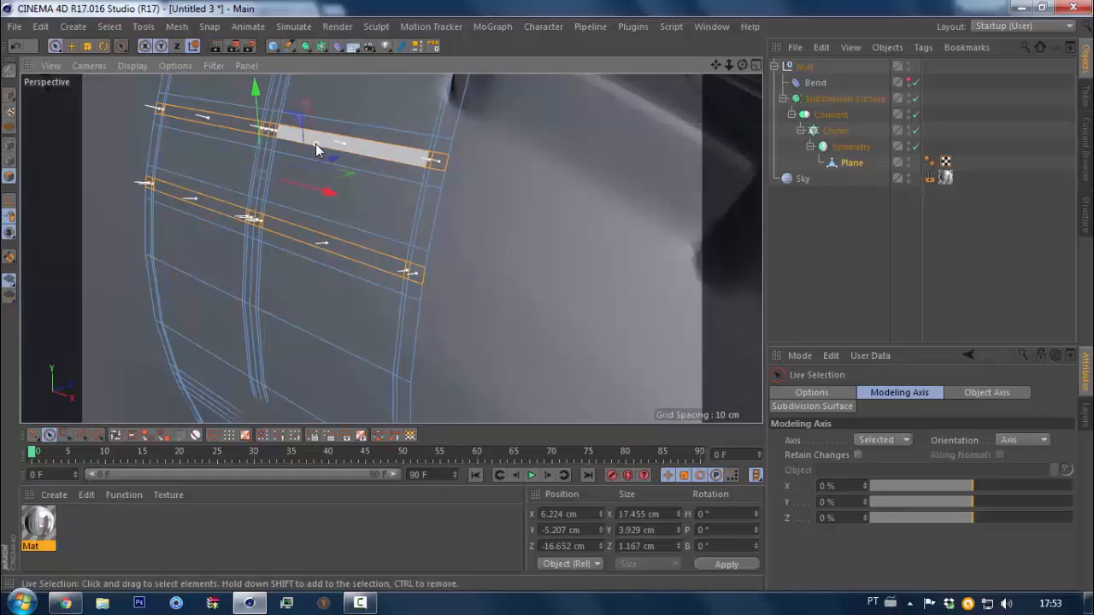
pyautogui.scroll(-4, 316, 143)
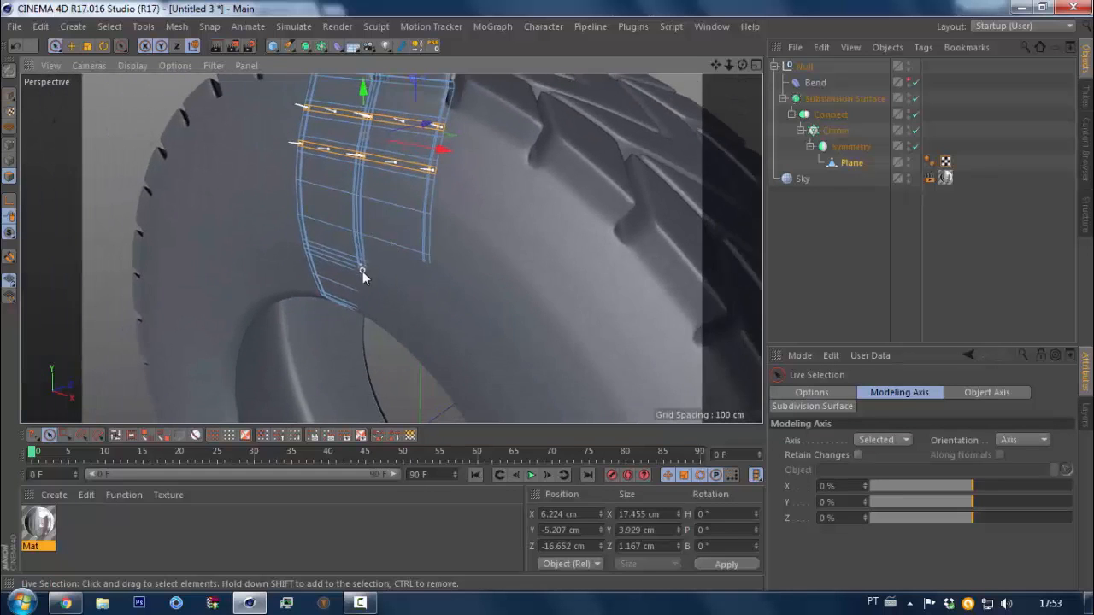
# Disable the Bend through Symmetry objects and add the lowest beveled band's middle polygon row to the selection
pyautogui.scroll(4, 402, 267)
pyautogui.moveTo(916, 83); pyautogui.dragTo(916, 147)
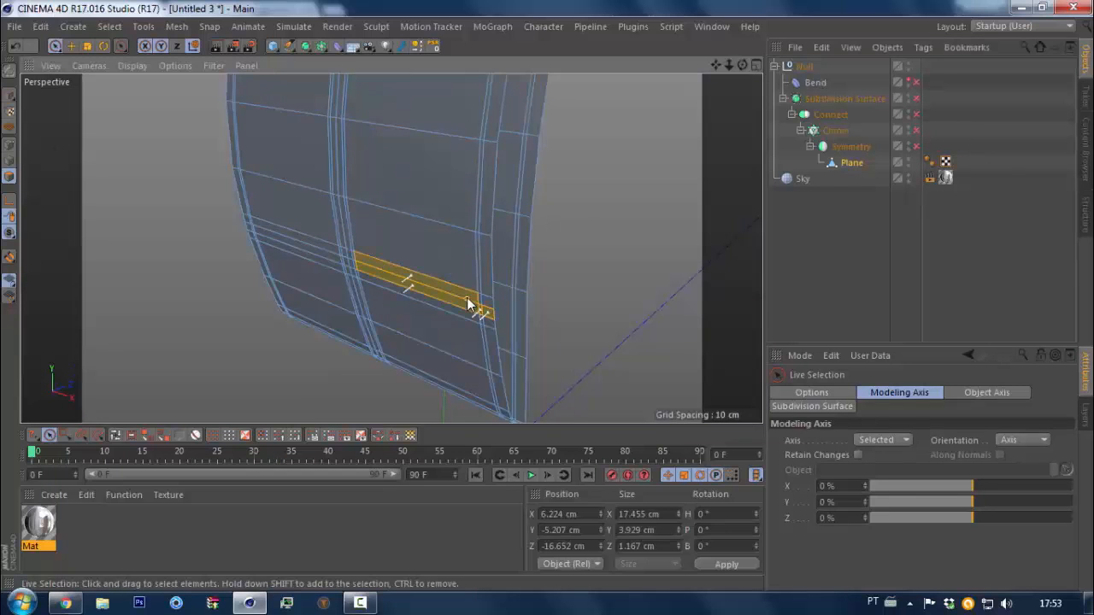
pyautogui.scroll(4, 483, 278)
pyautogui.scroll(-3, 480, 247)
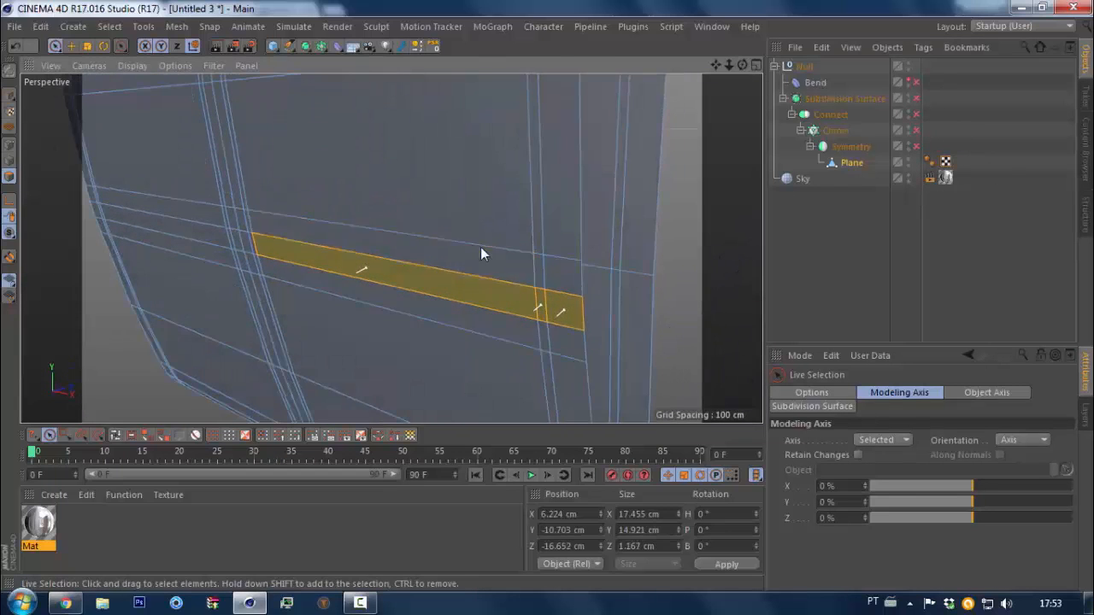
pyautogui.moveTo(481, 247)
pyautogui.keyDown('shift'); pyautogui.mouseDown()
pyautogui.moveTo(274, 251)
pyautogui.moveTo(193, 231)
pyautogui.mouseUp(); pyautogui.keyUp('shift')
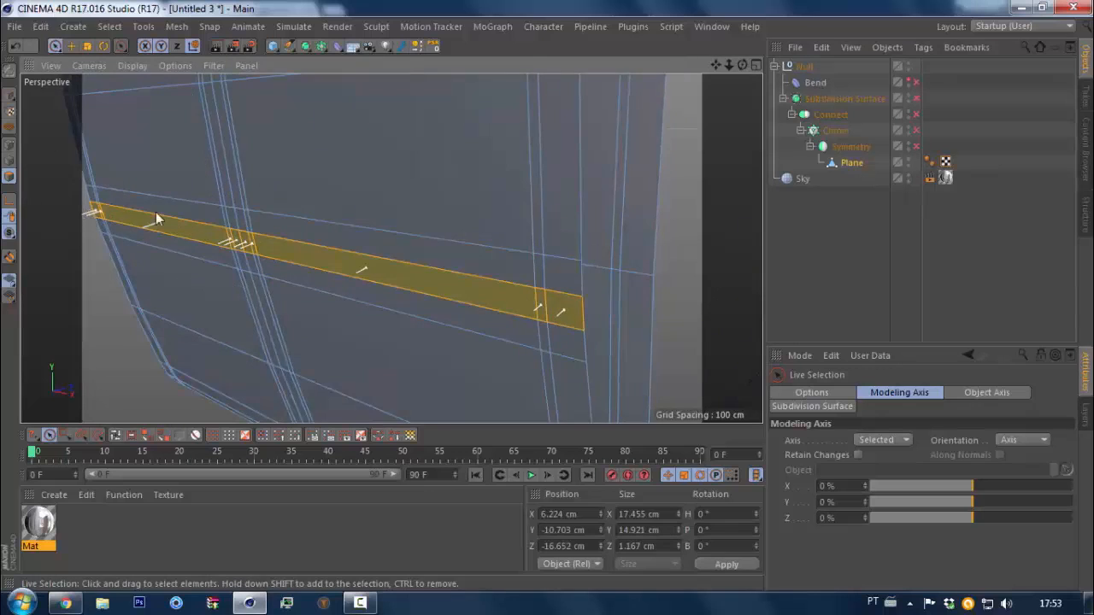
pyautogui.scroll(-5, 156, 219)
pyautogui.keyDown('alt'); pyautogui.moveTo(338, 208); pyautogui.dragTo(416, 271); pyautogui.keyUp('alt')
# Re-enable Bend, Connect, Cloner and Symmetry, leaving the Subdivision Surface off
pyautogui.click(915, 129)
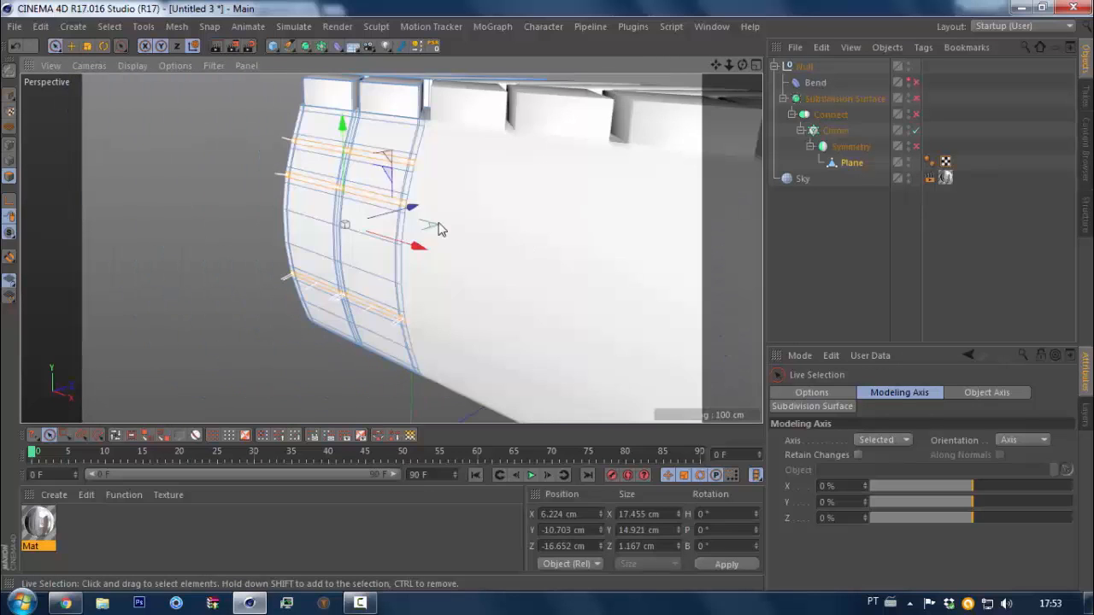
pyautogui.moveTo(916, 83); pyautogui.dragTo(916, 146)
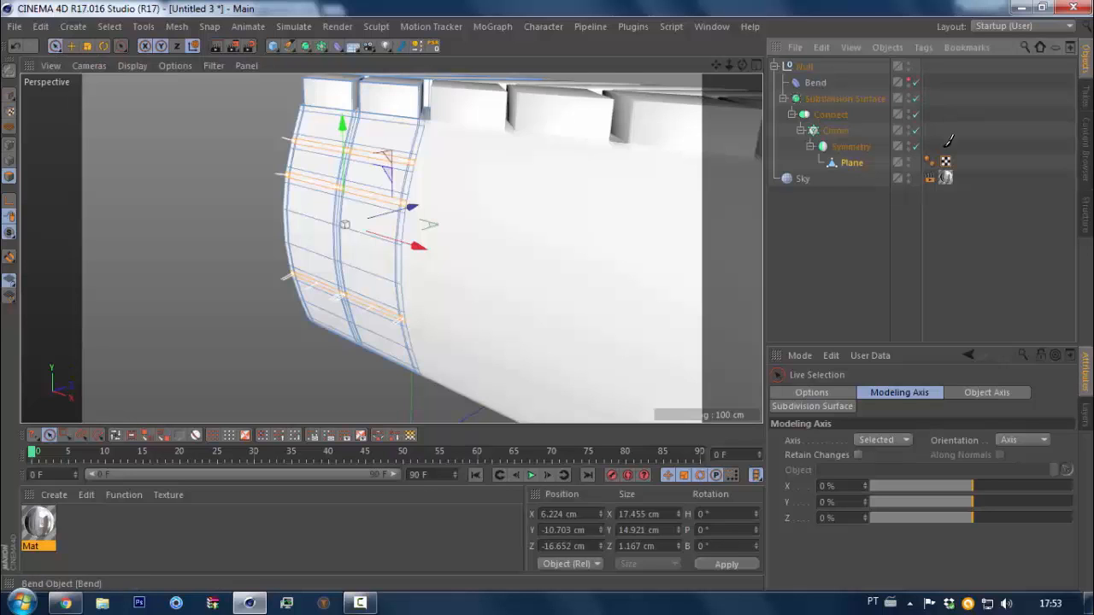
pyautogui.click(916, 99)
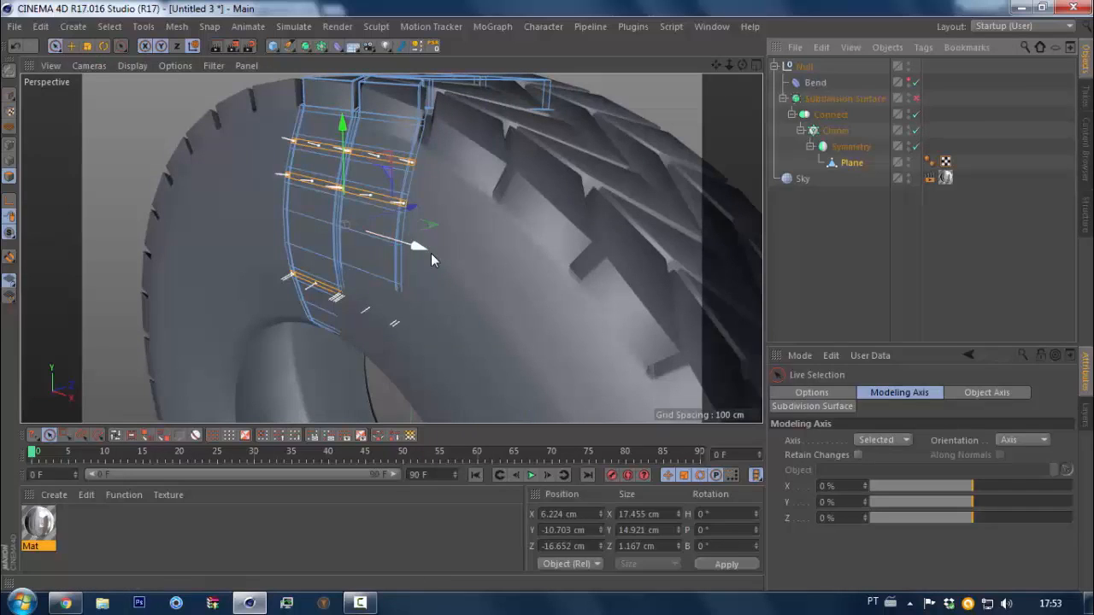
# Extrude the three selected sidewall bands by 0.34 cm and check them with the Subdivision Surface turned on
pyautogui.press('d')
pyautogui.keyDown('alt'); pyautogui.moveTo(418, 264); pyautogui.dragTo(439, 298); pyautogui.keyUp('alt')
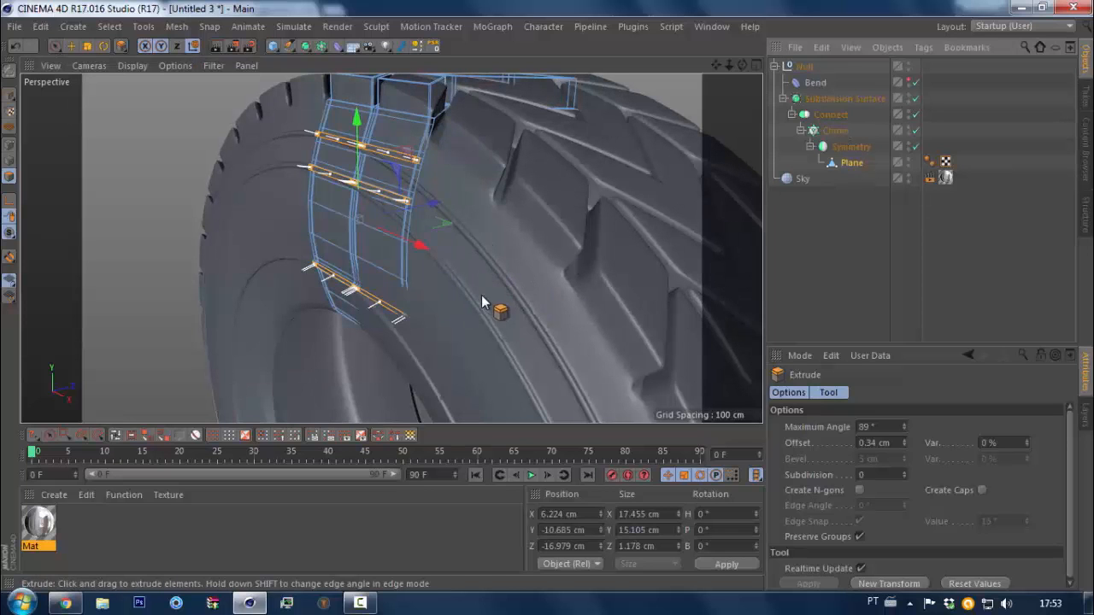
pyautogui.scroll(5, 483, 302)
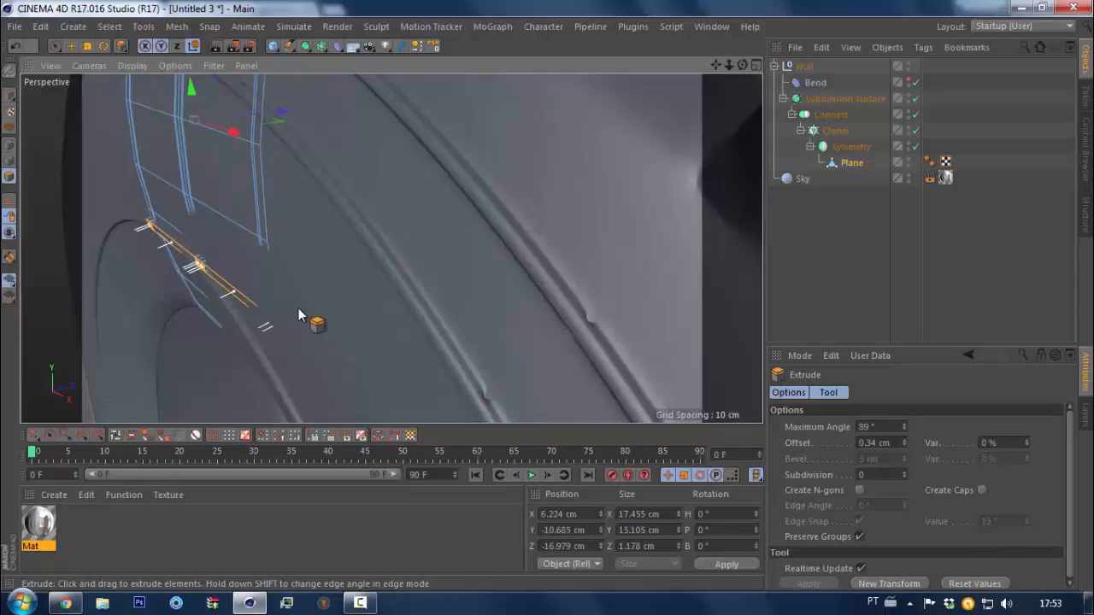
pyautogui.scroll(-5, 222, 279)
pyautogui.scroll(6, 318, 94)
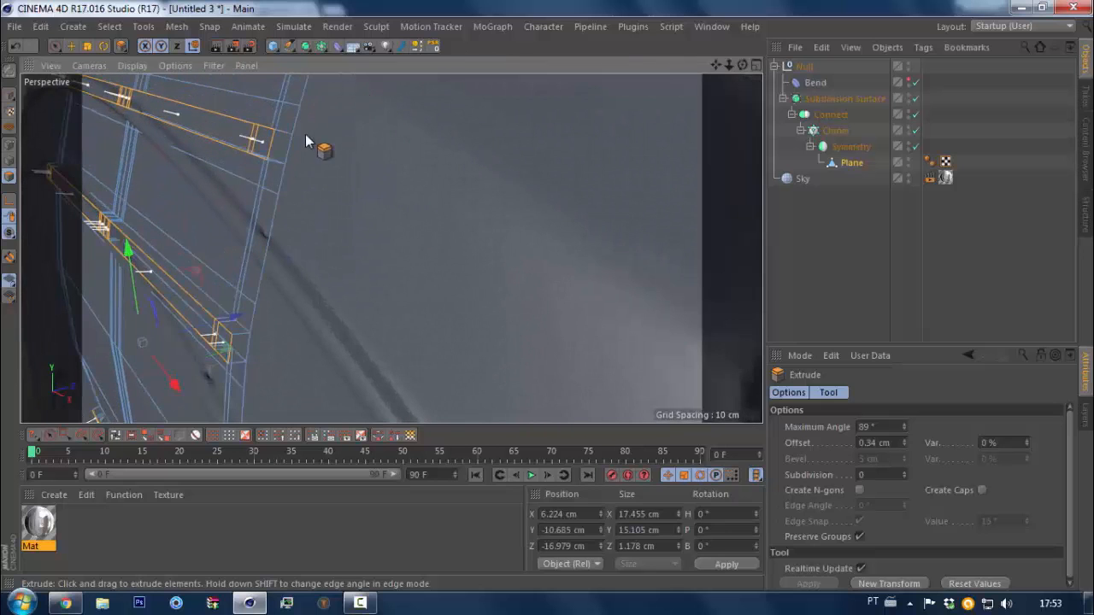
# Try removing the extruded bands' end-cap polygons where the repeated tire segments meet, and inspect the seams
pyautogui.click(281, 152)
pyautogui.keyDown('alt'); pyautogui.moveTo(360, 183); pyautogui.dragTo(393, 218); pyautogui.keyUp('alt')
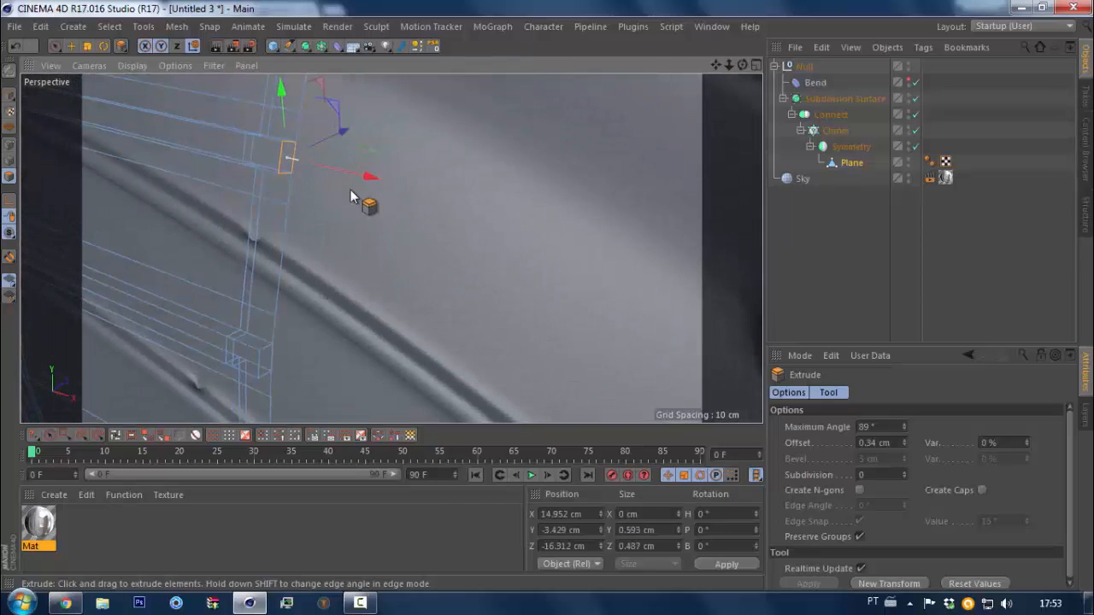
pyautogui.click(529, 222)
pyautogui.scroll(-4, 416, 183)
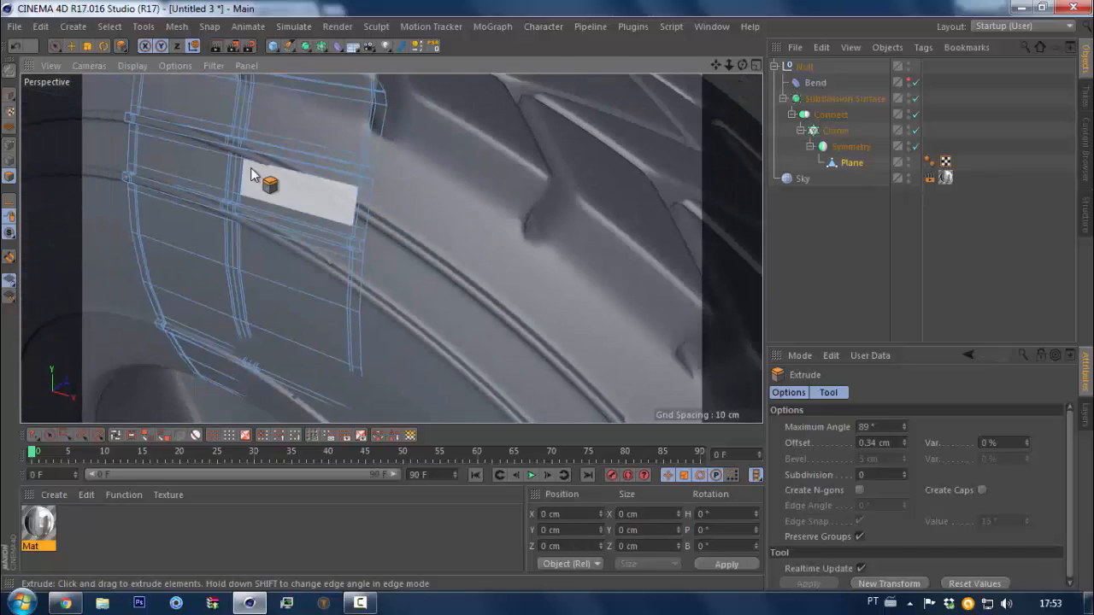
pyautogui.keyDown('alt'); pyautogui.moveTo(250, 167); pyautogui.dragTo(218, 173); pyautogui.keyUp('alt')
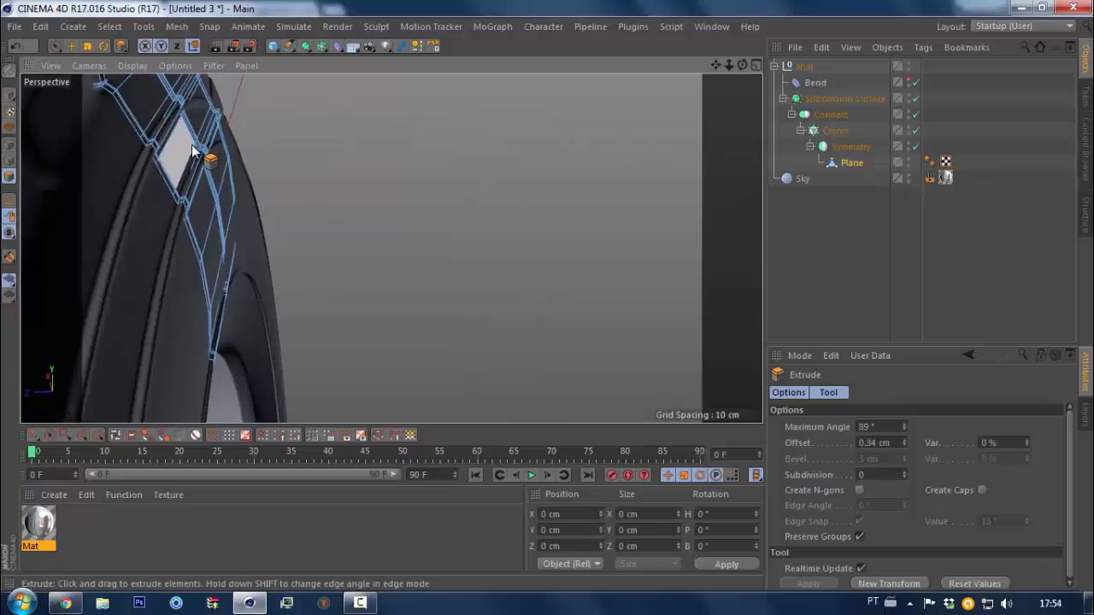
pyautogui.keyDown('alt'); pyautogui.moveTo(181, 149); pyautogui.dragTo(283, 134); pyautogui.keyUp('alt')
pyautogui.scroll(-4, 283, 135)
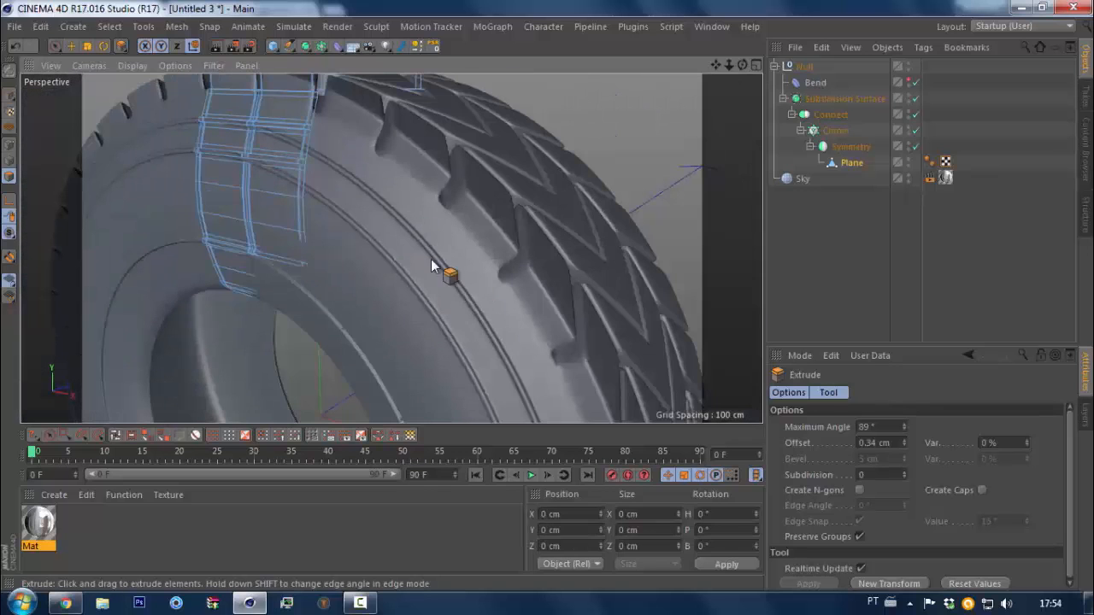
pyautogui.hotkey('ctrl', 'z')
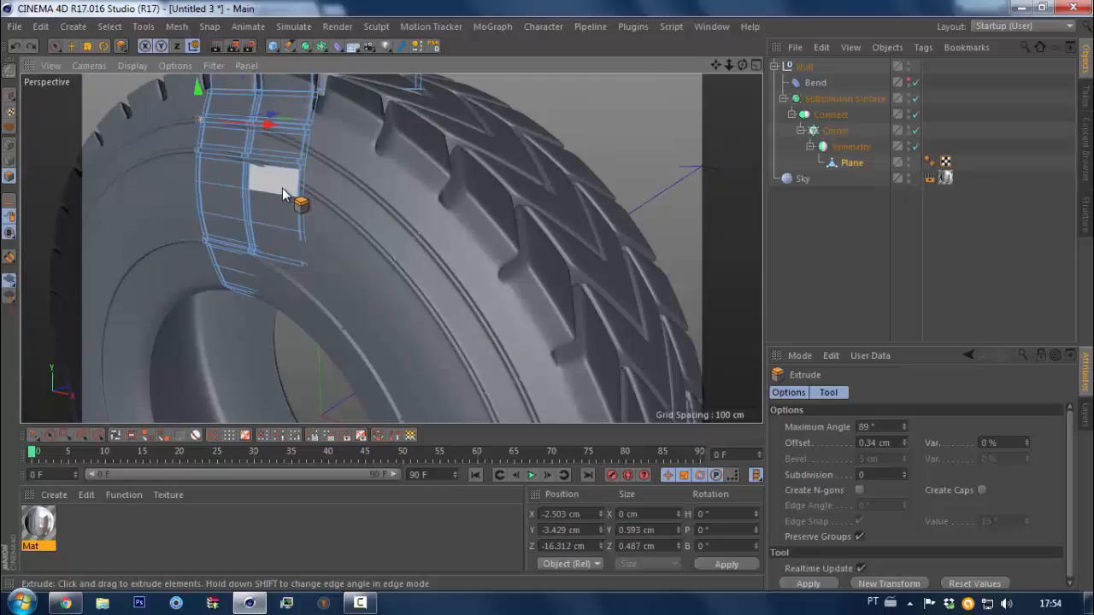
pyautogui.hotkey('ctrl', 'z')
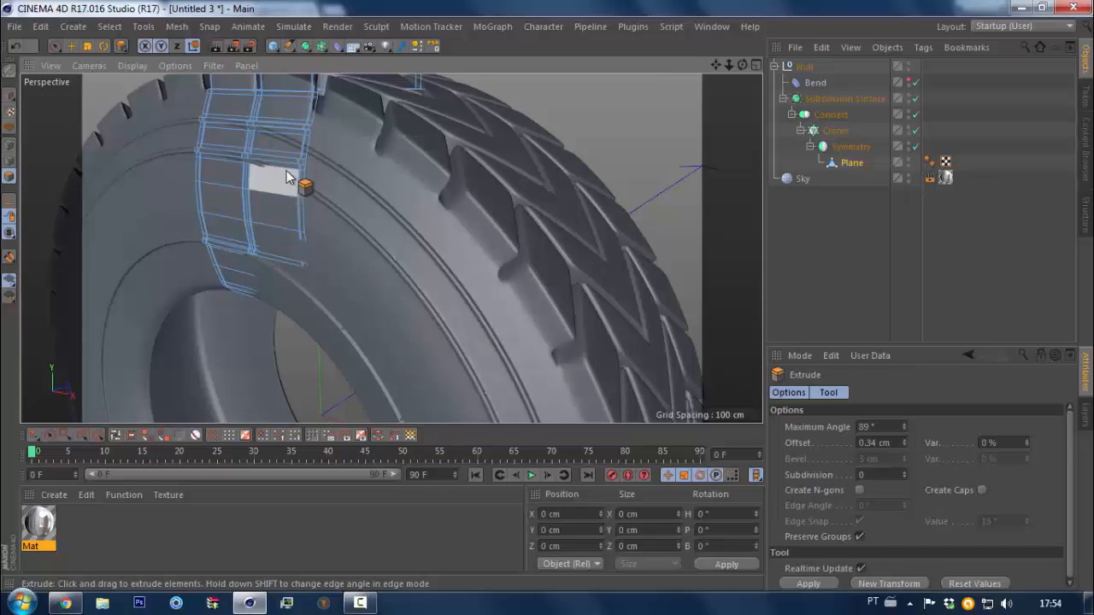
# Examine the extruded bands' profile in the right view and close up in the perspective view
pyautogui.middleClick(289, 184)
pyautogui.middleClick(324, 292)
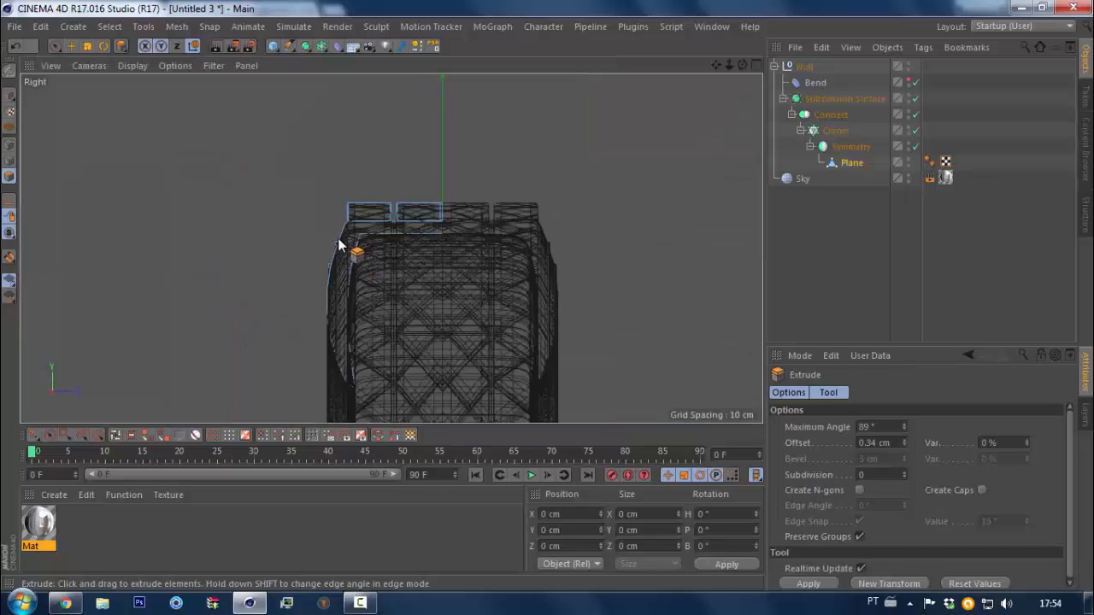
pyautogui.keyDown('alt'); pyautogui.moveTo(333, 241); pyautogui.dragTo(501, 175, button='right'); pyautogui.keyUp('alt')
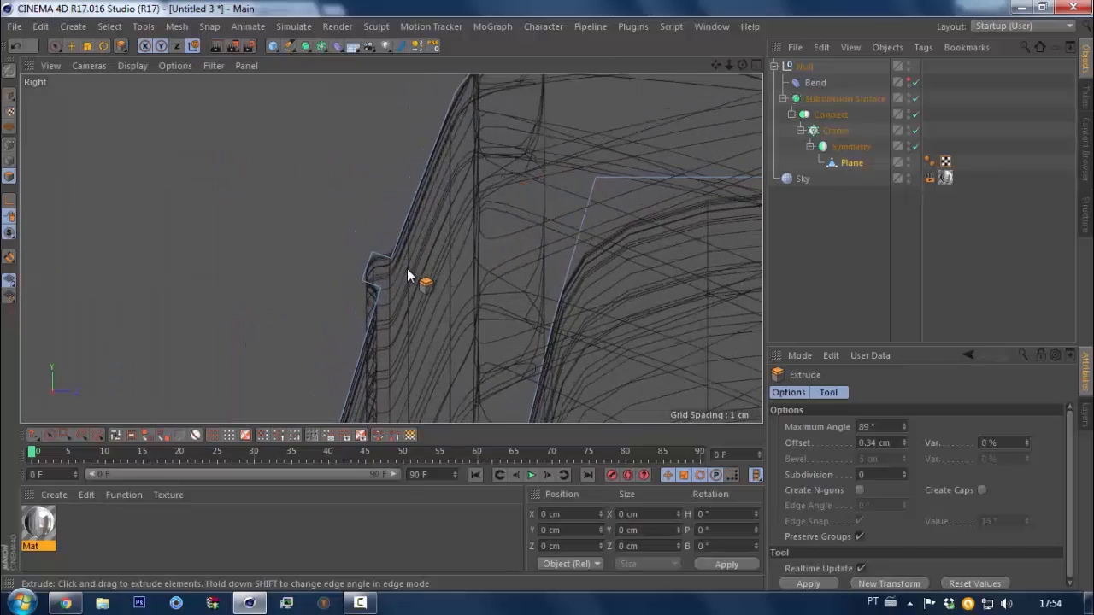
pyautogui.moveTo(408, 276)
pyautogui.keyDown('alt'); pyautogui.mouseDown(button='right')
pyautogui.moveTo(569, 295)
pyautogui.moveTo(443, 307)
pyautogui.mouseUp(button='right'); pyautogui.keyUp('alt')
pyautogui.middleClick(470, 304)
pyautogui.middleClick(244, 162)
pyautogui.keyDown('alt'); pyautogui.moveTo(334, 170); pyautogui.dragTo(353, 160); pyautogui.keyUp('alt')
pyautogui.keyDown('alt'); pyautogui.moveTo(302, 124); pyautogui.dragTo(439, 76, button='right'); pyautogui.keyUp('alt')
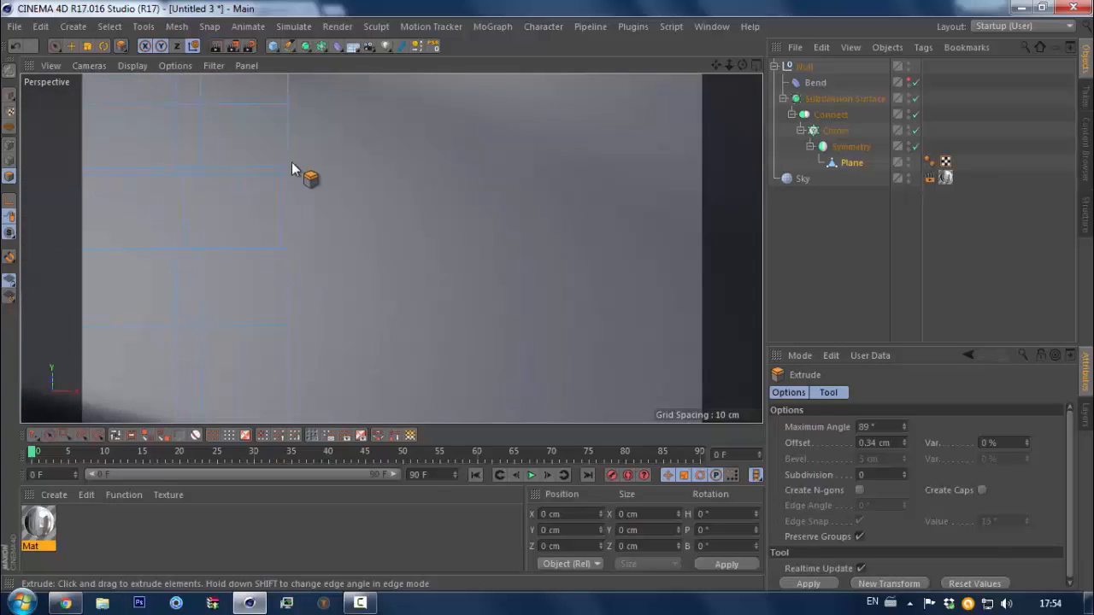
pyautogui.moveTo(291, 161)
pyautogui.keyDown('alt'); pyautogui.mouseDown()
pyautogui.moveTo(328, 179)
pyautogui.moveTo(311, 177)
pyautogui.mouseUp(); pyautogui.keyUp('alt')
# Examine the band rows in the front view and the whole sidewall from several angles in perspective
pyautogui.middleClick(311, 177)
pyautogui.middleClick(462, 349)
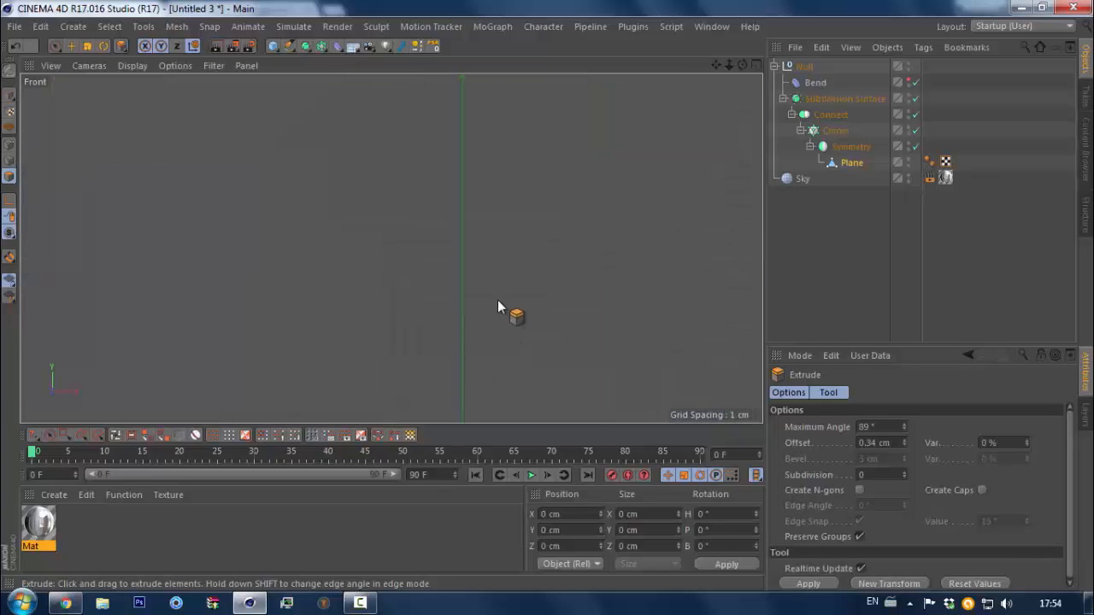
pyautogui.keyDown('alt'); pyautogui.moveTo(490, 271); pyautogui.dragTo(454, 288, button='right'); pyautogui.keyUp('alt')
pyautogui.keyDown('alt'); pyautogui.moveTo(545, 187); pyautogui.dragTo(680, 141, button='right'); pyautogui.keyUp('alt')
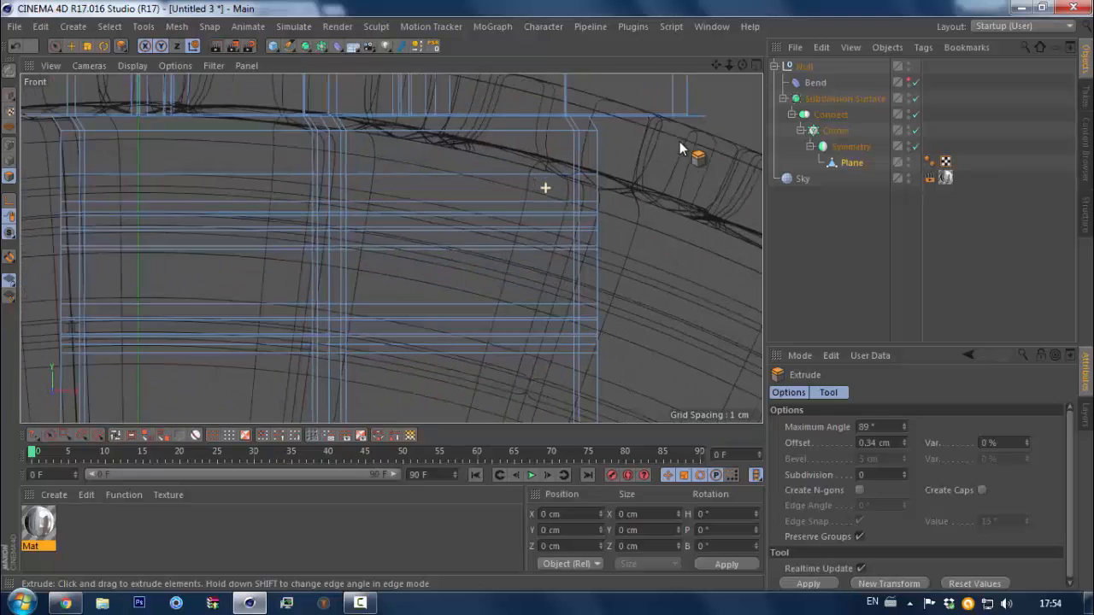
pyautogui.middleClick(620, 211)
pyautogui.middleClick(200, 176)
pyautogui.keyDown('alt'); pyautogui.moveTo(301, 207); pyautogui.dragTo(176, 210, button='right'); pyautogui.keyUp('alt')
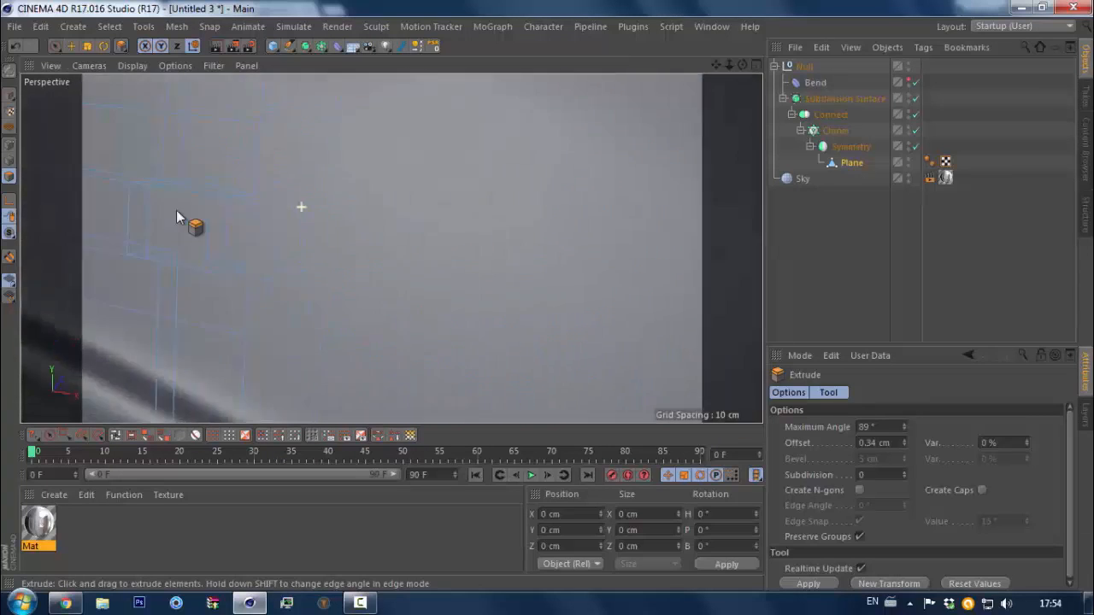
pyautogui.keyDown('alt'); pyautogui.moveTo(176, 210); pyautogui.dragTo(274, 200); pyautogui.keyUp('alt')
pyautogui.keyDown('alt'); pyautogui.moveTo(279, 193); pyautogui.dragTo(132, 261, button='right'); pyautogui.keyUp('alt')
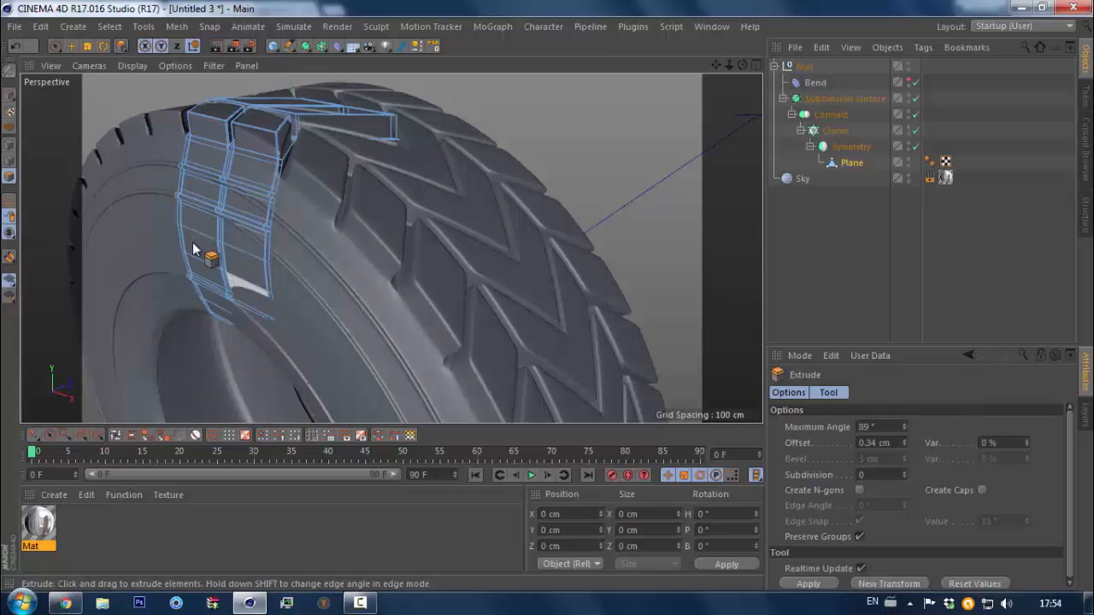
pyautogui.keyDown('alt'); pyautogui.moveTo(212, 266); pyautogui.dragTo(402, 232); pyautogui.keyUp('alt')
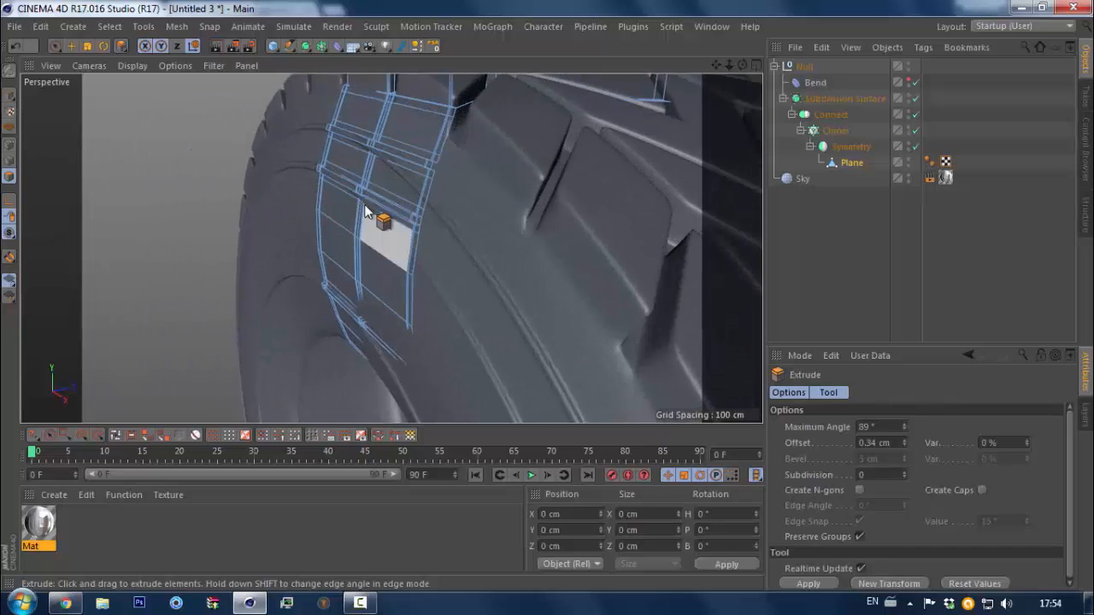
# Undo the end-cap removals and the band extrusion, back to the selected sidewall rows with the Subdivision Surface off
pyautogui.click(410, 259)
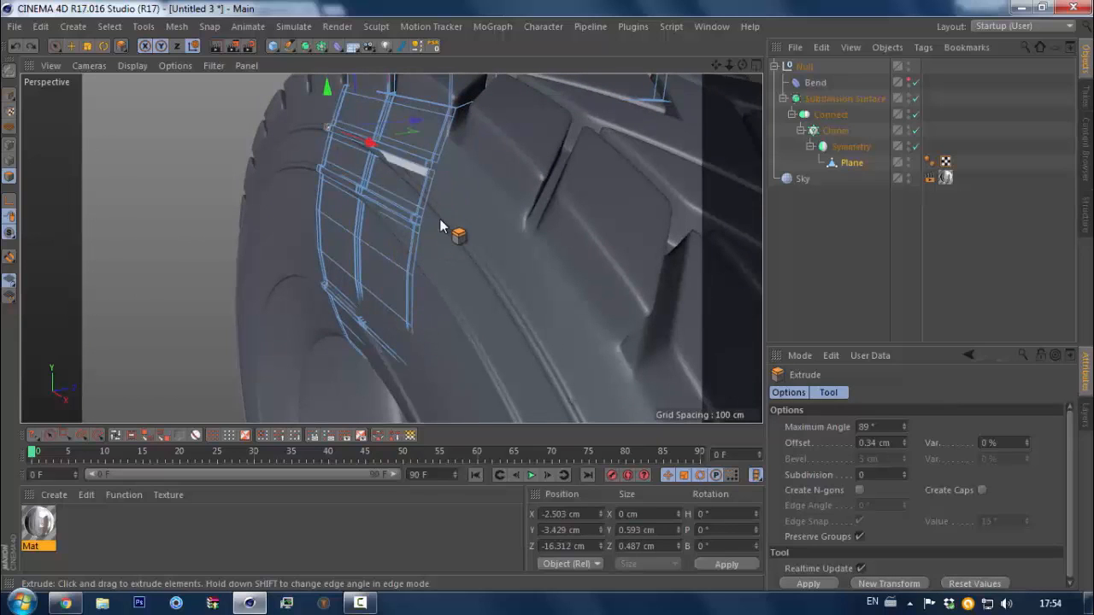
pyautogui.hotkey('ctrl', 'z')
pyautogui.hotkey('ctrl', 'z')
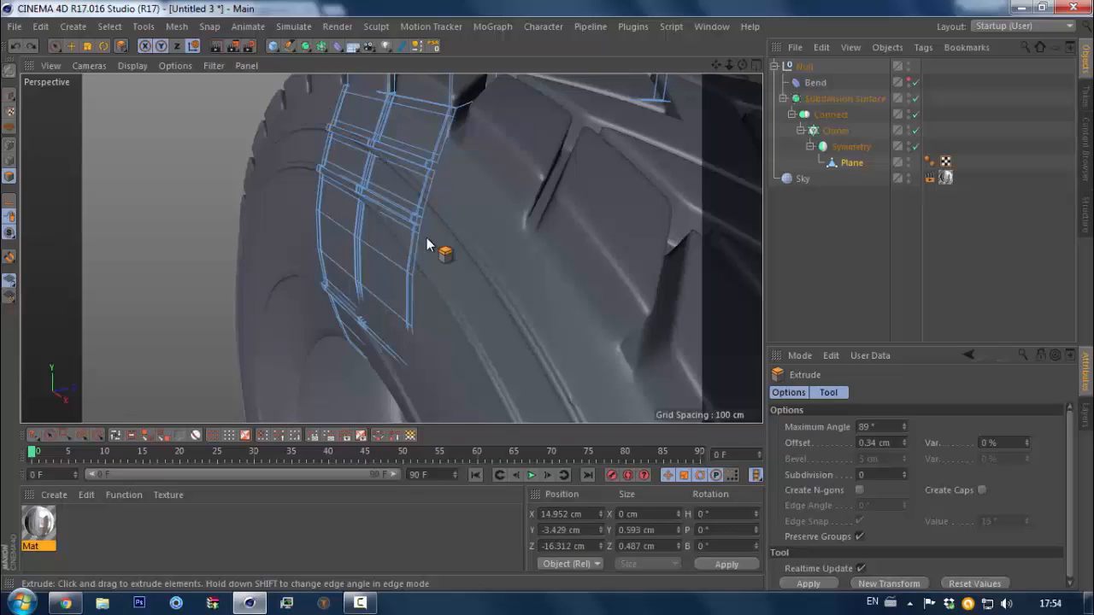
pyautogui.hotkey('ctrl', 'z')
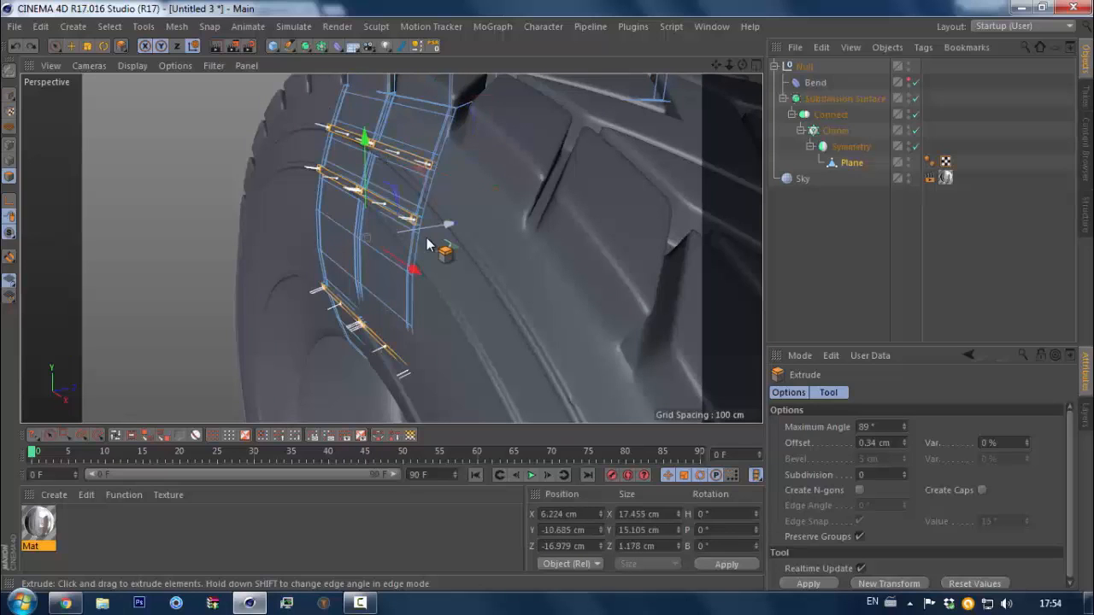
pyautogui.hotkey('ctrl', 'z')
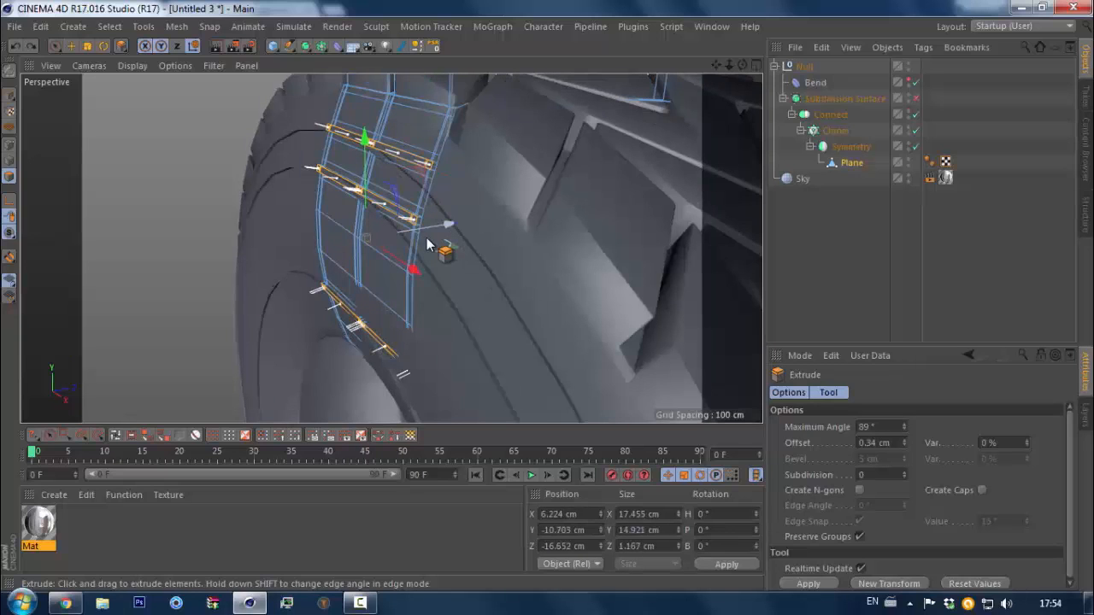
# Try moving the selected sidewall rows outward, check their profile in the right view, and undo the change
pyautogui.hotkey('ctrl', 'z')
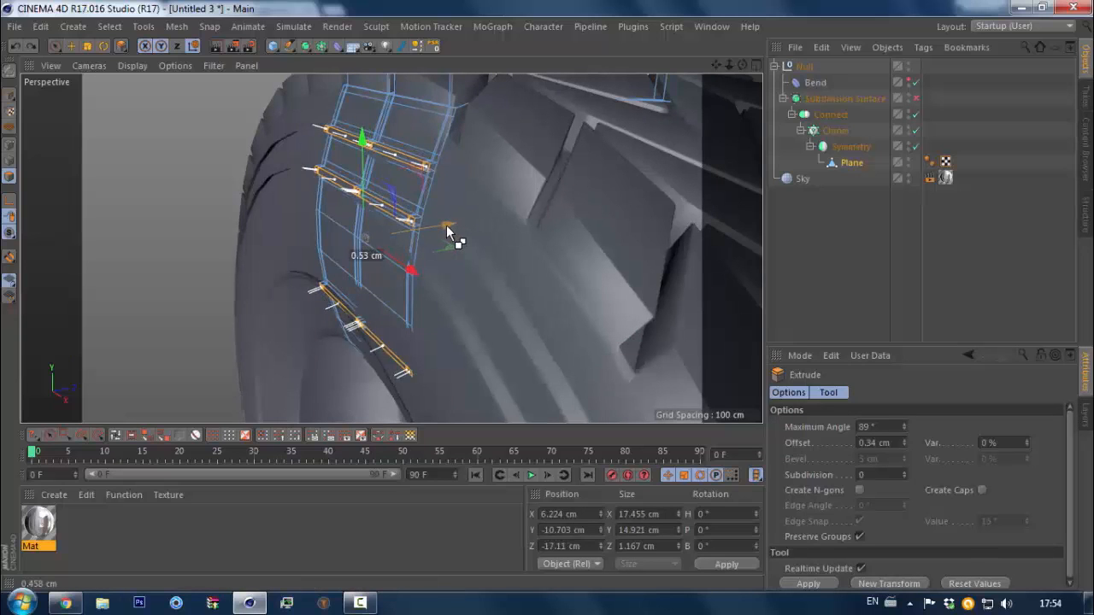
pyautogui.middleClick(444, 231)
pyautogui.middleClick(298, 328)
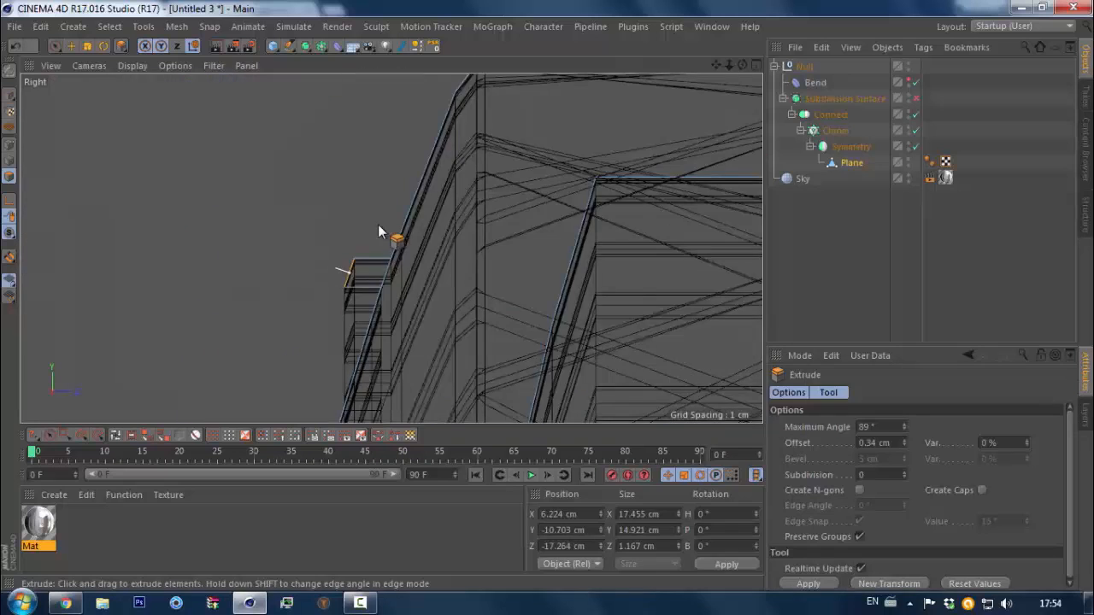
pyautogui.scroll(-4, 378, 224)
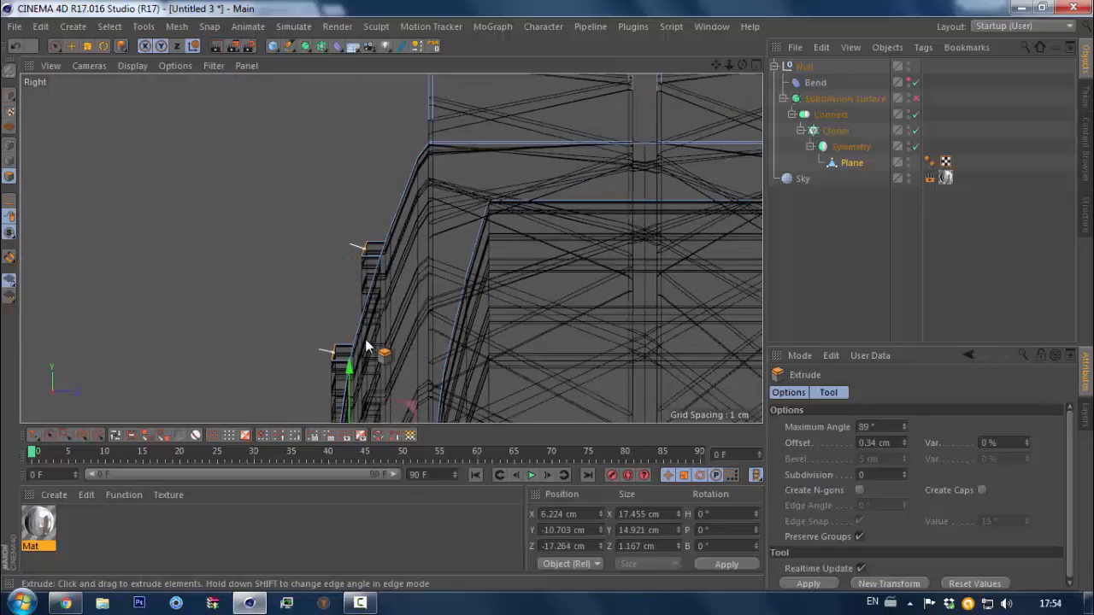
pyautogui.moveTo(379, 273)
pyautogui.keyDown('alt'); pyautogui.mouseDown(button='middle')
pyautogui.moveTo(426, 77)
pyautogui.moveTo(360, 246)
pyautogui.moveTo(388, 141)
pyautogui.moveTo(398, 235)
pyautogui.mouseUp(button='middle'); pyautogui.keyUp('alt')
pyautogui.moveTo(487, 157); pyautogui.dragTo(495, 163)
pyautogui.hotkey('ctrl', 'z')
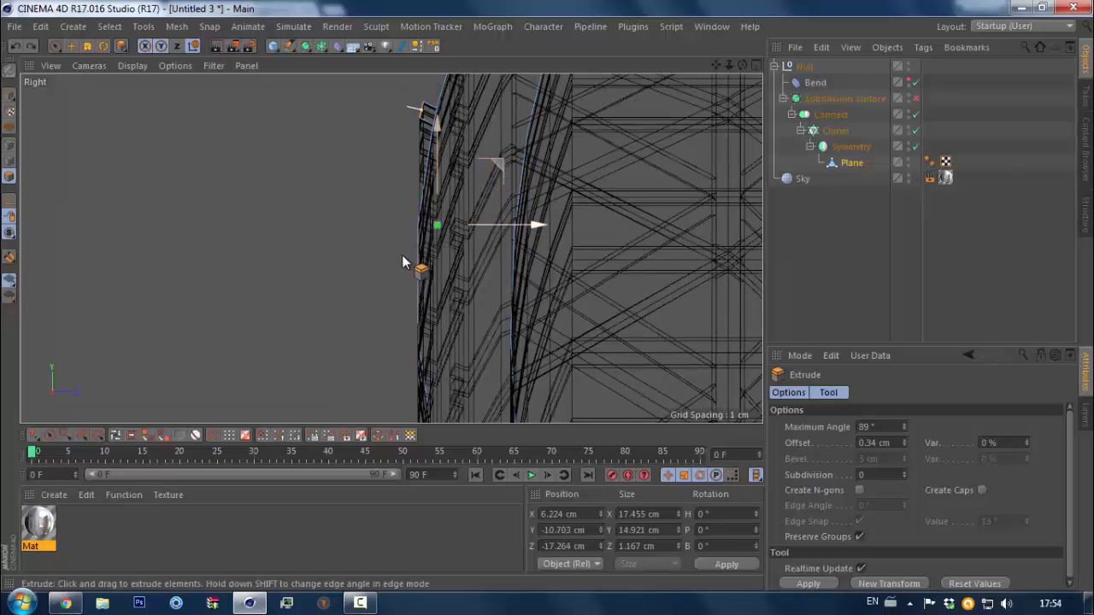
pyautogui.middleClick(401, 260)
pyautogui.middleClick(294, 168)
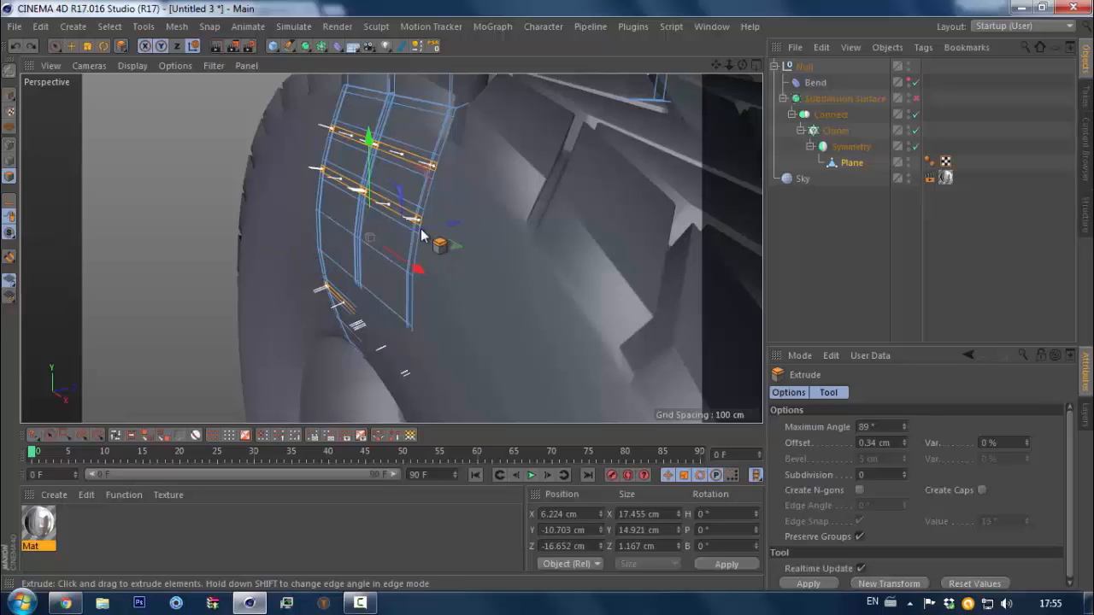
# Raise the selected sidewall rows about 0.415 cm along their normals with Normal Move, working in the right view
pyautogui.rightClick(495, 263)
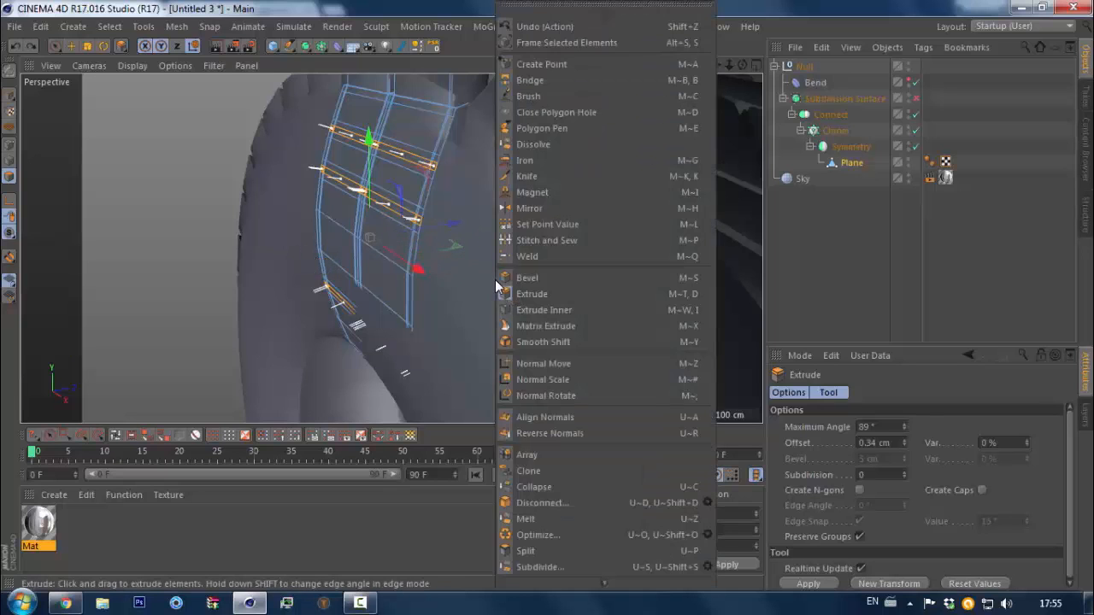
pyautogui.click(549, 364)
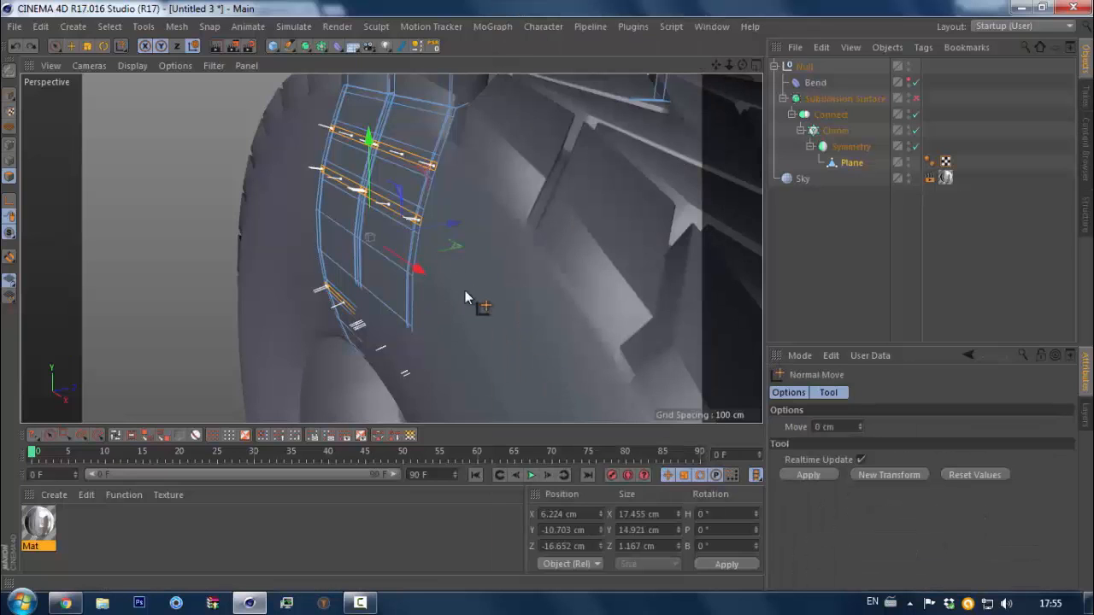
pyautogui.moveTo(465, 291)
pyautogui.keyDown('alt'); pyautogui.mouseDown()
pyautogui.moveTo(447, 288)
pyautogui.moveTo(454, 276)
pyautogui.mouseUp(); pyautogui.keyUp('alt')
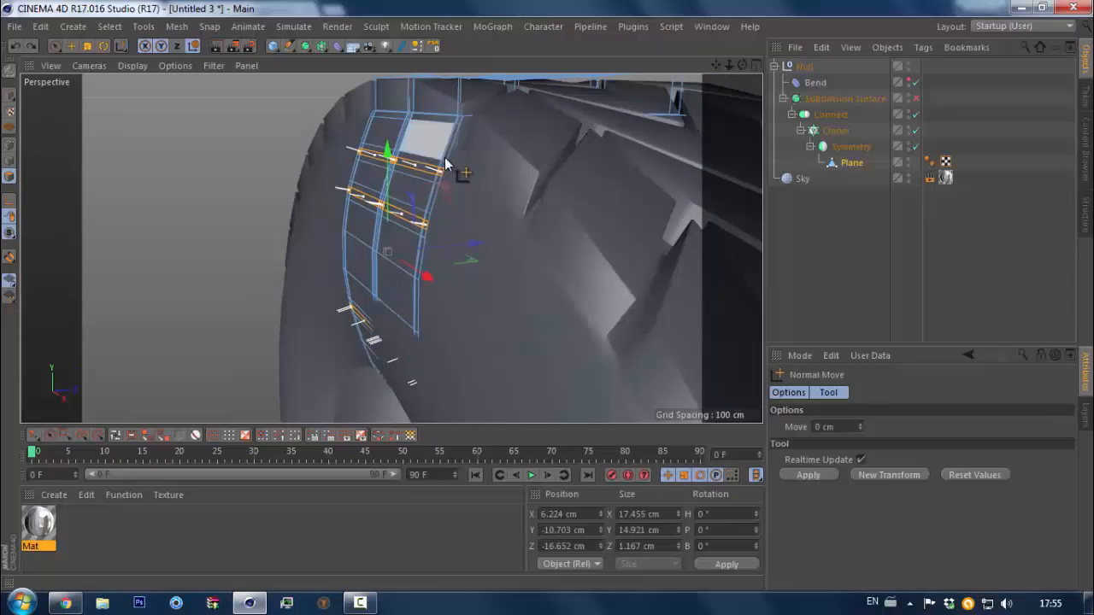
pyautogui.keyDown('alt'); pyautogui.moveTo(430, 171); pyautogui.dragTo(441, 221); pyautogui.keyUp('alt')
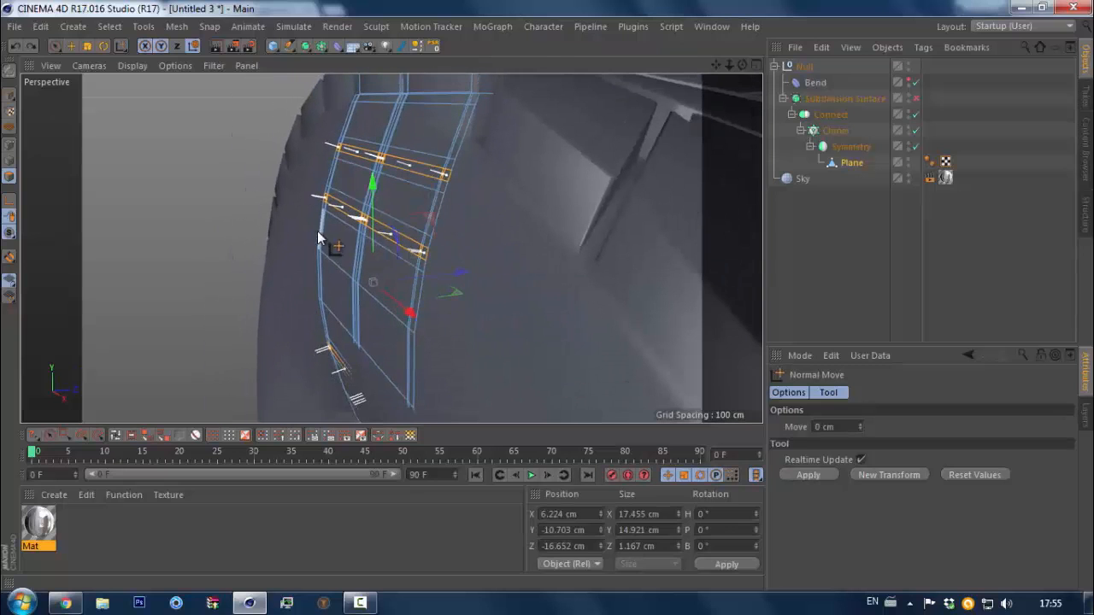
pyautogui.middleClick(272, 284)
pyautogui.middleClick(272, 284)
pyautogui.scroll(-5, 376, 213)
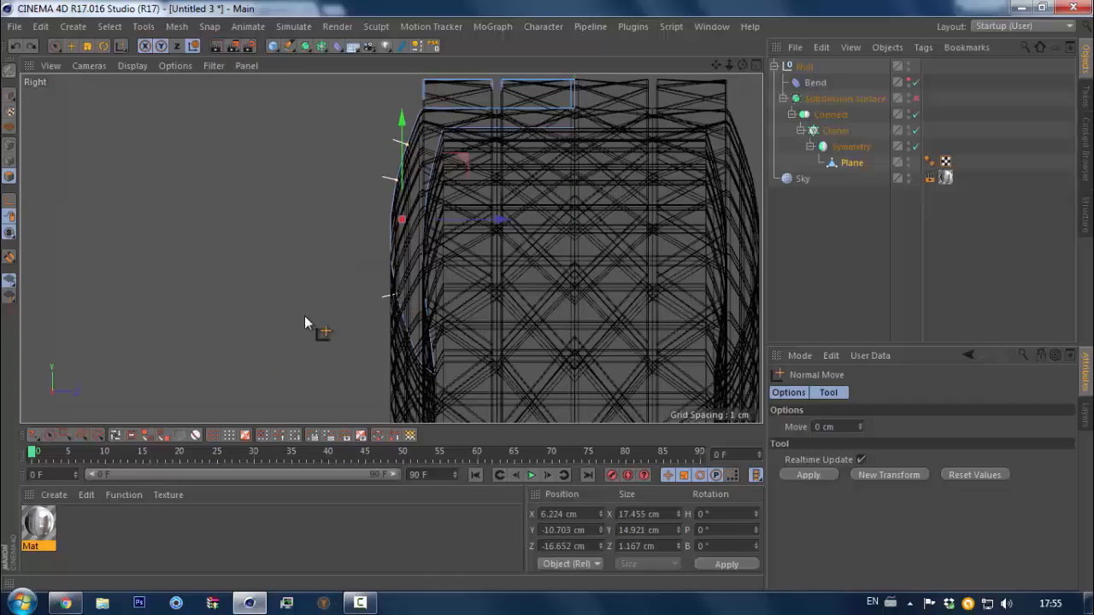
pyautogui.moveTo(284, 265); pyautogui.dragTo(317, 265)
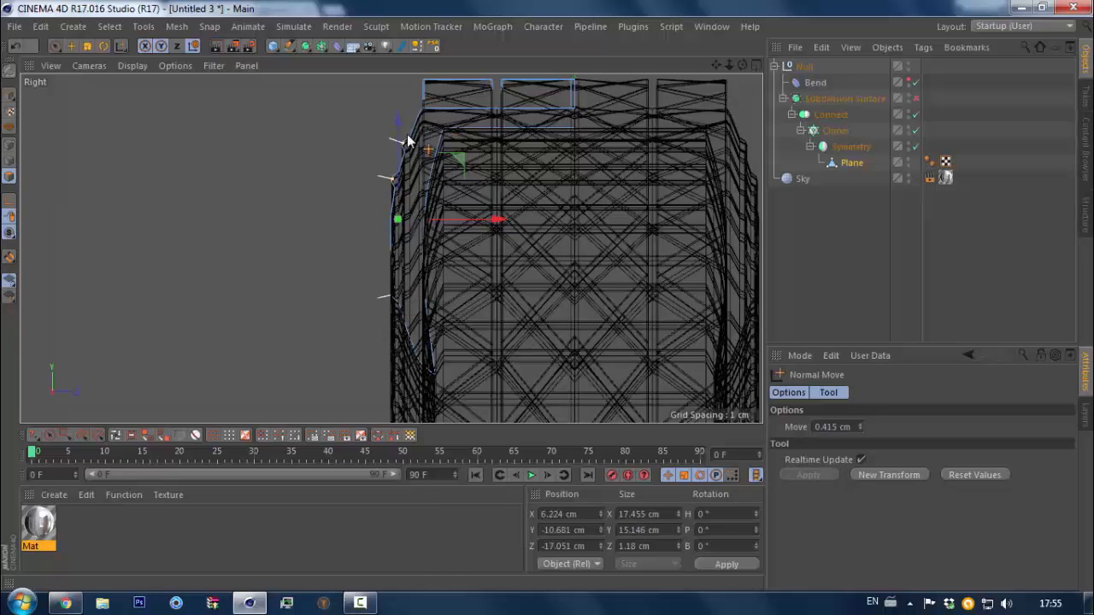
# Push the selected sidewall rows a further 0.3 cm or so outward along their normals in the perspective view
pyautogui.middleClick(407, 190)
pyautogui.middleClick(328, 168)
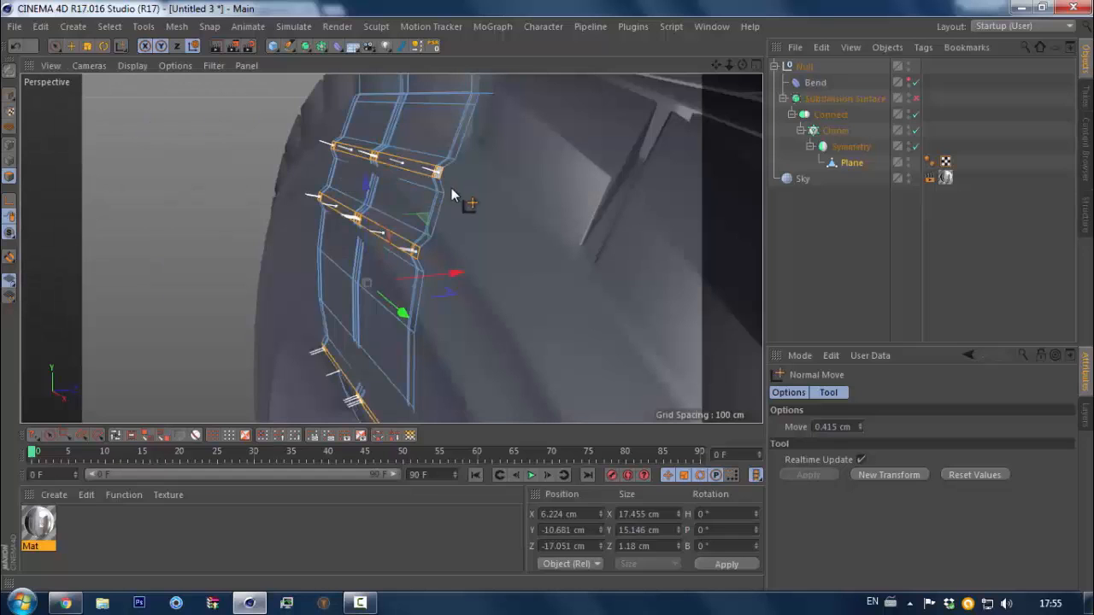
pyautogui.keyDown('alt'); pyautogui.moveTo(405, 237); pyautogui.dragTo(460, 262); pyautogui.keyUp('alt')
pyautogui.moveTo(346, 278); pyautogui.dragTo(345, 278)
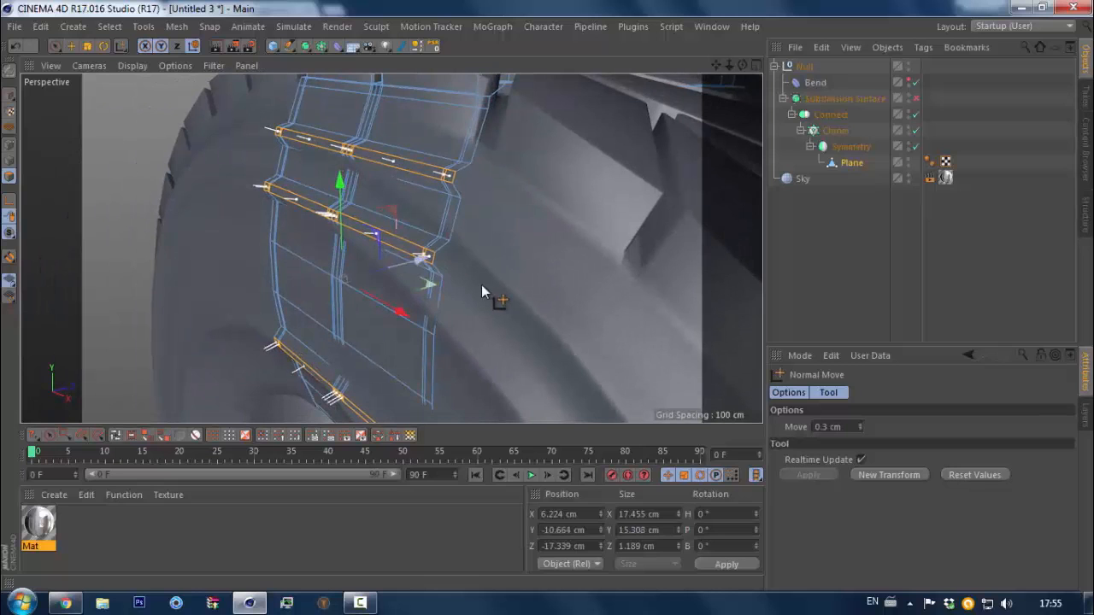
pyautogui.scroll(-5, 459, 292)
pyautogui.keyDown('alt'); pyautogui.moveTo(462, 311); pyautogui.dragTo(490, 308); pyautogui.keyUp('alt')
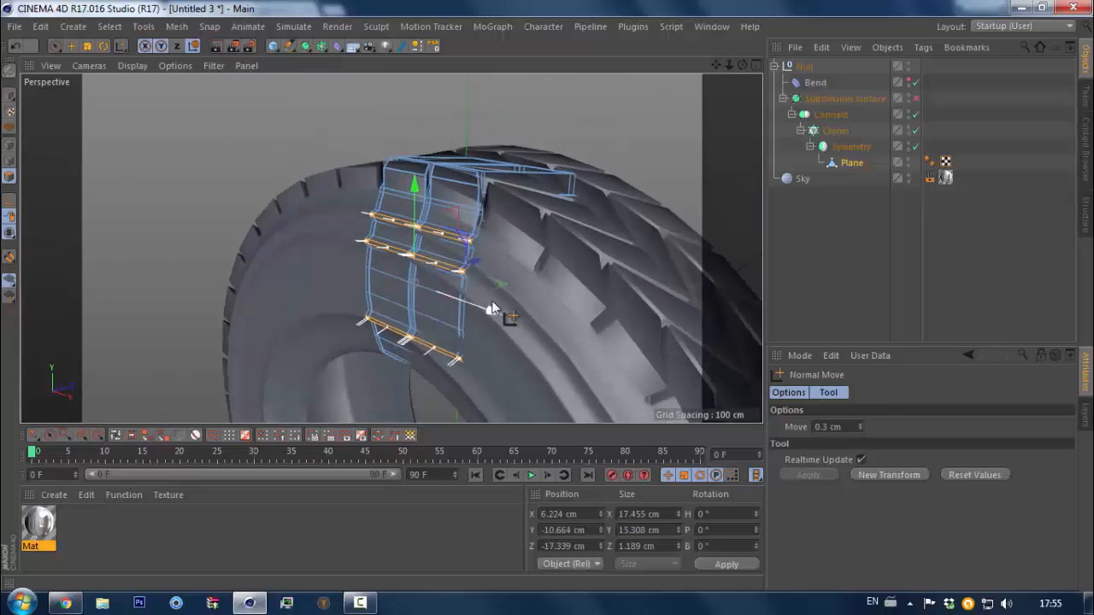
# Enable the Subdivision Surface and pull the selected rows back by about 0.36 cm along their normals
pyautogui.click(915, 98)
pyautogui.keyDown('alt'); pyautogui.moveTo(474, 246); pyautogui.dragTo(461, 254); pyautogui.keyUp('alt')
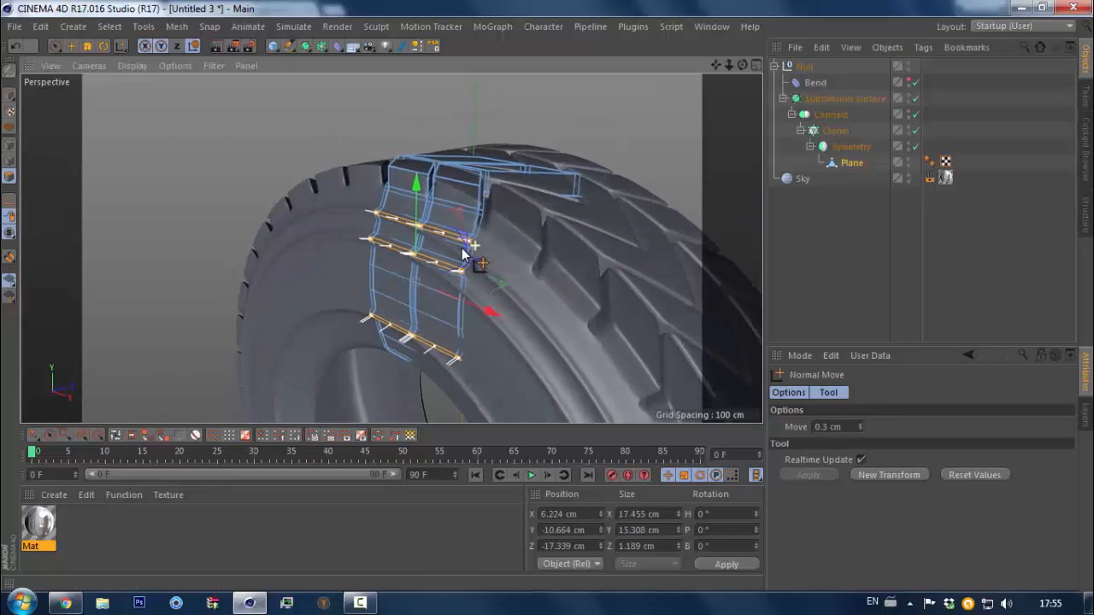
pyautogui.scroll(3, 518, 241)
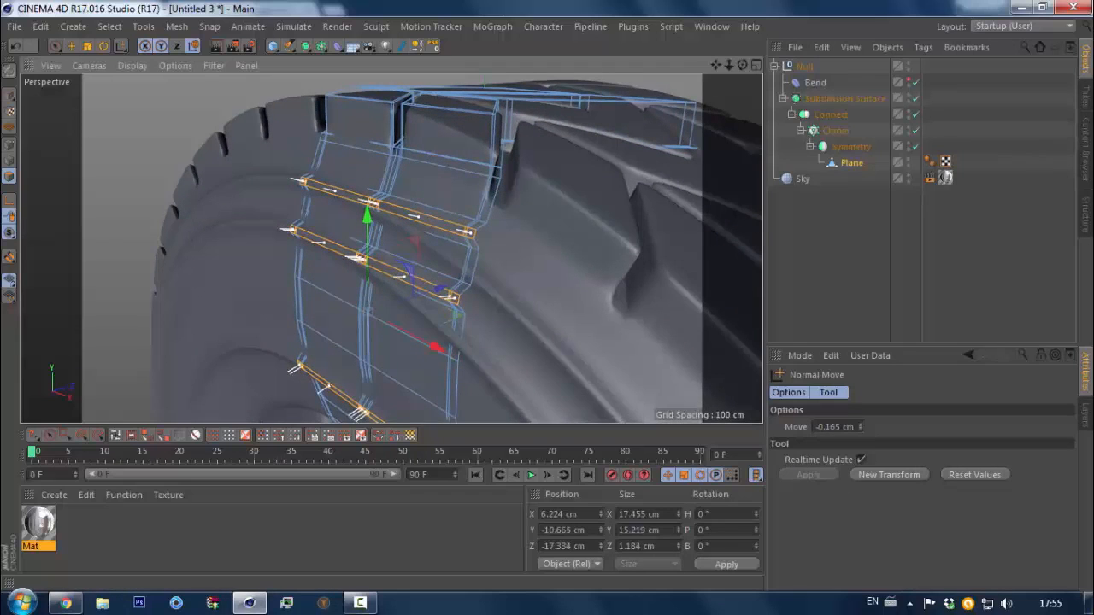
pyautogui.moveTo(357, 258); pyautogui.dragTo(363, 259)
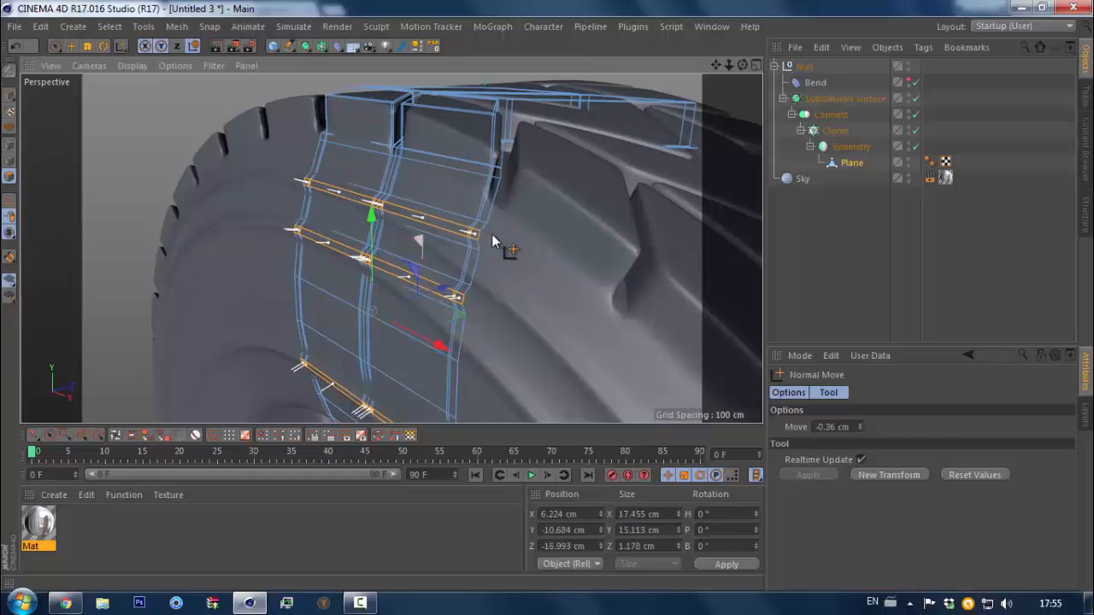
pyautogui.scroll(4, 492, 234)
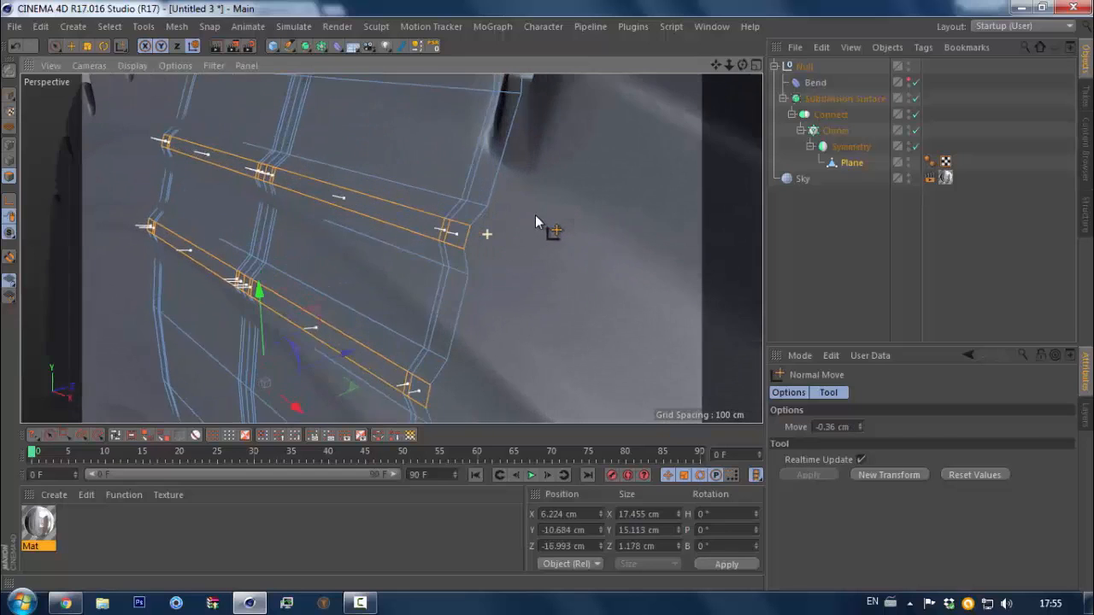
# Examine the bands' edges up close, deselect everything, and view the whole smoothed tire from several angles
pyautogui.click(10, 161)
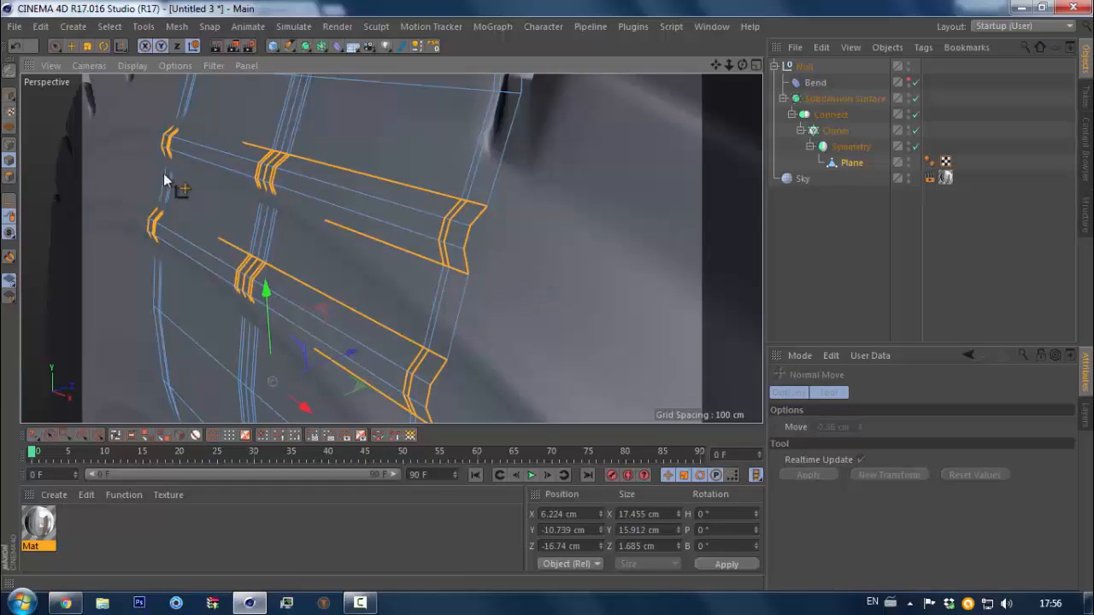
pyautogui.click(11, 176)
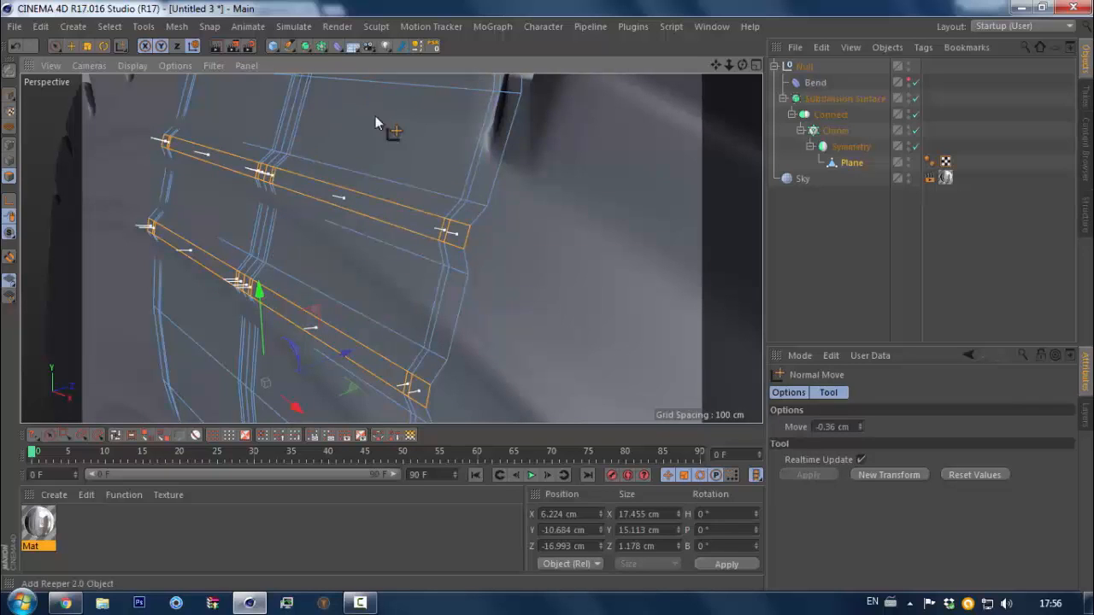
pyautogui.keyDown('alt'); pyautogui.moveTo(362, 165); pyautogui.dragTo(301, 196, button='right'); pyautogui.keyUp('alt')
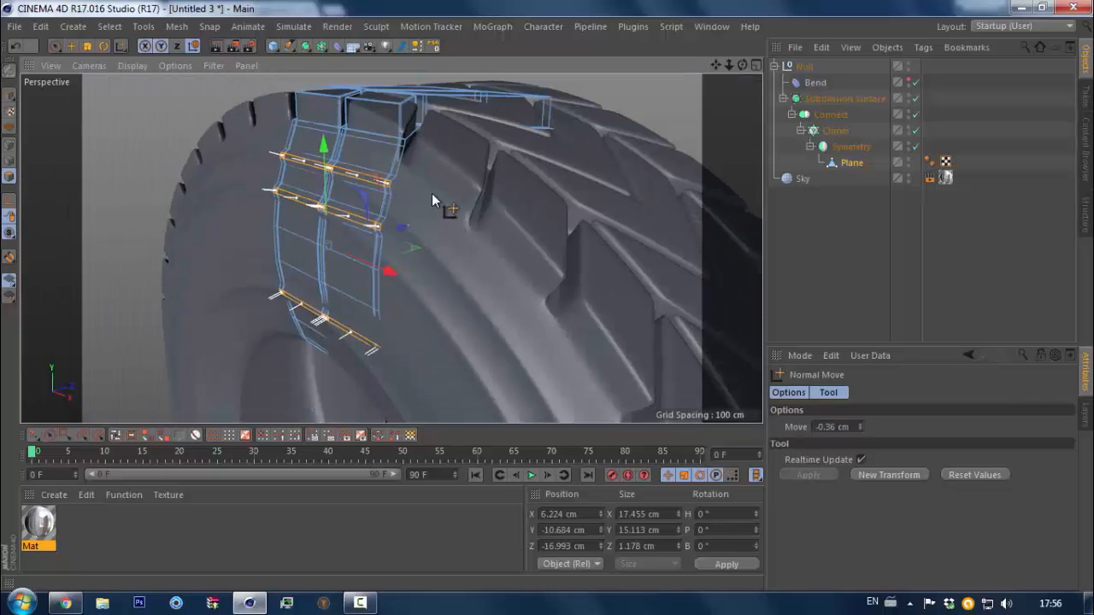
pyautogui.keyDown('alt'); pyautogui.moveTo(402, 183); pyautogui.dragTo(433, 161, button='right'); pyautogui.keyUp('alt')
pyautogui.keyDown('alt'); pyautogui.moveTo(412, 200); pyautogui.dragTo(404, 200); pyautogui.keyUp('alt')
pyautogui.keyDown('alt'); pyautogui.moveTo(414, 159); pyautogui.dragTo(369, 181, button='right'); pyautogui.keyUp('alt')
pyautogui.click(819, 232)
pyautogui.keyDown('alt'); pyautogui.moveTo(451, 166); pyautogui.dragTo(390, 208, button='right'); pyautogui.keyUp('alt')
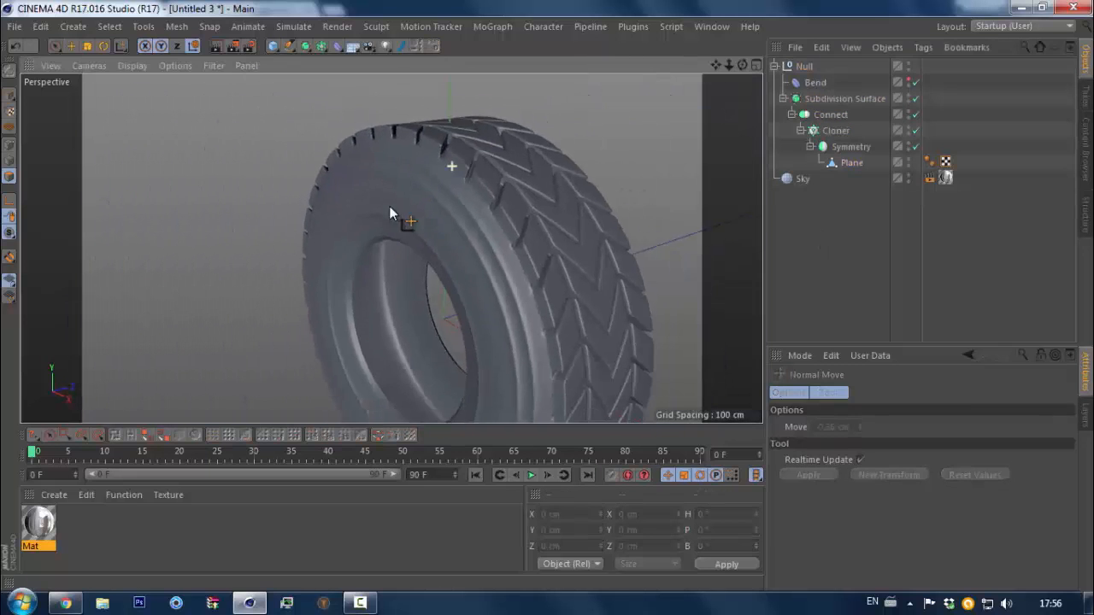
pyautogui.keyDown('alt'); pyautogui.moveTo(415, 219); pyautogui.dragTo(435, 261); pyautogui.keyUp('alt')
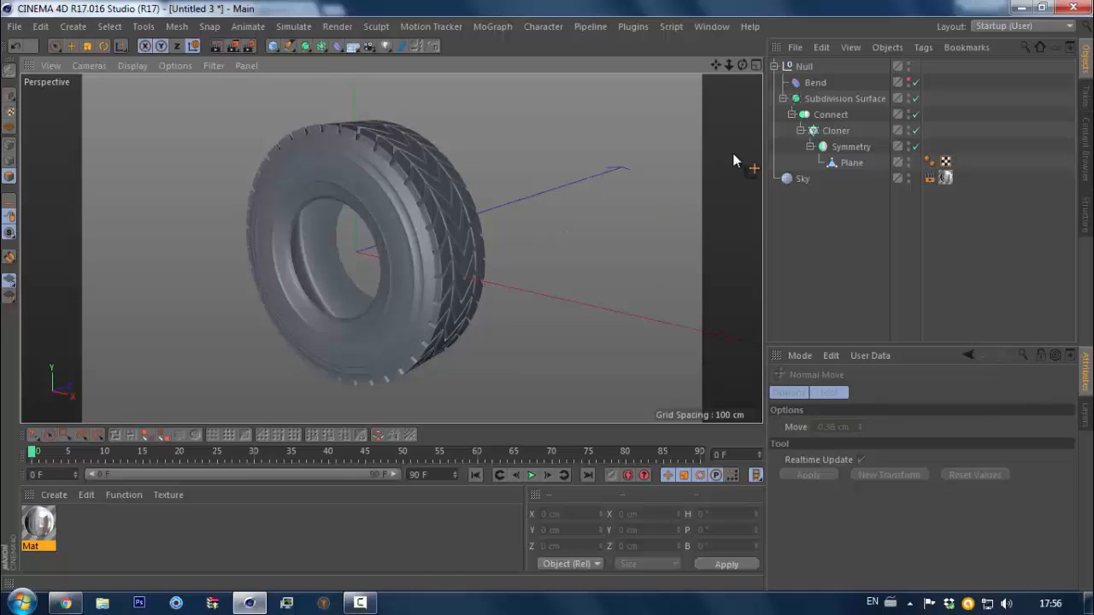
# Try making a polygon copy of the Connect object with Current State to Object, hide the original Null, and take the copy out of the hierarchy
pyautogui.click(829, 113)
pyautogui.rightClick(830, 113)
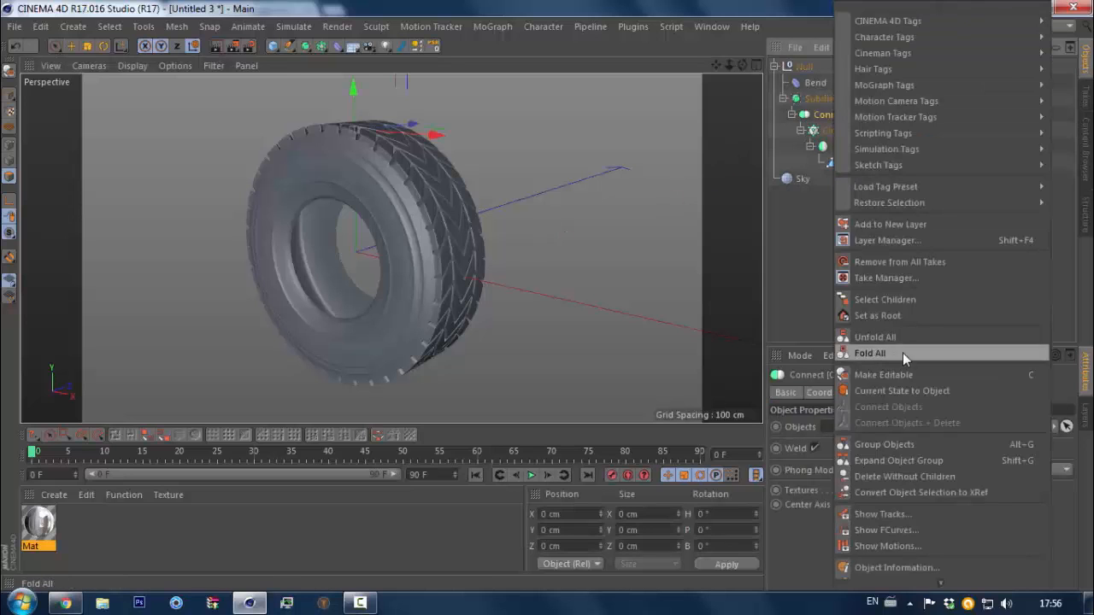
pyautogui.click(878, 391)
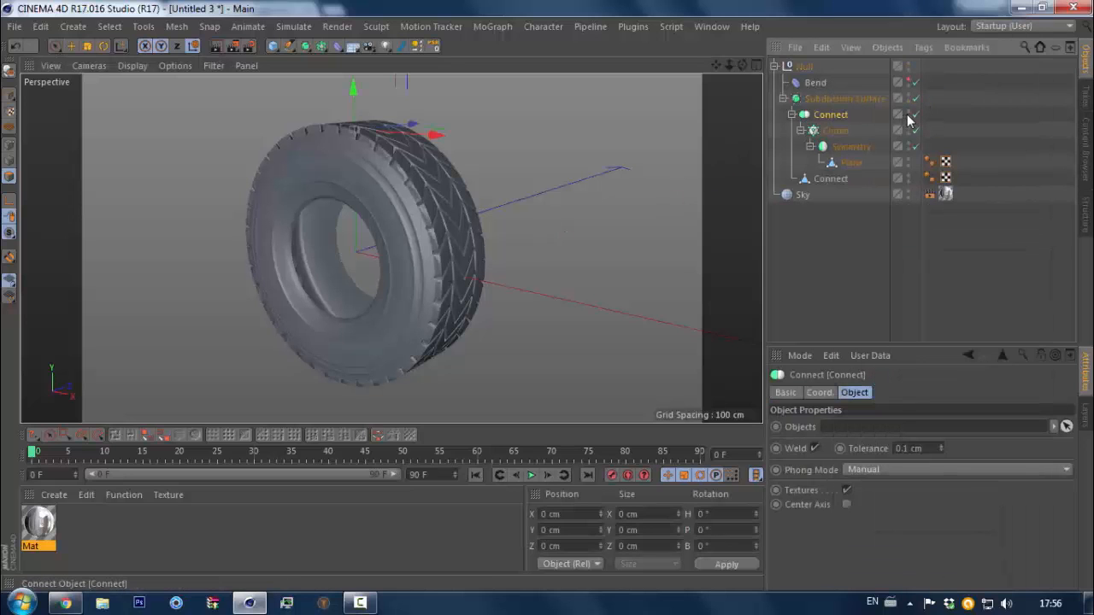
pyautogui.click(908, 99)
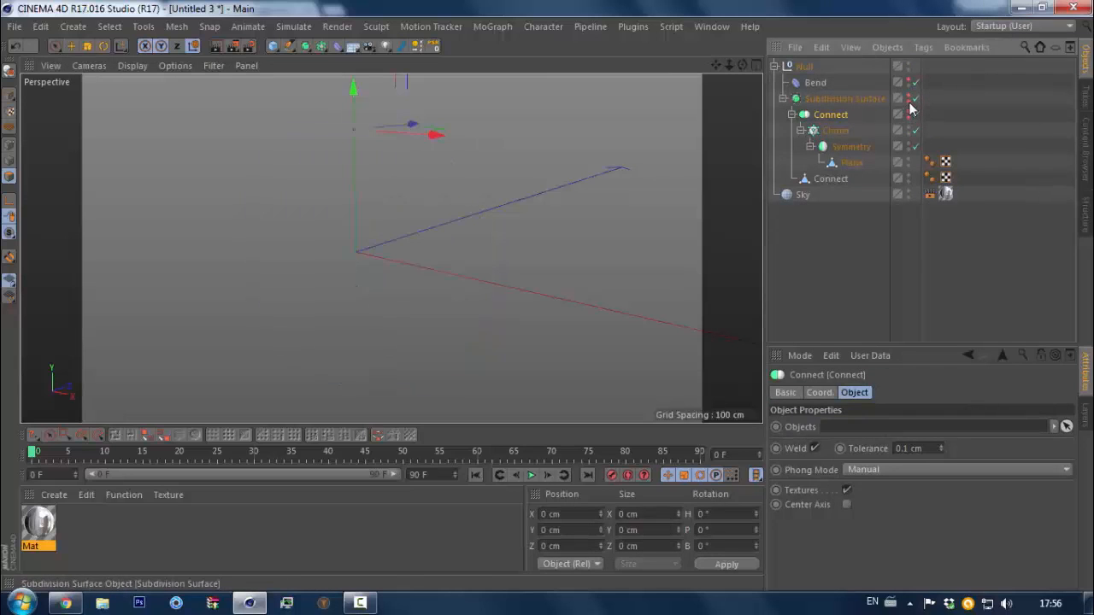
pyautogui.click(908, 67)
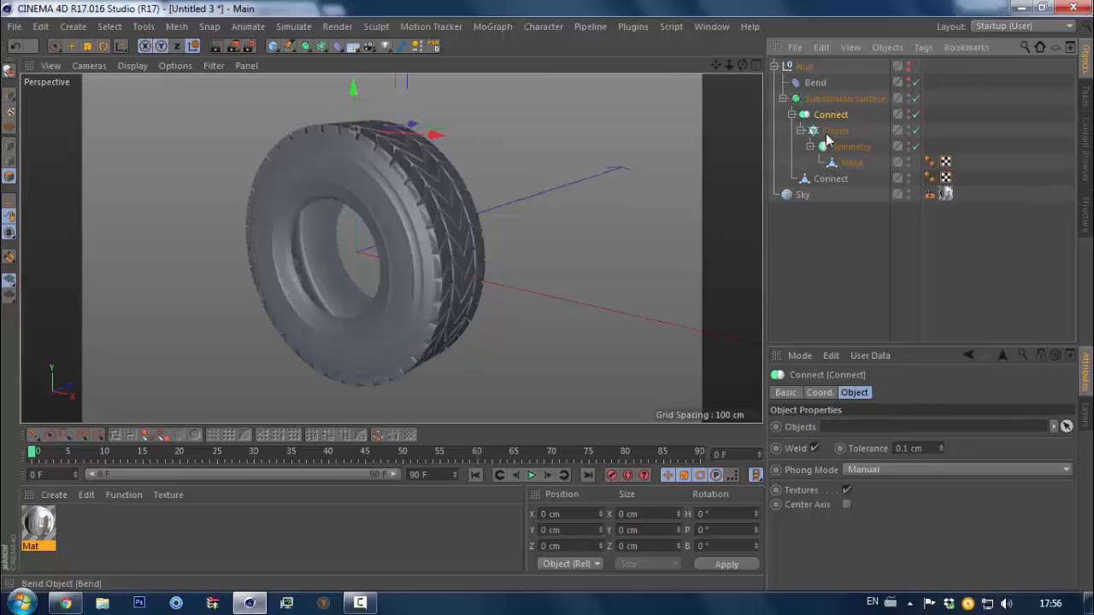
pyautogui.moveTo(832, 179); pyautogui.dragTo(805, 288)
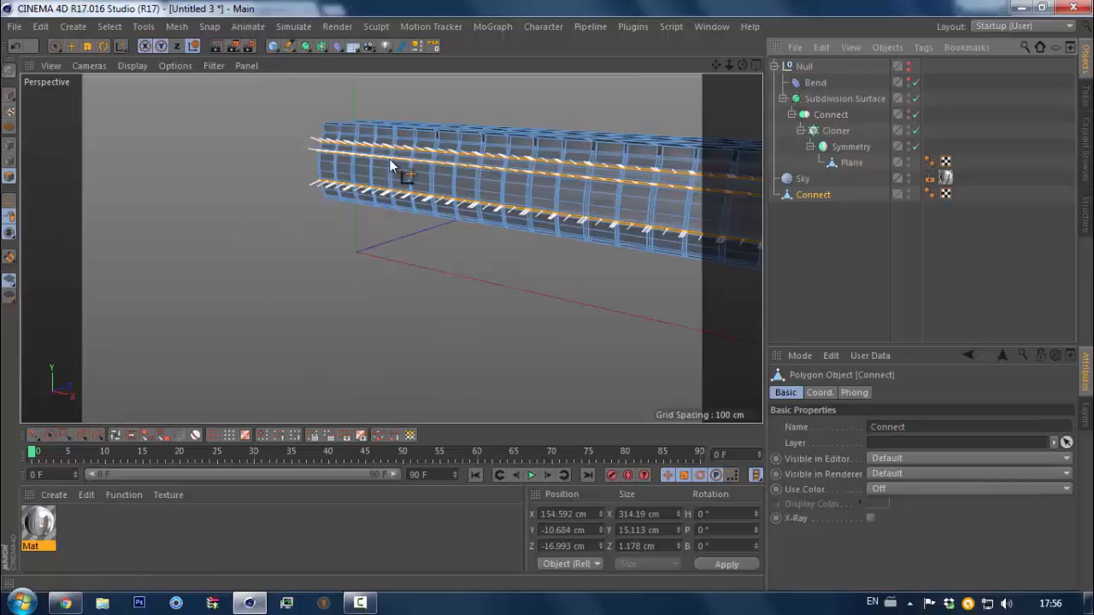
# Inspect the unbent Connect copy from several angles, and undo its extraction and creation
pyautogui.keyDown('alt'); pyautogui.moveTo(636, 214); pyautogui.dragTo(286, 240, button='middle'); pyautogui.keyUp('alt')
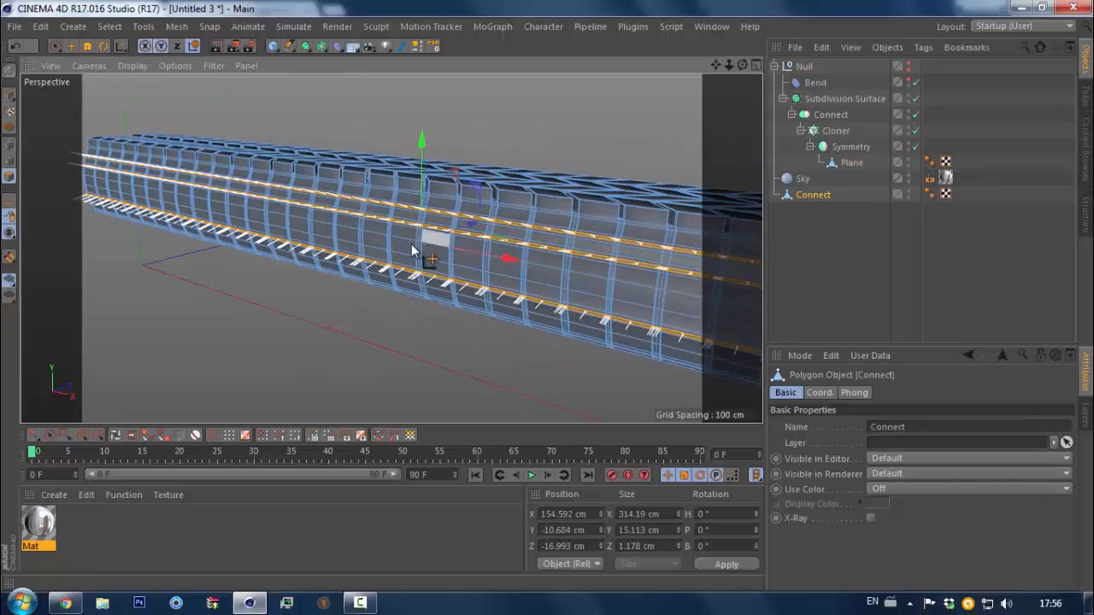
pyautogui.keyDown('alt'); pyautogui.moveTo(412, 251); pyautogui.dragTo(426, 269); pyautogui.keyUp('alt')
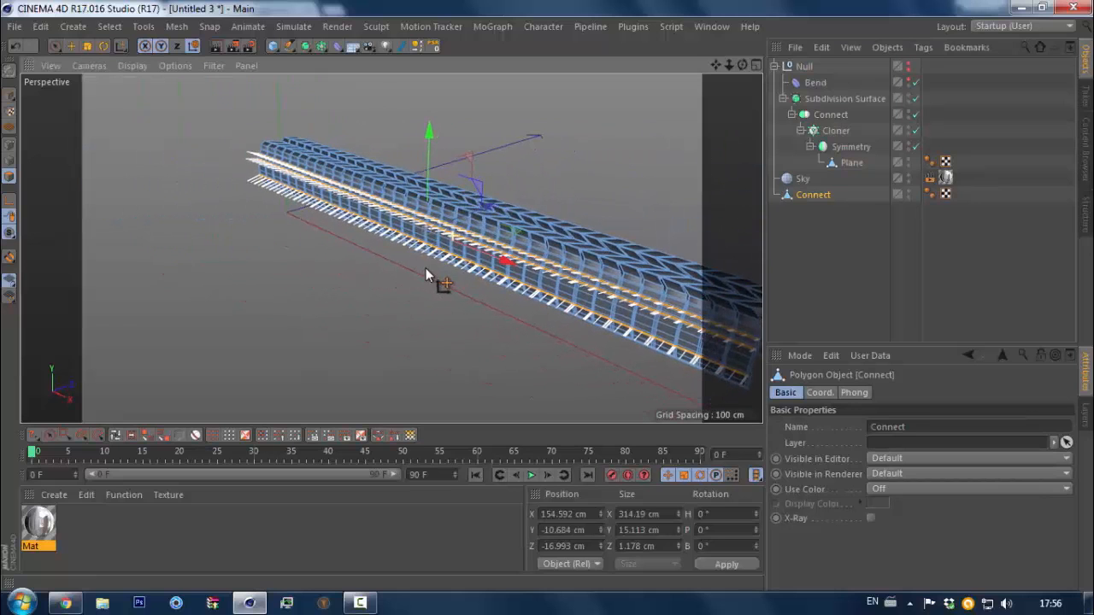
pyautogui.click(808, 282)
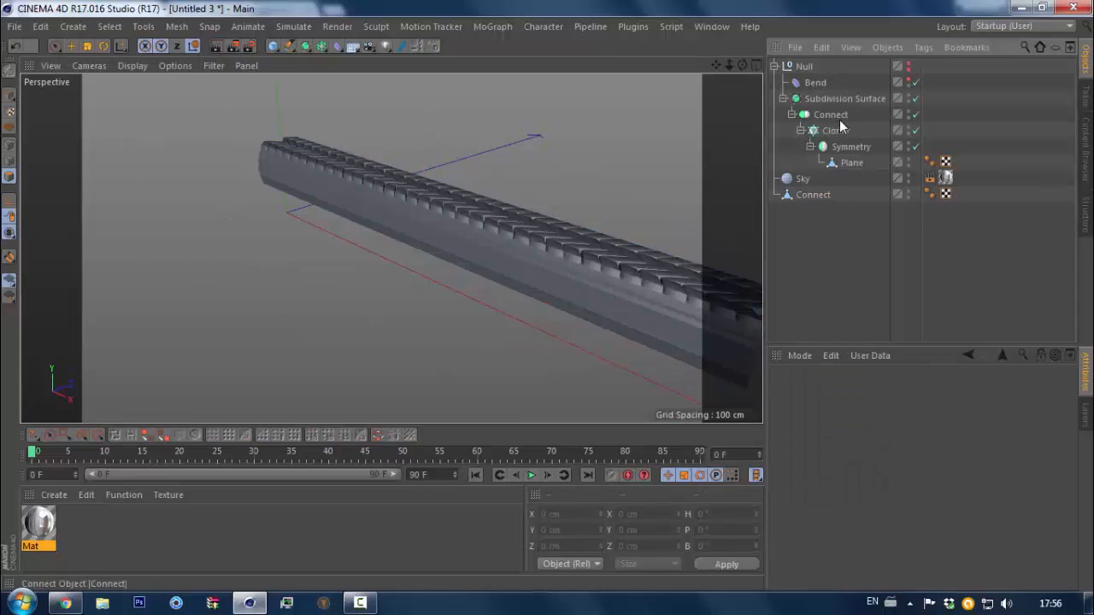
pyautogui.hotkey('ctrl', 'z')
pyautogui.hotkey('ctrl', 'z')
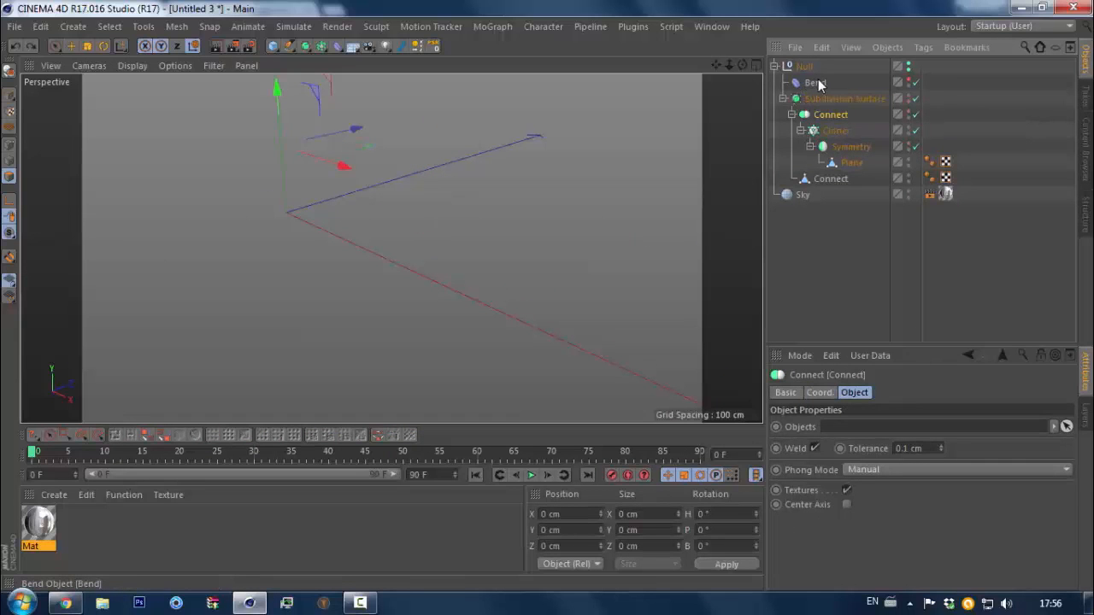
pyautogui.hotkey('ctrl', 'z')
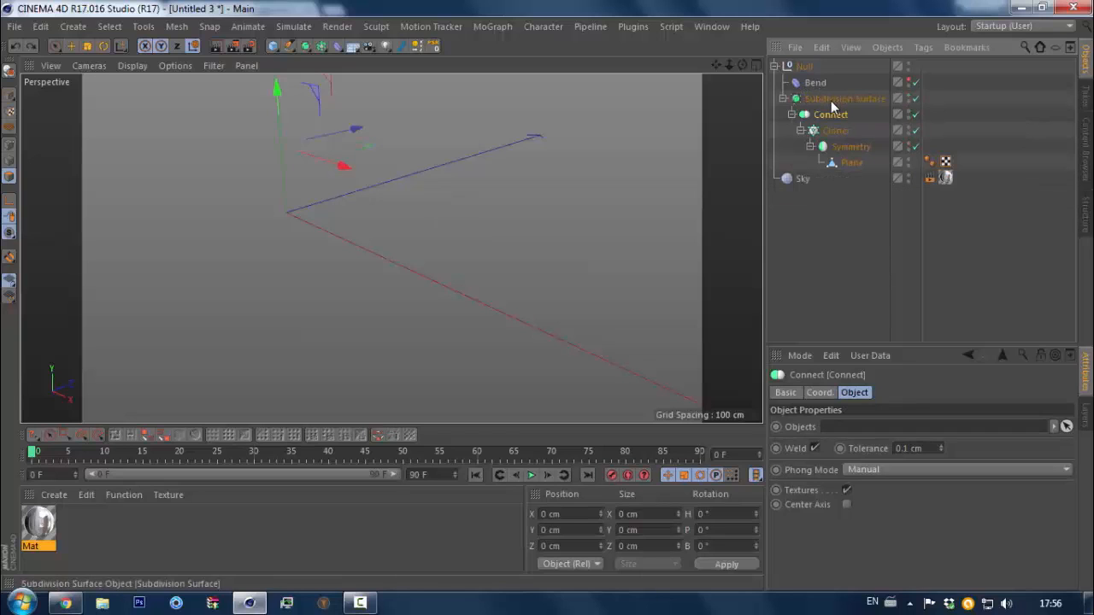
# Create a polygon copy of the whole Null with Current State to Object, hide the original Null, and select the copied Subdivision Surface mesh
pyautogui.rightClick(795, 68)
pyautogui.click(894, 394)
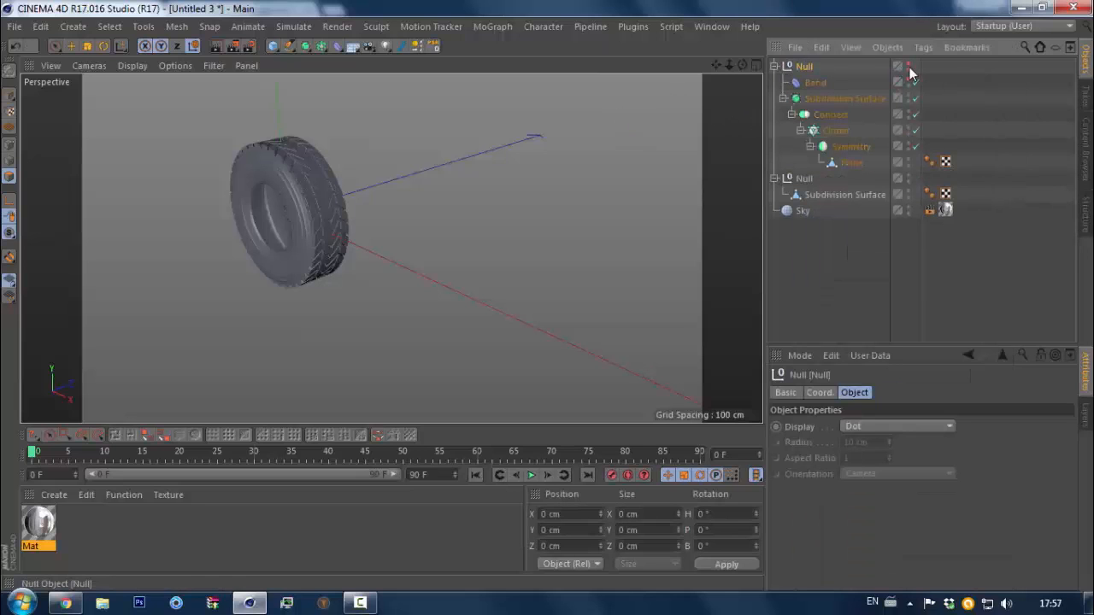
pyautogui.click(819, 194)
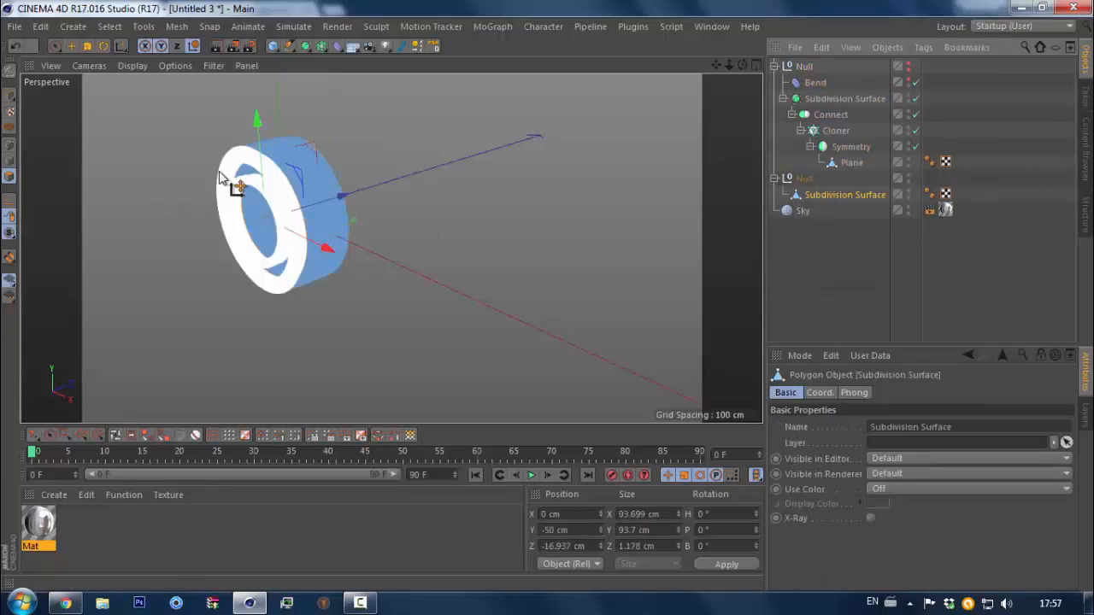
# Display the baked tire with Gouraud Shading (Lines), examine its mesh density up close, and return to plain Gouraud Shading
pyautogui.click(9, 95)
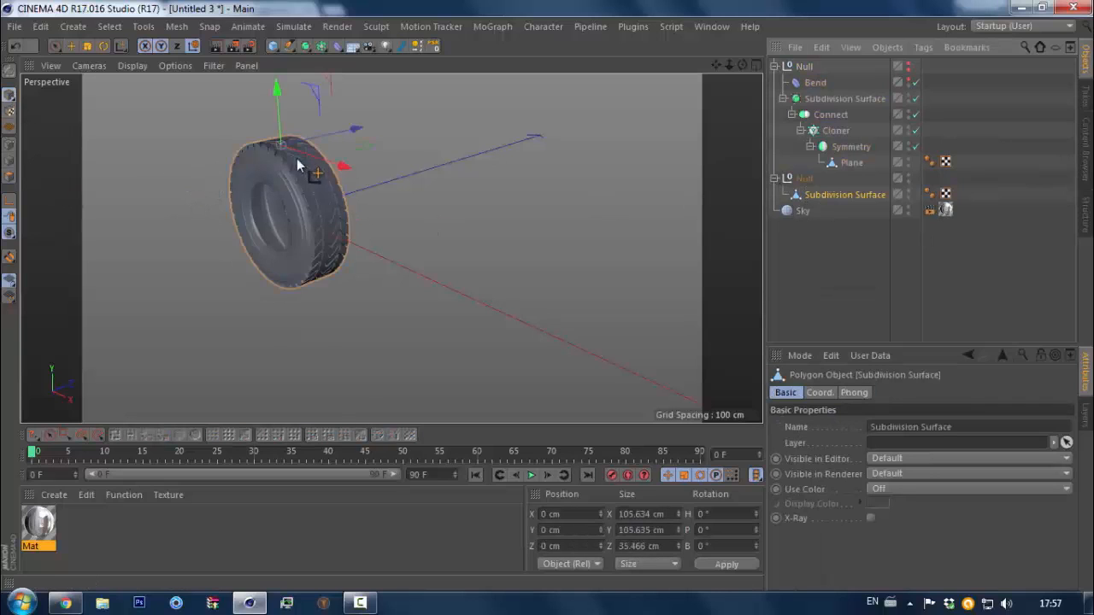
pyautogui.scroll(3, 297, 158)
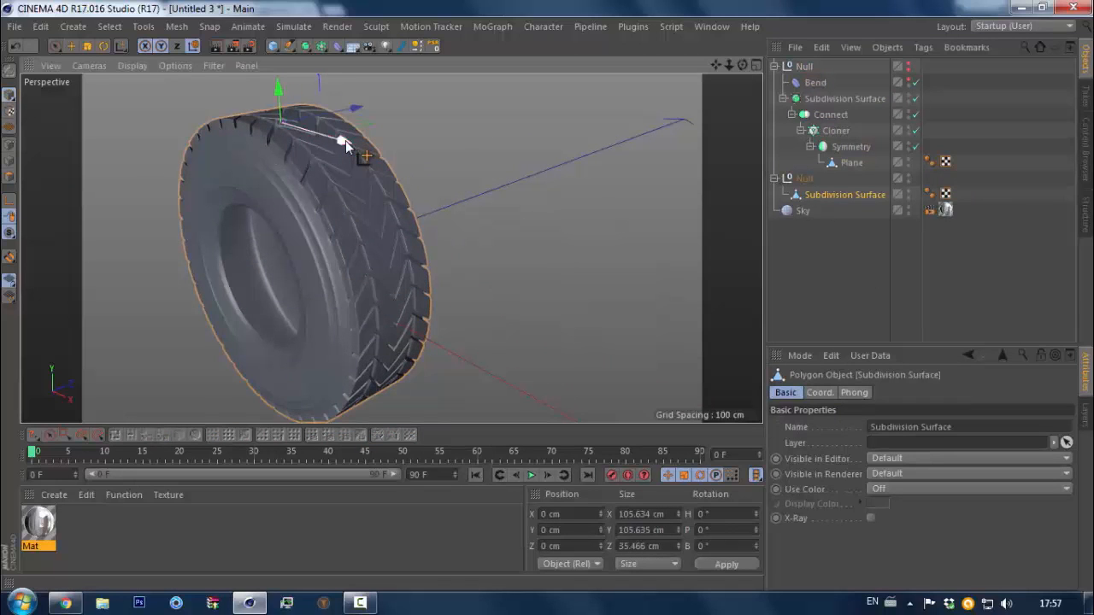
pyautogui.press('n')
pyautogui.press('b')
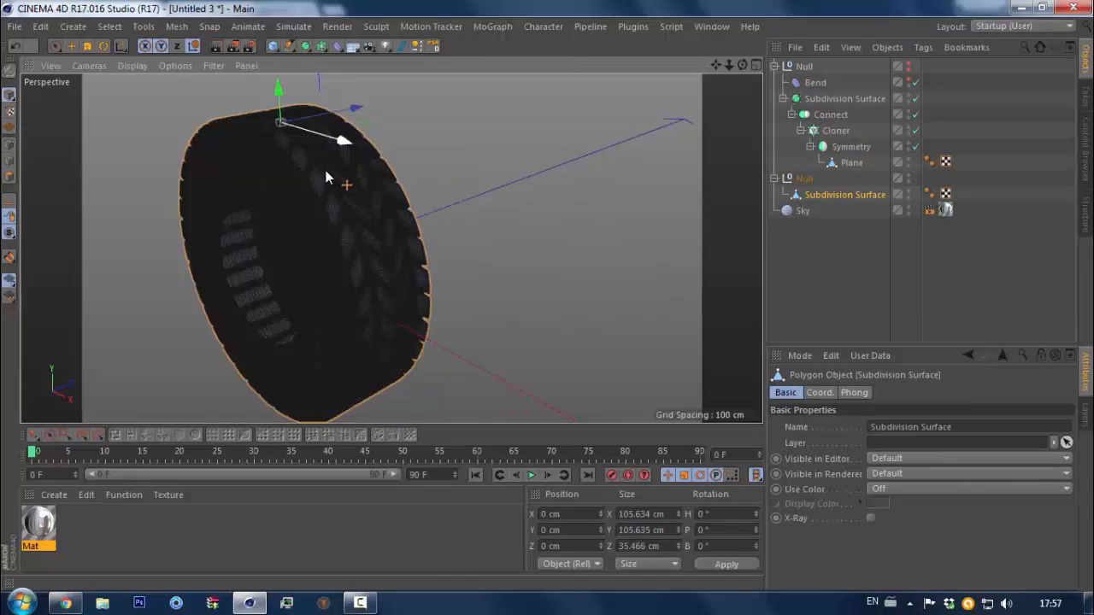
pyautogui.keyDown('alt'); pyautogui.moveTo(297, 204); pyautogui.dragTo(432, 130, button='right'); pyautogui.keyUp('alt')
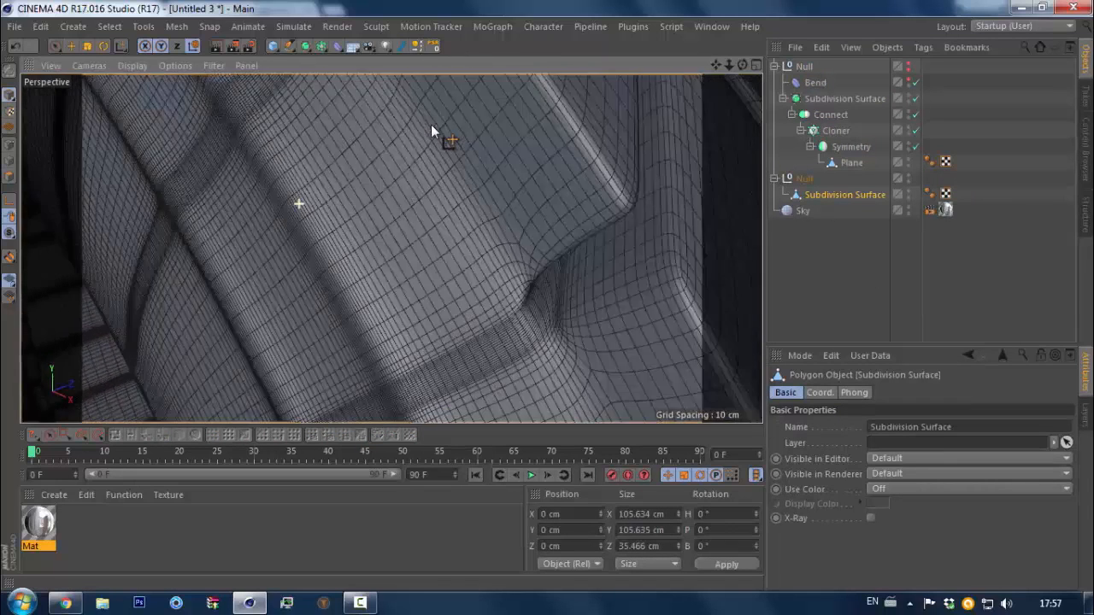
pyautogui.keyDown('alt'); pyautogui.moveTo(507, 220); pyautogui.dragTo(556, 236, button='right'); pyautogui.keyUp('alt')
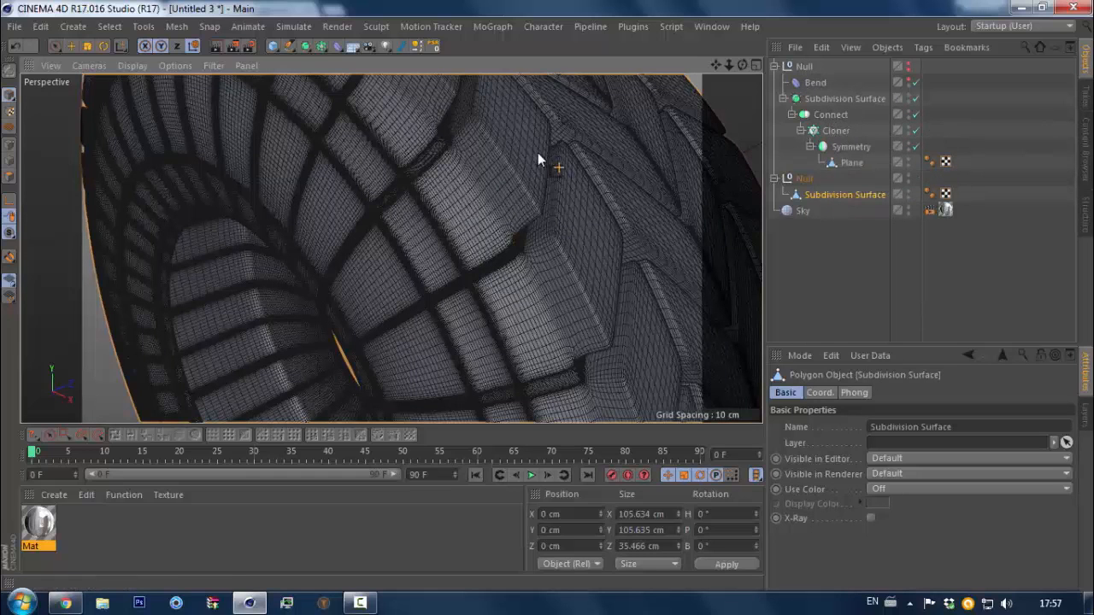
pyautogui.scroll(-10, 504, 179)
pyautogui.press('n')
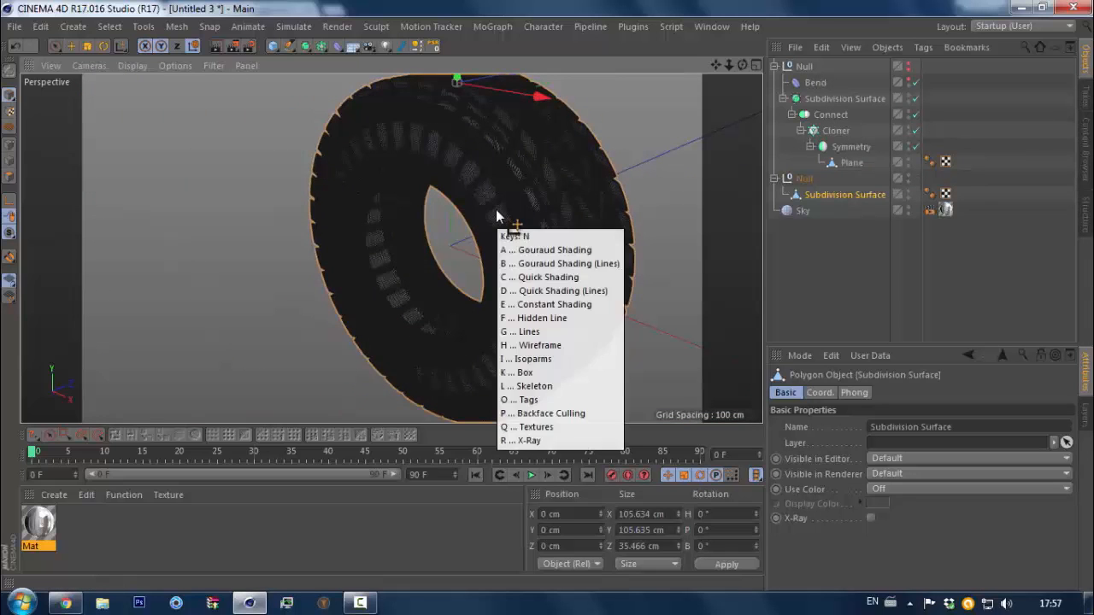
pyautogui.press('a')
# Examine the baked tire's sidewall bands, inner rim and tread edges from several angles
pyautogui.keyDown('alt'); pyautogui.moveTo(506, 210); pyautogui.dragTo(565, 241); pyautogui.keyUp('alt')
pyautogui.scroll(5, 564, 241)
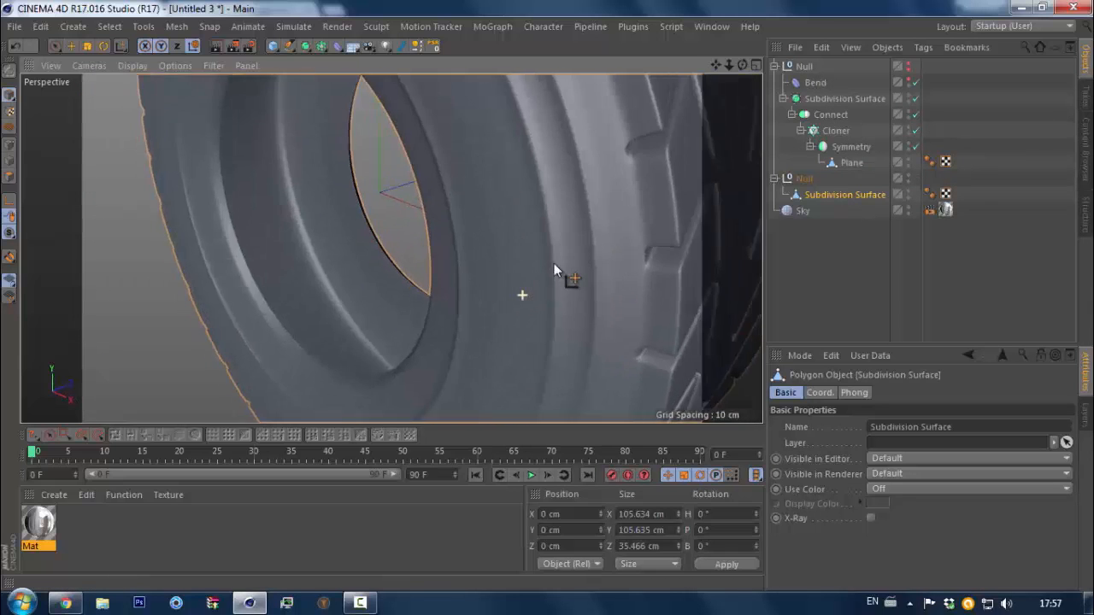
pyautogui.scroll(-2, 551, 265)
pyautogui.keyDown('alt'); pyautogui.moveTo(626, 257); pyautogui.dragTo(513, 276); pyautogui.keyUp('alt')
pyautogui.moveTo(495, 280)
pyautogui.keyDown('alt'); pyautogui.mouseDown(button='right')
pyautogui.moveTo(463, 297)
pyautogui.moveTo(476, 270)
pyautogui.mouseUp(button='right'); pyautogui.keyUp('alt')
pyautogui.keyDown('alt'); pyautogui.moveTo(476, 276); pyautogui.dragTo(324, 163); pyautogui.keyUp('alt')
pyautogui.keyDown('alt'); pyautogui.moveTo(353, 139); pyautogui.dragTo(420, 129, button='right'); pyautogui.keyUp('alt')
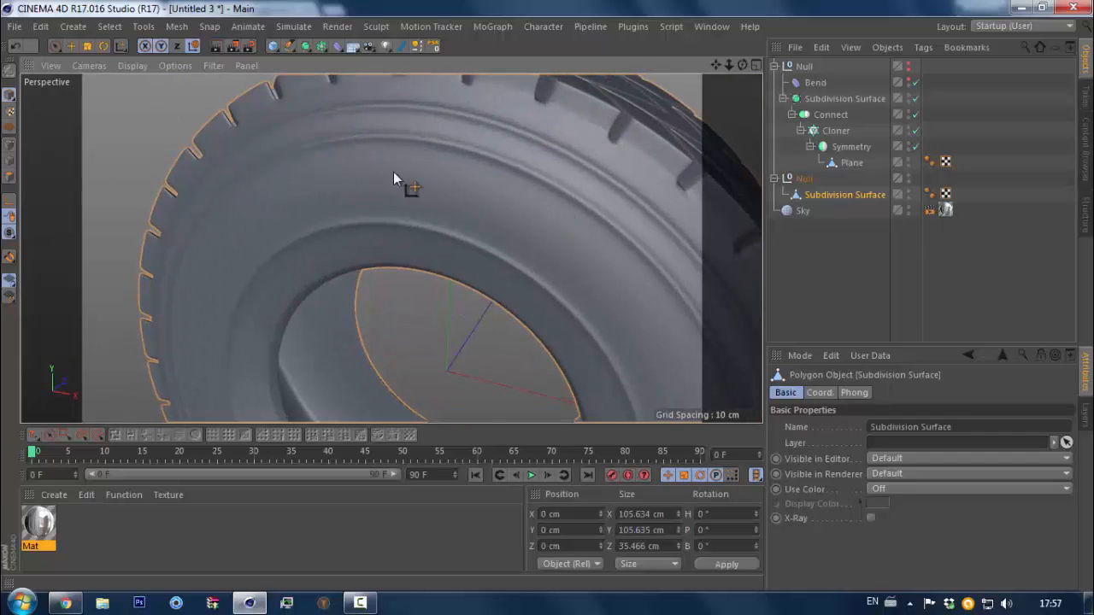
pyautogui.keyDown('alt'); pyautogui.moveTo(396, 186); pyautogui.dragTo(443, 245, button='right'); pyautogui.keyUp('alt')
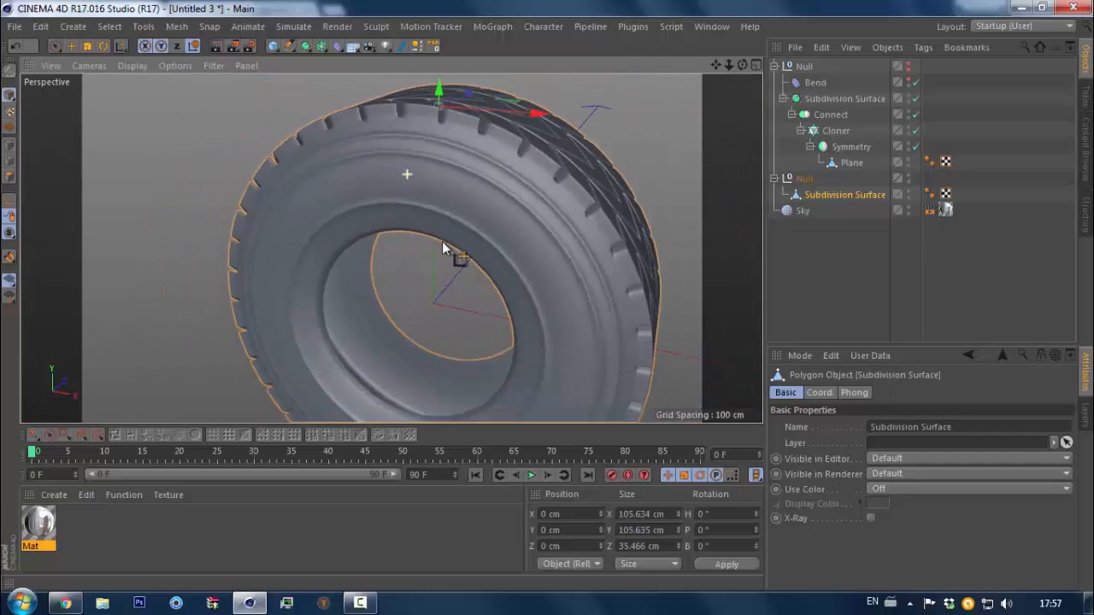
# Delete the baked Null copy, create a polygon copy of the Connect object with Current State to Object, and take it out of the hierarchy
pyautogui.click(800, 181)
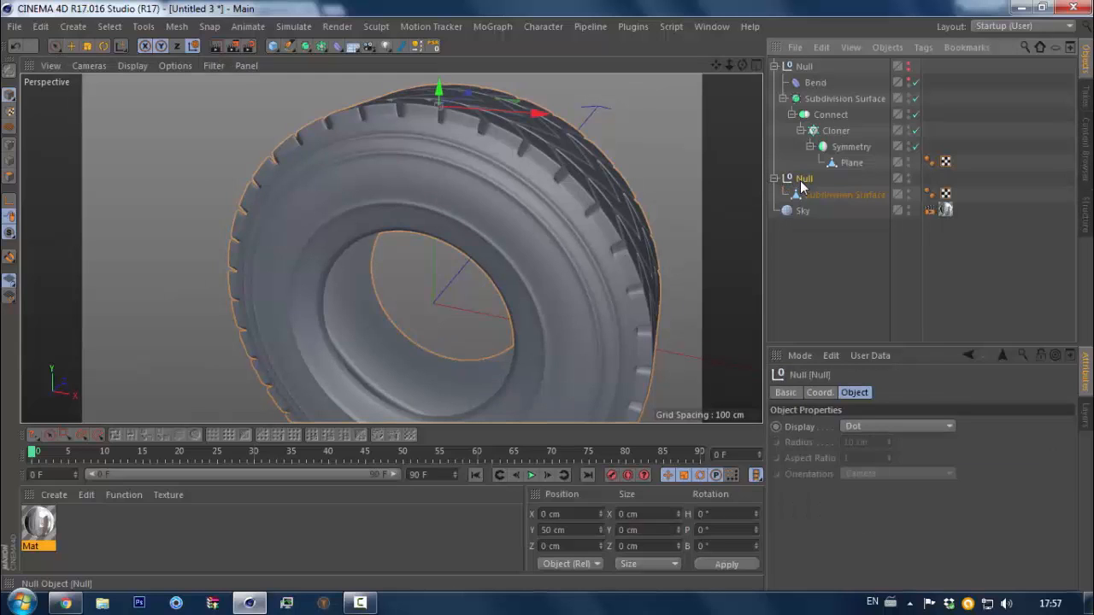
pyautogui.press('Delete')
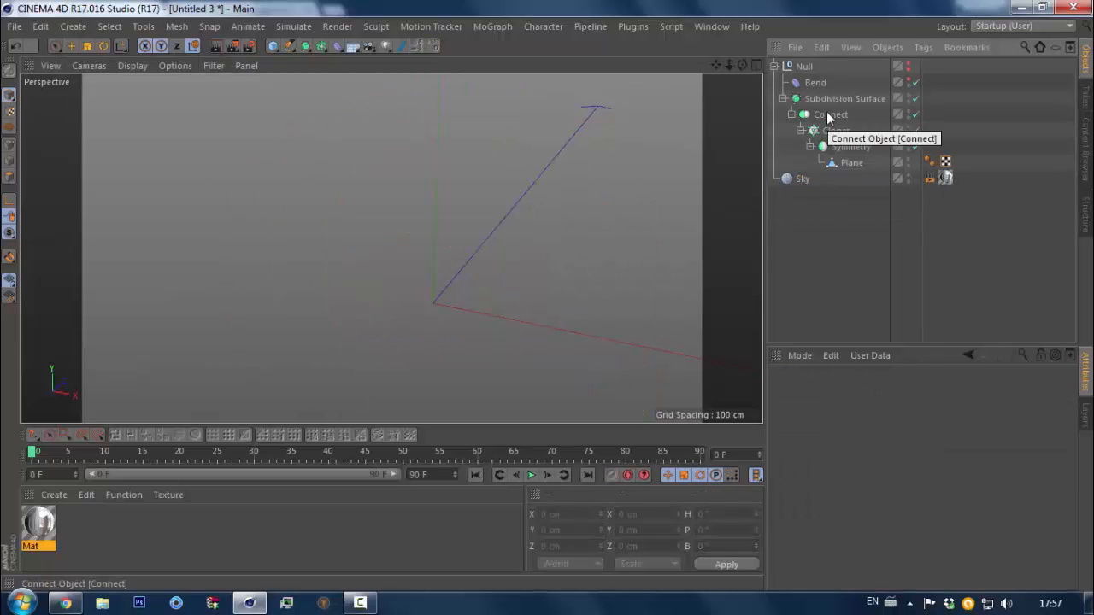
pyautogui.rightClick(826, 117)
pyautogui.click(874, 391)
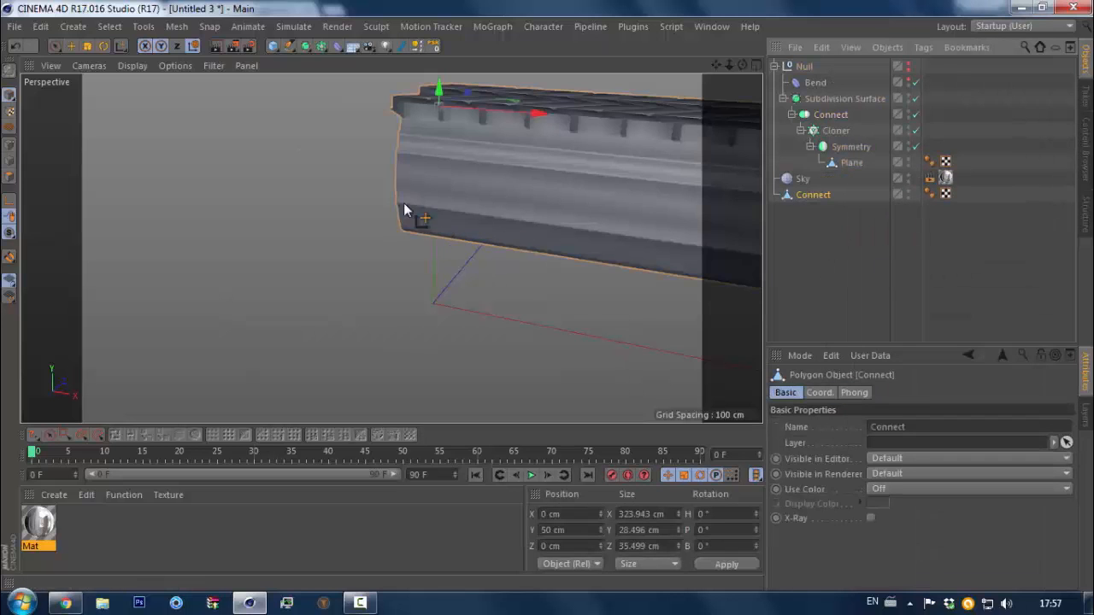
# Show the unbent Connect copy with Gouraud Shading (Lines) and examine its edge flow from several angles
pyautogui.keyDown('alt'); pyautogui.moveTo(403, 210); pyautogui.dragTo(236, 171); pyautogui.keyUp('alt')
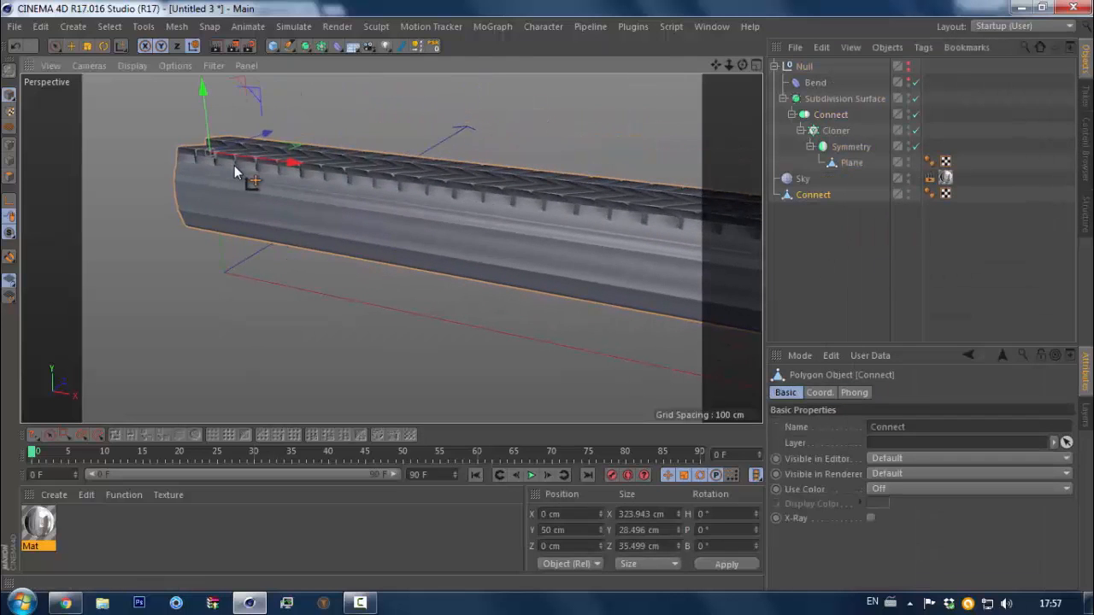
pyautogui.press('n')
pyautogui.click(303, 212)
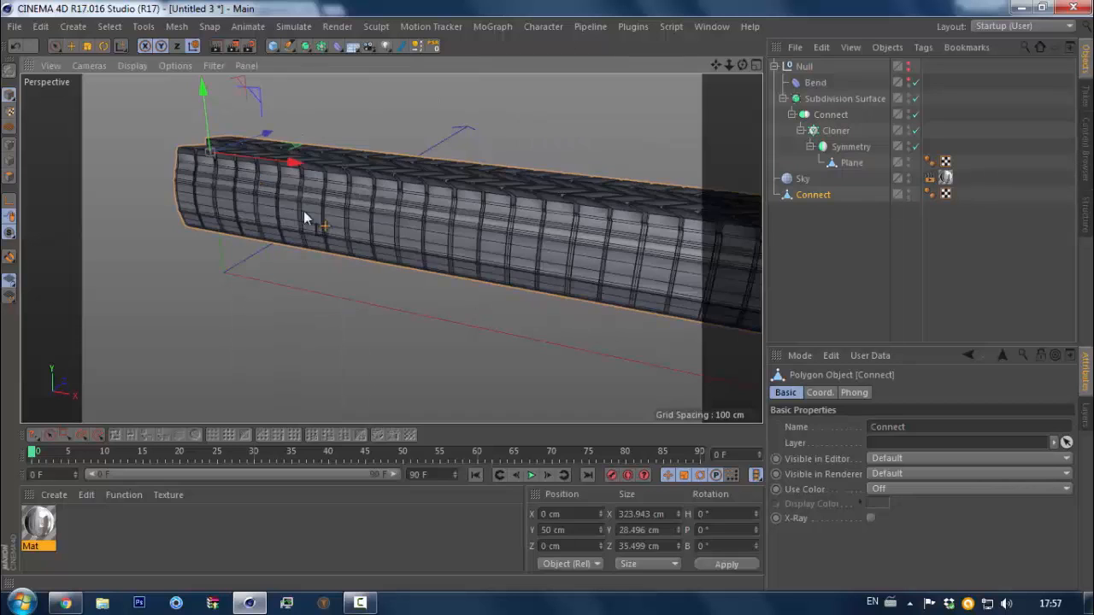
pyautogui.keyDown('alt'); pyautogui.moveTo(359, 228); pyautogui.dragTo(242, 222, button='middle'); pyautogui.keyUp('alt')
pyautogui.keyDown('alt'); pyautogui.moveTo(242, 222); pyautogui.dragTo(447, 235, button='right'); pyautogui.keyUp('alt')
pyautogui.keyDown('alt'); pyautogui.moveTo(446, 236); pyautogui.dragTo(348, 203); pyautogui.keyUp('alt')
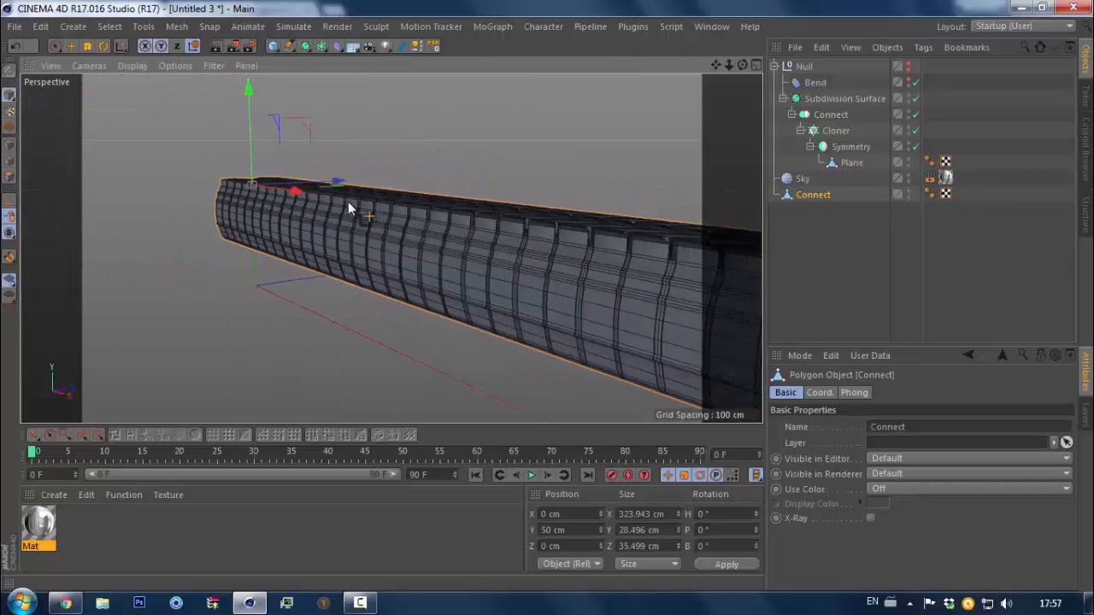
pyautogui.keyDown('alt'); pyautogui.moveTo(347, 203); pyautogui.dragTo(367, 228, button='right'); pyautogui.keyUp('alt')
pyautogui.keyDown('alt'); pyautogui.moveTo(367, 231); pyautogui.dragTo(283, 211); pyautogui.keyUp('alt')
pyautogui.keyDown('alt'); pyautogui.moveTo(283, 211); pyautogui.dragTo(366, 159, button='right'); pyautogui.keyUp('alt')
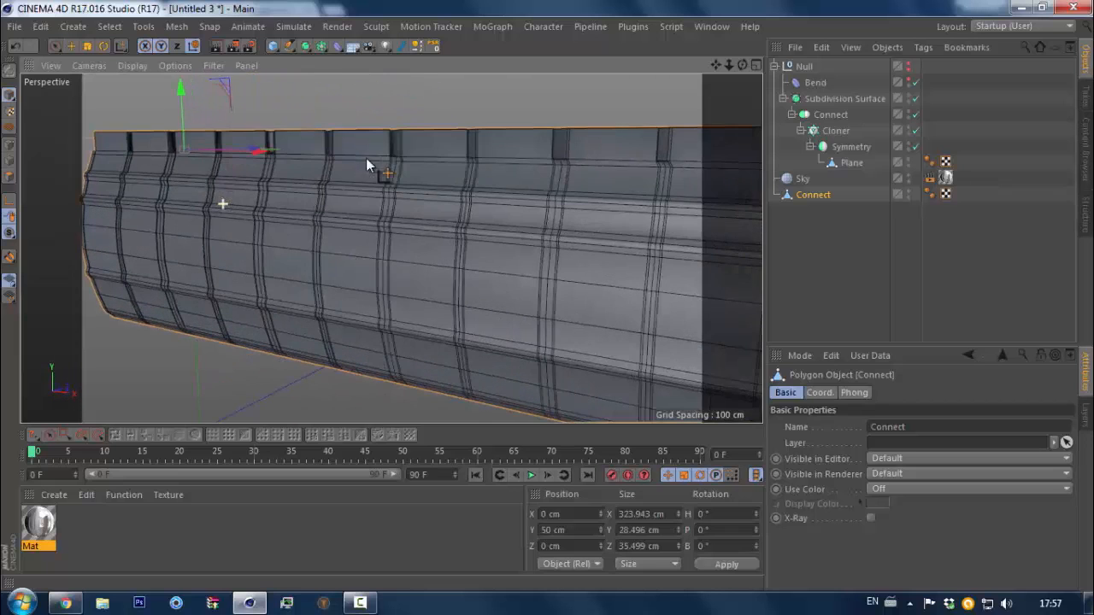
pyautogui.keyDown('alt'); pyautogui.moveTo(359, 241); pyautogui.dragTo(309, 224, button='right'); pyautogui.keyUp('alt')
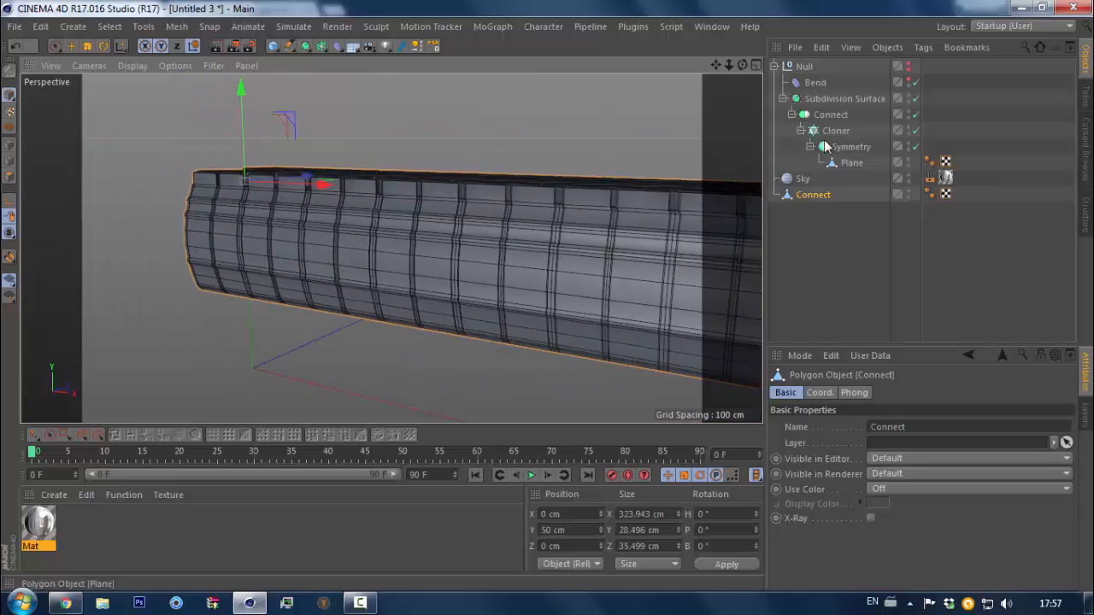
# Try moving the Bend deformer under the polygon Connect copy and placing the copy inside a new Subdivision Surface
pyautogui.moveTo(816, 85); pyautogui.dragTo(812, 125)
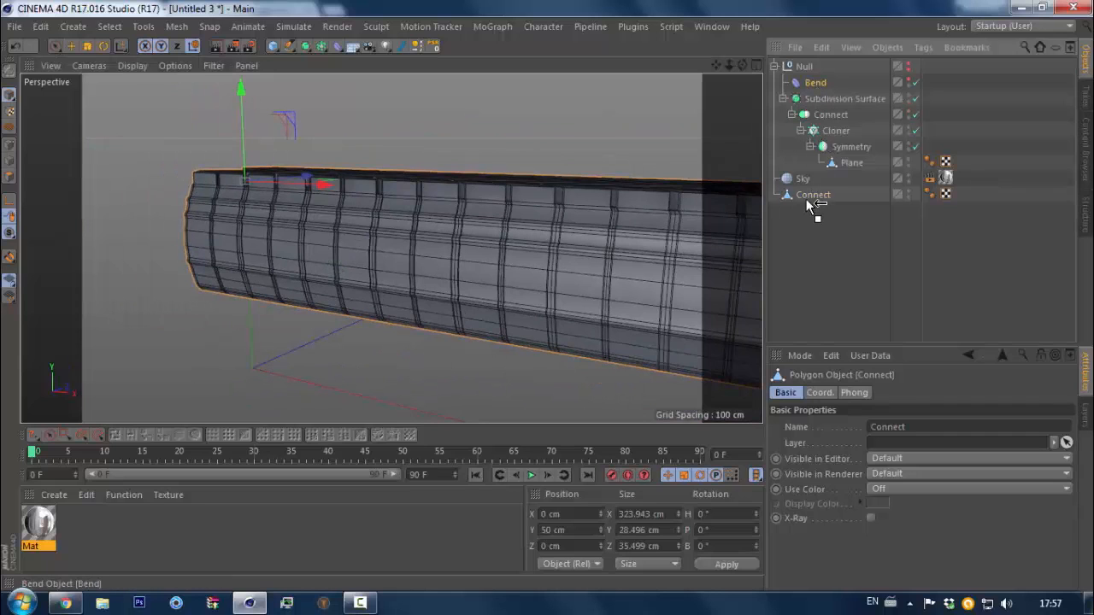
pyautogui.moveTo(812, 198); pyautogui.dragTo(811, 196)
pyautogui.scroll(-3, 312, 185)
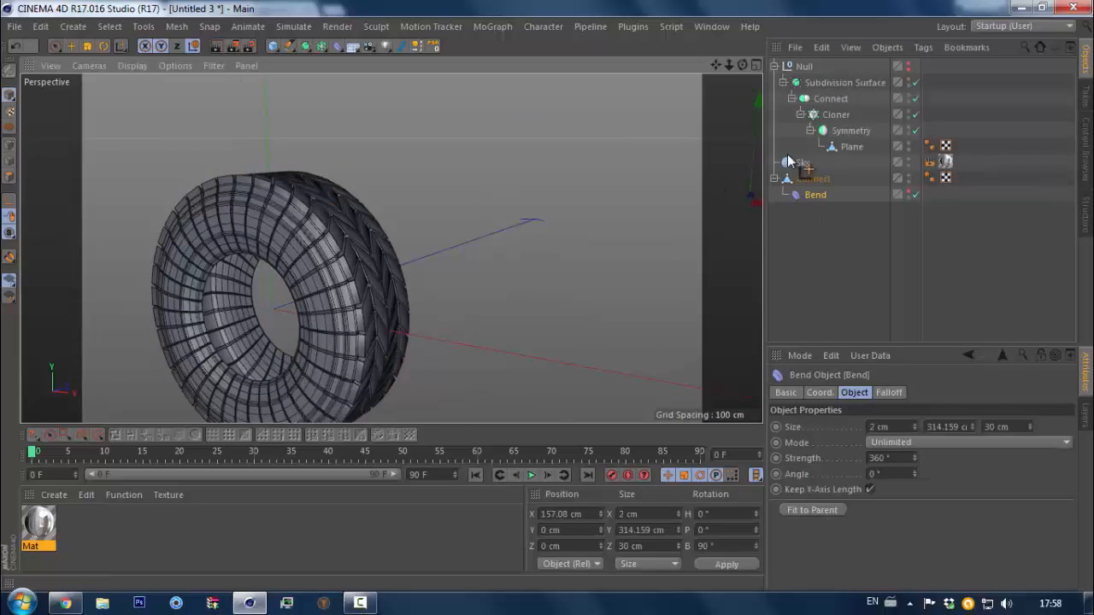
pyautogui.click(821, 178)
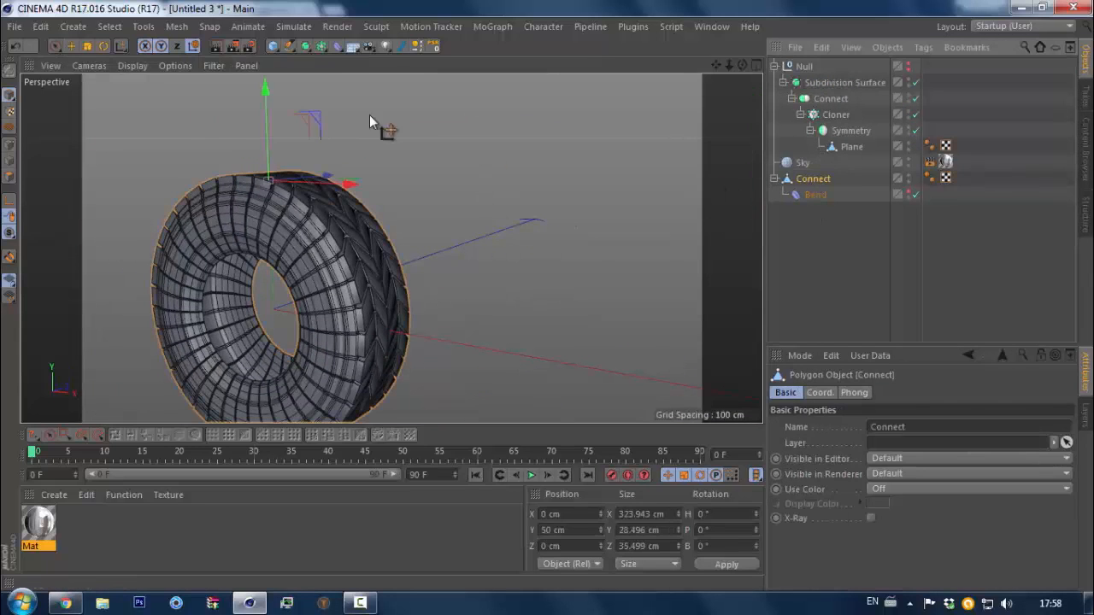
pyautogui.keyDown('alt'); pyautogui.click(305, 46); pyautogui.keyUp('alt')
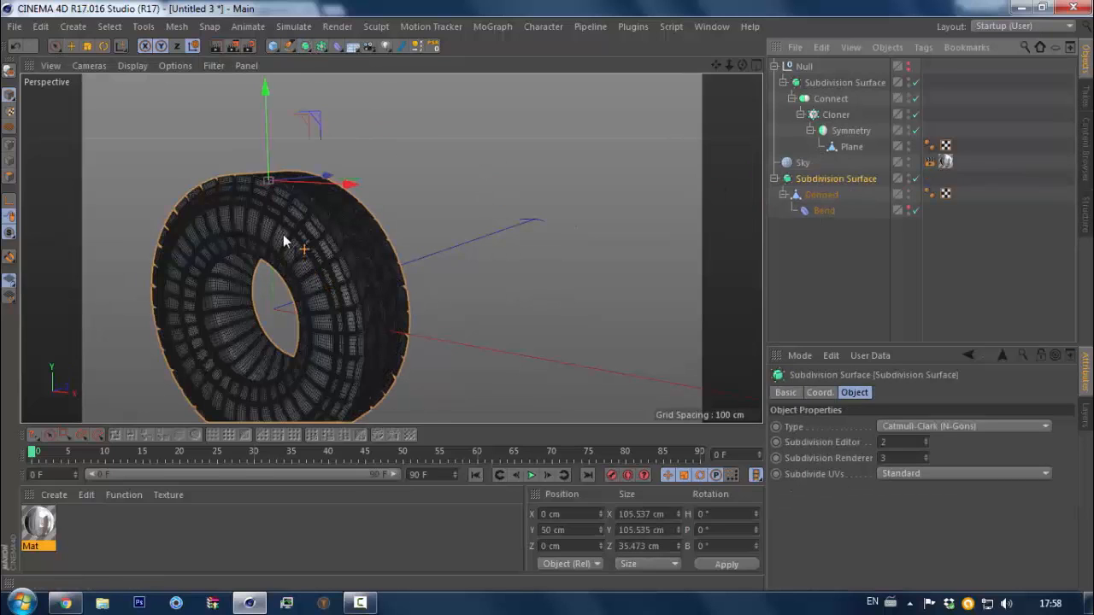
# Examine the bent tire in plain Gouraud Shading from several angles, comparing it with and without the Subdivision Surface
pyautogui.scroll(2, 268, 220)
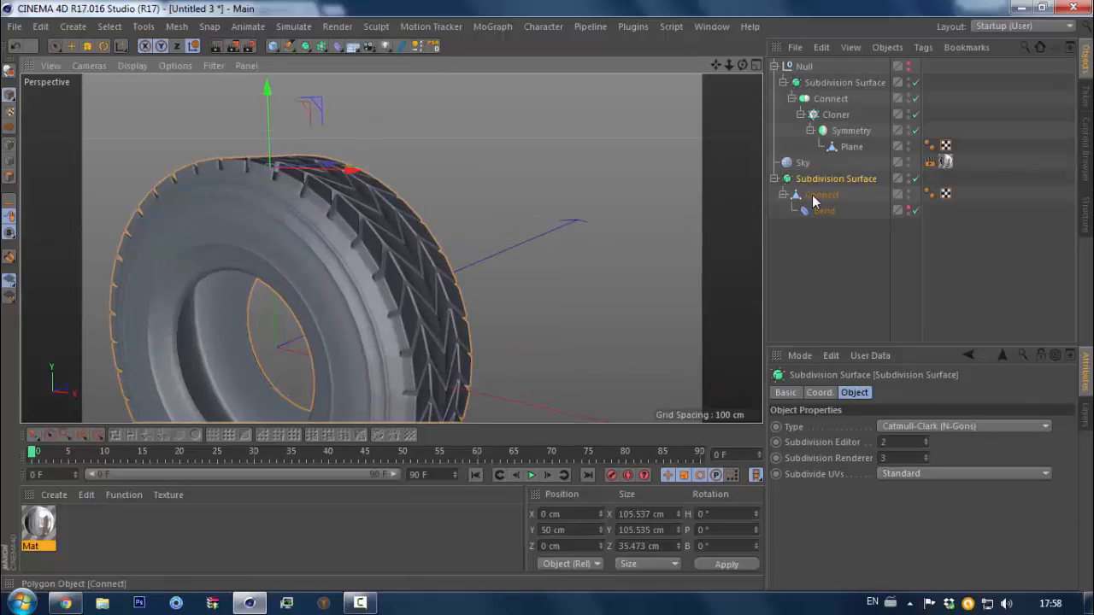
pyautogui.keyDown('alt'); pyautogui.moveTo(562, 220); pyautogui.dragTo(478, 182); pyautogui.keyUp('alt')
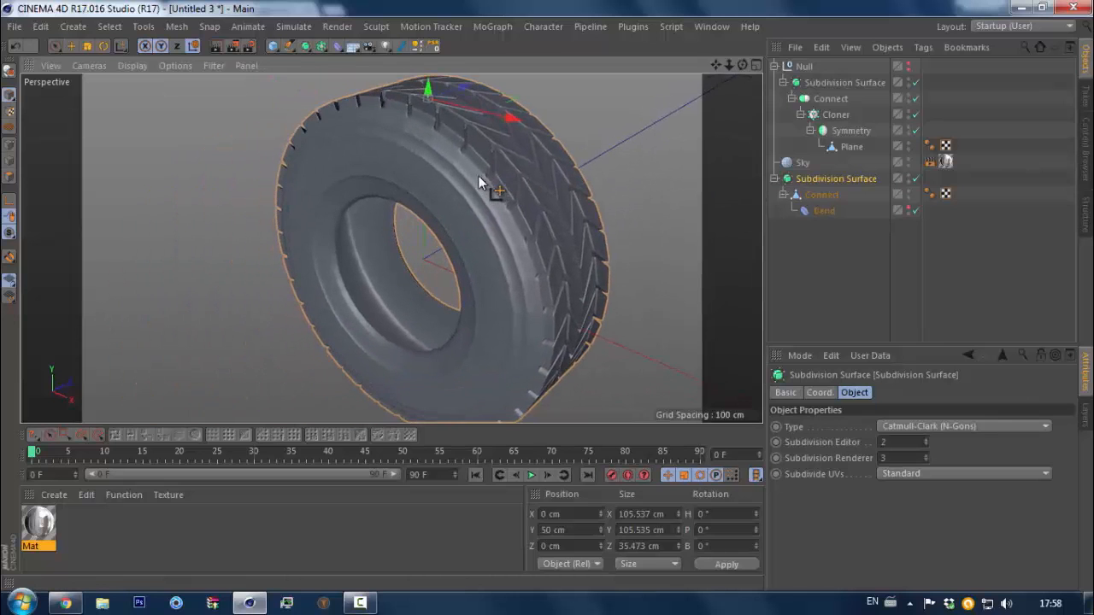
pyautogui.scroll(6, 479, 182)
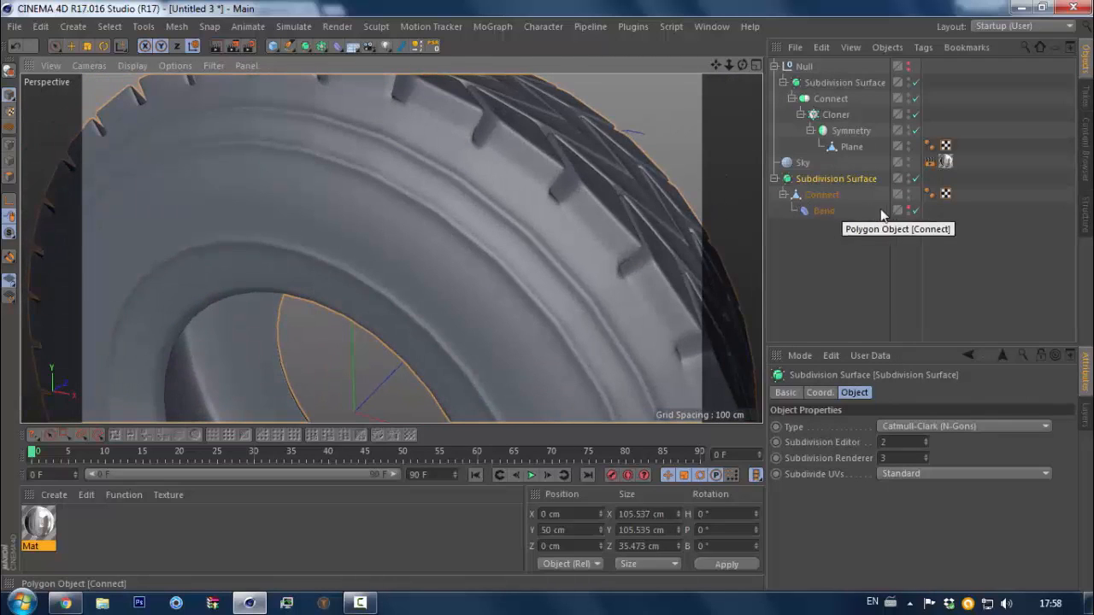
pyautogui.scroll(-3, 394, 178)
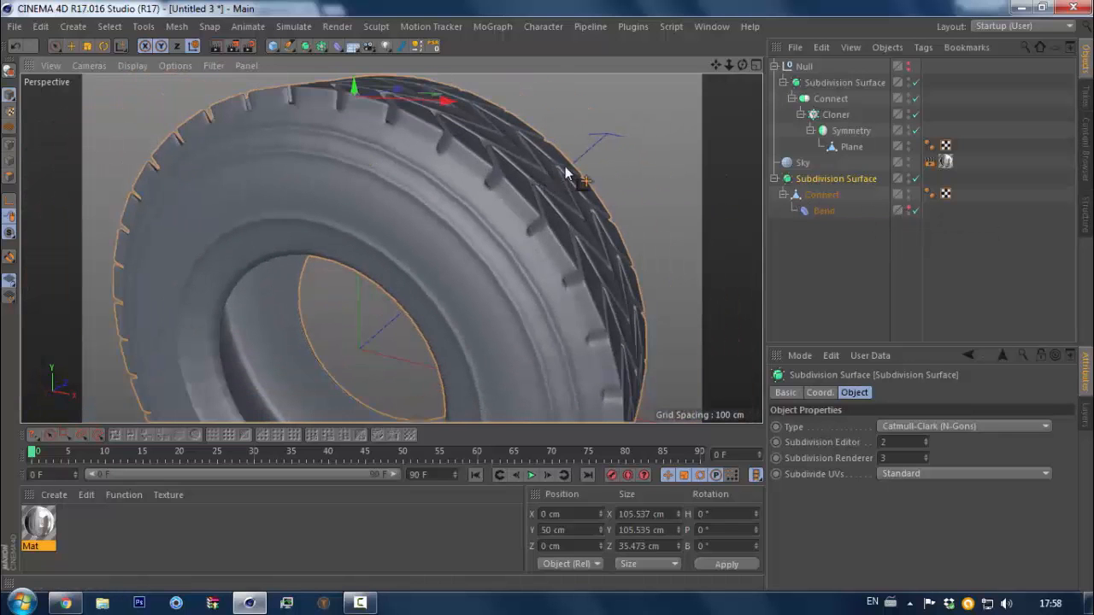
pyautogui.keyDown('alt'); pyautogui.moveTo(677, 167); pyautogui.dragTo(340, 174); pyautogui.keyUp('alt')
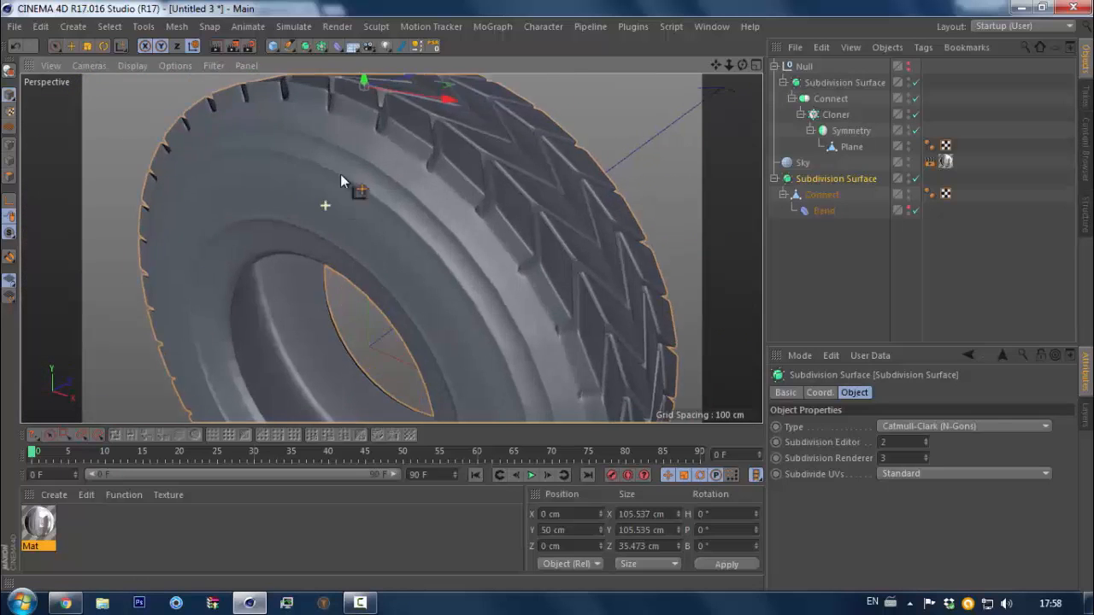
pyautogui.scroll(5, 338, 171)
pyautogui.scroll(-4, 337, 171)
pyautogui.hotkey('ctrl', 'z')
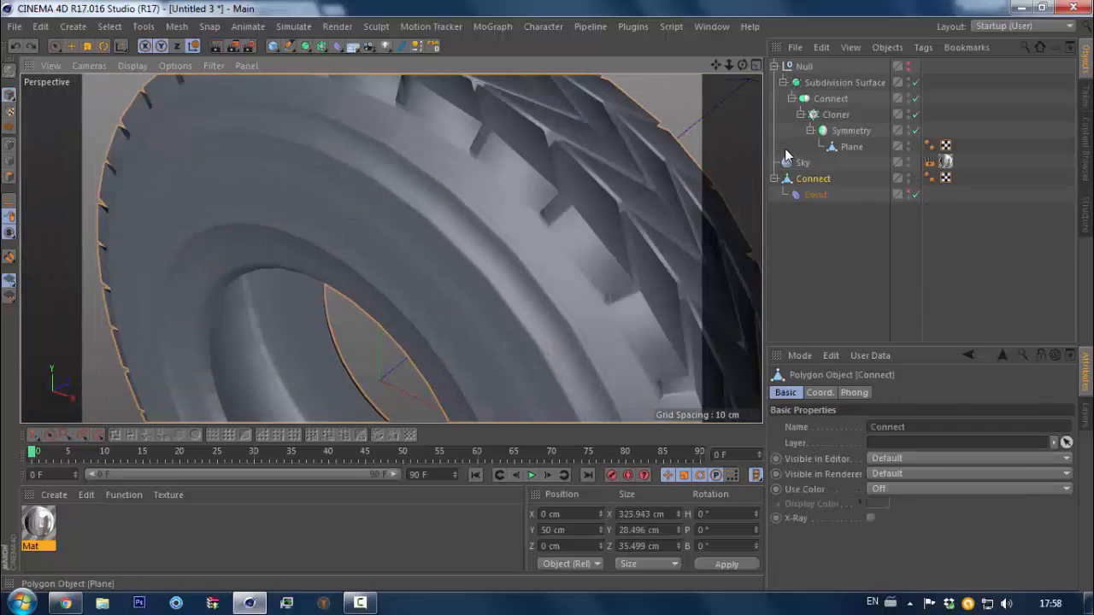
pyautogui.hotkey('ctrl', 'y')
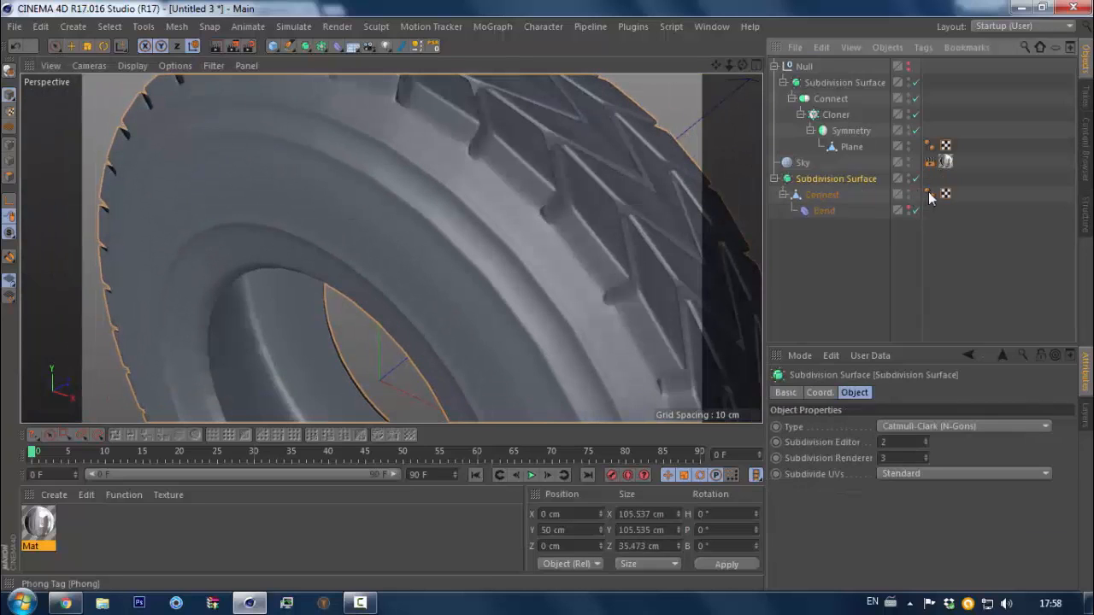
# Turn the Angle Limit of the Connect copy's Phong tag off and on again
pyautogui.click(930, 194)
pyautogui.click(864, 428)
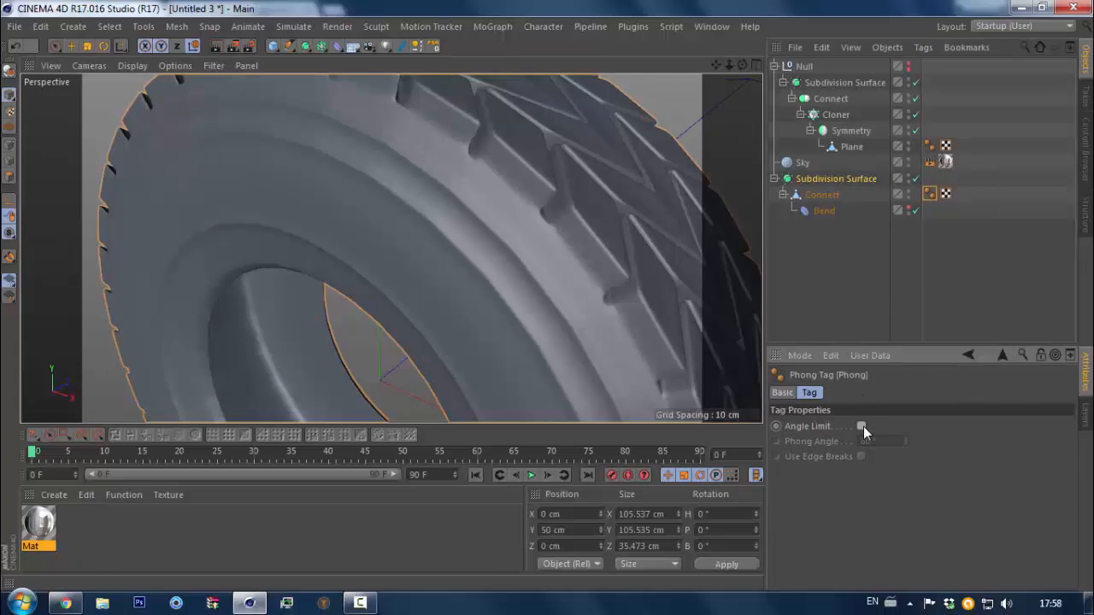
pyautogui.click(864, 427)
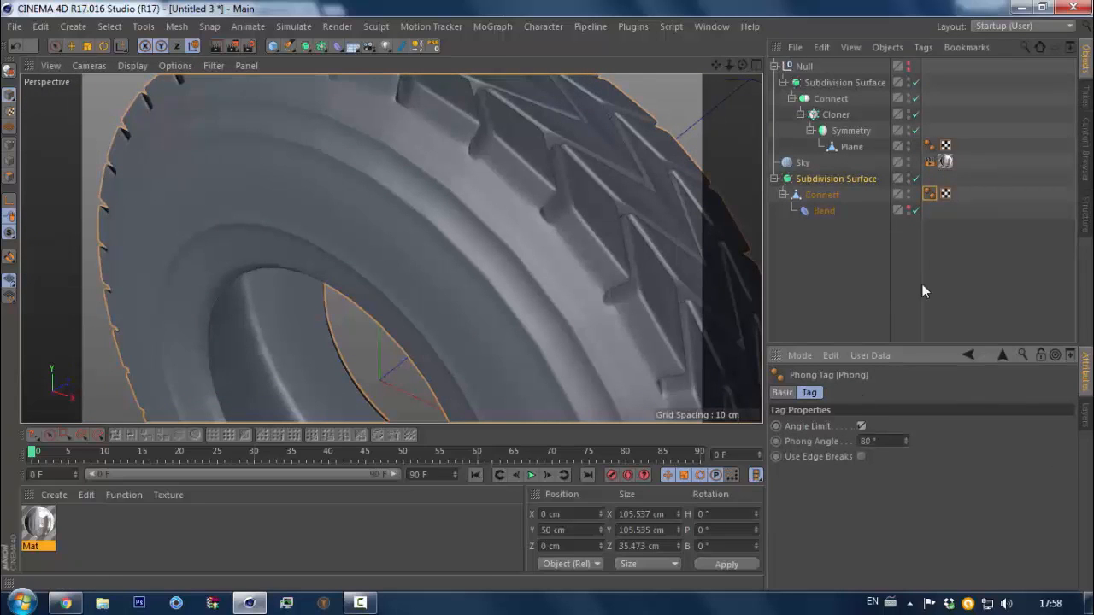
# Undo the Angle Limit, Subdivision Surface and Bend changes, along with the Connect copy's extraction from the hierarchy
pyautogui.hotkey('ctrl', 'z')
pyautogui.hotkey('ctrl', 'z')
pyautogui.hotkey('ctrl', 'z')
pyautogui.hotkey('ctrl', 'z')
pyautogui.hotkey('ctrl', 'z')
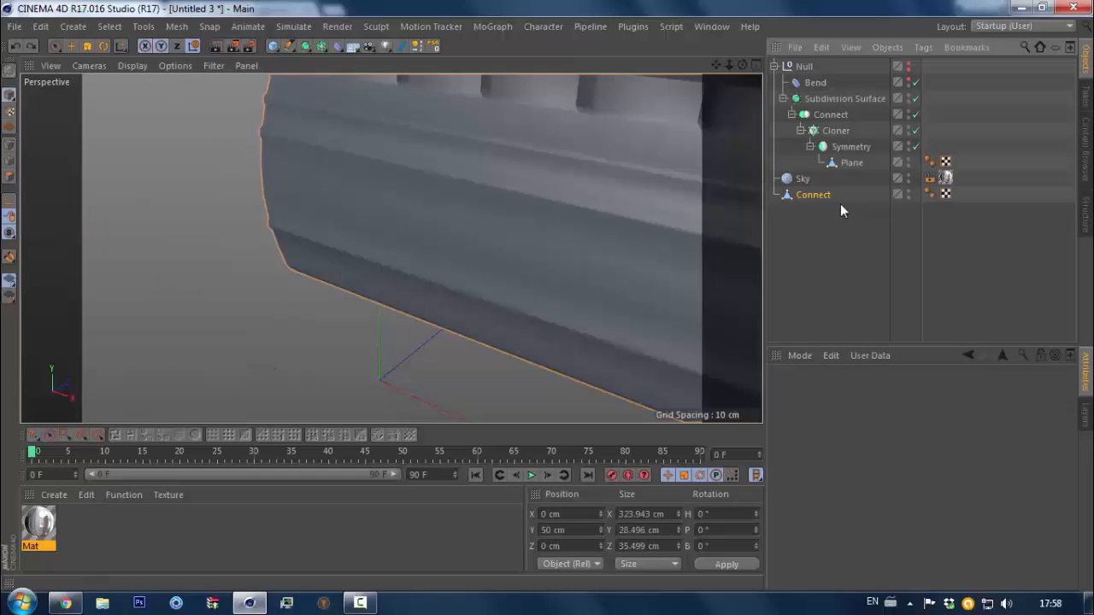
pyautogui.hotkey('ctrl', 'z')
pyautogui.hotkey('ctrl', 'z')
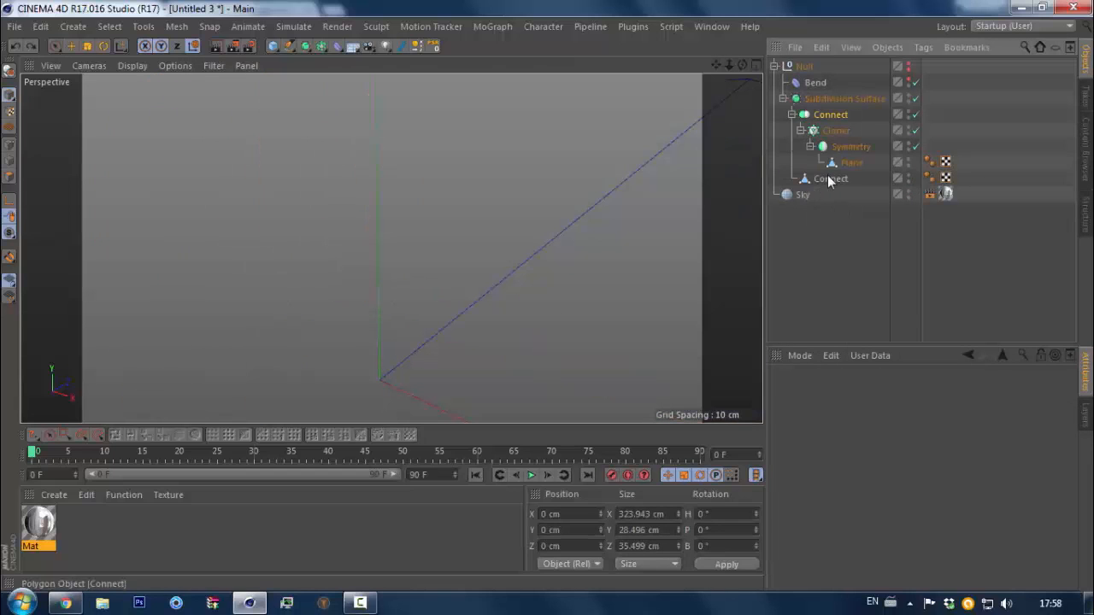
# Take the polygon Connect copy out of the Null hierarchy again and place it, still unbent, inside a new Subdivision Surface
pyautogui.click(827, 180)
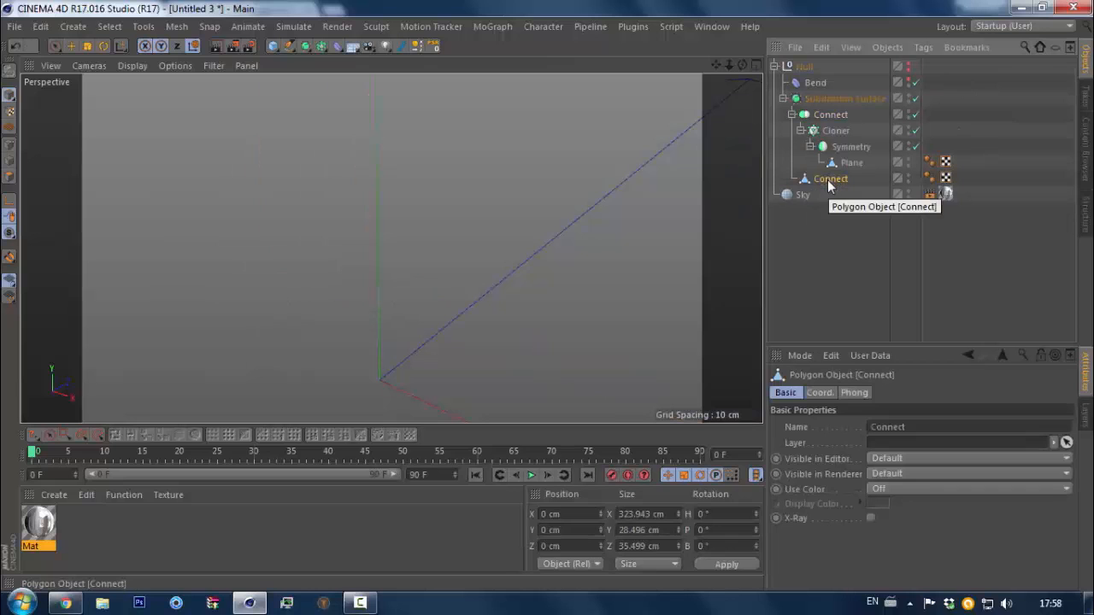
pyautogui.hotkey('ctrl', 'z')
pyautogui.scroll(-6, 398, 188)
pyautogui.keyDown('alt'); pyautogui.moveTo(346, 191); pyautogui.dragTo(459, 197); pyautogui.keyUp('alt')
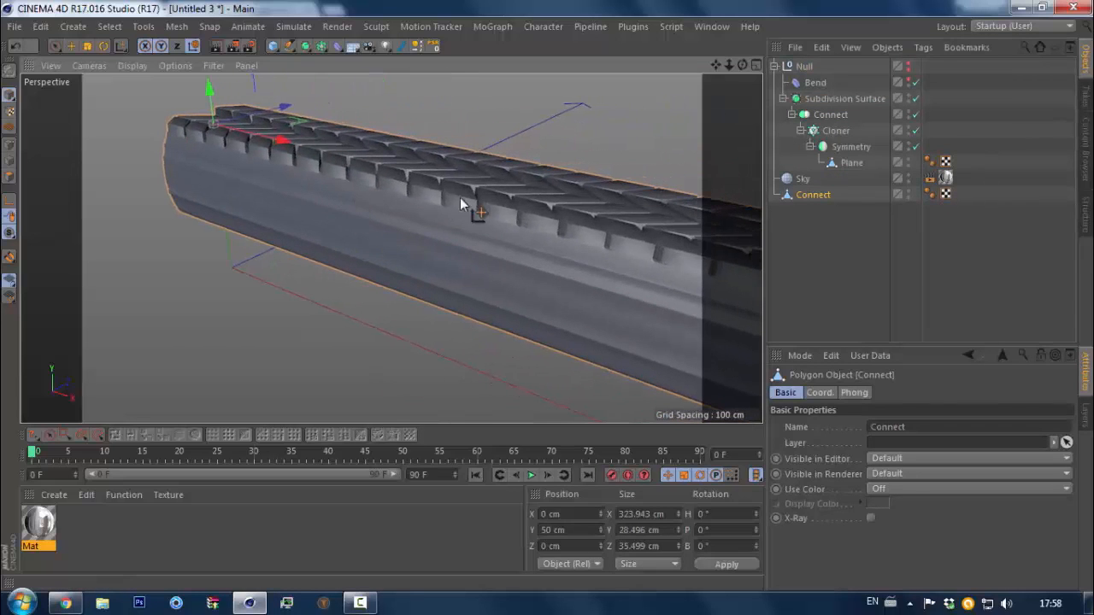
pyautogui.keyDown('alt'); pyautogui.click(305, 46); pyautogui.keyUp('alt')
pyautogui.keyDown('alt'); pyautogui.moveTo(453, 228); pyautogui.dragTo(281, 182); pyautogui.keyUp('alt')
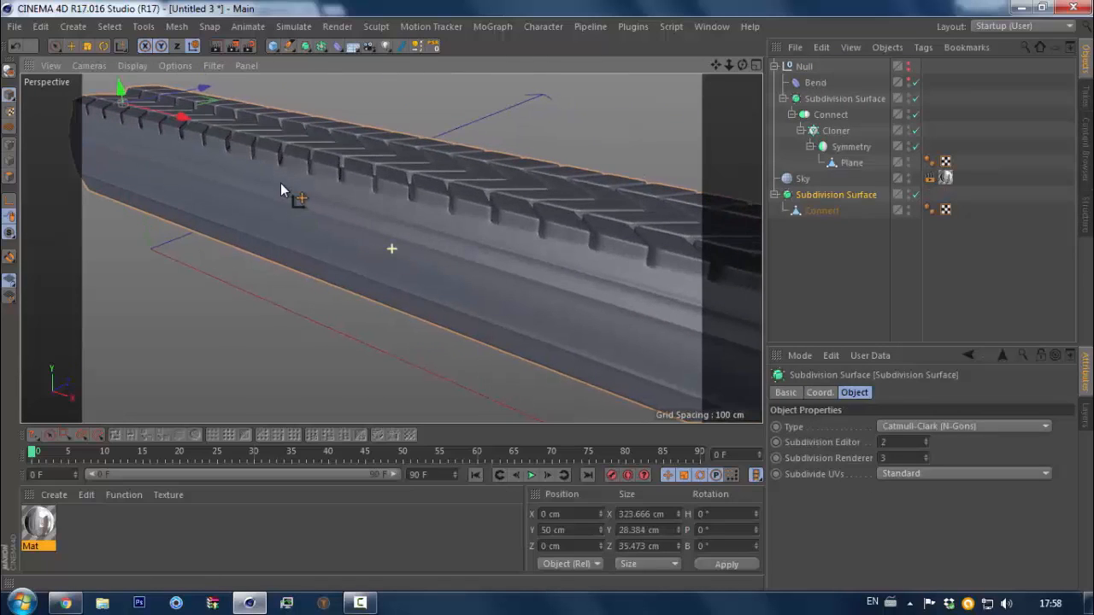
# Group the new Subdivision Surface in a Null and move the existing Bend from the first Null into it
pyautogui.scroll(-5, 331, 183)
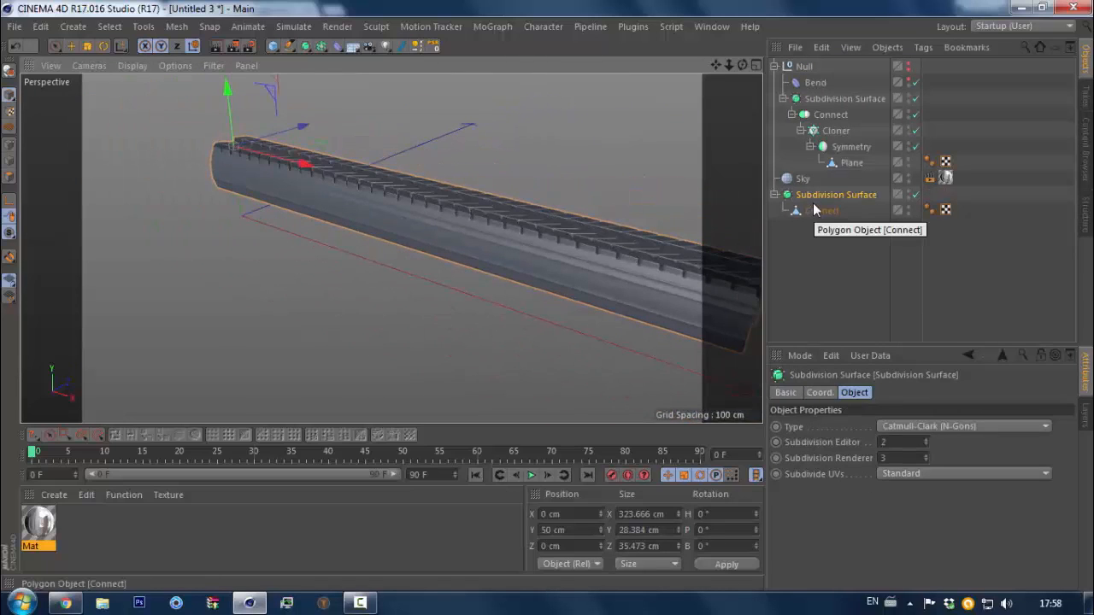
pyautogui.hotkey('alt', 'g')
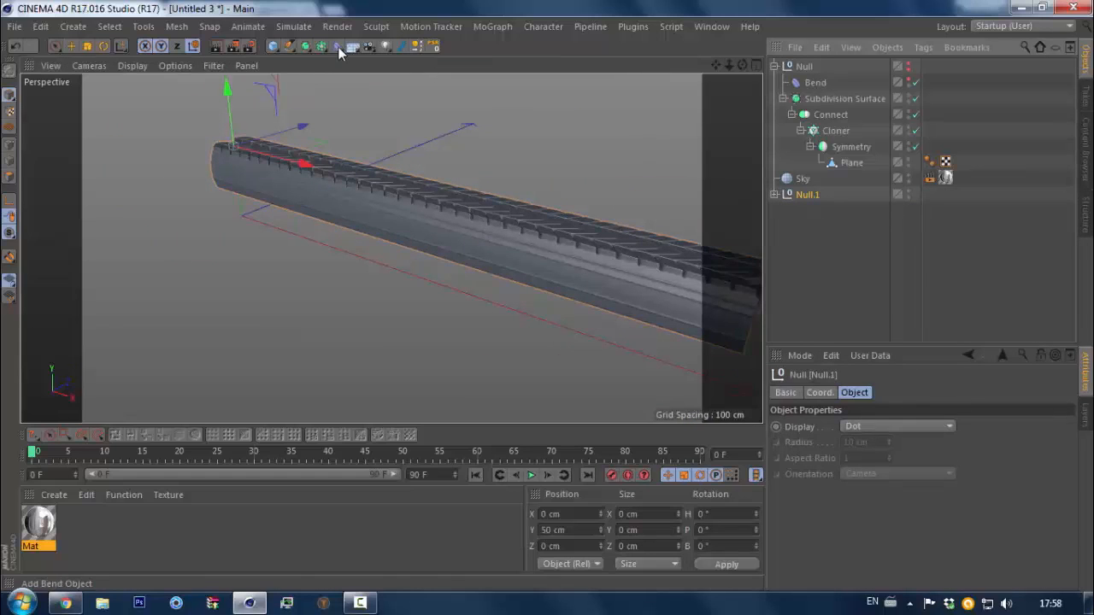
pyautogui.keyDown('alt'); pyautogui.click(334, 47); pyautogui.keyUp('alt')
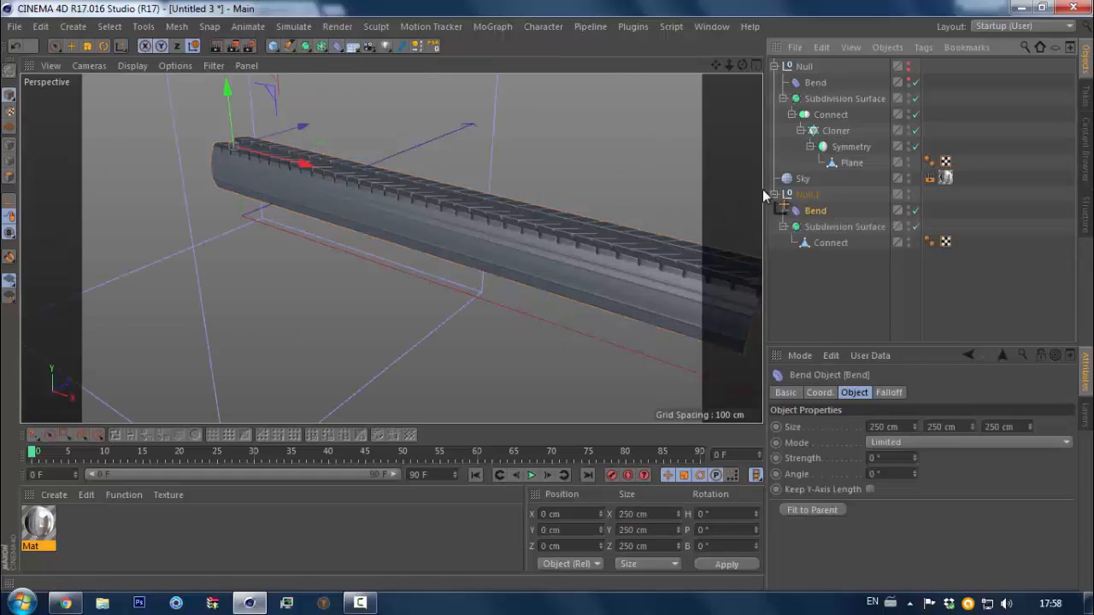
pyautogui.hotkey('ctrl', 'z')
pyautogui.moveTo(808, 203); pyautogui.dragTo(807, 196)
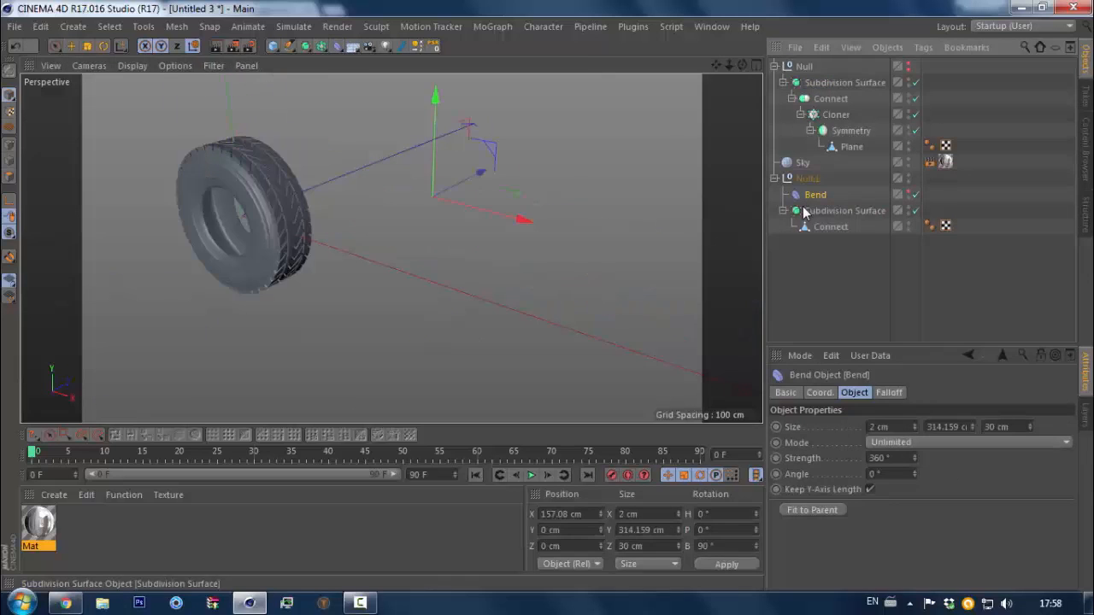
pyautogui.scroll(5, 324, 115)
pyautogui.keyDown('alt'); pyautogui.moveTo(325, 115); pyautogui.dragTo(344, 113, button='right'); pyautogui.keyUp('alt')
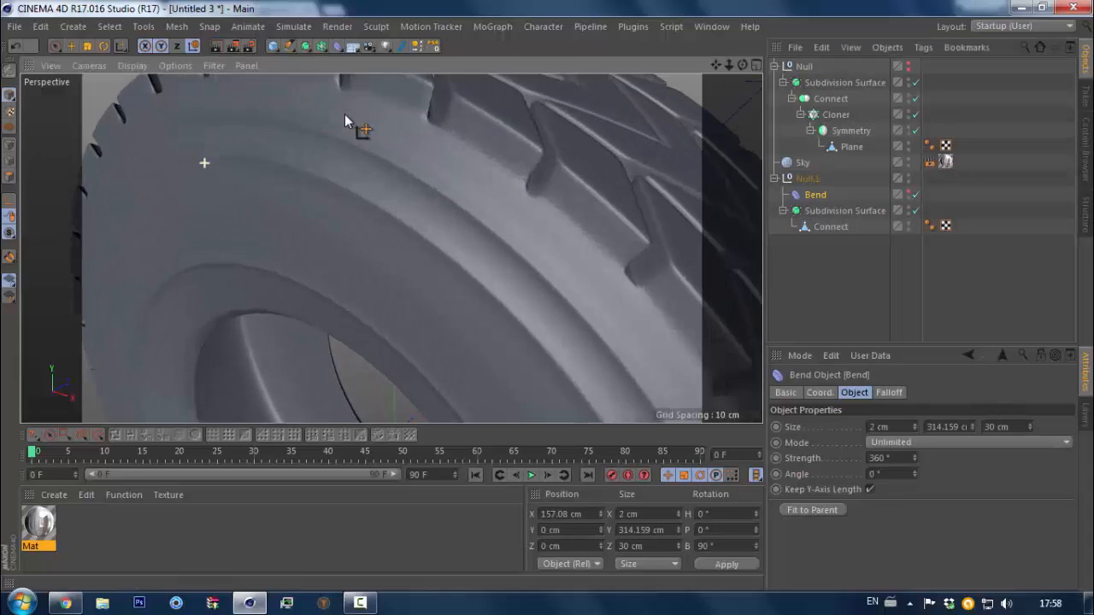
pyautogui.keyDown('alt'); pyautogui.moveTo(334, 140); pyautogui.dragTo(401, 160); pyautogui.keyUp('alt')
pyautogui.scroll(-5, 400, 160)
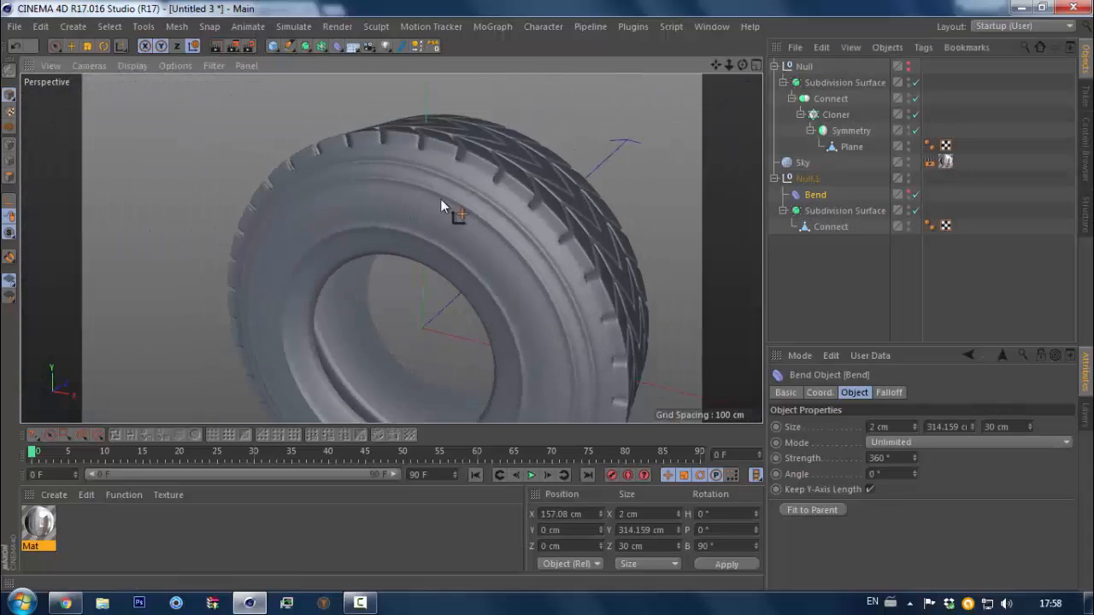
pyautogui.keyDown('alt'); pyautogui.moveTo(440, 198); pyautogui.dragTo(388, 232); pyautogui.keyUp('alt')
# Select the polygon Connect object and disable the Bend to straighten the tire back into a strip
pyautogui.click(827, 225)
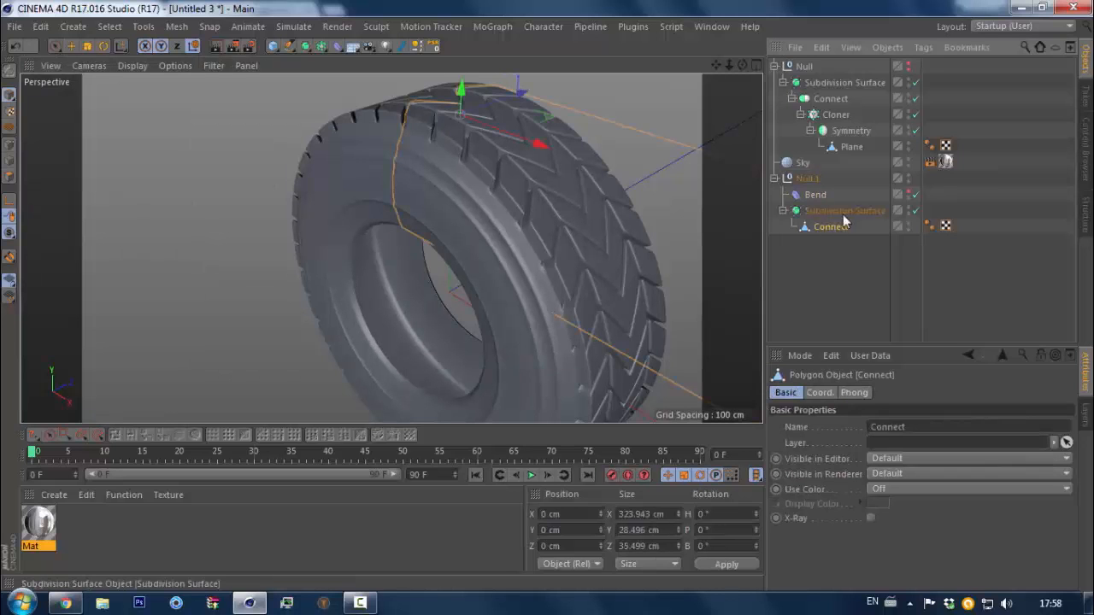
pyautogui.keyDown('alt'); pyautogui.moveTo(418, 155); pyautogui.dragTo(363, 177, button='right'); pyautogui.keyUp('alt')
pyautogui.keyDown('alt'); pyautogui.moveTo(570, 229); pyautogui.dragTo(358, 162, button='middle'); pyautogui.keyUp('alt')
pyautogui.keyDown('alt'); pyautogui.moveTo(358, 161); pyautogui.dragTo(363, 183); pyautogui.keyUp('alt')
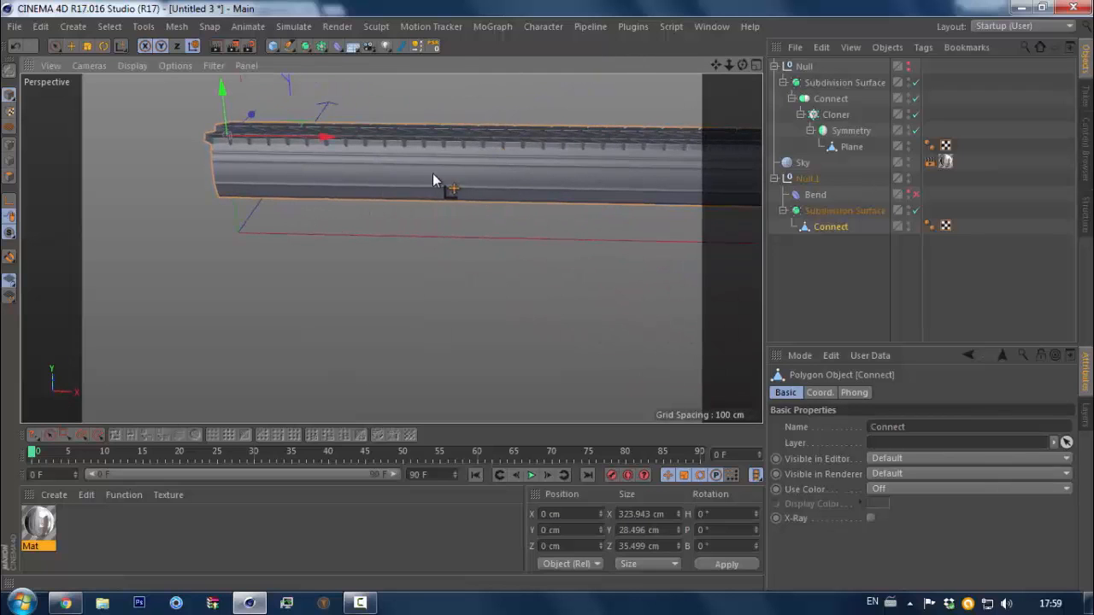
pyautogui.keyDown('alt'); pyautogui.moveTo(305, 158); pyautogui.dragTo(393, 151); pyautogui.keyUp('alt')
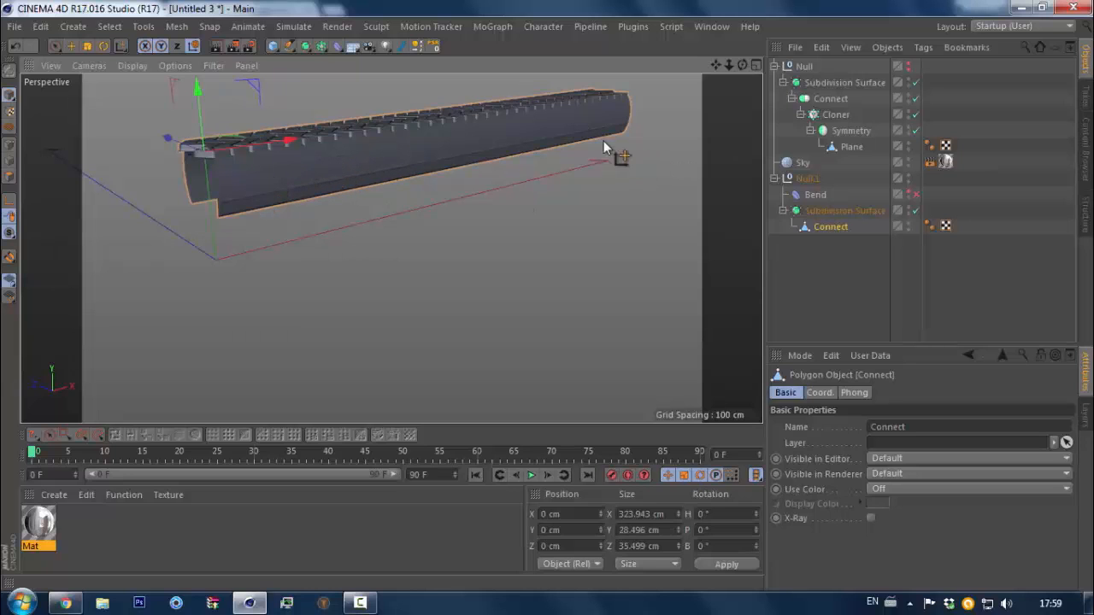
pyautogui.keyDown('alt'); pyautogui.moveTo(604, 142); pyautogui.dragTo(484, 102); pyautogui.keyUp('alt')
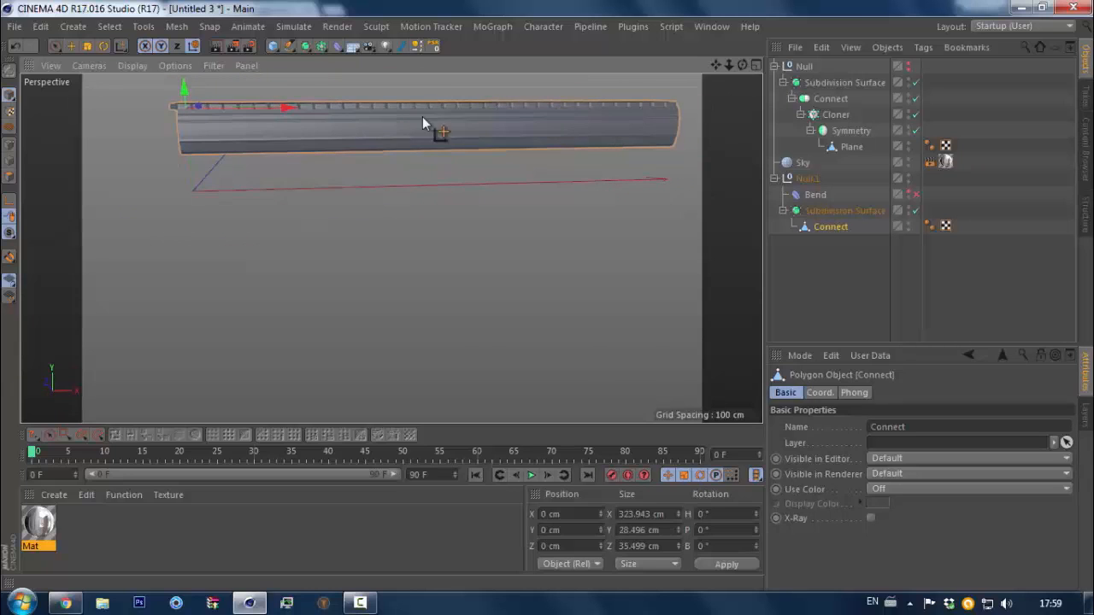
pyautogui.keyDown('alt'); pyautogui.moveTo(404, 129); pyautogui.dragTo(357, 179); pyautogui.keyUp('alt')
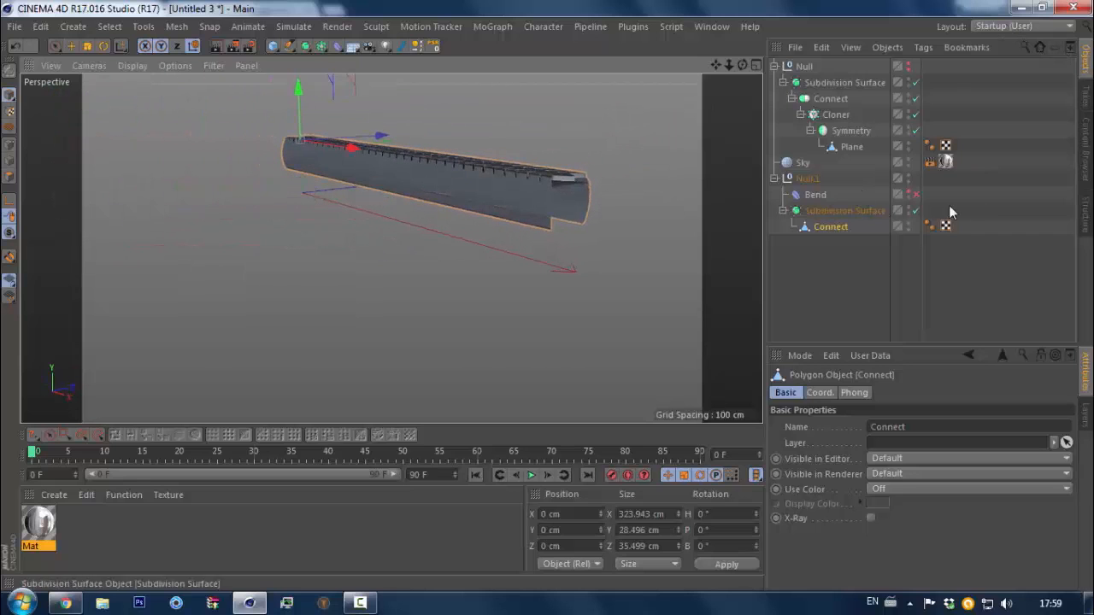
# Switch the interface to the BP UV Edit layout and inspect the unbent strip there
pyautogui.click(1000, 26)
pyautogui.click(998, 74)
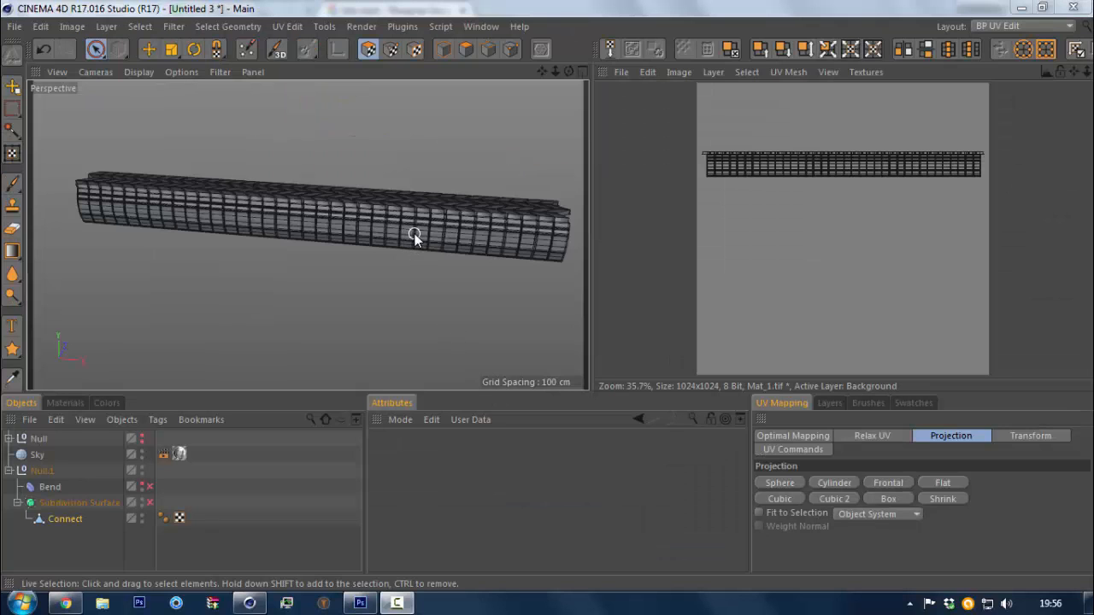
pyautogui.keyDown('alt'); pyautogui.moveTo(351, 217); pyautogui.dragTo(410, 230); pyautogui.keyUp('alt')
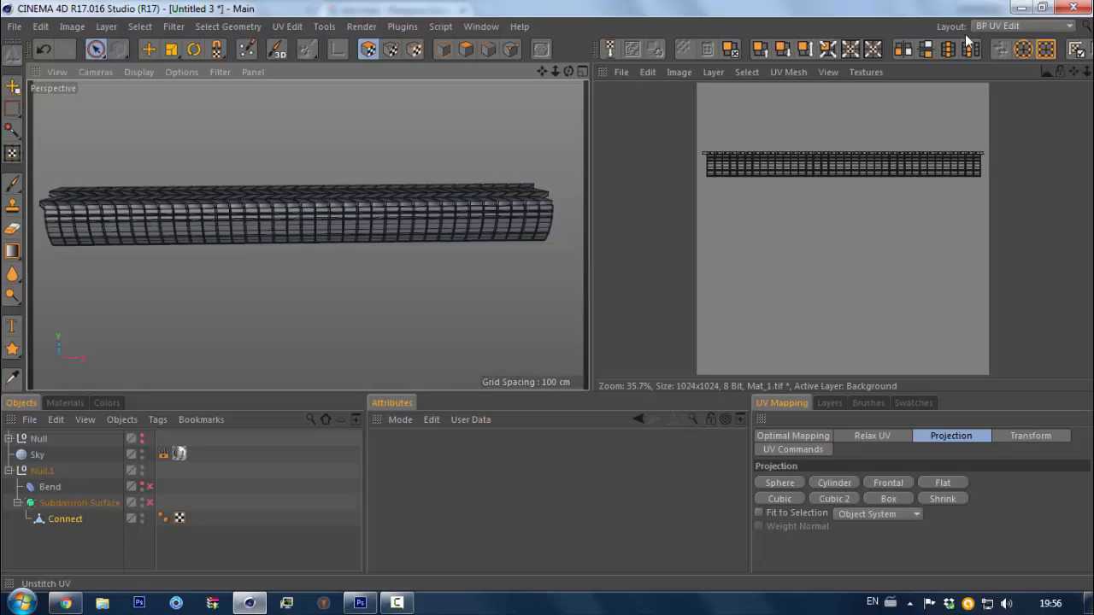
pyautogui.keyDown('alt'); pyautogui.moveTo(239, 203); pyautogui.dragTo(304, 201); pyautogui.keyUp('alt')
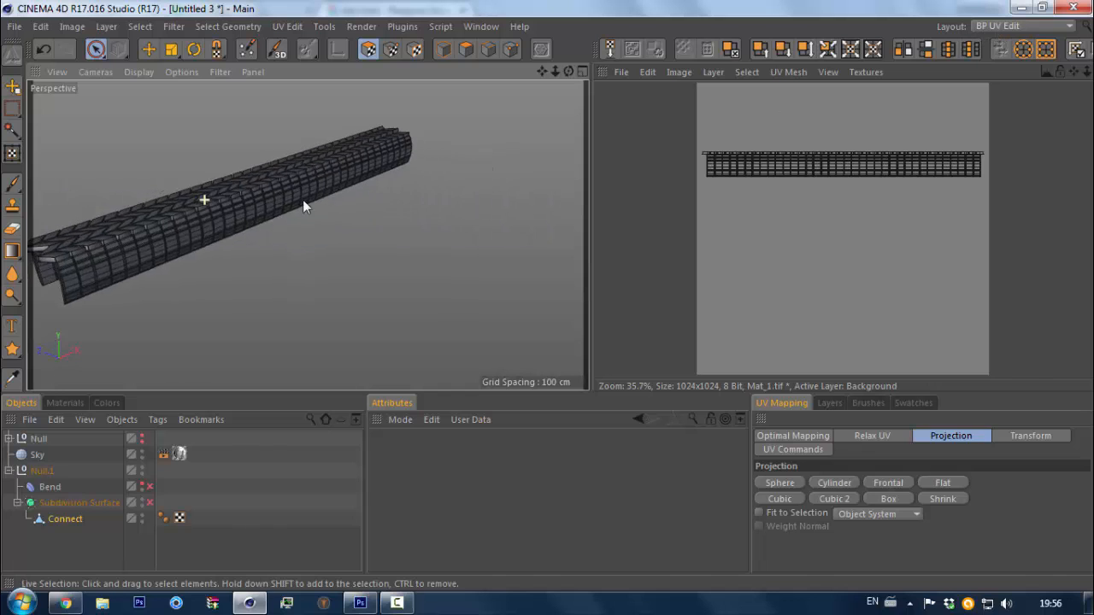
pyautogui.keyDown('alt'); pyautogui.moveTo(265, 204); pyautogui.dragTo(364, 194, button='middle'); pyautogui.keyUp('alt')
pyautogui.keyDown('alt'); pyautogui.moveTo(270, 229); pyautogui.dragTo(256, 267, button='right'); pyautogui.keyUp('alt')
pyautogui.keyDown('alt'); pyautogui.moveTo(235, 265); pyautogui.dragTo(215, 257); pyautogui.keyUp('alt')
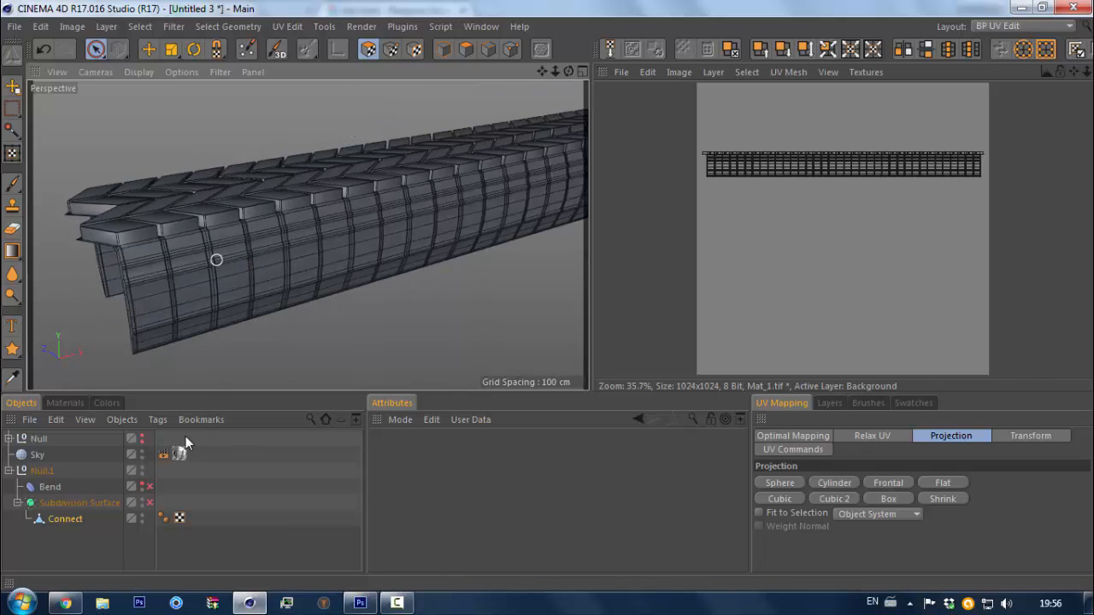
# Enable the Bend and Subdivision Surface to examine the smoothed tire in Model mode, and disable both again
pyautogui.click(150, 487)
pyautogui.click(149, 502)
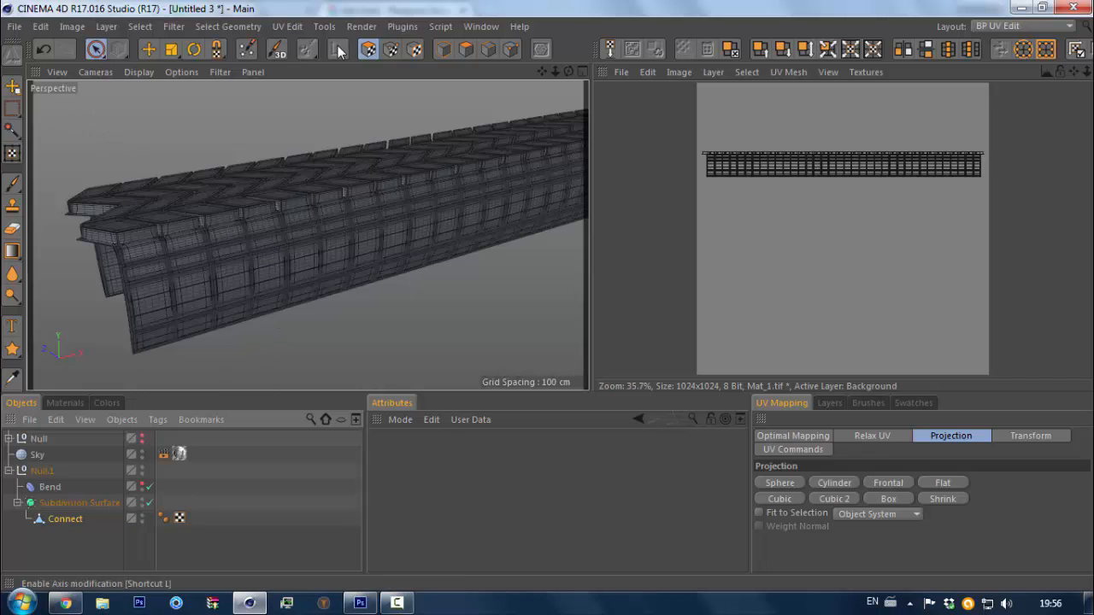
pyautogui.click(442, 49)
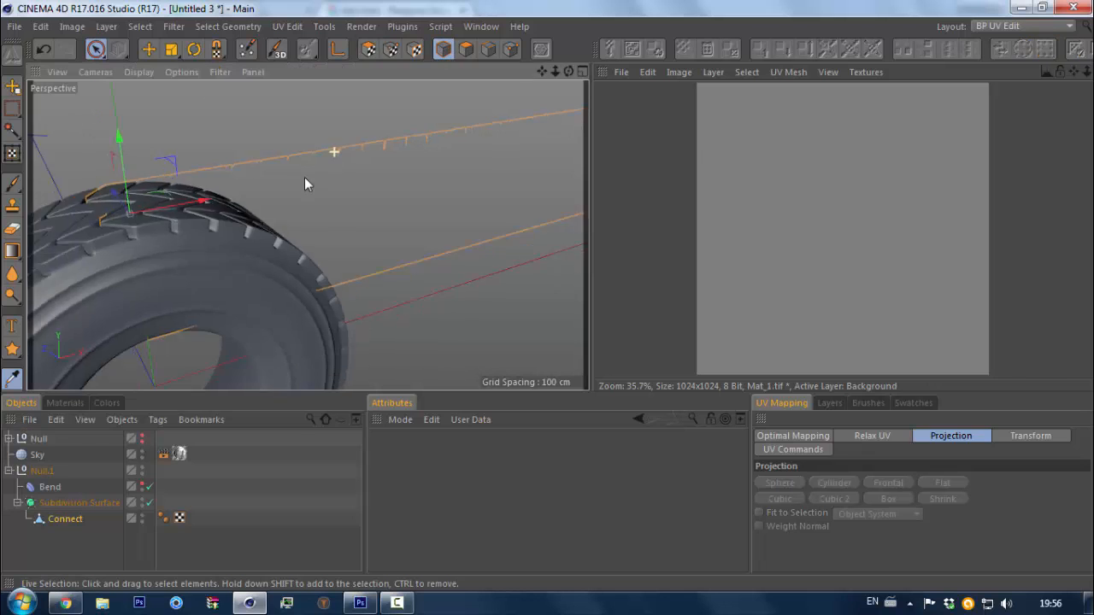
pyautogui.keyDown('alt'); pyautogui.moveTo(306, 178); pyautogui.dragTo(271, 202, button='right'); pyautogui.keyUp('alt')
pyautogui.keyDown('alt'); pyautogui.moveTo(257, 215); pyautogui.dragTo(123, 213); pyautogui.keyUp('alt')
pyautogui.keyDown('alt'); pyautogui.moveTo(247, 200); pyautogui.dragTo(297, 186, button='right'); pyautogui.keyUp('alt')
pyautogui.keyDown('alt'); pyautogui.moveTo(308, 234); pyautogui.dragTo(278, 181, button='middle'); pyautogui.keyUp('alt')
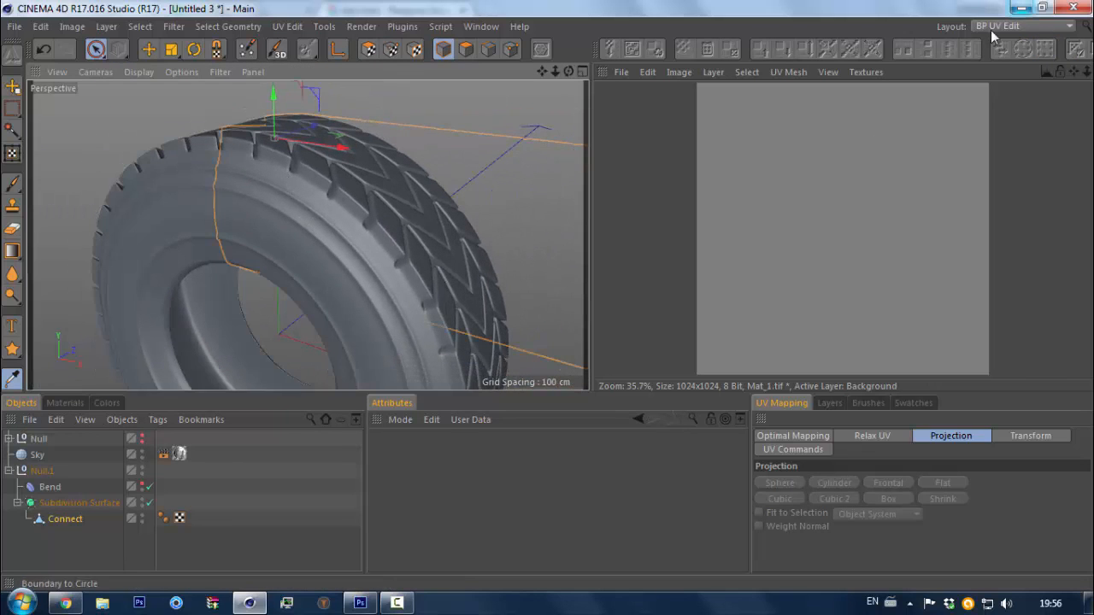
pyautogui.click(150, 487)
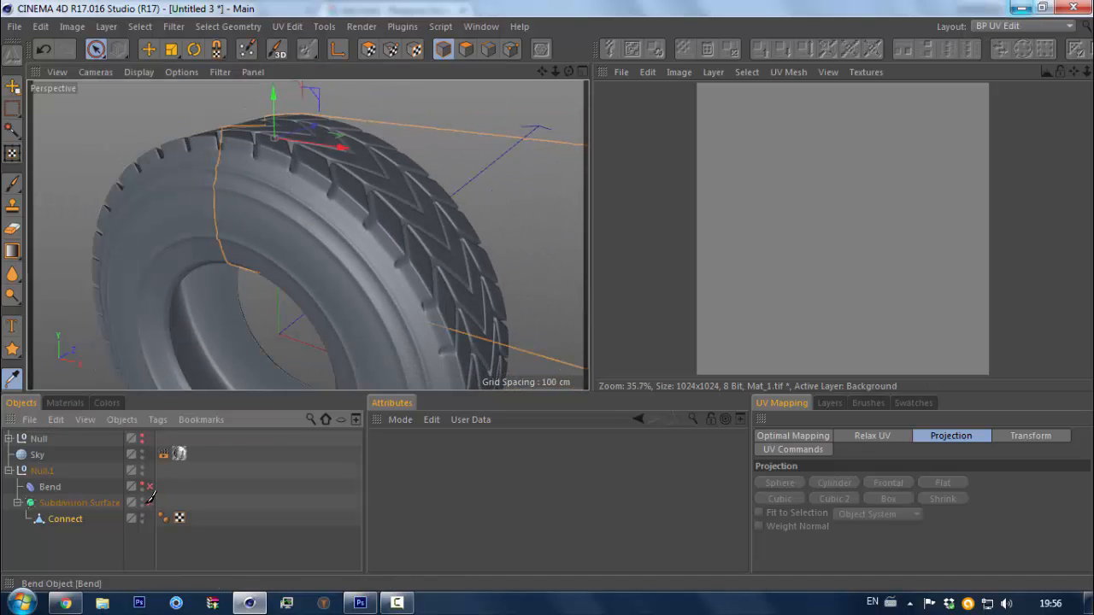
pyautogui.click(150, 503)
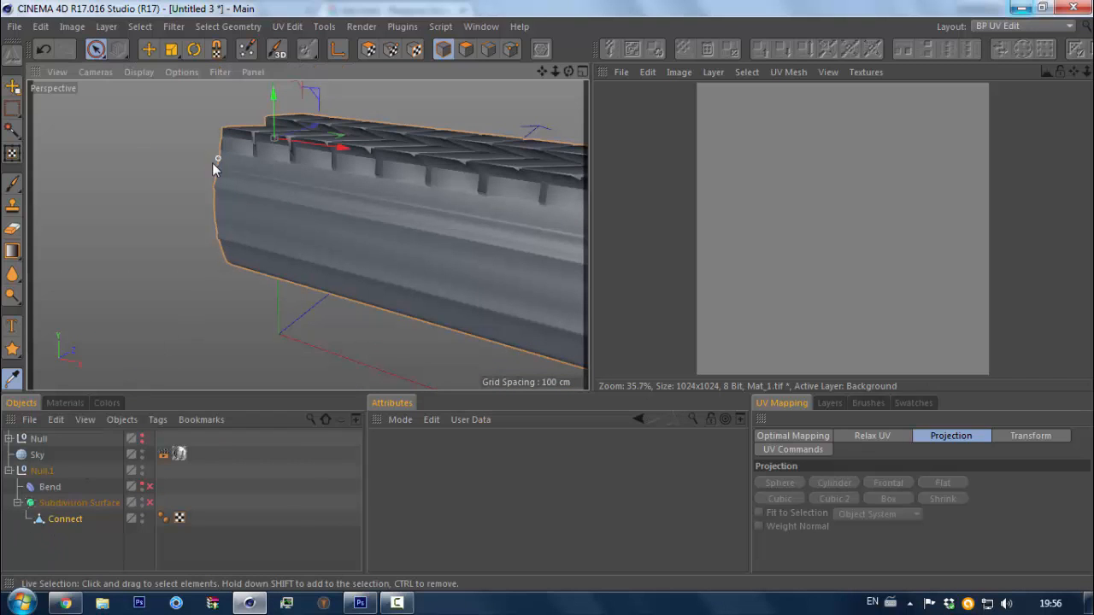
pyautogui.keyDown('alt'); pyautogui.moveTo(211, 162); pyautogui.dragTo(408, 183); pyautogui.keyUp('alt')
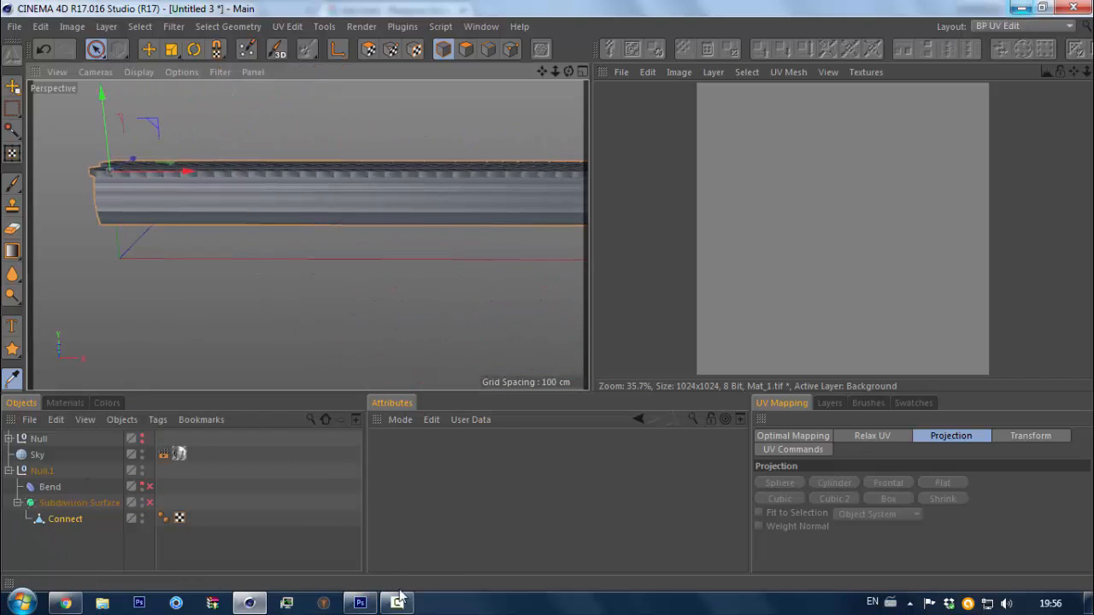
# Switch to Photoshop, remove the horizontal guide from 47777.tif and check the document's Image Size without changing it
pyautogui.click(359, 603)
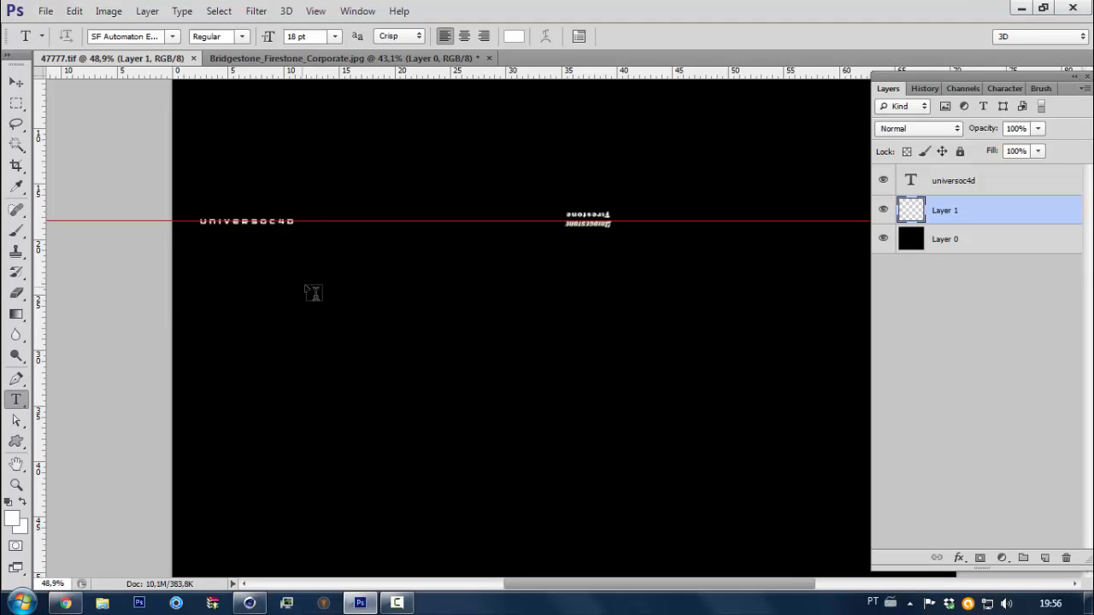
pyautogui.keyDown('alt'); pyautogui.scroll(-2, 366, 283); pyautogui.keyUp('alt')
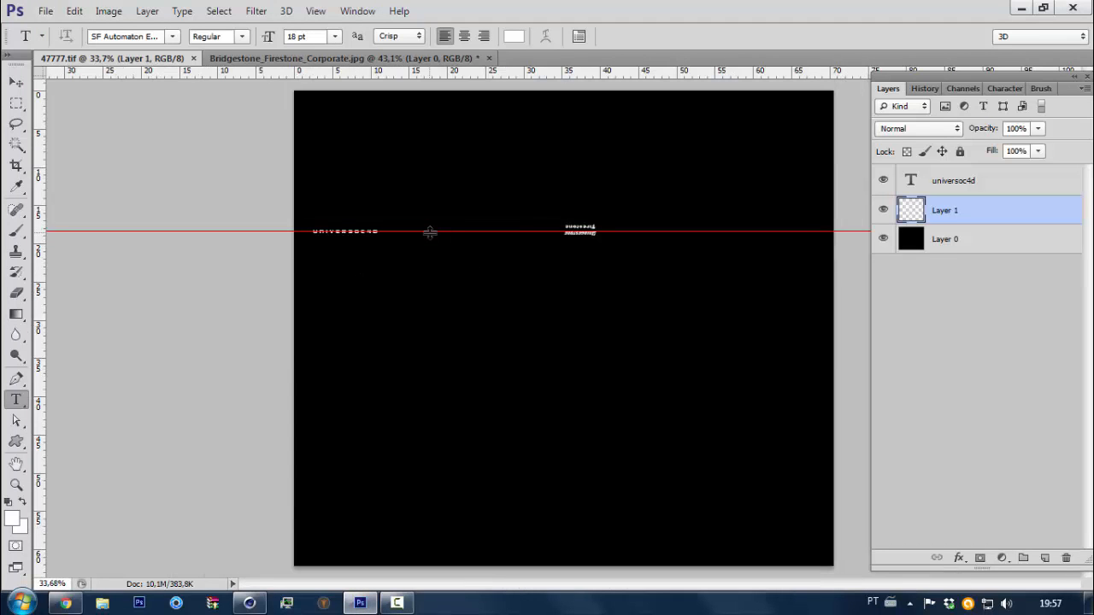
pyautogui.moveTo(430, 231); pyautogui.dragTo(433, 70)
pyautogui.hotkey('ctrl', 'alt', 'i')
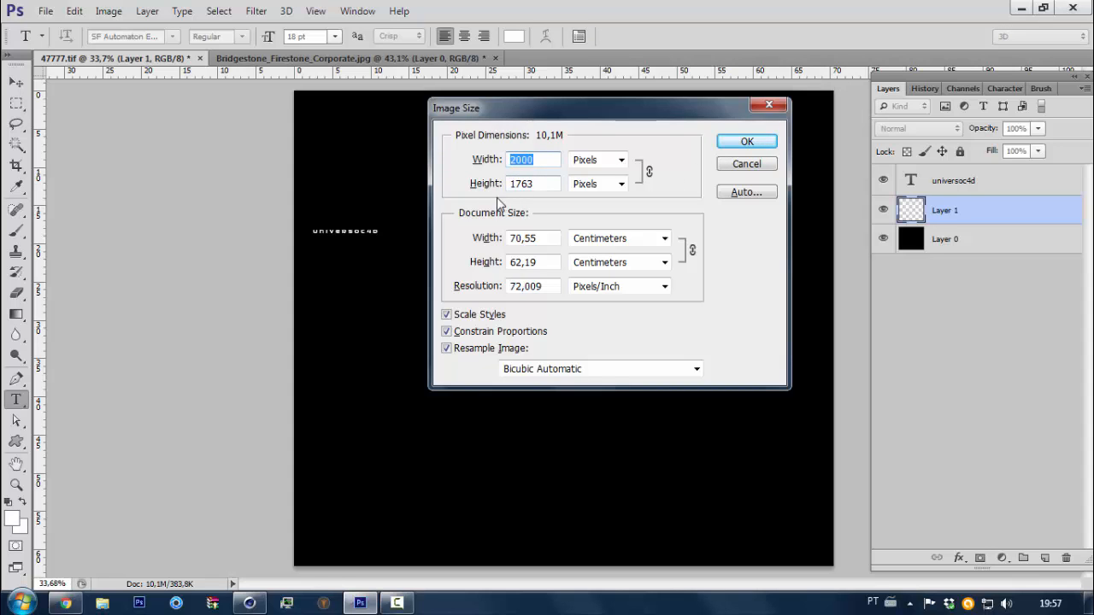
pyautogui.click(740, 164)
pyautogui.keyDown('alt'); pyautogui.scroll(2, 423, 233); pyautogui.keyUp('alt')
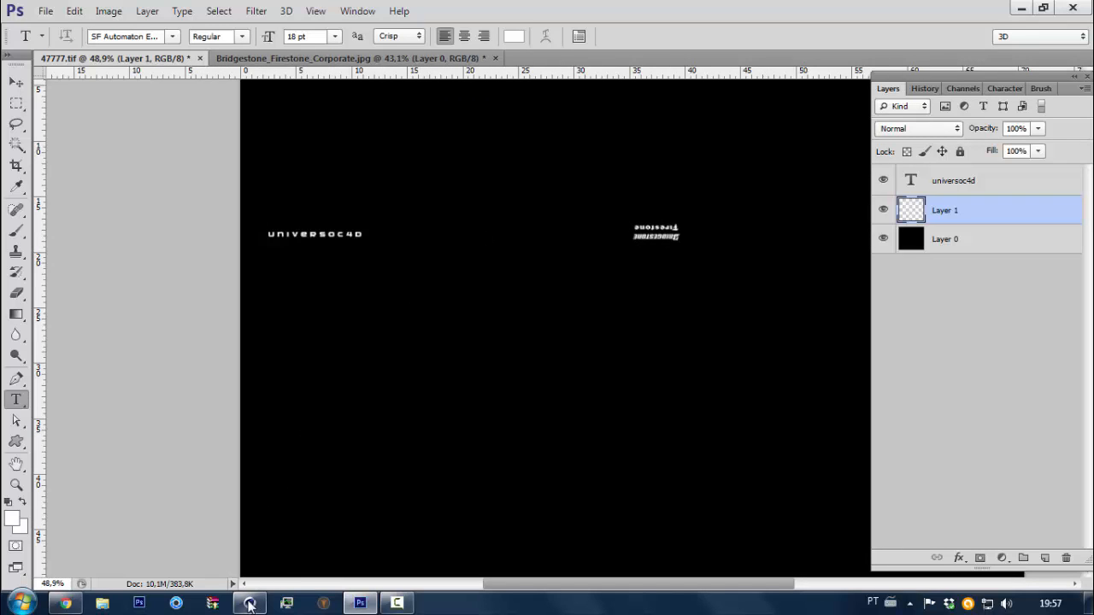
# Switch back to Cinema 4D and activate UV Polygon Edit mode for the Connect object
pyautogui.click(250, 603)
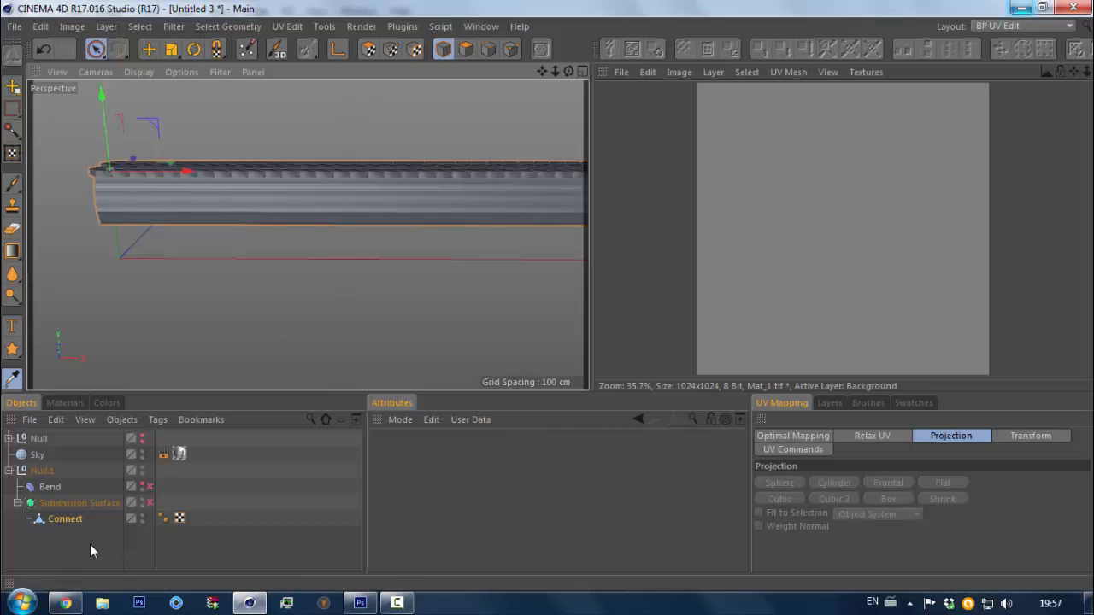
pyautogui.click(61, 521)
pyautogui.click(368, 50)
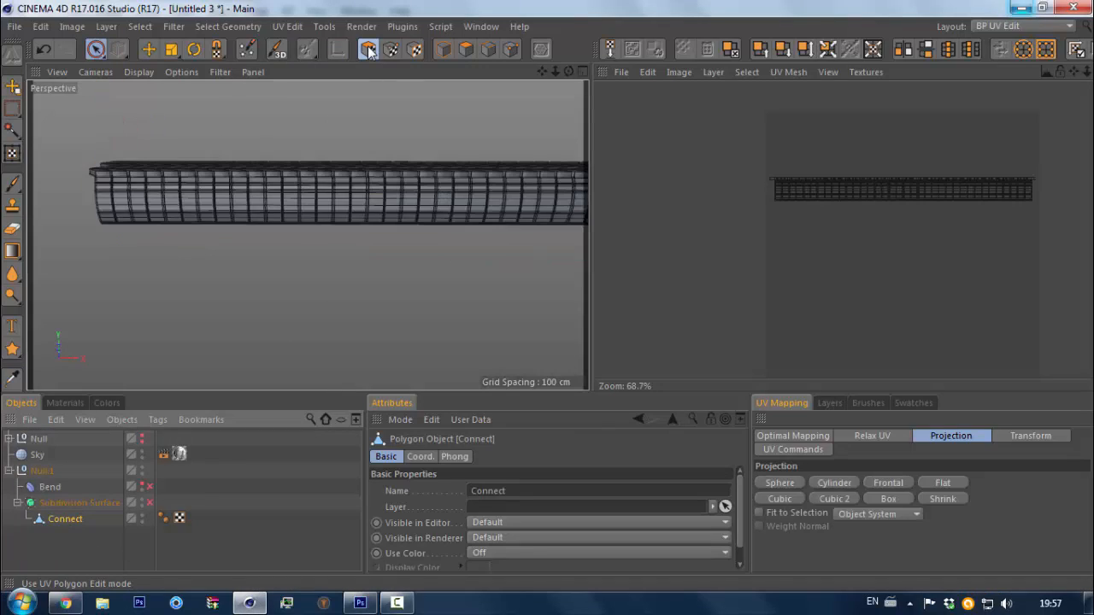
# Select all outer sidewall polygons on one side of the strip with Live Selection in the Right view
pyautogui.middleClick(311, 220)
pyautogui.middleClick(212, 271)
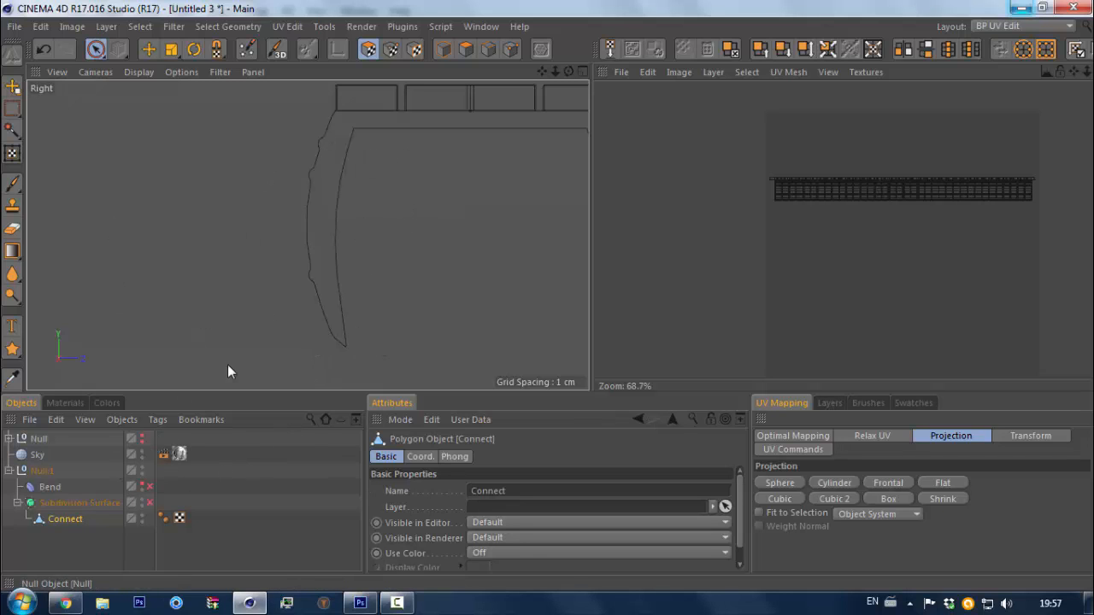
pyautogui.press('space')
pyautogui.press('space')
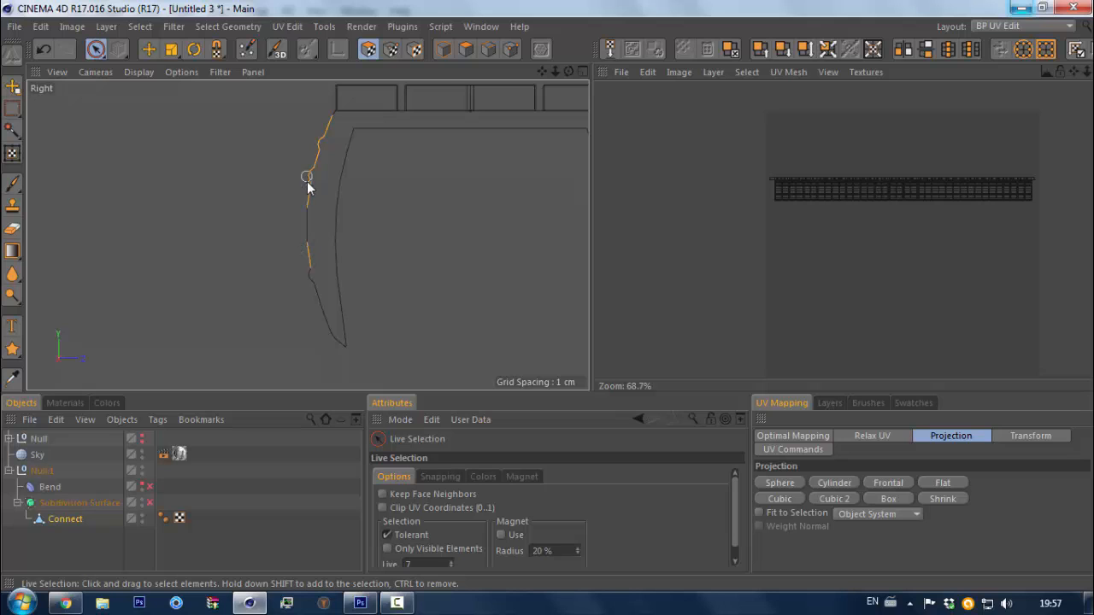
pyautogui.moveTo(323, 314); pyautogui.dragTo(330, 332)
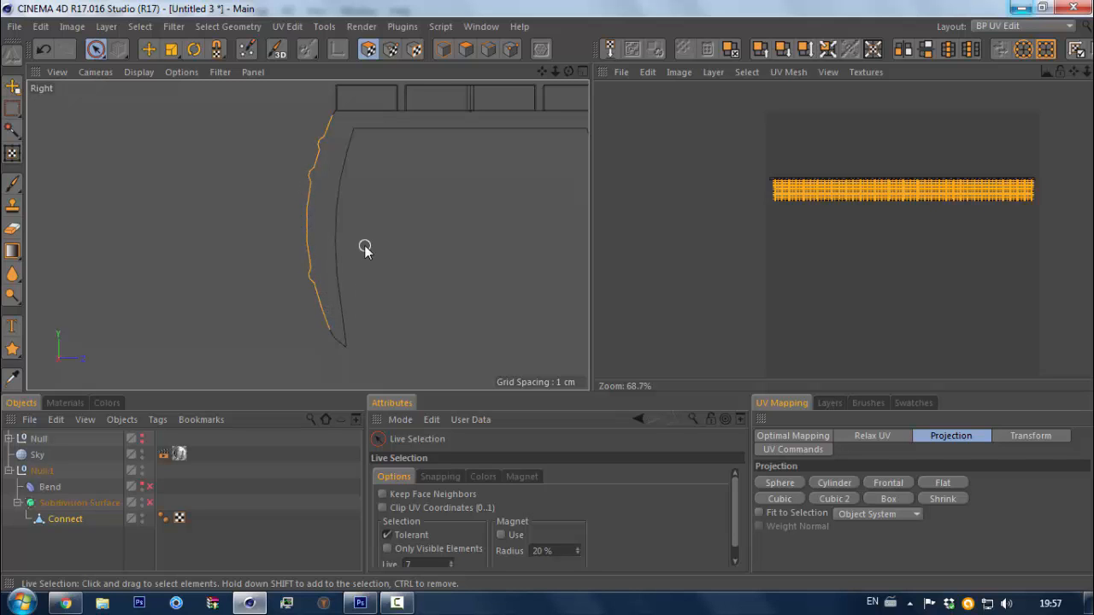
# Examine the selected sidewall polygons in the Perspective view, from the strip's end and along its length
pyautogui.middleClick(365, 245)
pyautogui.middleClick(264, 173)
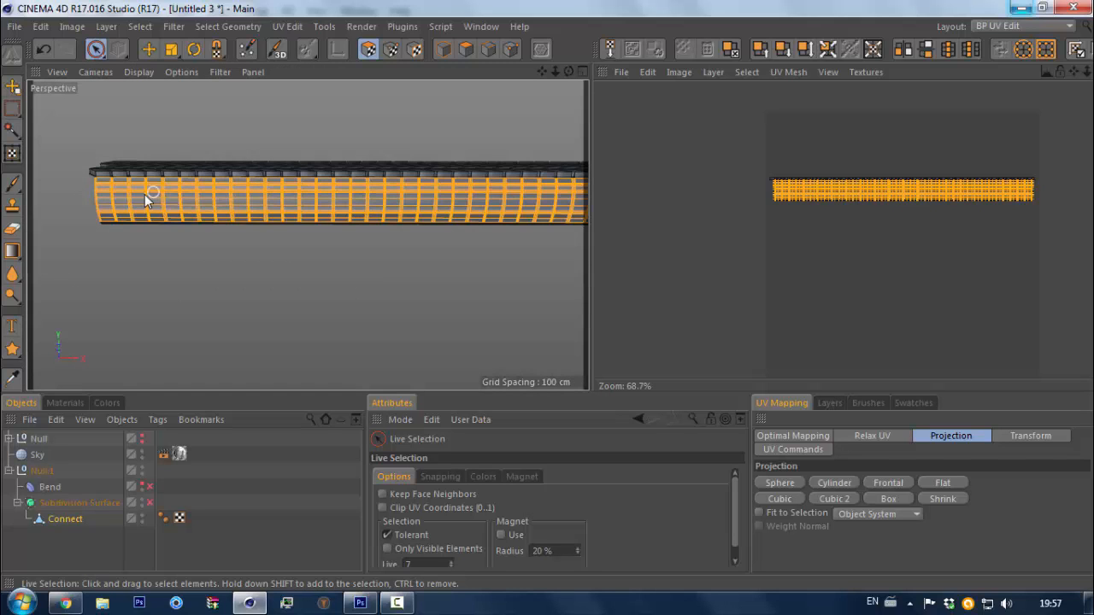
pyautogui.keyDown('alt'); pyautogui.moveTo(227, 155); pyautogui.dragTo(358, 198); pyautogui.keyUp('alt')
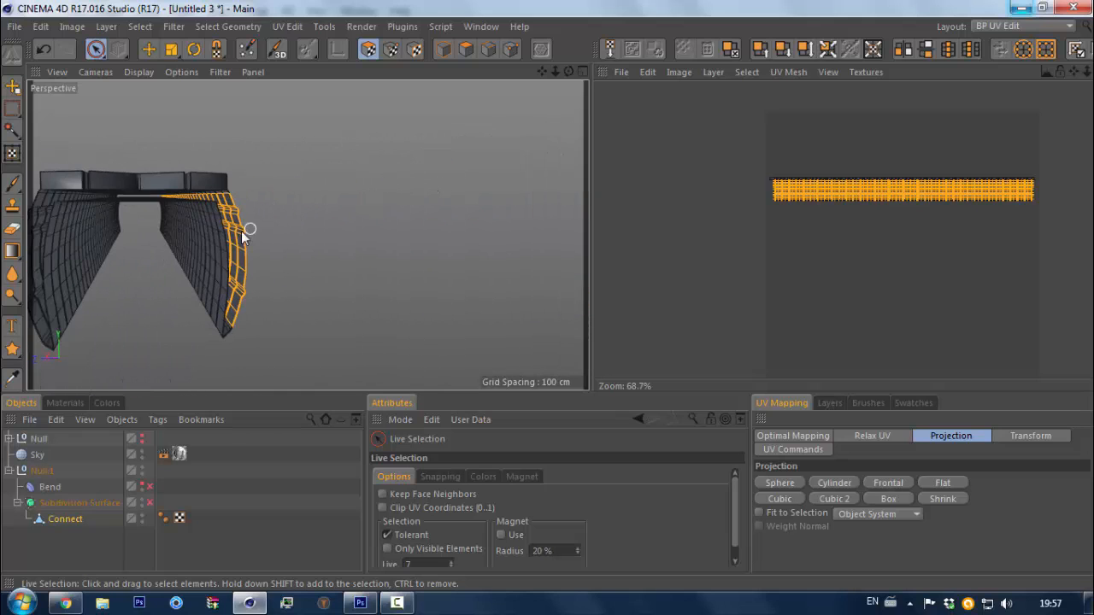
pyautogui.moveTo(242, 232)
pyautogui.keyDown('alt'); pyautogui.mouseDown()
pyautogui.moveTo(258, 235)
pyautogui.moveTo(241, 231)
pyautogui.mouseUp(); pyautogui.keyUp('alt')
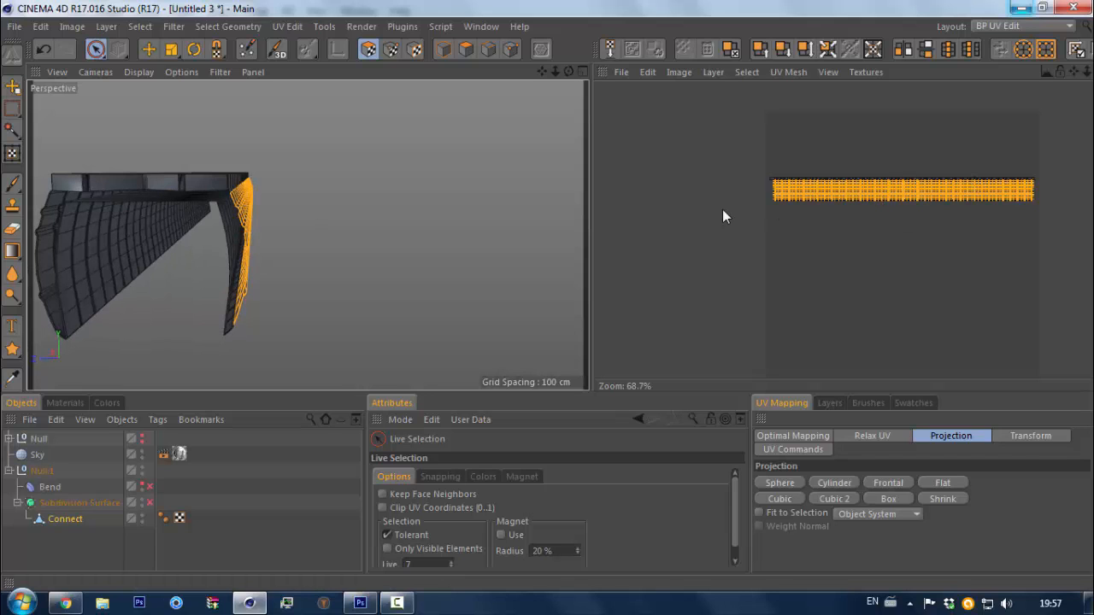
pyautogui.keyDown('alt'); pyautogui.moveTo(393, 207); pyautogui.dragTo(185, 262); pyautogui.keyUp('alt')
pyautogui.scroll(-5, 410, 226)
pyautogui.keyDown('alt'); pyautogui.moveTo(410, 225); pyautogui.dragTo(156, 253); pyautogui.keyUp('alt')
pyautogui.scroll(5, 365, 204)
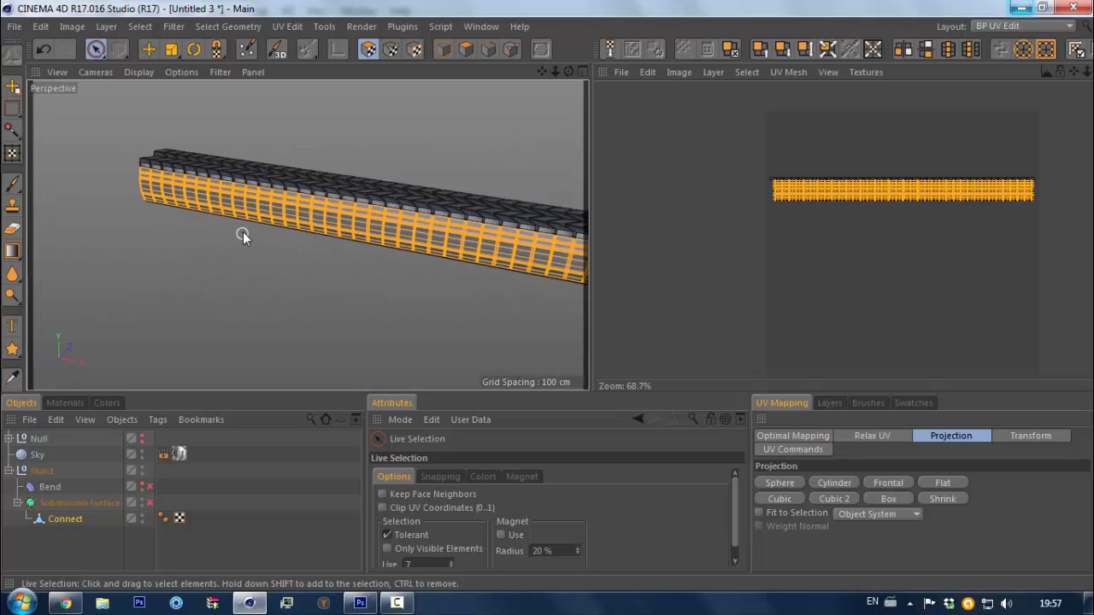
pyautogui.keyDown('alt'); pyautogui.moveTo(228, 207); pyautogui.dragTo(185, 204); pyautogui.keyUp('alt')
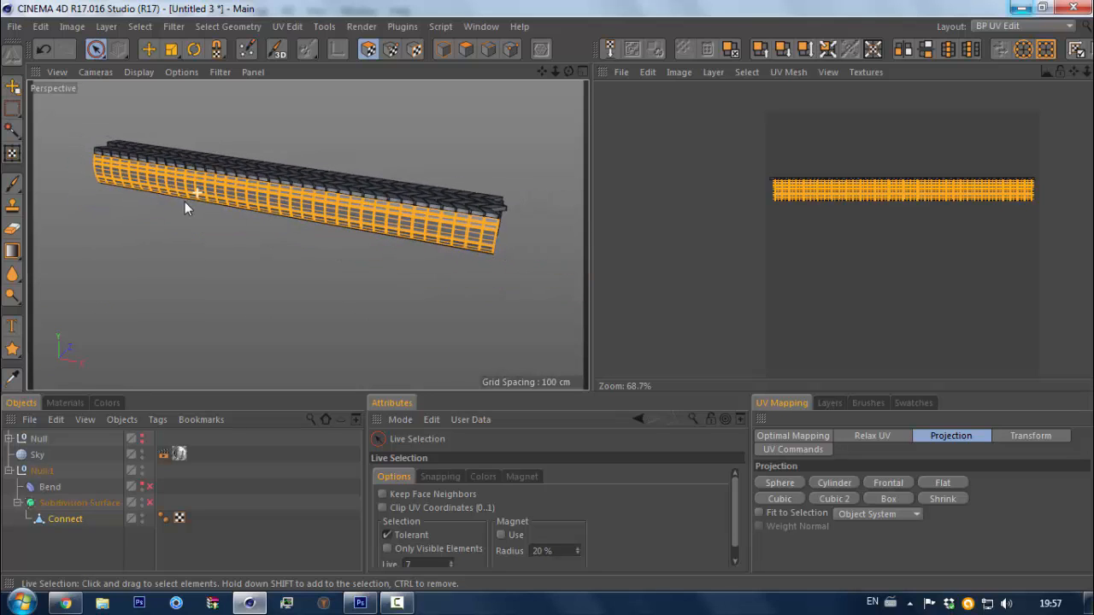
# Load 47777.tif as the Color texture of material Mat.1 without copying the image to the project location
pyautogui.keyDown('alt'); pyautogui.moveTo(380, 194); pyautogui.dragTo(359, 236); pyautogui.keyUp('alt')
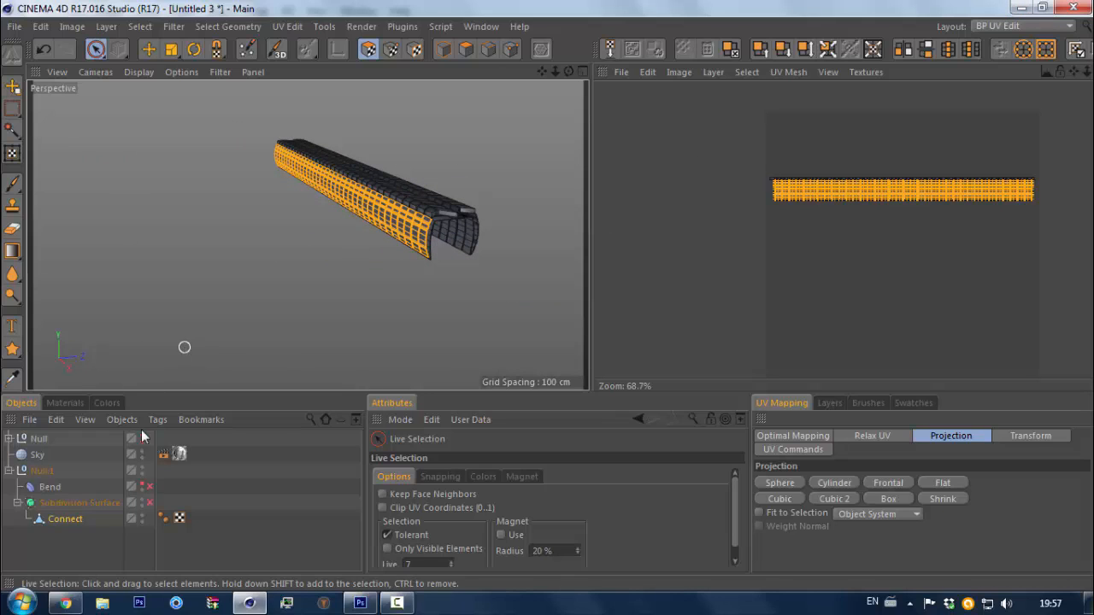
pyautogui.click(62, 404)
pyautogui.doubleClick(82, 519)
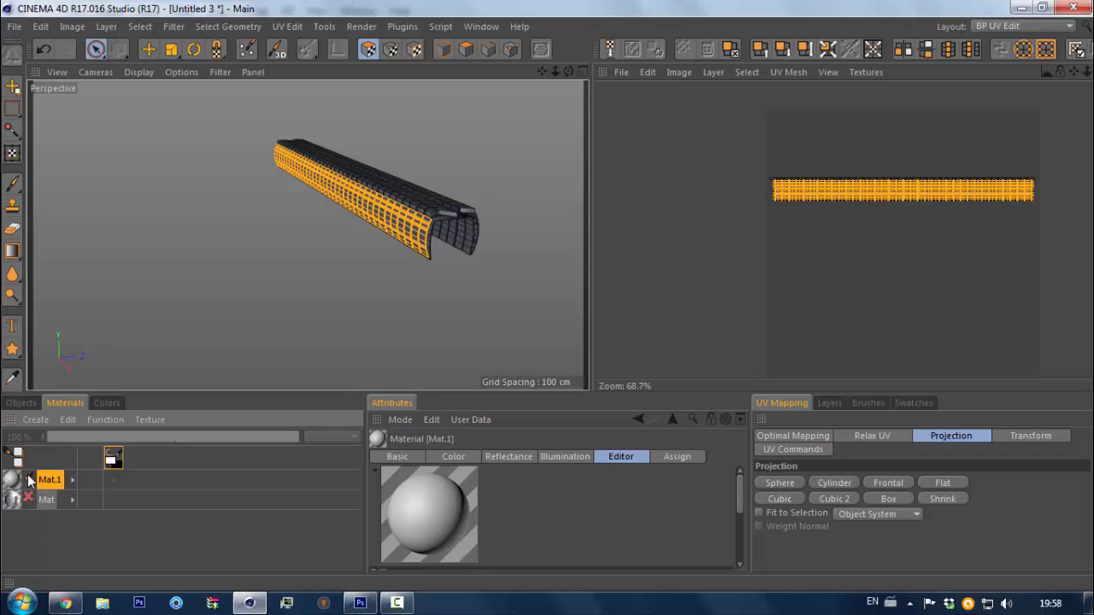
pyautogui.doubleClick(13, 481)
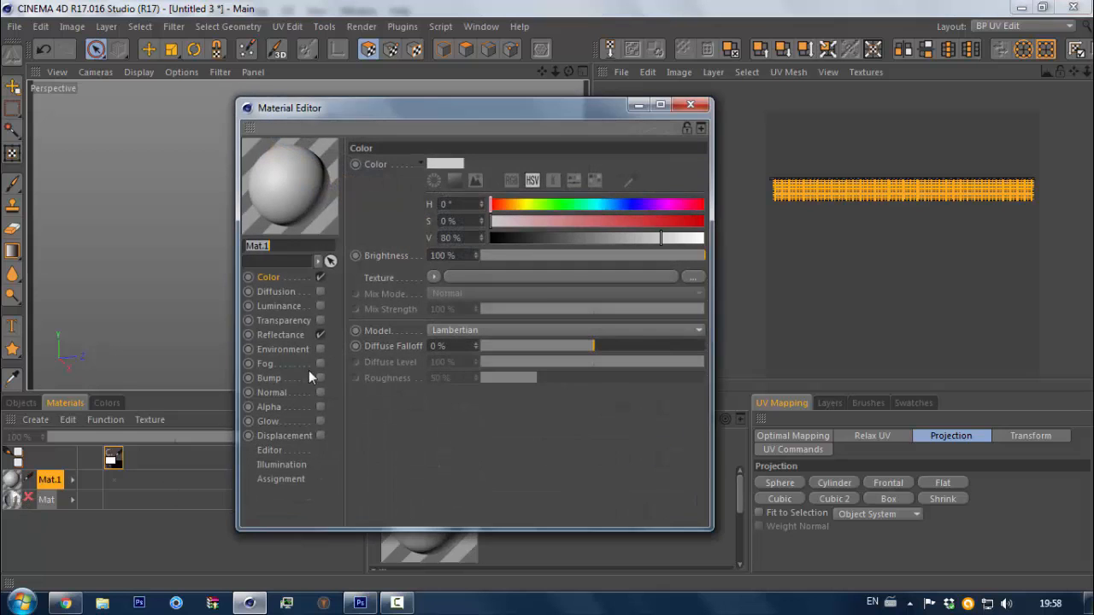
pyautogui.click(474, 278)
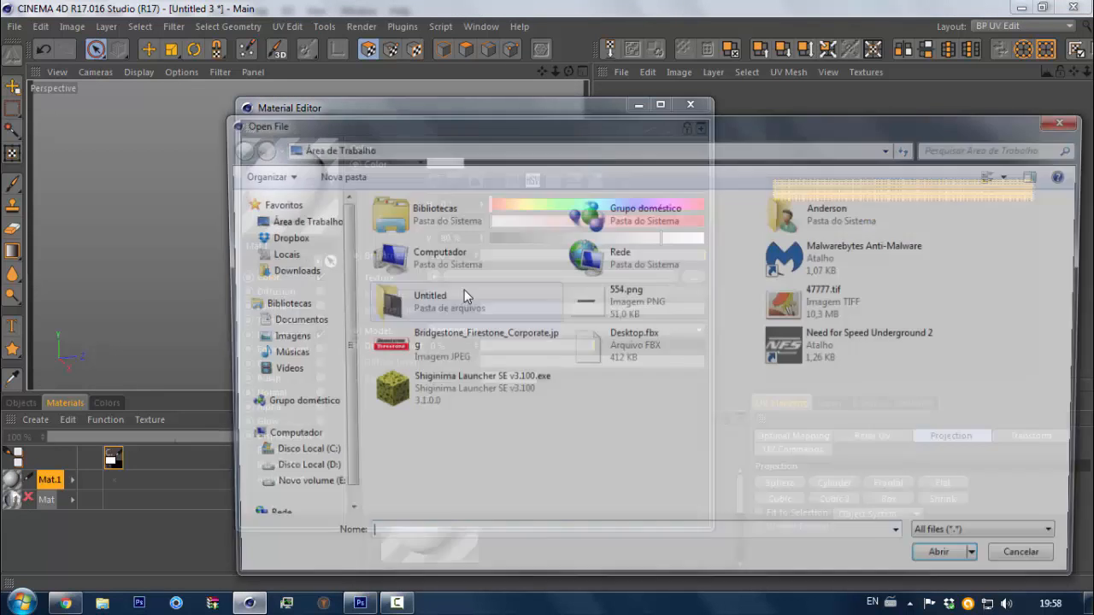
pyautogui.doubleClick(783, 307)
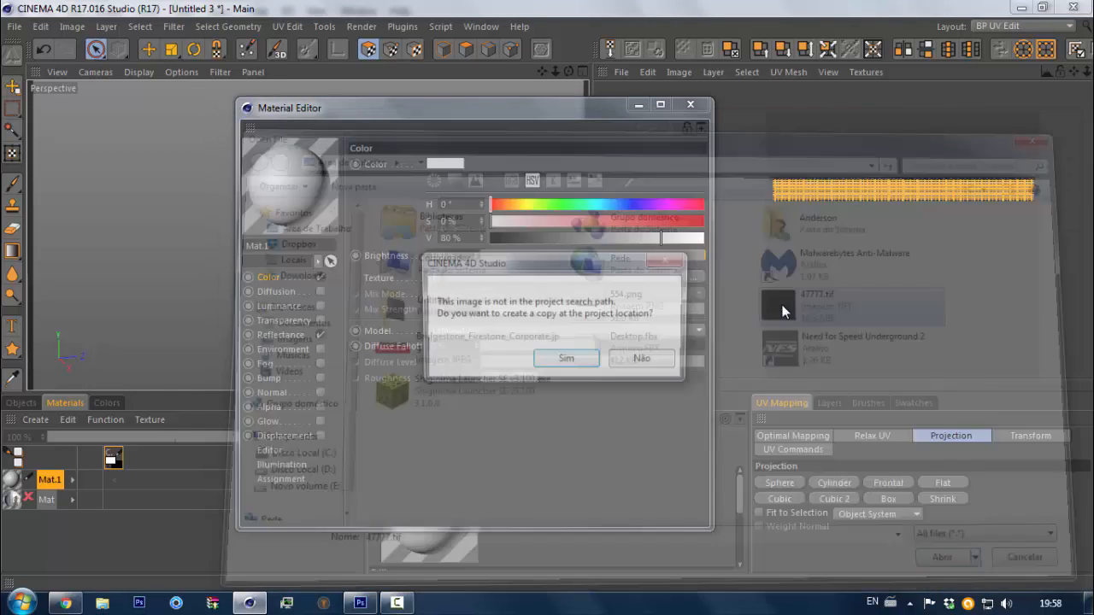
pyautogui.click(644, 362)
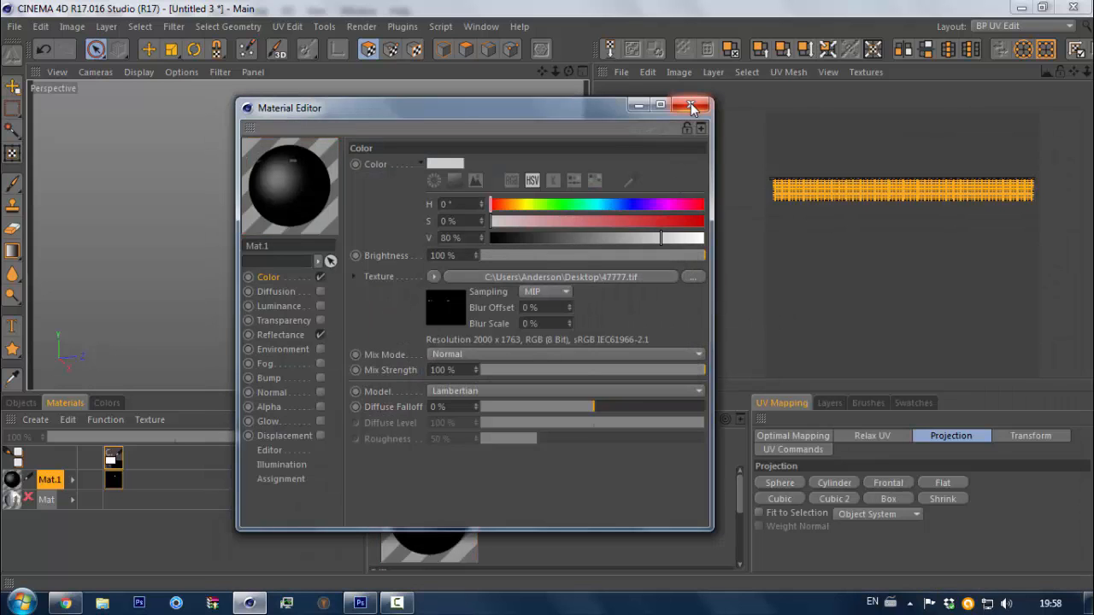
pyautogui.click(690, 104)
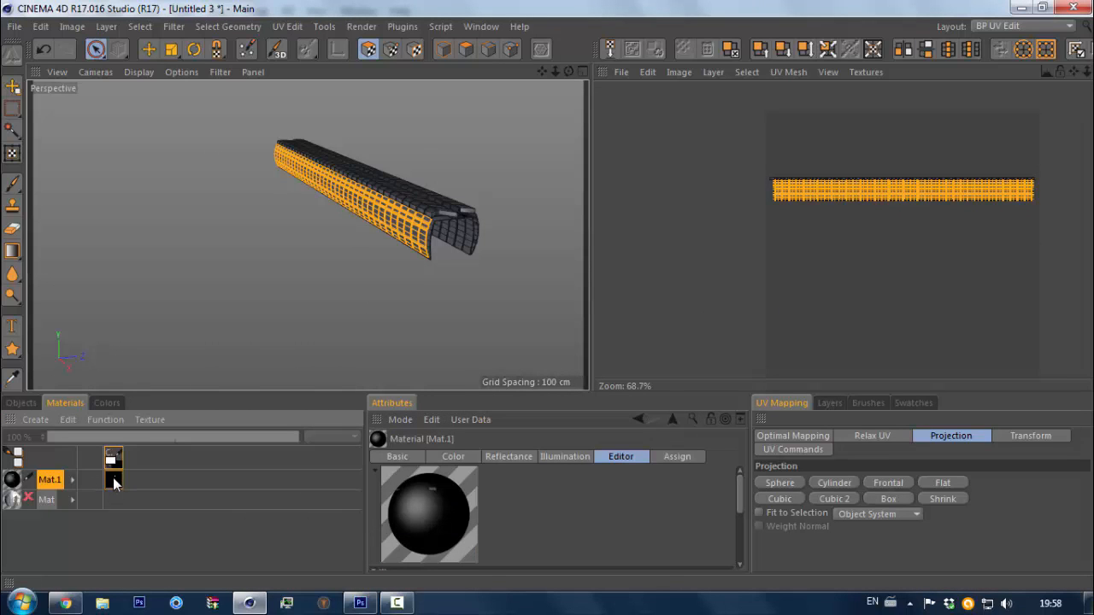
# Display the Mat.1 texture behind the UV mesh and assign the material to the Connect object
pyautogui.click(113, 480)
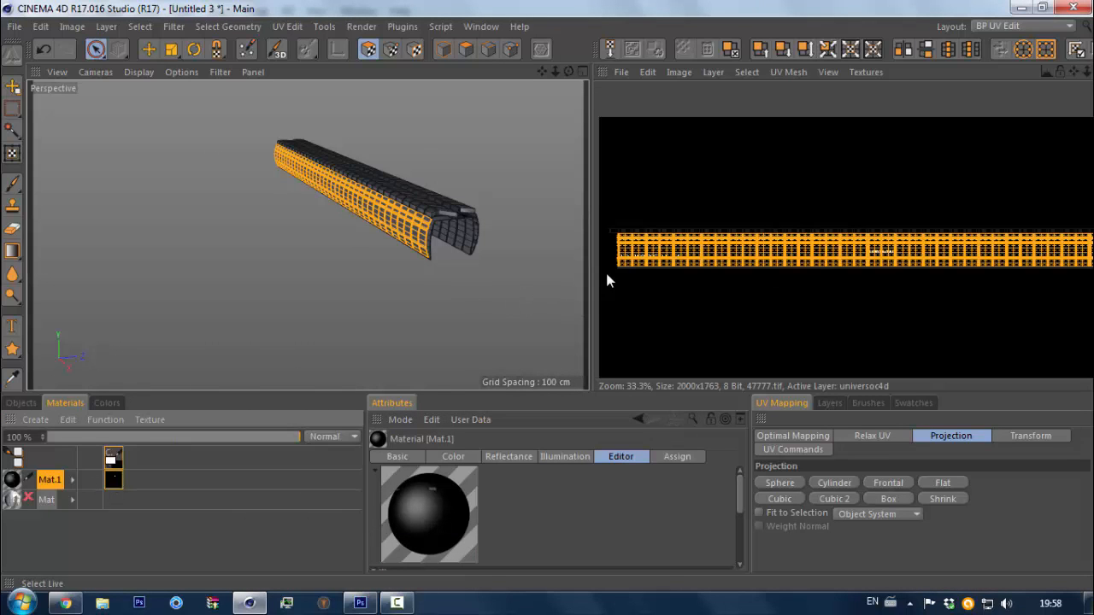
pyautogui.scroll(6, 606, 274)
pyautogui.scroll(-3, 629, 262)
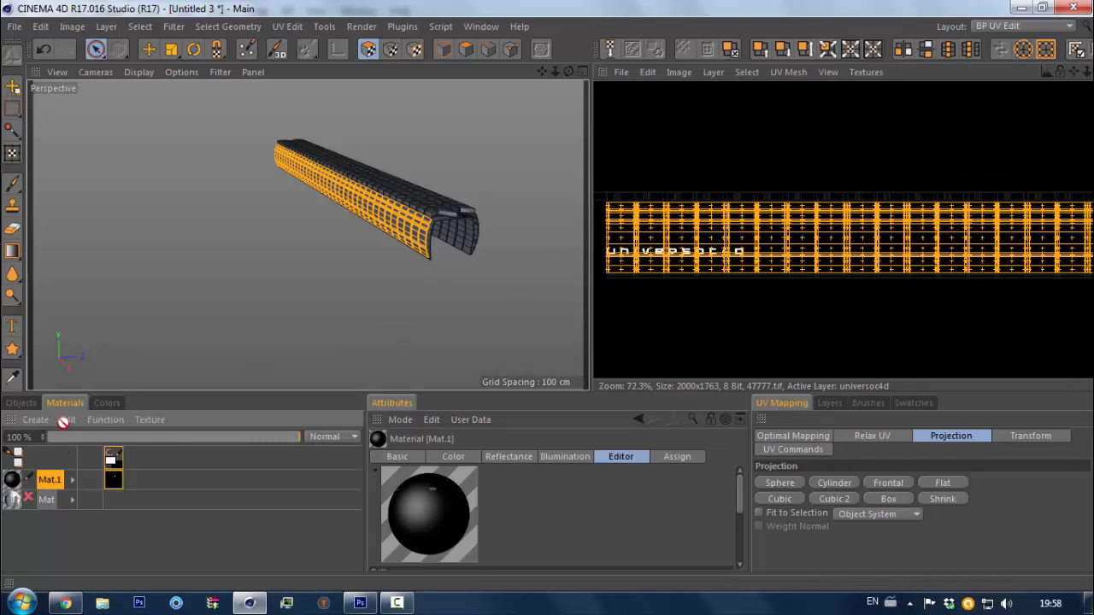
pyautogui.click(22, 402)
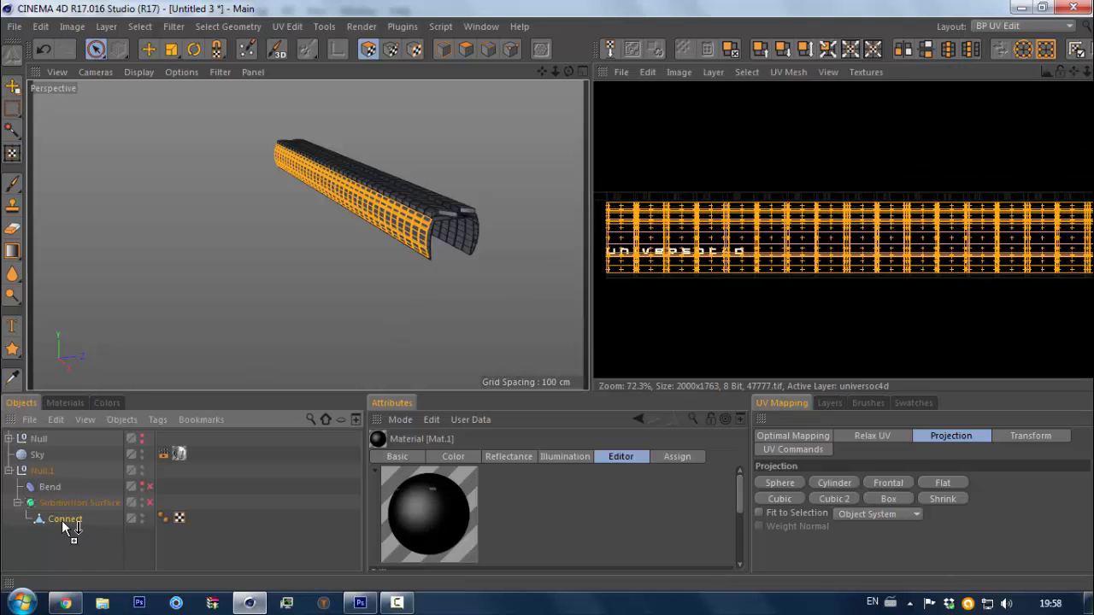
pyautogui.moveTo(62, 520); pyautogui.dragTo(59, 516)
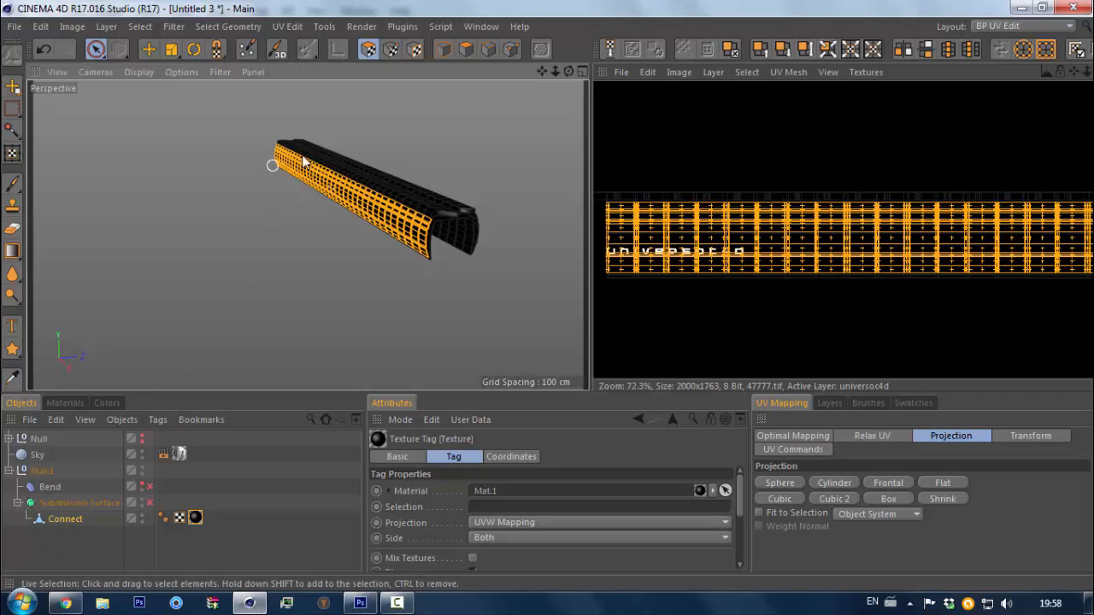
# Invert the sidewall selection and move the UVs of all other polygons upward, clear of the texture's lettering
pyautogui.keyDown('alt'); pyautogui.moveTo(288, 162); pyautogui.dragTo(401, 147); pyautogui.keyUp('alt')
pyautogui.keyDown('alt'); pyautogui.moveTo(246, 162); pyautogui.dragTo(391, 115, button='right'); pyautogui.keyUp('alt')
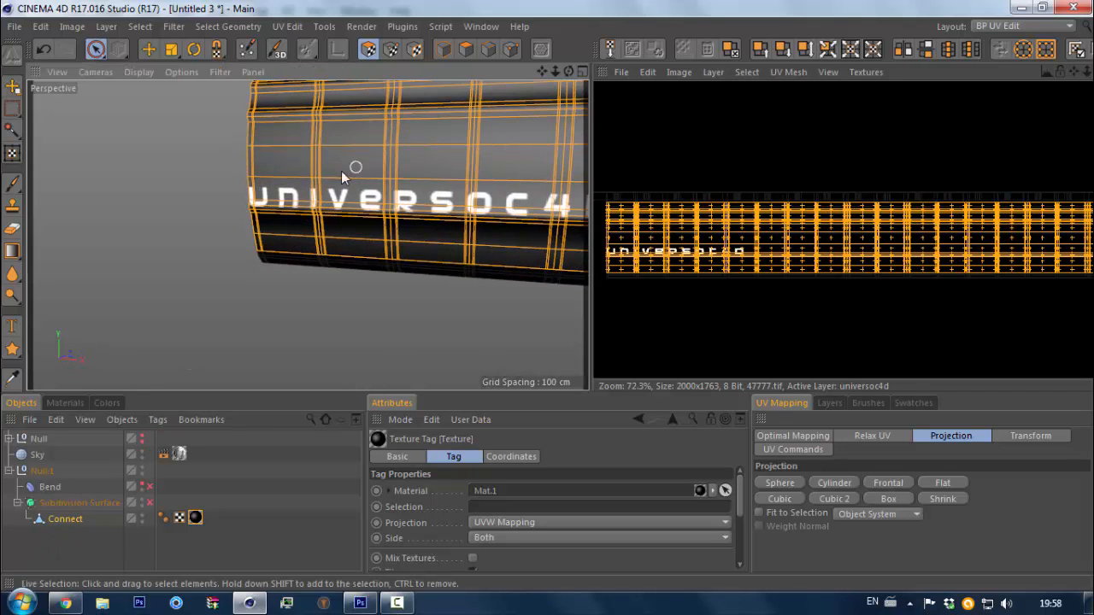
pyautogui.keyDown('alt'); pyautogui.moveTo(342, 177); pyautogui.dragTo(260, 259); pyautogui.keyUp('alt')
pyautogui.keyDown('alt'); pyautogui.moveTo(297, 247); pyautogui.dragTo(253, 268, button='right'); pyautogui.keyUp('alt')
pyautogui.keyDown('alt'); pyautogui.moveTo(269, 250); pyautogui.dragTo(337, 242); pyautogui.keyUp('alt')
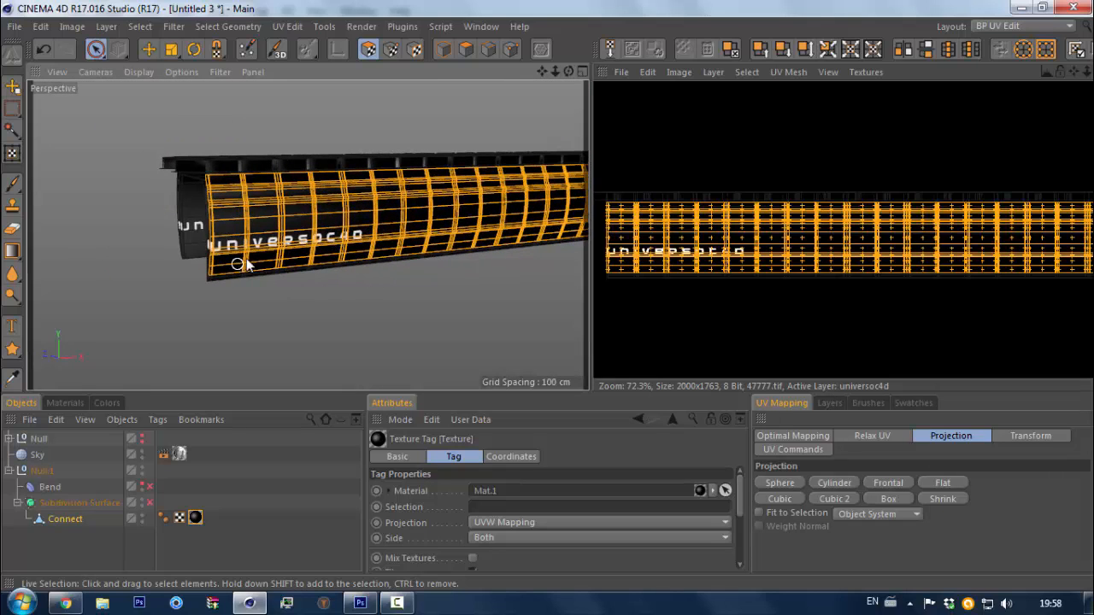
pyautogui.keyDown('alt'); pyautogui.moveTo(246, 263); pyautogui.dragTo(431, 257); pyautogui.keyUp('alt')
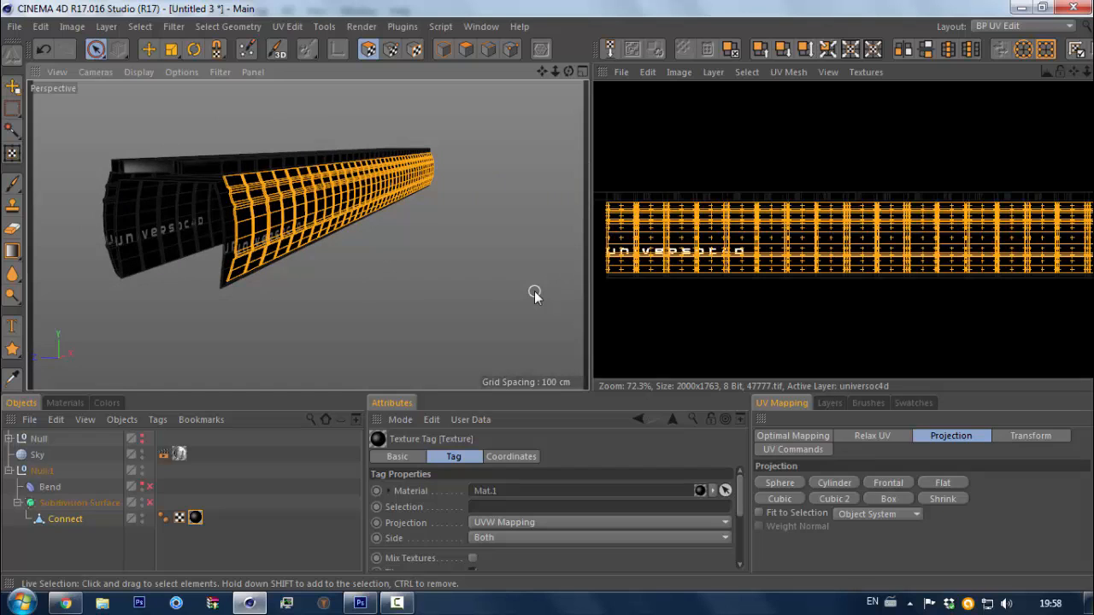
pyautogui.keyDown('alt'); pyautogui.moveTo(535, 295); pyautogui.dragTo(388, 253); pyautogui.keyUp('alt')
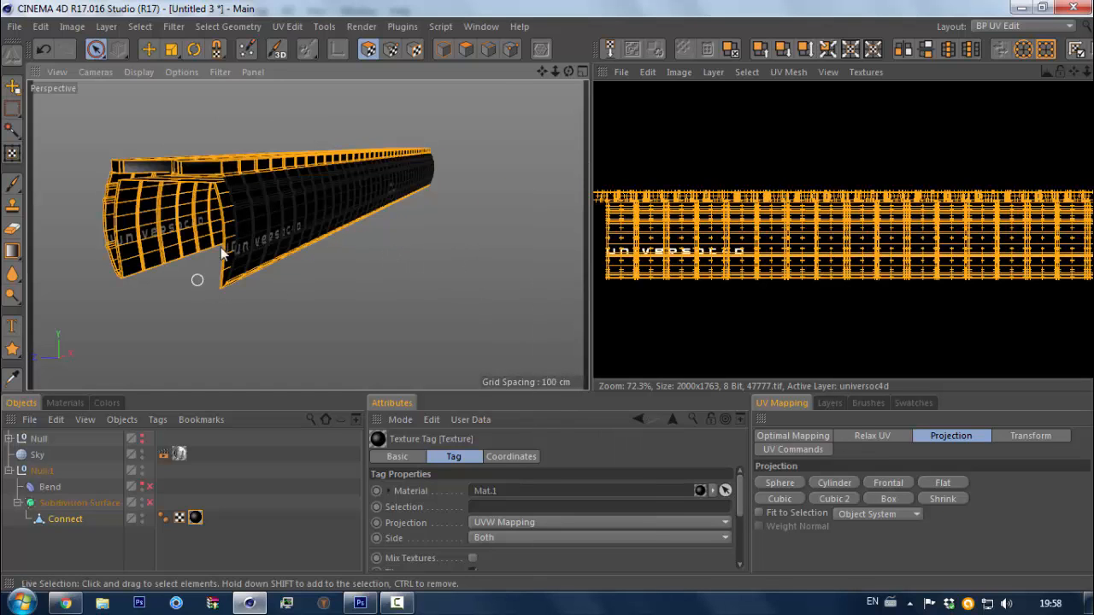
pyautogui.keyDown('alt'); pyautogui.moveTo(199, 279); pyautogui.dragTo(162, 256, button='right'); pyautogui.keyUp('alt')
pyautogui.scroll(-5, 750, 235)
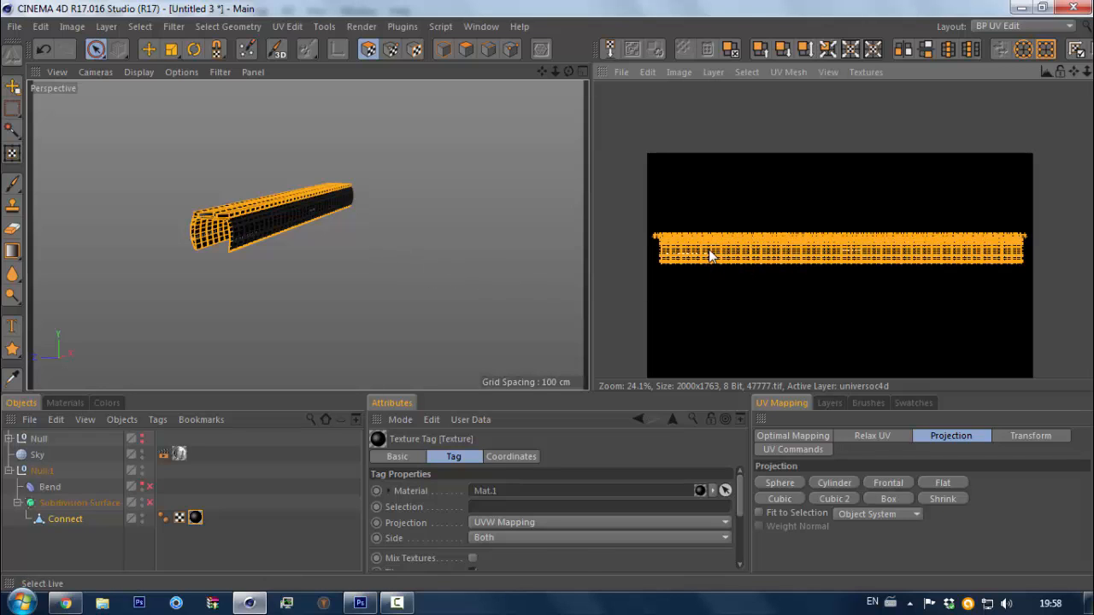
pyautogui.press('e')
pyautogui.moveTo(709, 255); pyautogui.dragTo(710, 200)
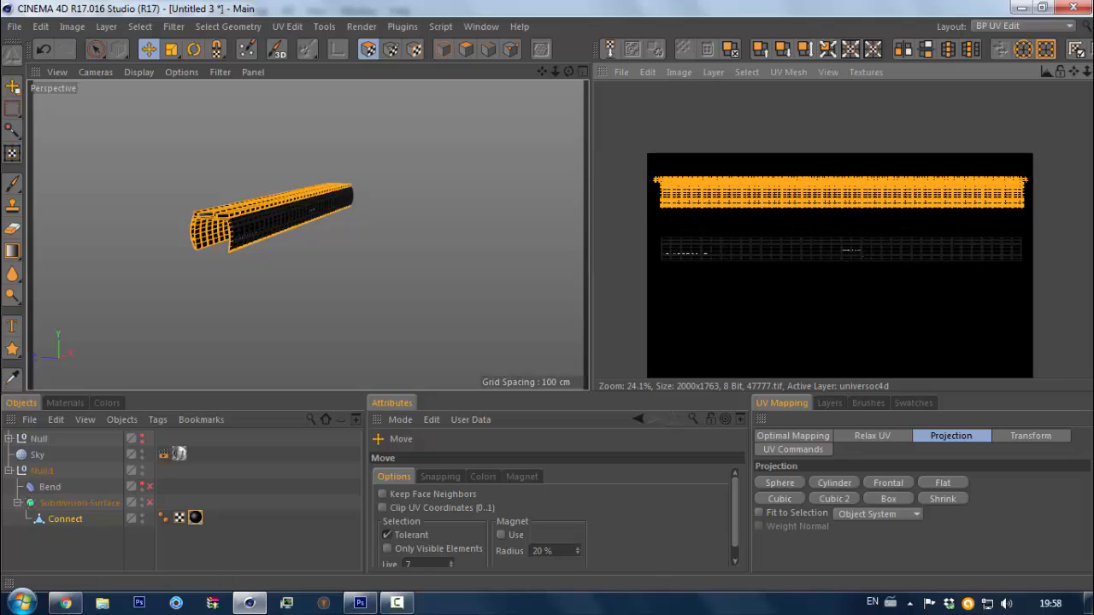
# Invert the selection back to the outer sidewall polygons and check the UNIVERSOC4D lettering on them up close
pyautogui.keyDown('alt'); pyautogui.moveTo(219, 227); pyautogui.dragTo(327, 186, button='right'); pyautogui.keyUp('alt')
pyautogui.moveTo(257, 204)
pyautogui.keyDown('alt'); pyautogui.mouseDown()
pyautogui.moveTo(435, 209)
pyautogui.moveTo(243, 198)
pyautogui.mouseUp(); pyautogui.keyUp('alt')
pyautogui.keyDown('alt'); pyautogui.moveTo(243, 197); pyautogui.dragTo(188, 249, button='right'); pyautogui.keyUp('alt')
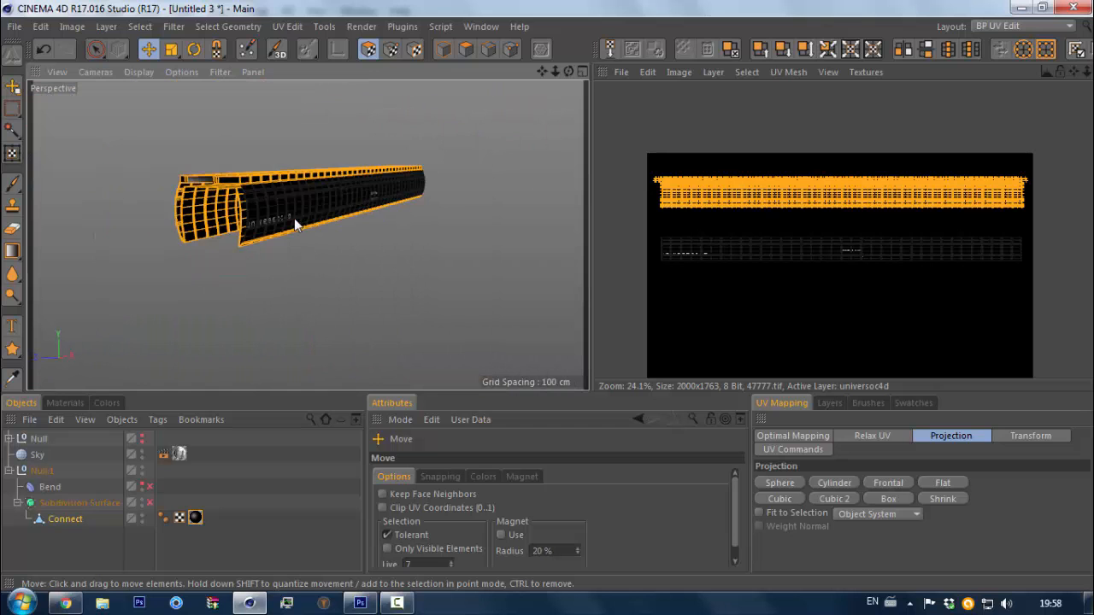
pyautogui.keyDown('alt'); pyautogui.moveTo(294, 218); pyautogui.dragTo(240, 263); pyautogui.keyUp('alt')
pyautogui.press('u')
pyautogui.press('i')
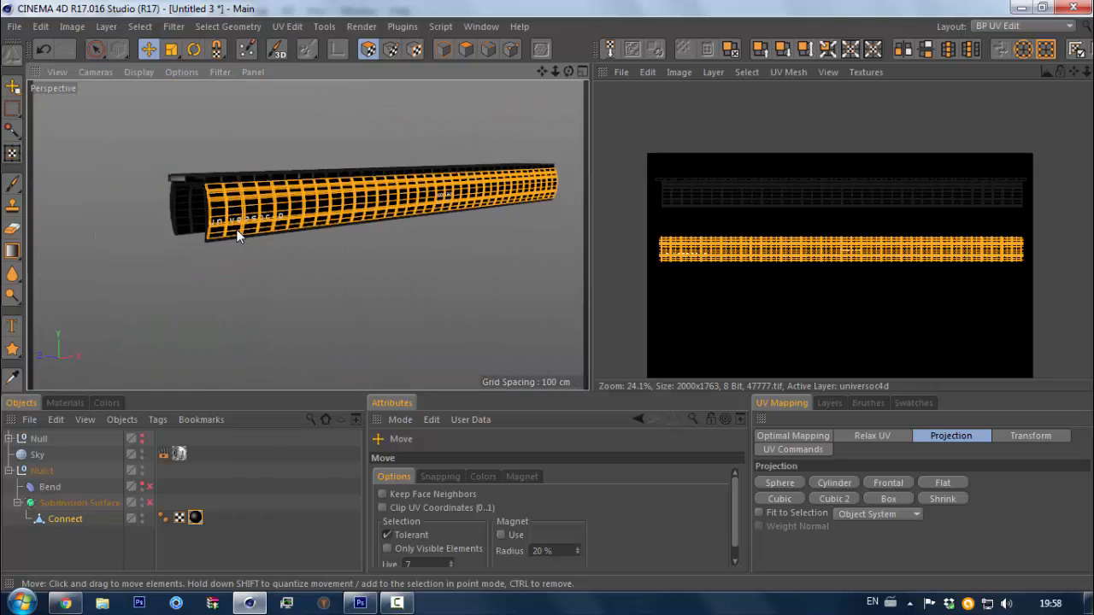
pyautogui.keyDown('alt'); pyautogui.moveTo(237, 231); pyautogui.dragTo(364, 197, button='right'); pyautogui.keyUp('alt')
pyautogui.keyDown('alt'); pyautogui.moveTo(244, 211); pyautogui.dragTo(223, 224, button='right'); pyautogui.keyUp('alt')
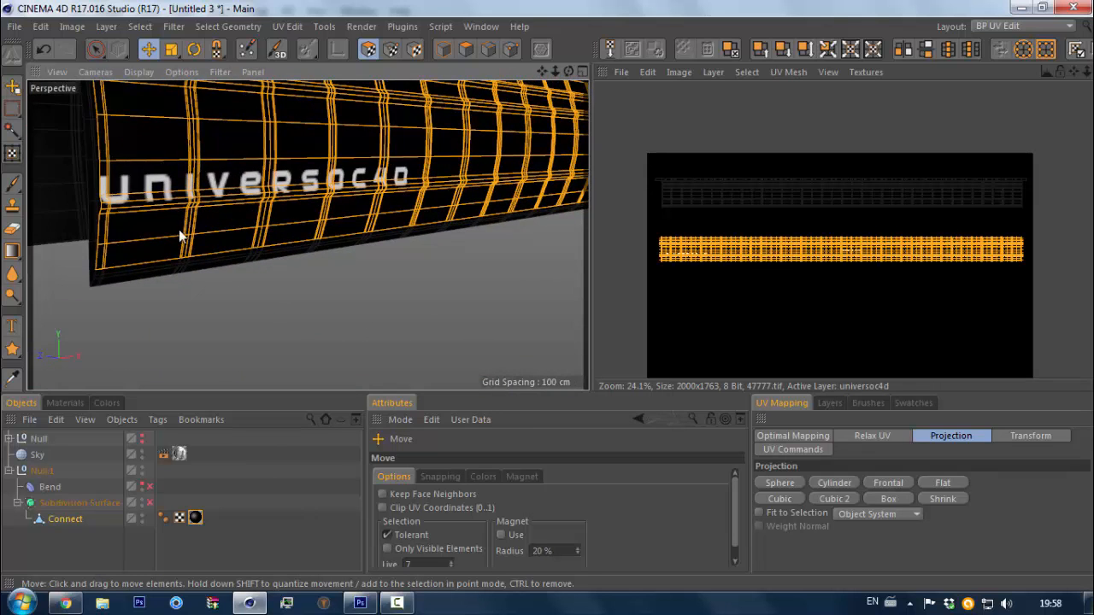
pyautogui.keyDown('alt'); pyautogui.moveTo(178, 231); pyautogui.dragTo(202, 222); pyautogui.keyUp('alt')
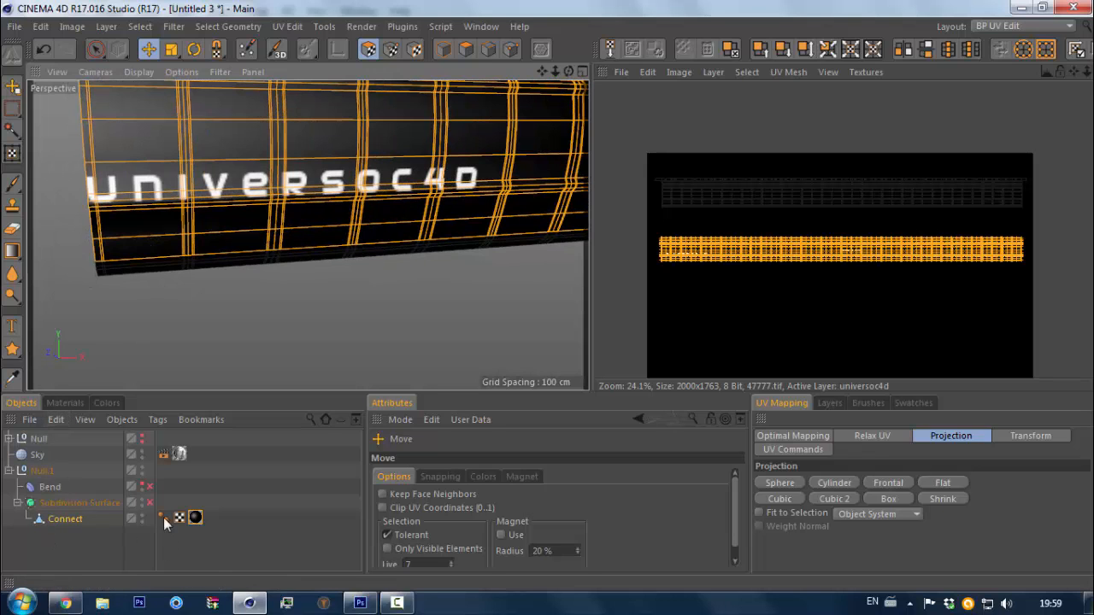
# Set the Texture Preview Size of material Mat.1 to 2048x2048 (16 MB)
pyautogui.click(67, 403)
pyautogui.click(12, 481)
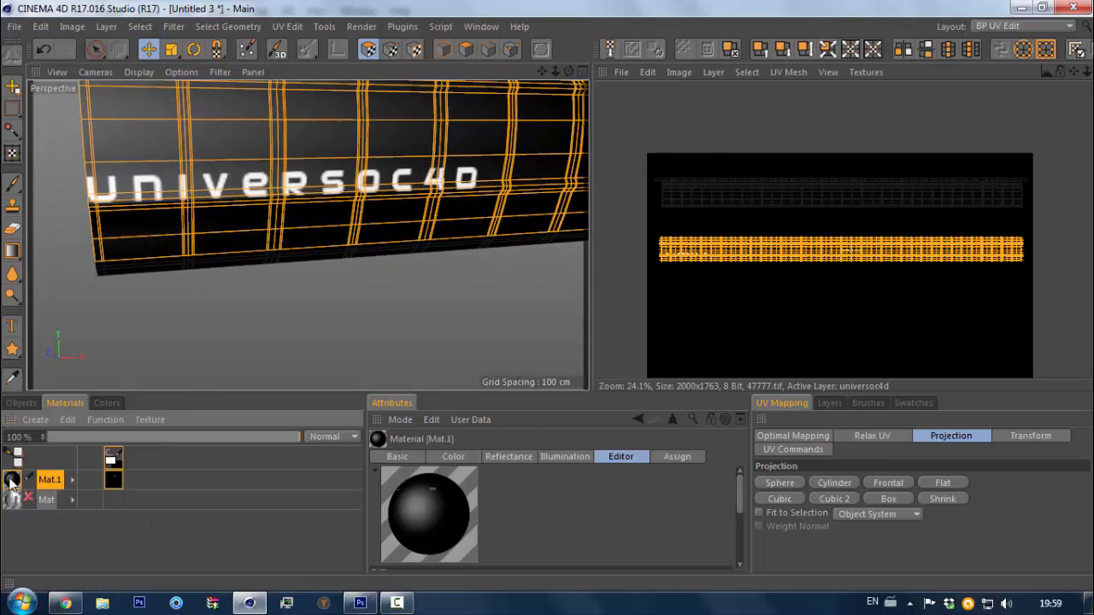
pyautogui.doubleClick(12, 481)
pyautogui.click(270, 450)
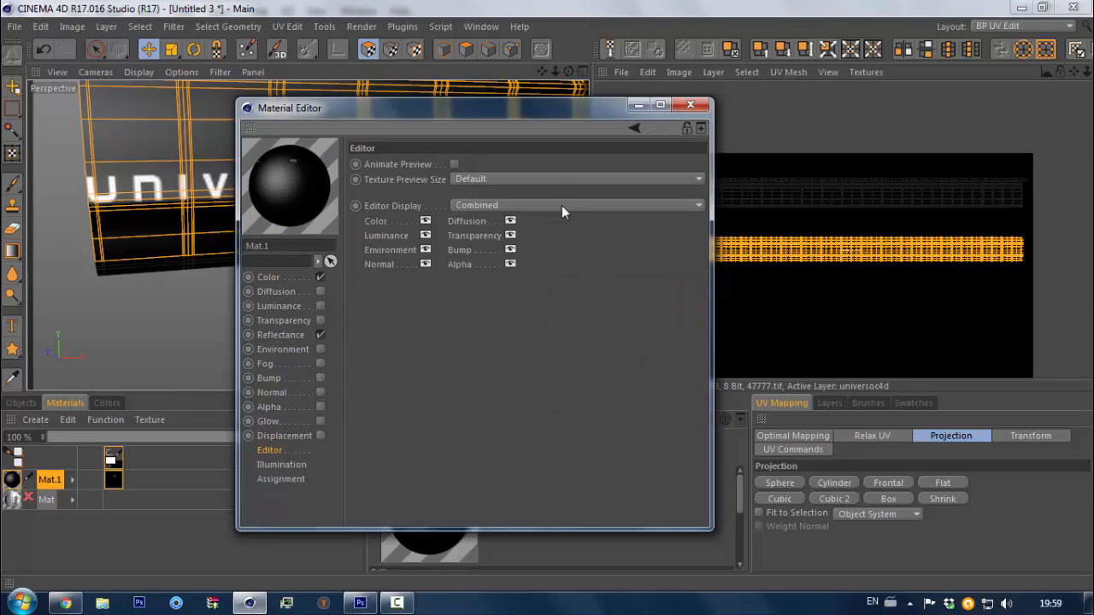
pyautogui.click(520, 177)
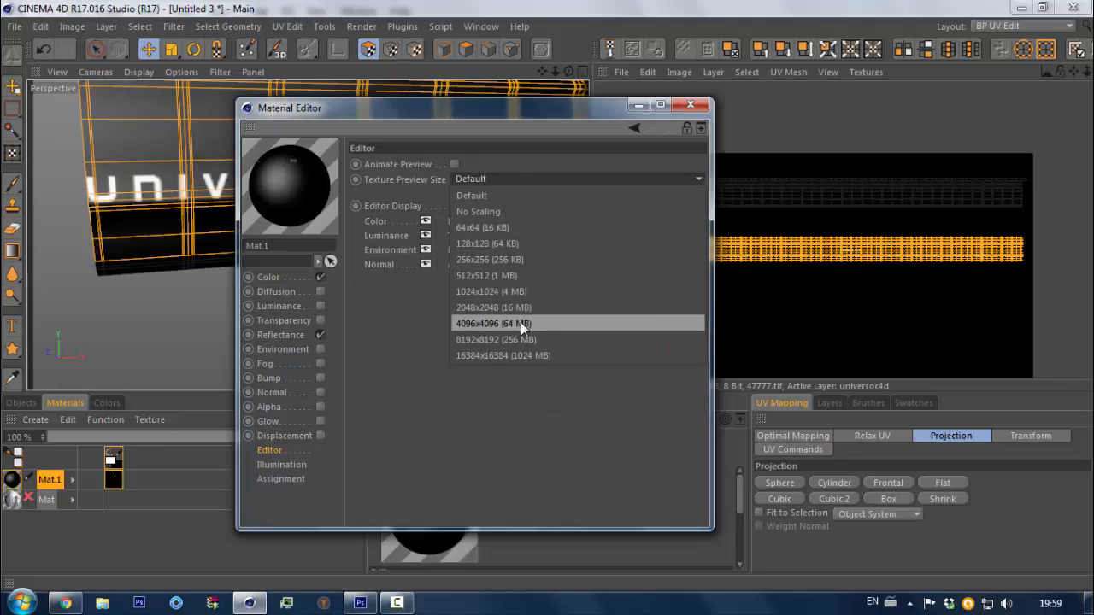
pyautogui.click(521, 322)
pyautogui.click(509, 182)
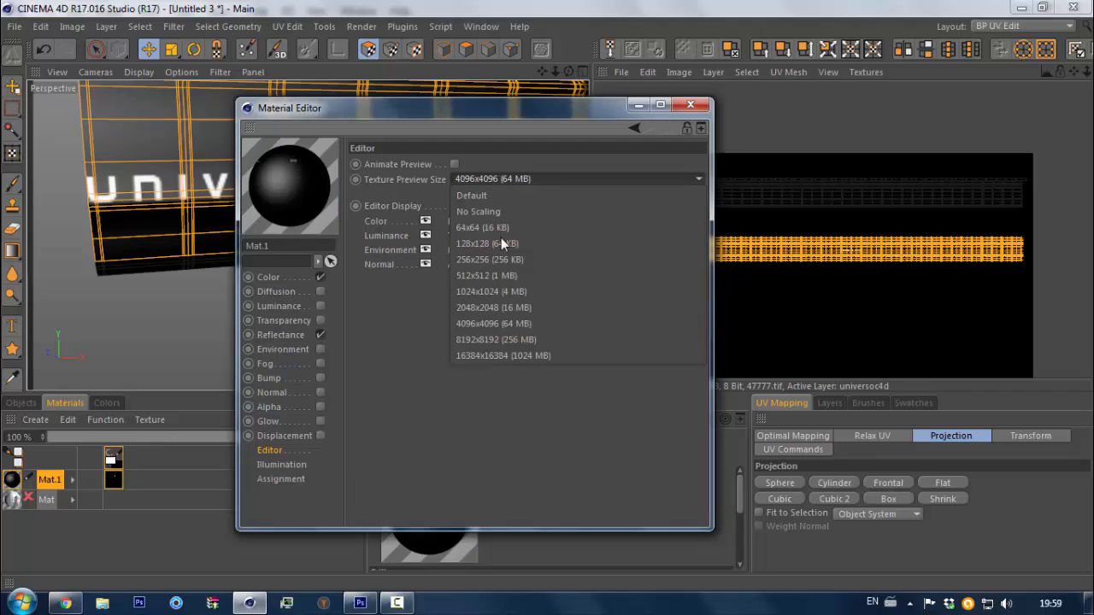
pyautogui.click(506, 309)
pyautogui.click(690, 105)
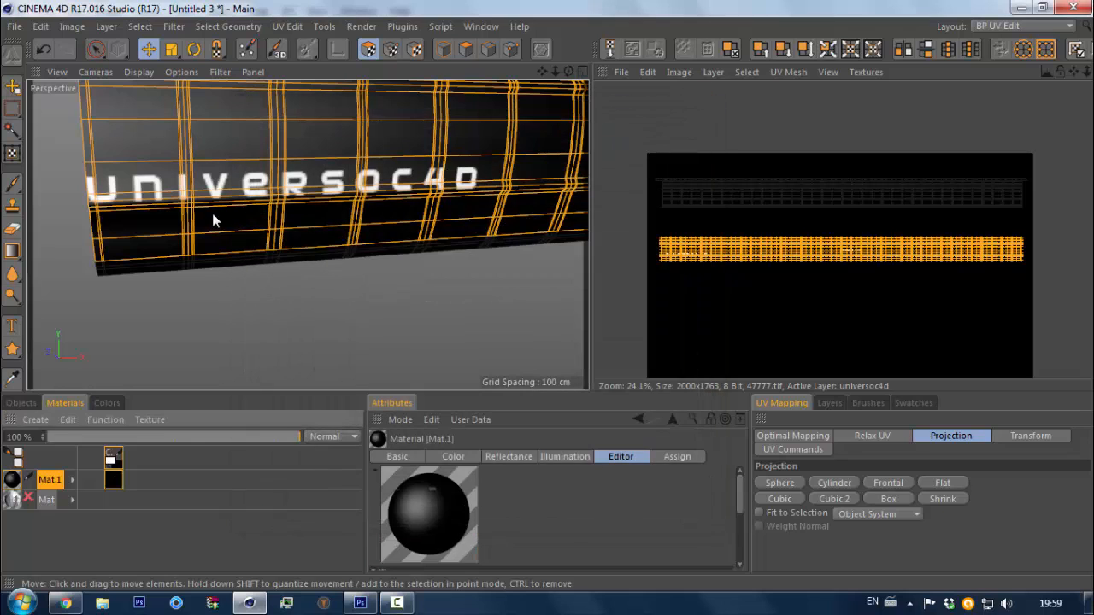
# Enable the Bend deformer and the Subdivision Surface, and switch to Model mode to view the lettering on the tire
pyautogui.click(21, 402)
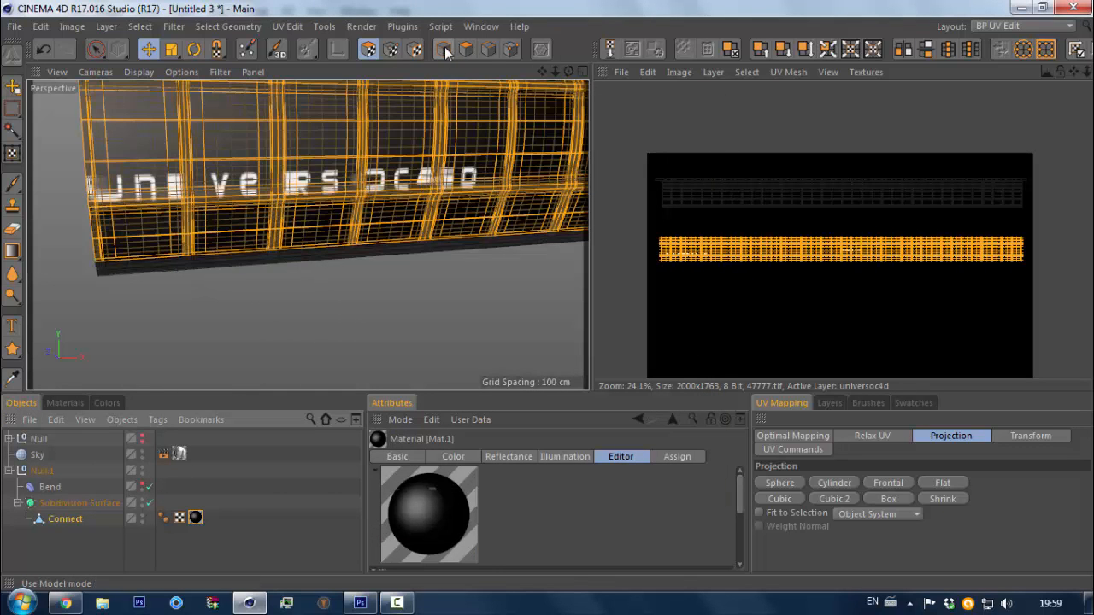
pyautogui.click(445, 49)
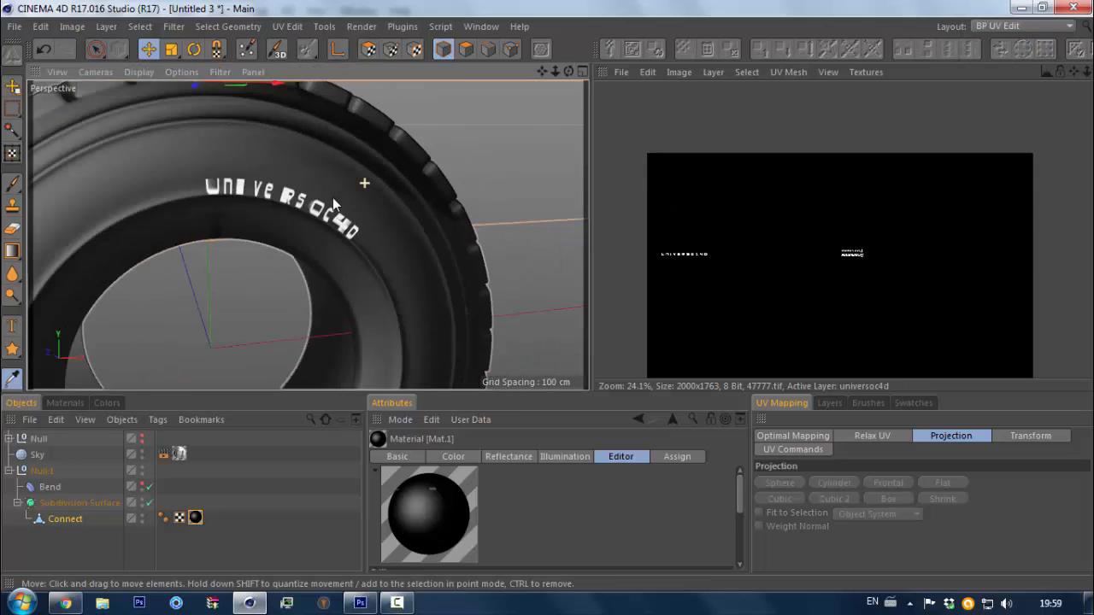
pyautogui.moveTo(301, 217)
pyautogui.keyDown('alt'); pyautogui.mouseDown()
pyautogui.moveTo(211, 223)
pyautogui.moveTo(370, 135)
pyautogui.moveTo(376, 185)
pyautogui.mouseUp(); pyautogui.keyUp('alt')
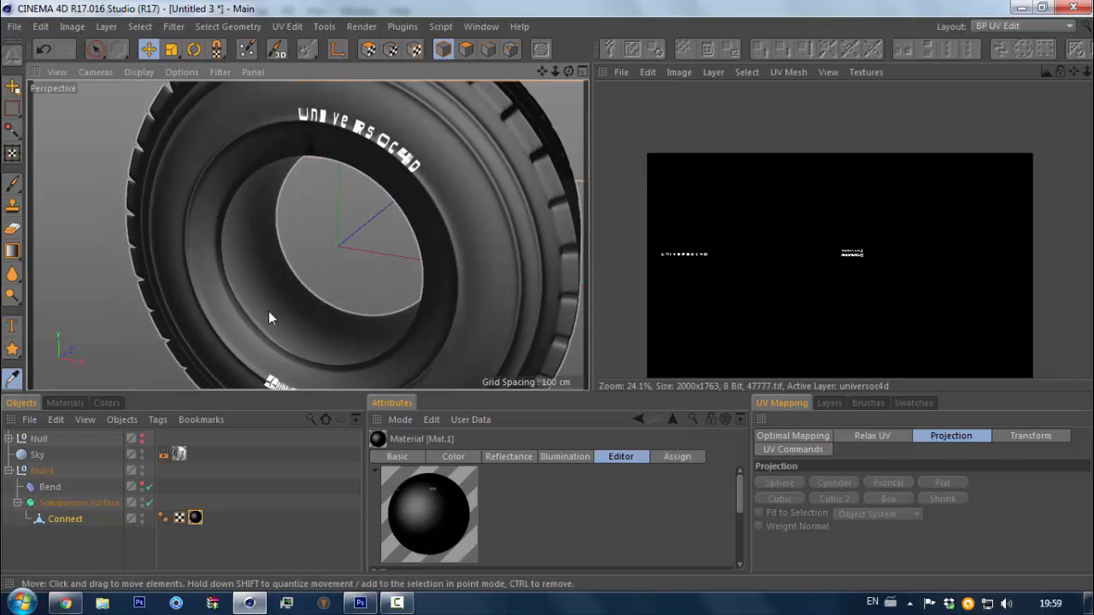
# Set Subdivide UVs to Boundary on the Subdivision Surface
pyautogui.click(99, 504)
pyautogui.click(94, 506)
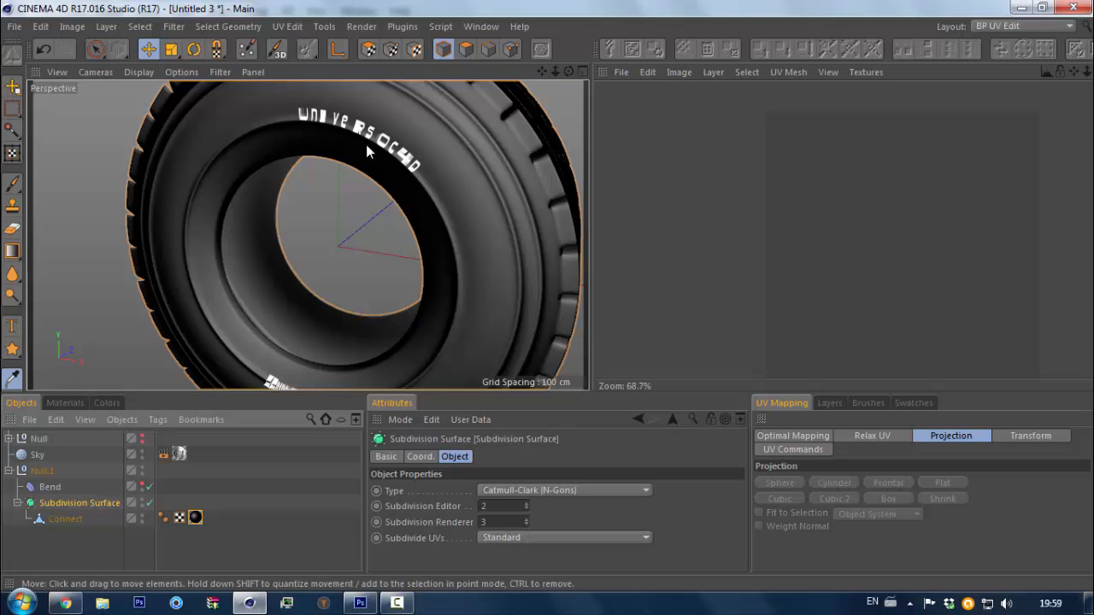
pyautogui.scroll(-5, 366, 144)
pyautogui.scroll(4, 380, 135)
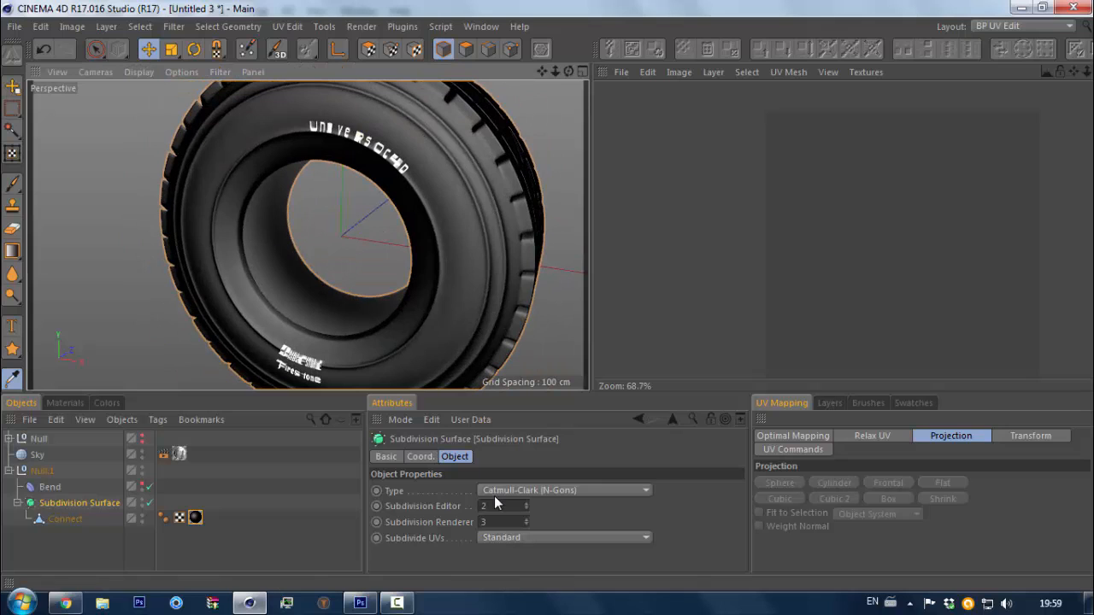
pyautogui.click(508, 538)
pyautogui.click(503, 523)
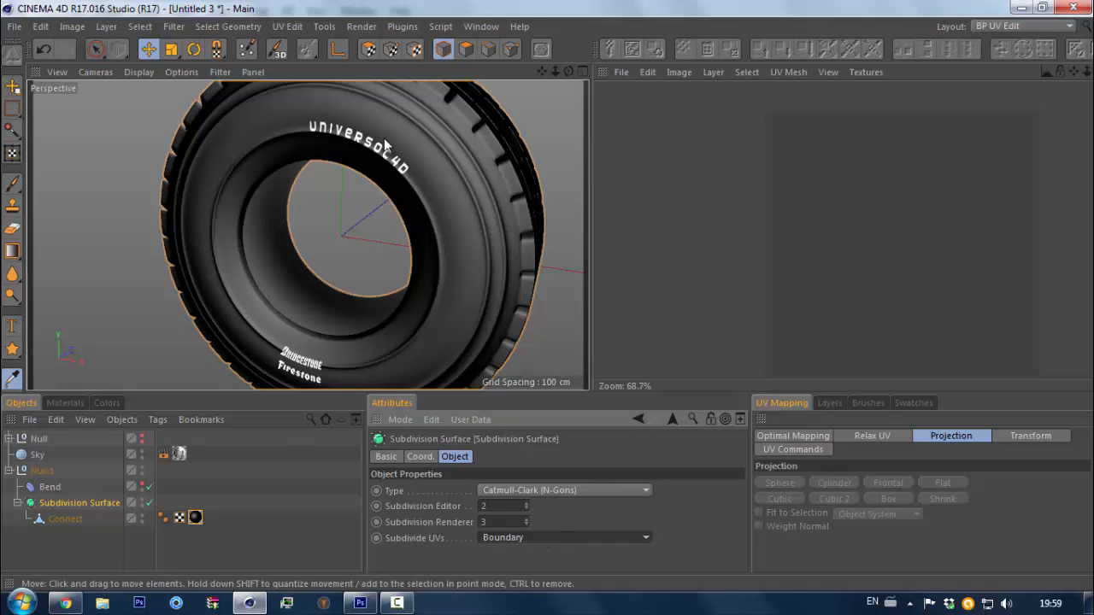
# Return to UV Polygon Edit mode and bring the Mat.1 texture back behind the sidewall UVs
pyautogui.click(368, 48)
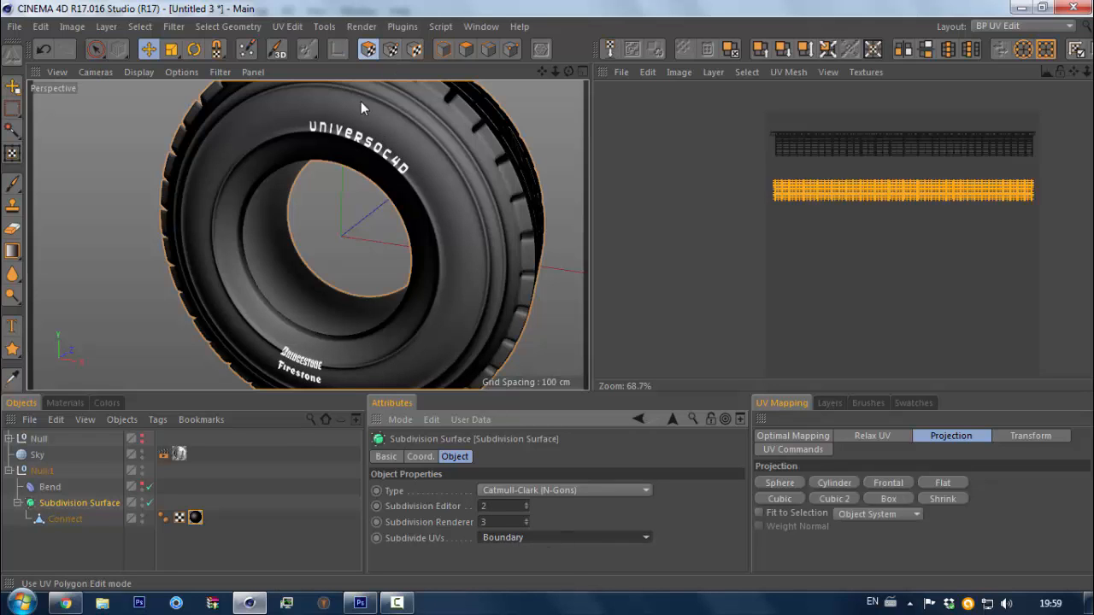
pyautogui.scroll(8, 789, 192)
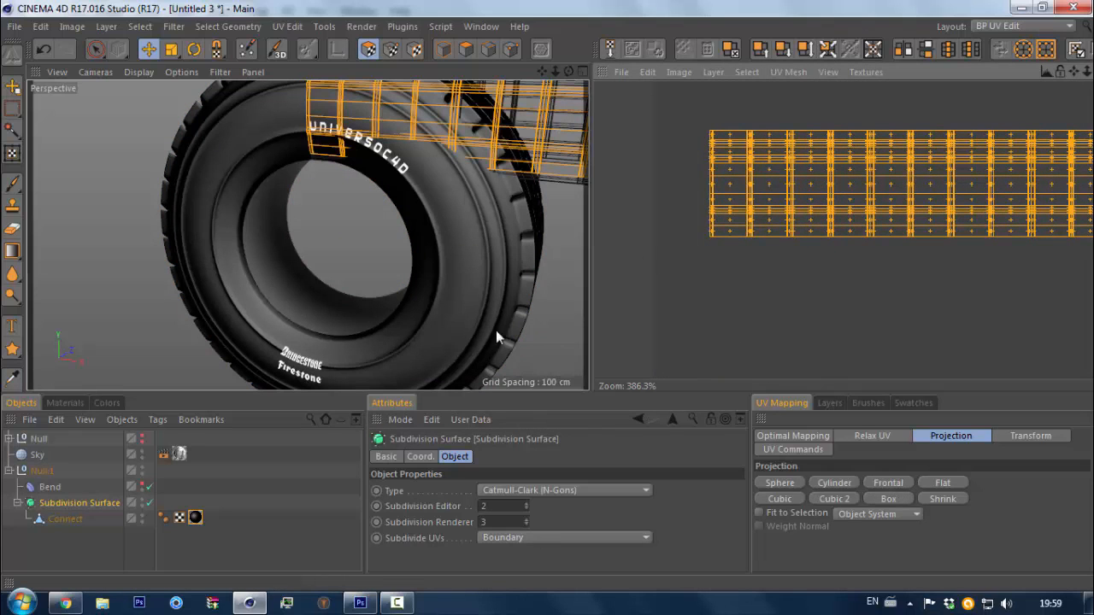
pyautogui.click(62, 403)
pyautogui.click(114, 479)
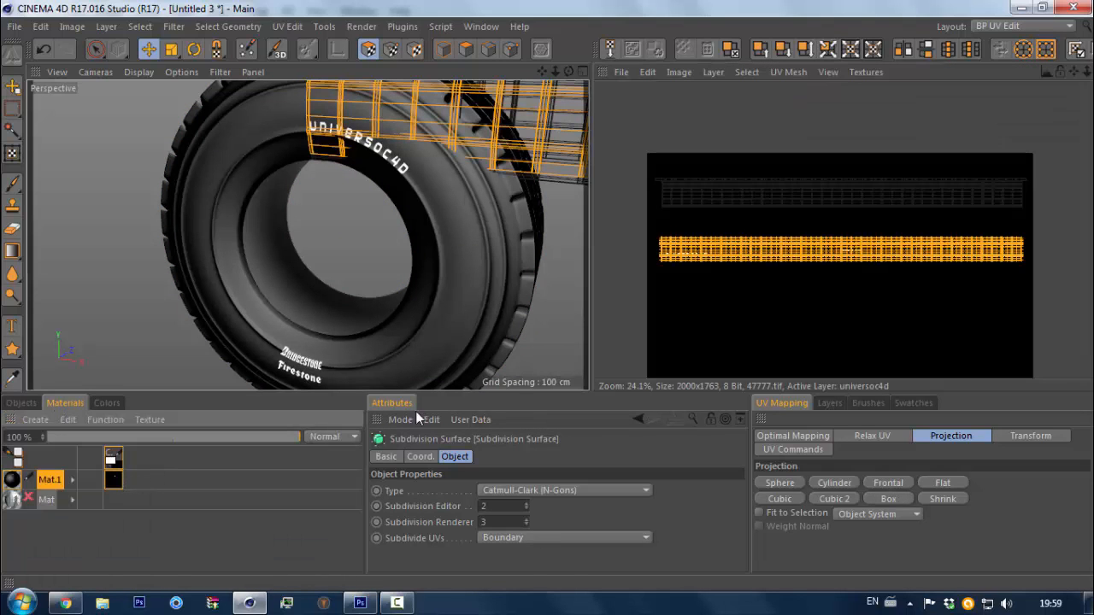
# Shift the sidewall UV polygons slightly down and to the left to reposition the UNIVERSOC4D lettering on the tire
pyautogui.scroll(8, 682, 265)
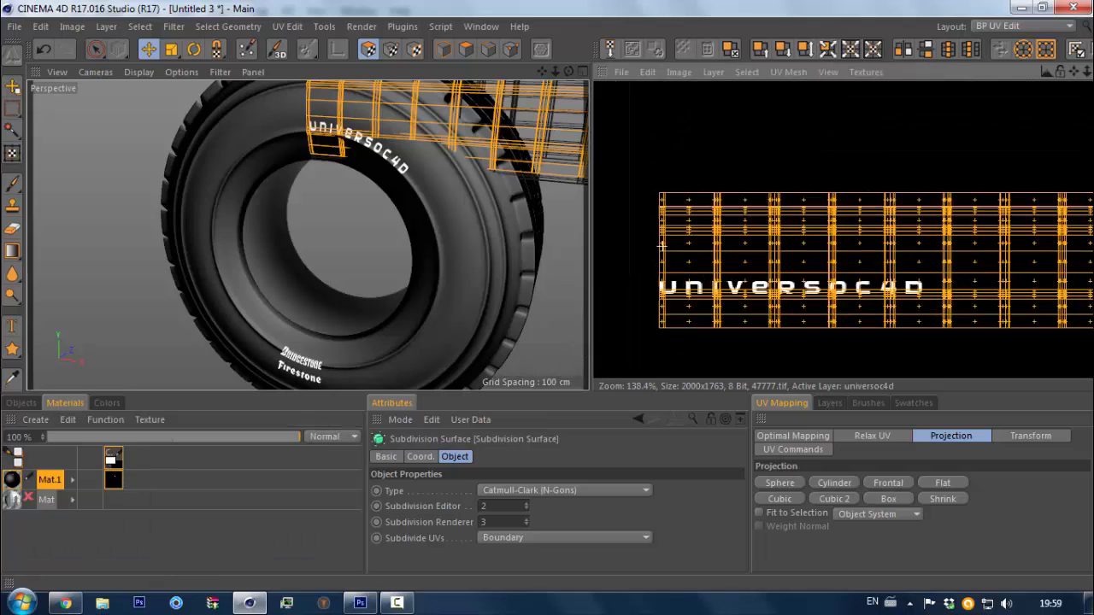
pyautogui.click(691, 311)
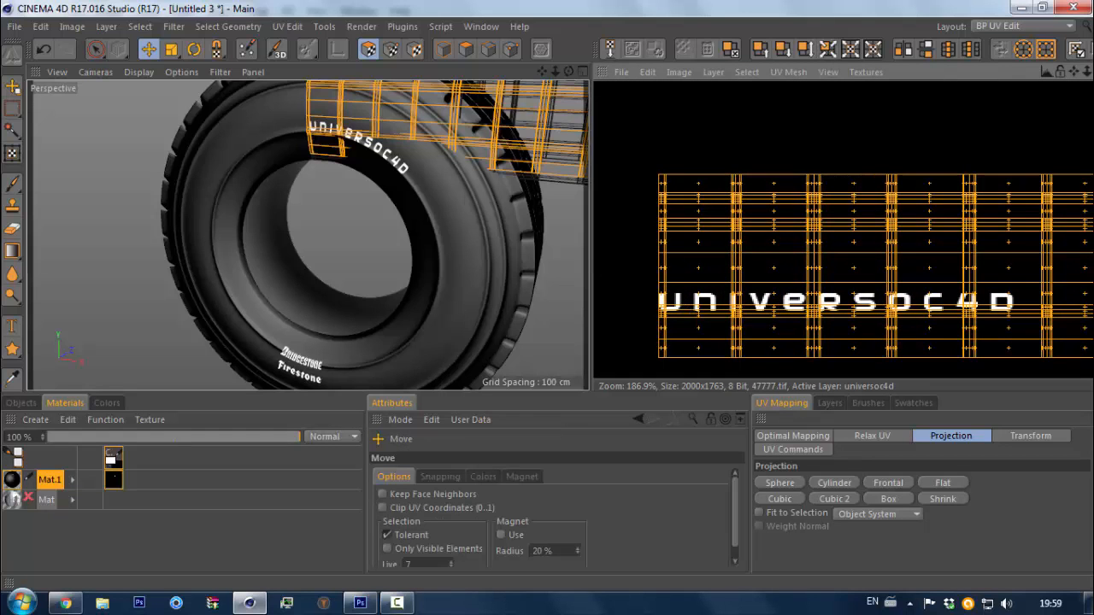
pyautogui.moveTo(690, 311); pyautogui.dragTo(680, 331)
pyautogui.keyDown('alt'); pyautogui.moveTo(329, 365); pyautogui.dragTo(635, 330); pyautogui.keyUp('alt')
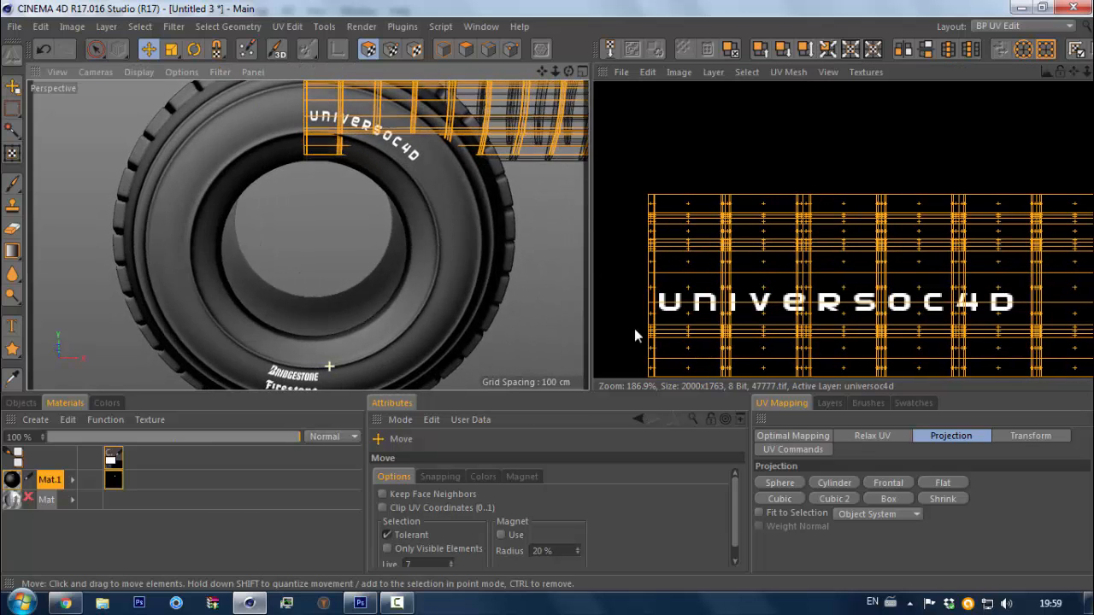
pyautogui.moveTo(826, 302)
pyautogui.mouseDown()
pyautogui.moveTo(776, 309)
pyautogui.moveTo(827, 304)
pyautogui.mouseUp()
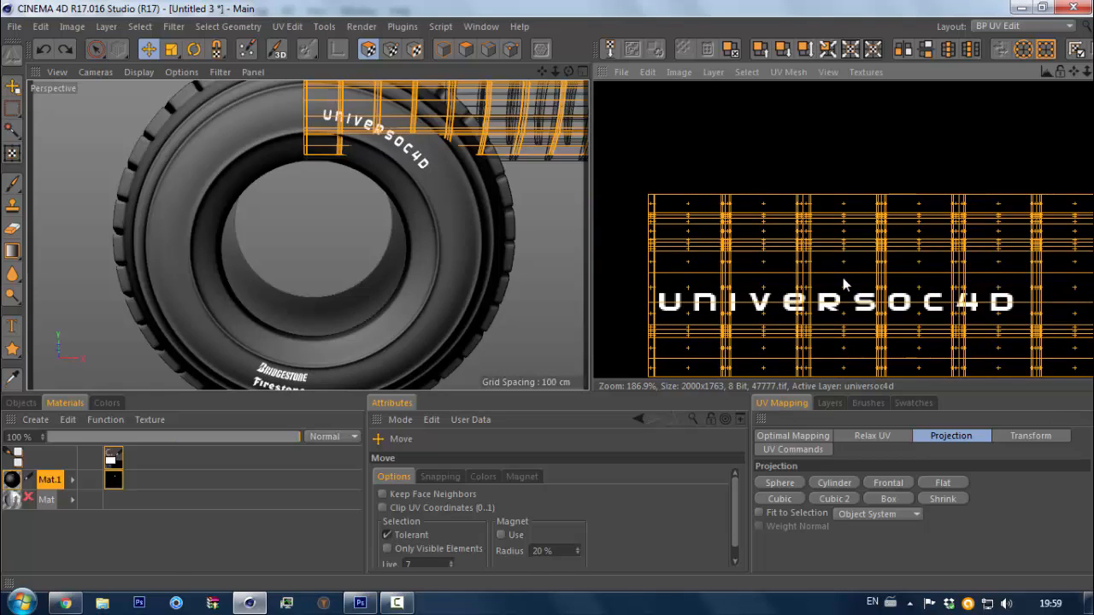
pyautogui.scroll(-5, 230, 149)
pyautogui.keyDown('alt'); pyautogui.moveTo(229, 150); pyautogui.dragTo(259, 217); pyautogui.keyUp('alt')
pyautogui.scroll(4, 344, 171)
pyautogui.scroll(2, 301, 196)
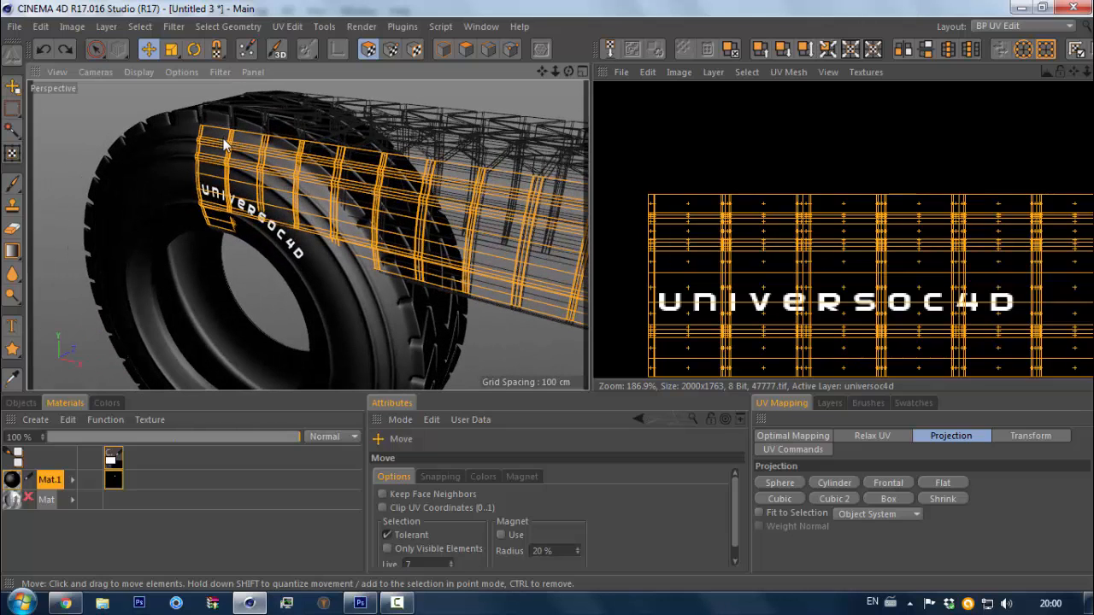
# Check the whole UV layout and the texture assigned to the Color channel of material Mat.1
pyautogui.scroll(-8, 701, 180)
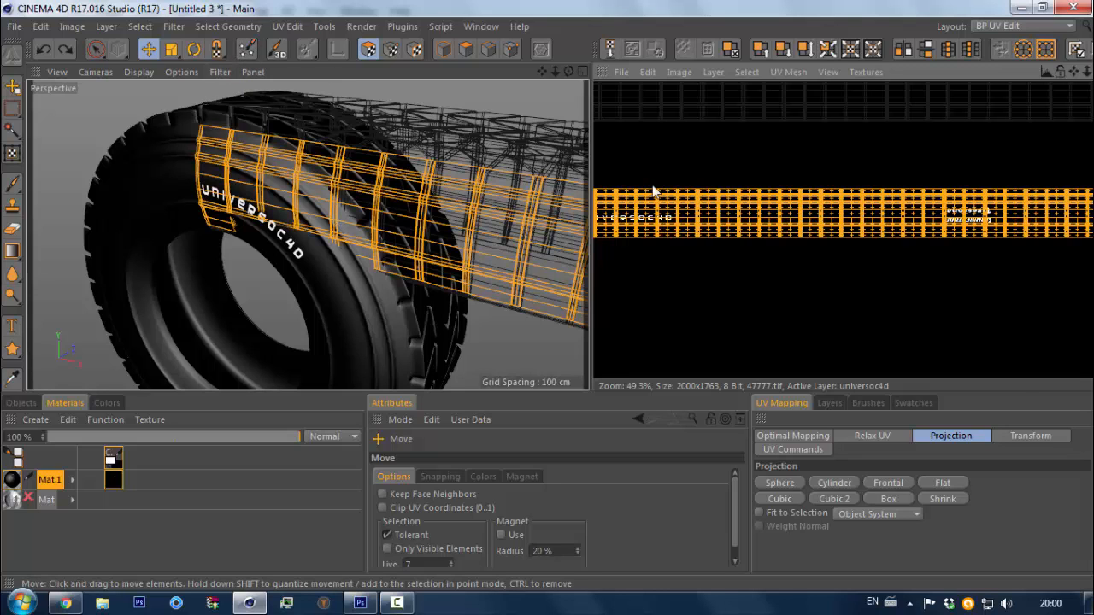
pyautogui.scroll(-4, 689, 175)
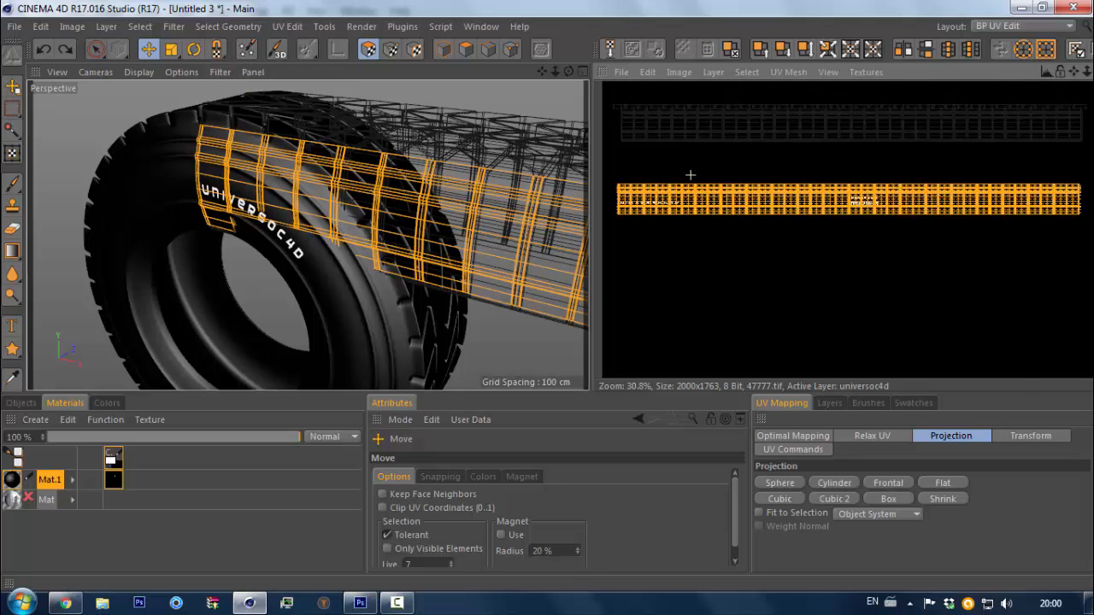
pyautogui.doubleClick(12, 481)
pyautogui.click(268, 277)
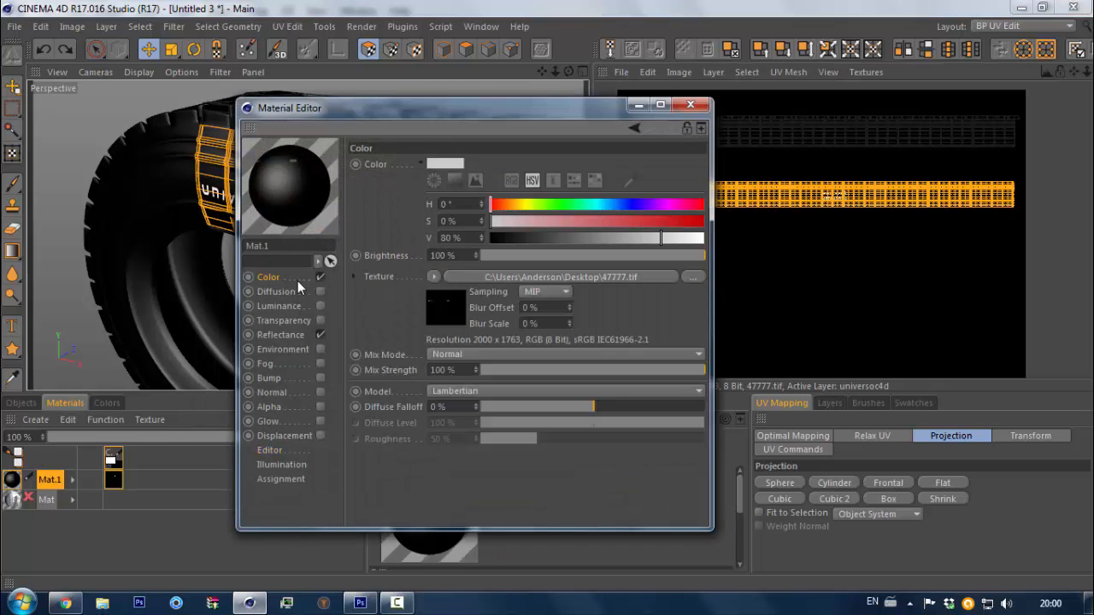
pyautogui.click(691, 105)
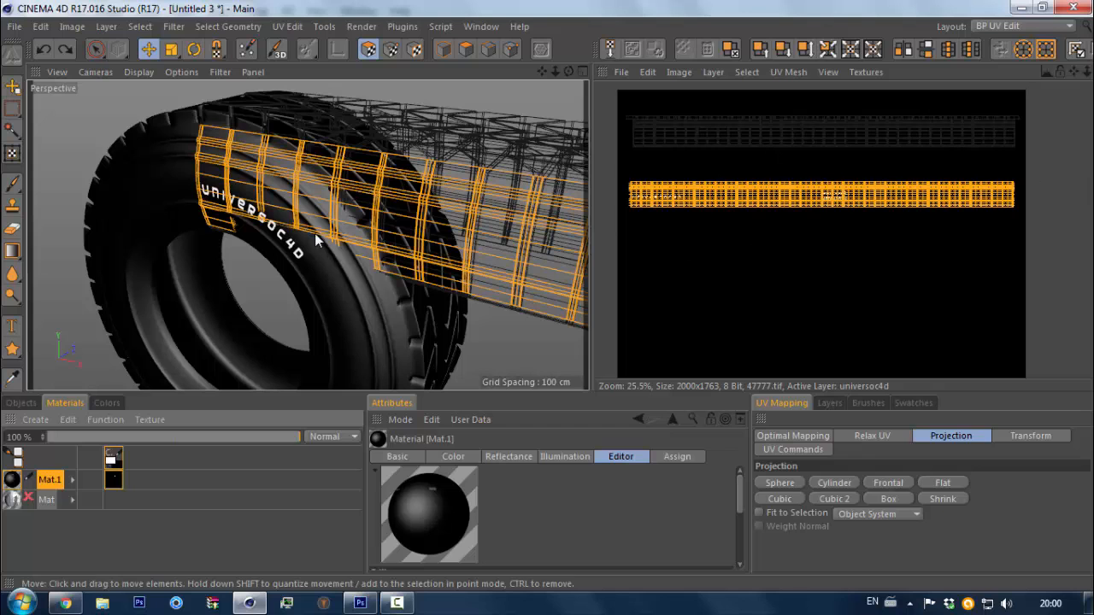
# Switch to Photoshop, check the image size of 47777.tif and examine the Bridgestone and Firestone logos up close
pyautogui.rightClick(360, 603)
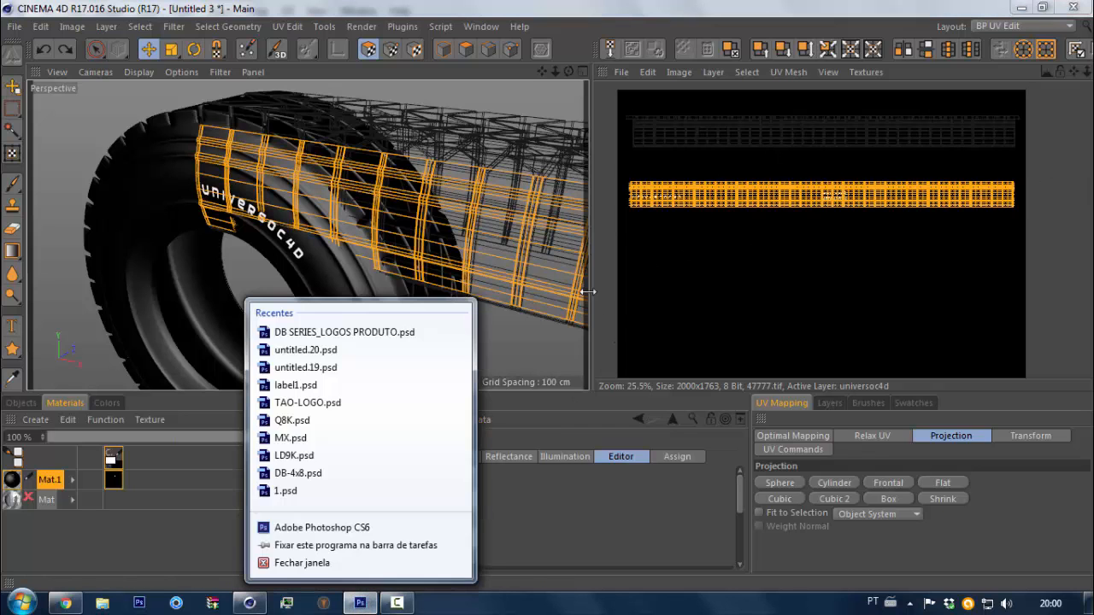
pyautogui.click(360, 603)
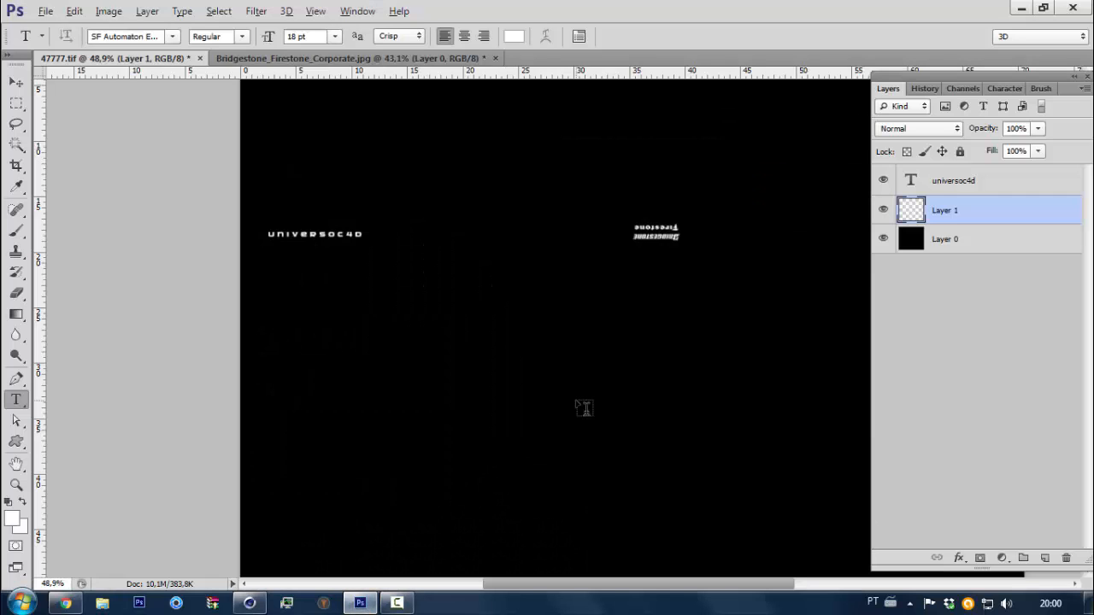
pyautogui.hotkey('ctrl', 'alt', 'i')
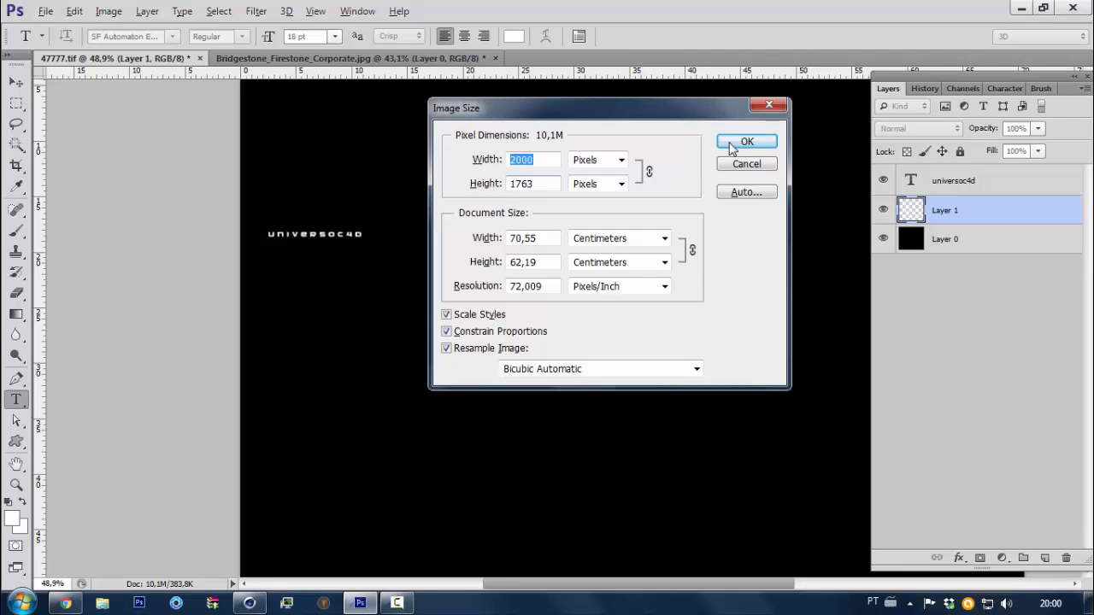
pyautogui.click(737, 143)
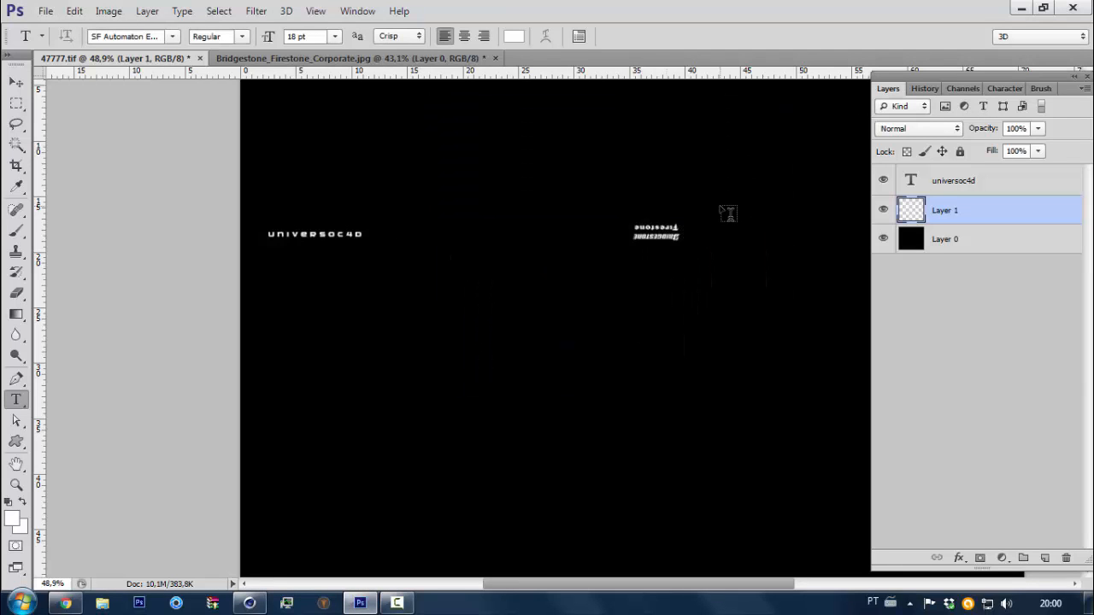
pyautogui.keyDown('alt'); pyautogui.scroll(5, 690, 242); pyautogui.keyUp('alt')
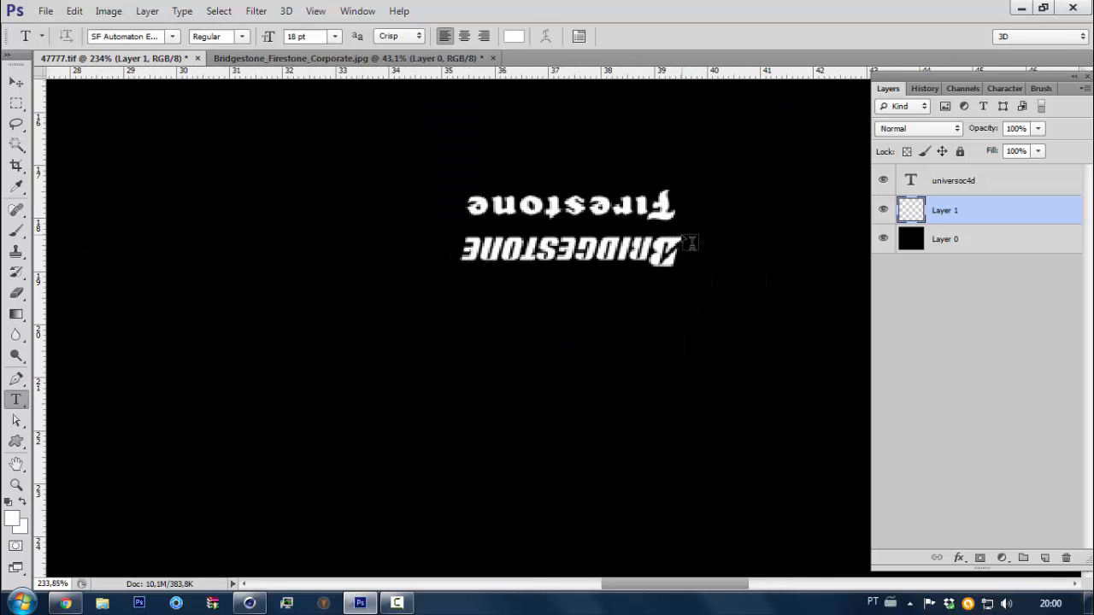
pyautogui.keyDown('alt'); pyautogui.scroll(-1, 690, 242); pyautogui.keyUp('alt')
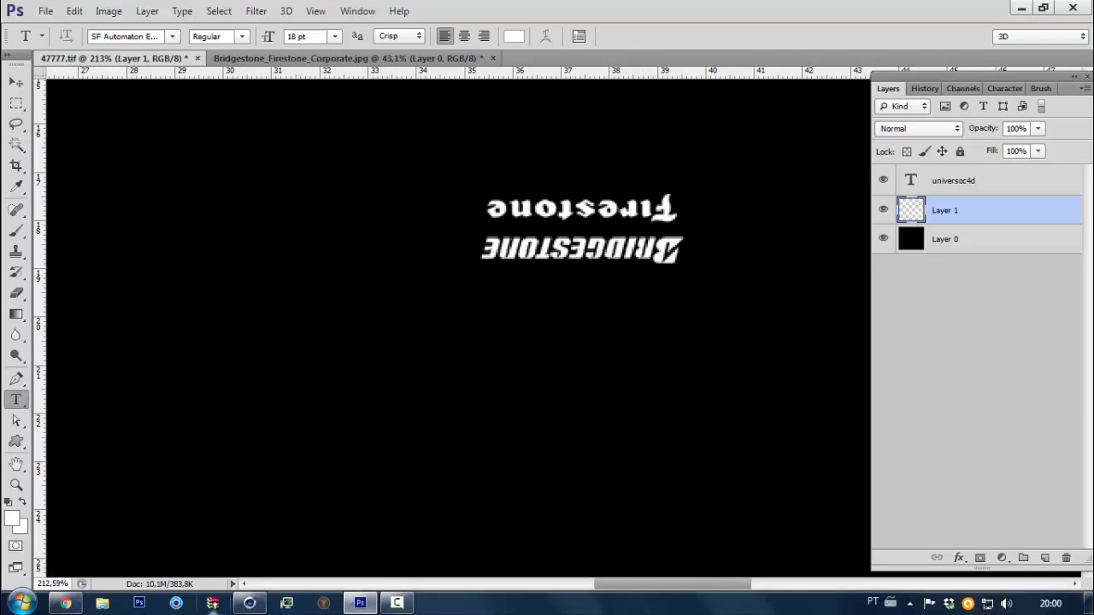
# Switch to Cinema 4D and inspect the Bridgestone and Firestone logos on the tire's sidewall
pyautogui.click(249, 603)
pyautogui.keyDown('alt'); pyautogui.moveTo(265, 213); pyautogui.dragTo(262, 312, button='right'); pyautogui.keyUp('alt')
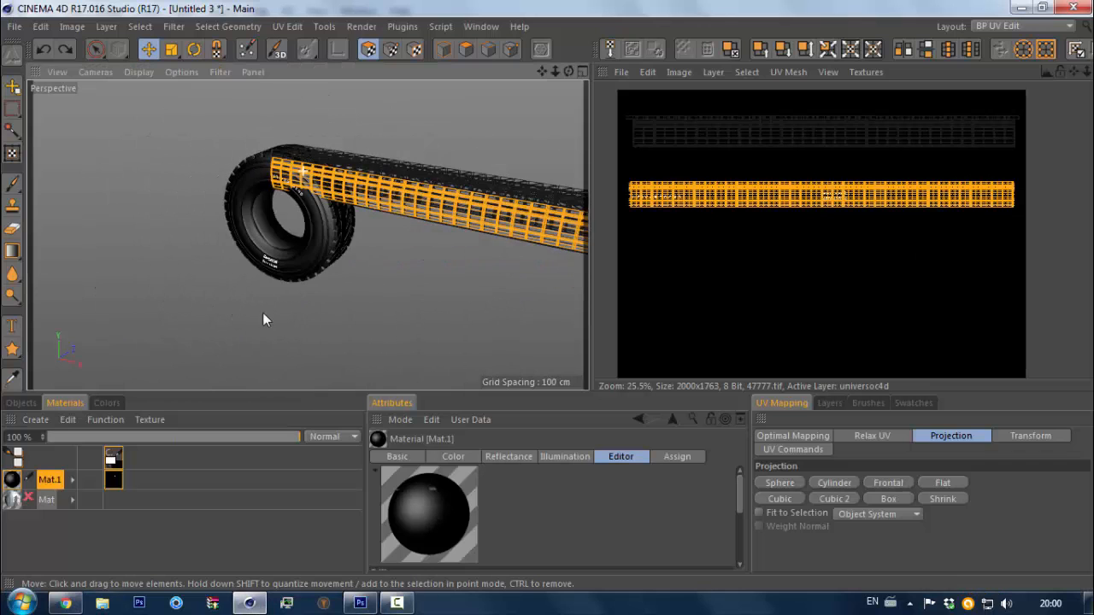
pyautogui.keyDown('alt'); pyautogui.moveTo(270, 269); pyautogui.dragTo(366, 227, button='right'); pyautogui.keyUp('alt')
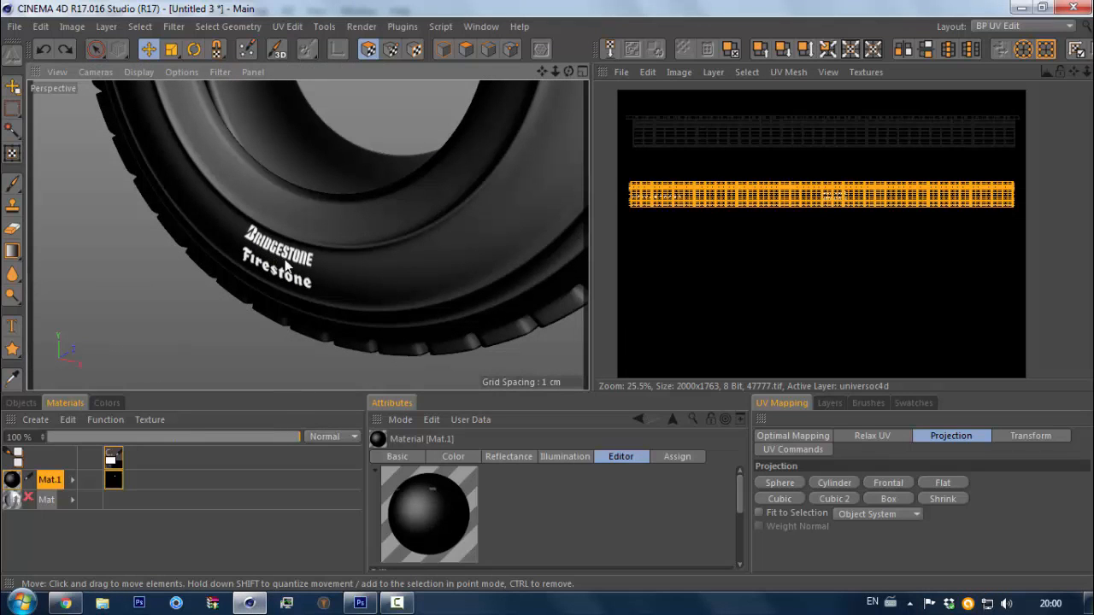
pyautogui.keyDown('alt'); pyautogui.moveTo(276, 272); pyautogui.dragTo(238, 322, button='right'); pyautogui.keyUp('alt')
pyautogui.keyDown('alt'); pyautogui.moveTo(345, 281); pyautogui.dragTo(231, 253); pyautogui.keyUp('alt')
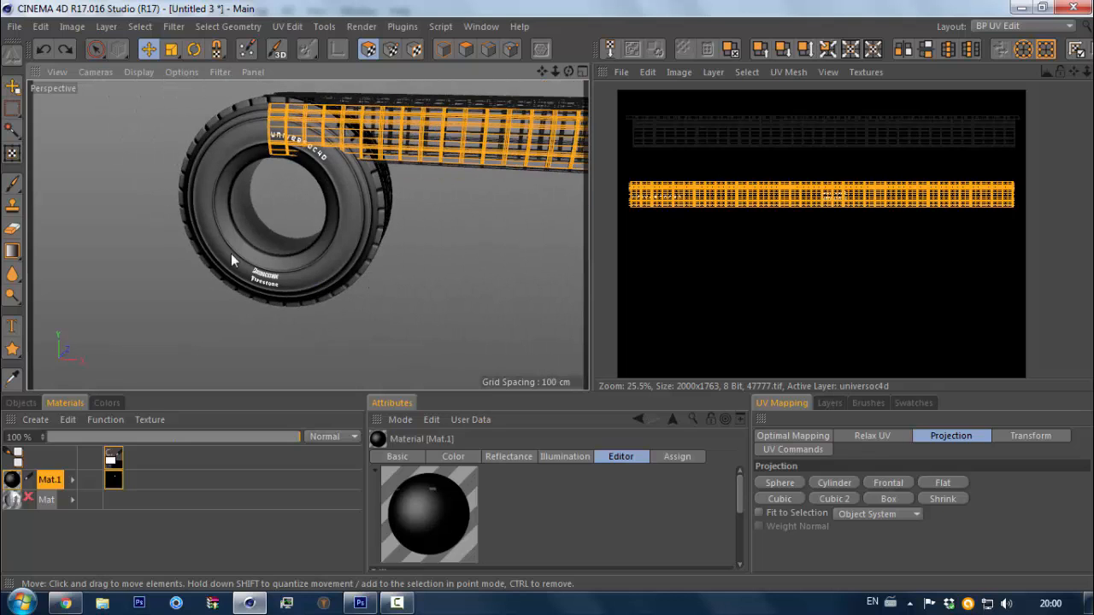
pyautogui.keyDown('alt'); pyautogui.moveTo(231, 253); pyautogui.dragTo(301, 281, button='right'); pyautogui.keyUp('alt')
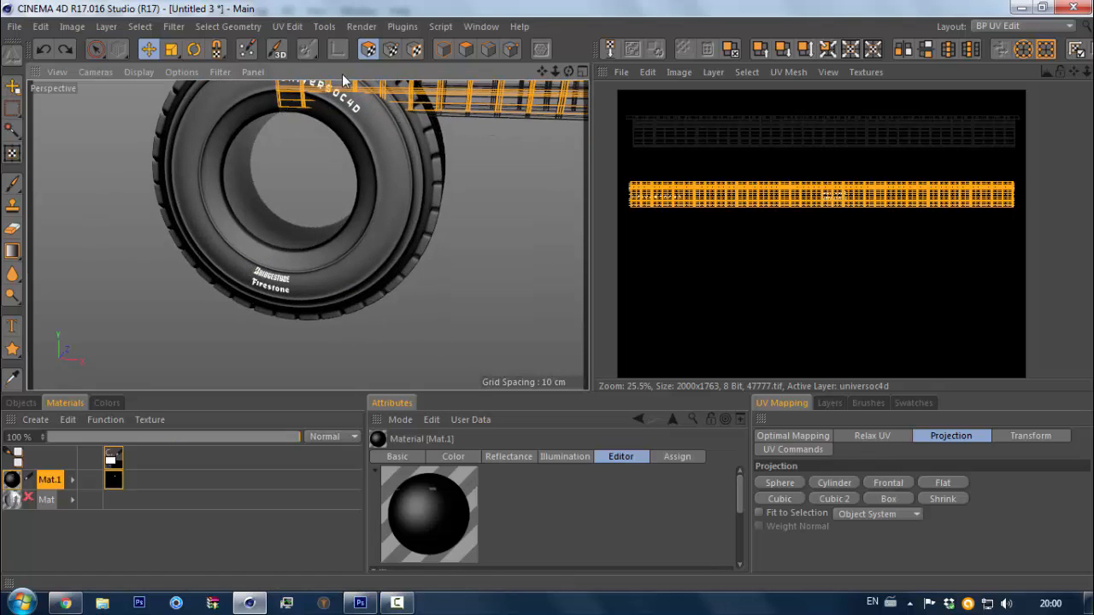
# Switch to Photoshop, flip the Bridgestone and Firestone logos on Layer 1 both horizontally and vertically, and save 47777.tif
pyautogui.click(360, 603)
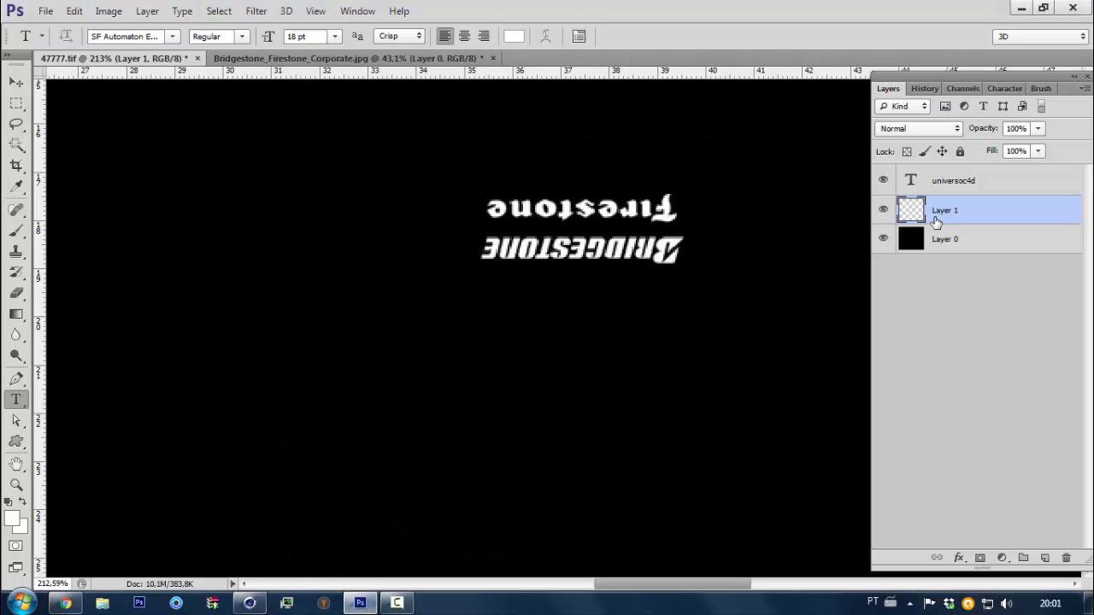
pyautogui.hotkey('ctrl', 't')
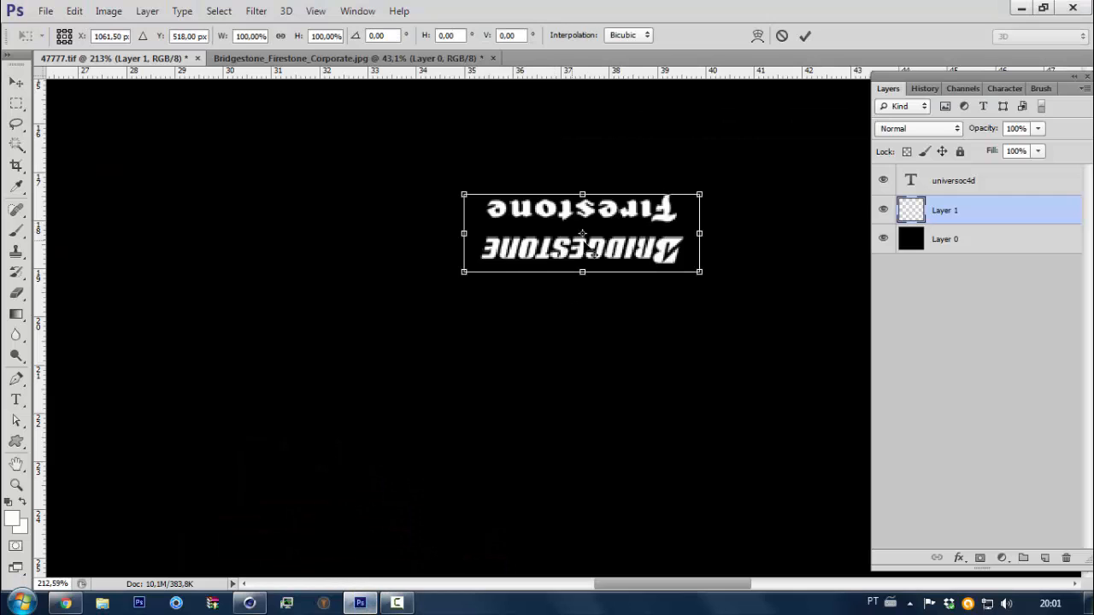
pyautogui.rightClick(586, 243)
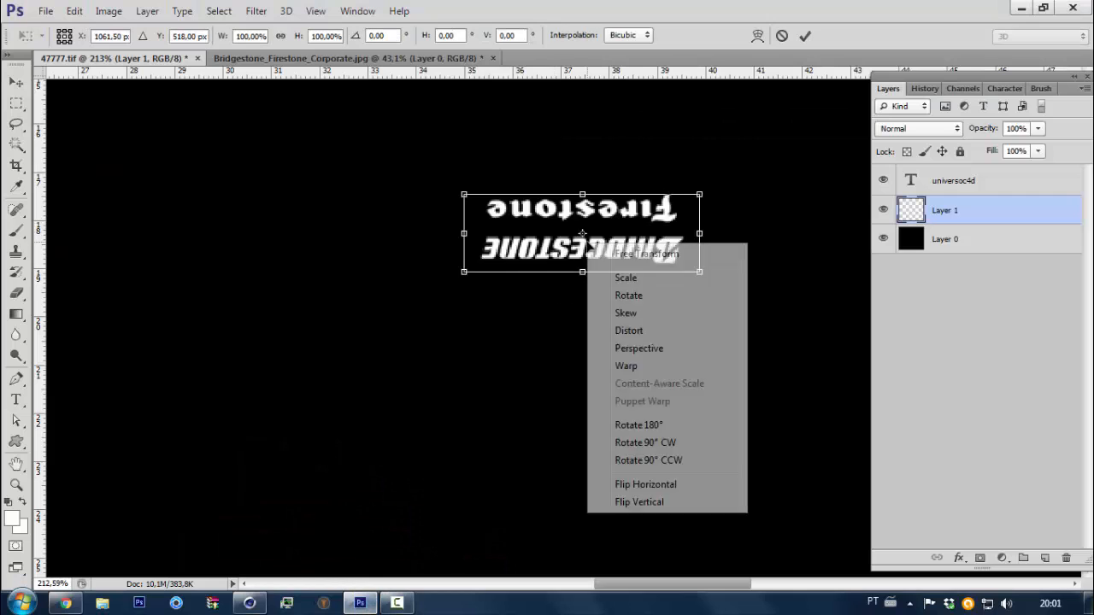
pyautogui.click(657, 501)
pyautogui.hotkey('ctrl', 'z')
pyautogui.rightClick(625, 391)
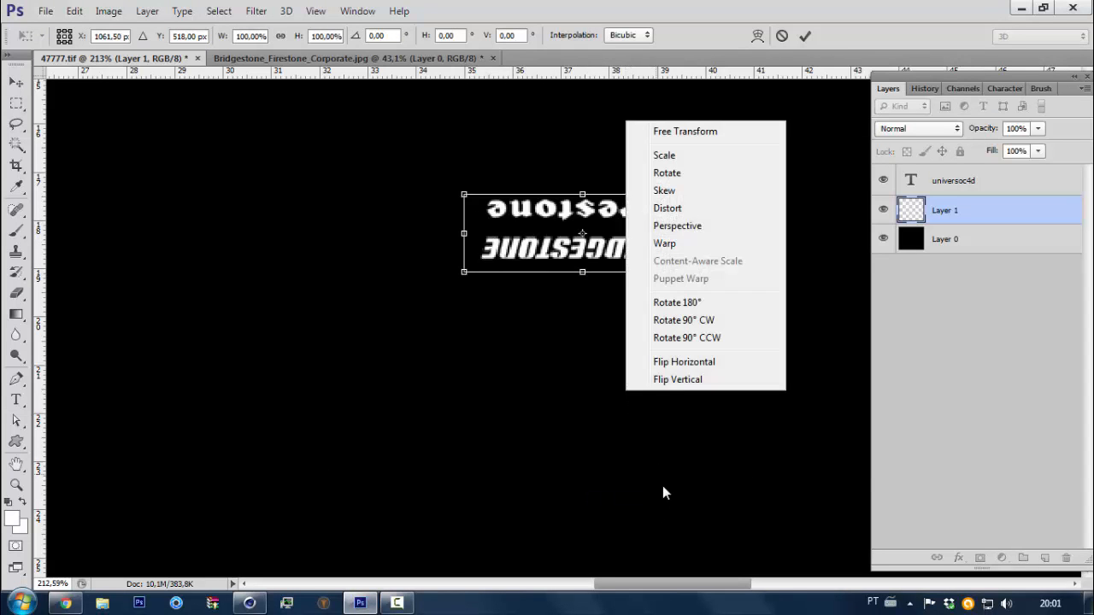
pyautogui.click(684, 362)
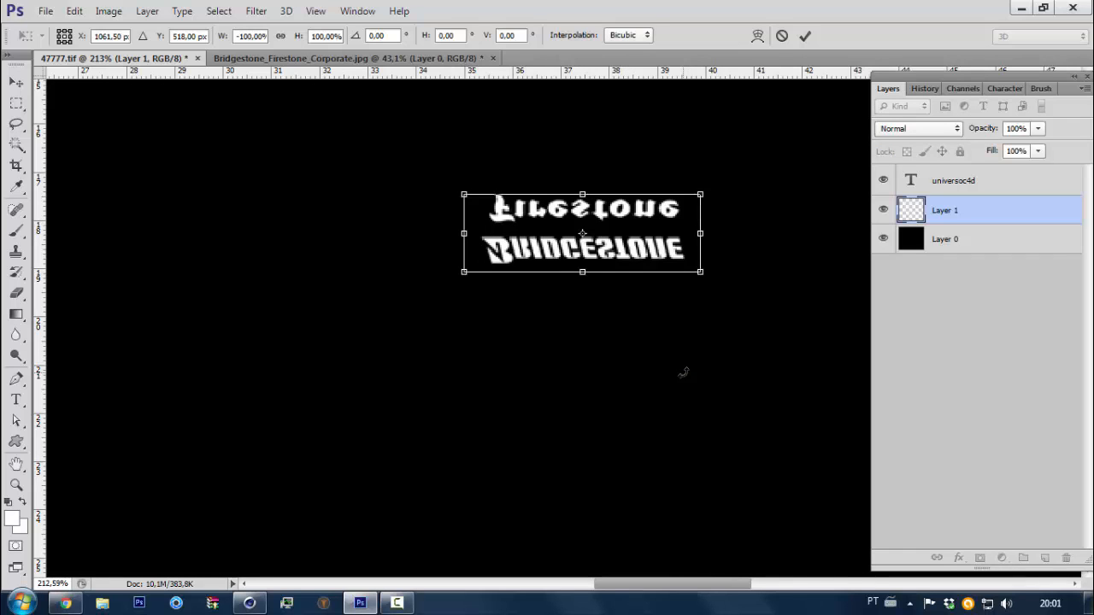
pyautogui.rightClick(683, 372)
pyautogui.click(735, 360)
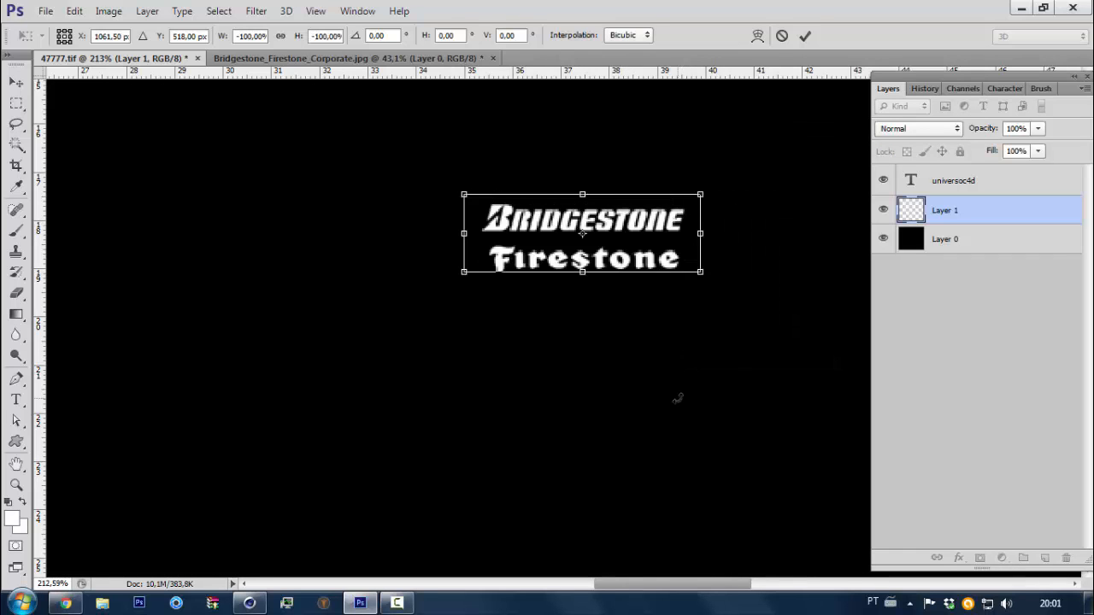
pyautogui.press('Return')
pyautogui.press('t')
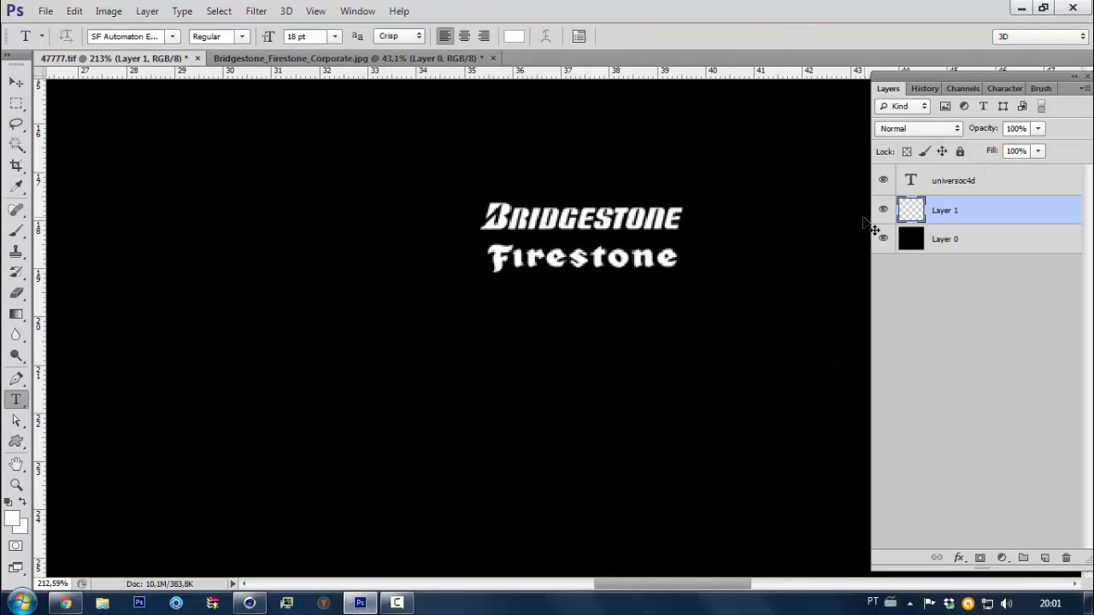
pyautogui.hotkey('ctrl', 's')
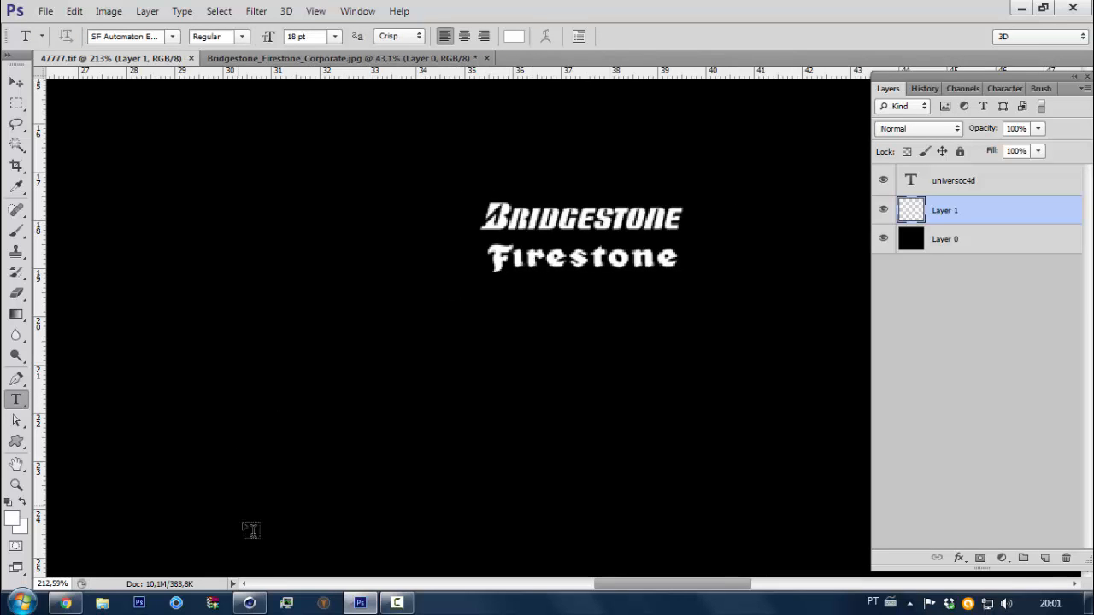
# Switch to Cinema 4D, reload the 47777.tif image in Mat.1's Color texture and inspect the logos on the tire
pyautogui.click(250, 604)
pyautogui.doubleClick(11, 480)
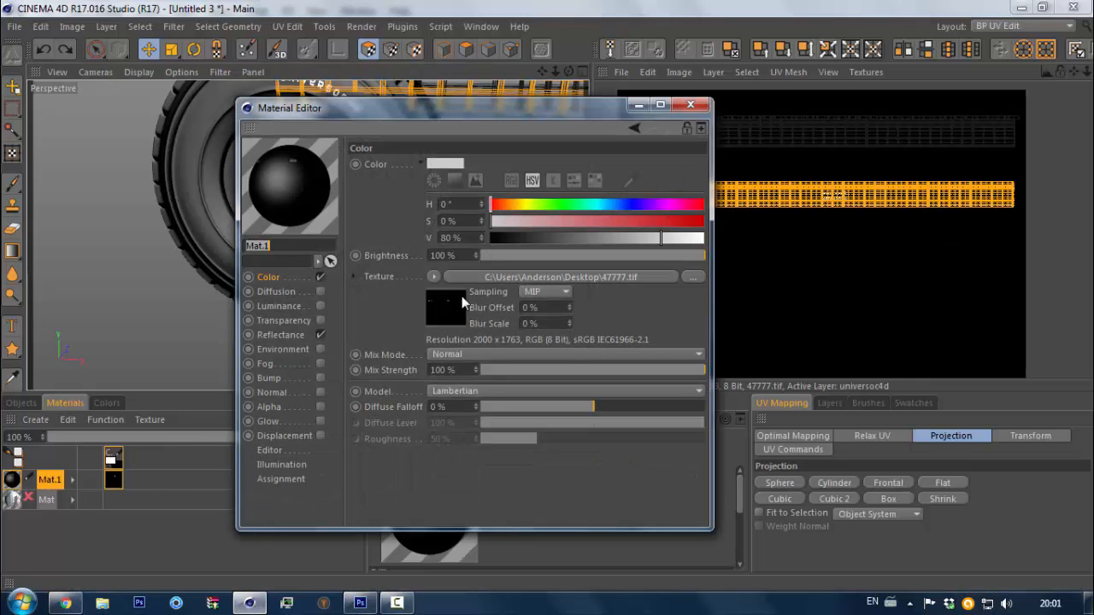
pyautogui.moveTo(551, 107); pyautogui.dragTo(878, 170)
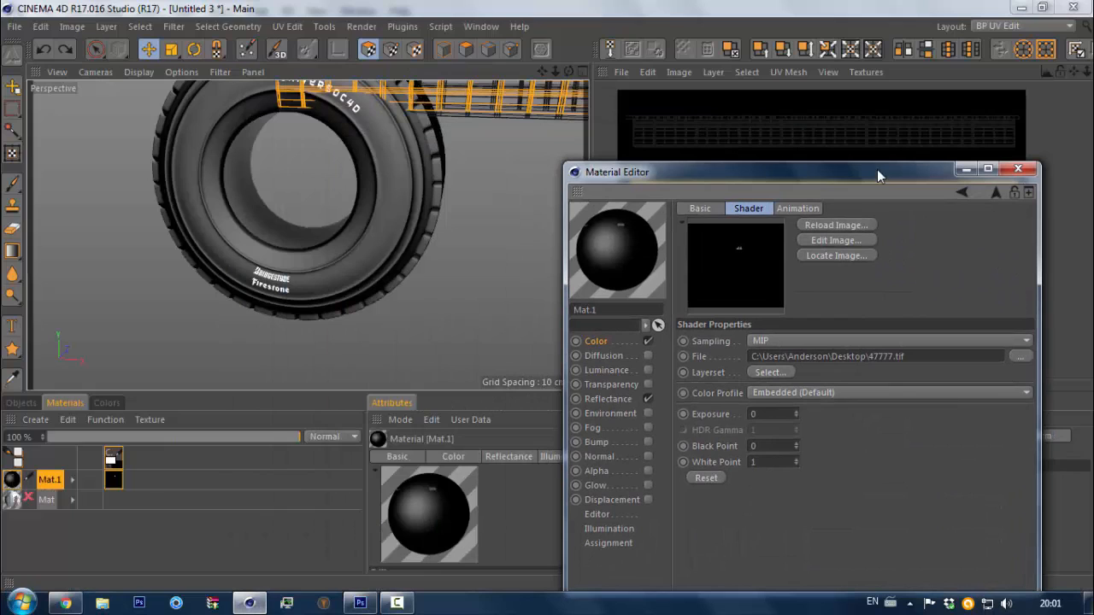
pyautogui.click(859, 226)
pyautogui.click(541, 368)
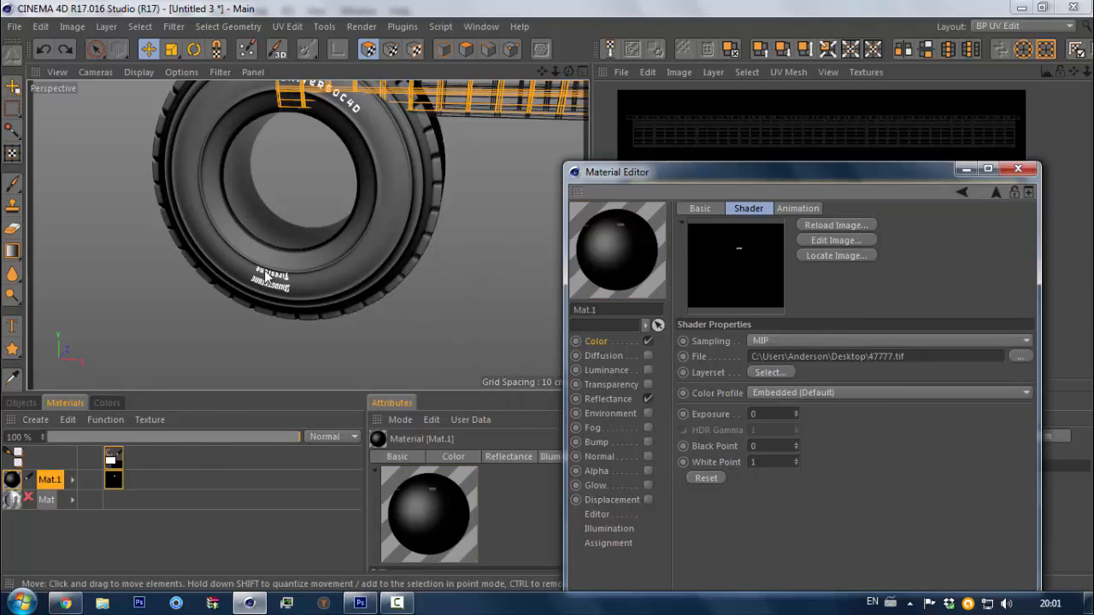
pyautogui.scroll(6, 290, 261)
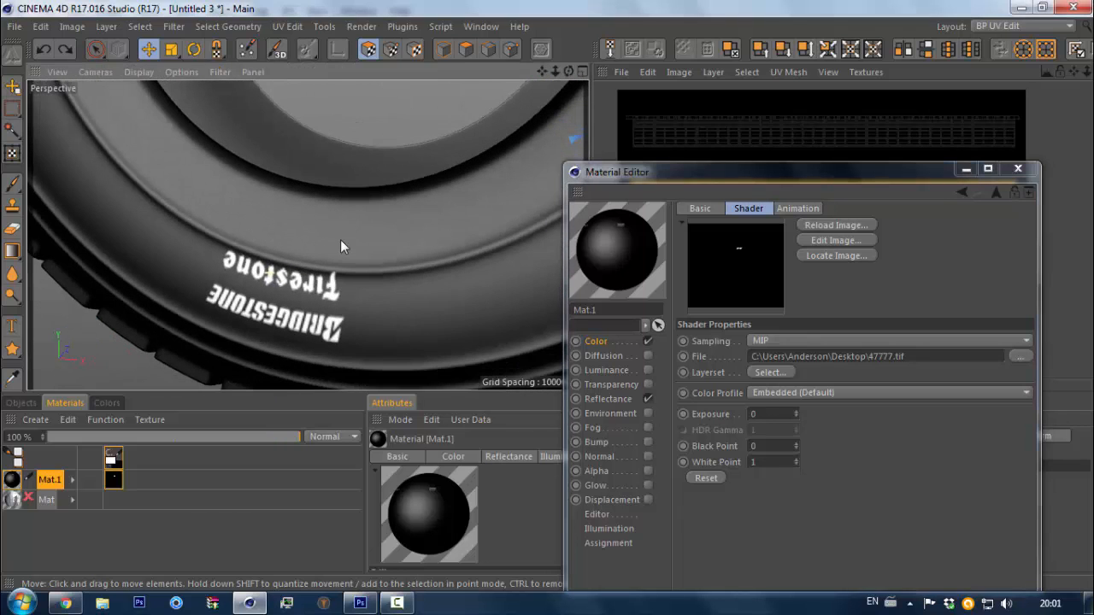
# Switch to Photoshop, move the Bridgestone and Firestone logos on Layer 1 slightly upward, and save 47777.tif
pyautogui.click(355, 604)
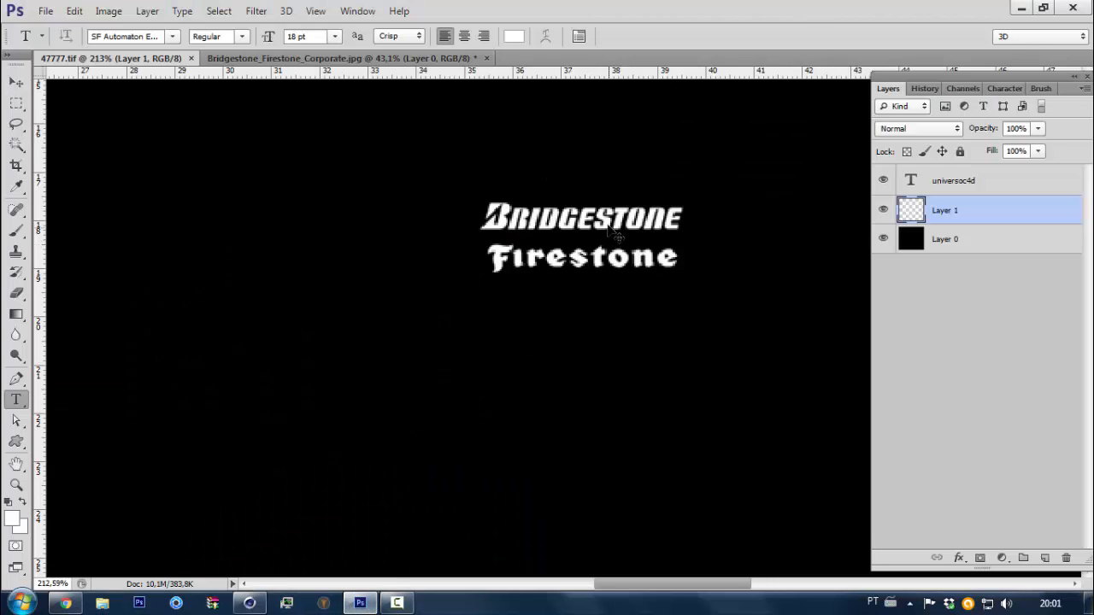
pyautogui.click(359, 604)
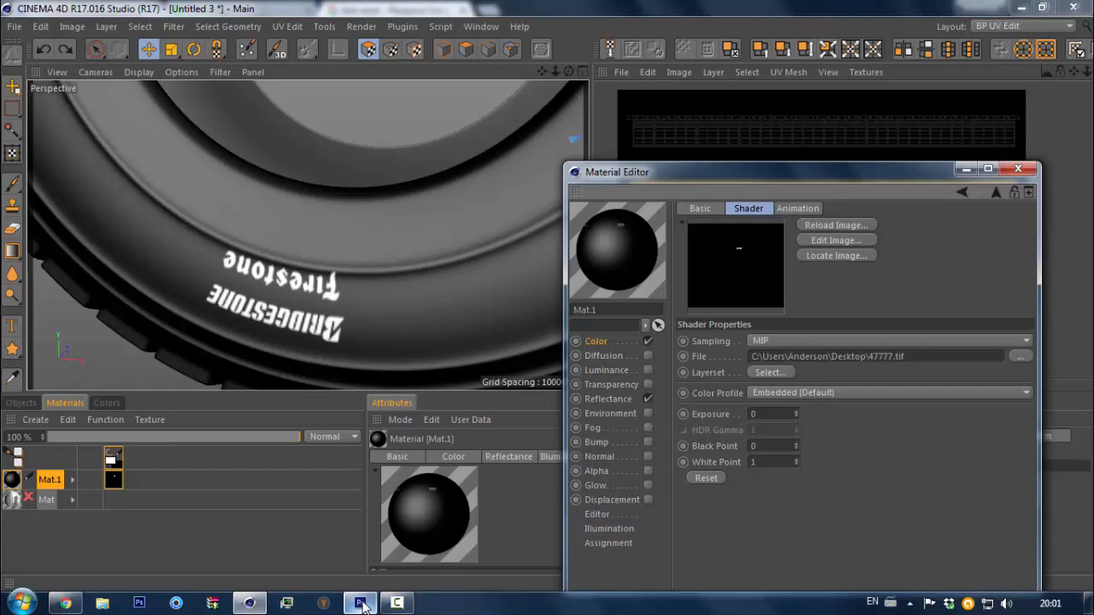
pyautogui.click(360, 604)
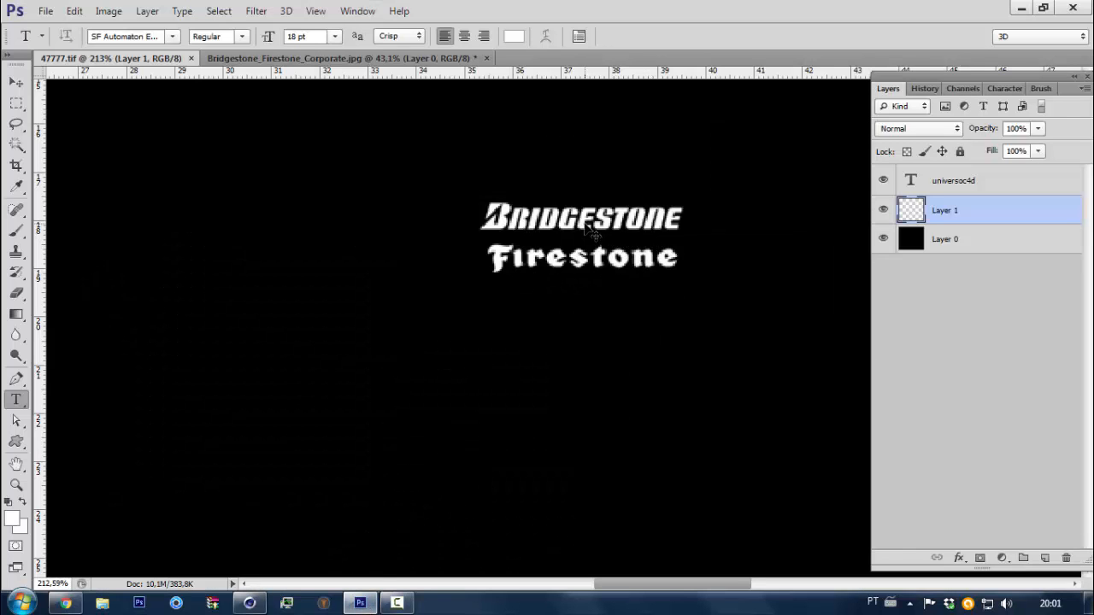
pyautogui.keyDown('ctrl'); pyautogui.moveTo(589, 231); pyautogui.dragTo(590, 227); pyautogui.keyUp('ctrl')
pyautogui.hotkey('ctrl', 's')
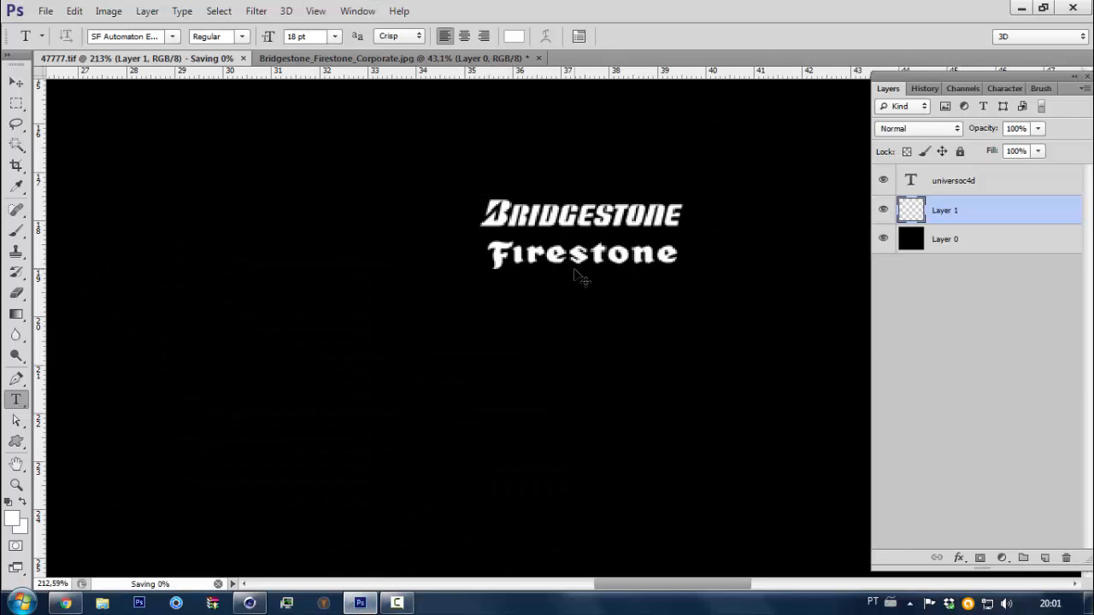
# Switch to Cinema 4D and reload the 47777.tif image in Mat.1's Color texture
pyautogui.click(250, 604)
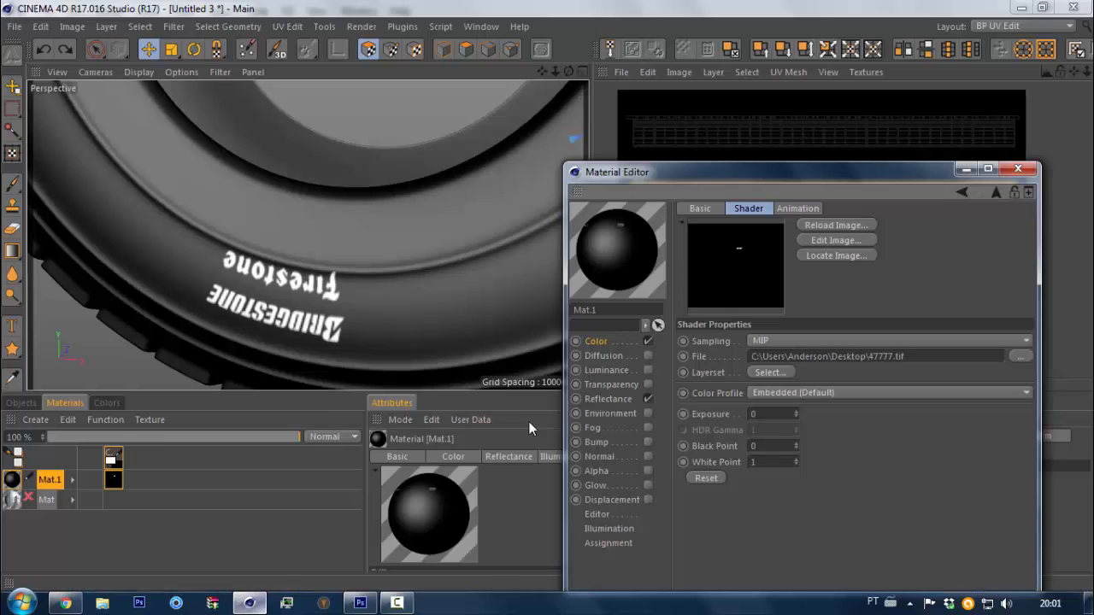
pyautogui.click(836, 225)
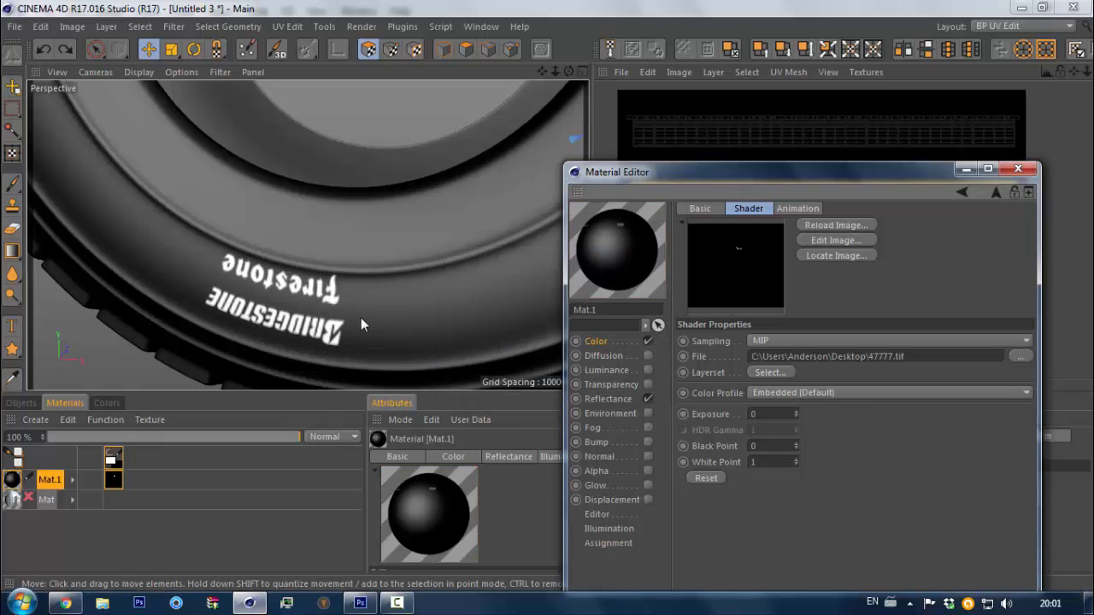
# Switch to Photoshop, nudge the Bridgestone and Firestone logos on Layer 1 a little further upward, and save 47777.tif
pyautogui.rightClick(353, 605)
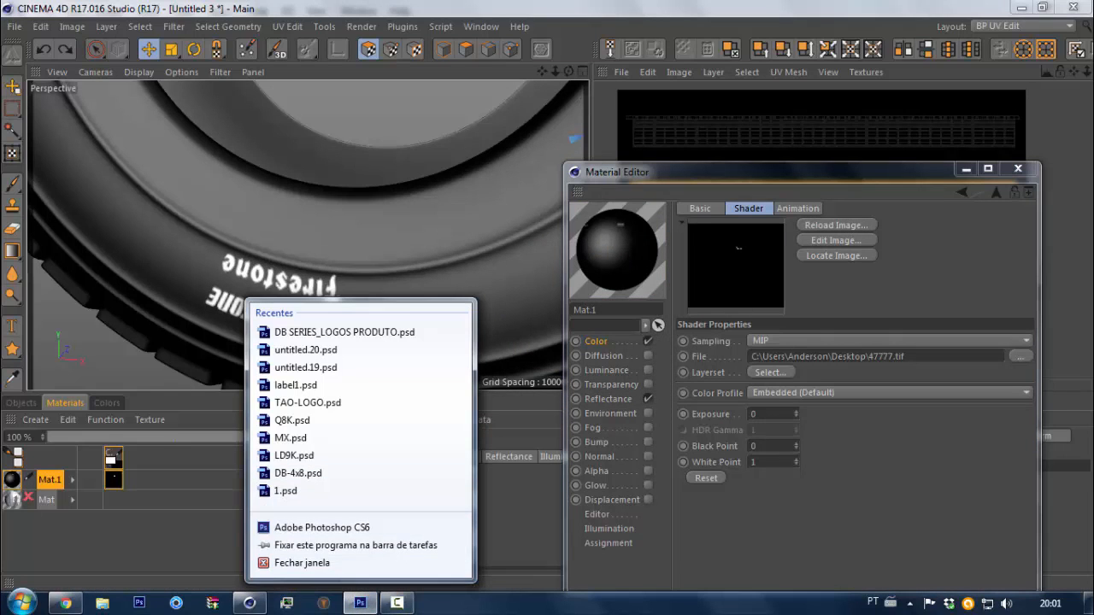
pyautogui.click(368, 605)
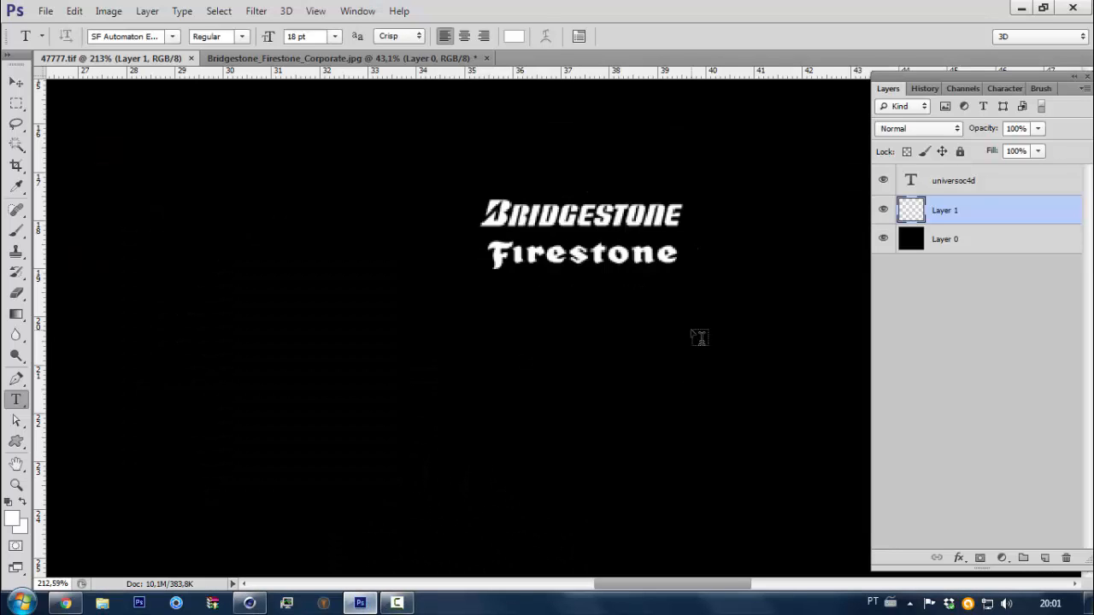
pyautogui.keyDown('ctrl'); pyautogui.moveTo(589, 233); pyautogui.dragTo(588, 226); pyautogui.keyUp('ctrl')
pyautogui.hotkey('ctrl', 's')
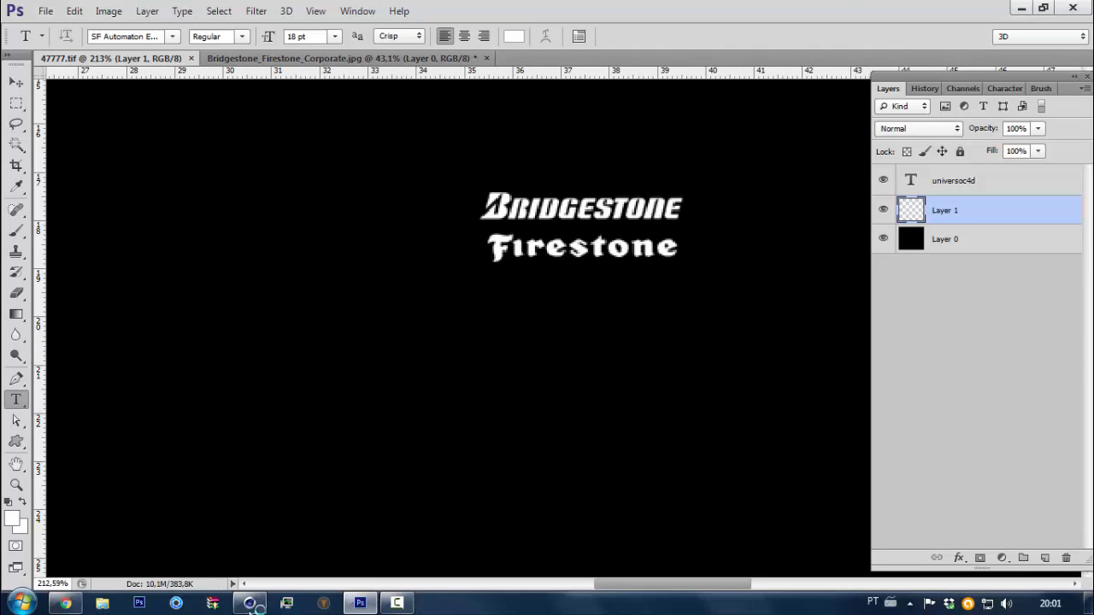
# Return to Cinema 4D, refresh 47777.tif in Mat.1's Color texture and check the logos' placement on the sidewall
pyautogui.click(250, 604)
pyautogui.press('Return')
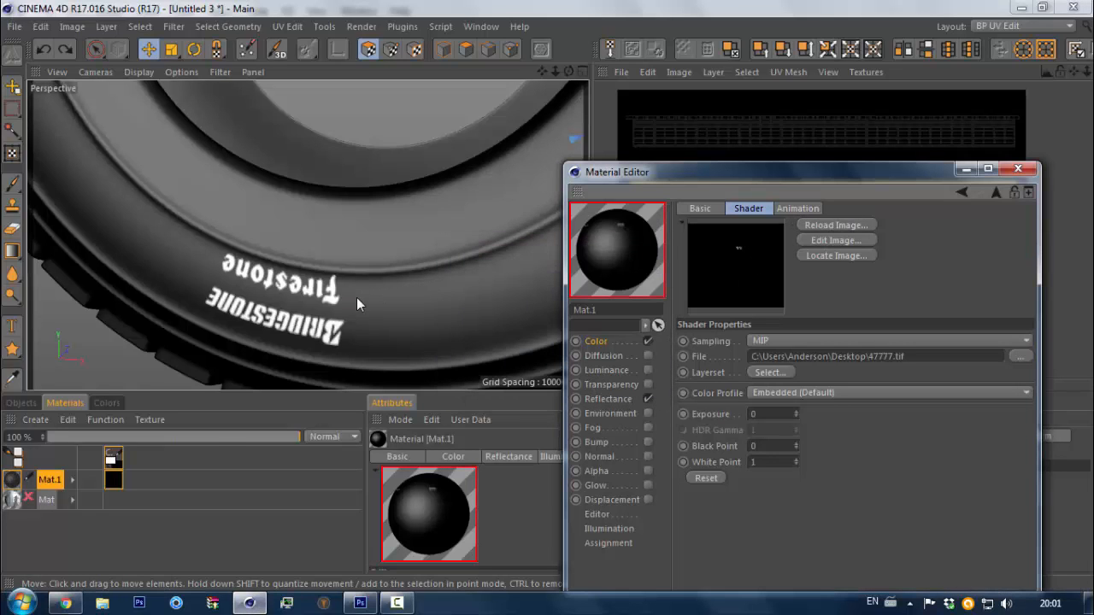
pyautogui.click(359, 608)
pyautogui.click(361, 607)
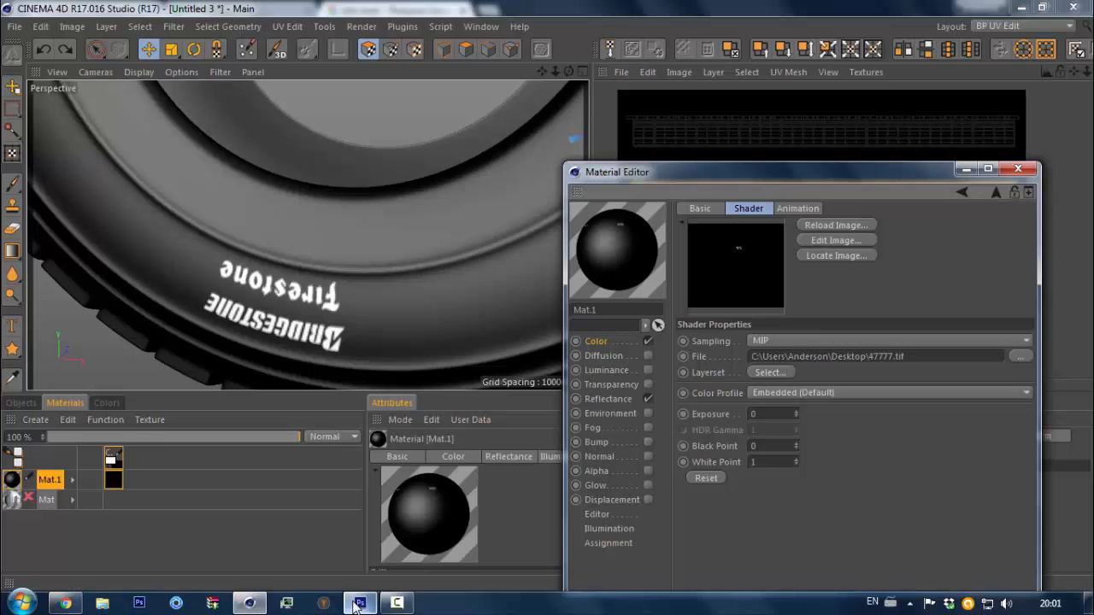
pyautogui.click(363, 607)
pyautogui.click(363, 606)
pyautogui.click(364, 607)
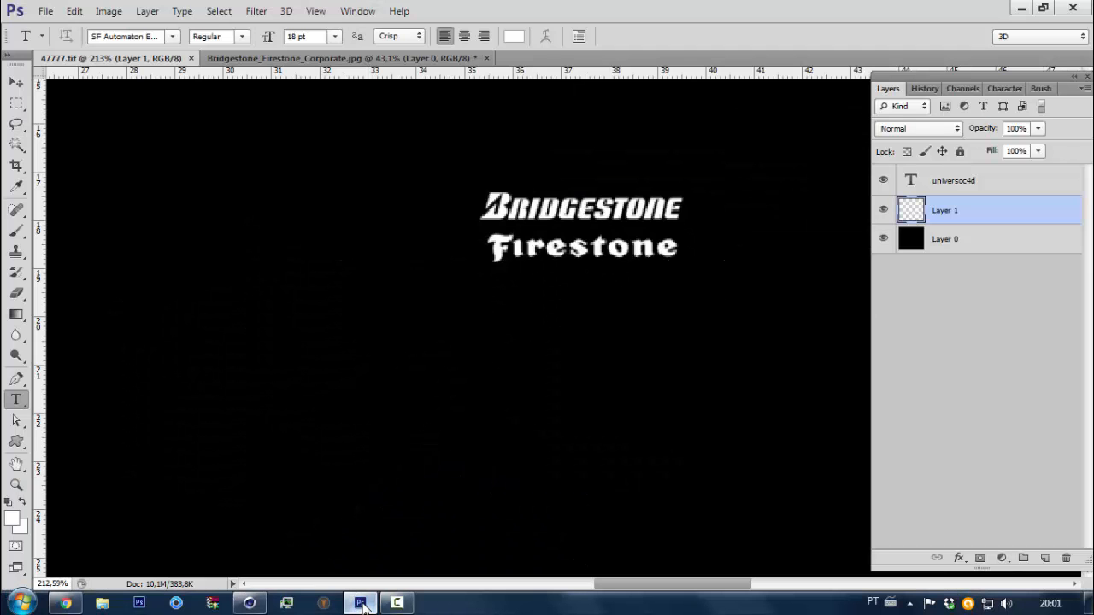
pyautogui.click(249, 604)
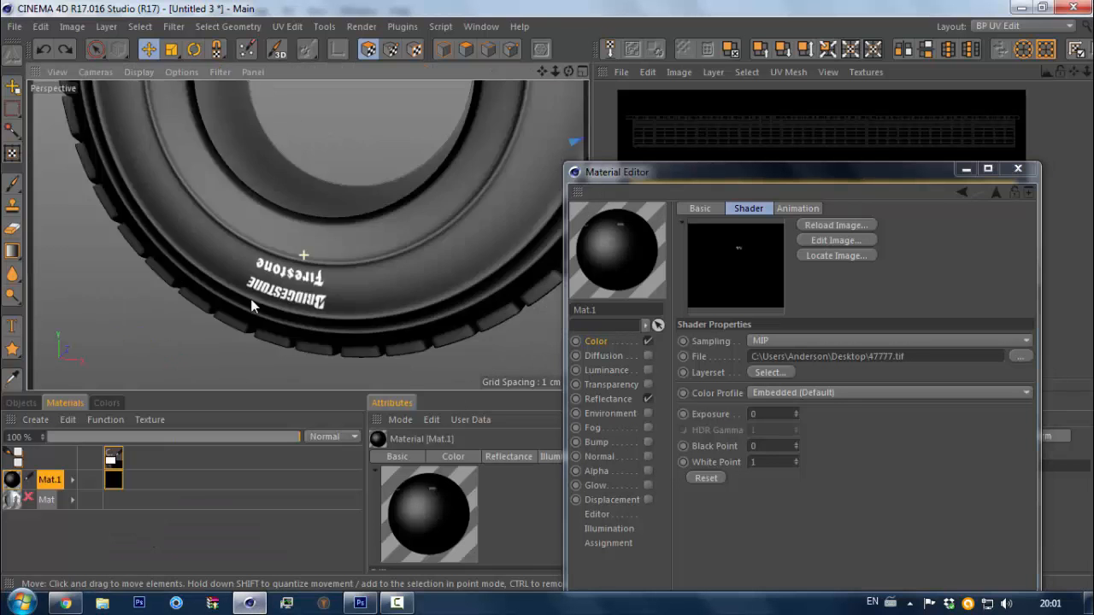
# Close the Material Editor and change the workspace layout to Startup (User)
pyautogui.click(1018, 169)
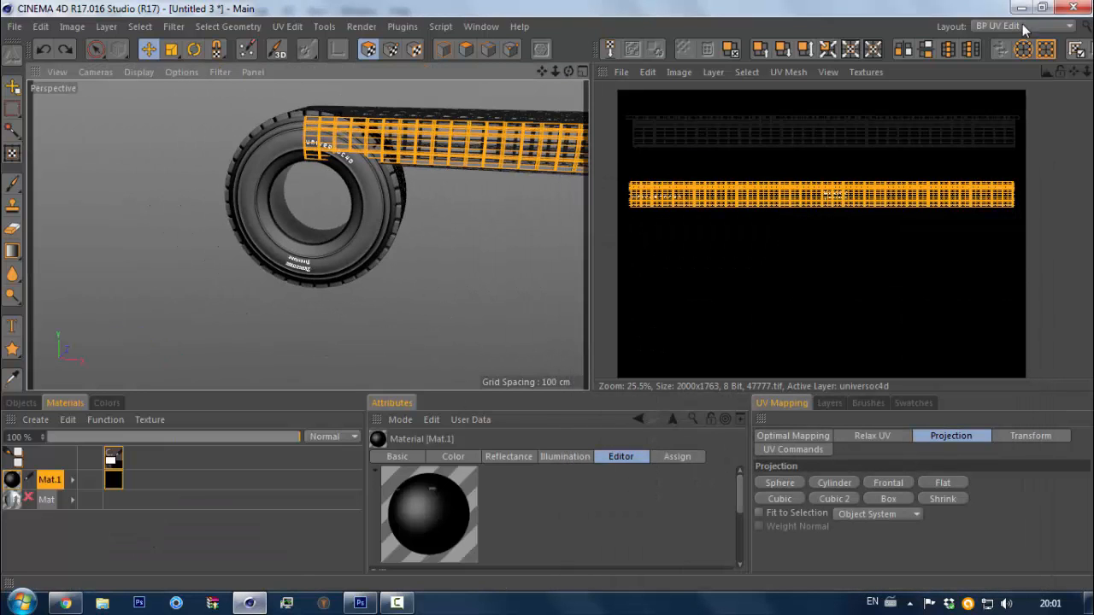
pyautogui.click(1025, 26)
pyautogui.click(1004, 171)
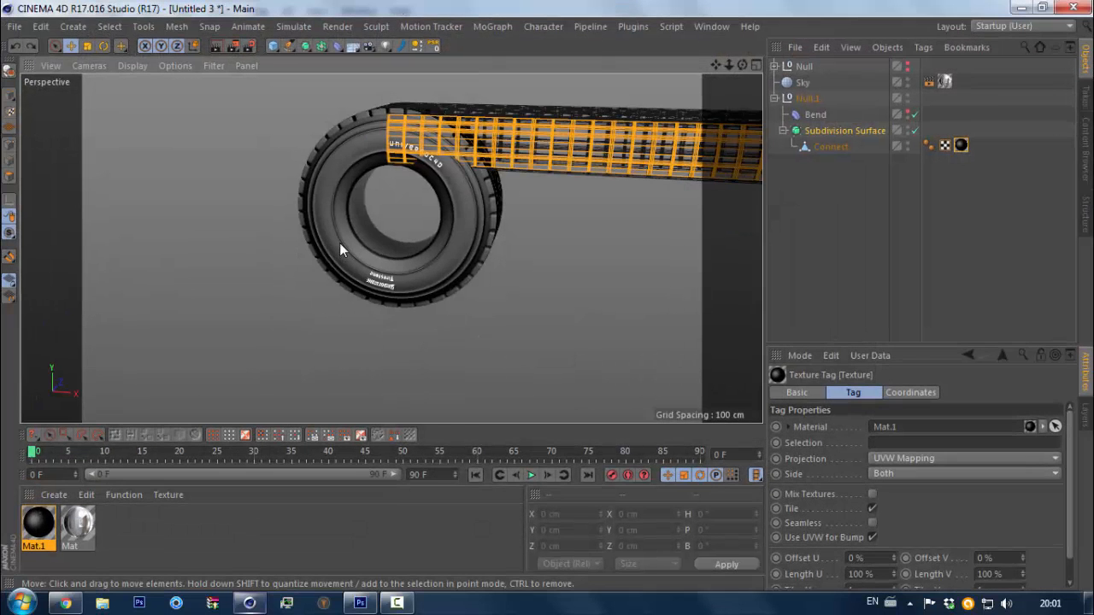
# Deselect the tire objects, switch to Model mode and view the lettering on the sidewall
pyautogui.keyDown('alt'); pyautogui.moveTo(365, 223); pyautogui.dragTo(235, 233); pyautogui.keyUp('alt')
pyautogui.click(820, 233)
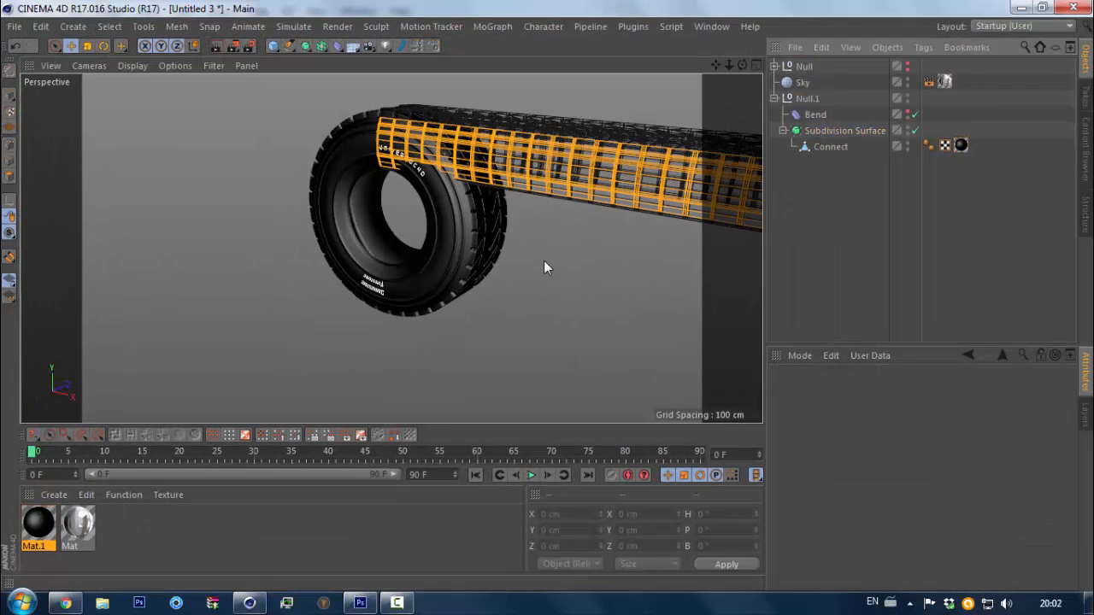
pyautogui.click(11, 95)
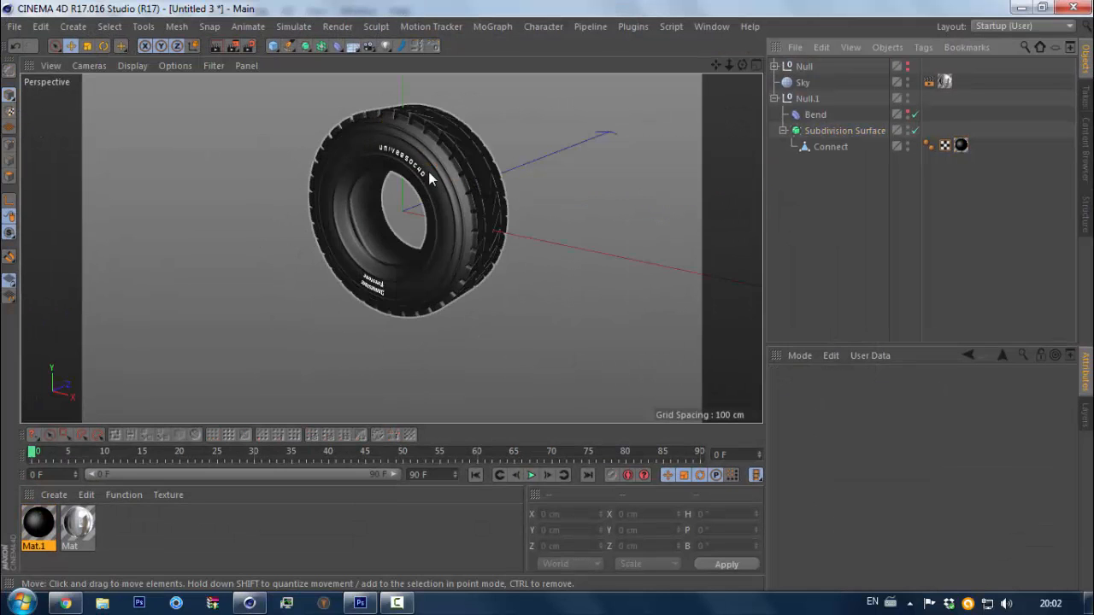
pyautogui.moveTo(432, 172)
pyautogui.keyDown('alt'); pyautogui.mouseDown(button='right')
pyautogui.moveTo(491, 151)
pyautogui.moveTo(430, 179)
pyautogui.mouseUp(button='right'); pyautogui.keyUp('alt')
pyautogui.keyDown('alt'); pyautogui.moveTo(429, 176); pyautogui.dragTo(472, 177); pyautogui.keyUp('alt')
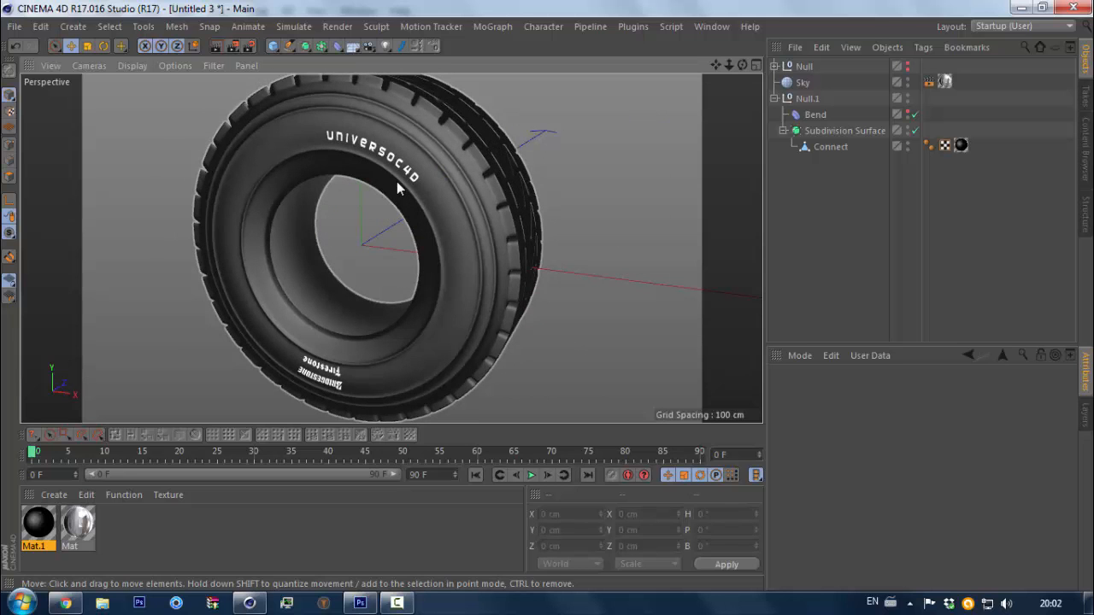
# Open Mat.1 for editing and copy the 47777.tif texture from its Color channel into its Bump channel
pyautogui.doubleClick(41, 532)
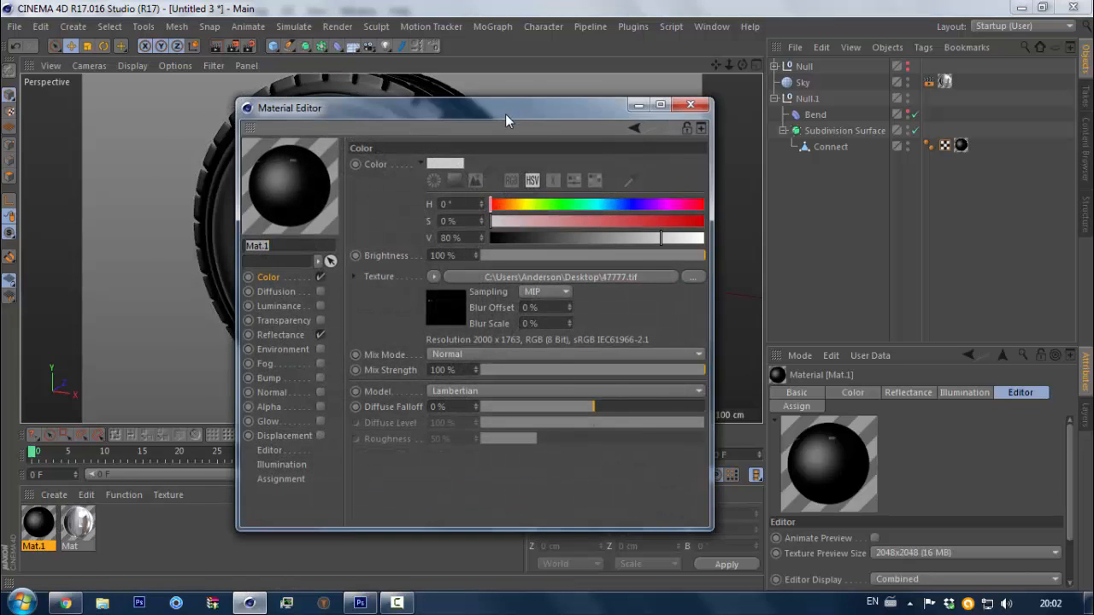
pyautogui.moveTo(505, 114); pyautogui.dragTo(807, 107)
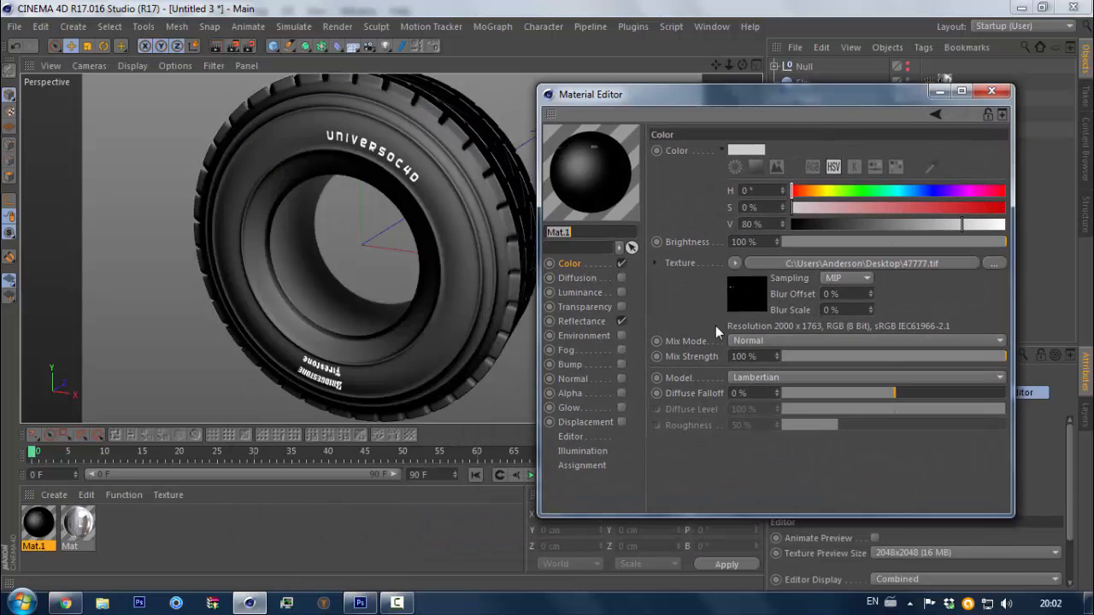
pyautogui.click(606, 364)
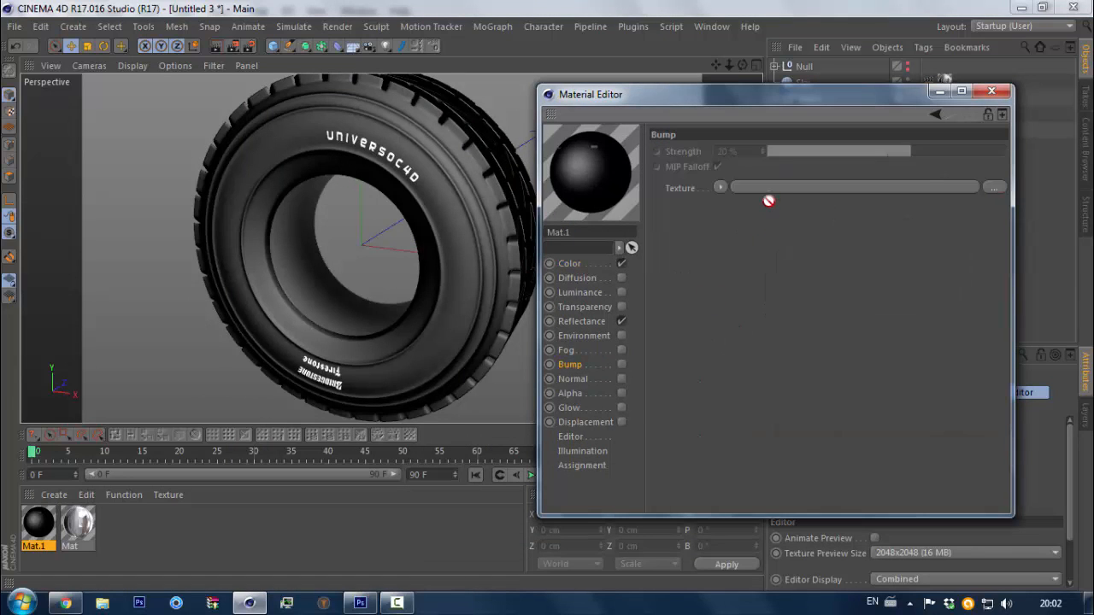
pyautogui.moveTo(769, 201); pyautogui.dragTo(768, 188)
# Clear the texture from Mat.1's Color channel and darken its color to a V value of 21 %
pyautogui.click(603, 265)
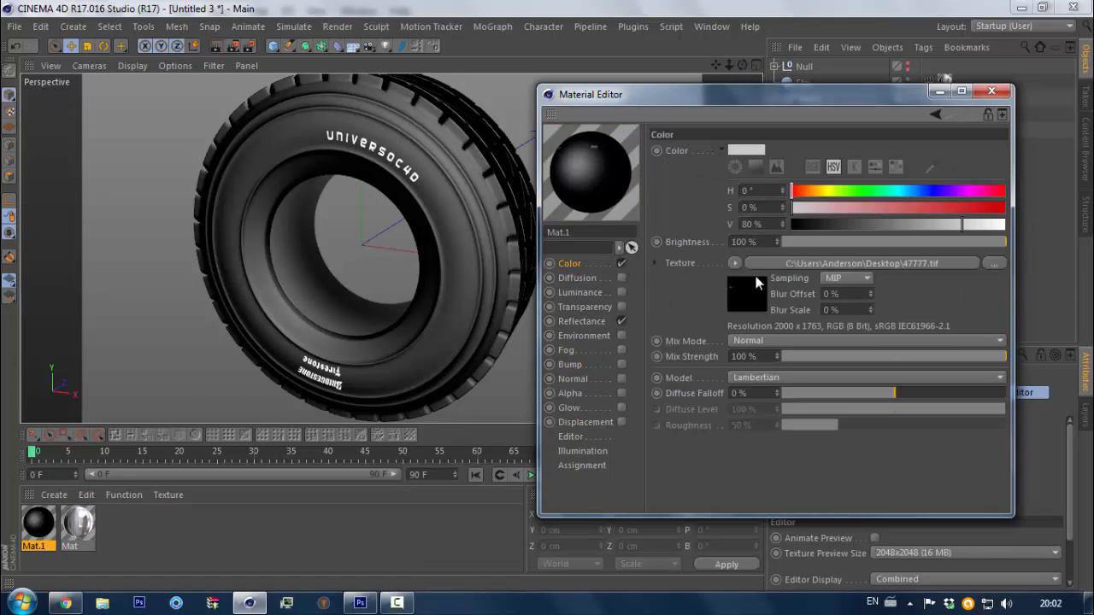
pyautogui.click(735, 263)
pyautogui.click(772, 148)
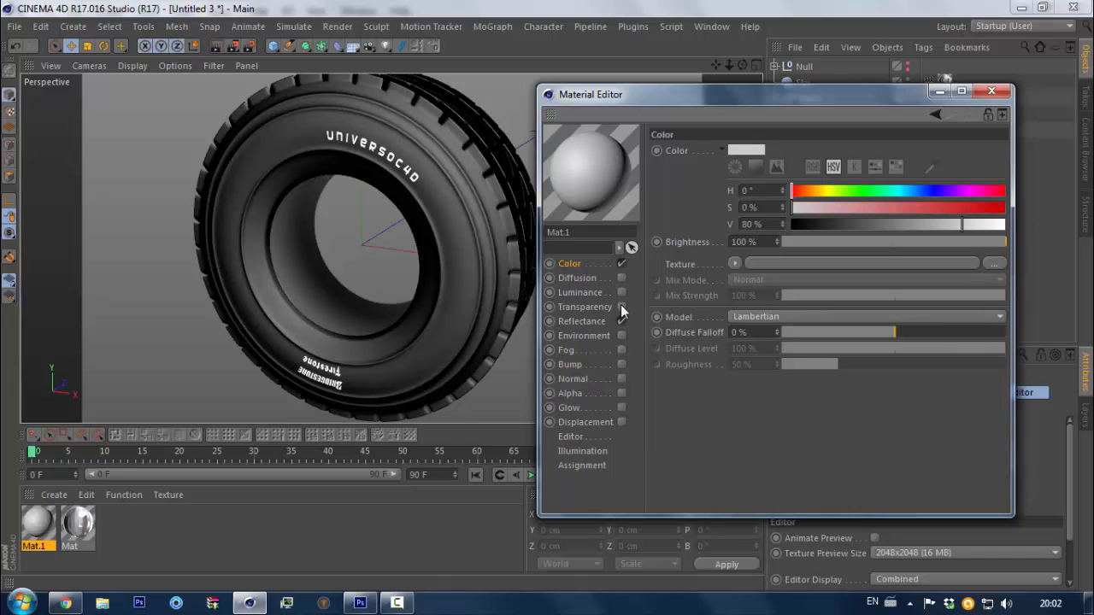
pyautogui.moveTo(828, 225); pyautogui.dragTo(835, 218)
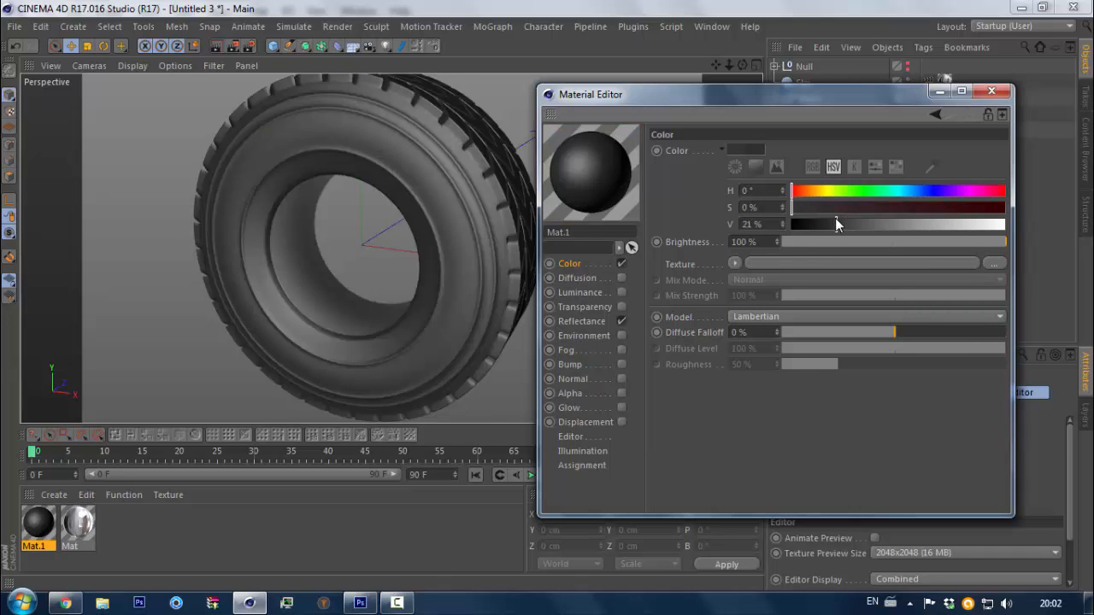
# Enable Mat.1's Bump channel, lower its strength to just under 12 %, and close the Material Editor
pyautogui.click(622, 365)
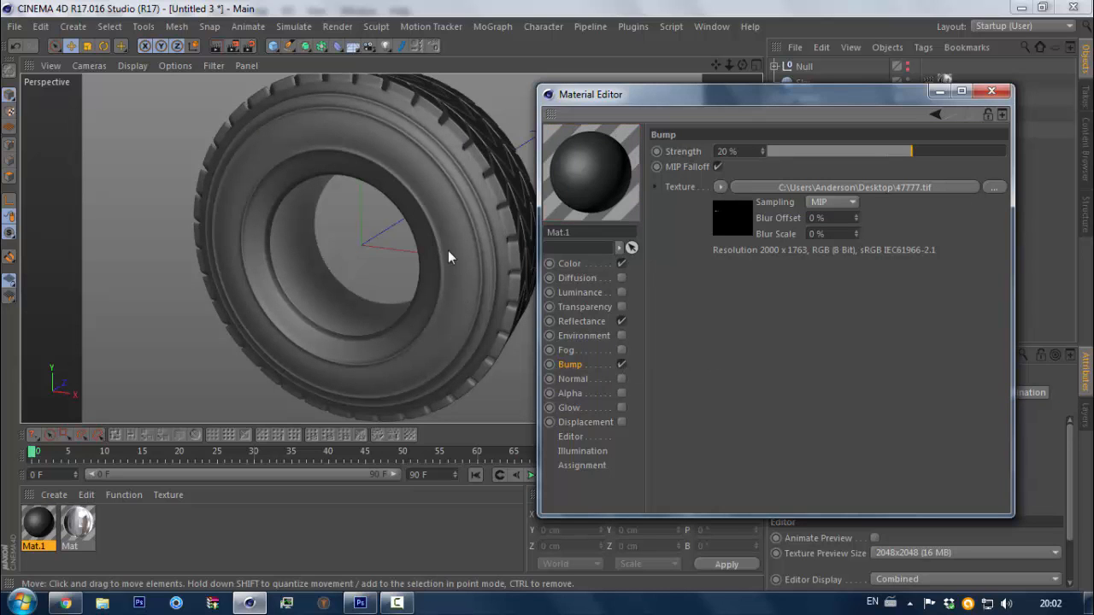
pyautogui.click(622, 321)
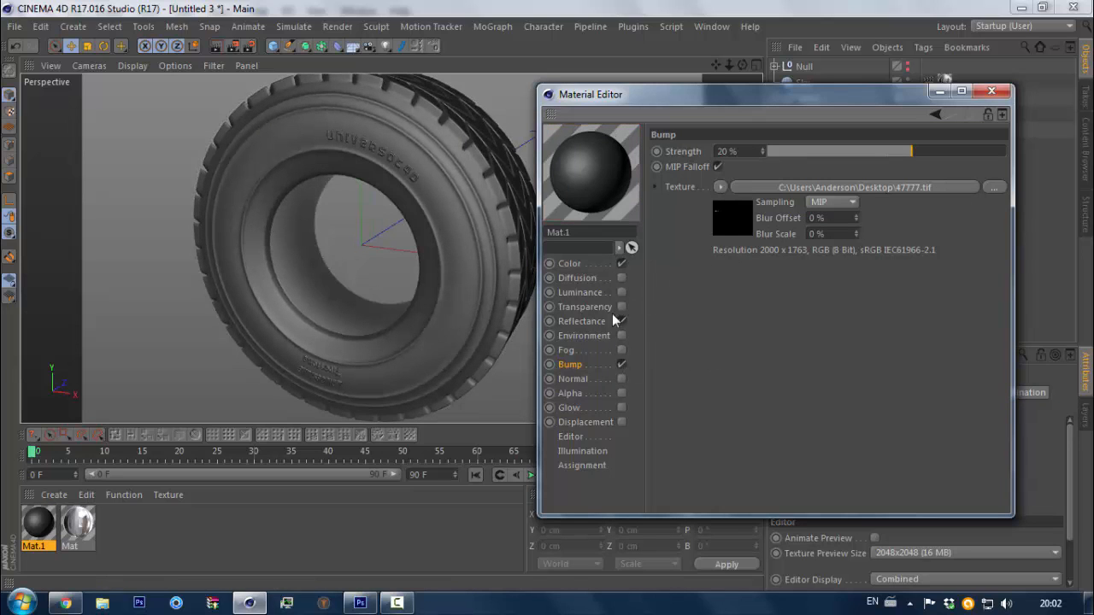
pyautogui.keyDown('alt'); pyautogui.moveTo(437, 186); pyautogui.dragTo(475, 169); pyautogui.keyUp('alt')
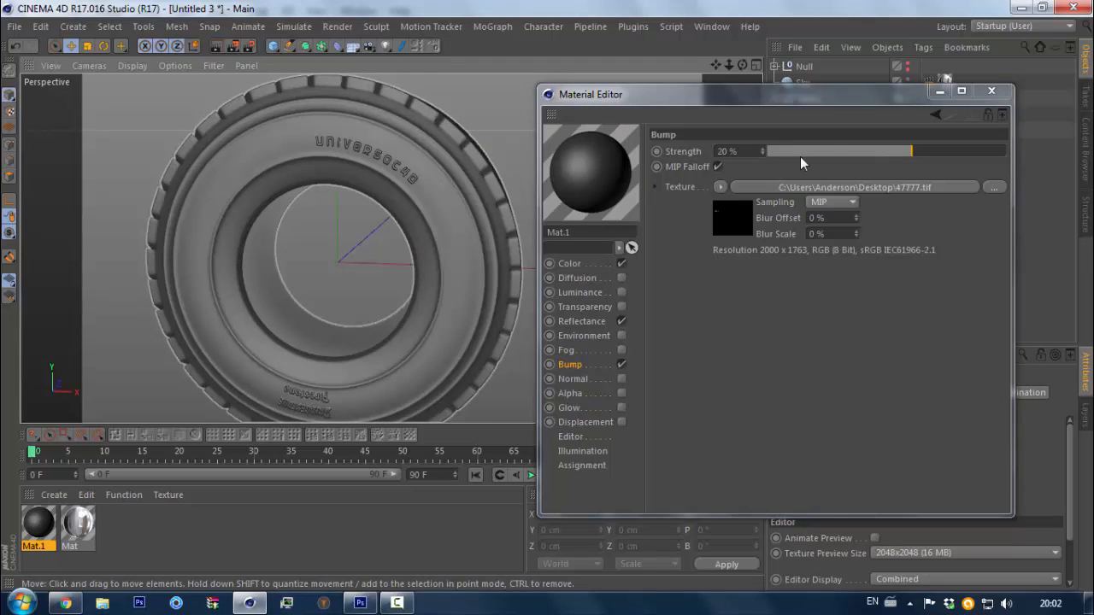
pyautogui.click(902, 155)
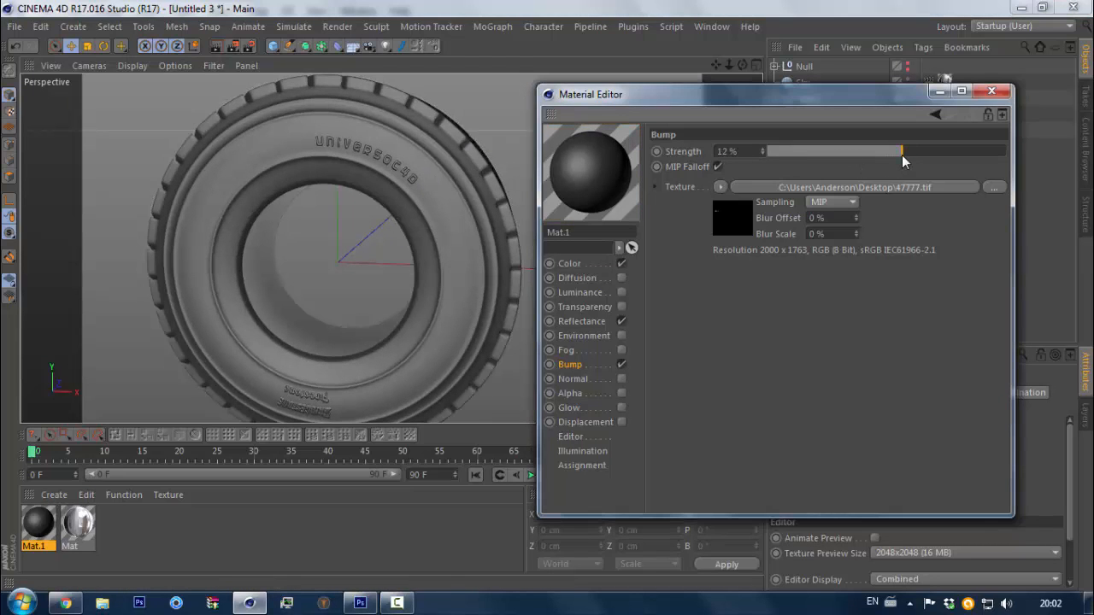
pyautogui.moveTo(901, 155); pyautogui.dragTo(897, 156)
pyautogui.keyDown('alt'); pyautogui.moveTo(458, 288); pyautogui.dragTo(420, 156); pyautogui.keyUp('alt')
pyautogui.click(991, 90)
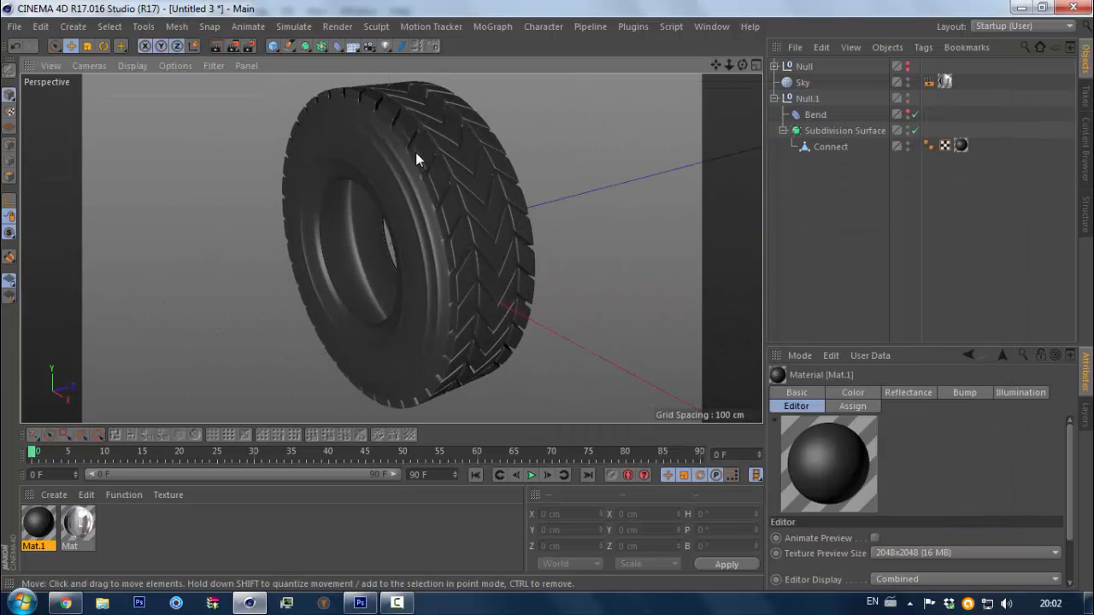
# Inspect the tire's tread and the embossed universoc4d lettering and logos on its sidewall from several angles and distances
pyautogui.scroll(5, 494, 133)
pyautogui.keyDown('alt'); pyautogui.moveTo(494, 129); pyautogui.dragTo(396, 177); pyautogui.keyUp('alt')
pyautogui.scroll(3, 457, 169)
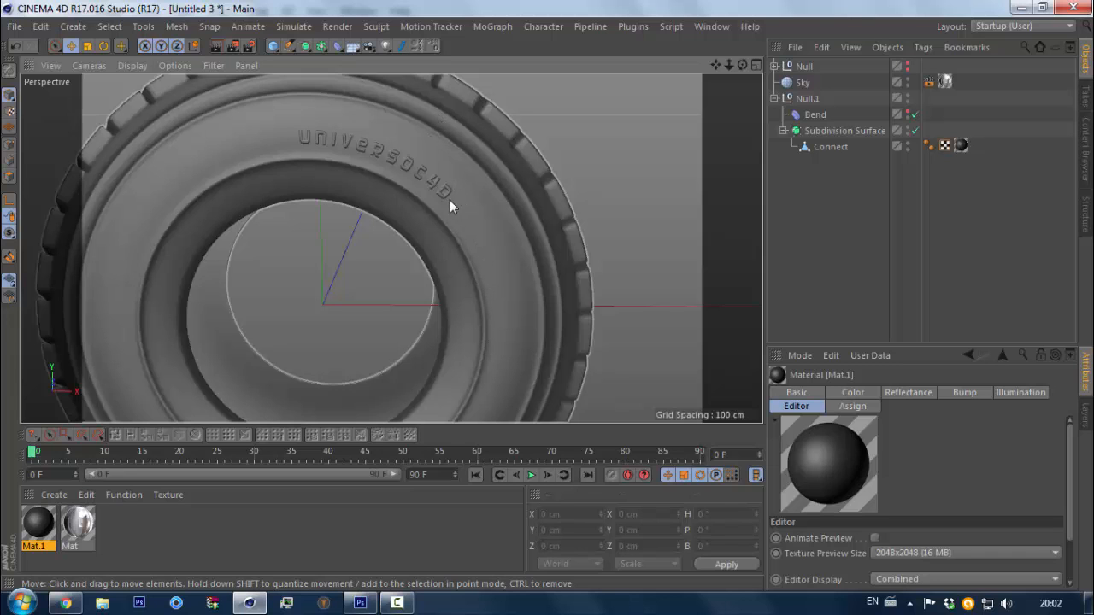
pyautogui.keyDown('alt'); pyautogui.moveTo(426, 168); pyautogui.dragTo(493, 128); pyautogui.keyUp('alt')
pyautogui.scroll(8, 334, 157)
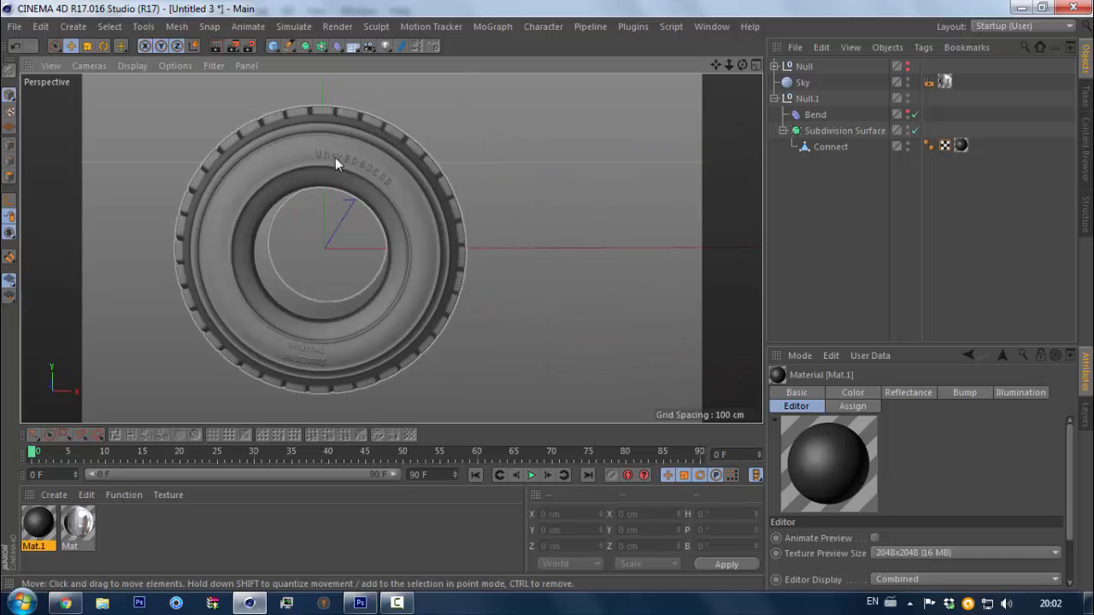
pyautogui.scroll(-8, 414, 140)
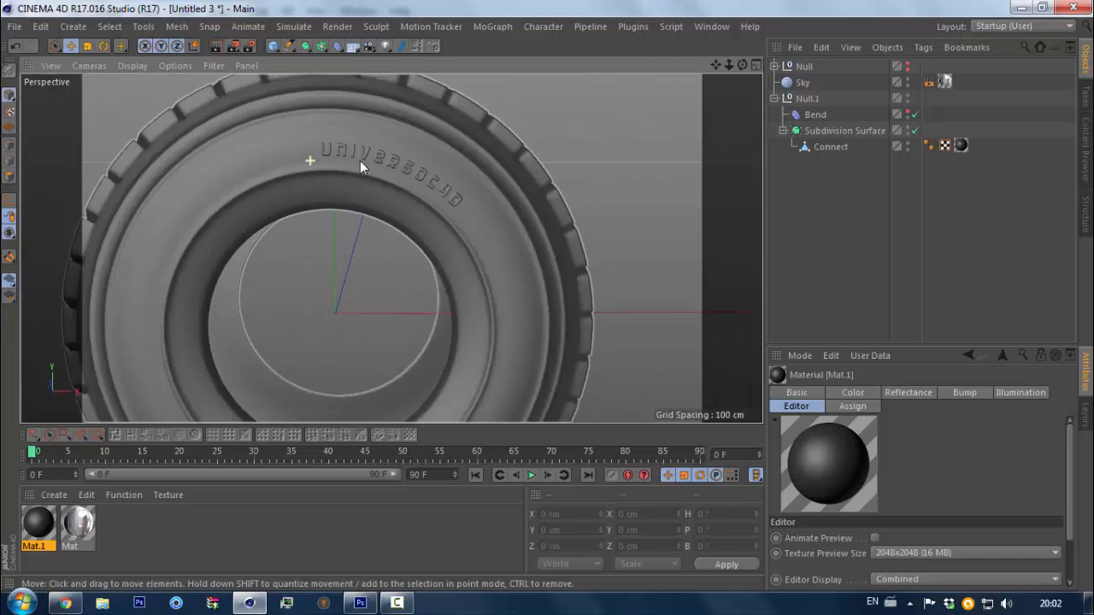
pyautogui.keyDown('alt'); pyautogui.moveTo(401, 203); pyautogui.dragTo(316, 258); pyautogui.keyUp('alt')
pyautogui.scroll(3, 355, 292)
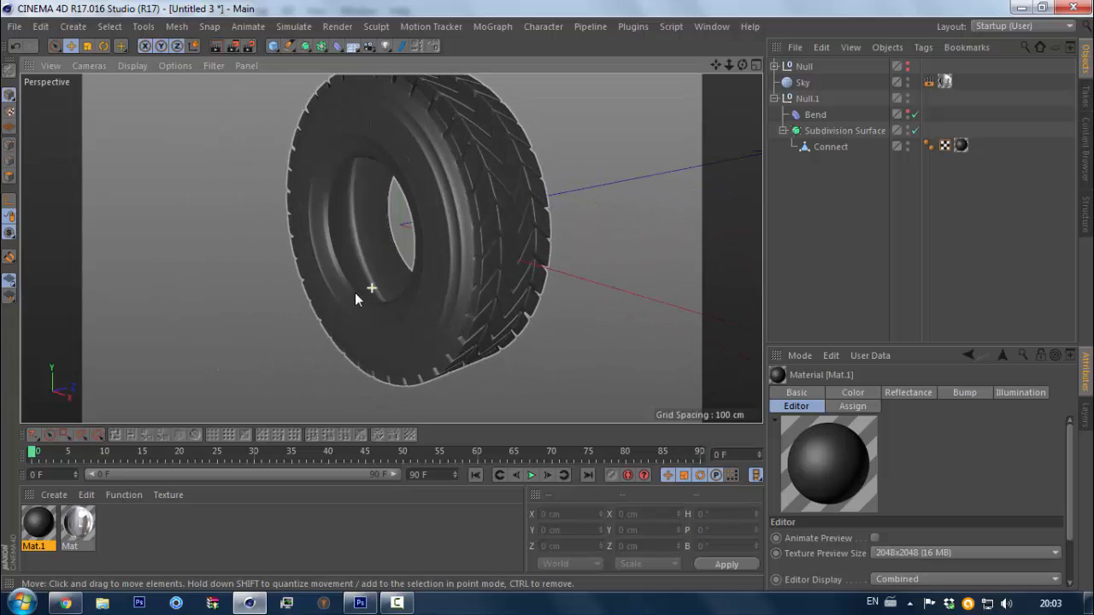
pyautogui.scroll(-3, 346, 293)
pyautogui.scroll(4, 378, 291)
pyautogui.scroll(-1, 419, 286)
pyautogui.keyDown('alt'); pyautogui.moveTo(458, 282); pyautogui.dragTo(423, 313); pyautogui.keyUp('alt')
pyautogui.scroll(-2, 419, 329)
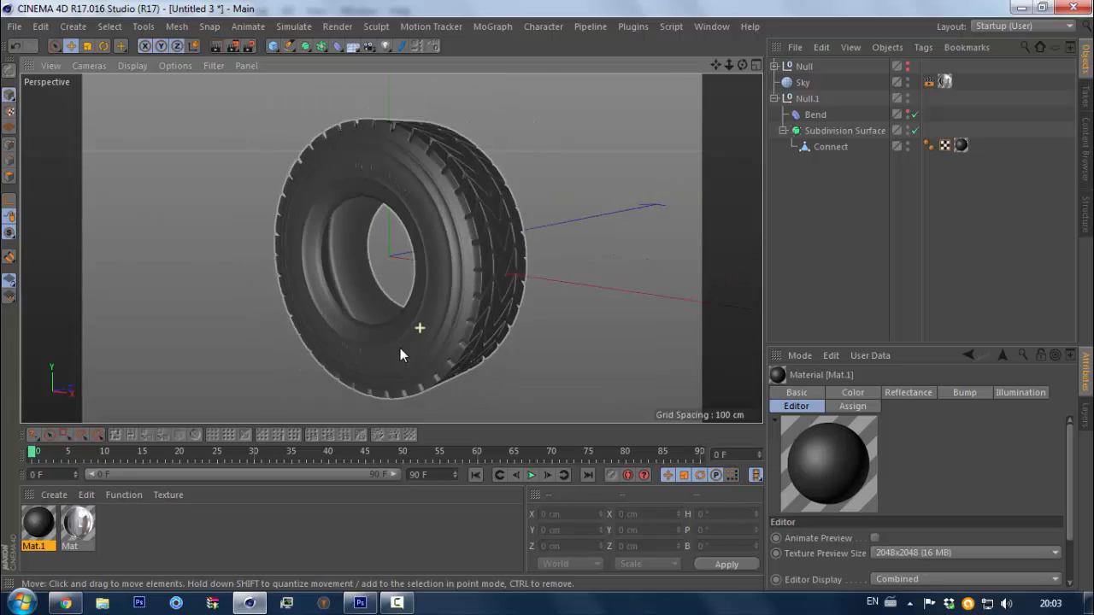
pyautogui.scroll(5, 453, 179)
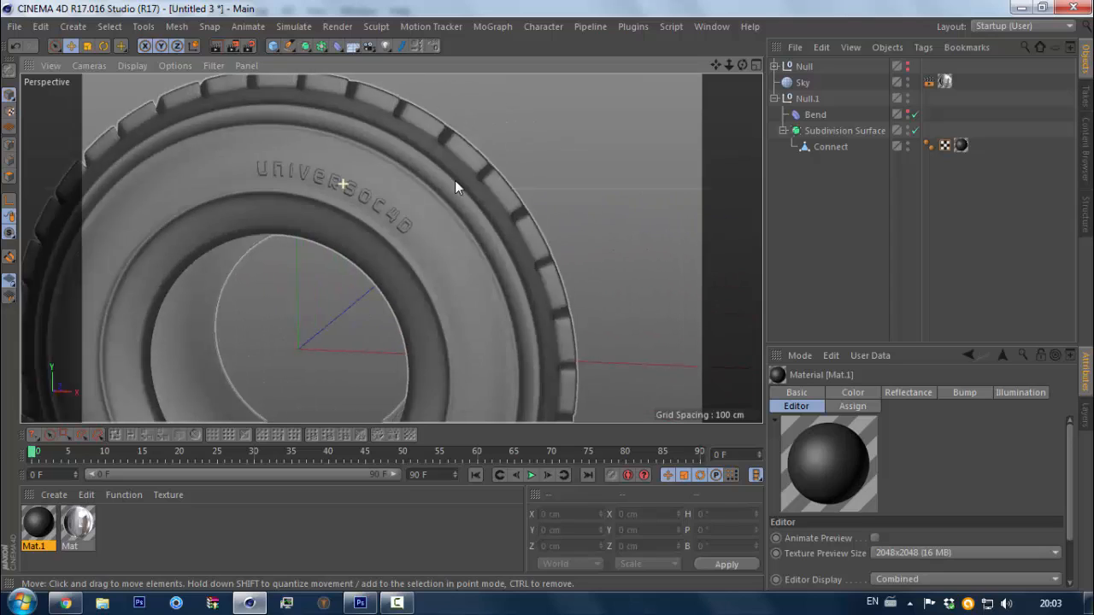